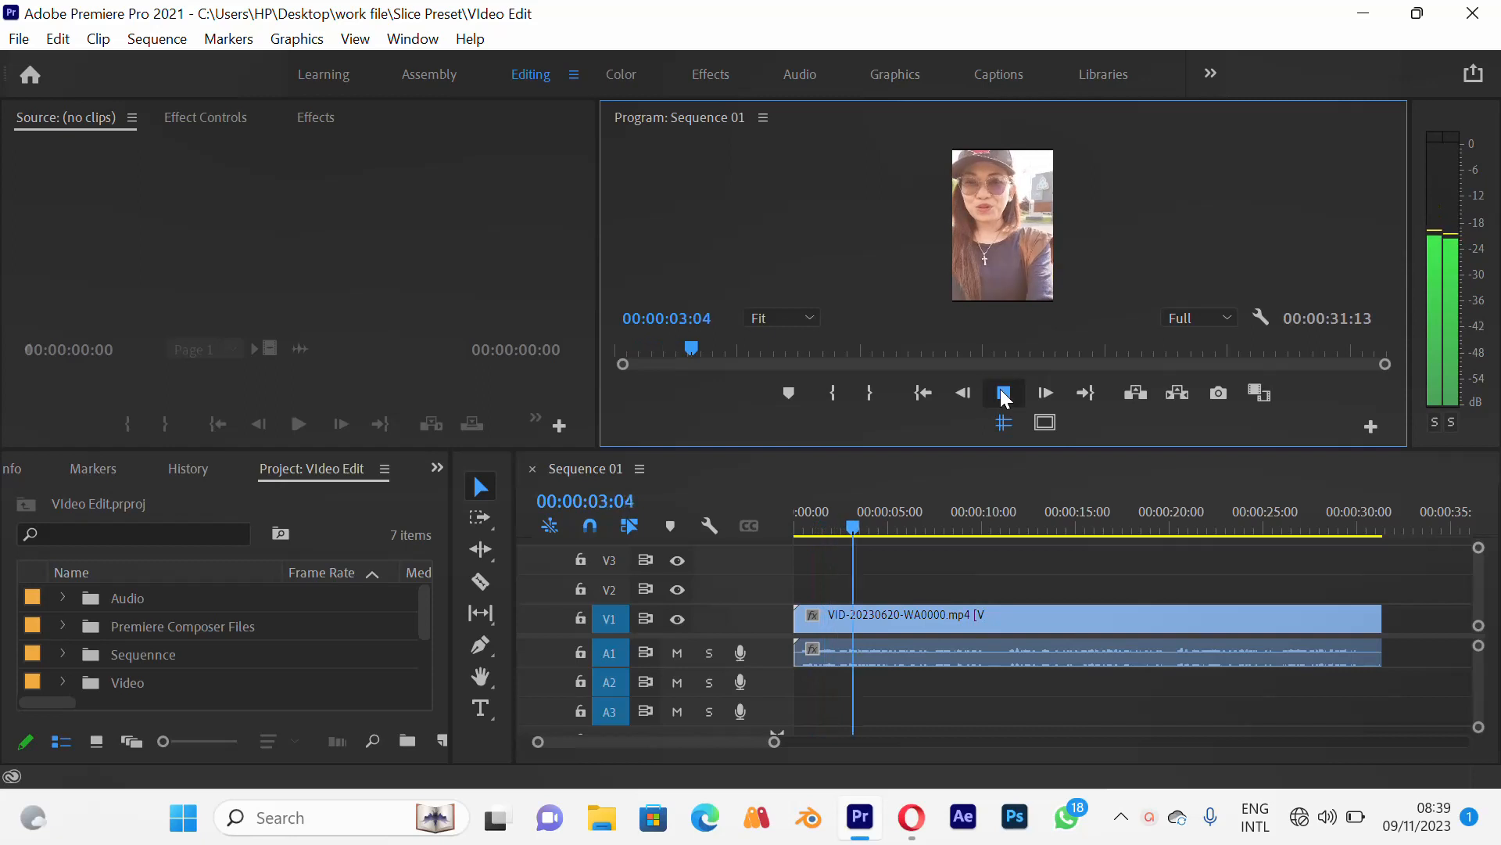
left_click(1003, 393)
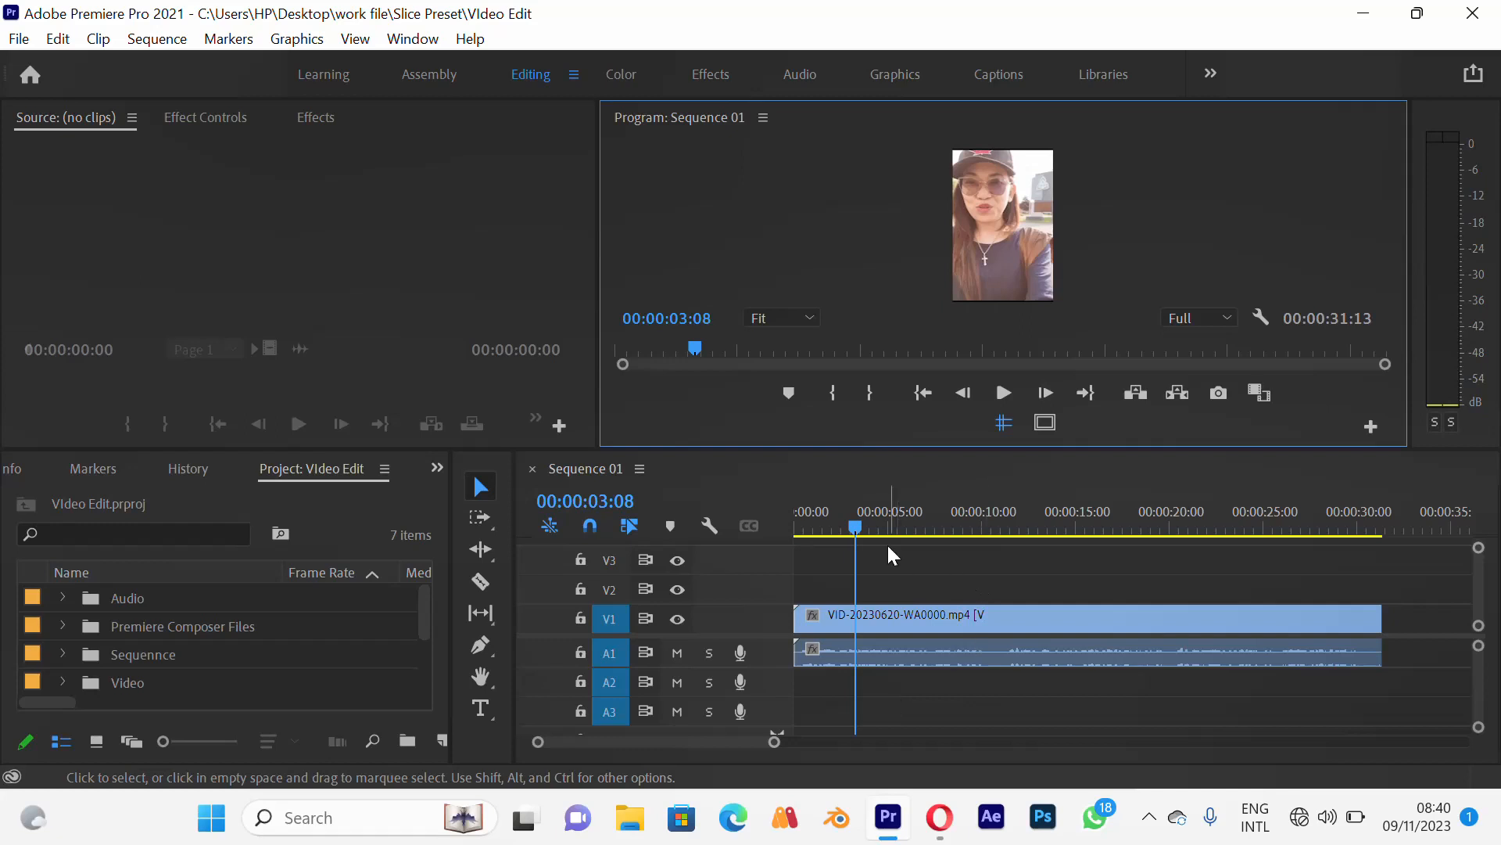
left_click(210, 117)
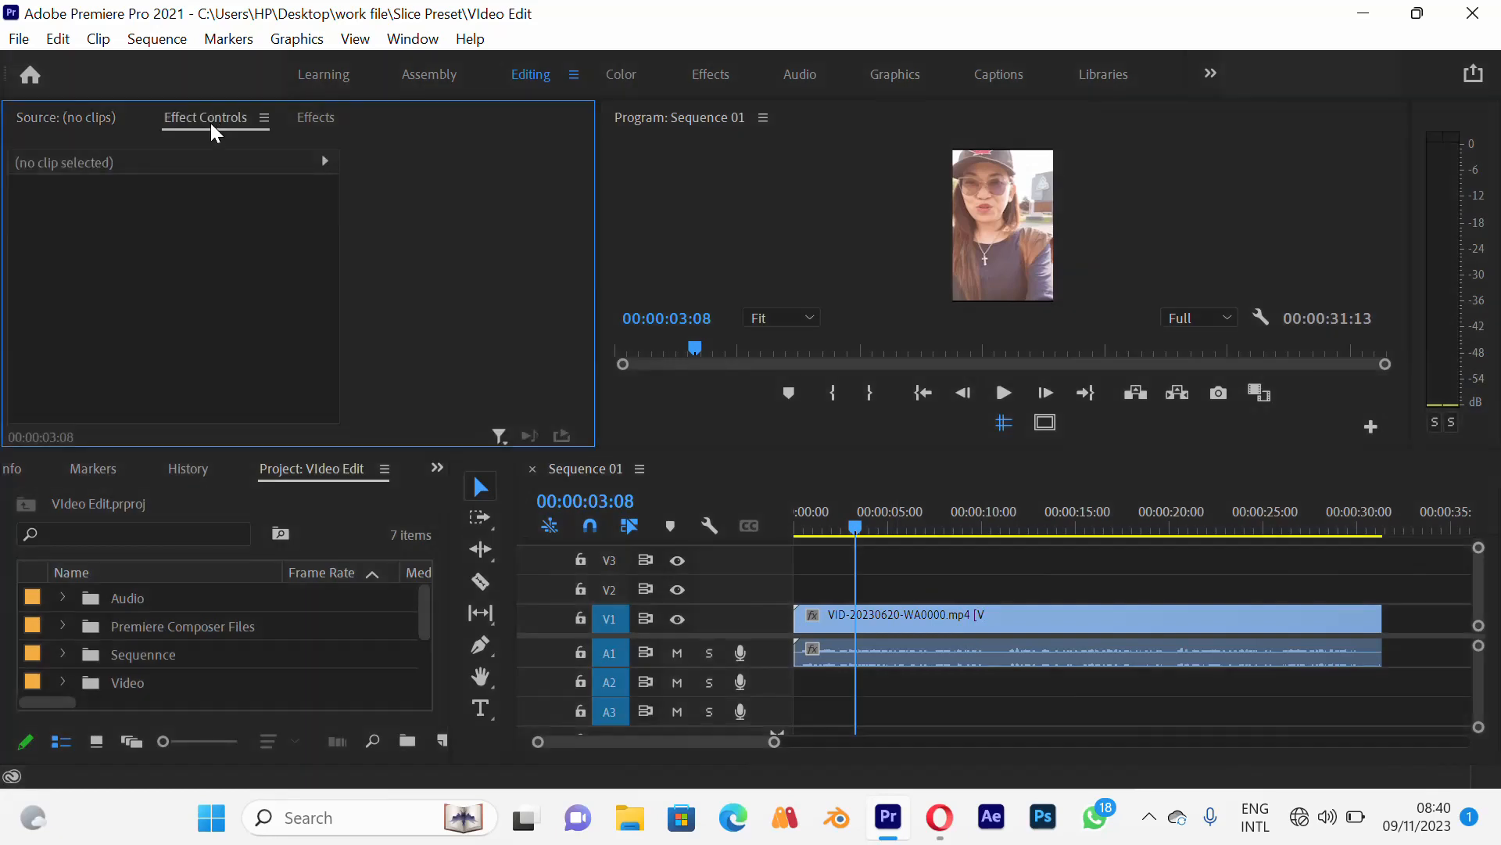
left_click(77, 119)
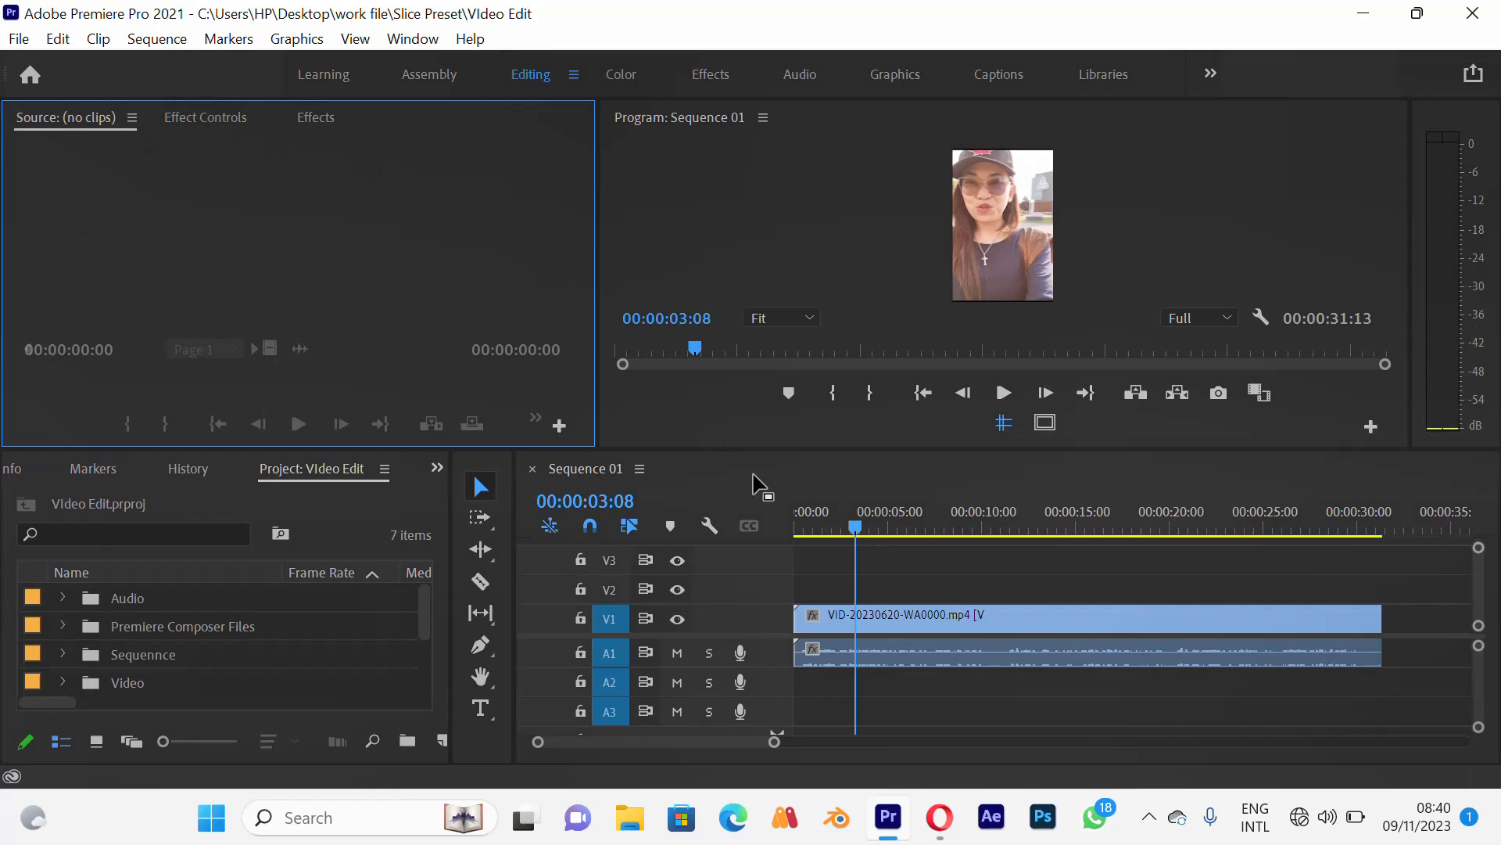
double_click(143, 674)
left_click(146, 649)
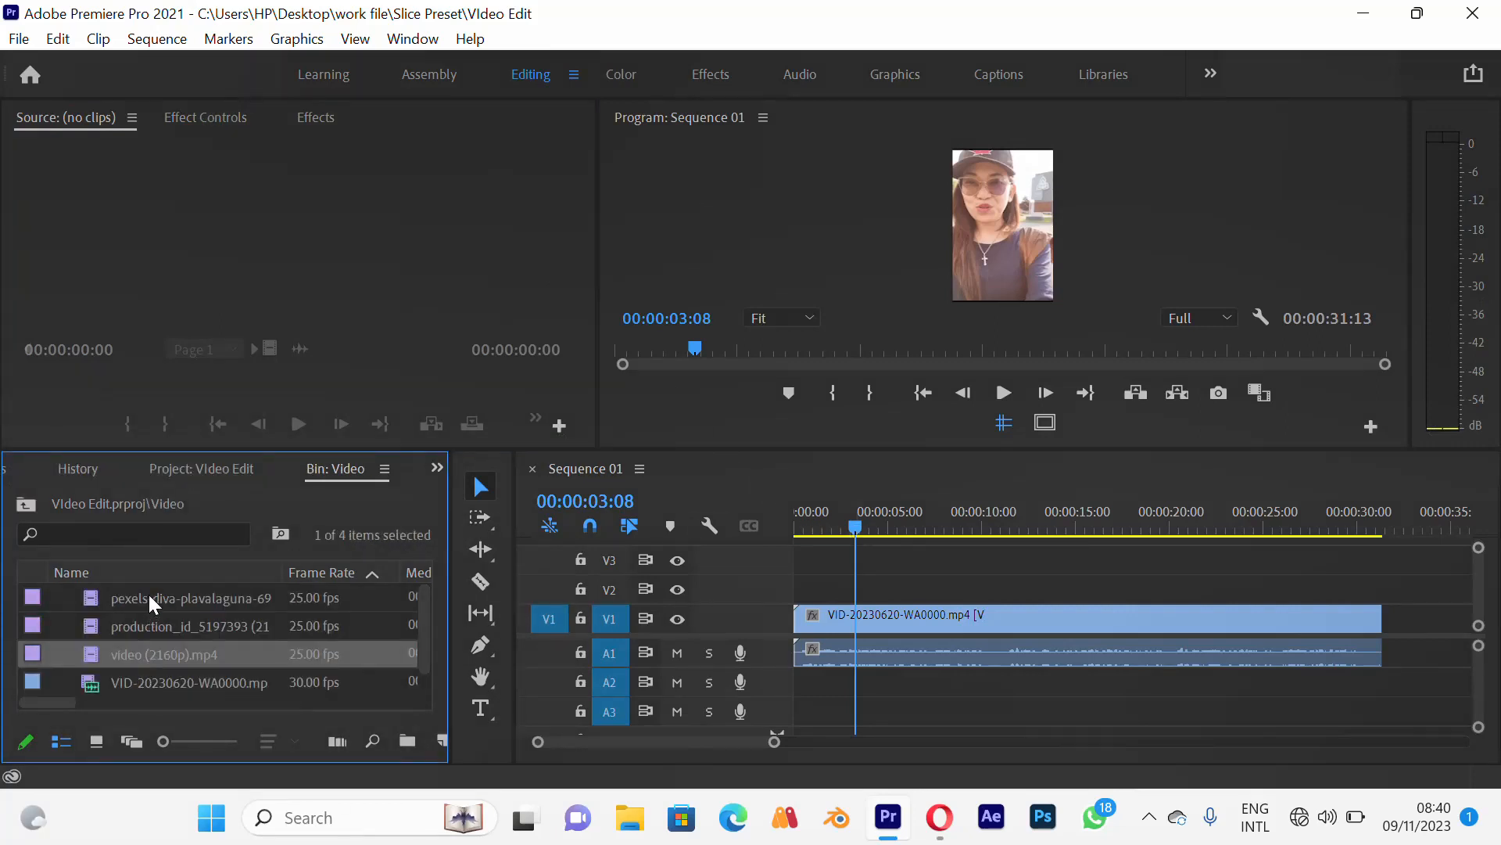
double_click(149, 598)
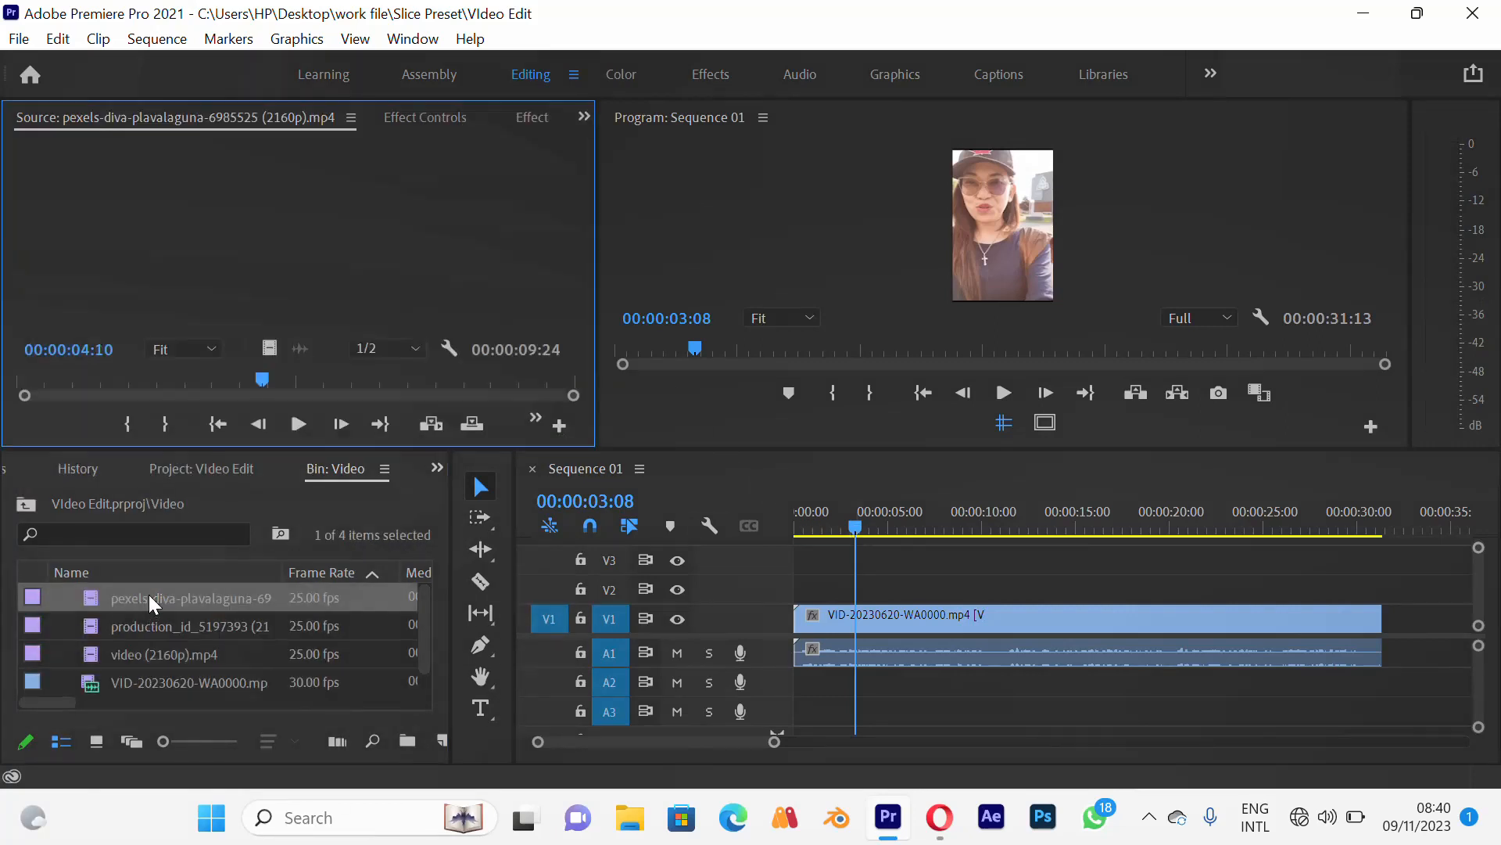
left_click(297, 423)
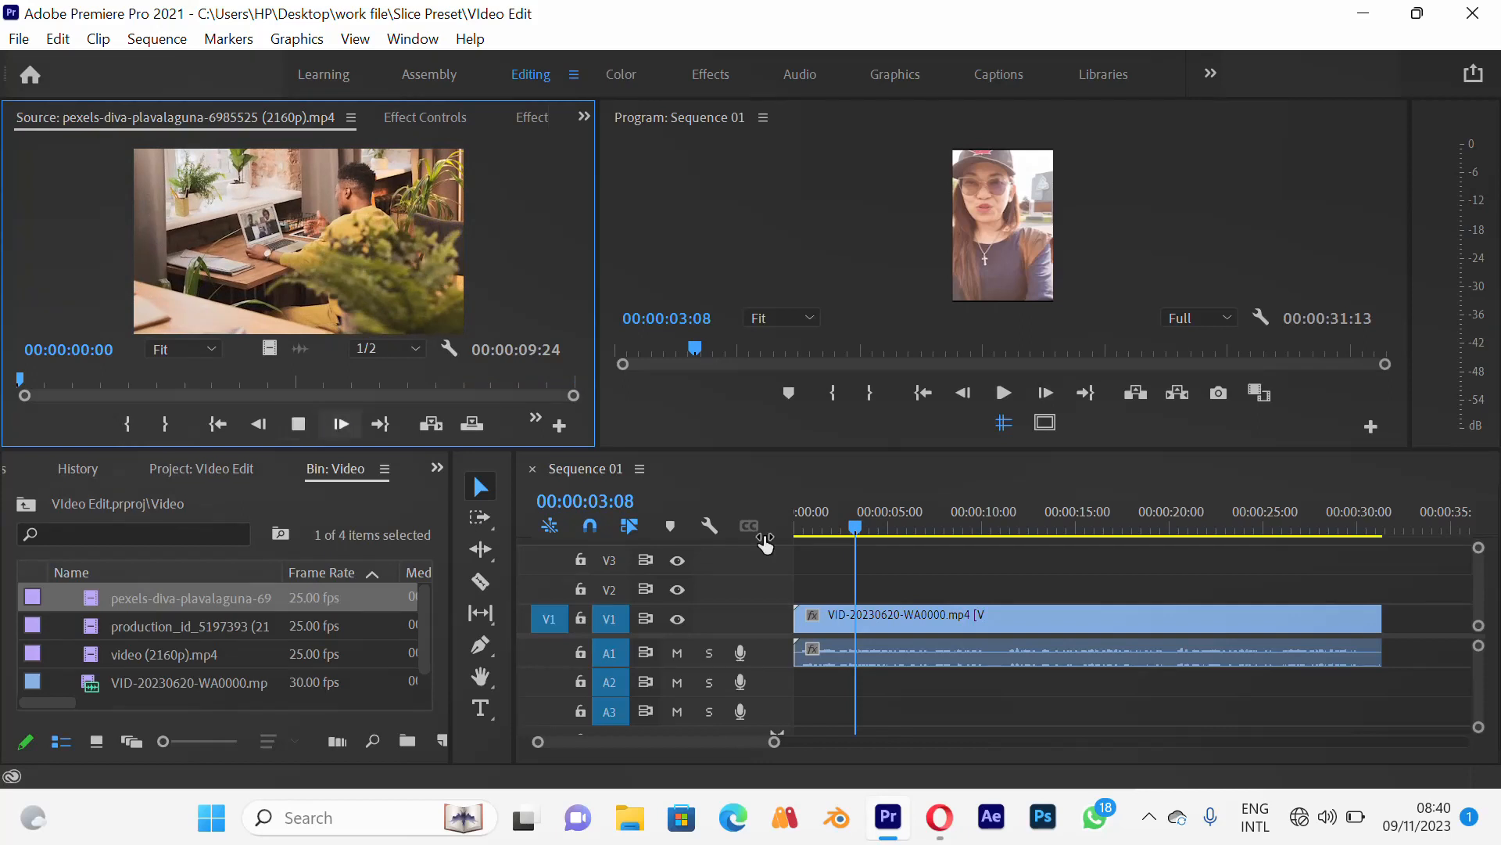
left_click(298, 417)
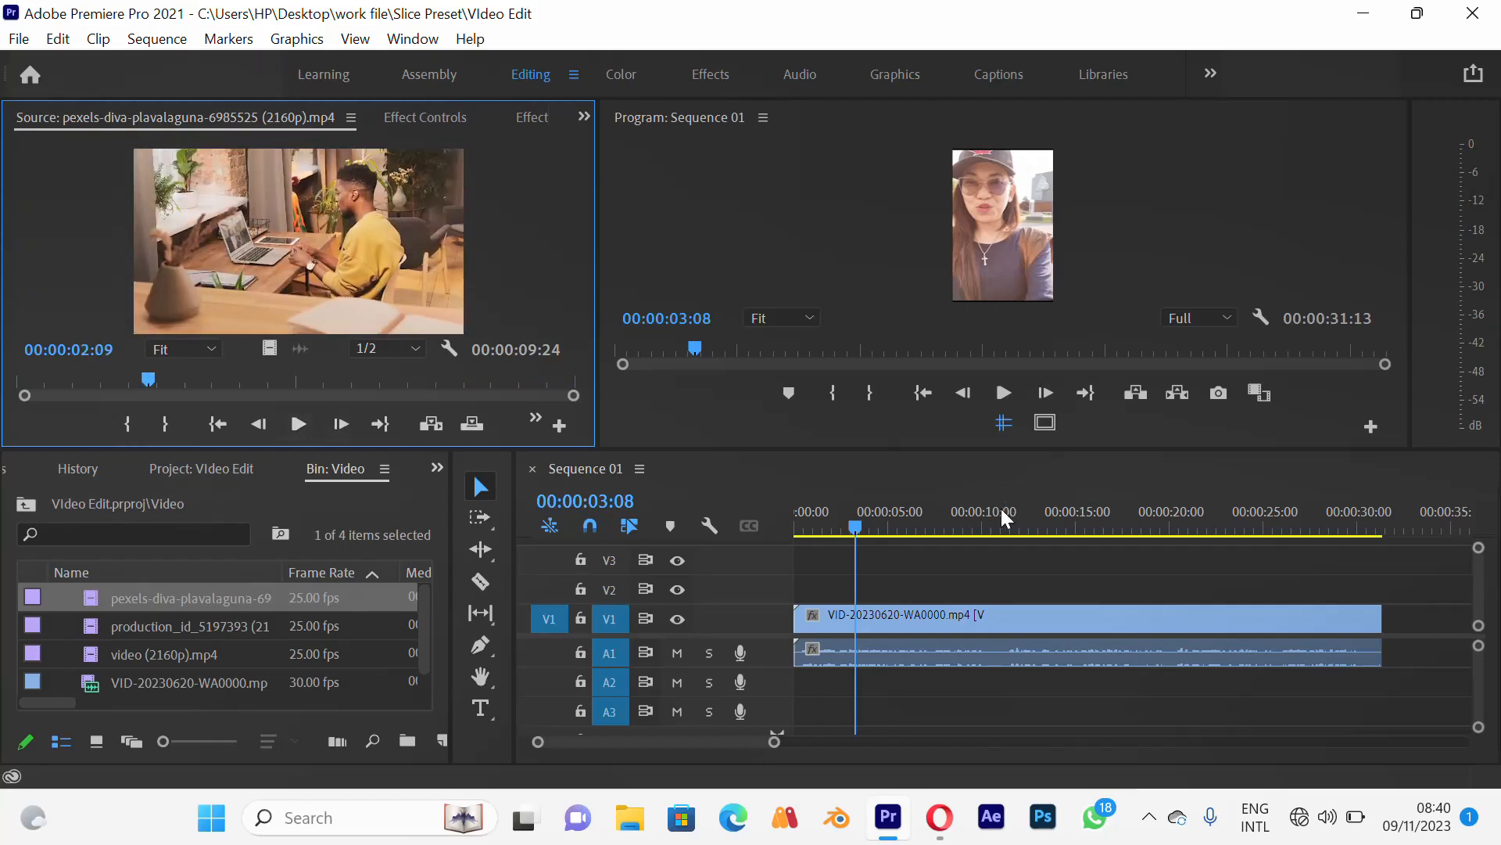
Play the first few seconds of Sequence 01 from its start at the original clip speed
left_click_drag(857, 514, 772, 524)
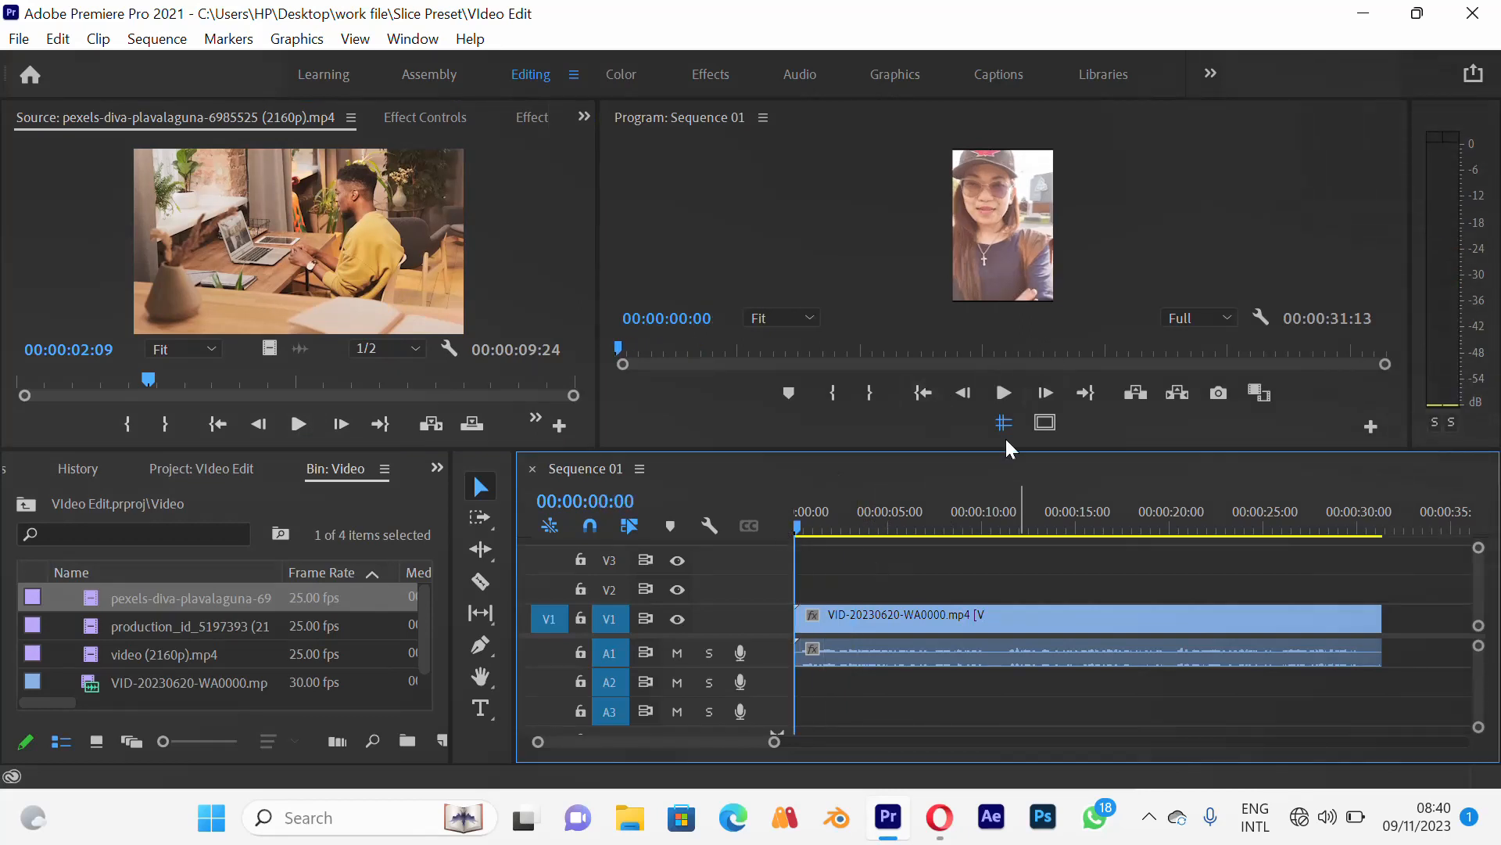
left_click(996, 395)
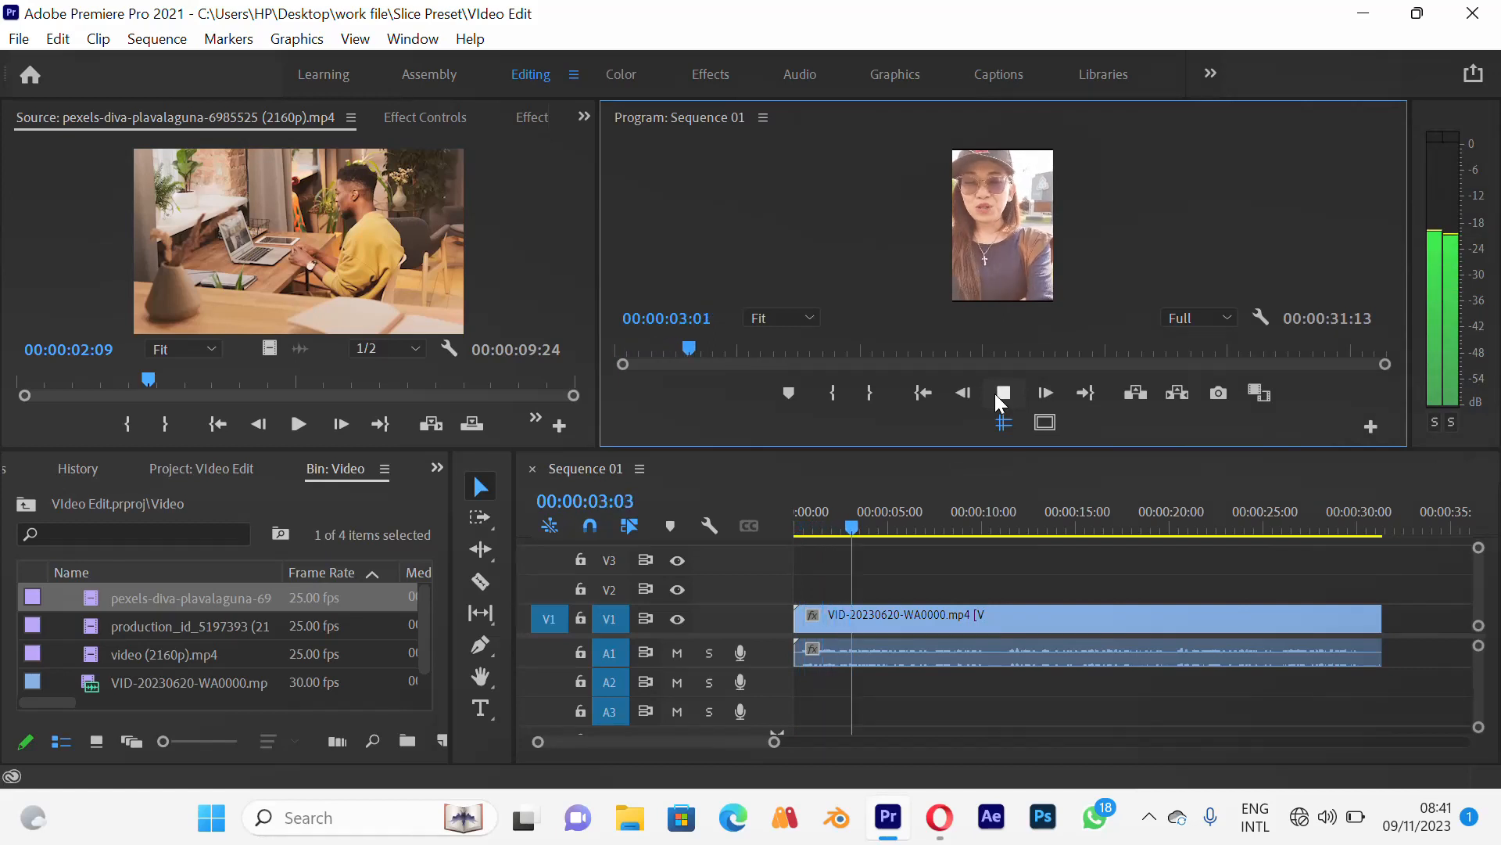
left_click(996, 394)
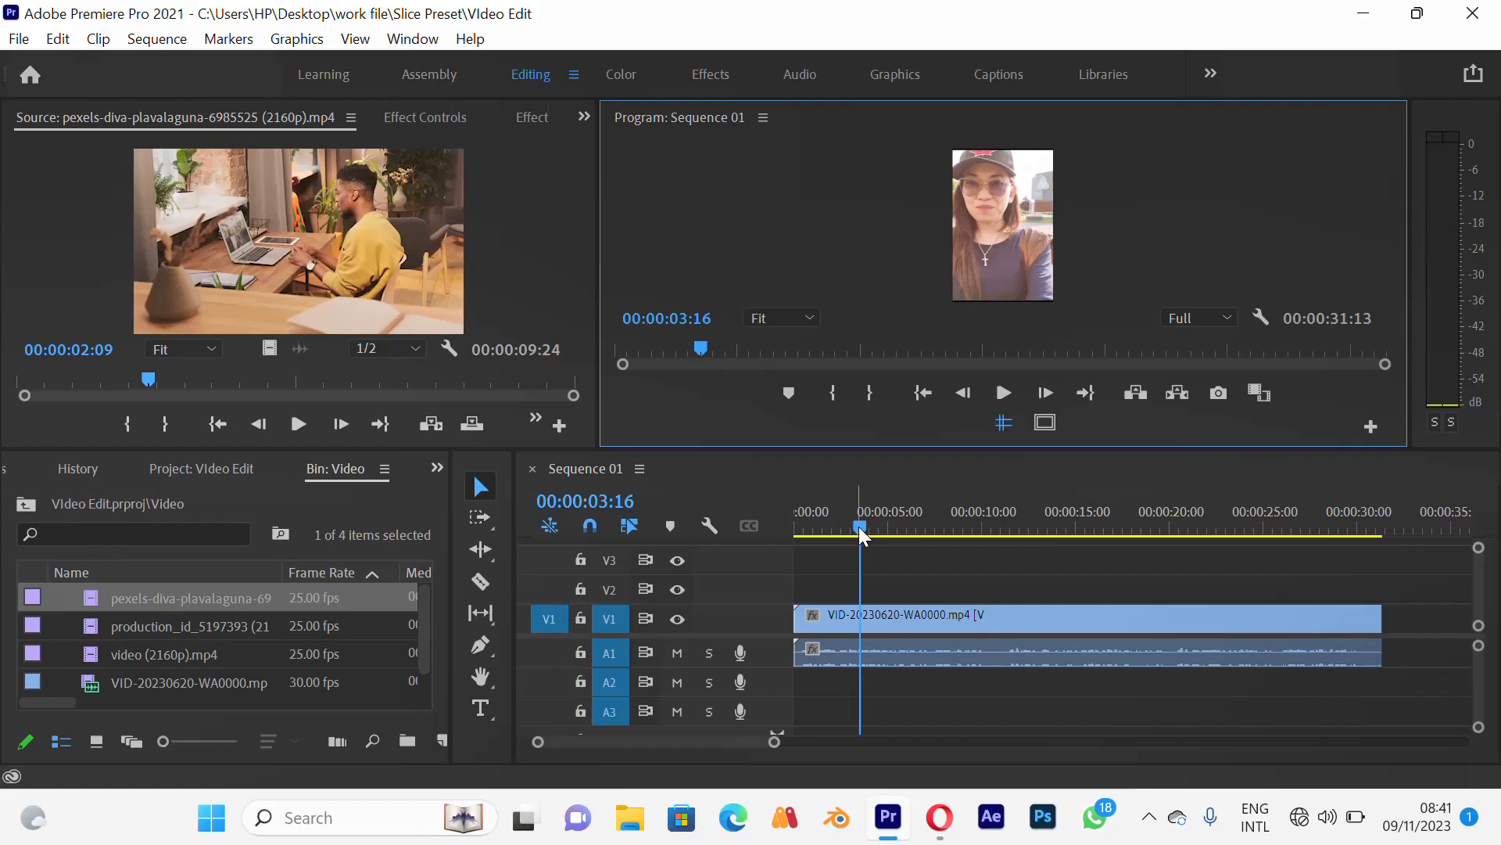
Speed up the VID-20230620-WA0000.mp4 clip on V1 by setting its duration to 00:00:26:03 (120.43% speed)
left_click(939, 626)
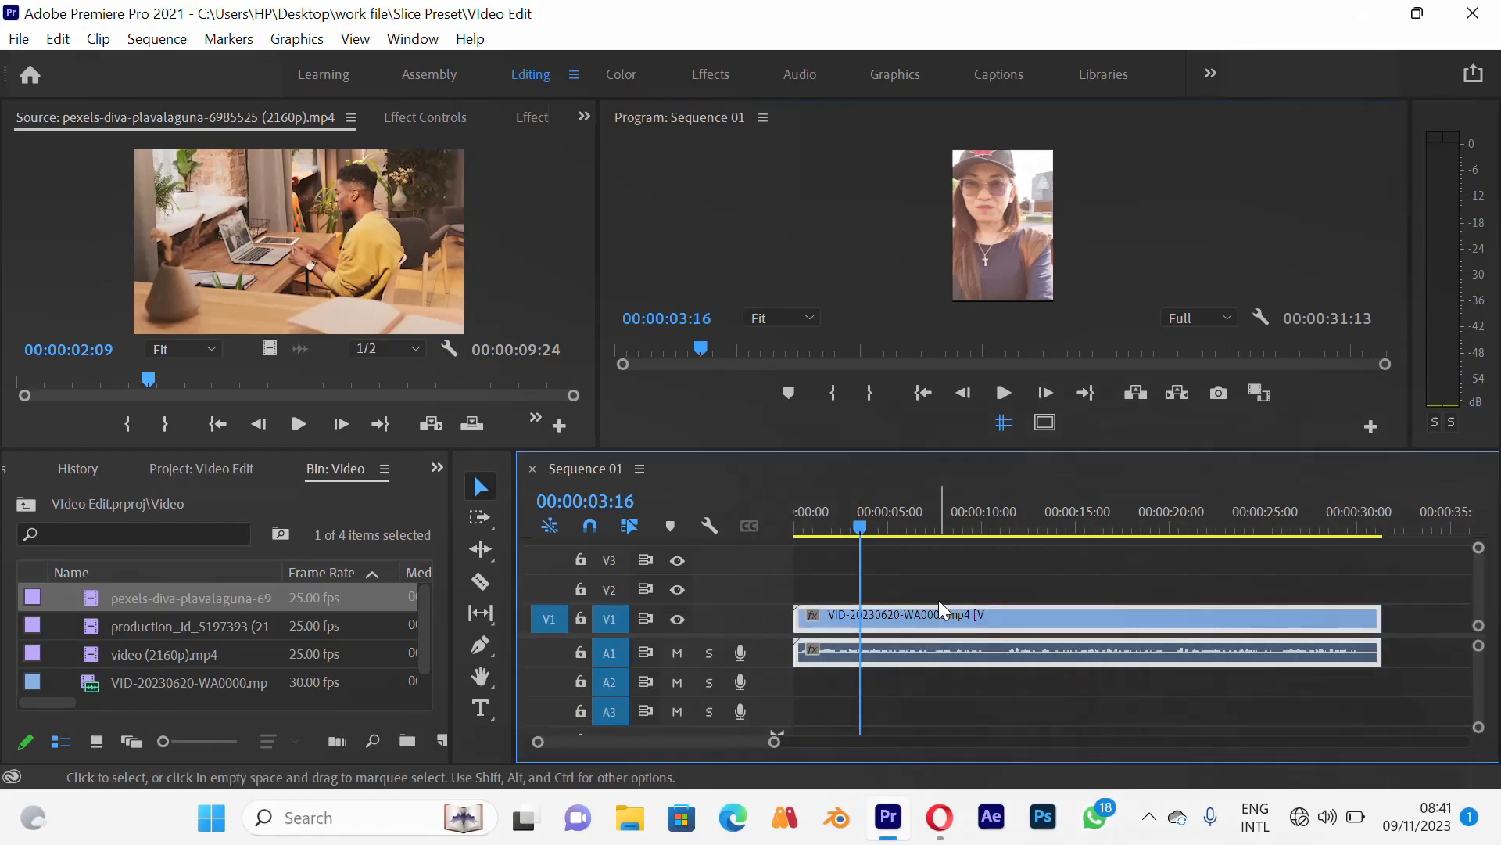
right_click(937, 621)
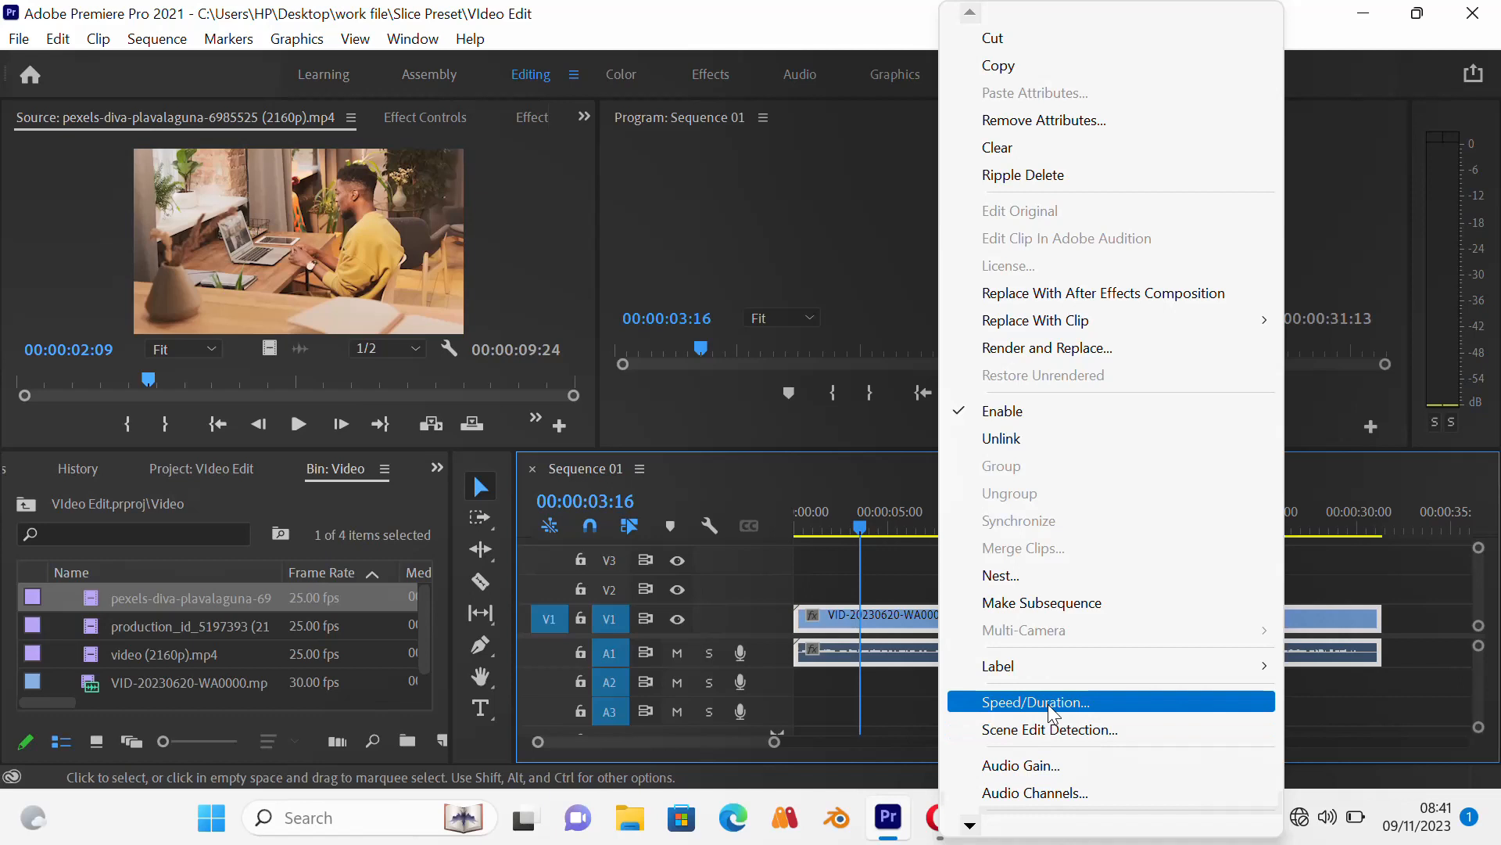
left_click(1049, 704)
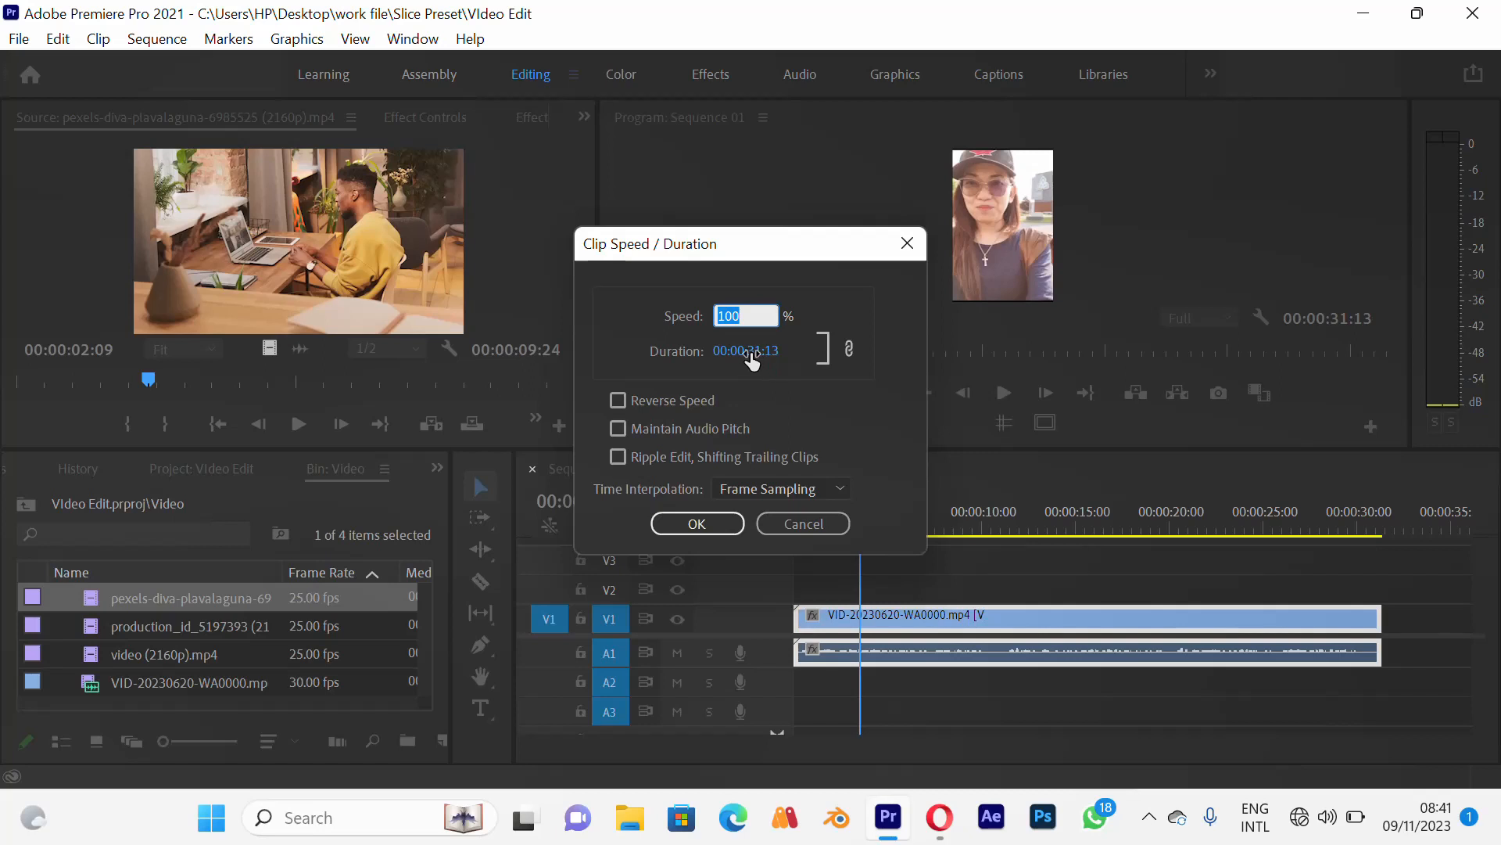
left_click(751, 355)
left_click(756, 368)
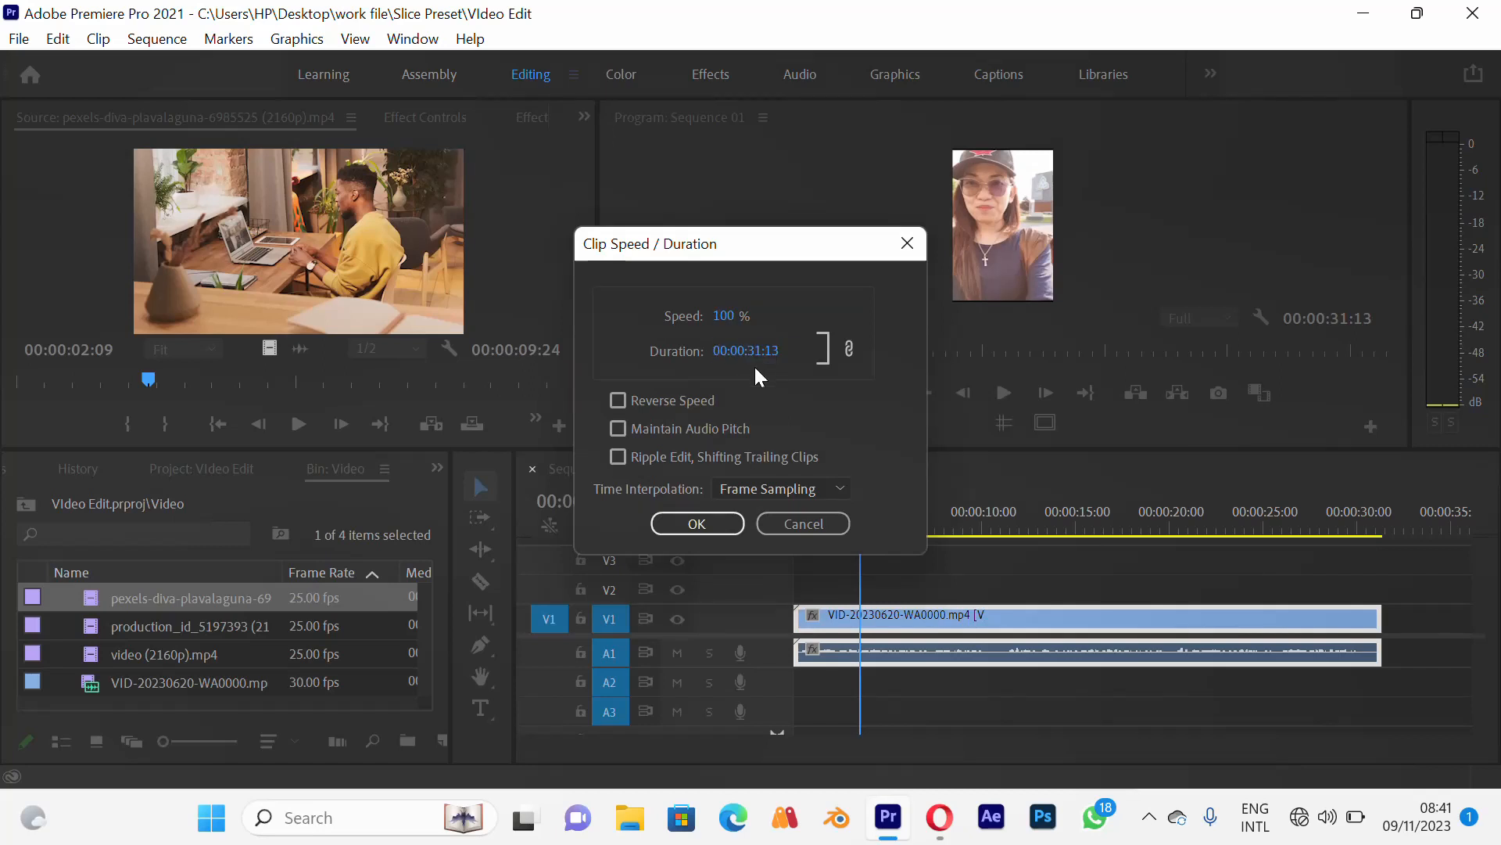
left_click(717, 352)
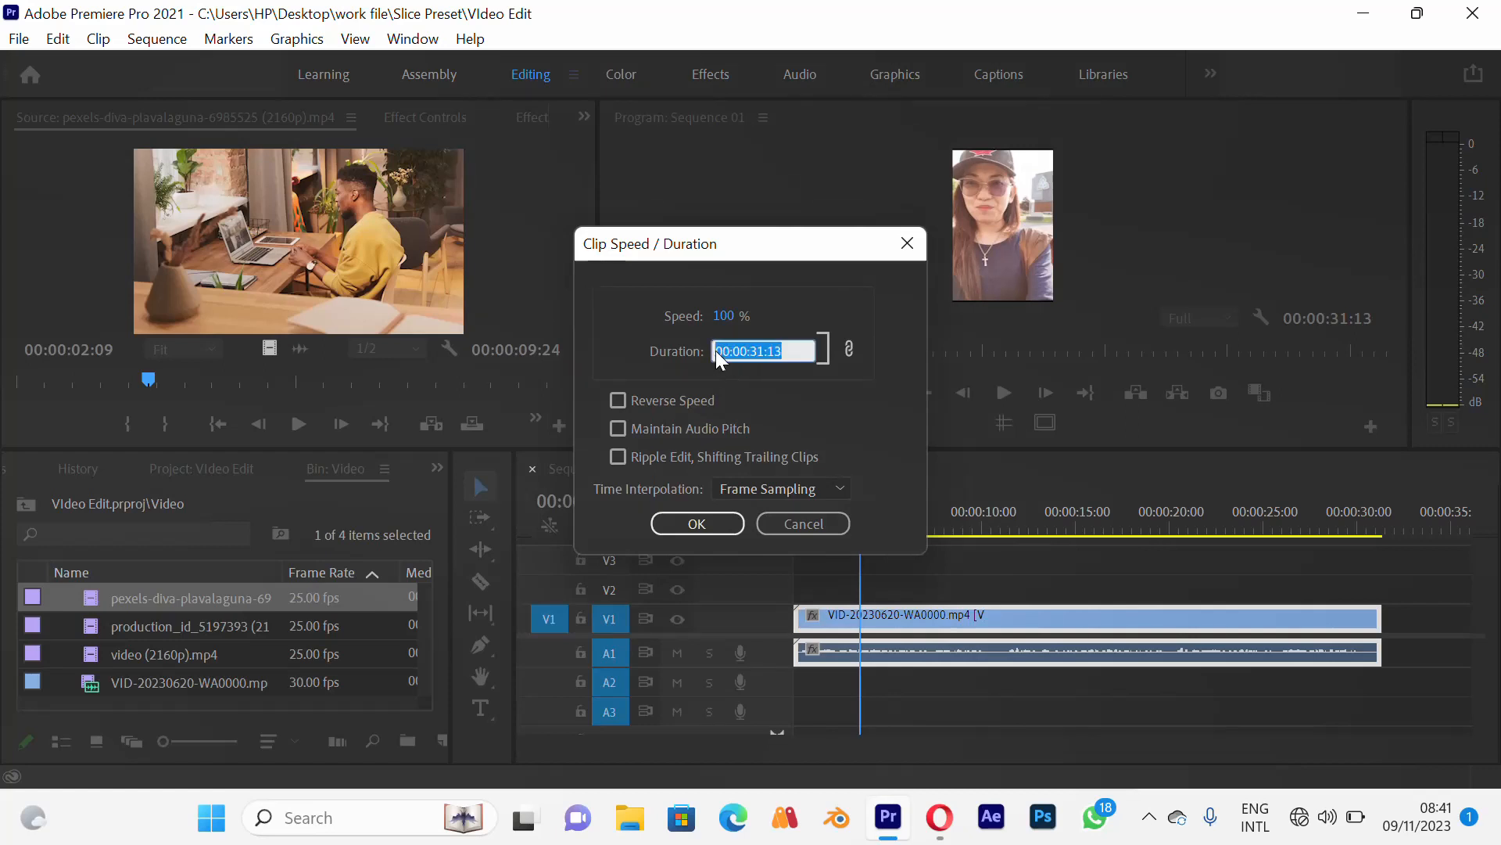
left_click(708, 372)
left_click_drag(754, 350, 568, 359)
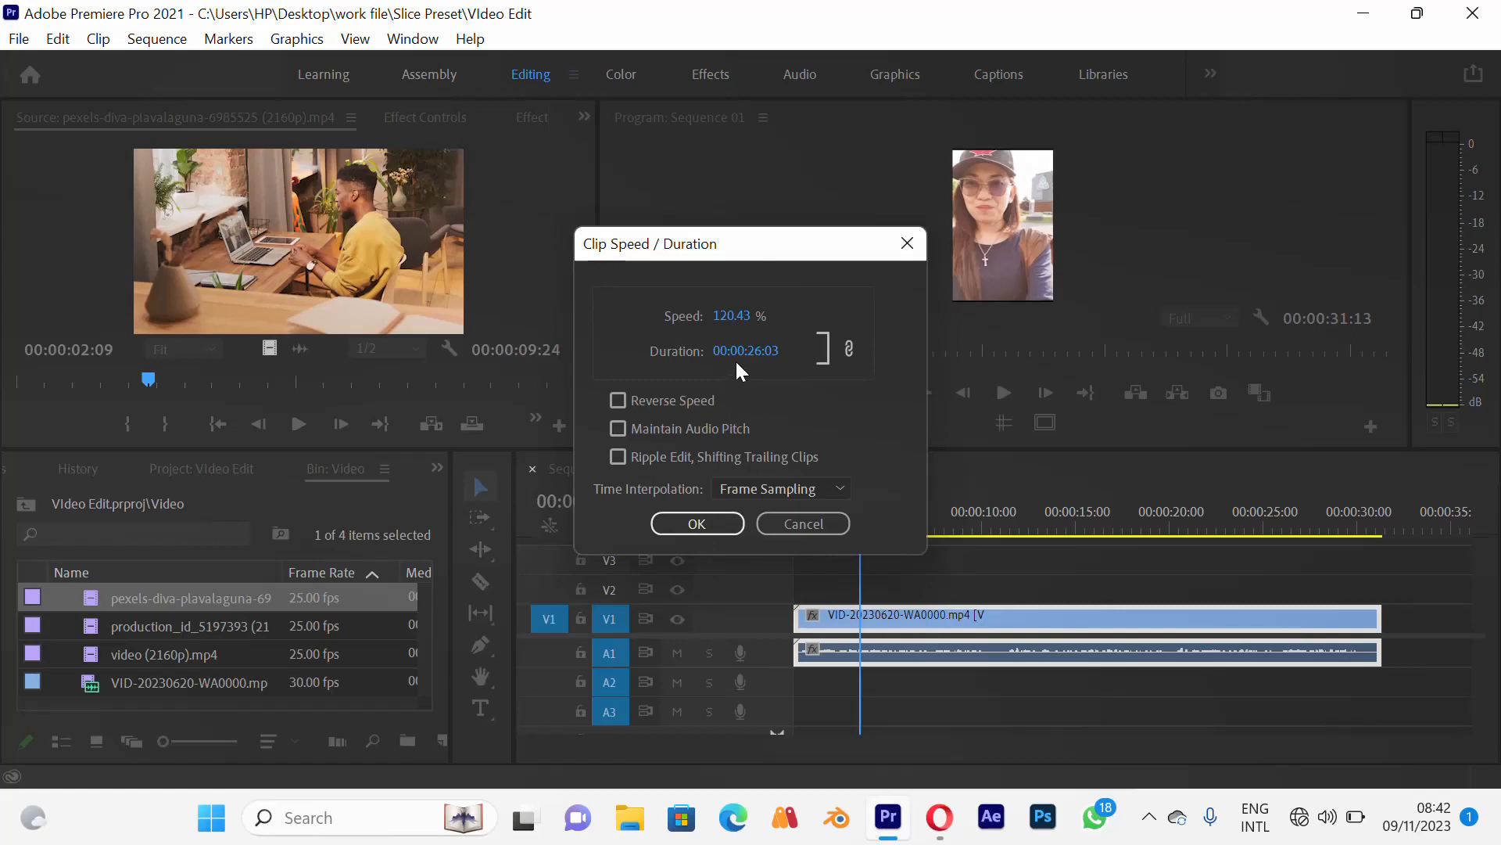
left_click(697, 523)
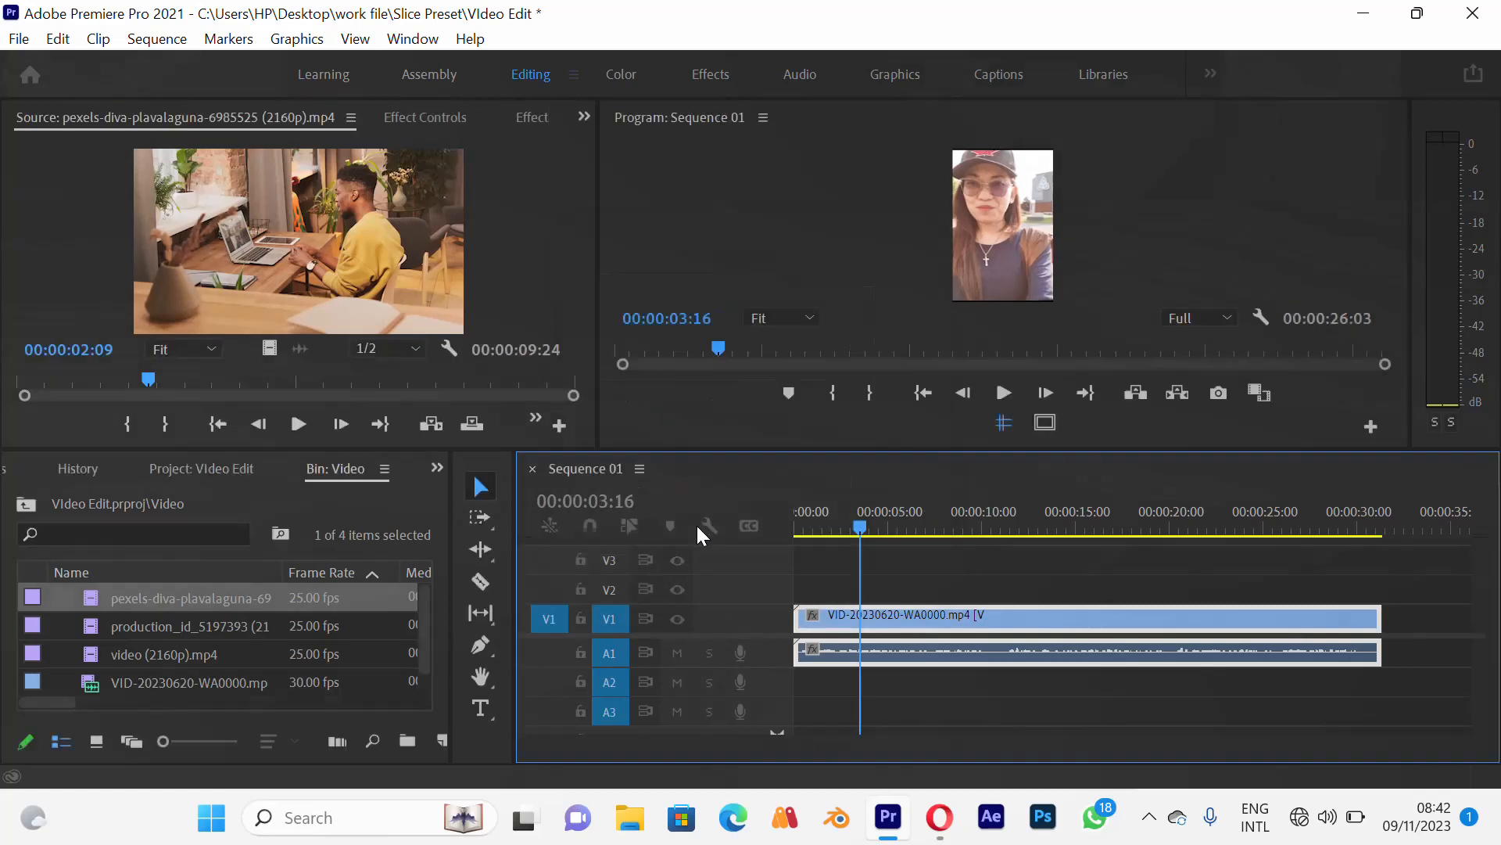
Play the sped-up clip twice from near the start of the sequence and undo its speed change
left_click(908, 563)
left_click_drag(867, 518, 802, 541)
left_click(996, 391)
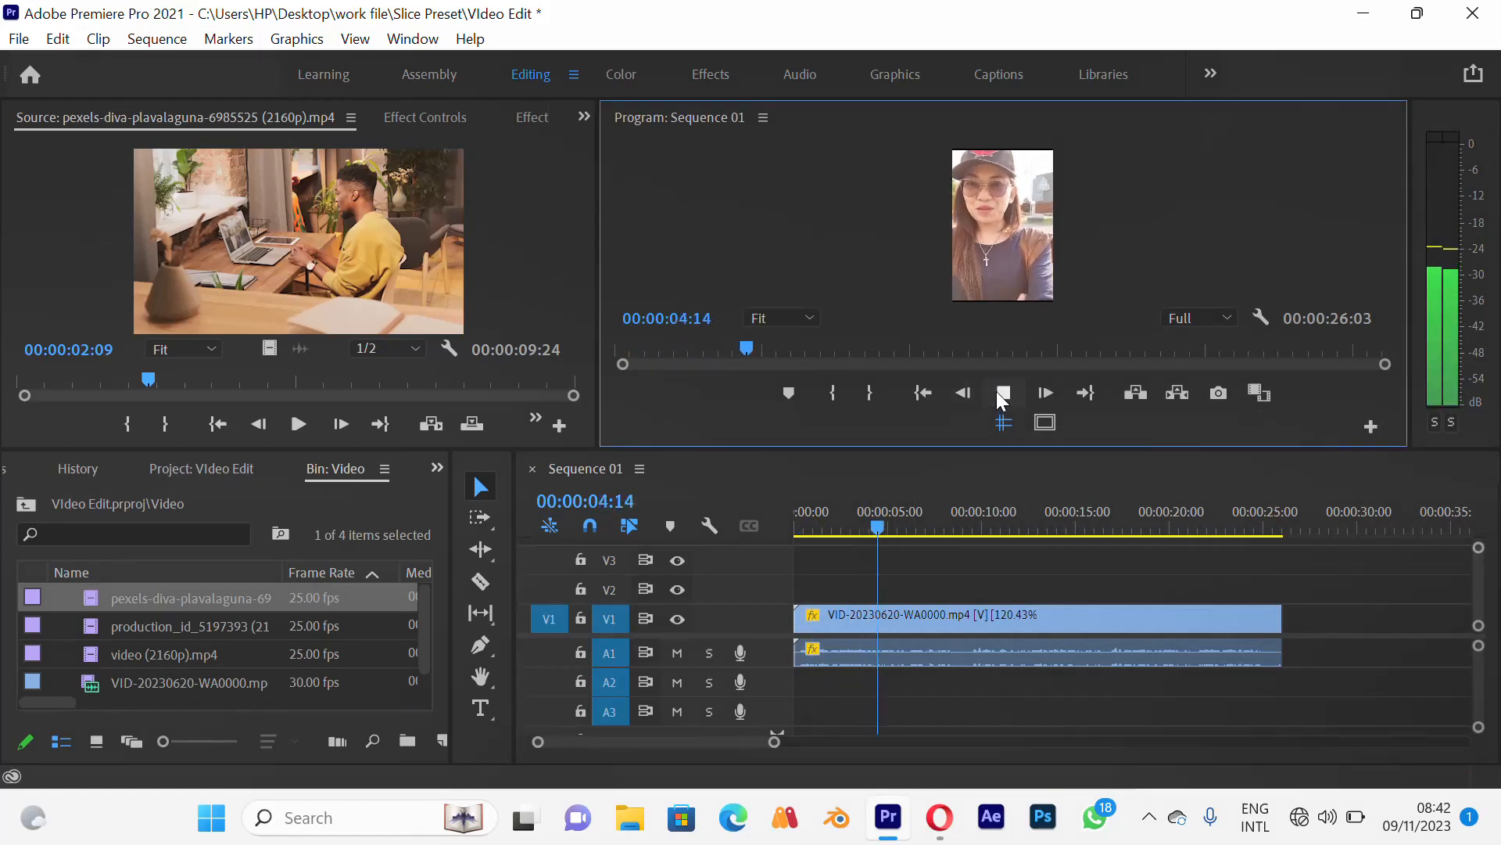
left_click(996, 391)
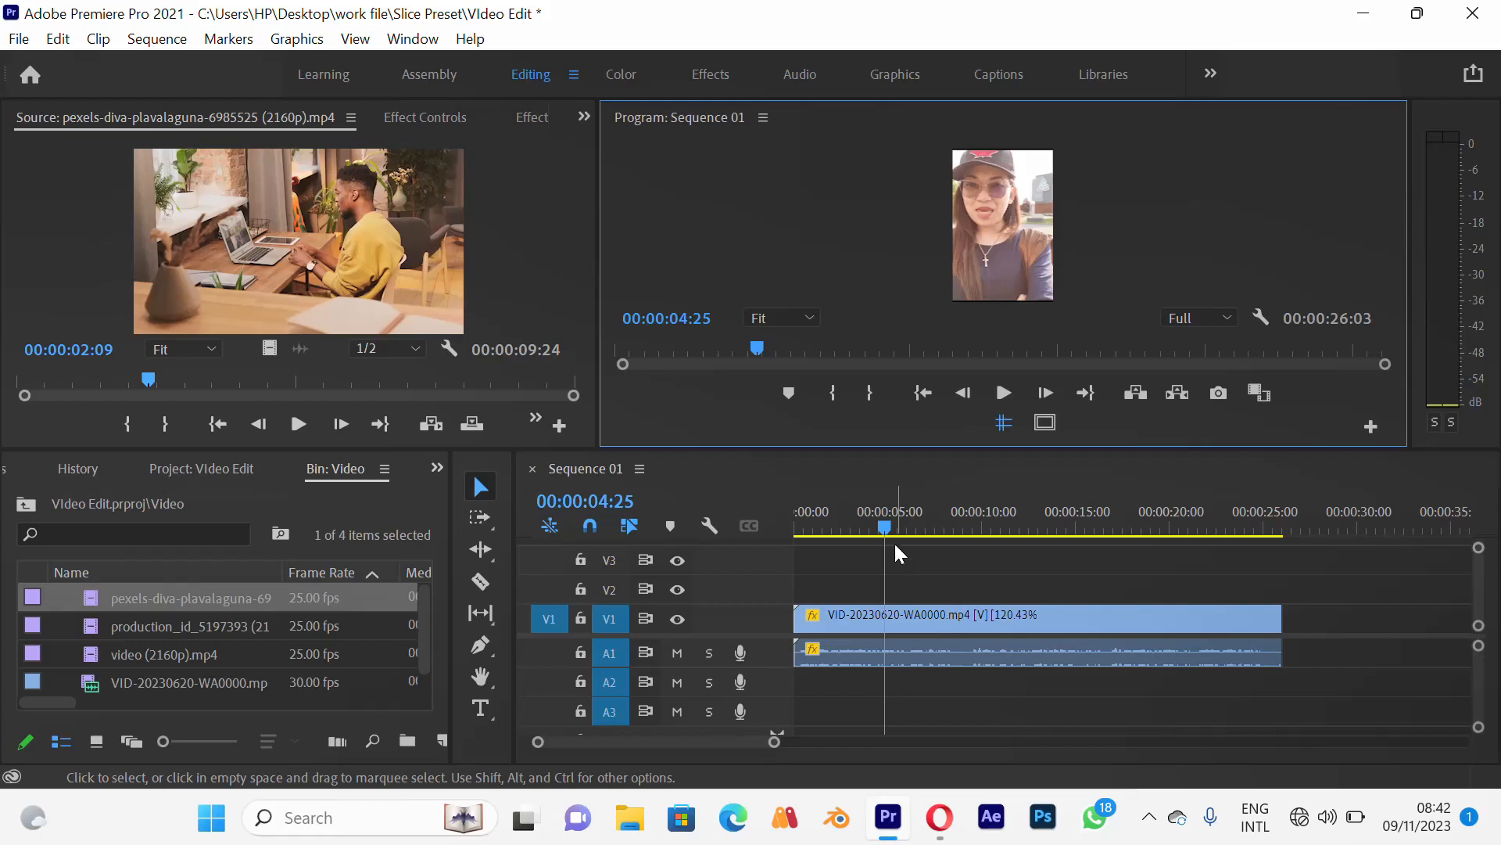
left_click_drag(876, 524, 806, 539)
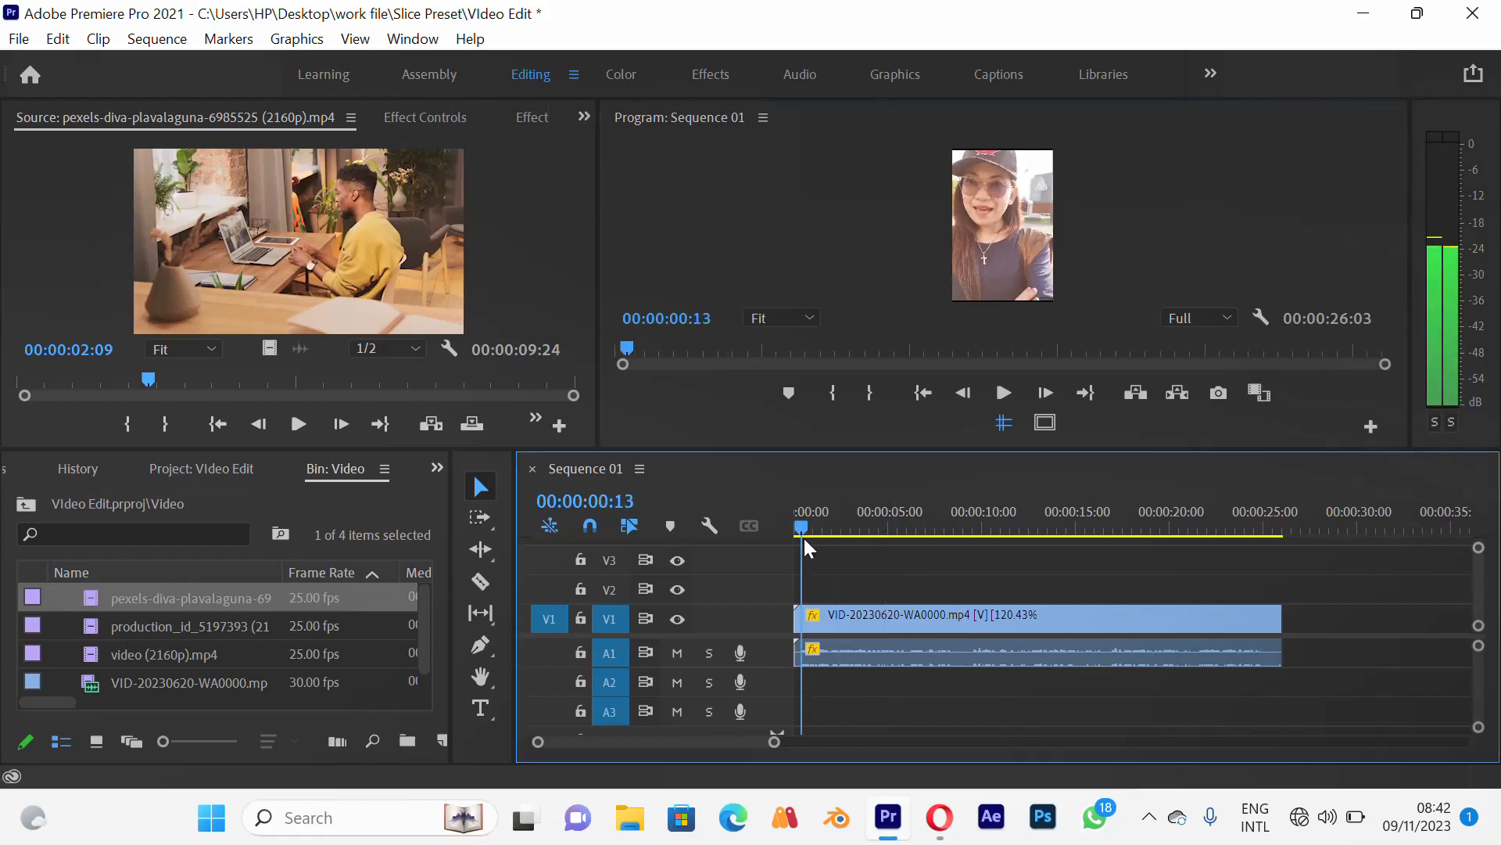
left_click(1004, 392)
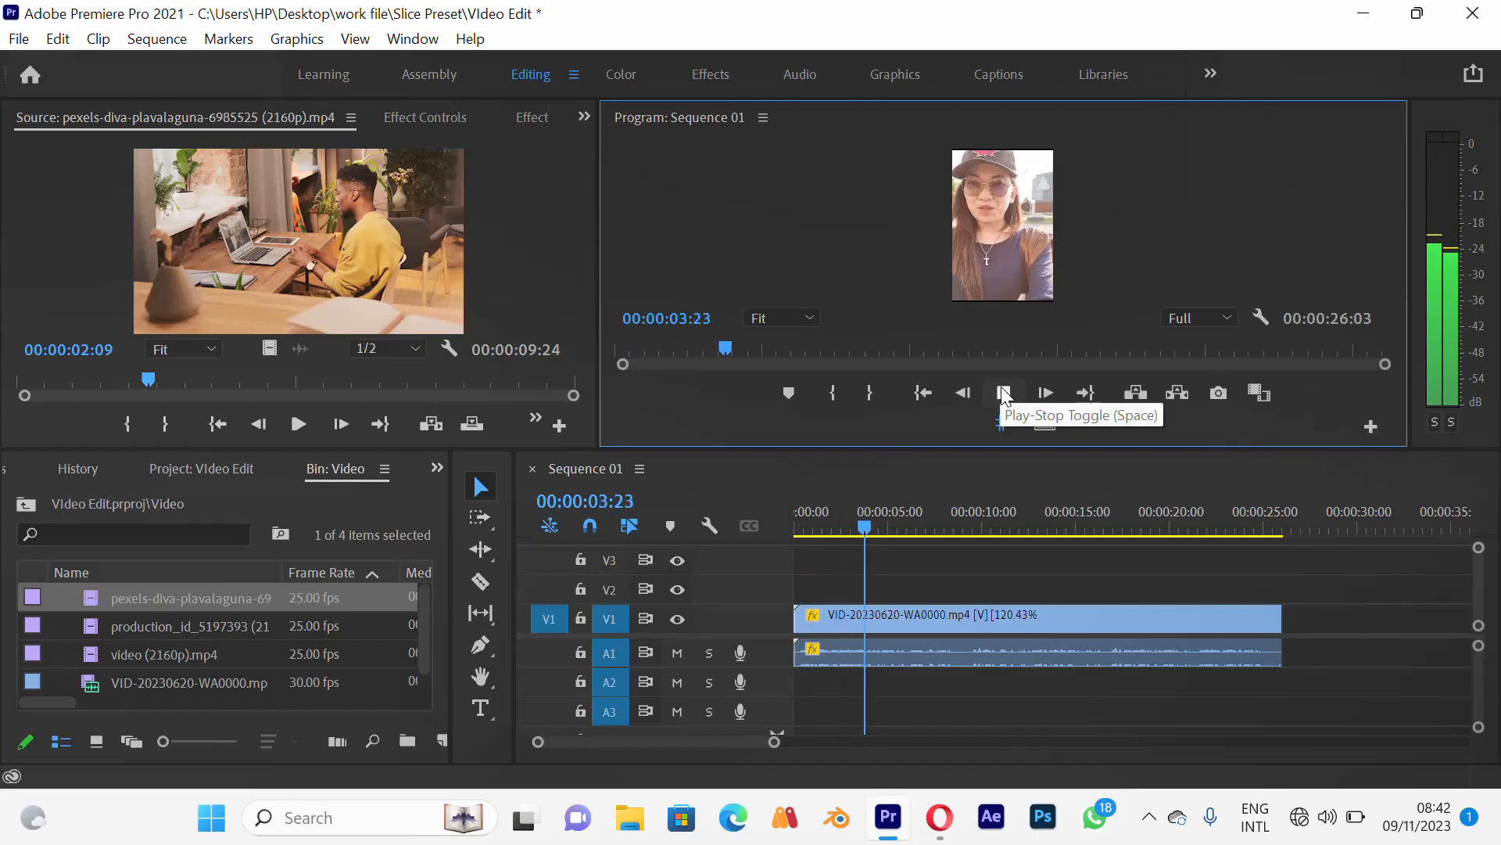
left_click(1004, 393)
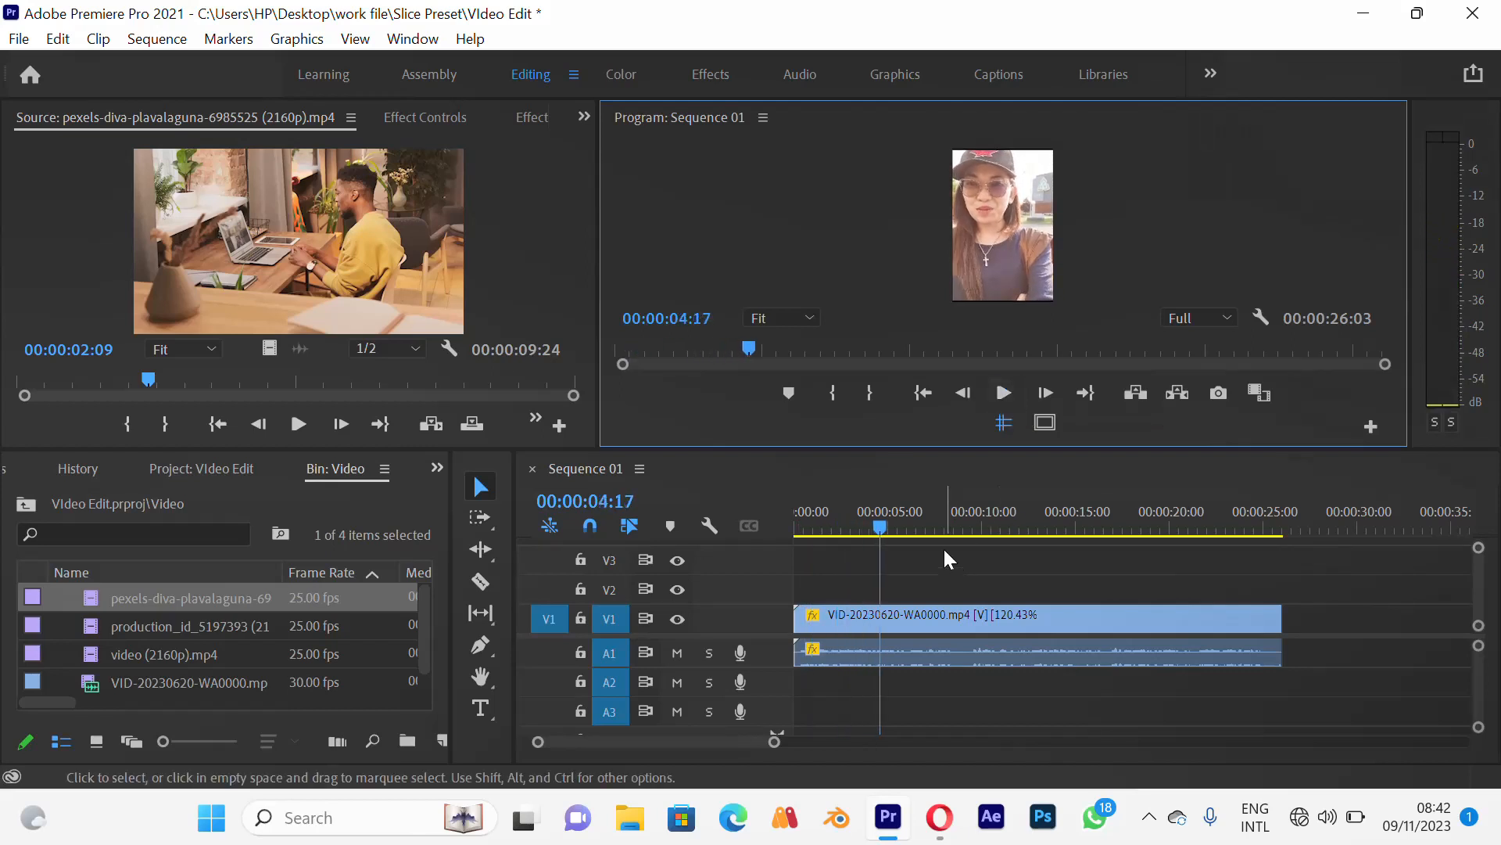
key("ctrl+z")
Slow down the VID-20230620-WA0000.mp4 clip on V1 by setting its duration to 00:00:38:27 (80.81% speed)
right_click(933, 614)
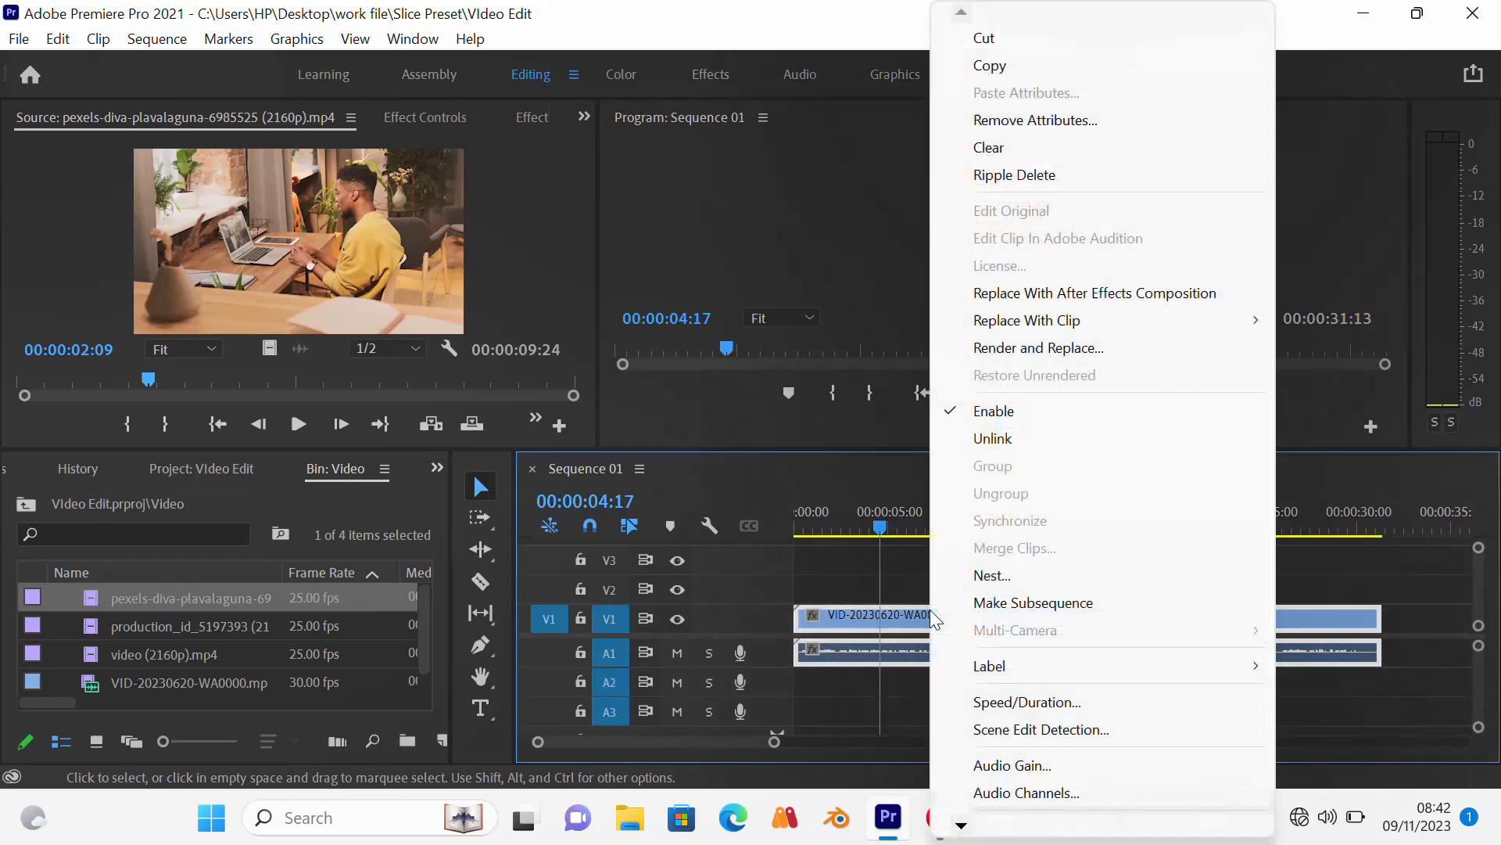
left_click(1022, 694)
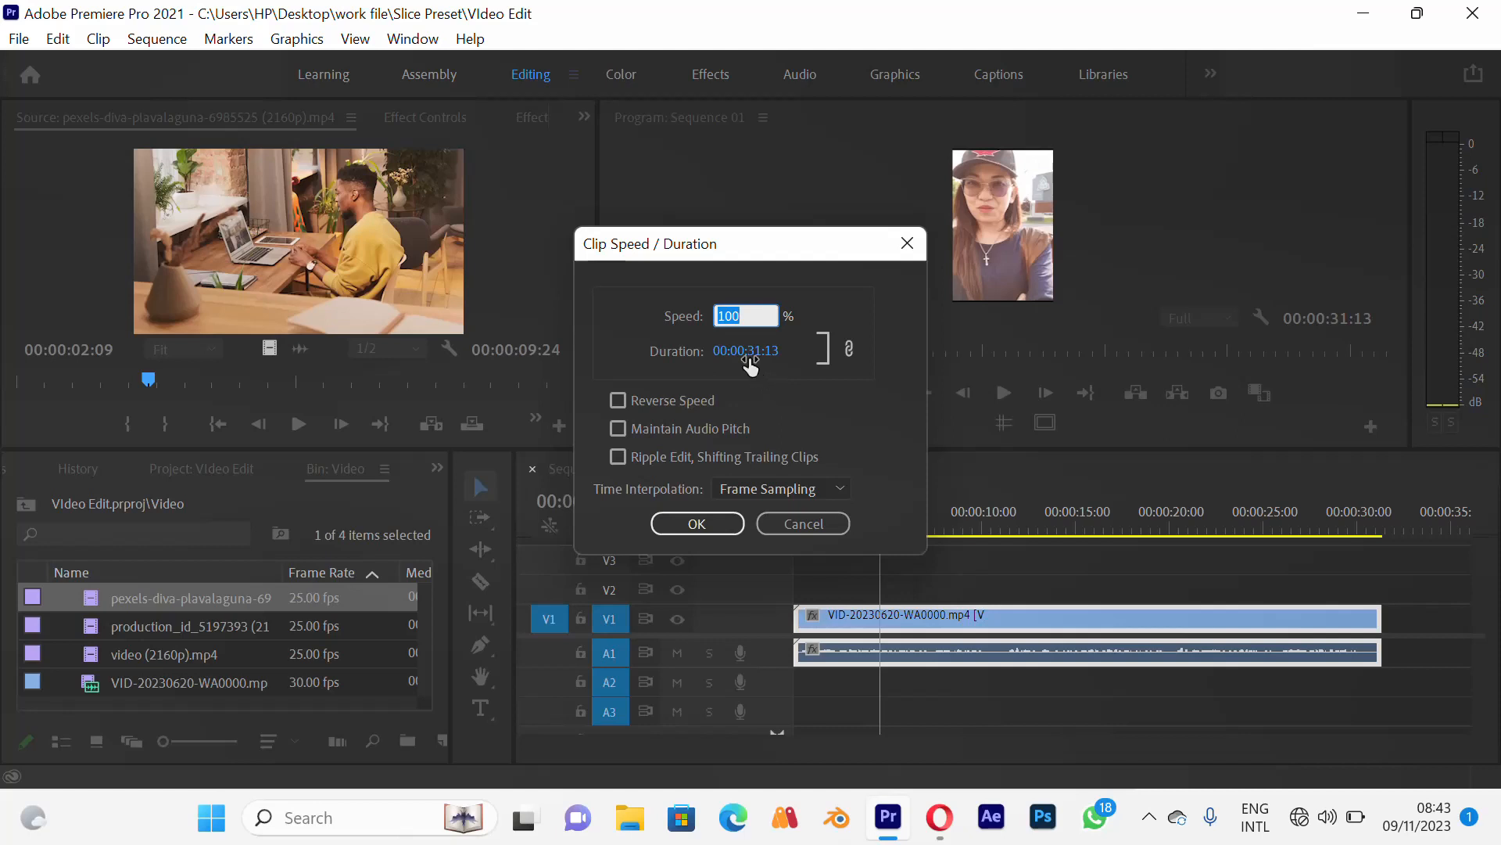
left_click_drag(749, 358, 760, 358)
left_click_drag(803, 357, 1020, 361)
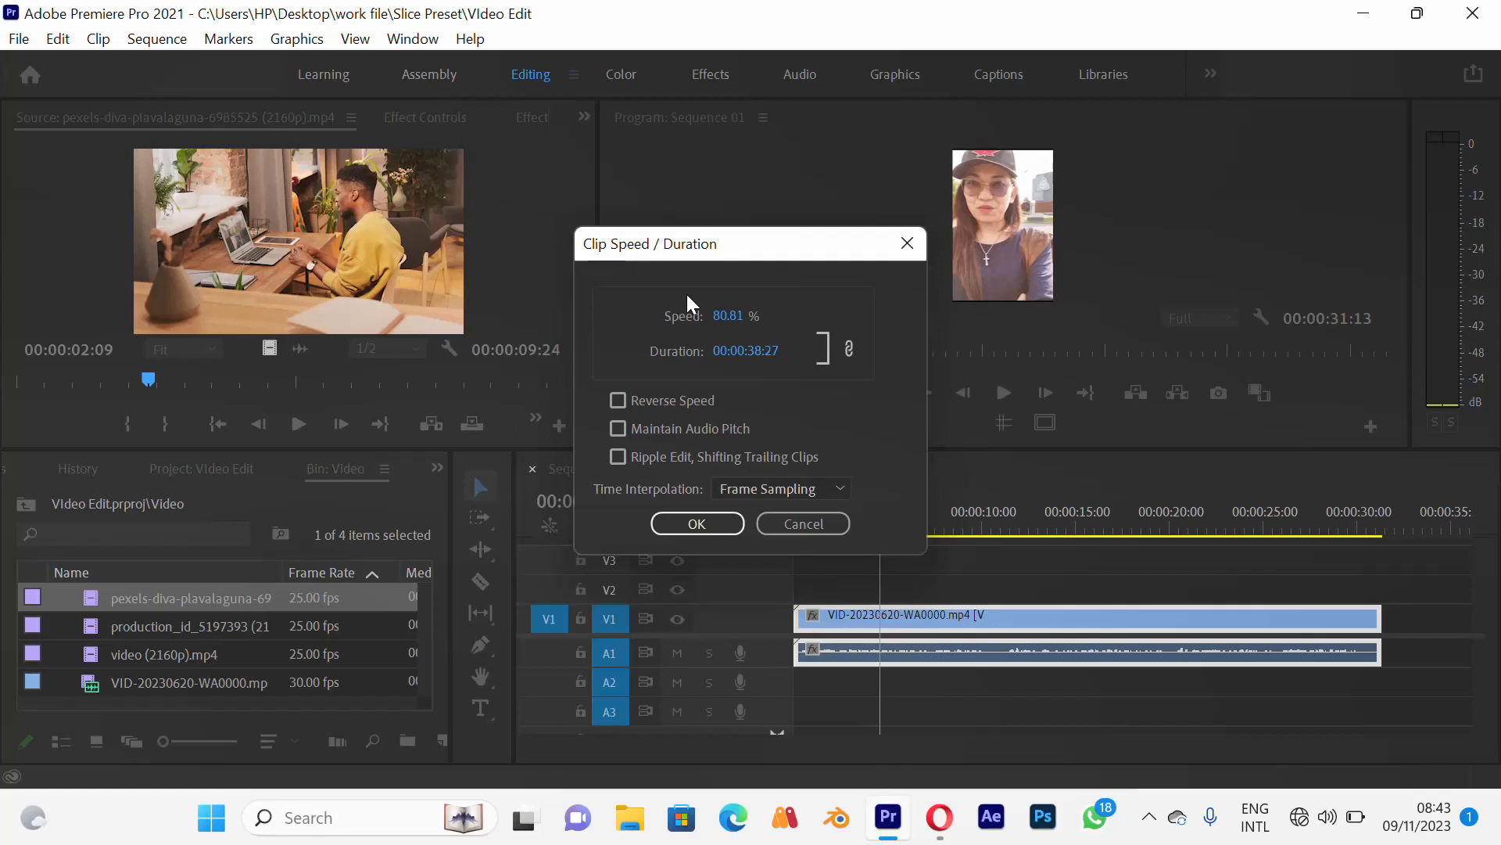
left_click(697, 524)
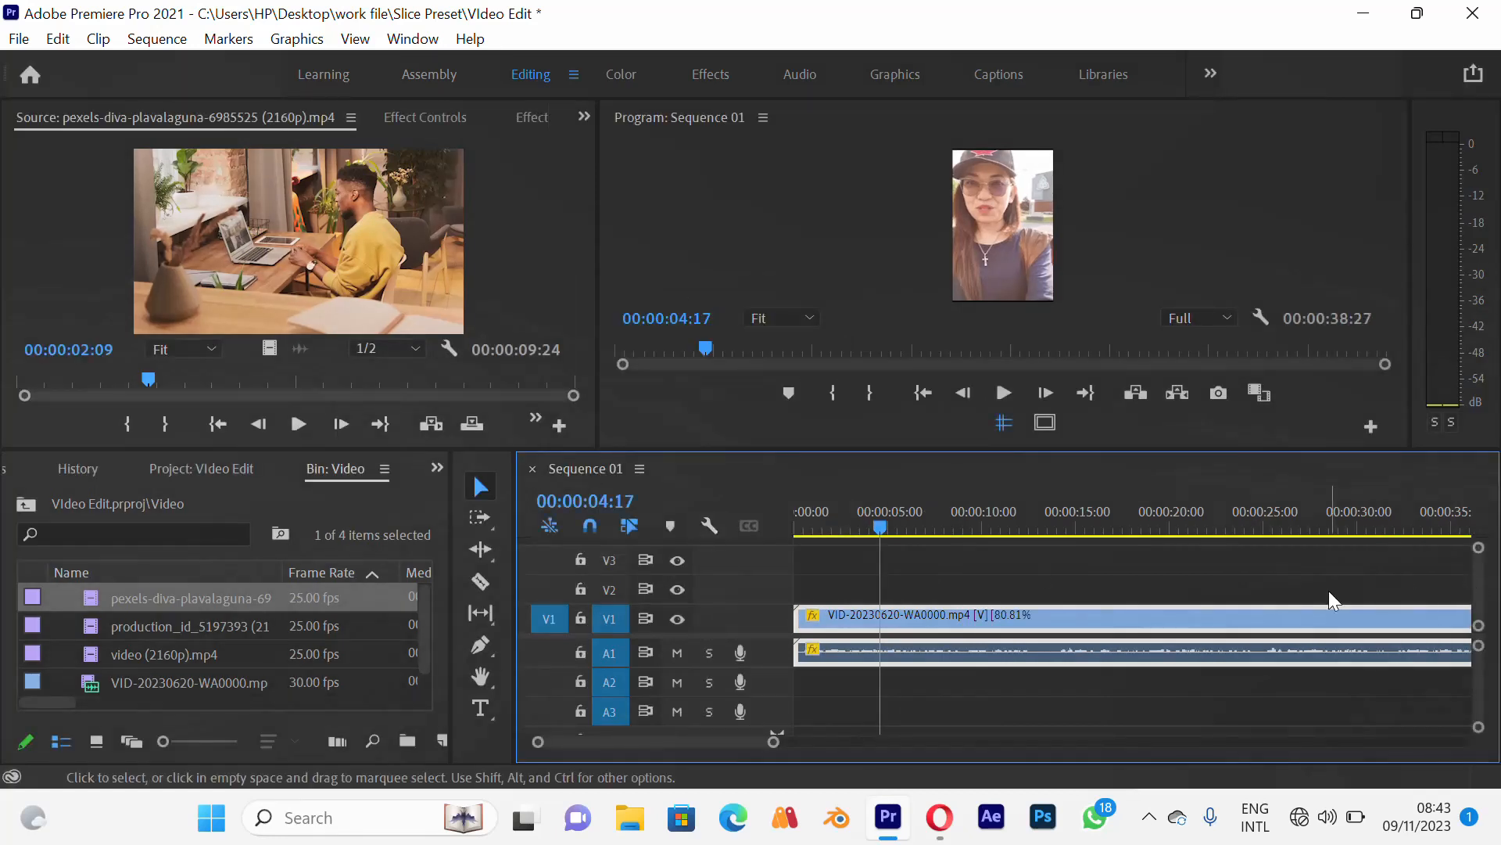
Play portions of the slowed-down clip to check its motion and audio, and undo its speed change
key("minus")
key("minus")
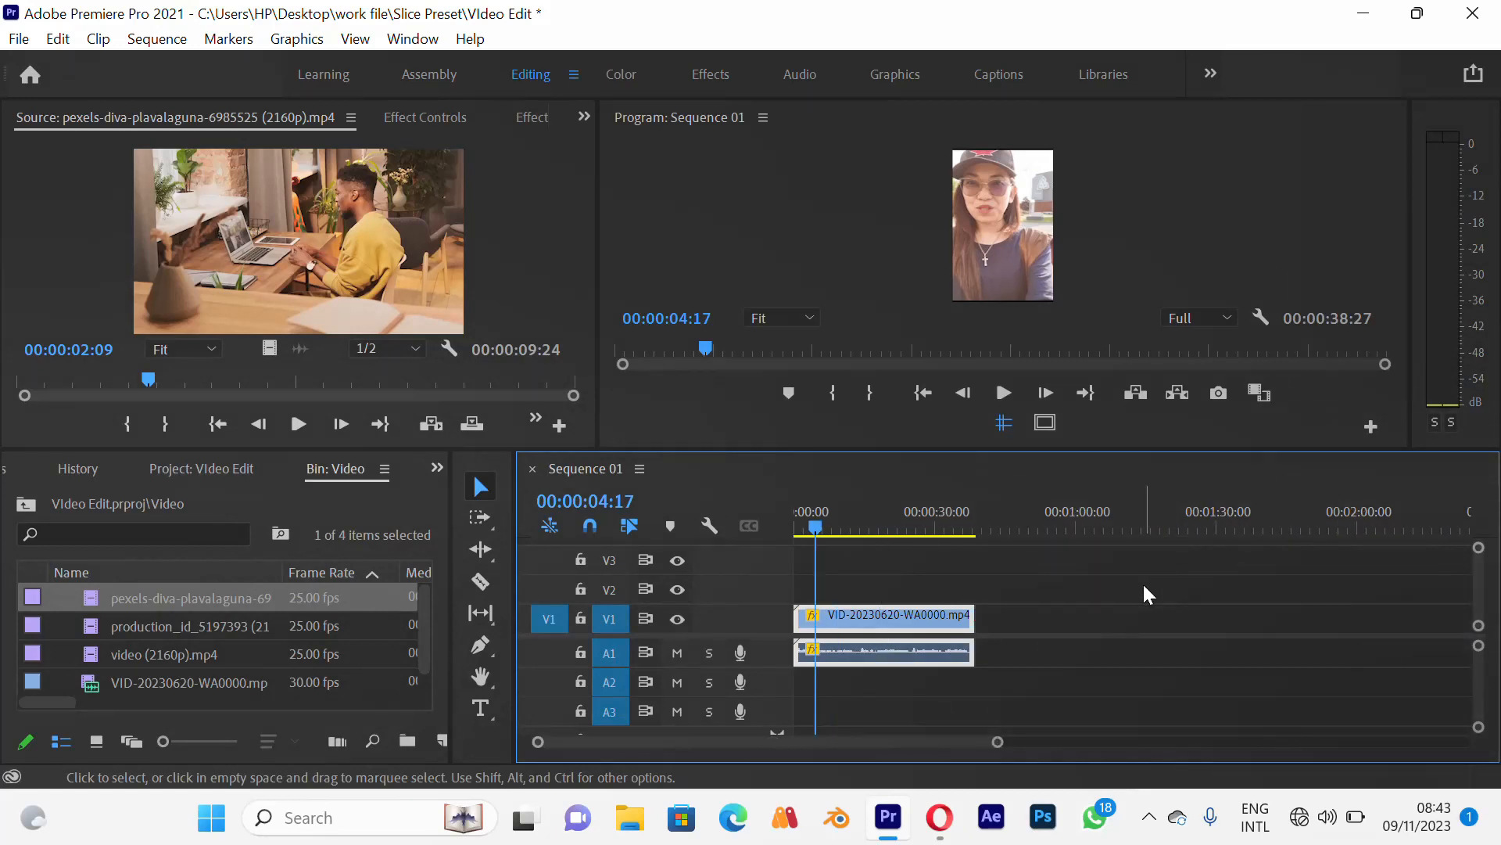
key("equal")
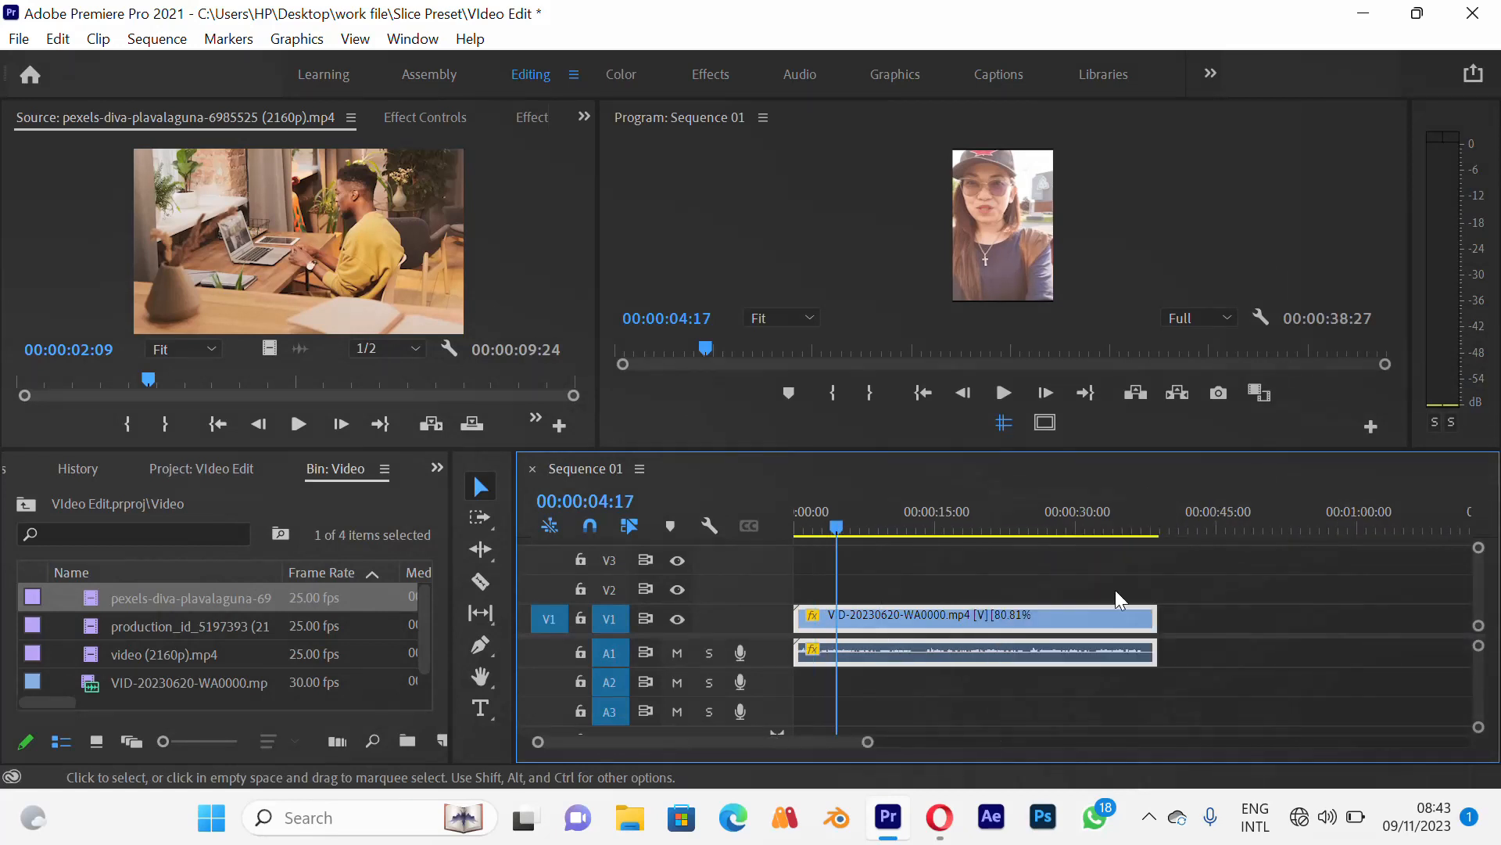
left_click(1009, 387)
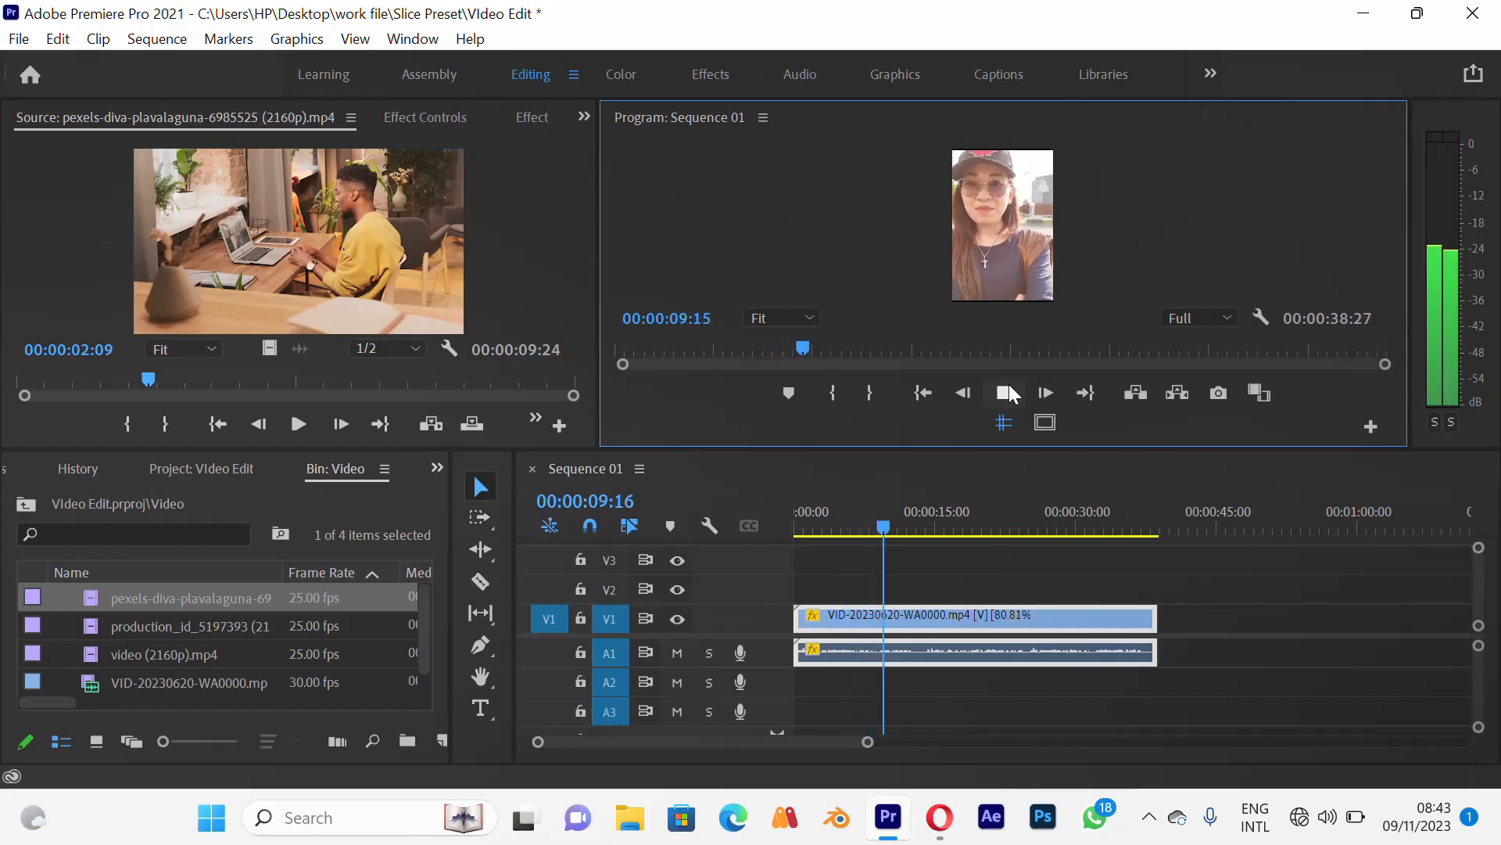
left_click(1005, 392)
left_click(1087, 550)
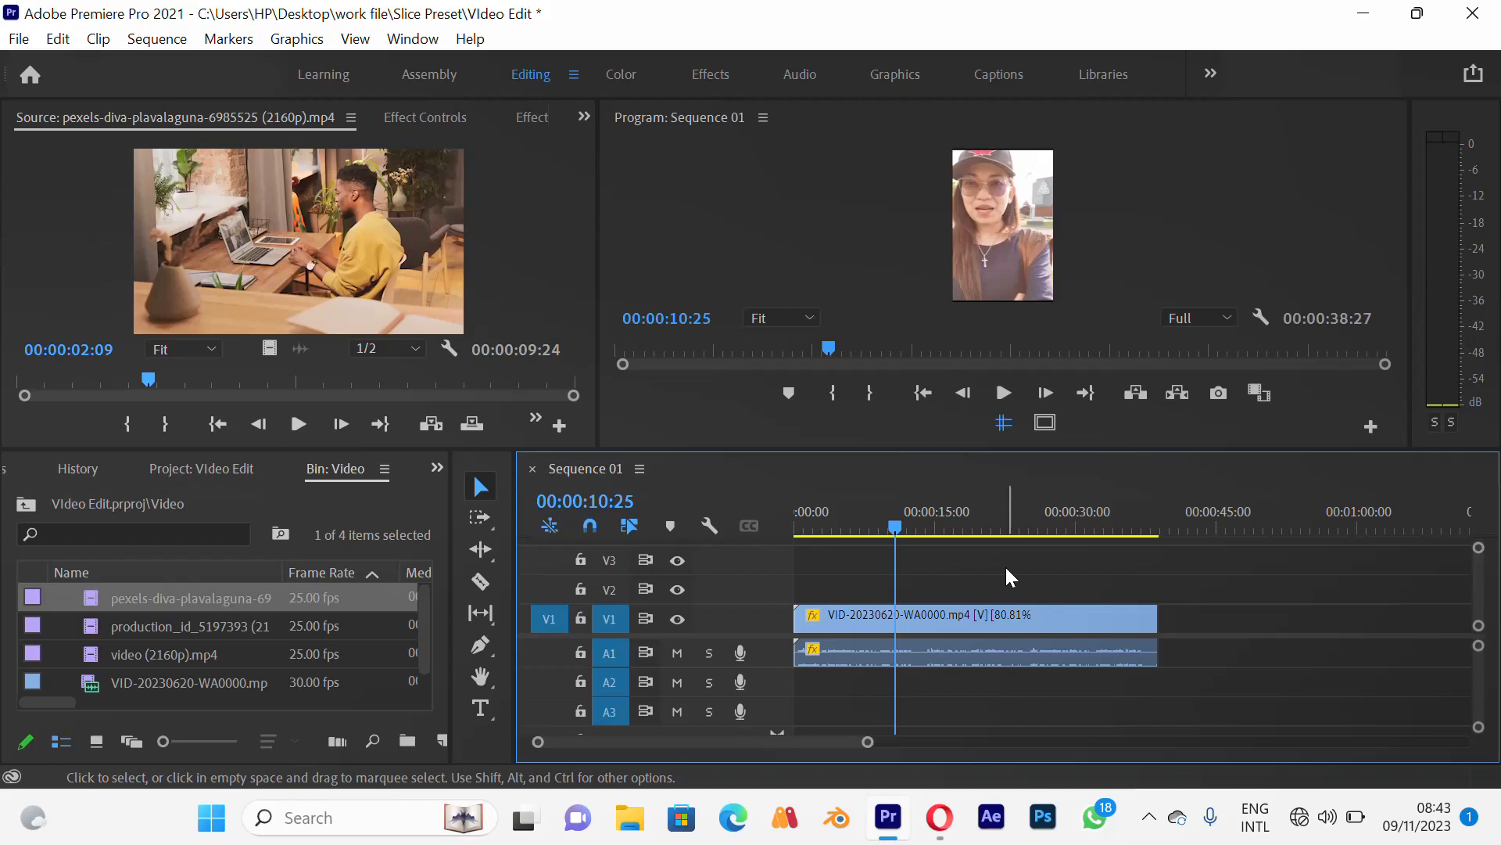
key("space")
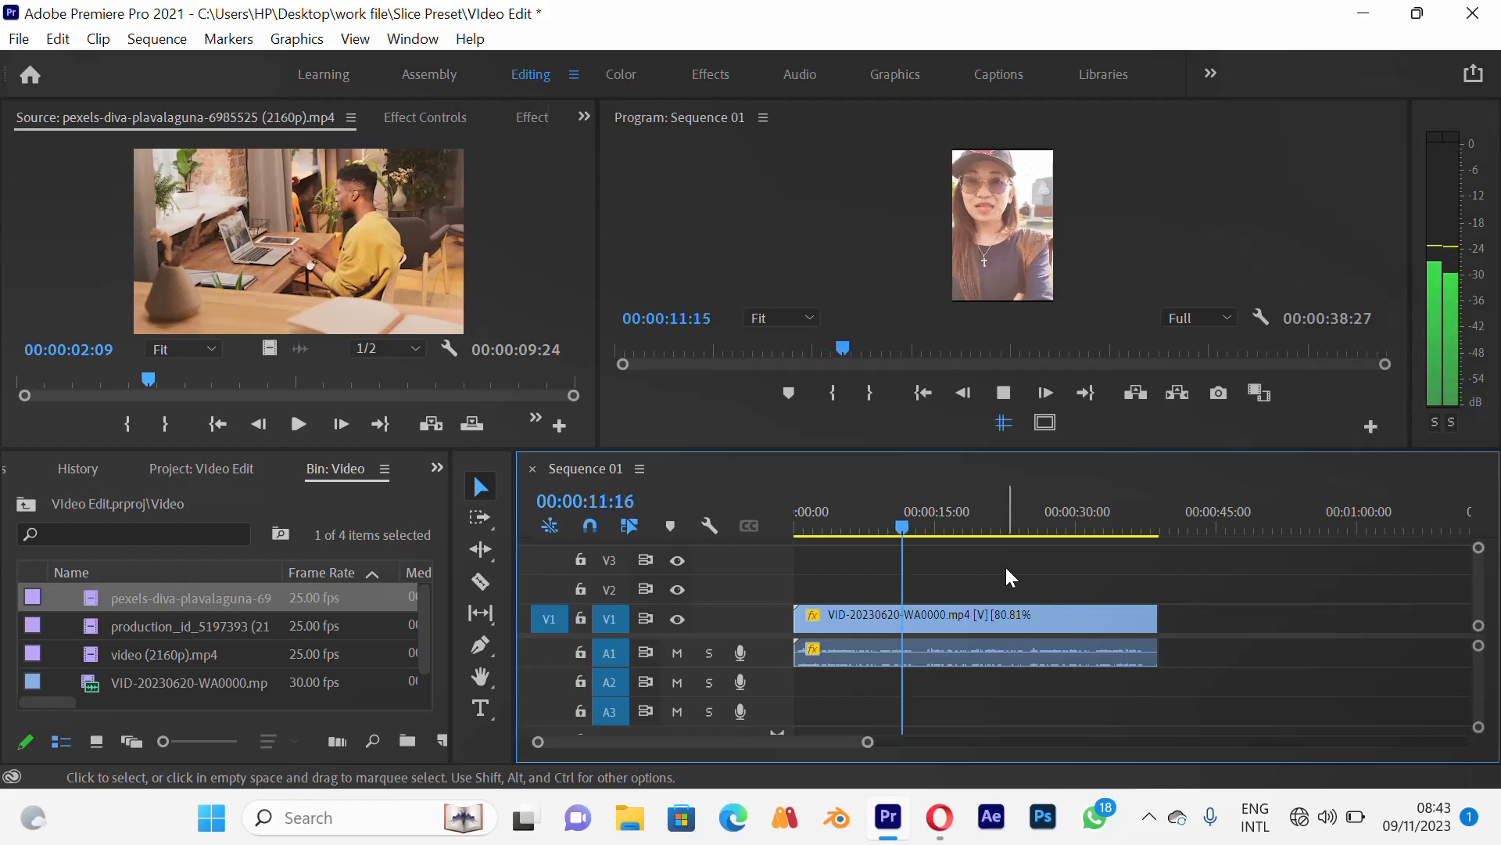
key("space")
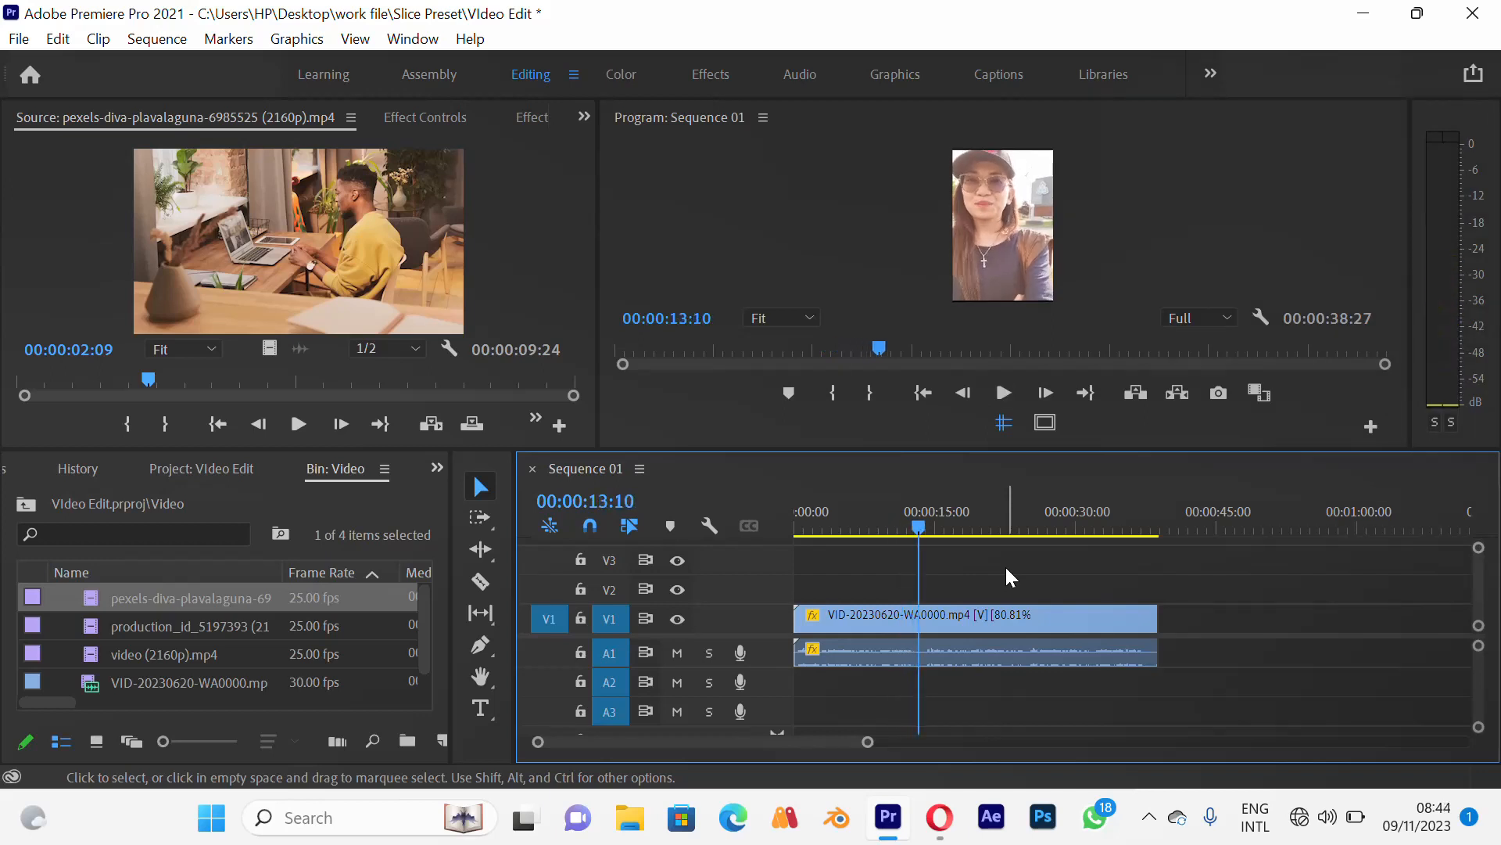
key("ctrl+z")
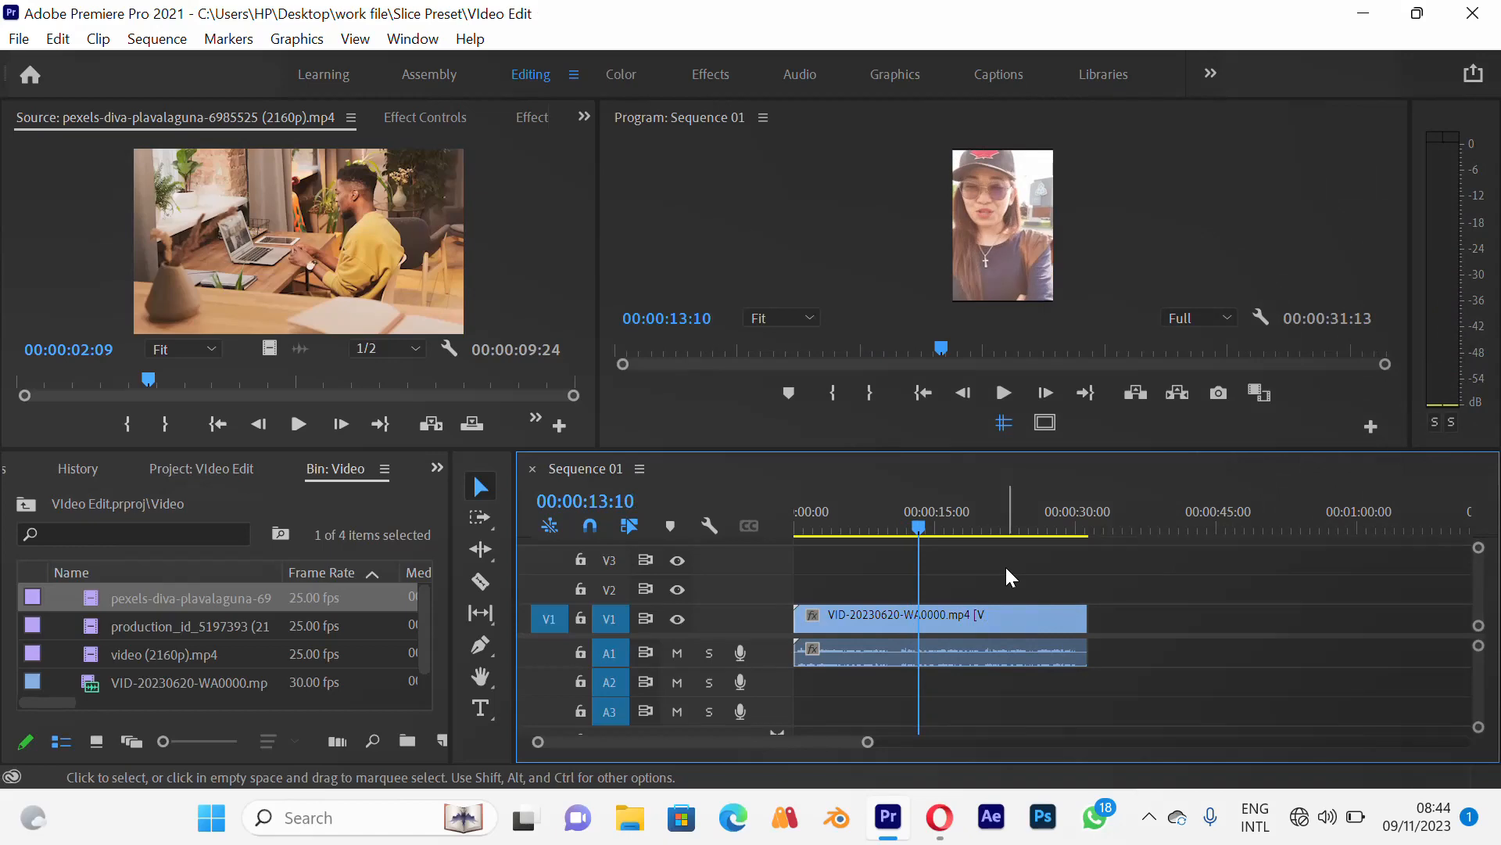
Speed up the VID-20230620-WA0000.mp4 clip on V1 by setting its duration to 00:00:26:13, and briefly play it to check the audio
left_click(991, 608)
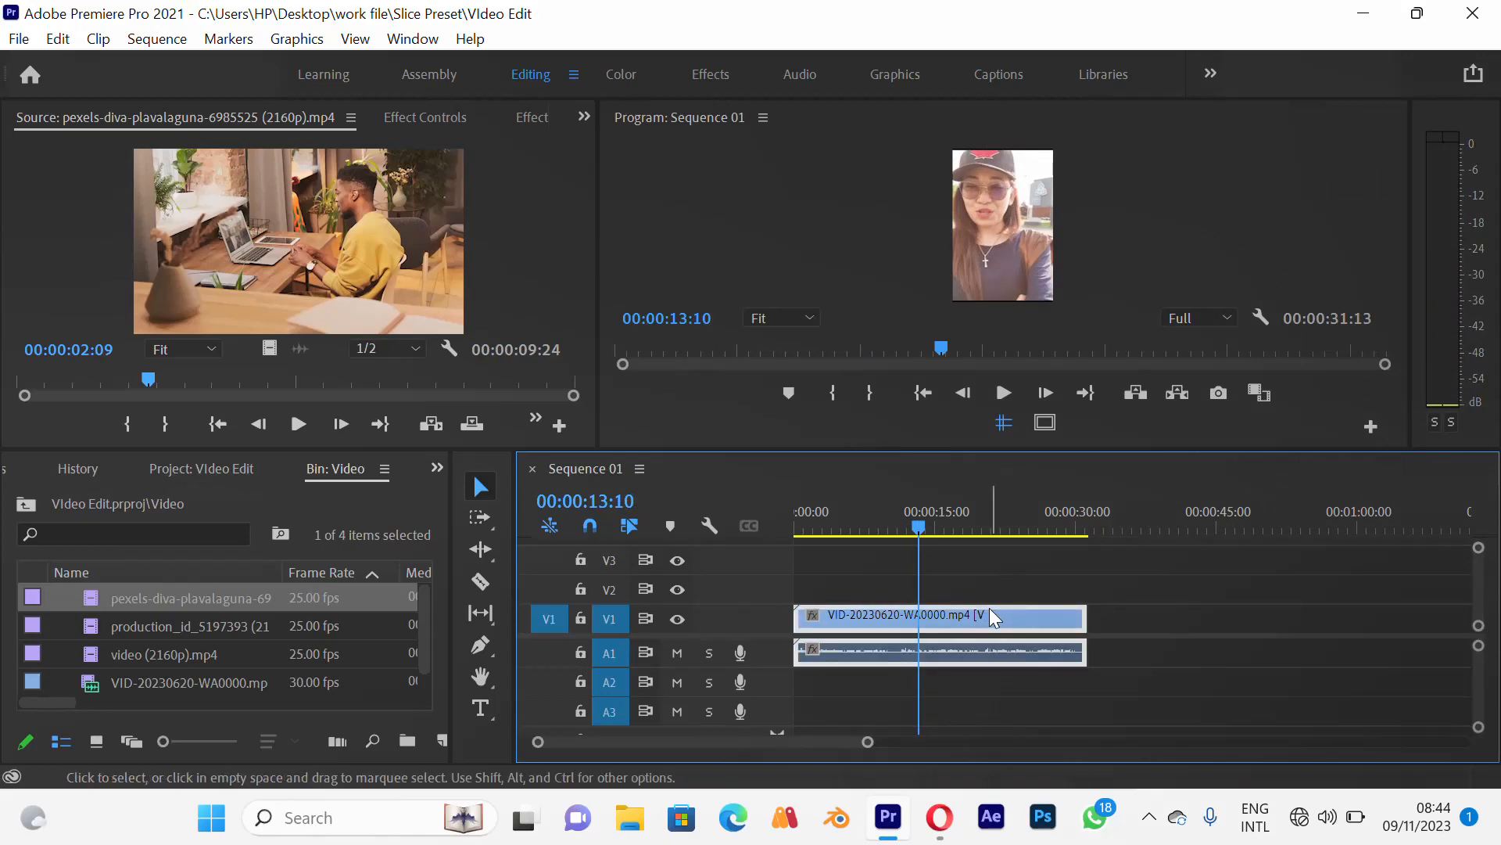
right_click(989, 608)
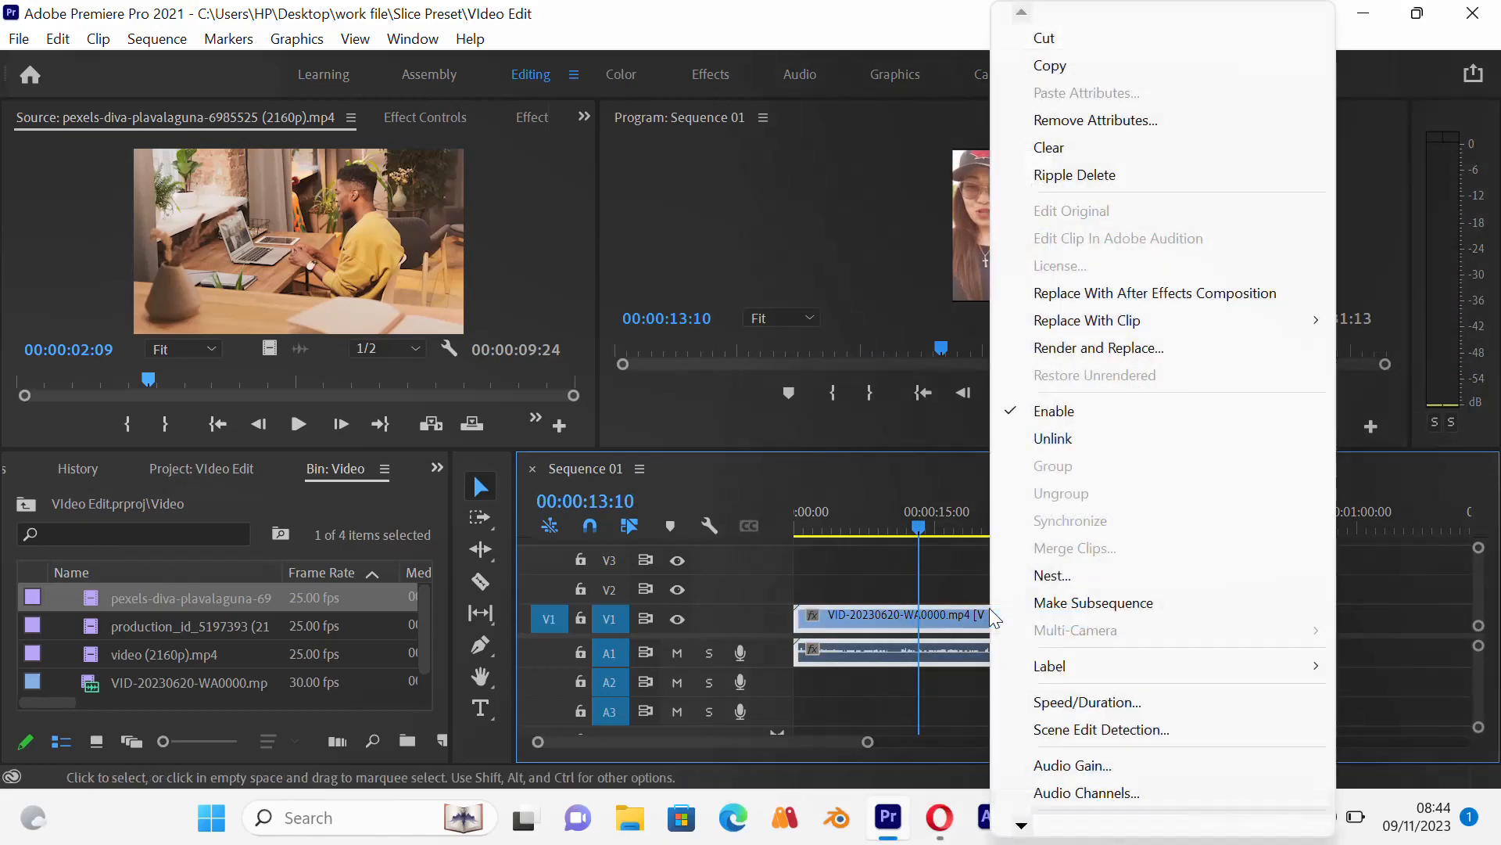
left_click(1068, 703)
left_click(755, 354)
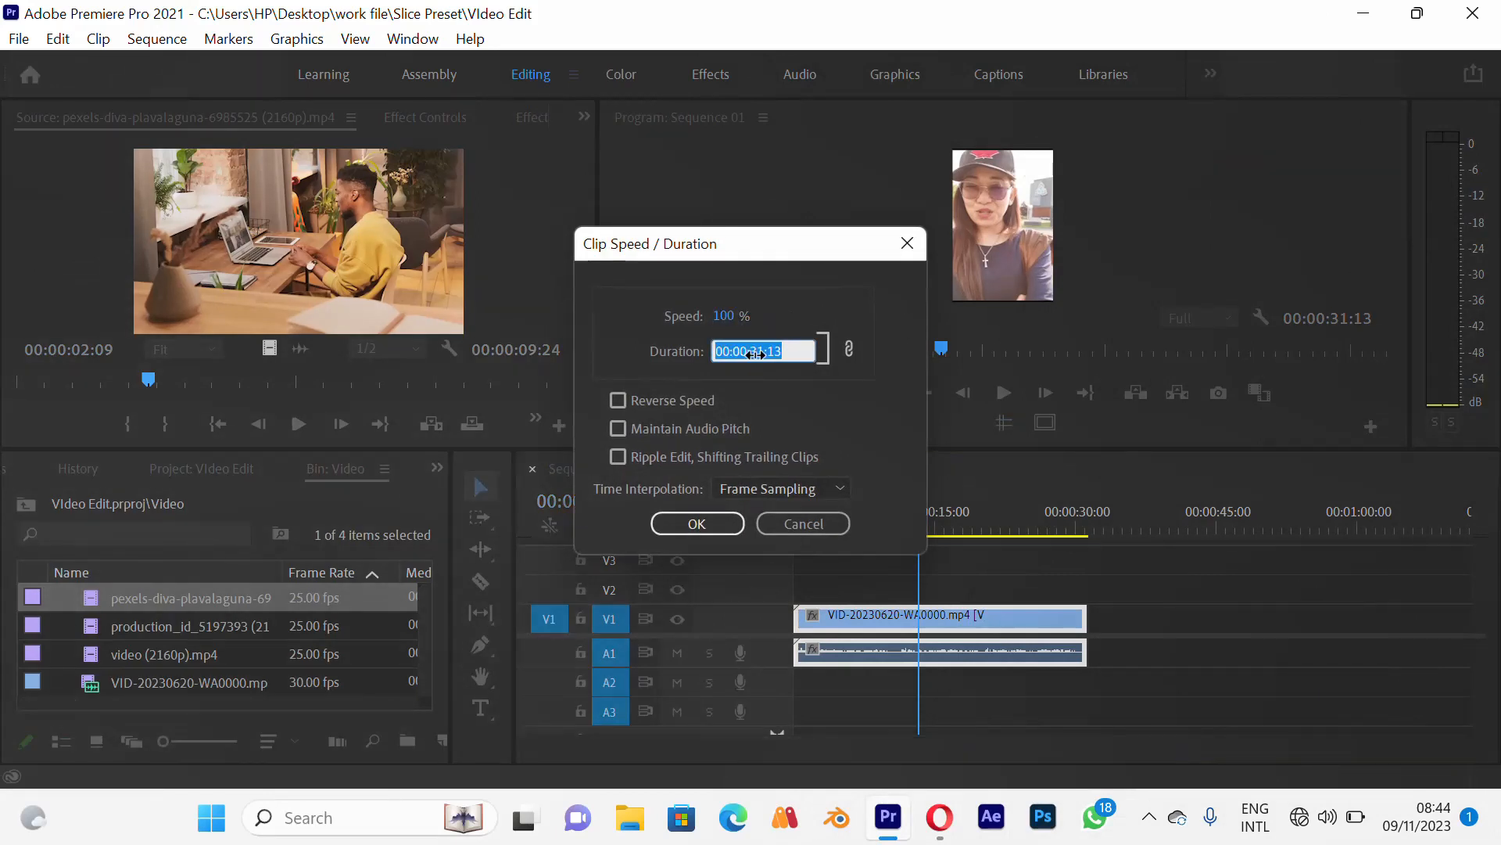
left_click(755, 352)
key("BackSpace")
key("BackSpace")
type("26")
left_click(725, 523)
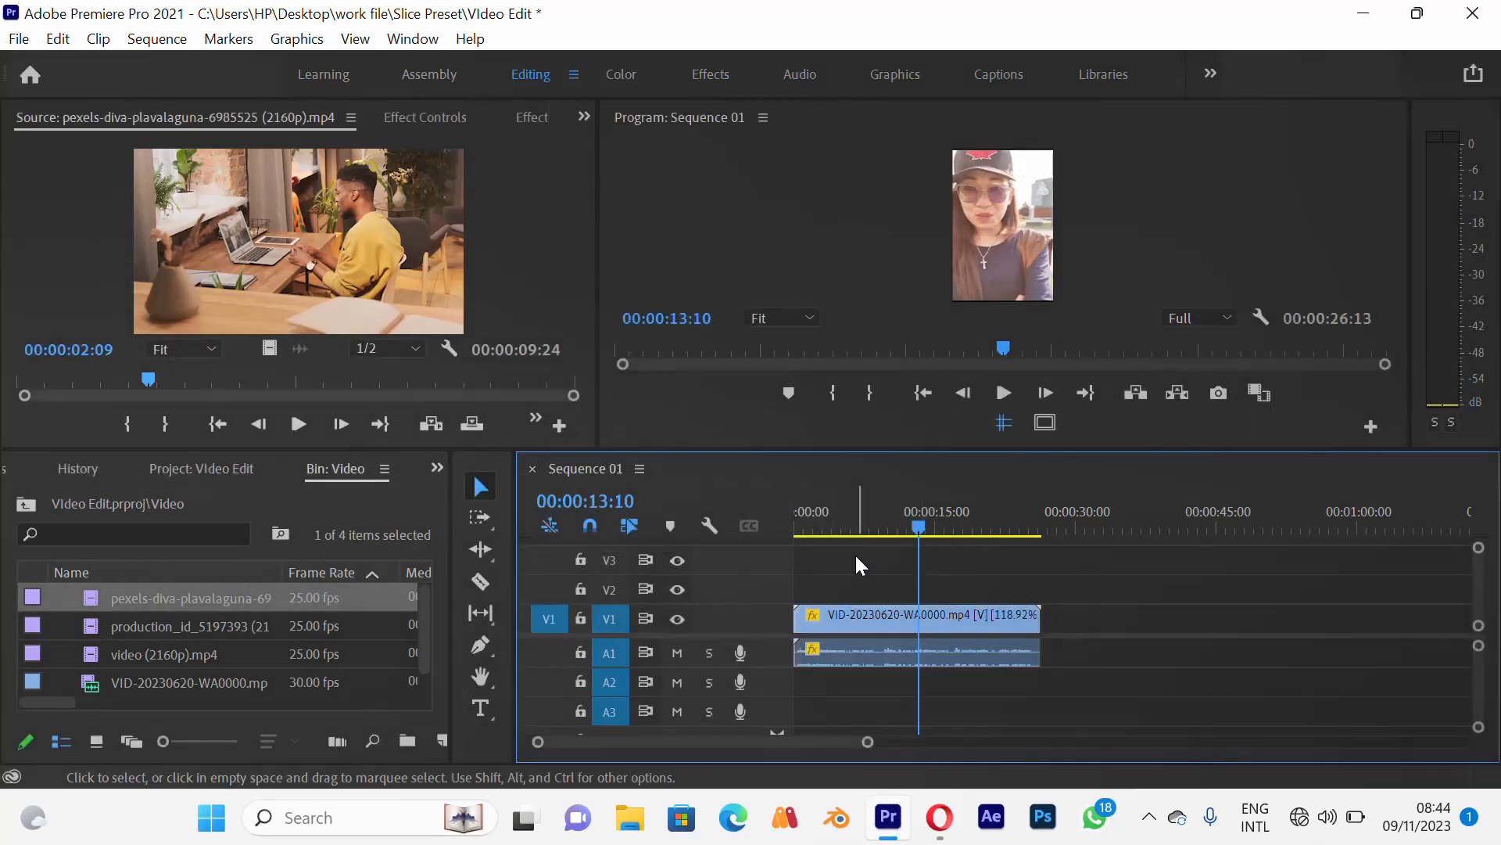
key("space")
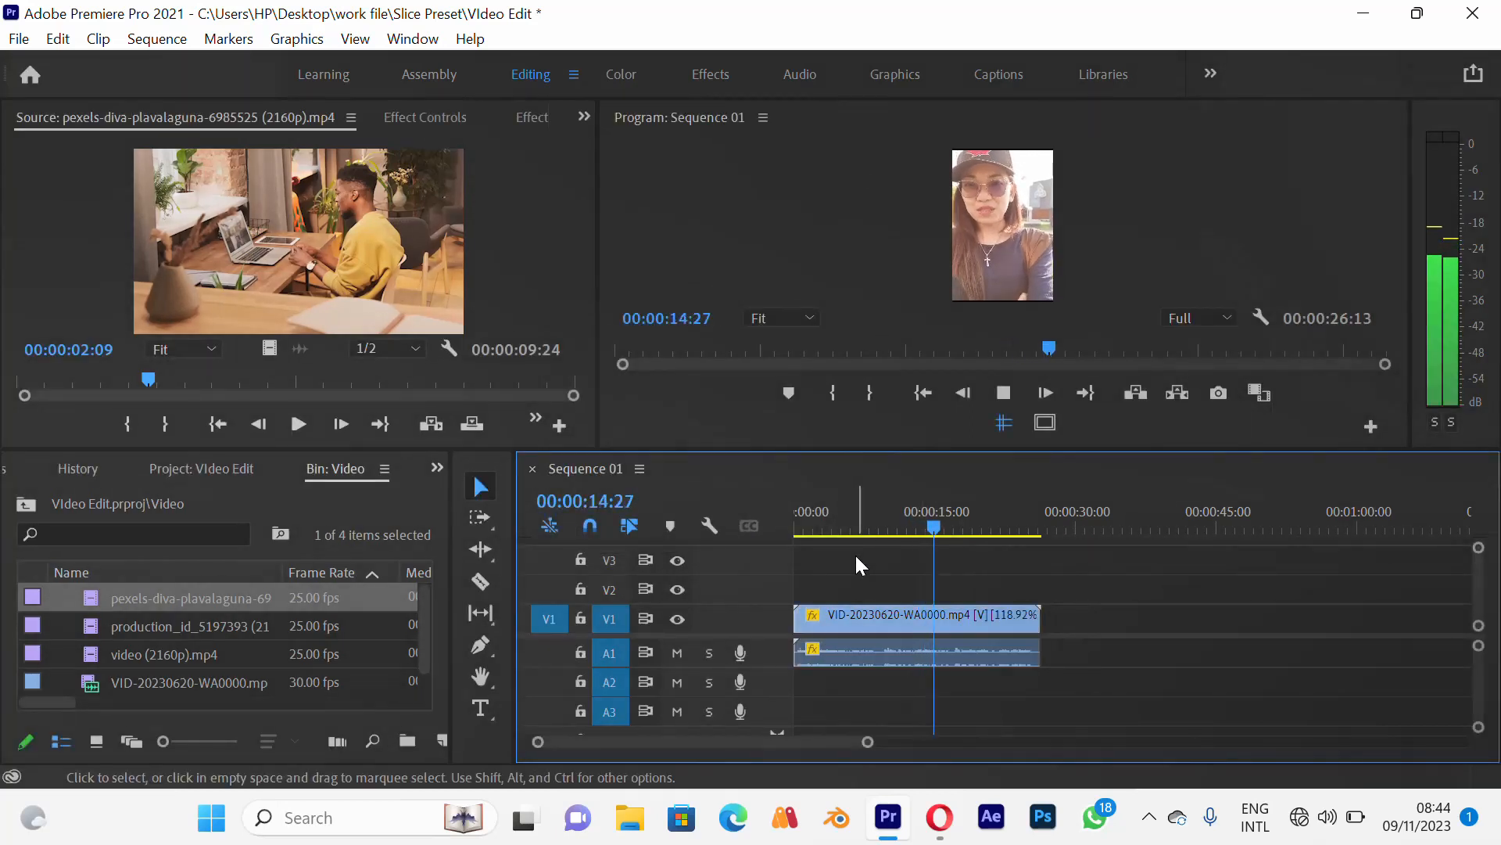
key("space")
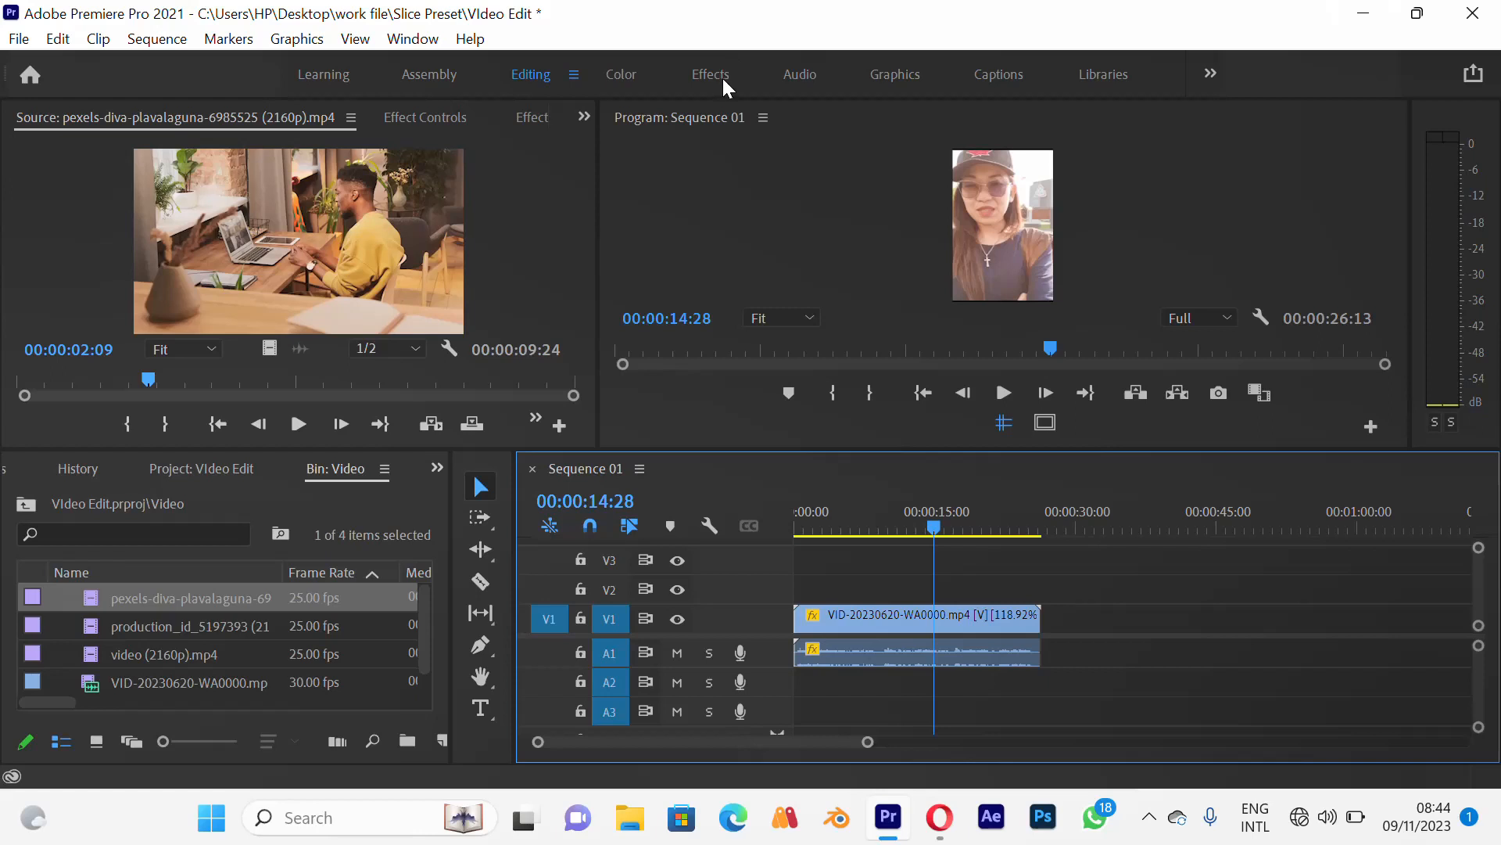
Search the effects for "pitch" and apply the Pitch Shifter audio effect to the clip's audio on A1
left_click(435, 467)
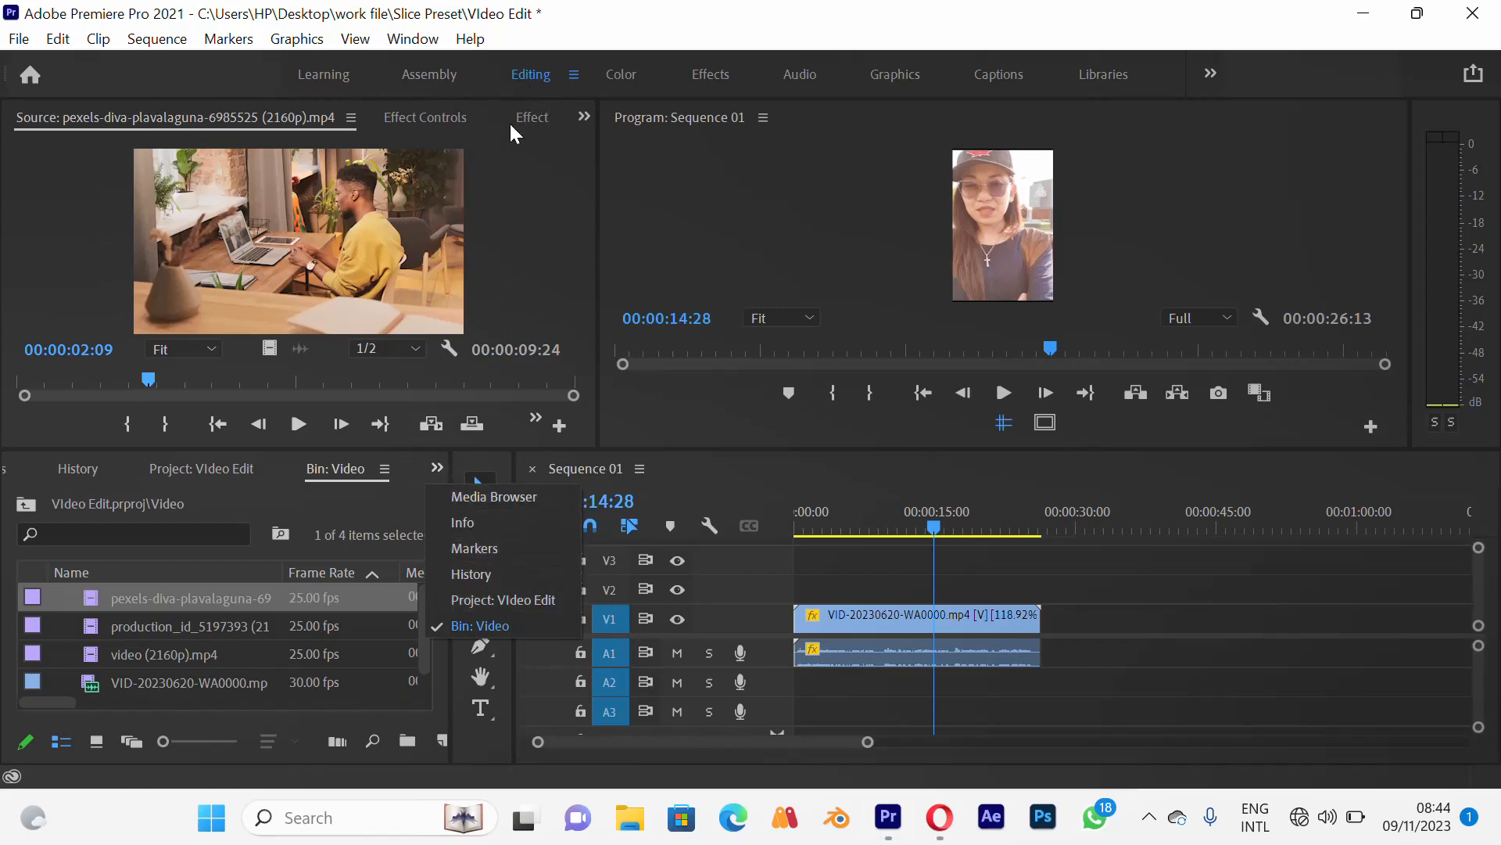
left_click(530, 116)
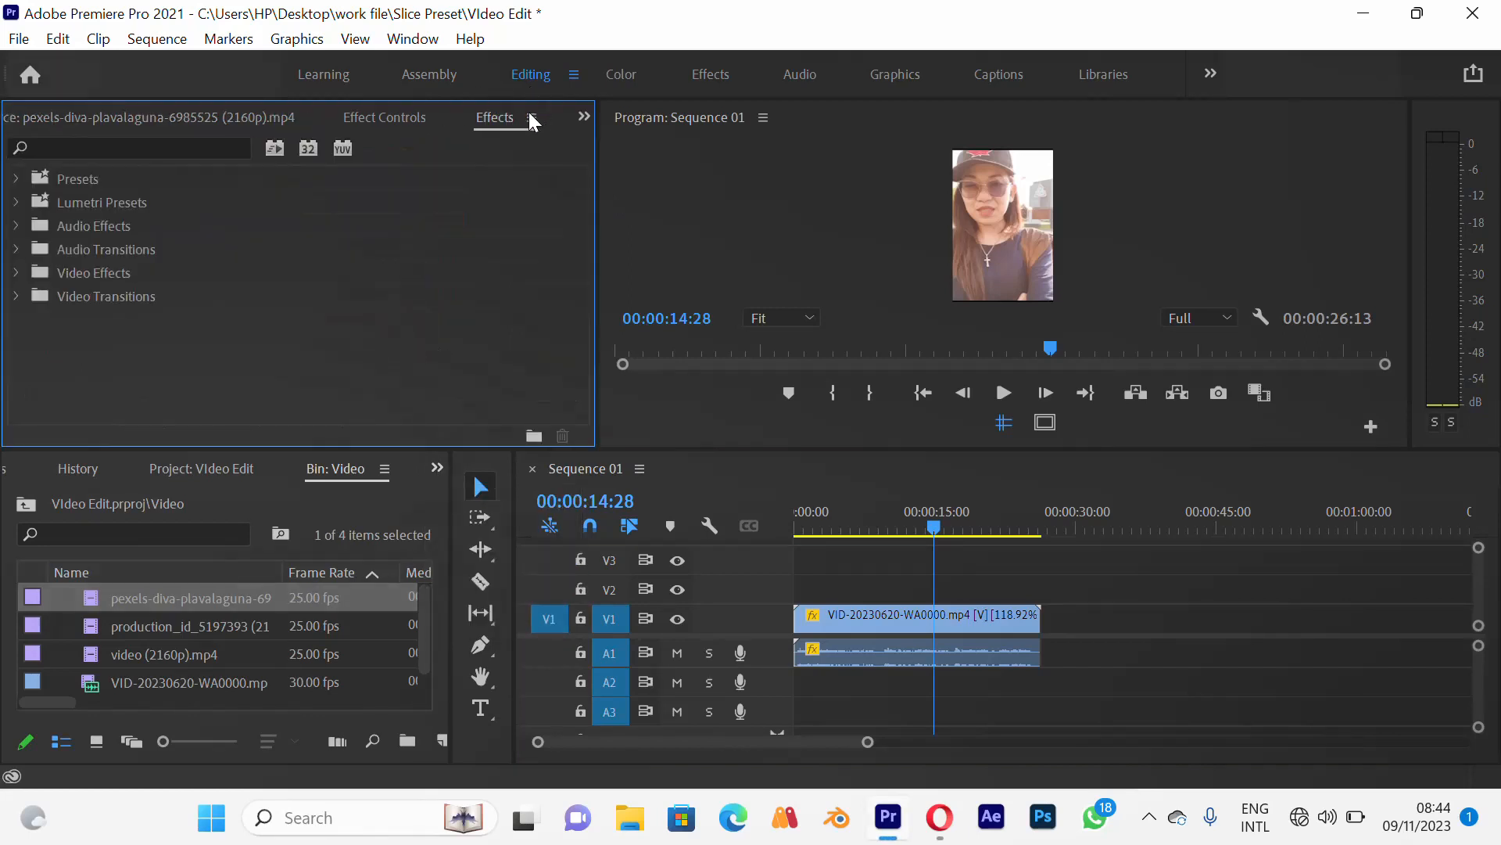
left_click(192, 144)
type("pit")
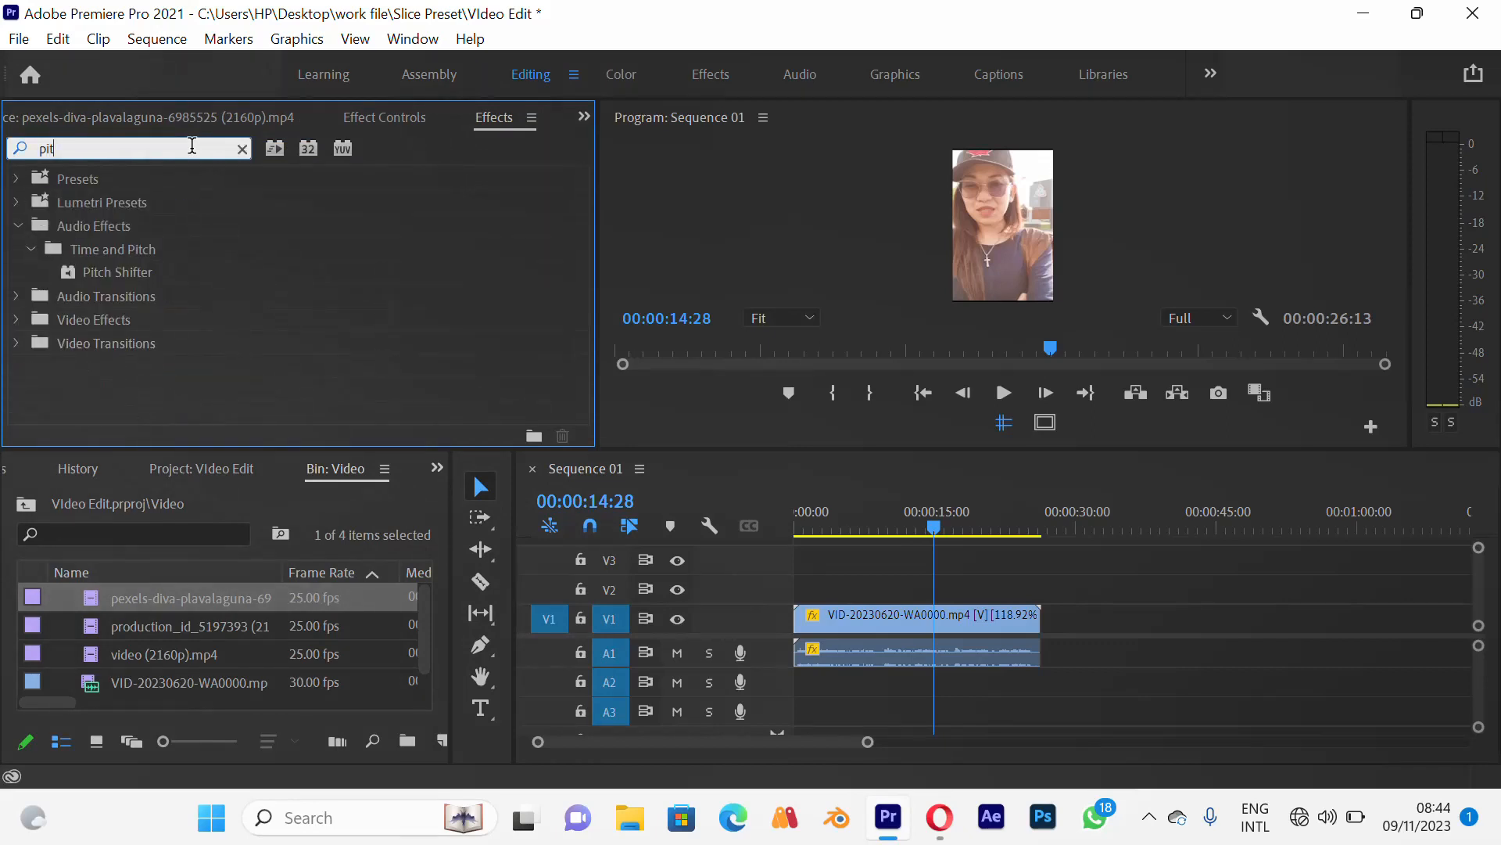
type("ch")
left_click(131, 275)
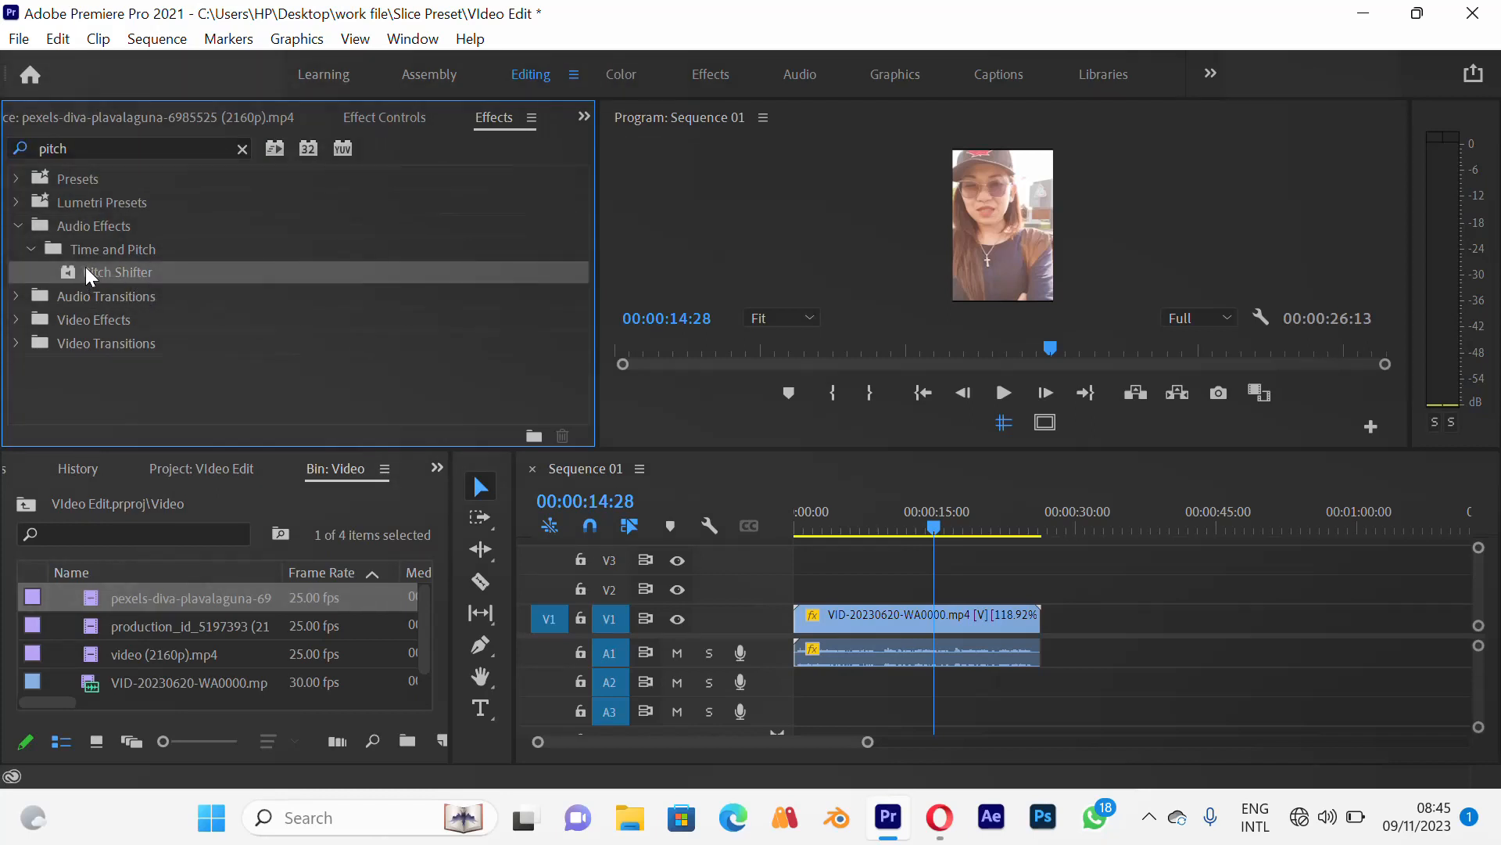
left_click_drag(86, 266, 868, 655)
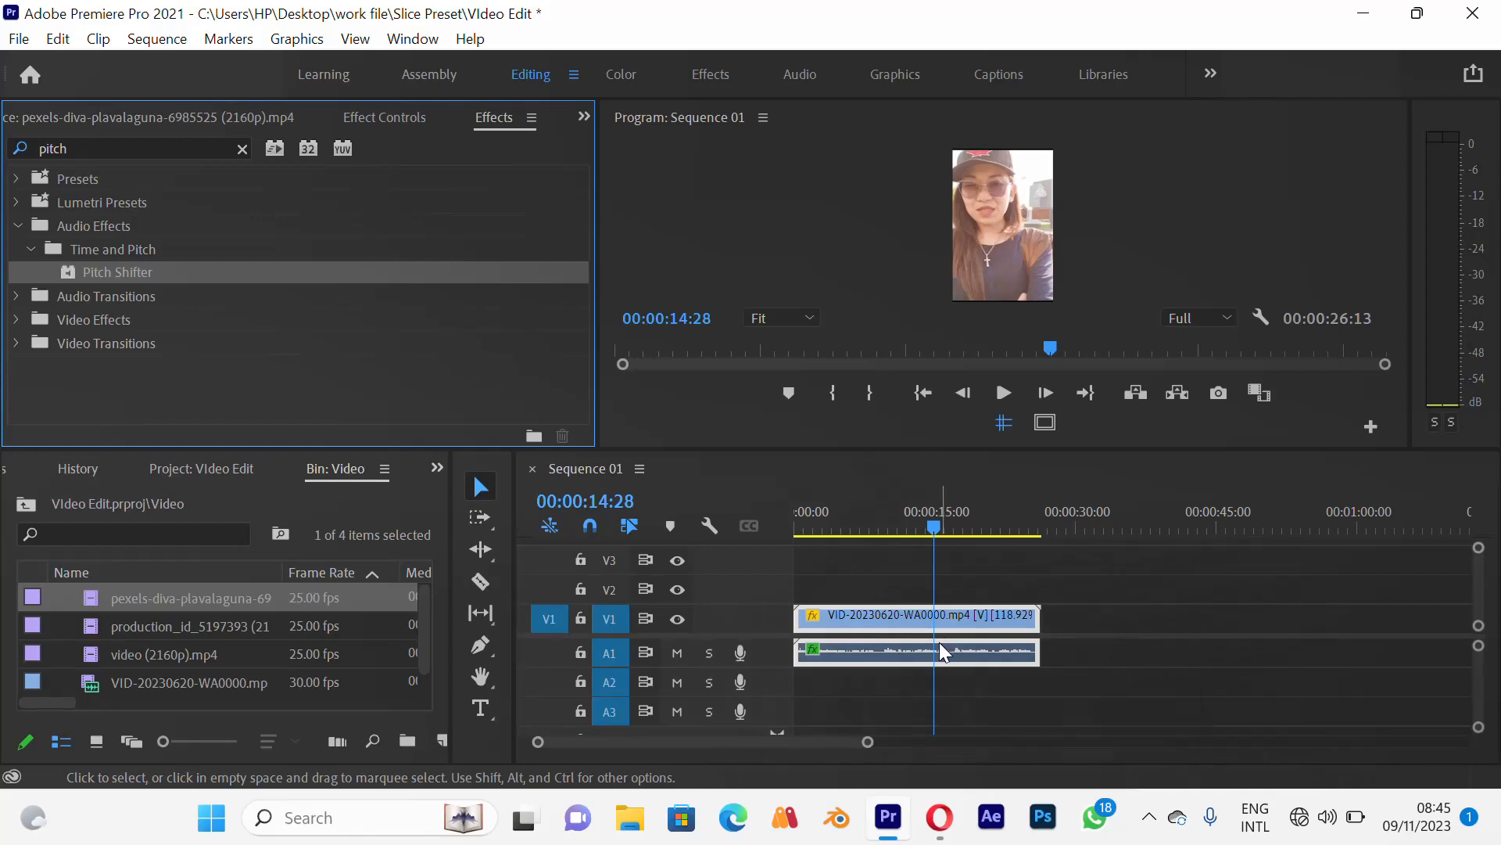
Display the clip's effect settings and play short portions of it, including one from near the start of the sequence
left_click(397, 117)
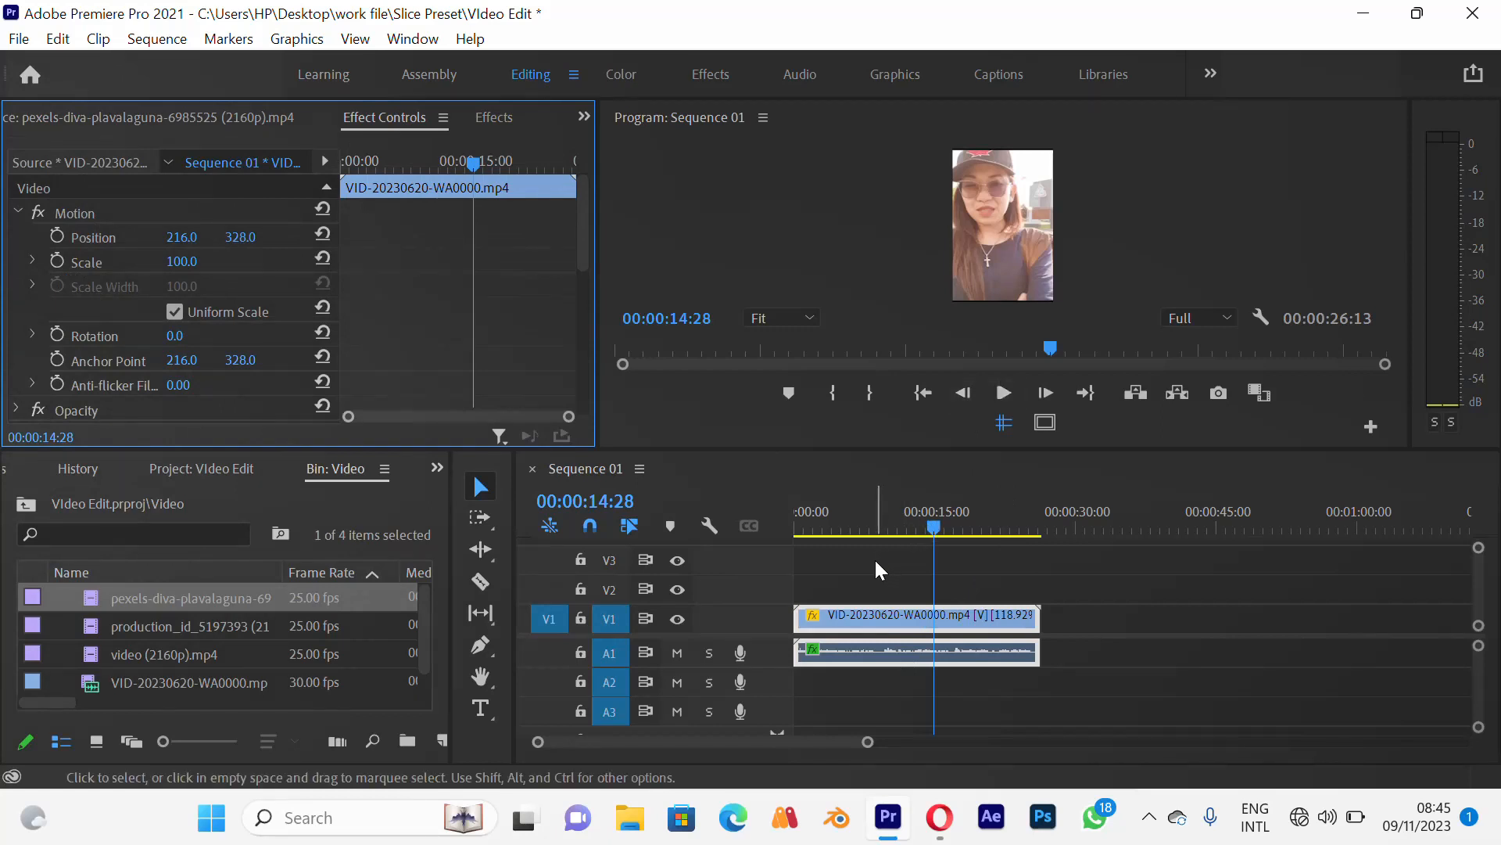
left_click(1001, 392)
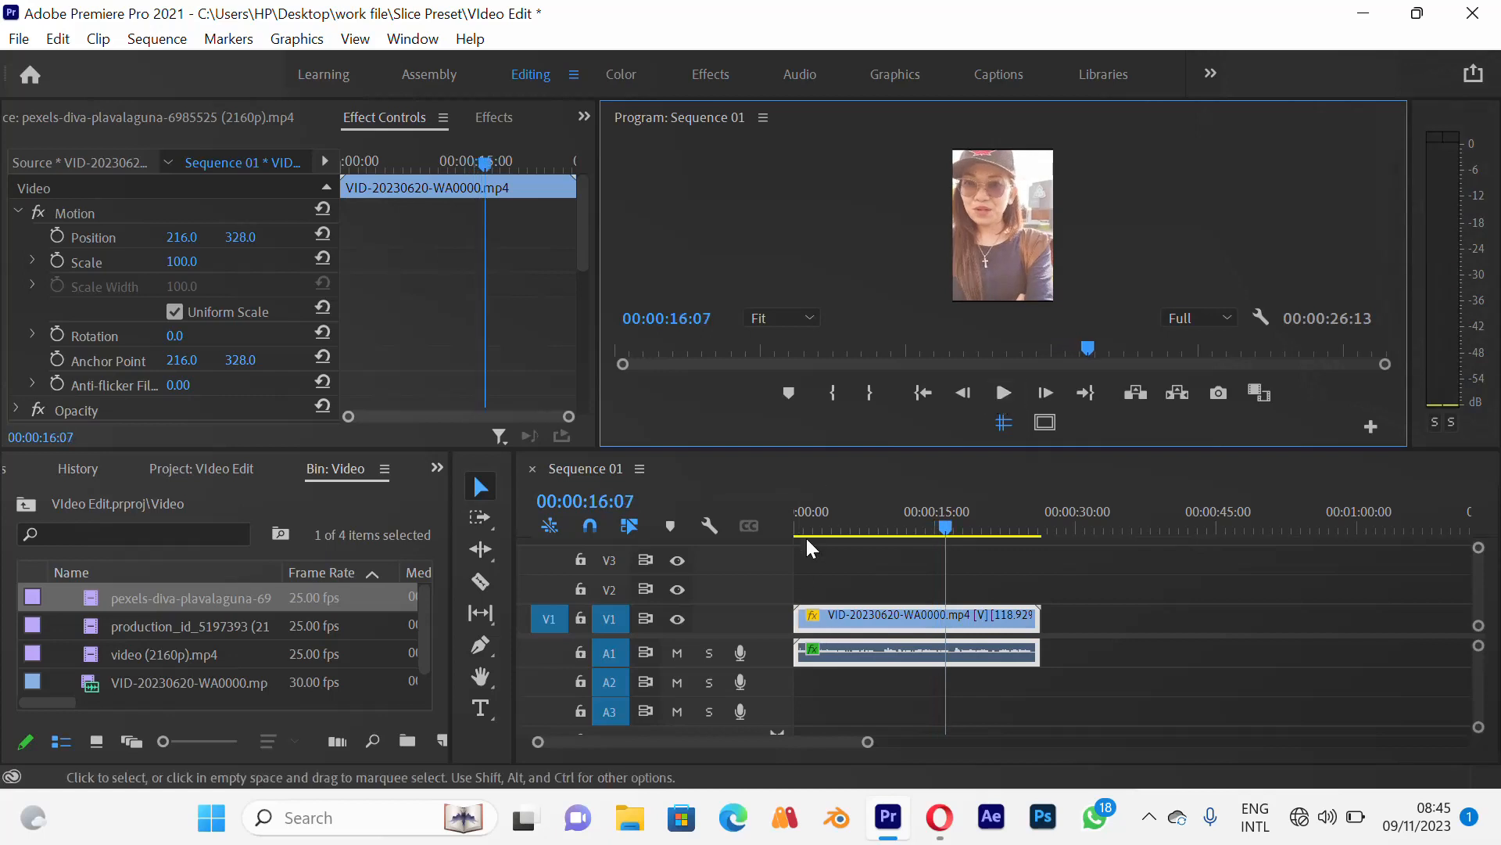
left_click(825, 522)
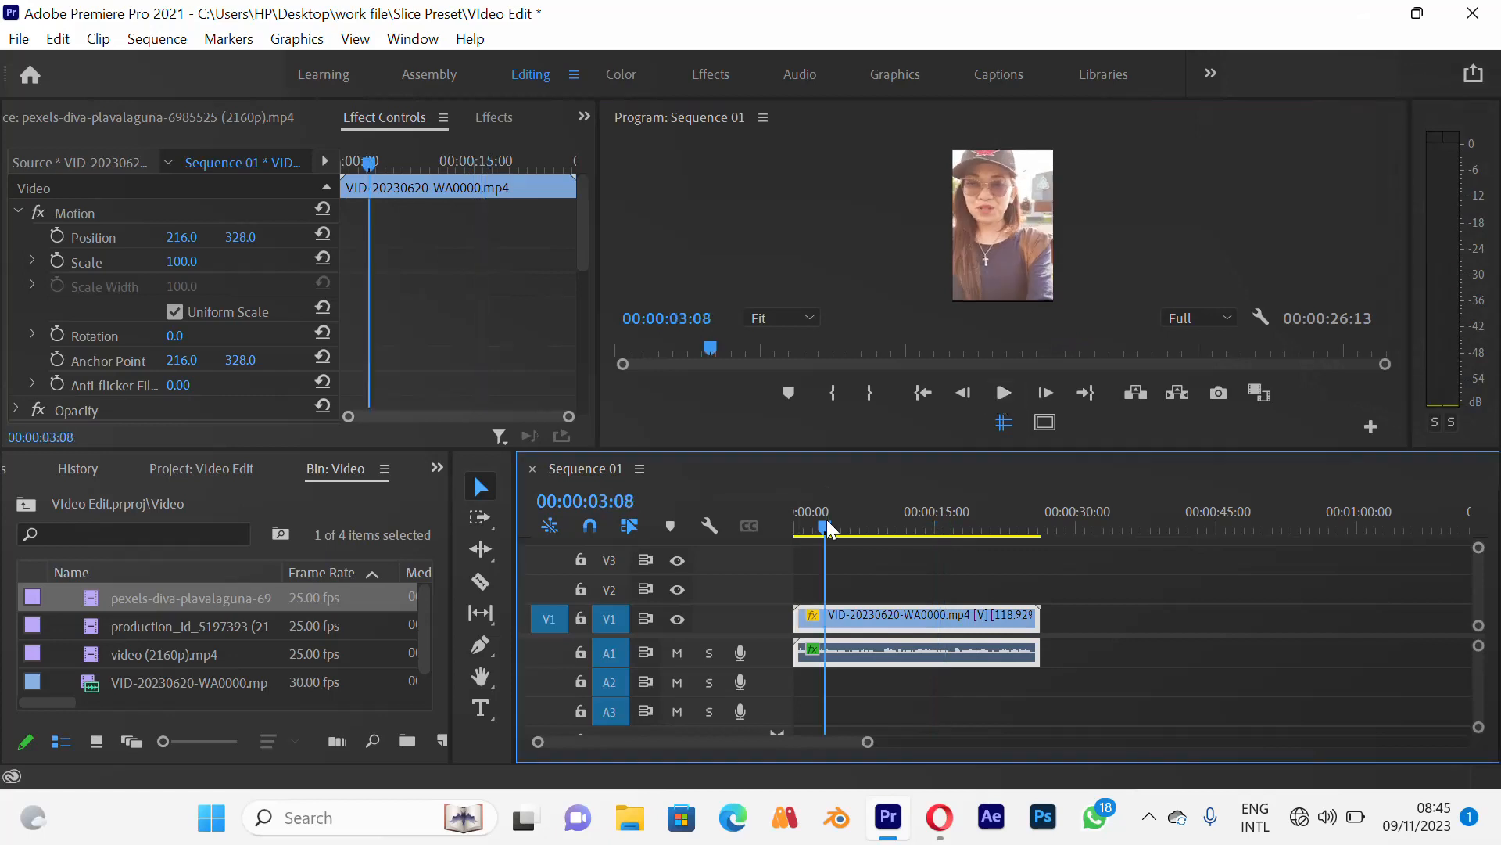
left_click(994, 384)
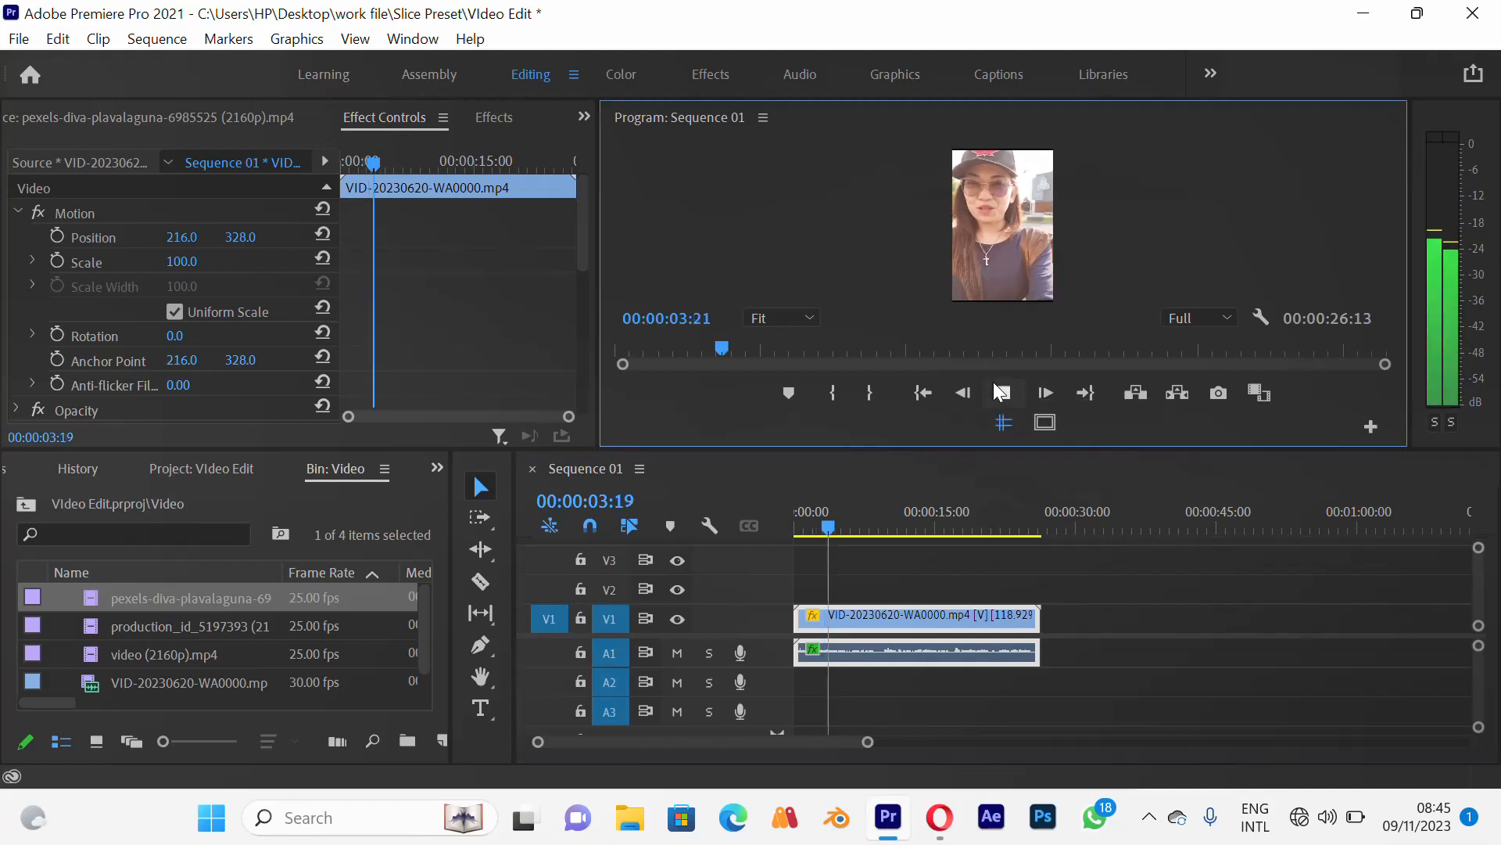
left_click(993, 383)
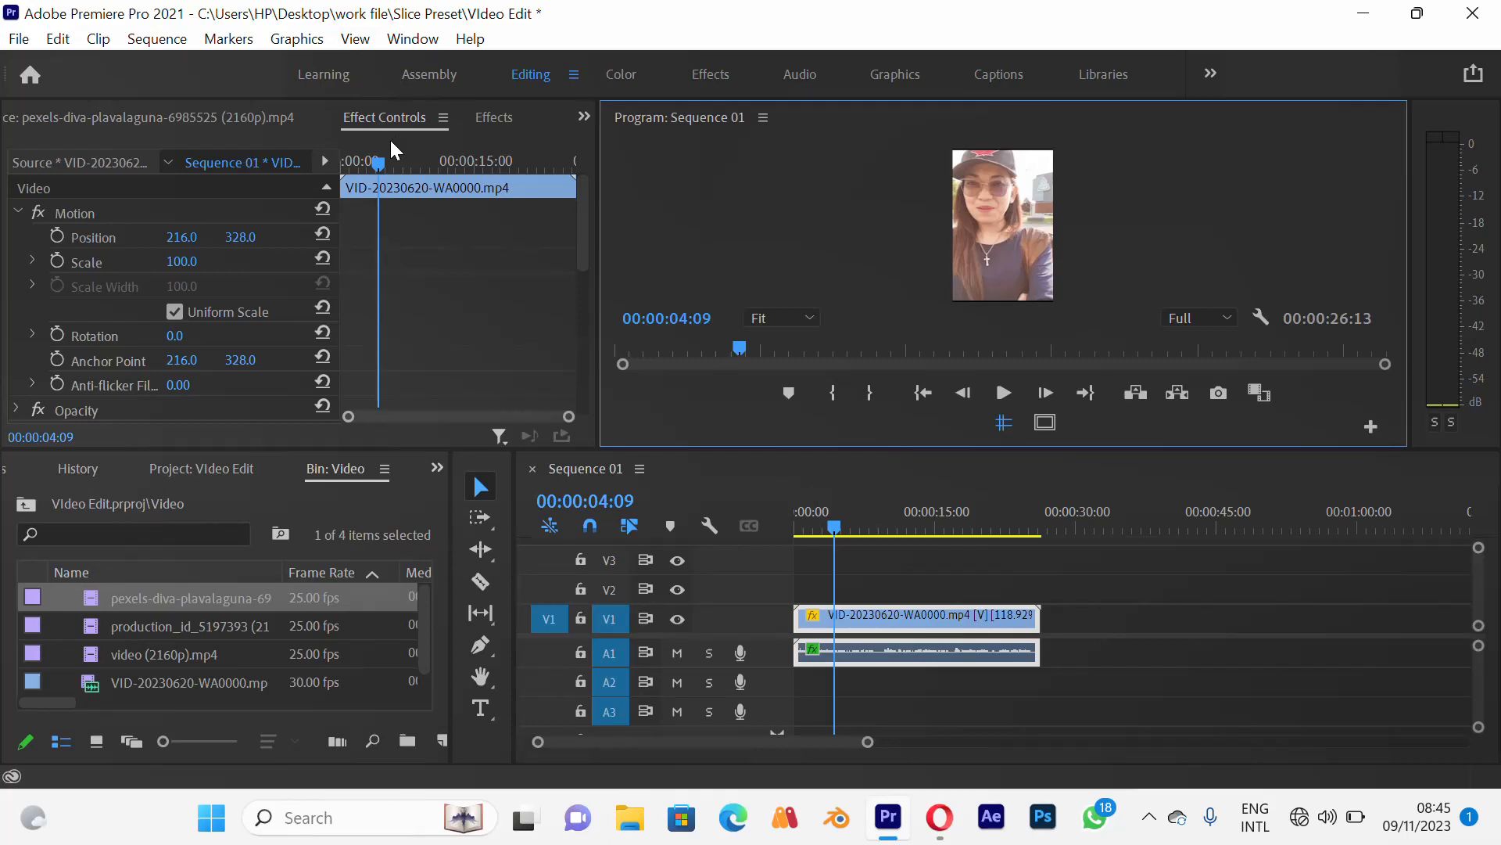
Collapse the clip's Motion and Volume settings and open the custom setup editor of the Pitch Shifter effect
left_click(17, 211)
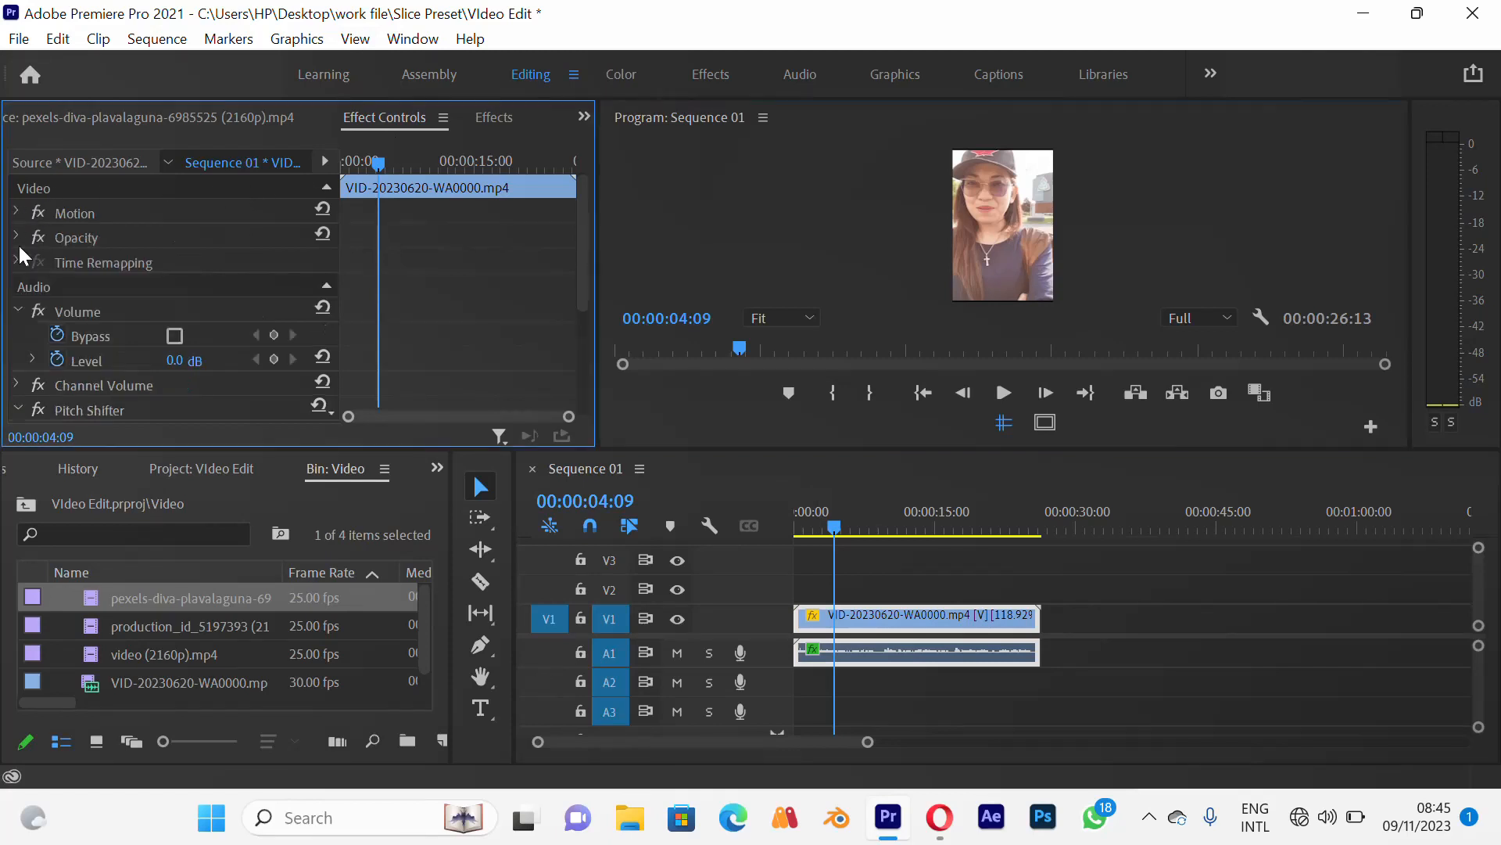
left_click(17, 309)
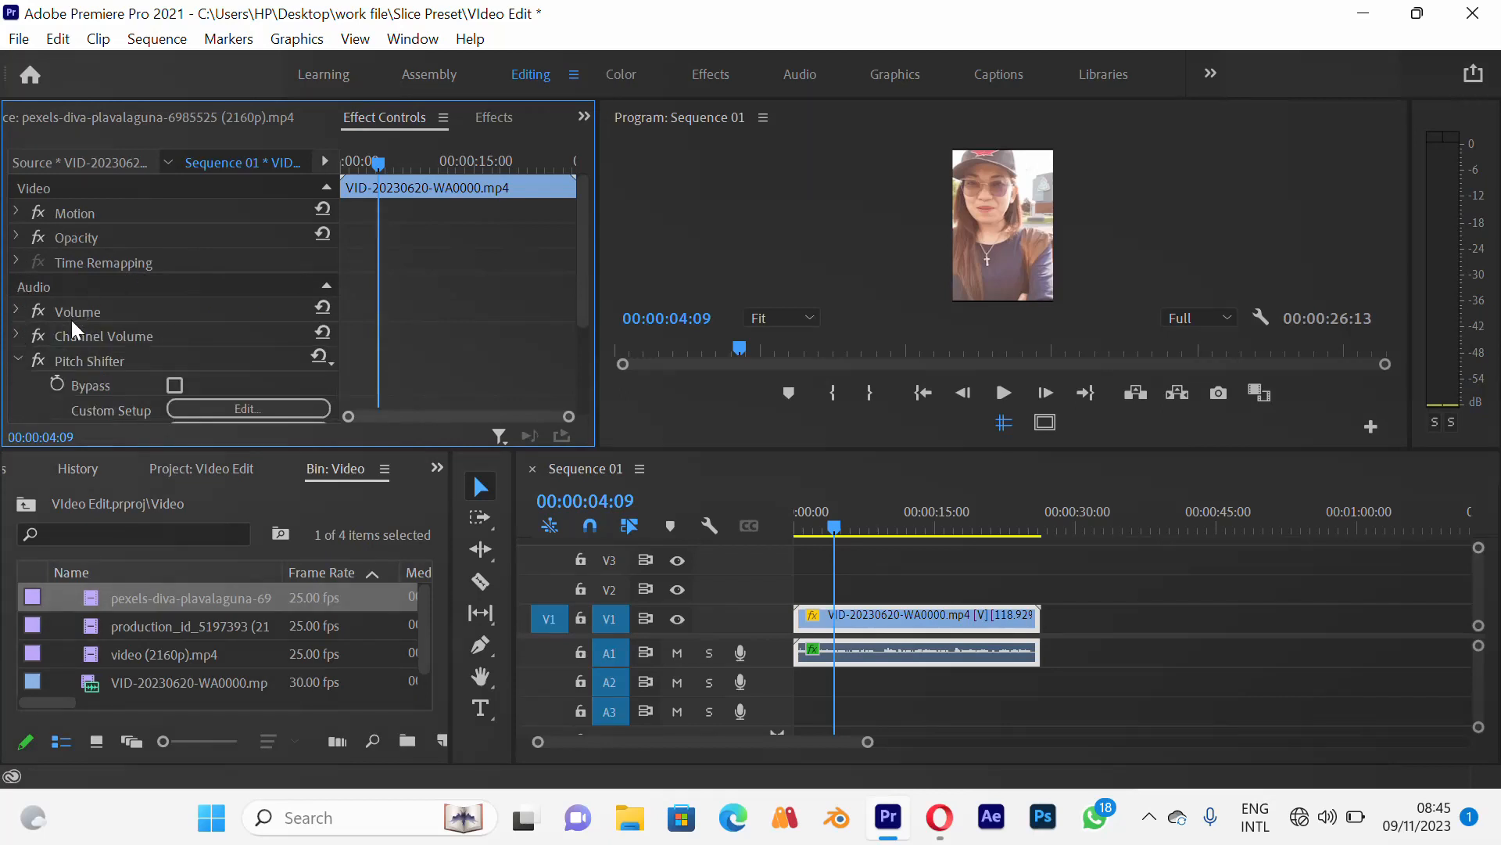
left_click(14, 360)
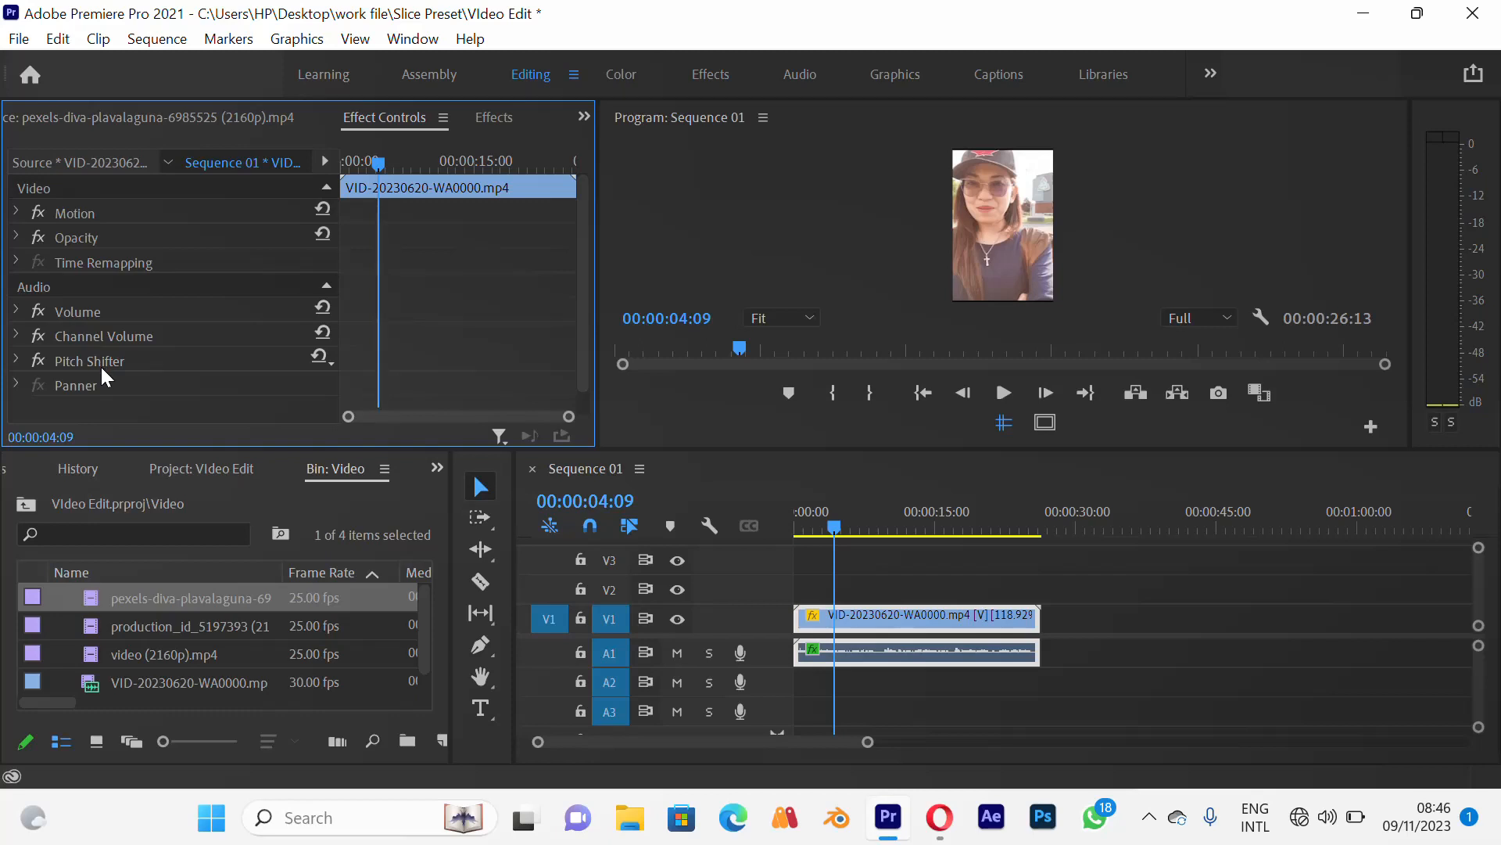
left_click(65, 363)
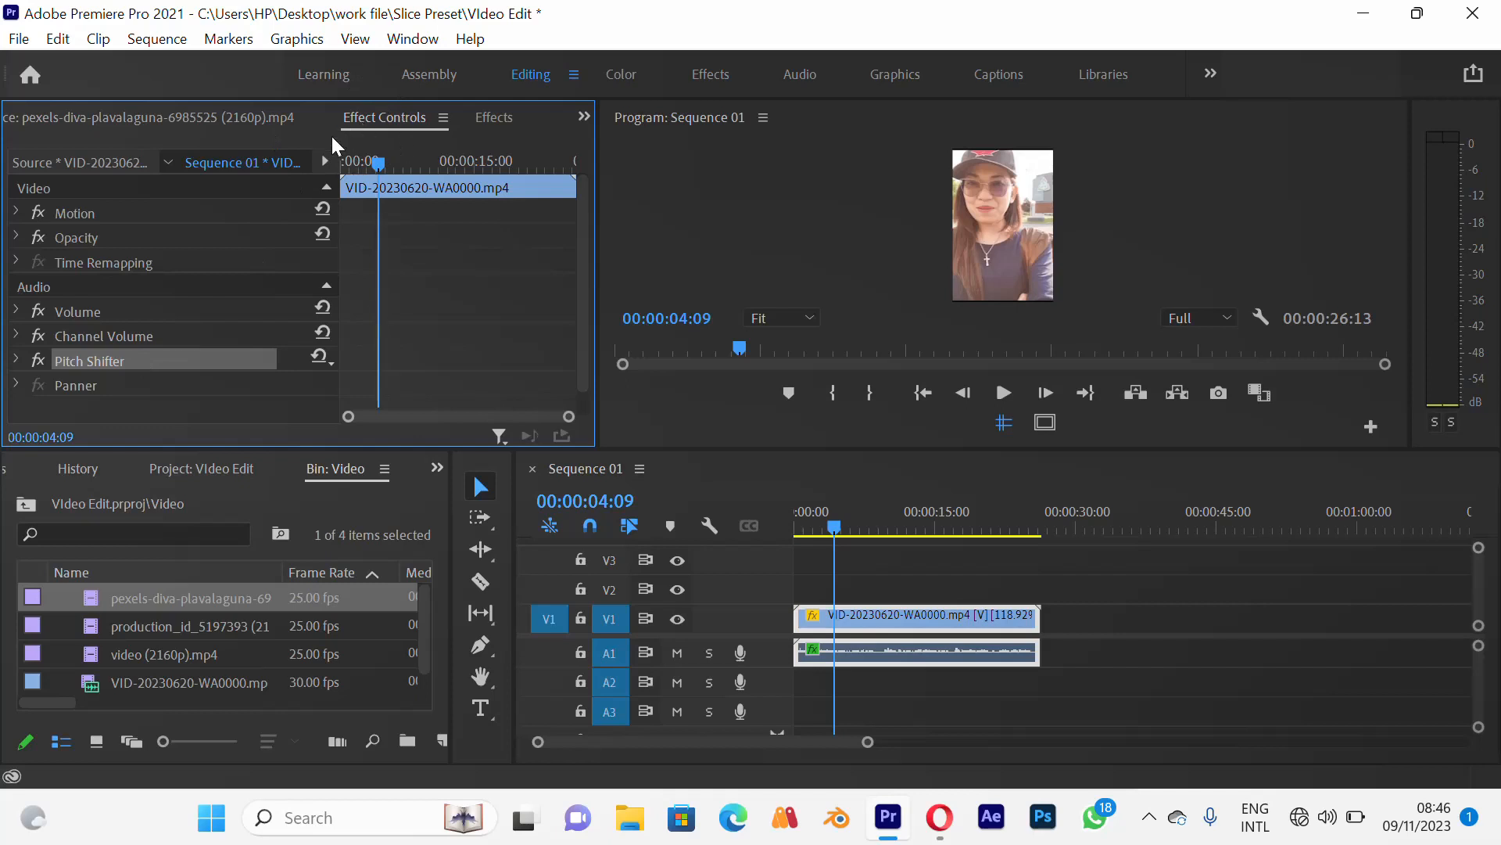
left_click(16, 362)
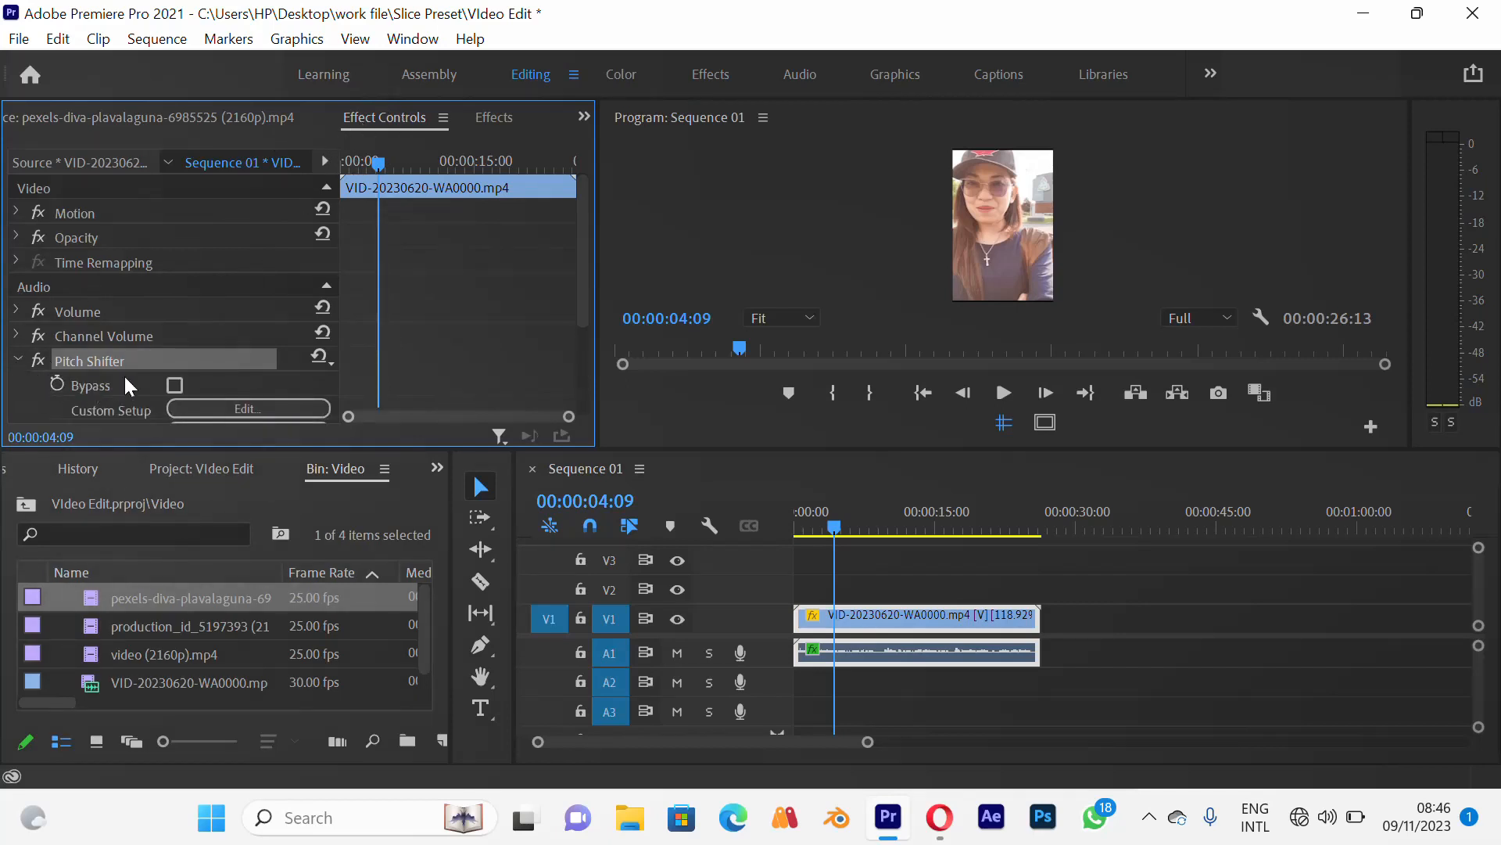
left_click_drag(584, 271, 579, 333)
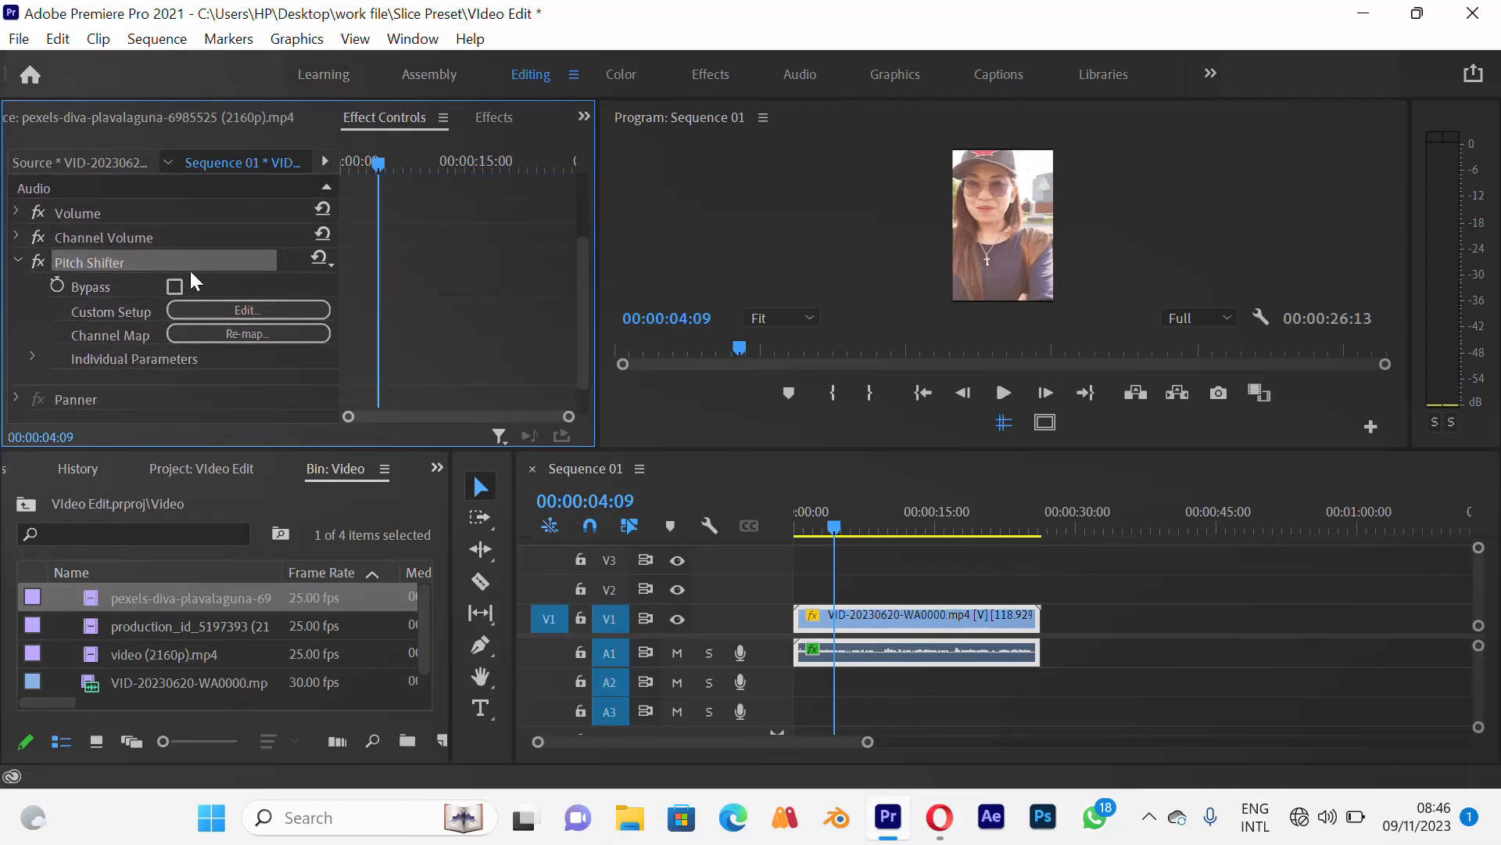
left_click(219, 311)
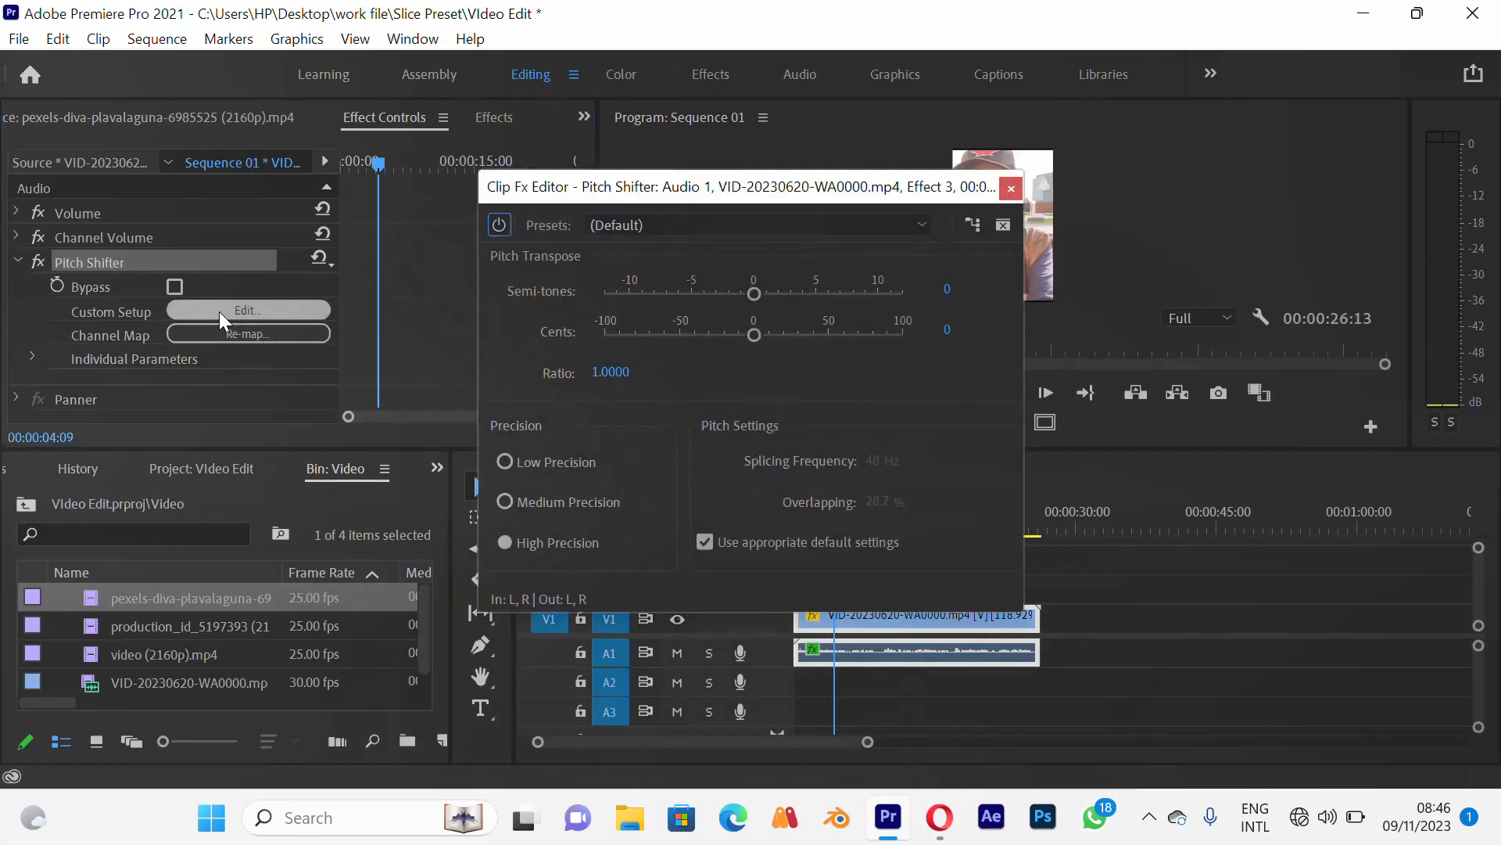
left_click_drag(646, 205, 426, 147)
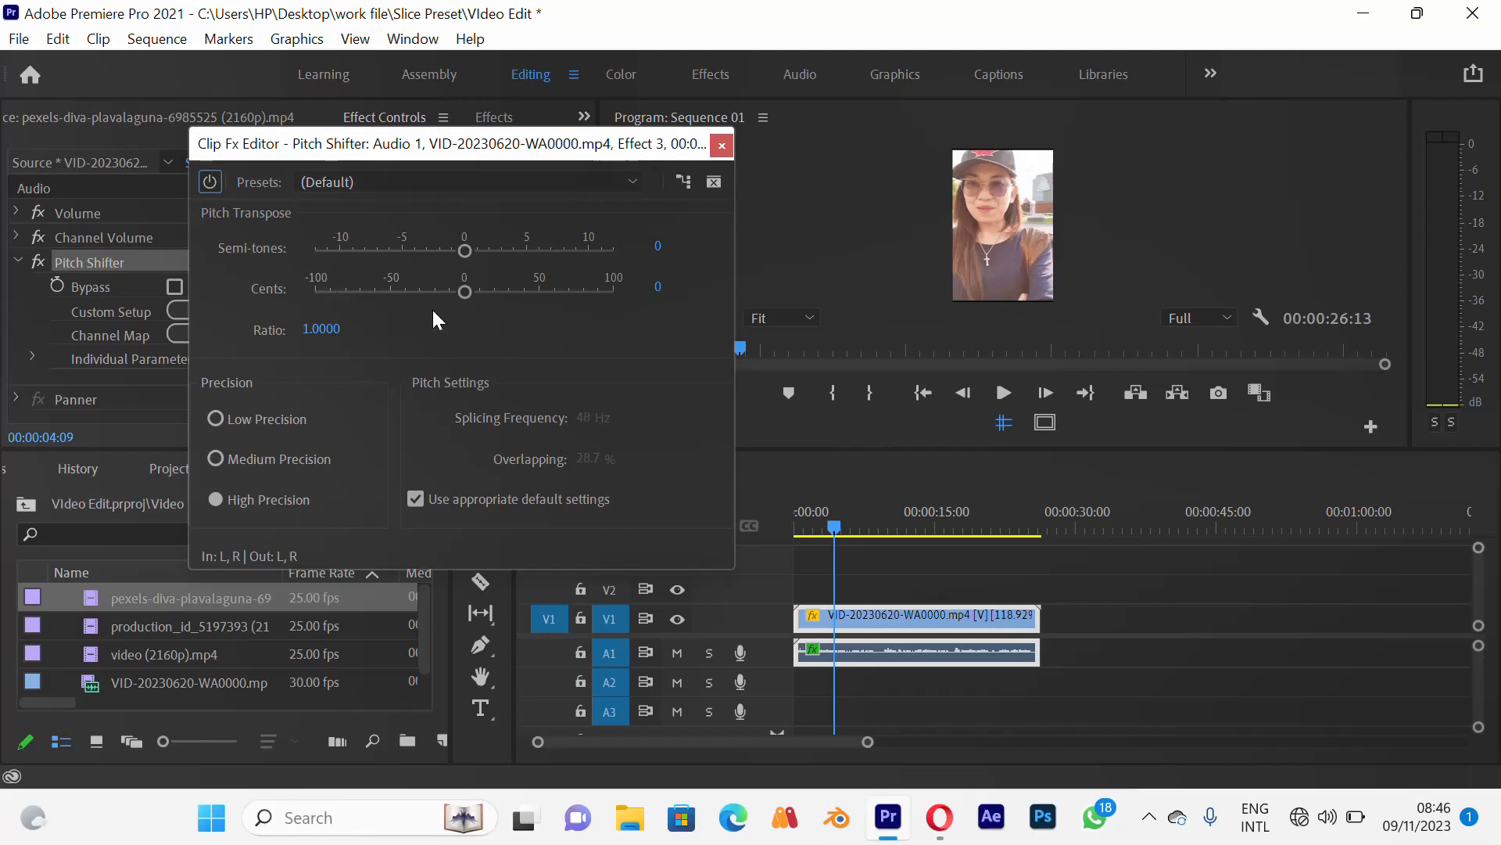
Try the Angry Gerbil preset on the Pitch Shifter effect and play the clip to hear the result
left_click(372, 181)
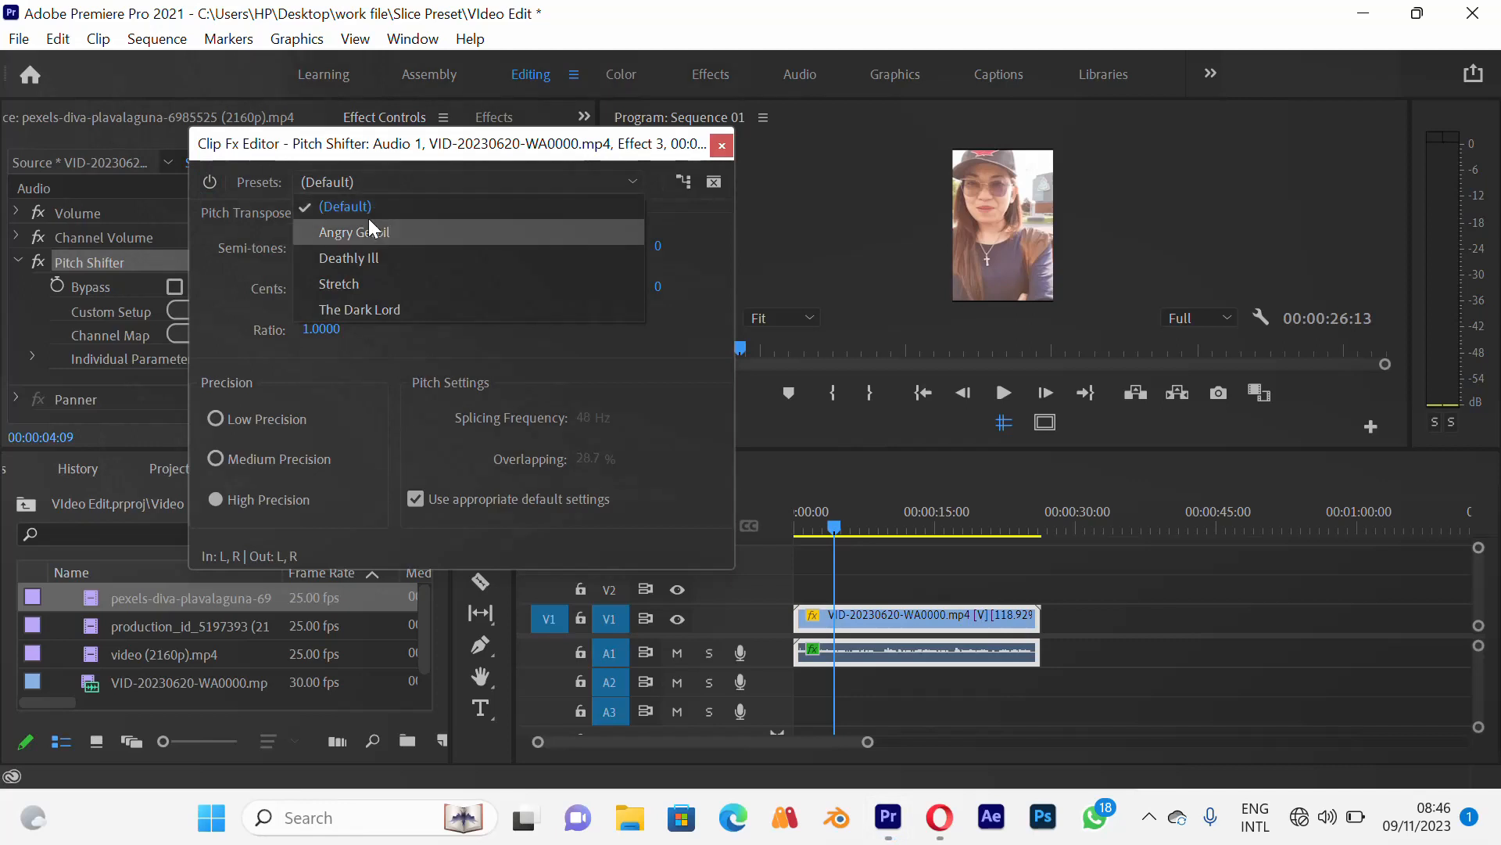
left_click(418, 231)
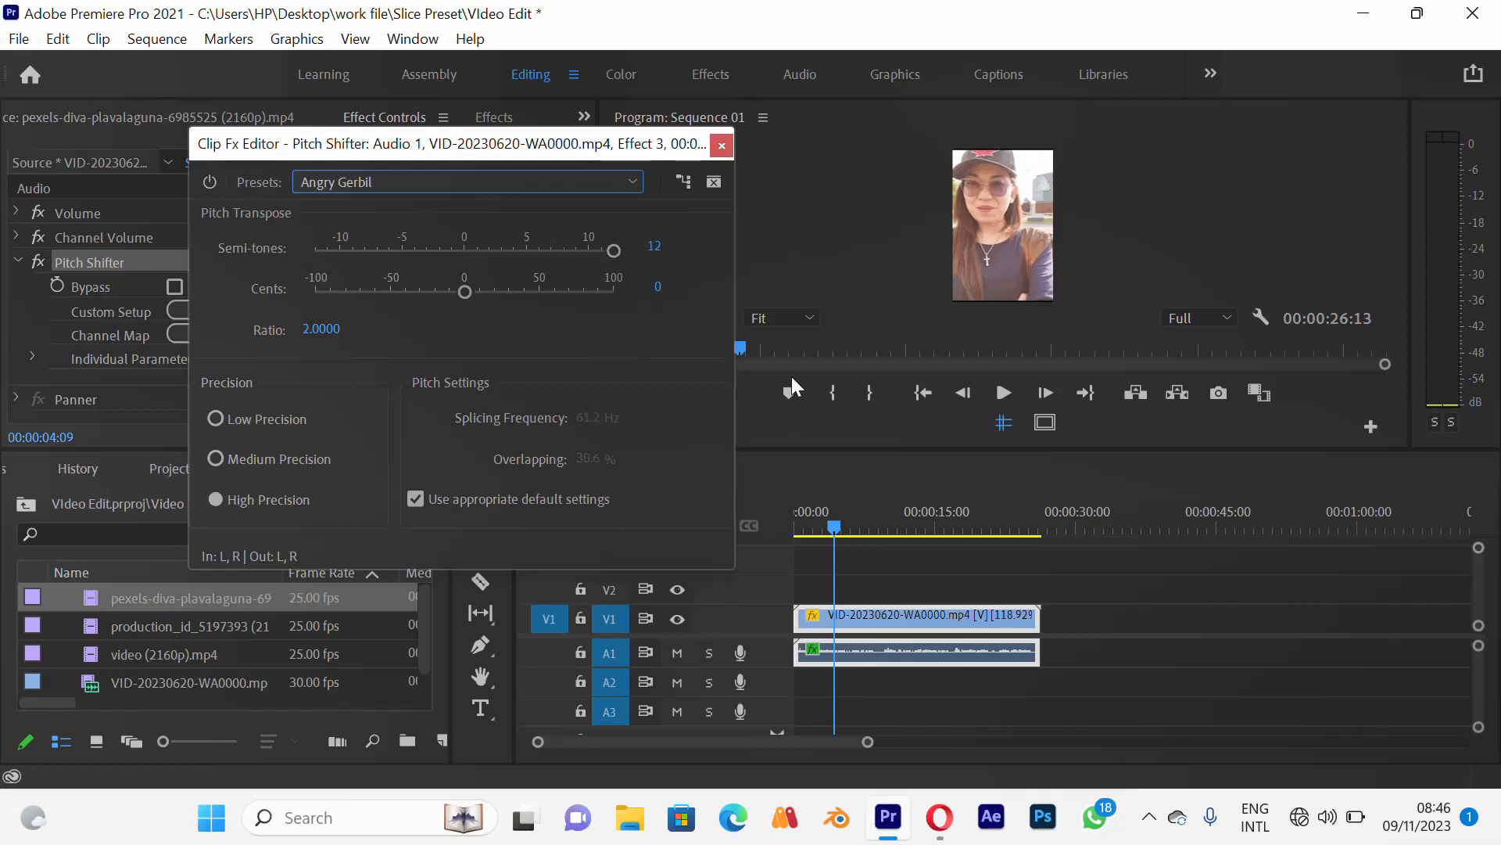
left_click(1004, 392)
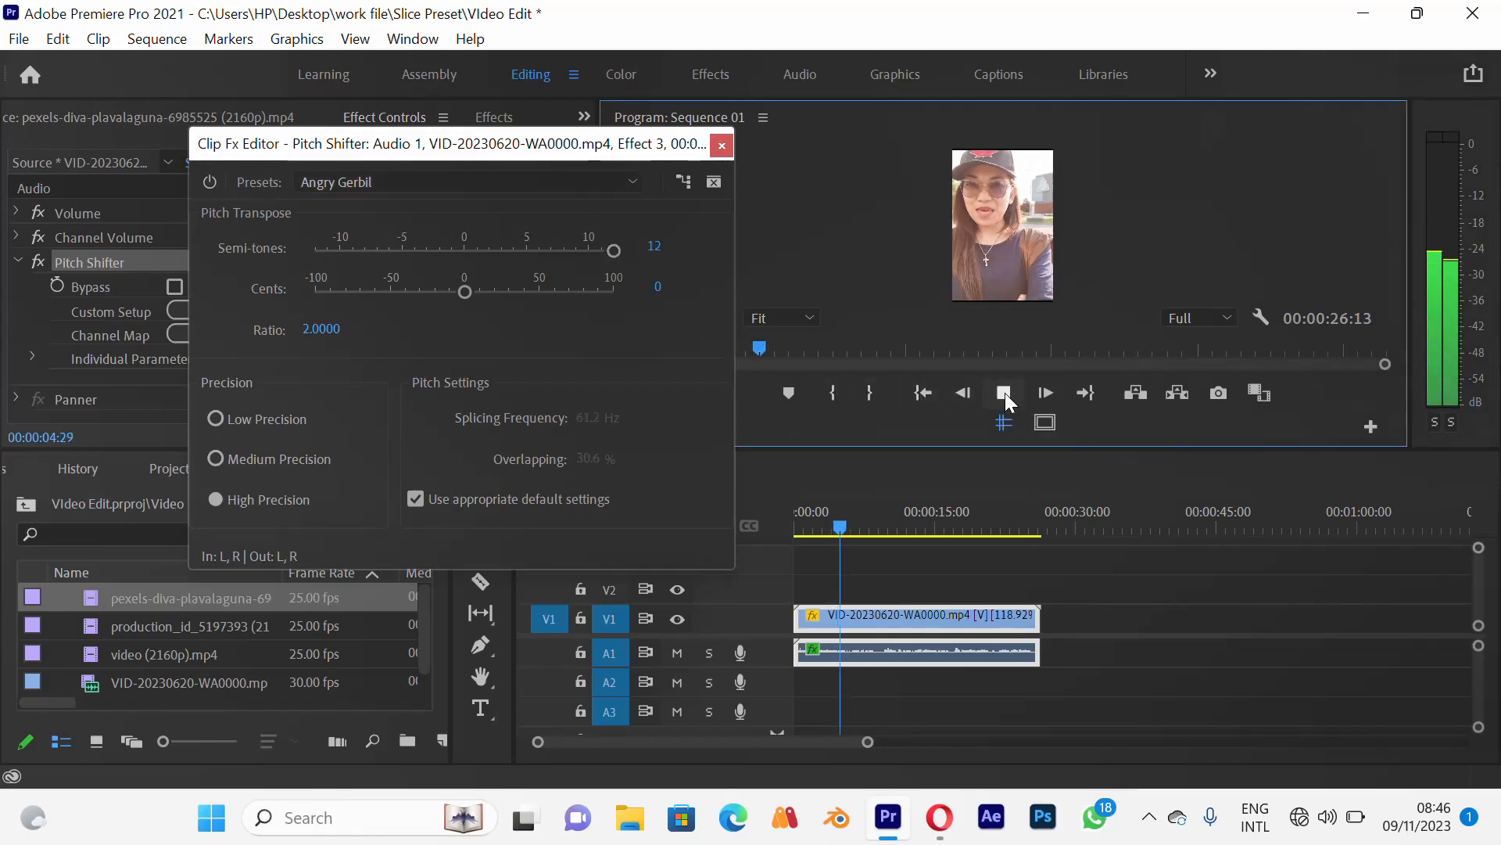
left_click(1004, 393)
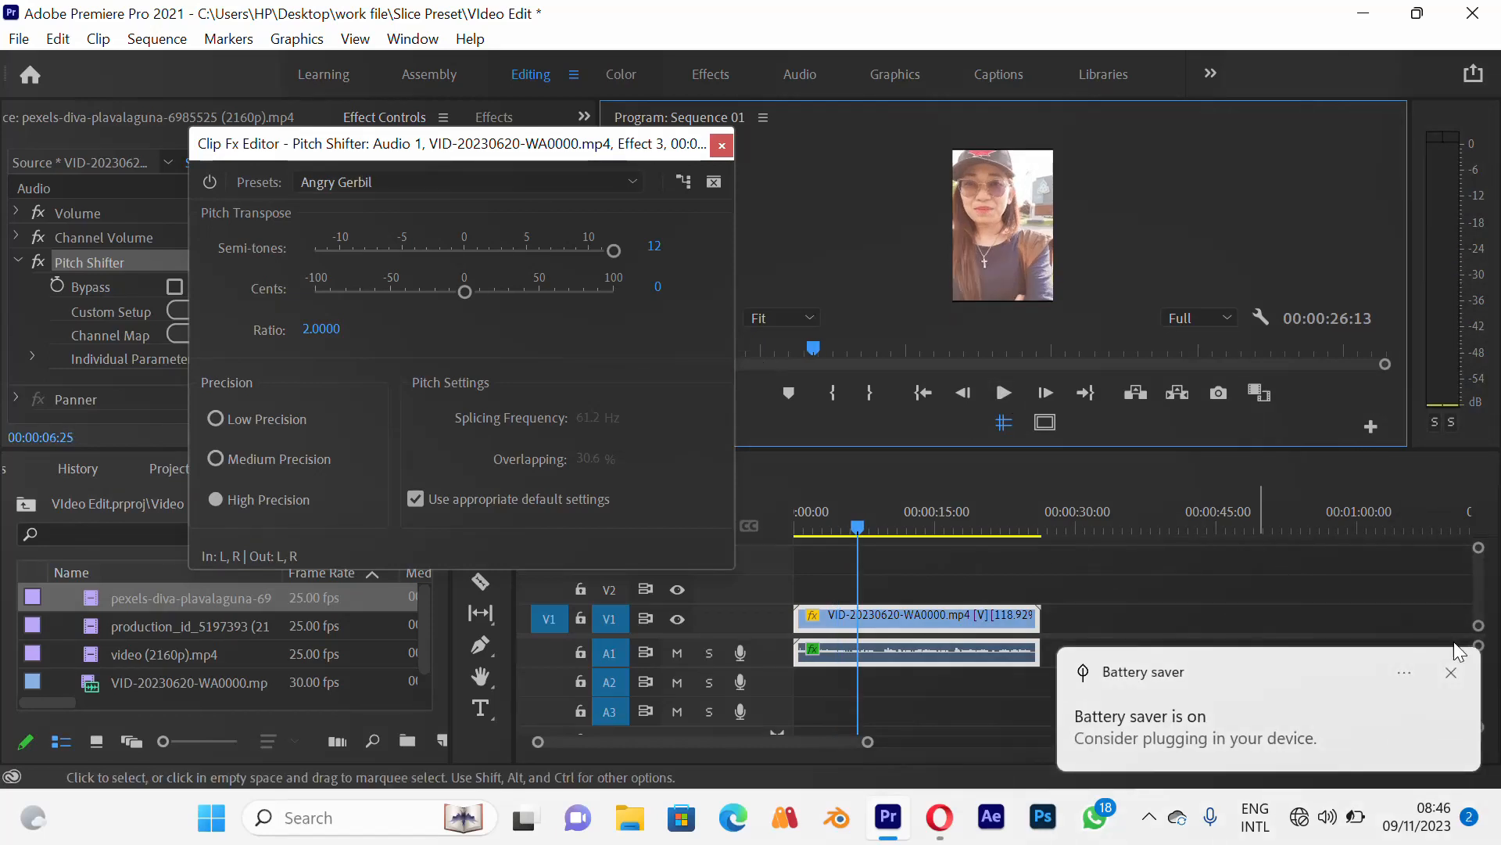
left_click(1451, 672)
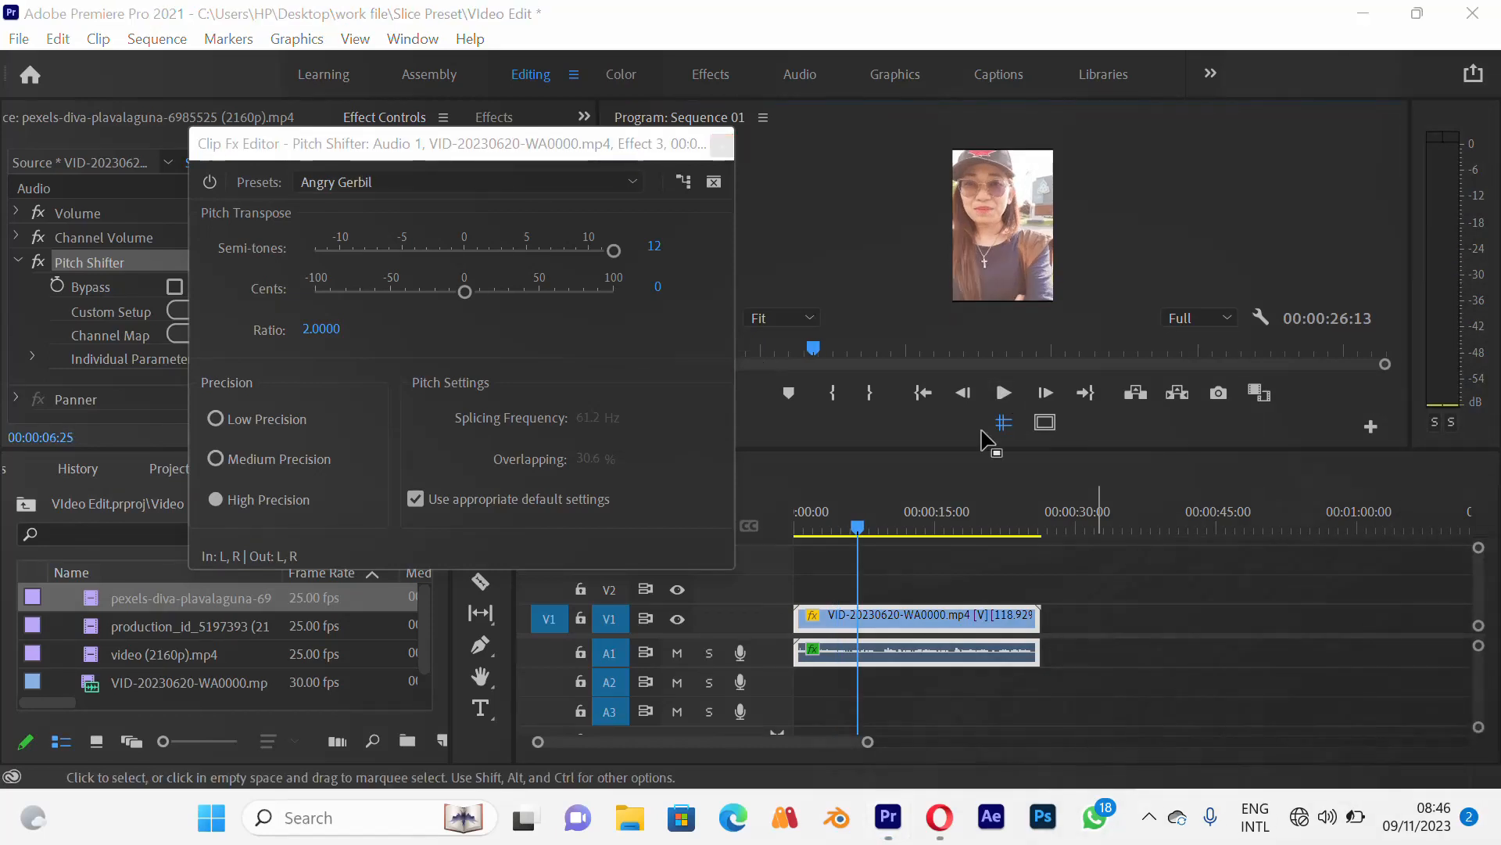
Switch the Pitch Shifter effect to the Deathly Ill preset, play the clip, and return the playhead to near the sequence start
left_click(454, 180)
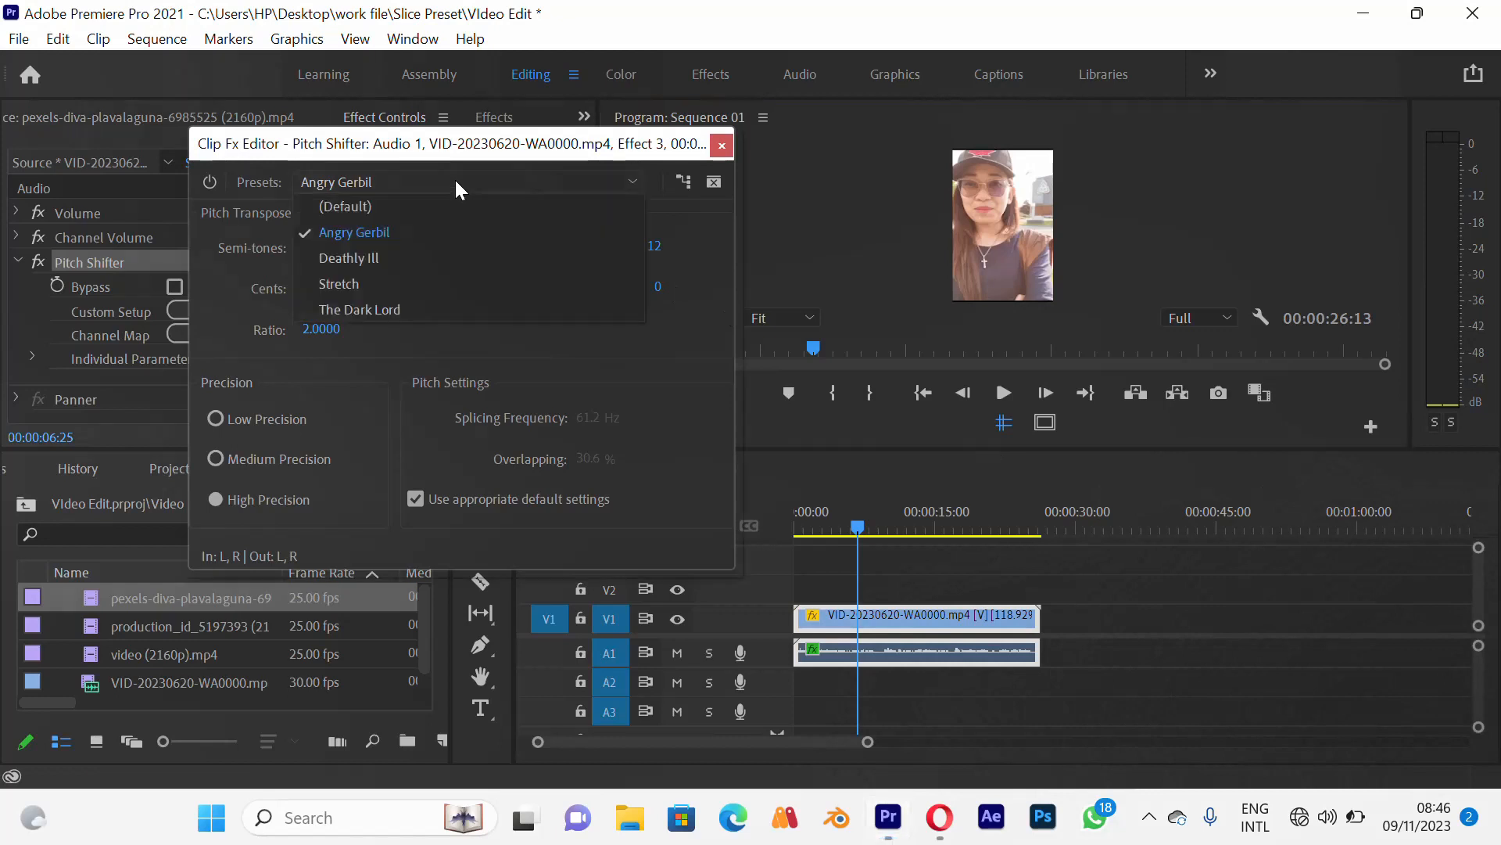
left_click(438, 257)
left_click(1003, 393)
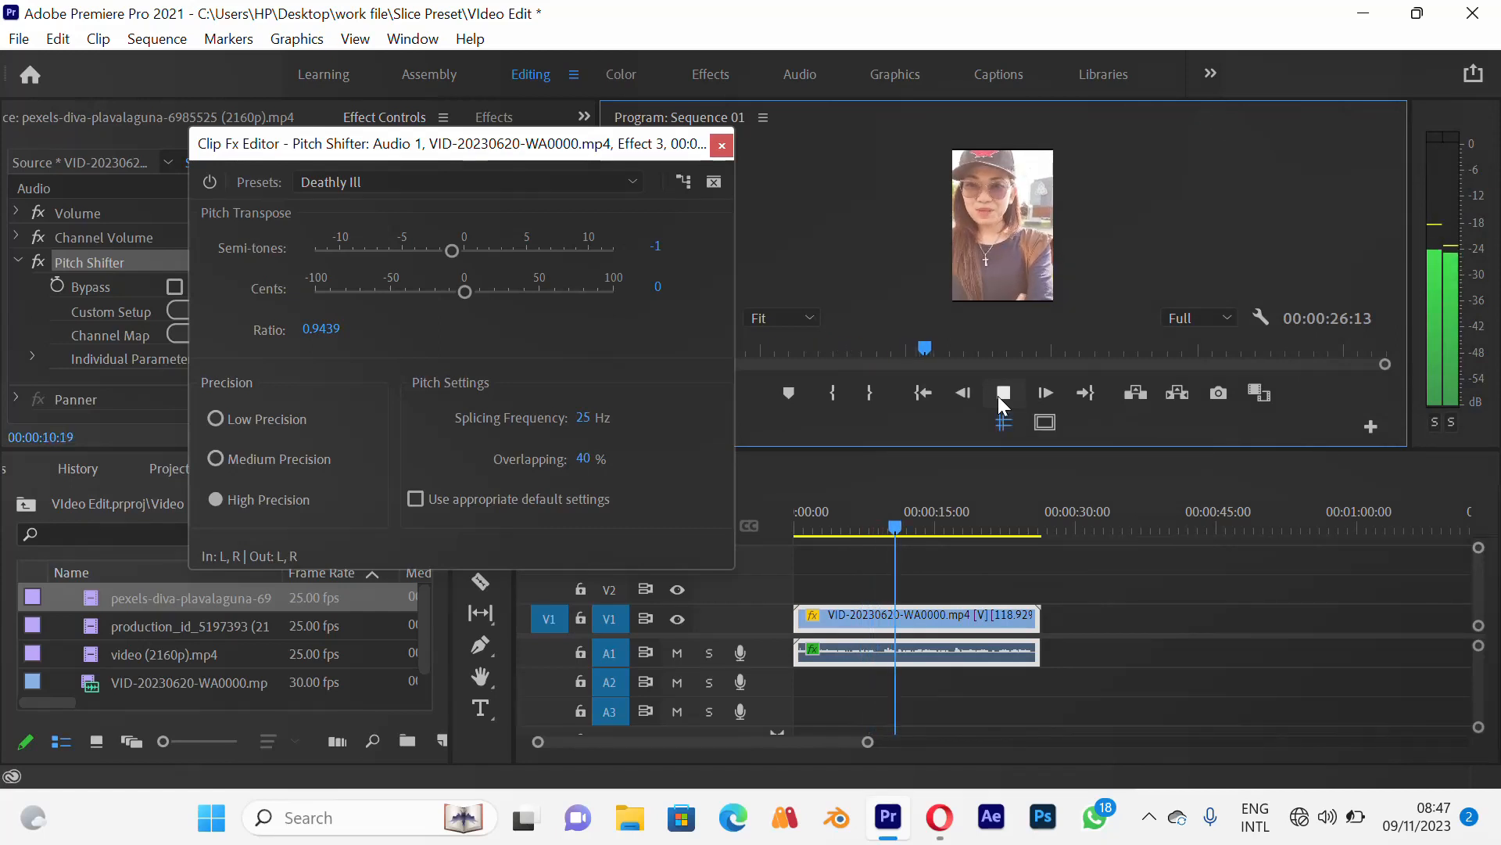
left_click(998, 396)
left_click(819, 515)
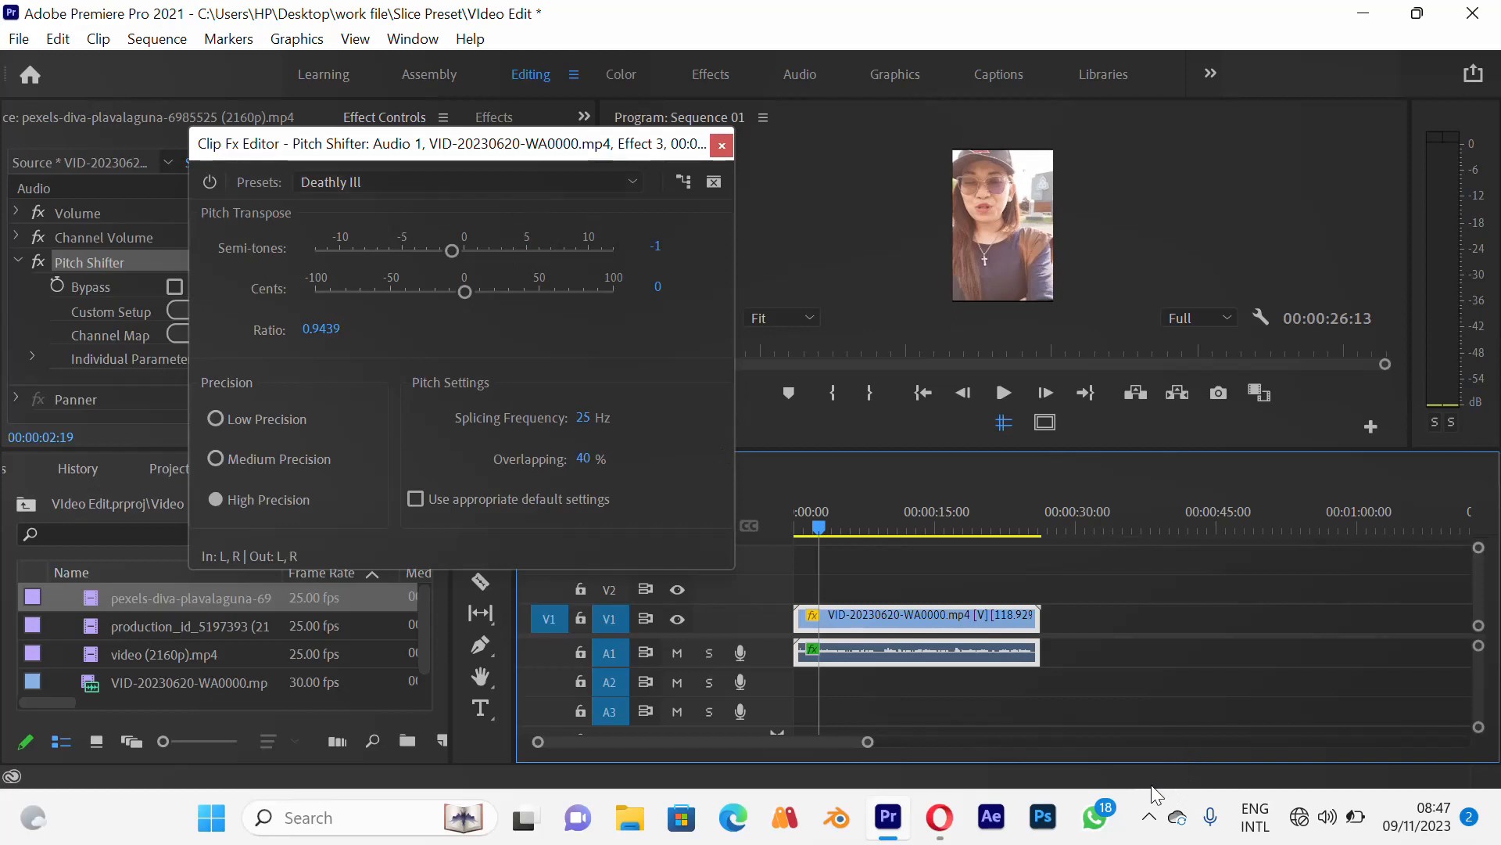
left_click(1153, 817)
left_click(1148, 753)
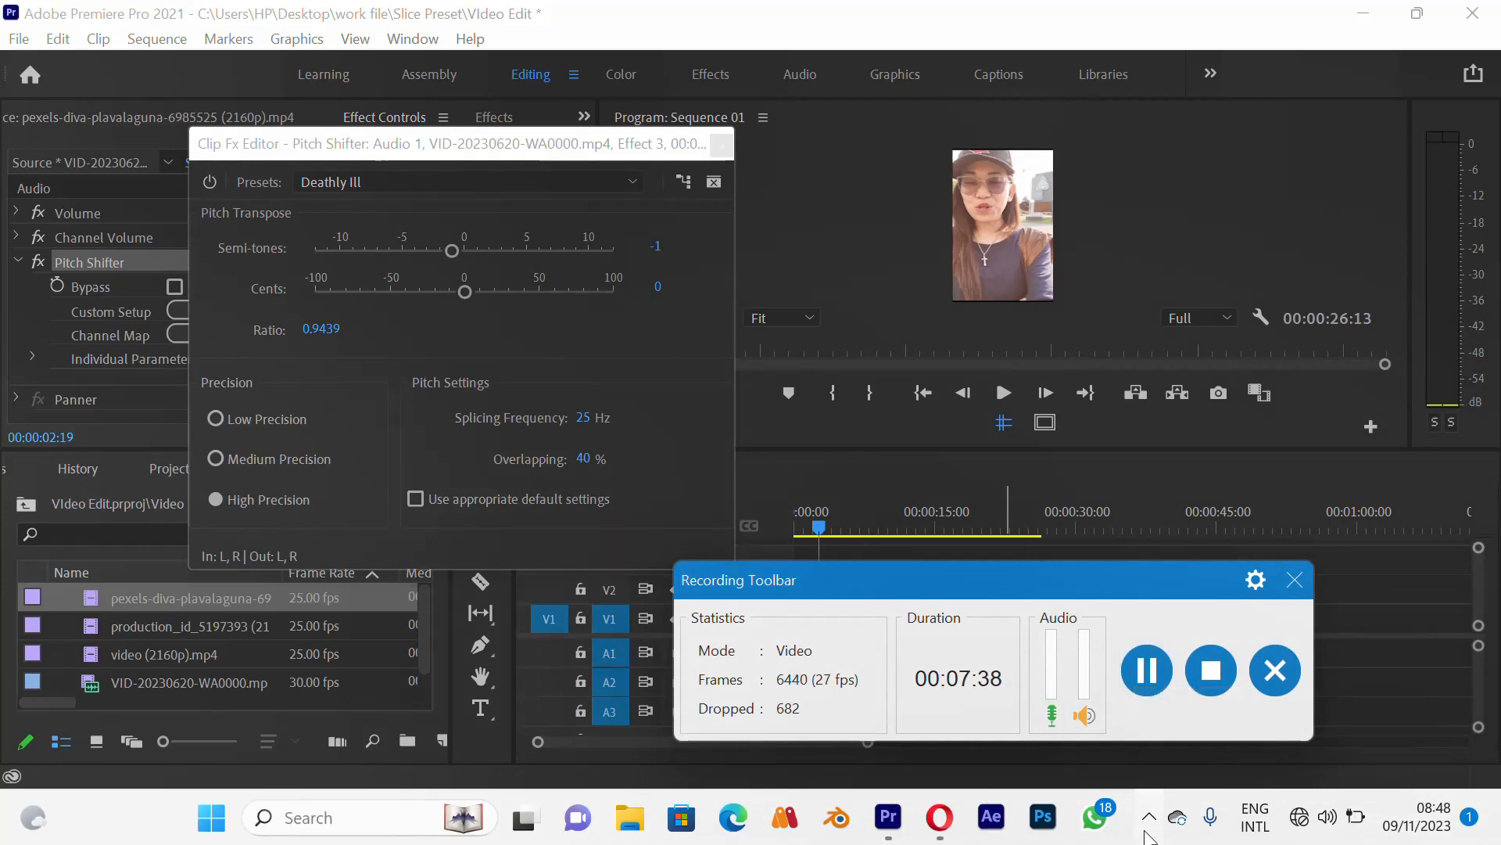
left_click(1150, 816)
left_click(1142, 757)
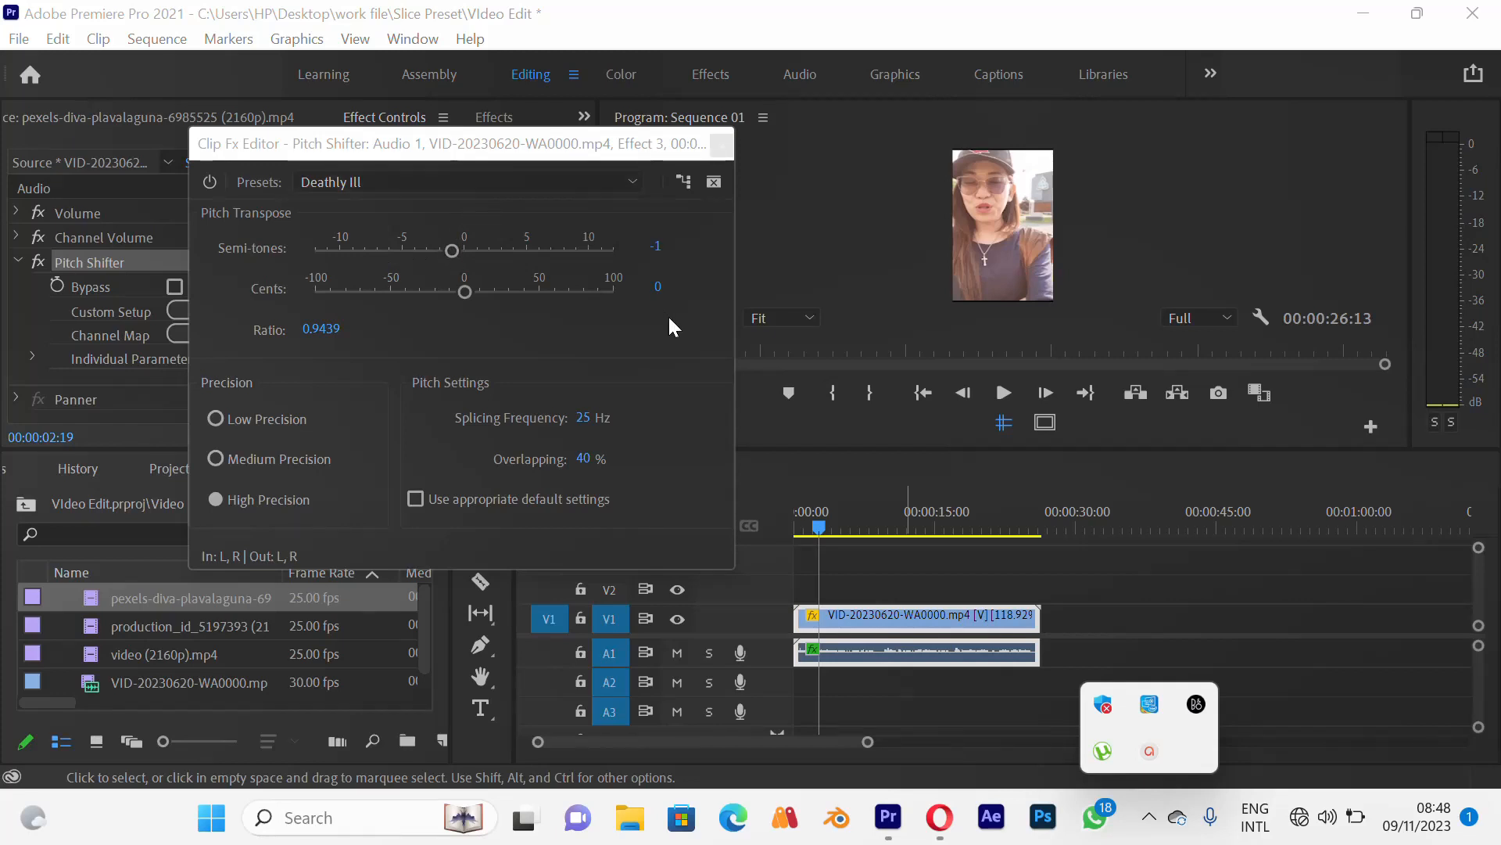
Try the Stretch preset on the Pitch Shifter effect and play a short portion of the clip
left_click(597, 179)
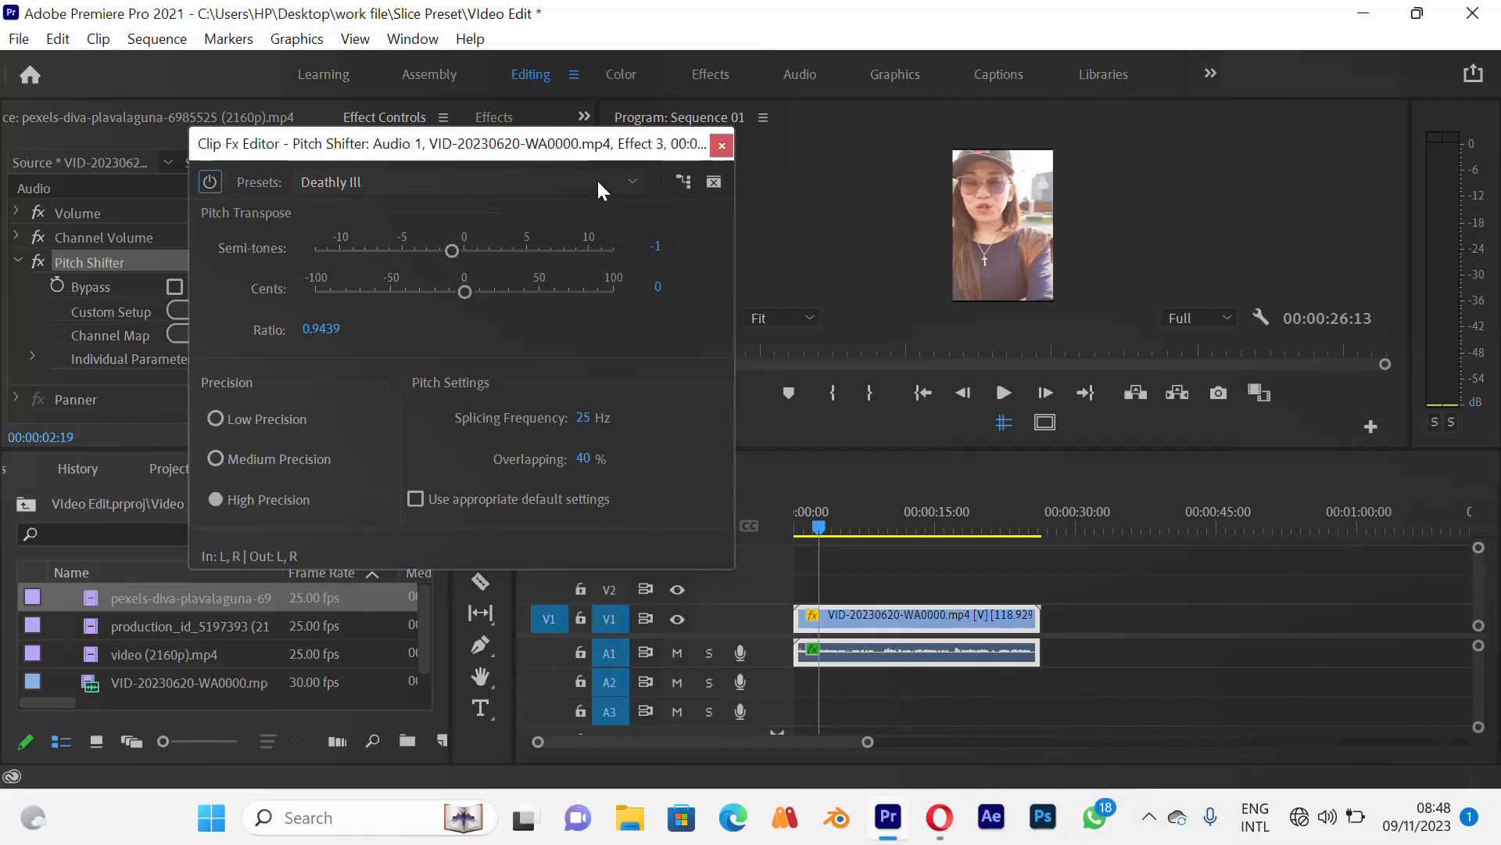
left_click(615, 180)
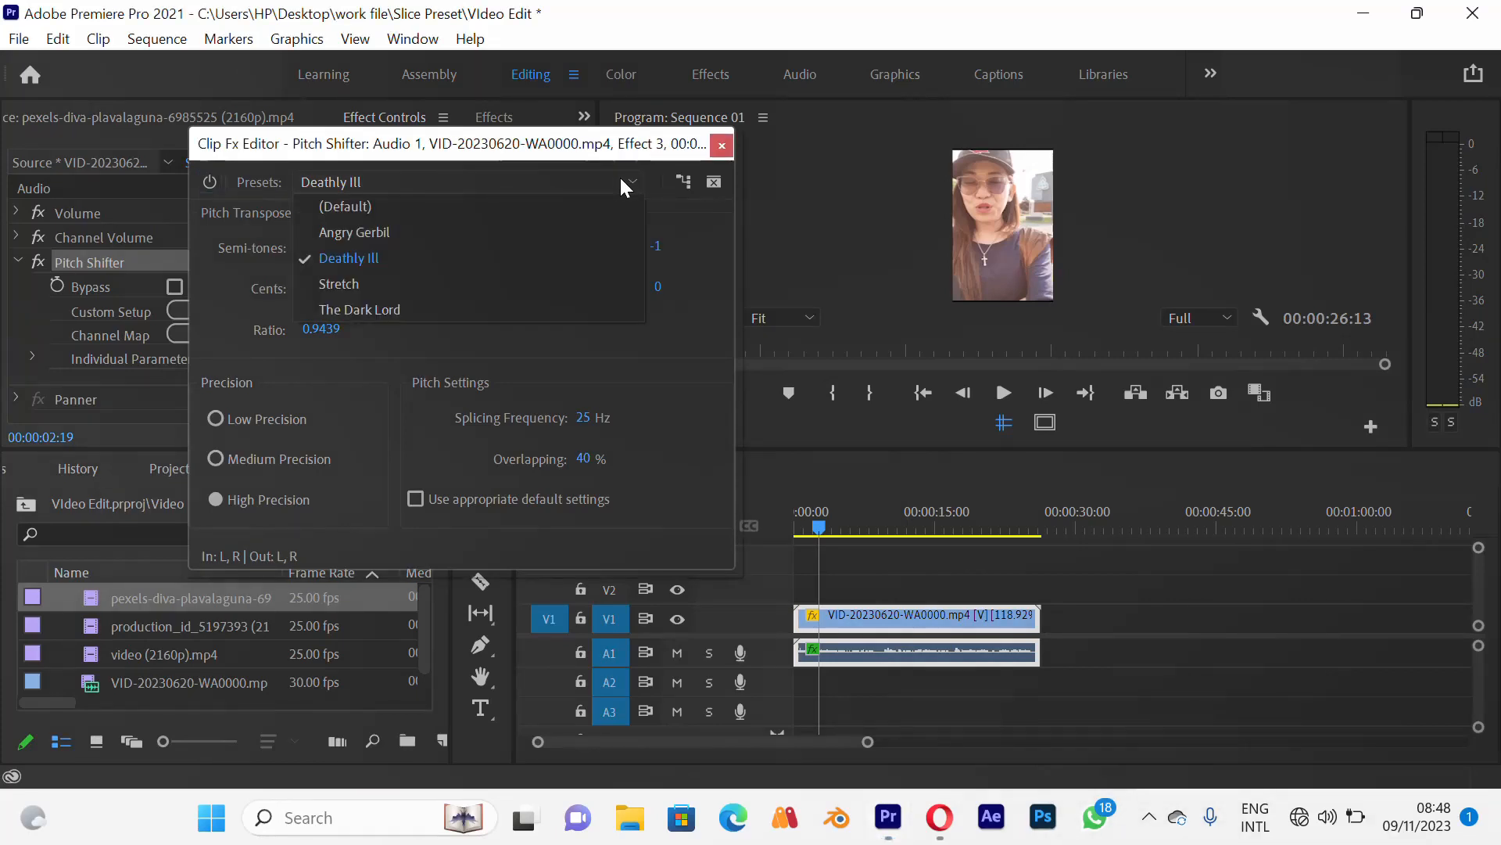
left_click(548, 283)
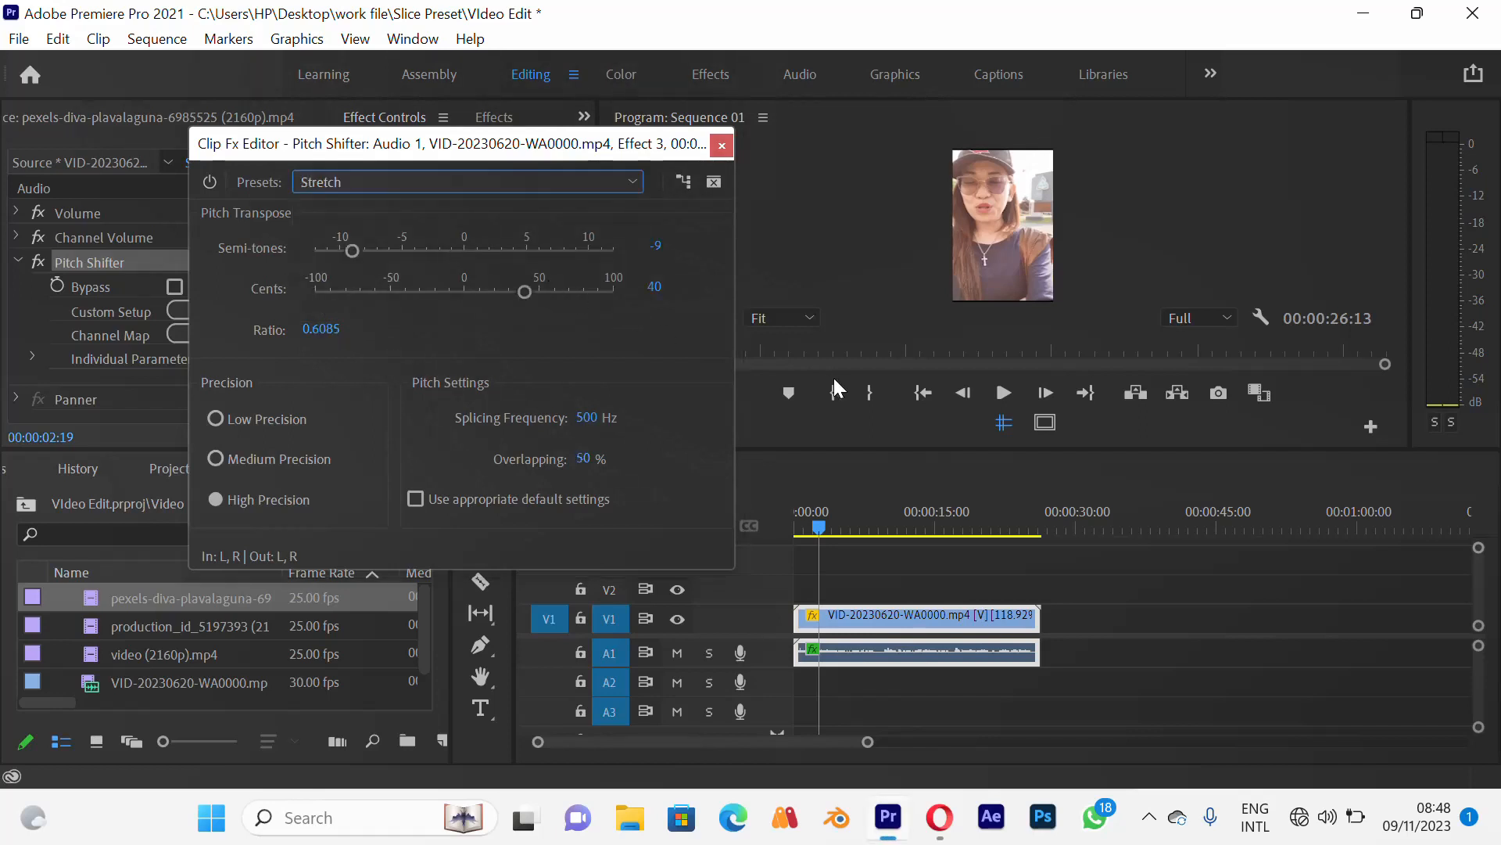
left_click(1005, 393)
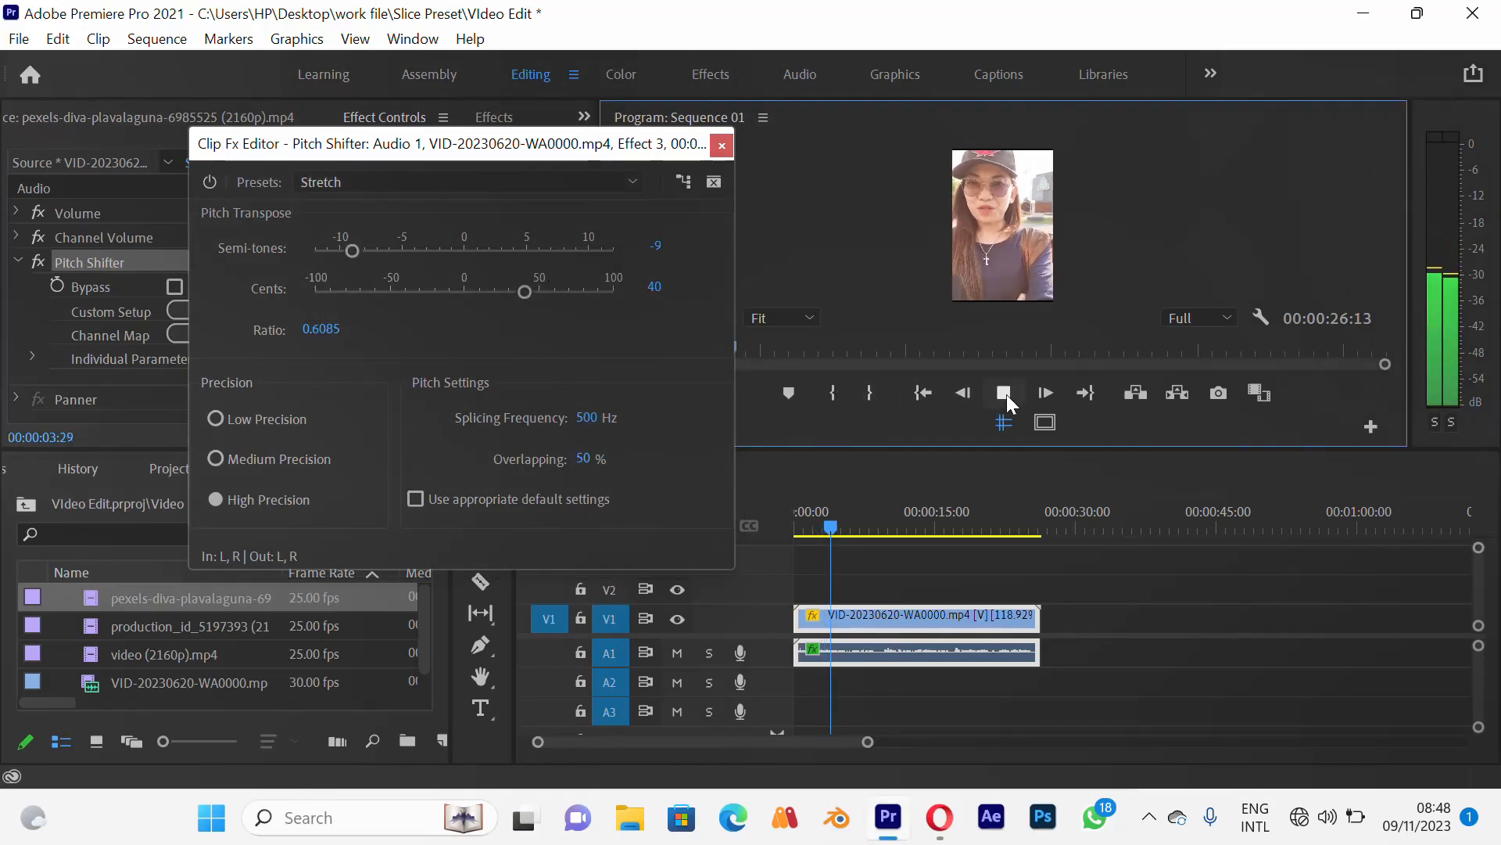
left_click(1005, 393)
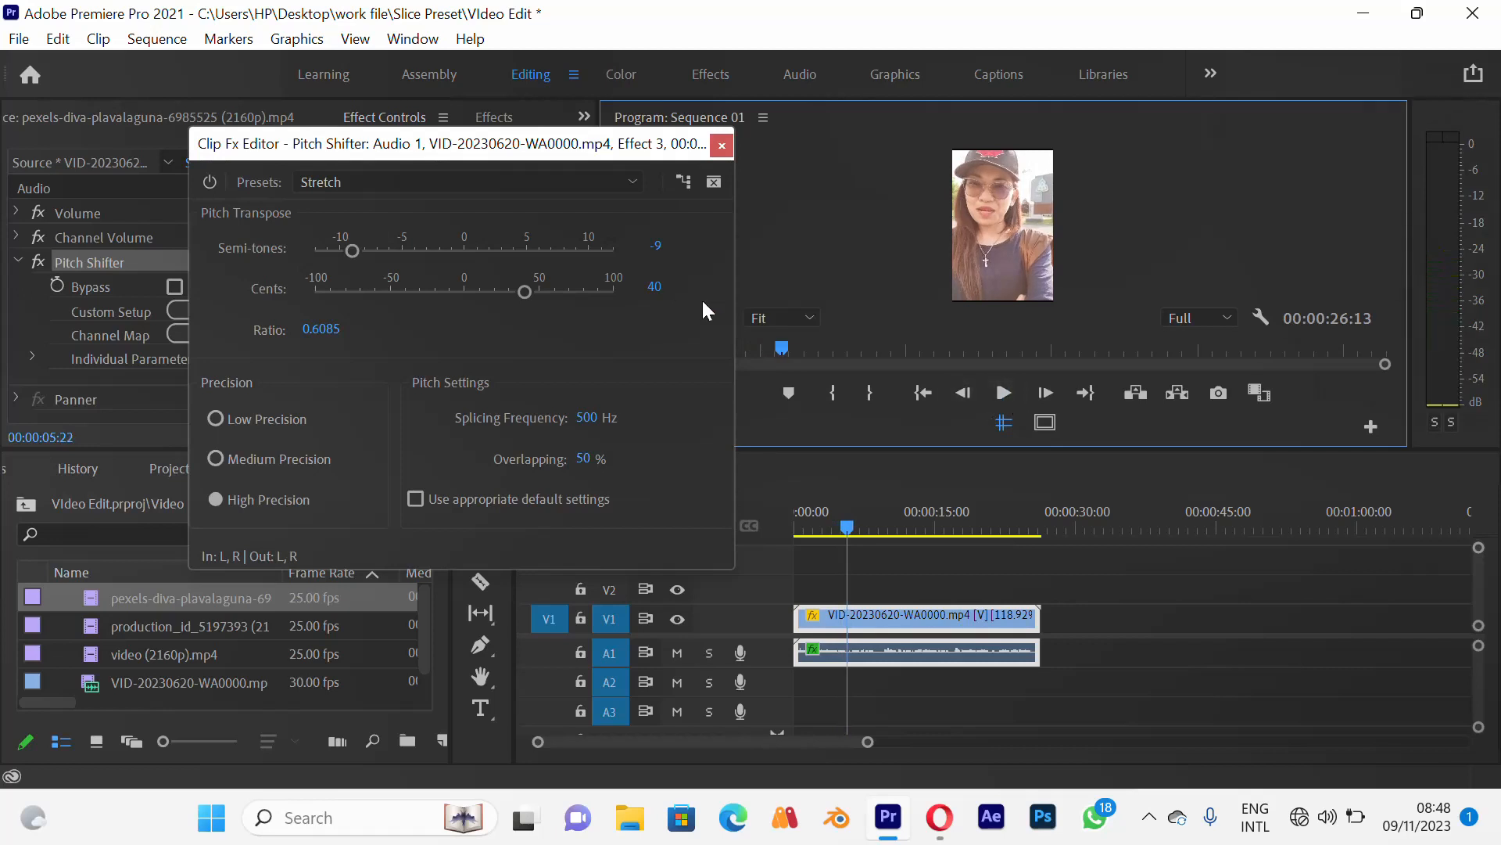
Switch the Pitch Shifter through The Dark Lord, Deathly Ill, Angry Gerbil, Deathly Ill again and Stretch presets to compare their settings
left_click(609, 180)
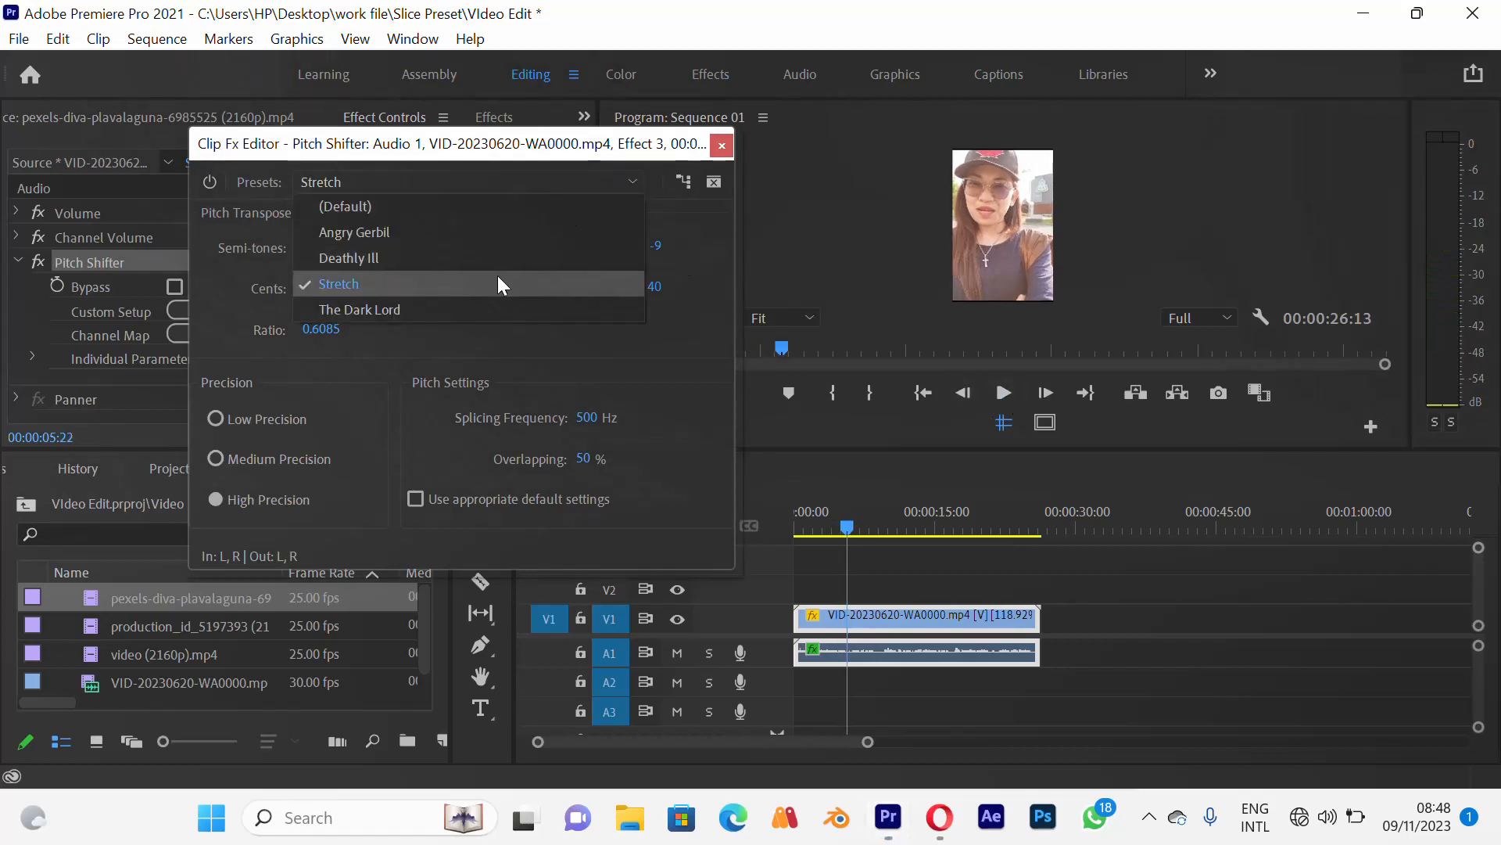
left_click(471, 309)
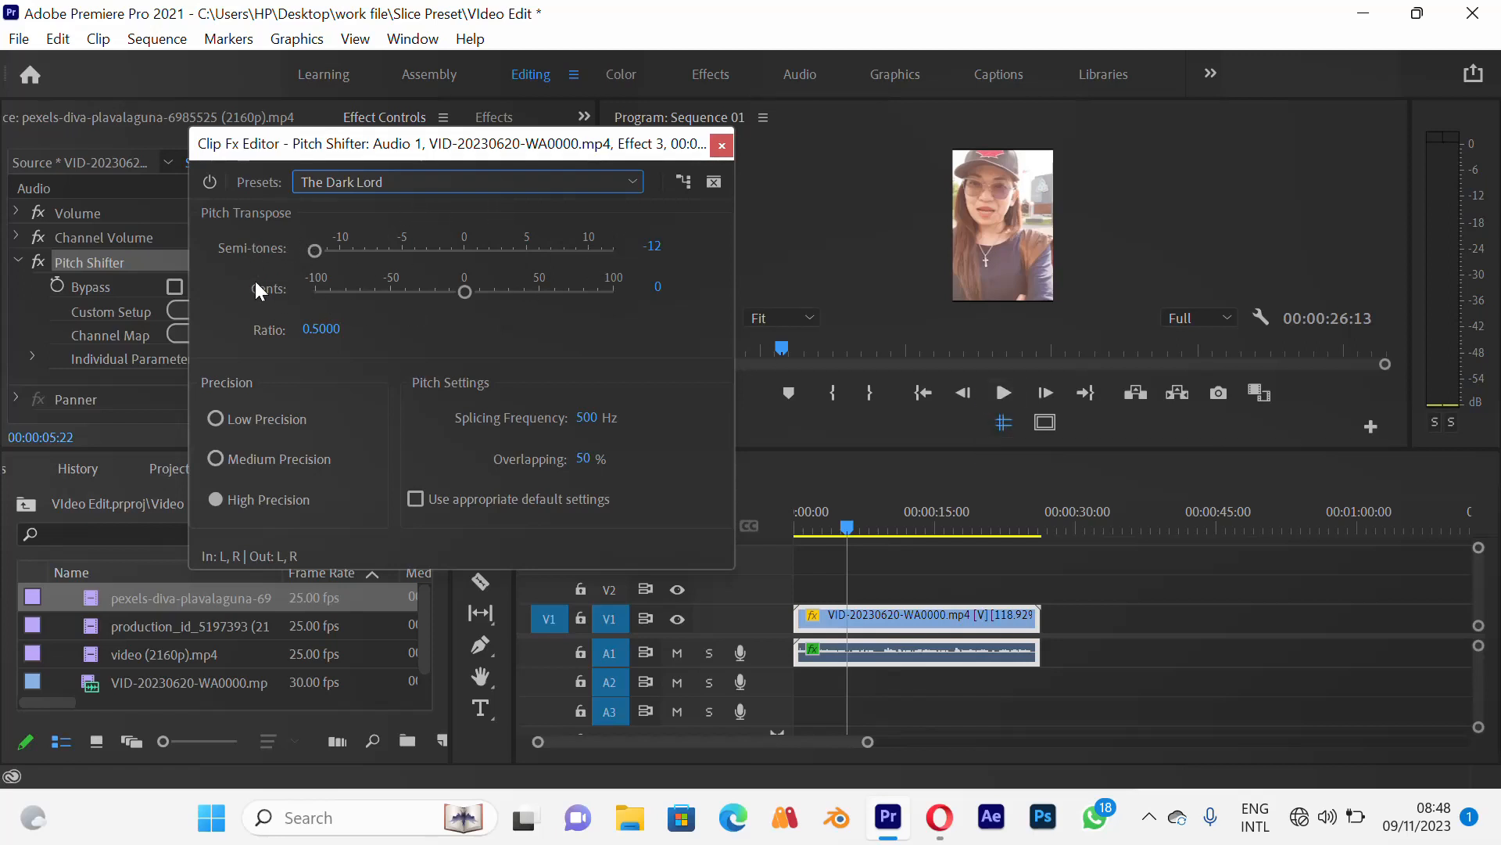
left_click(387, 172)
left_click(355, 262)
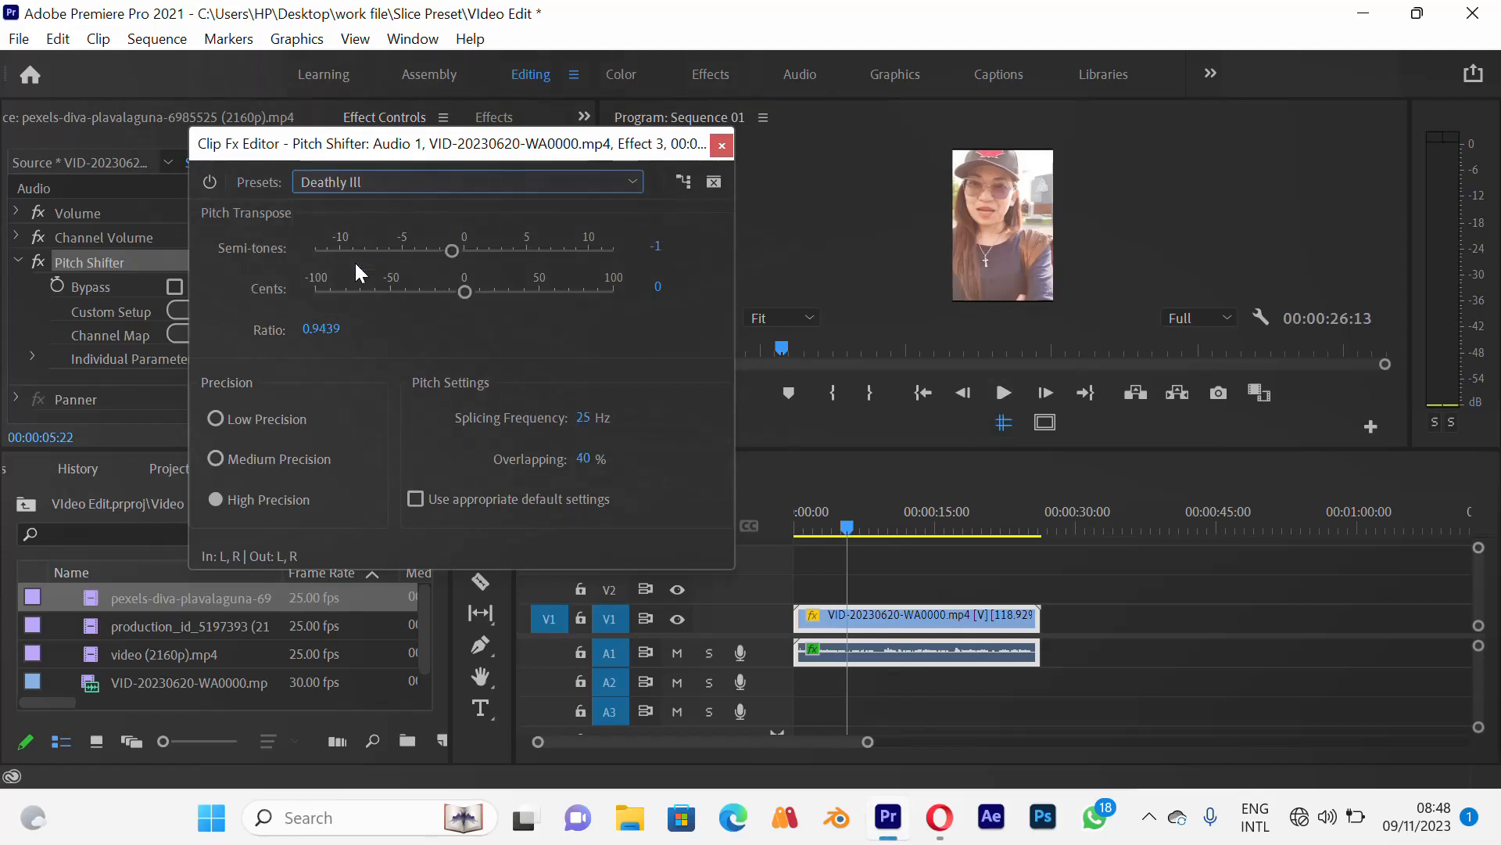
left_click(449, 178)
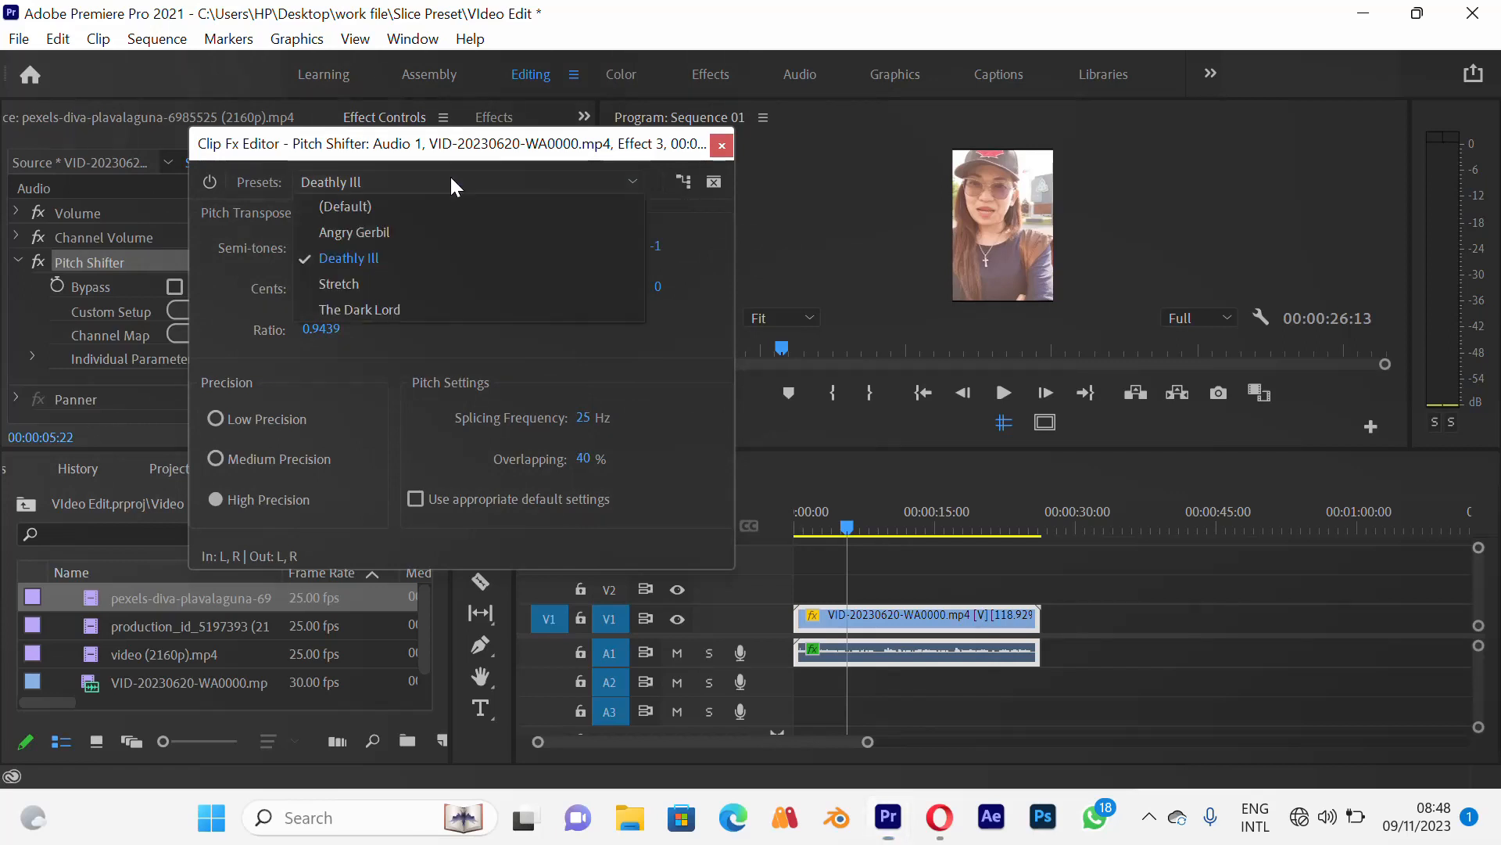
left_click(421, 236)
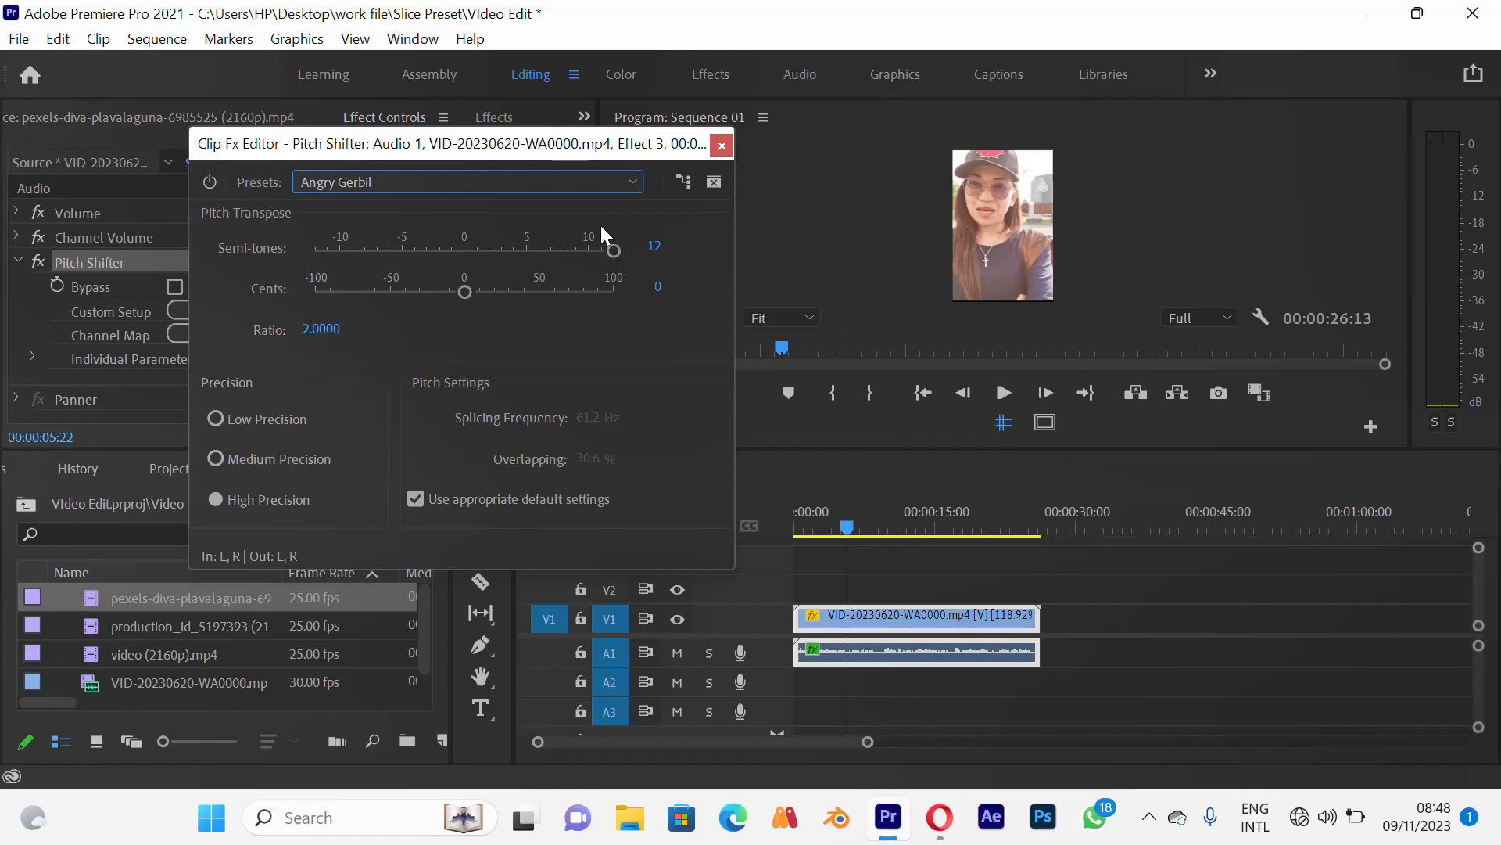
left_click(547, 187)
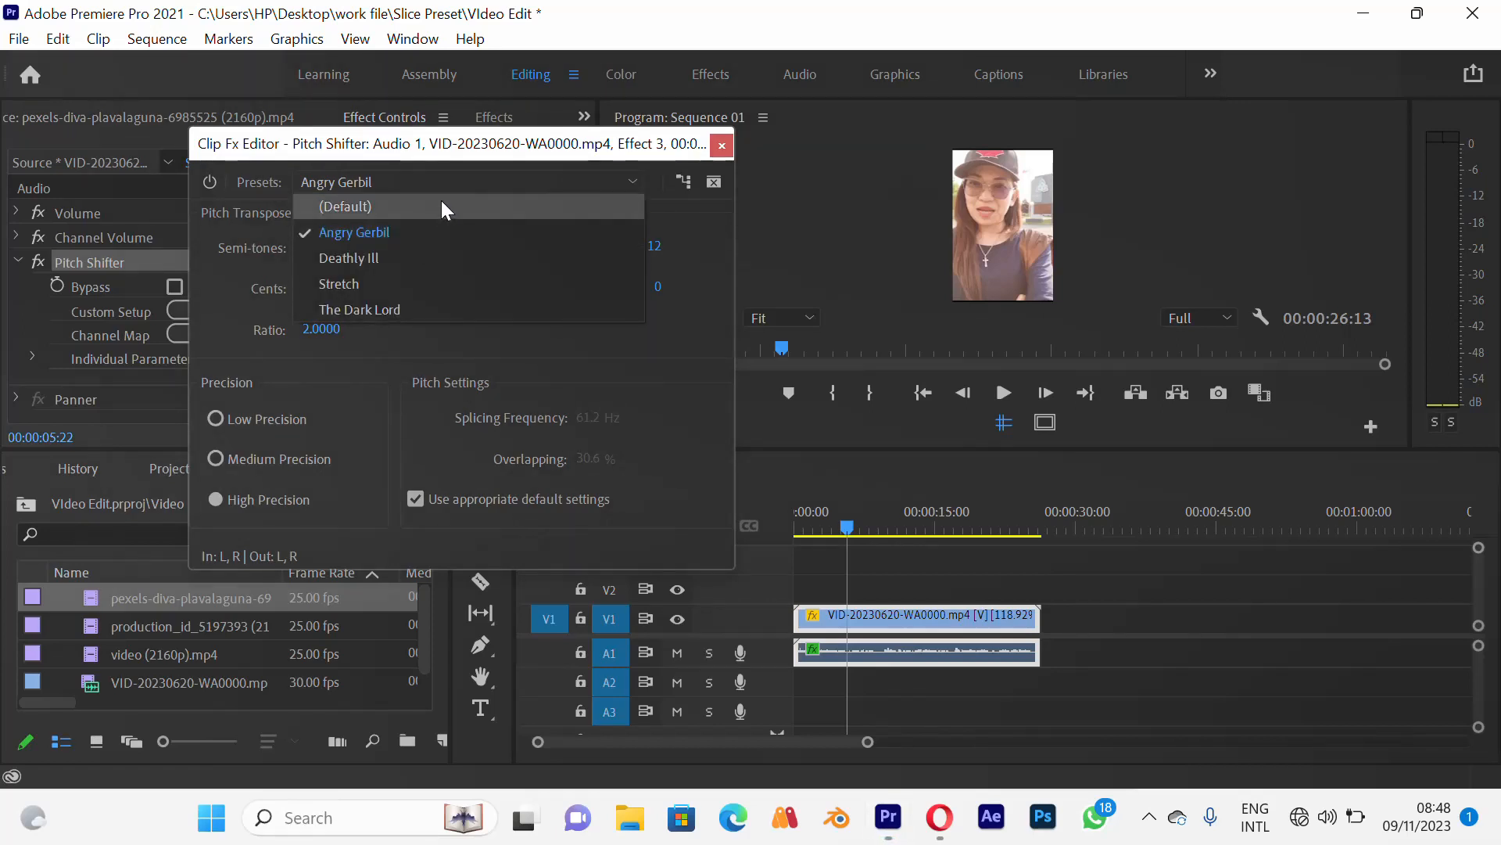
left_click(407, 250)
left_click(449, 181)
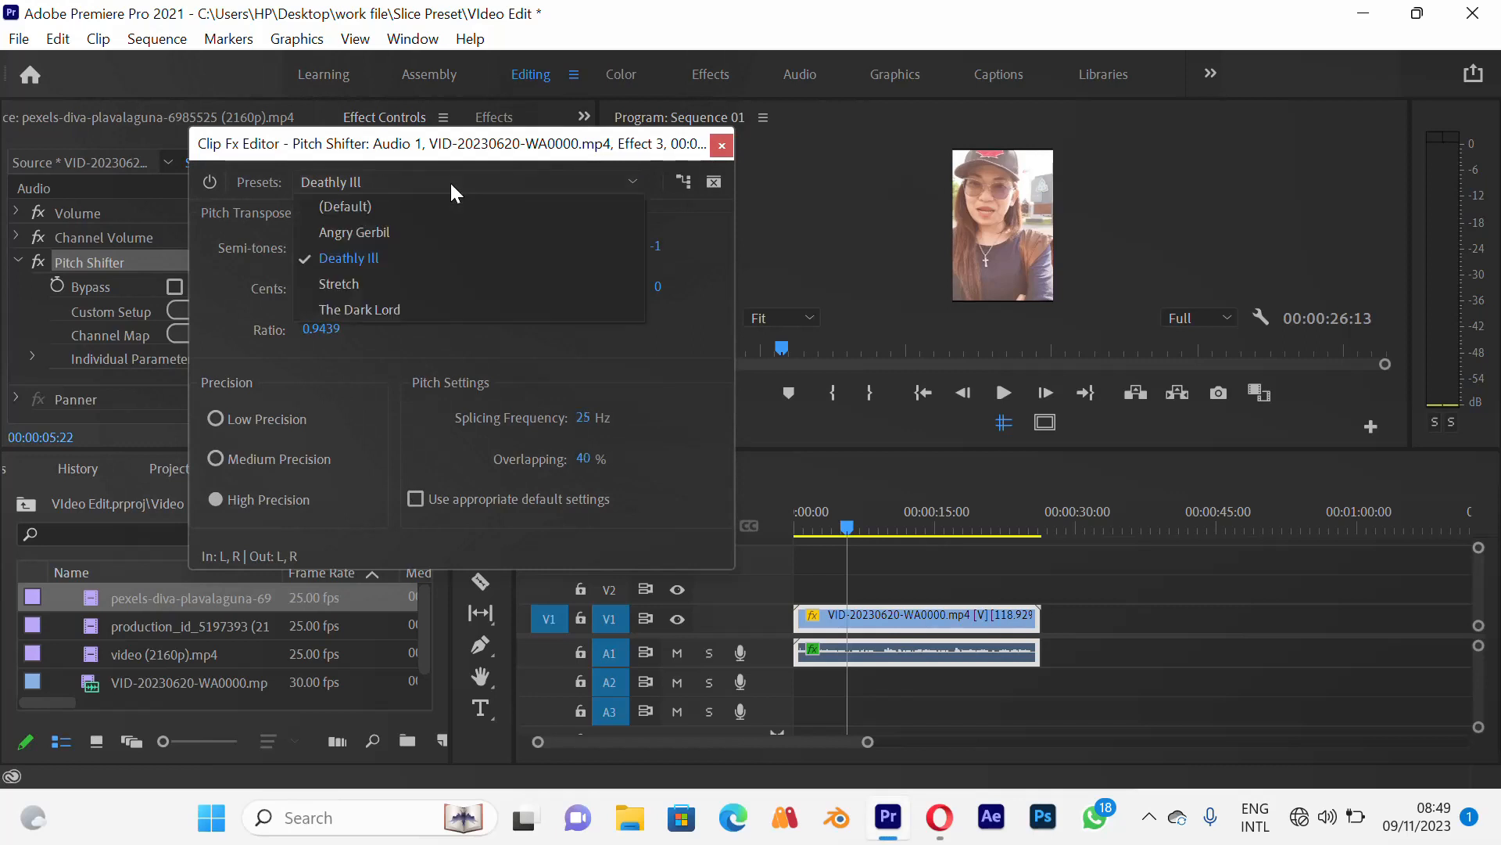
left_click(389, 290)
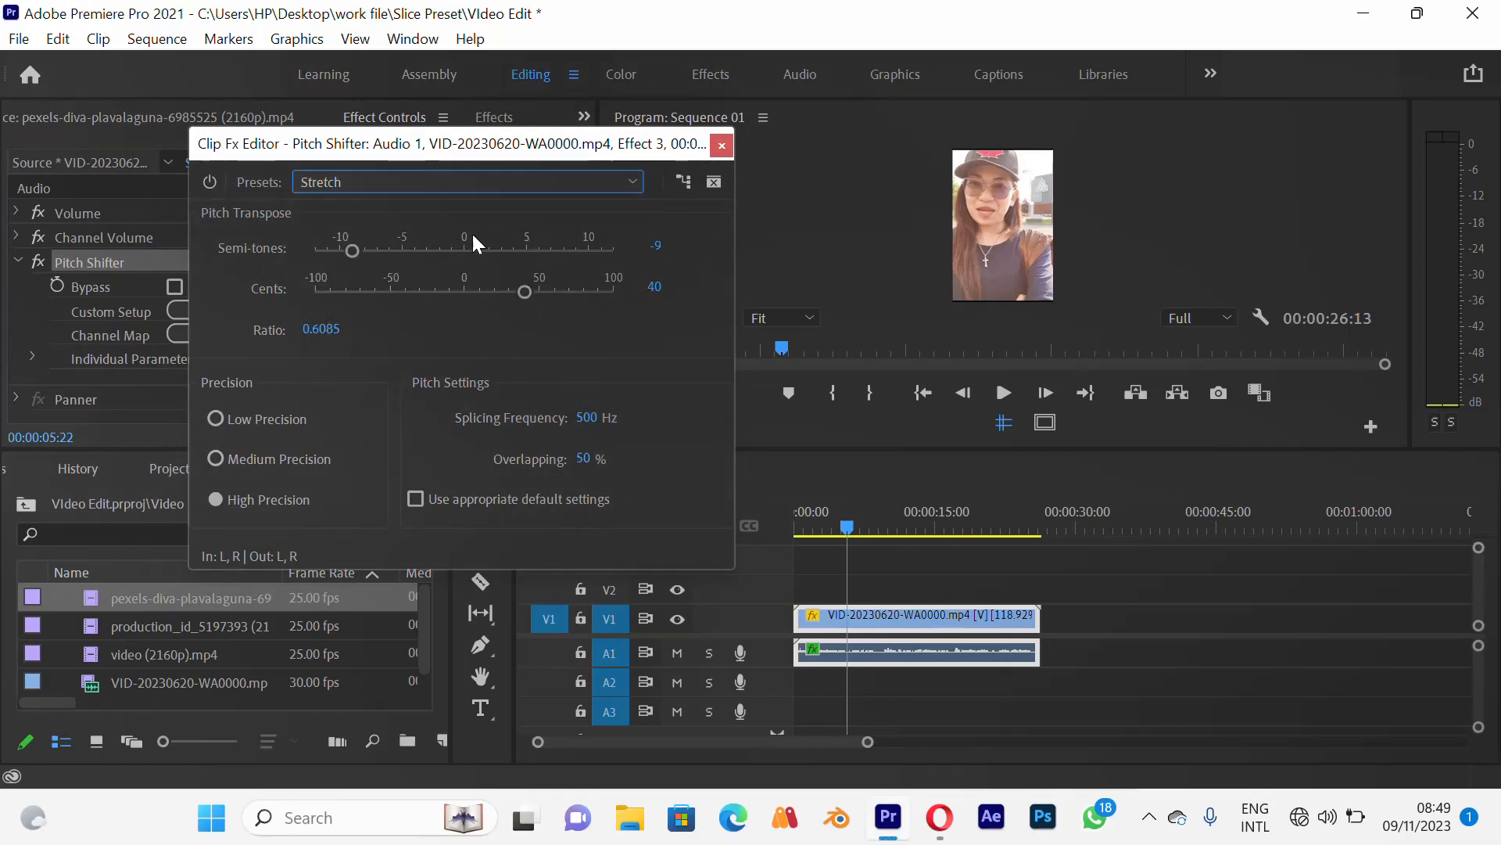
Apply the (Default) preset to the Pitch Shifter, set Semi-tones to 5 and play a short portion of the clip
left_click(504, 176)
left_click(377, 207)
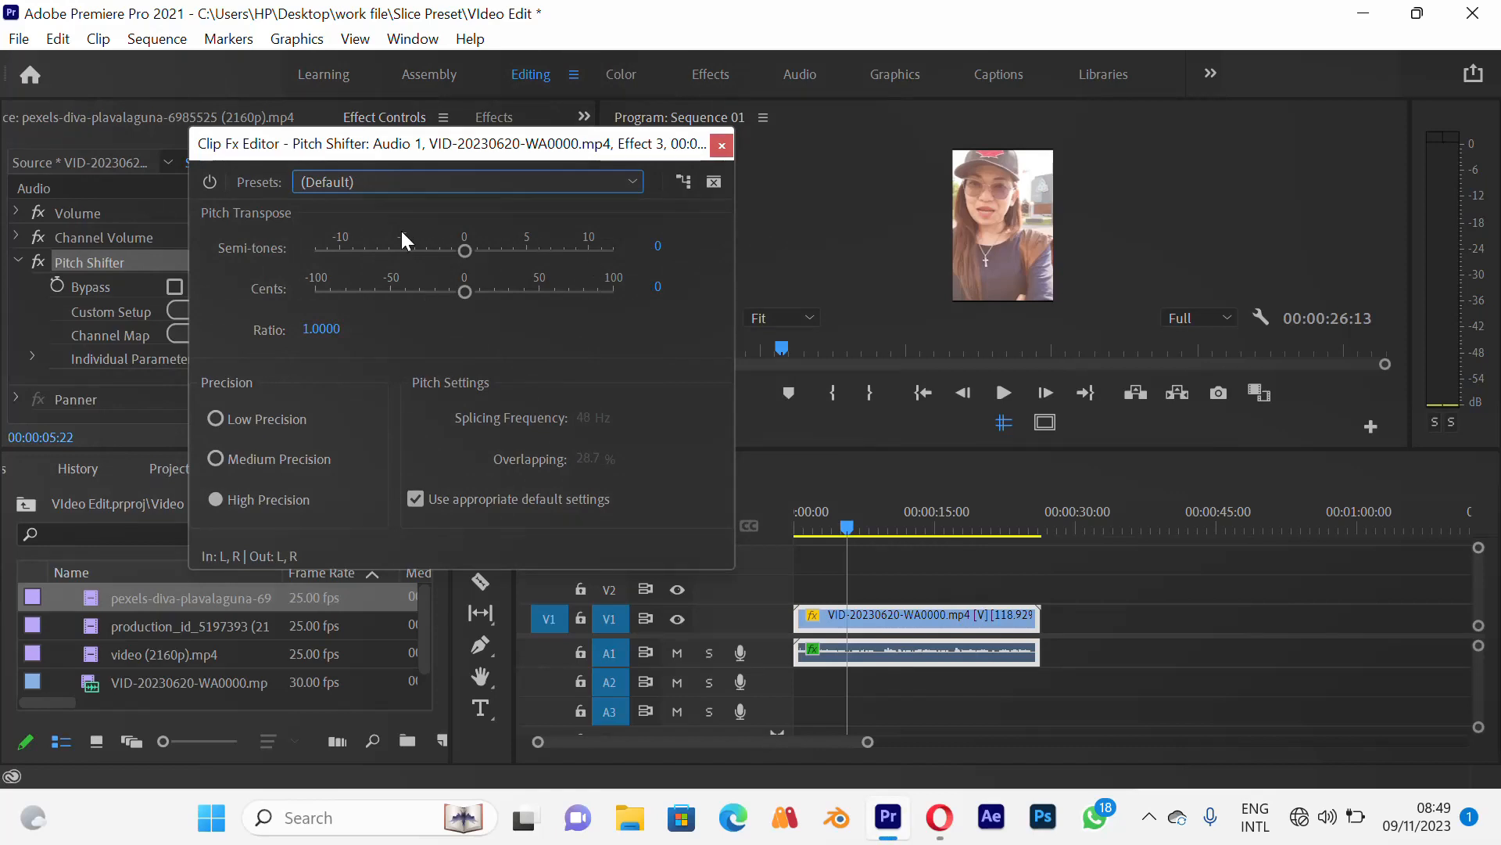
left_click(464, 250)
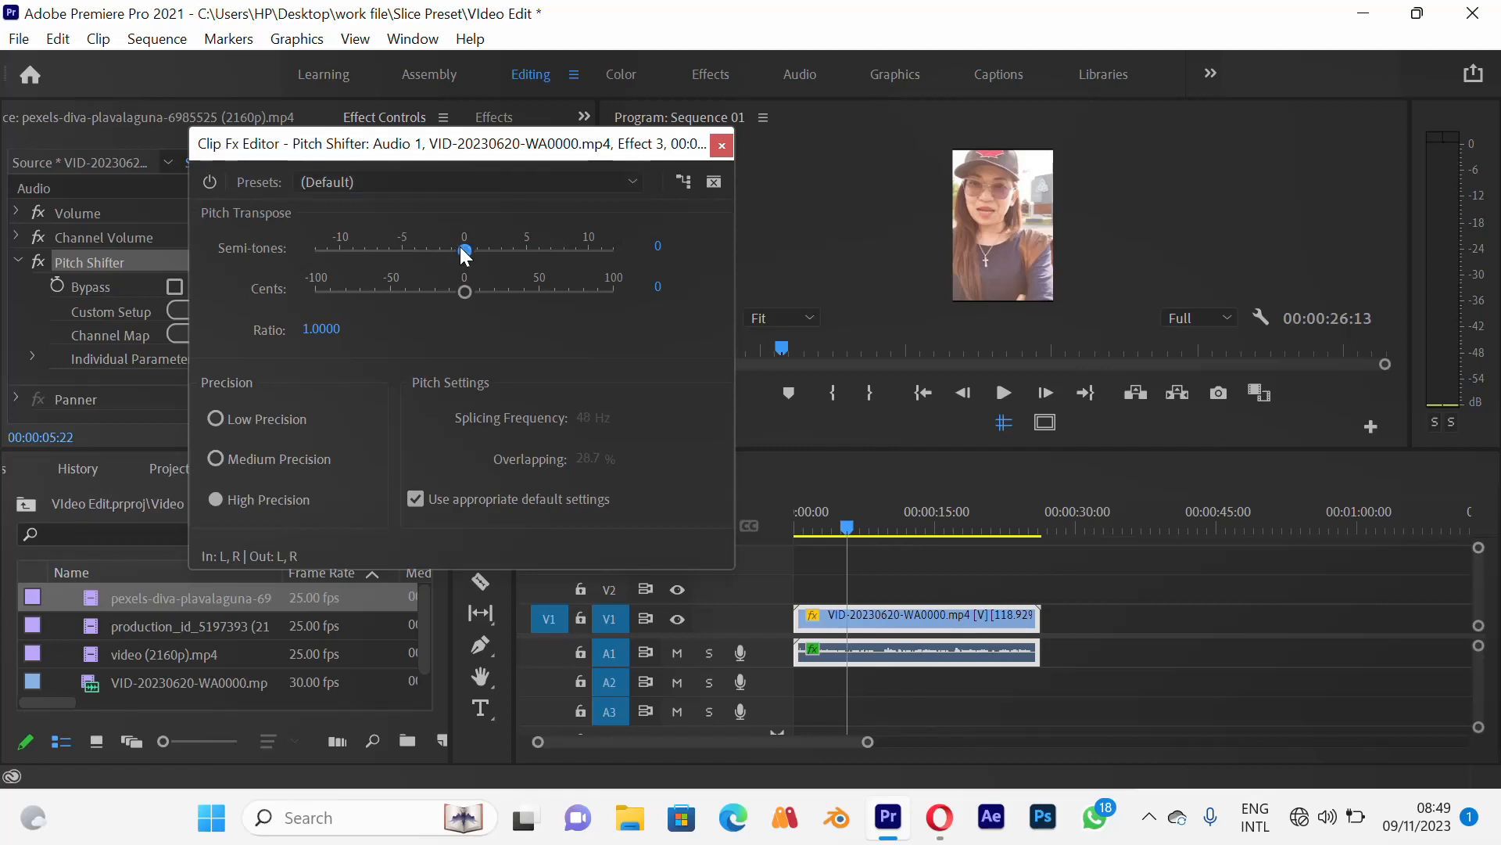
left_click_drag(420, 257, 408, 261)
left_click_drag(503, 251, 524, 249)
left_click(1001, 391)
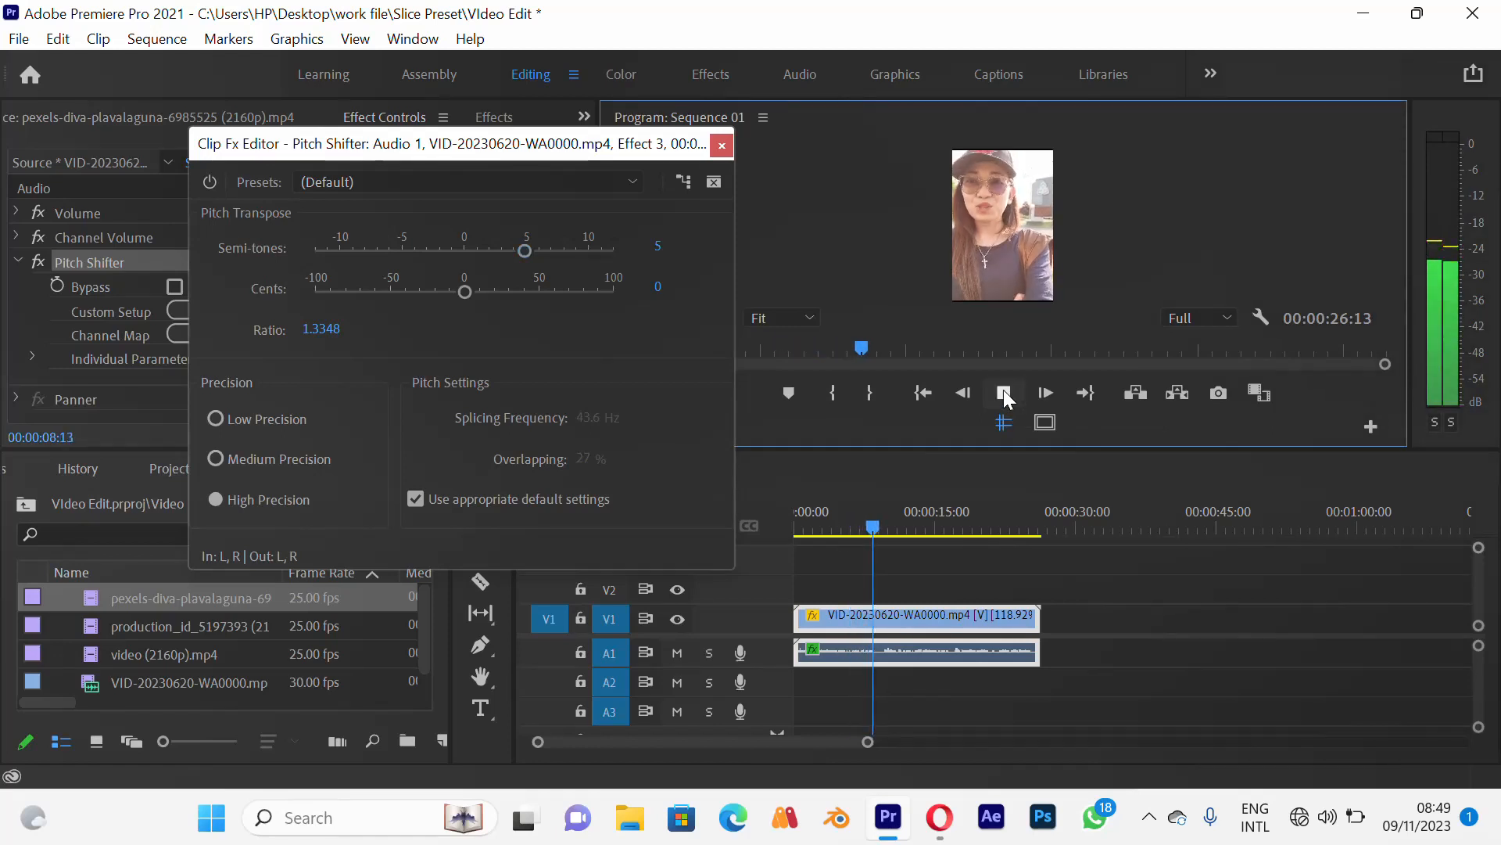
left_click(1004, 392)
Try a Semi-tones value of -6 in the Pitch Shifter and play the clip to hear it
left_click_drag(533, 247, 391, 255)
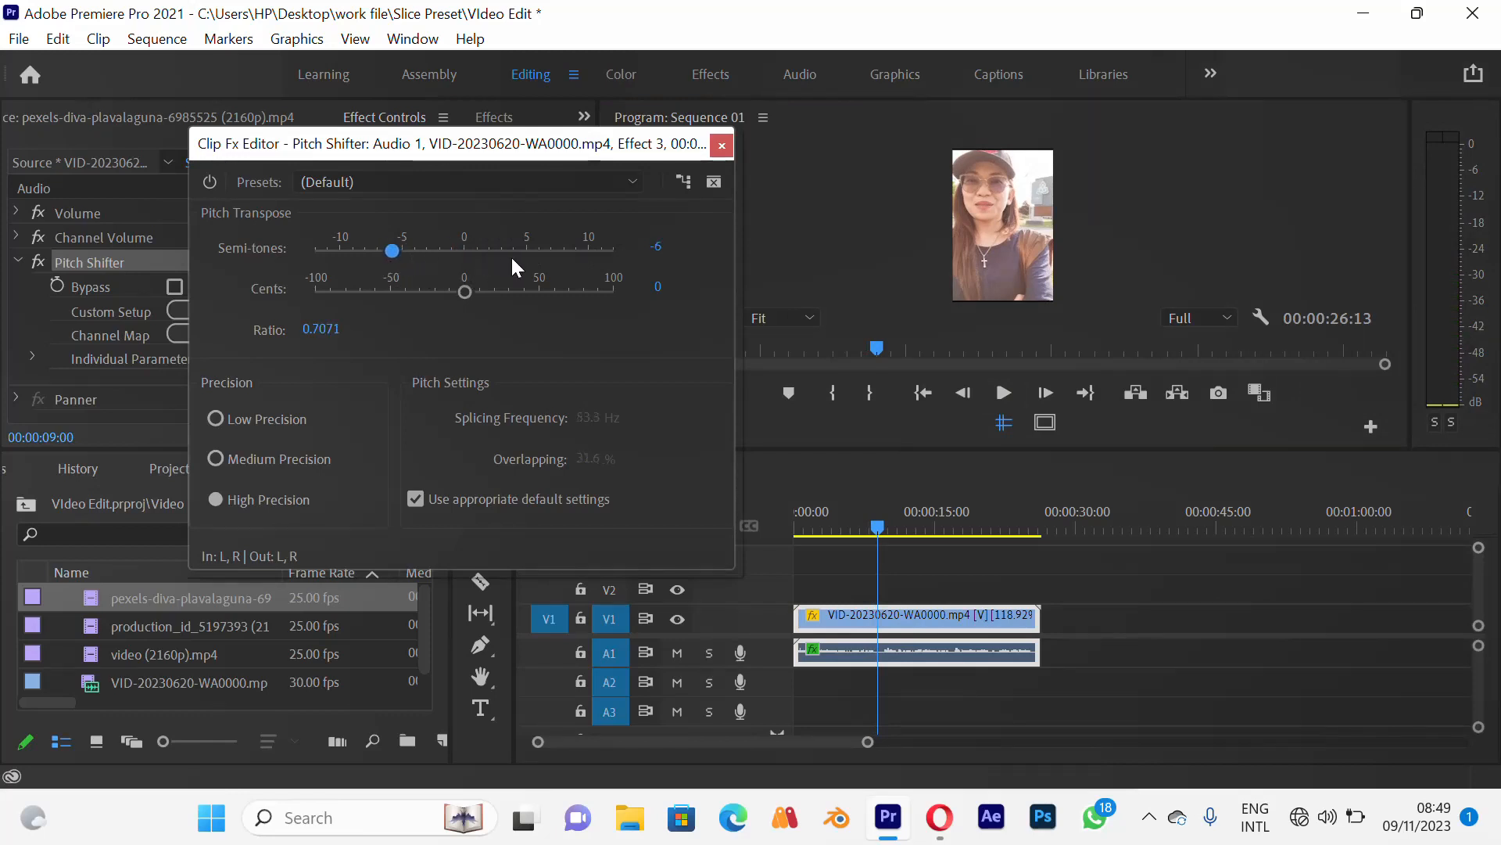
left_click(1001, 395)
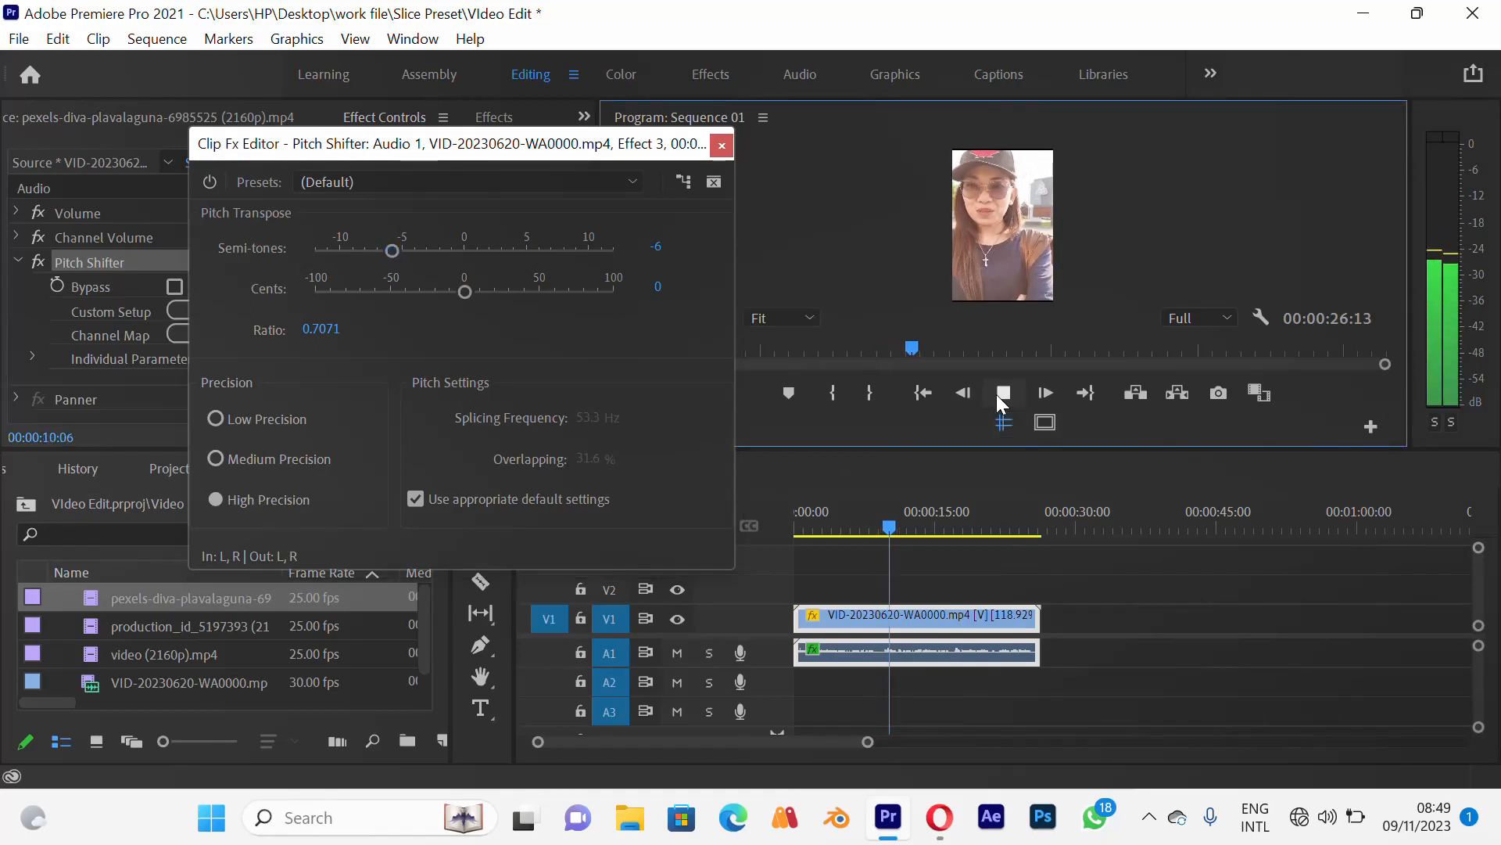
left_click(1001, 395)
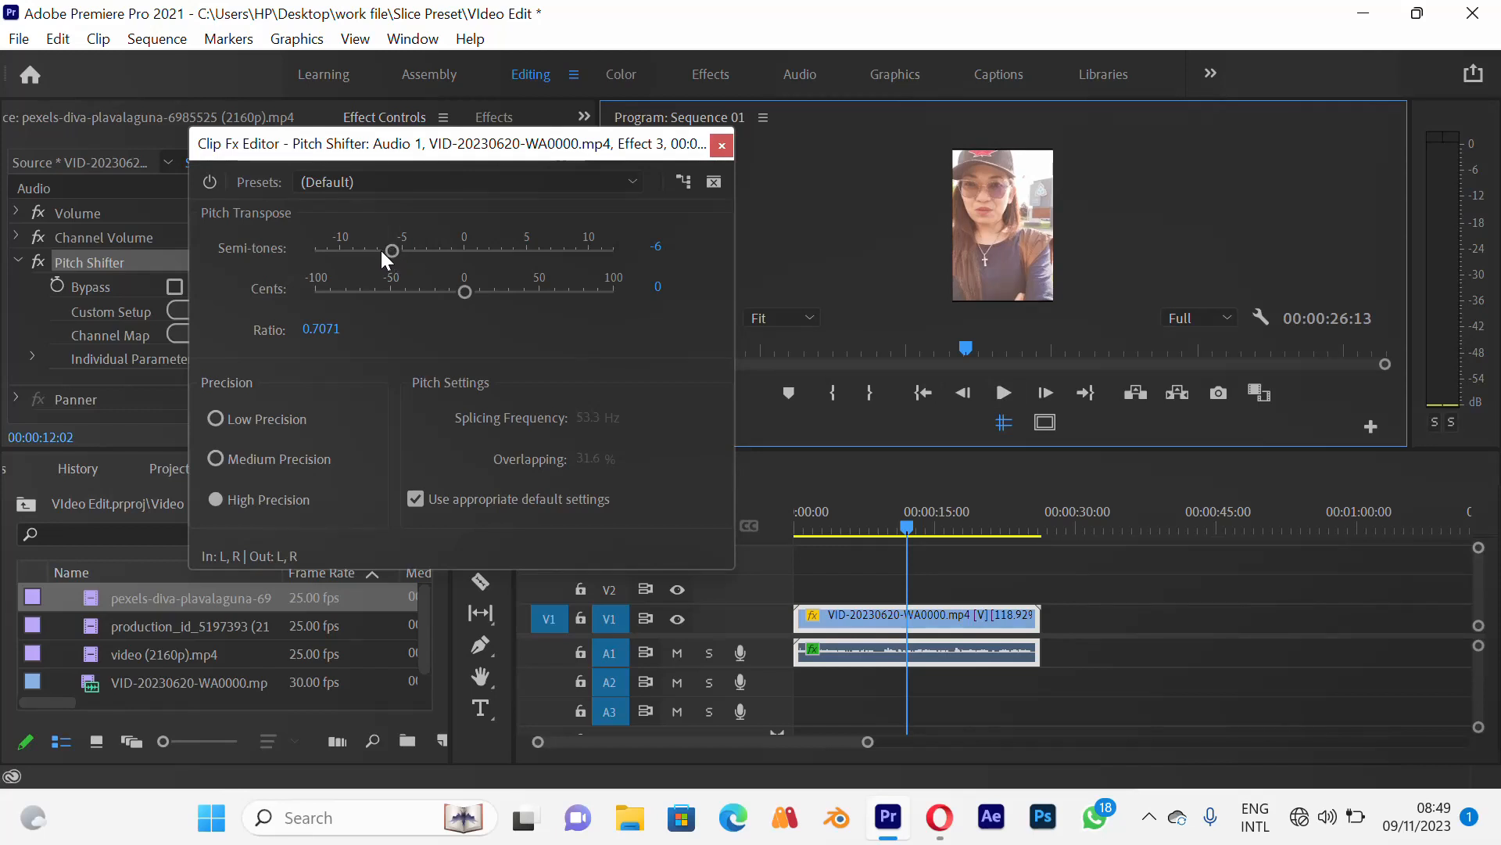
Set the Pitch Shifter's Semi-tones to -3, play the clip, then close the effect editor and deselect the clip
left_click_drag(387, 246, 410, 238)
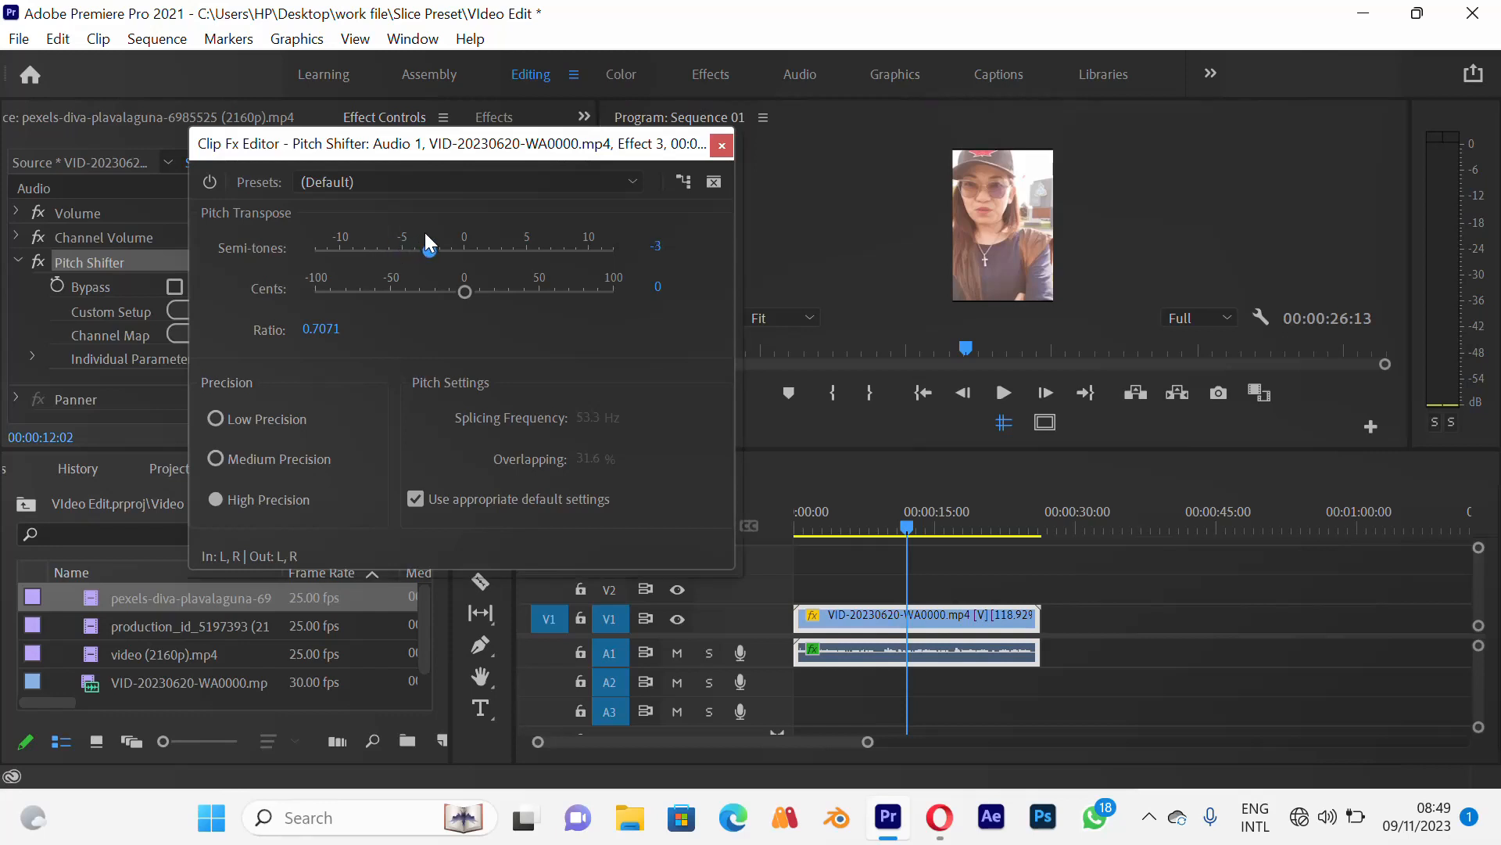
left_click(1004, 393)
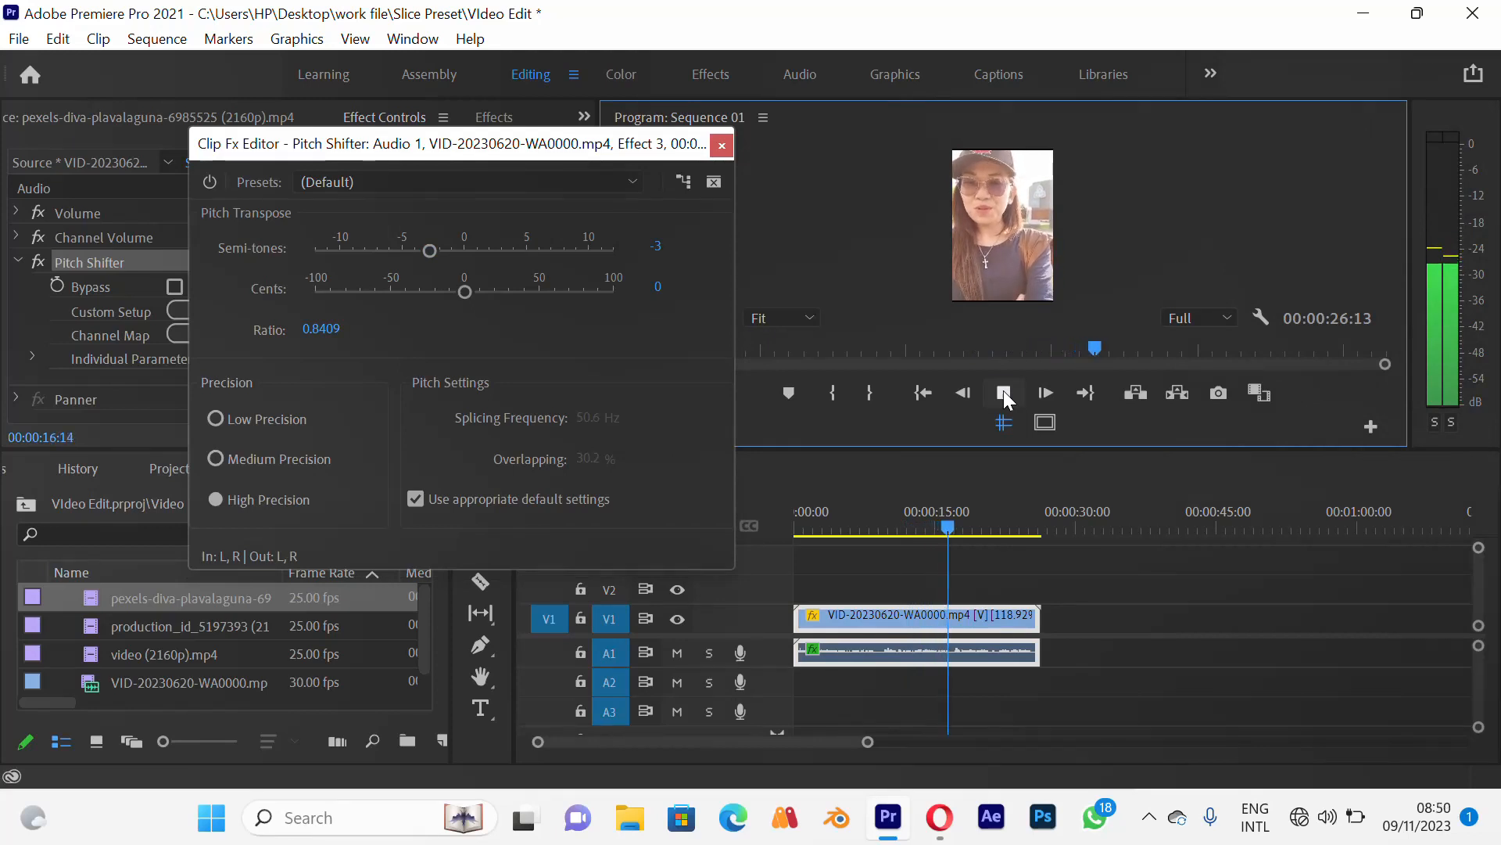
left_click(1004, 394)
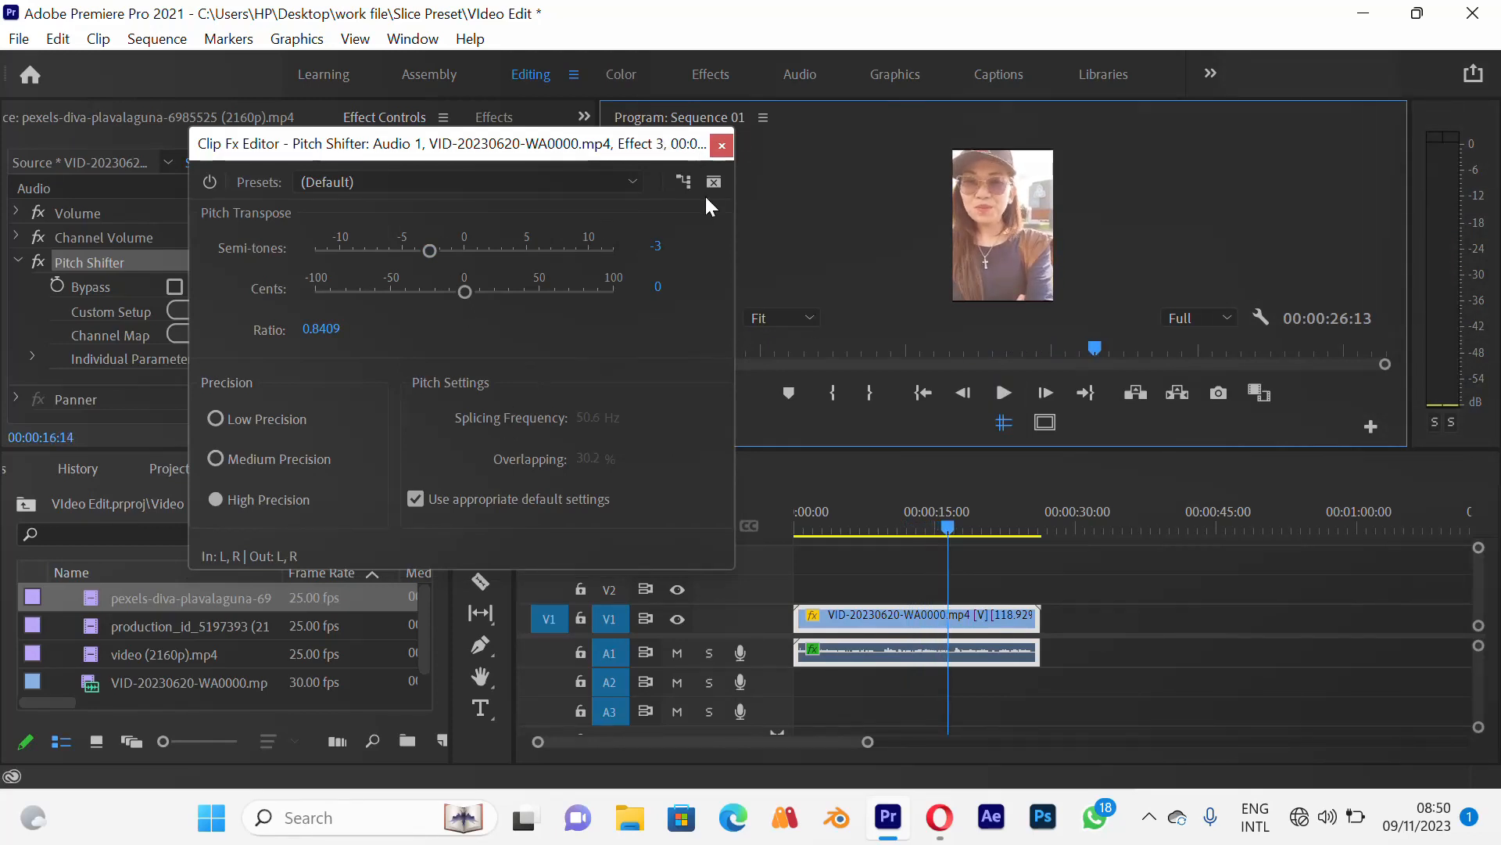
left_click(722, 145)
left_click(864, 573)
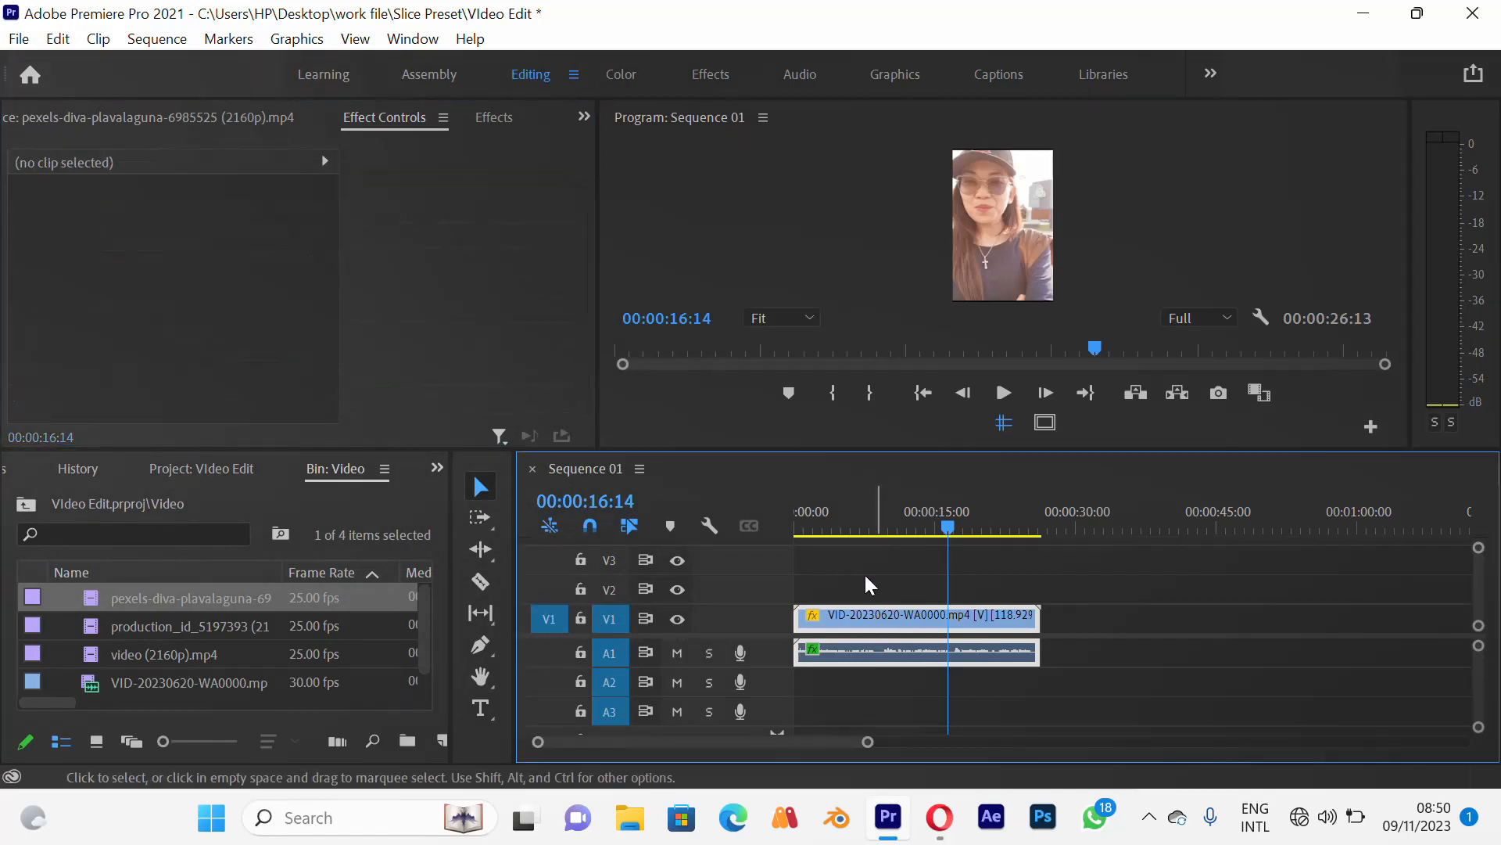
Play the sequence from its start for about nine seconds to review the adjusted audio pitch
left_click_drag(839, 528, 778, 546)
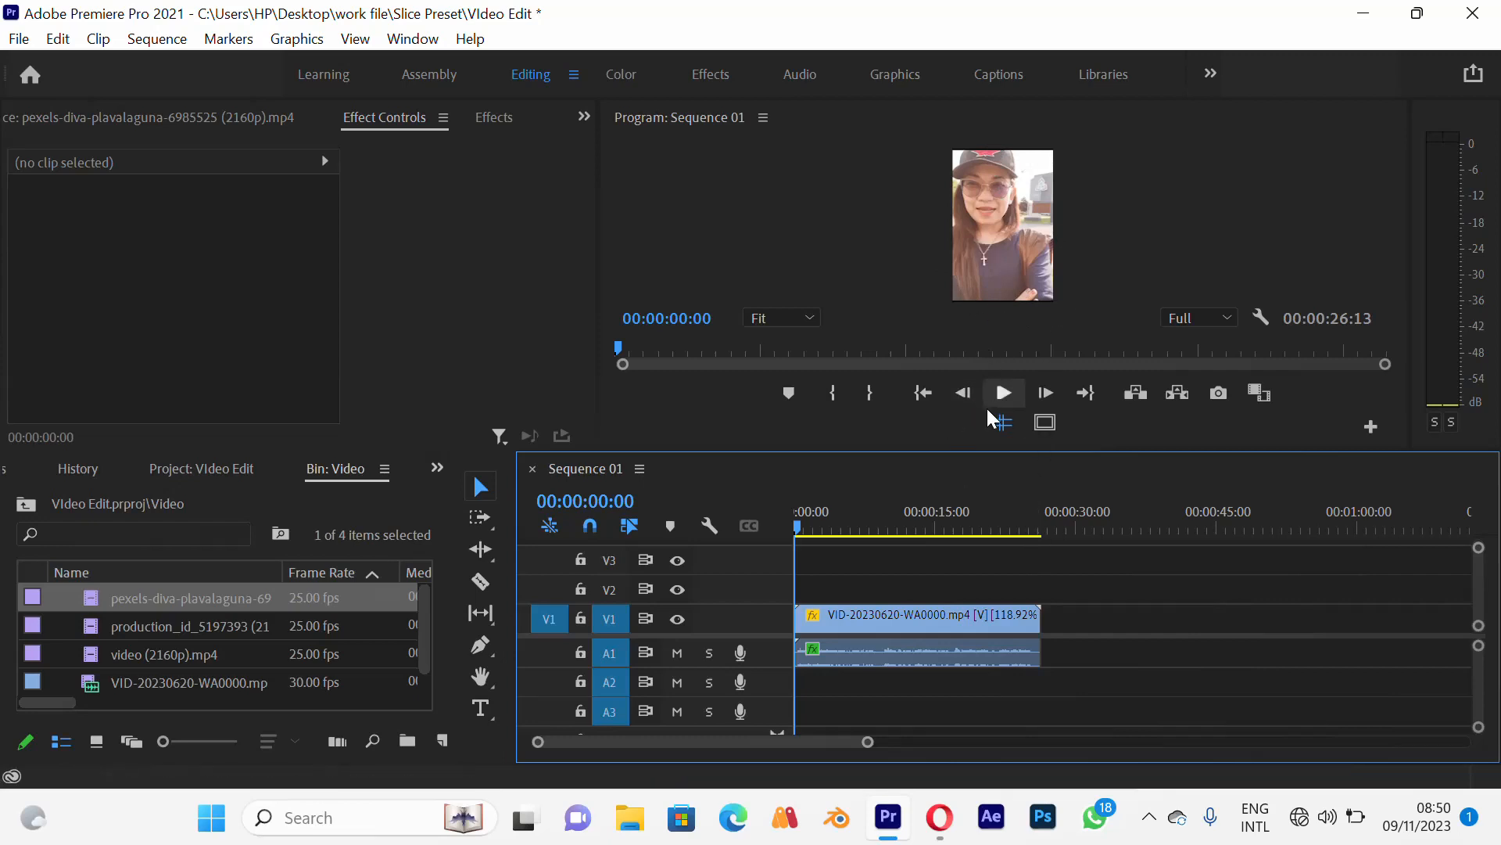
left_click(1005, 396)
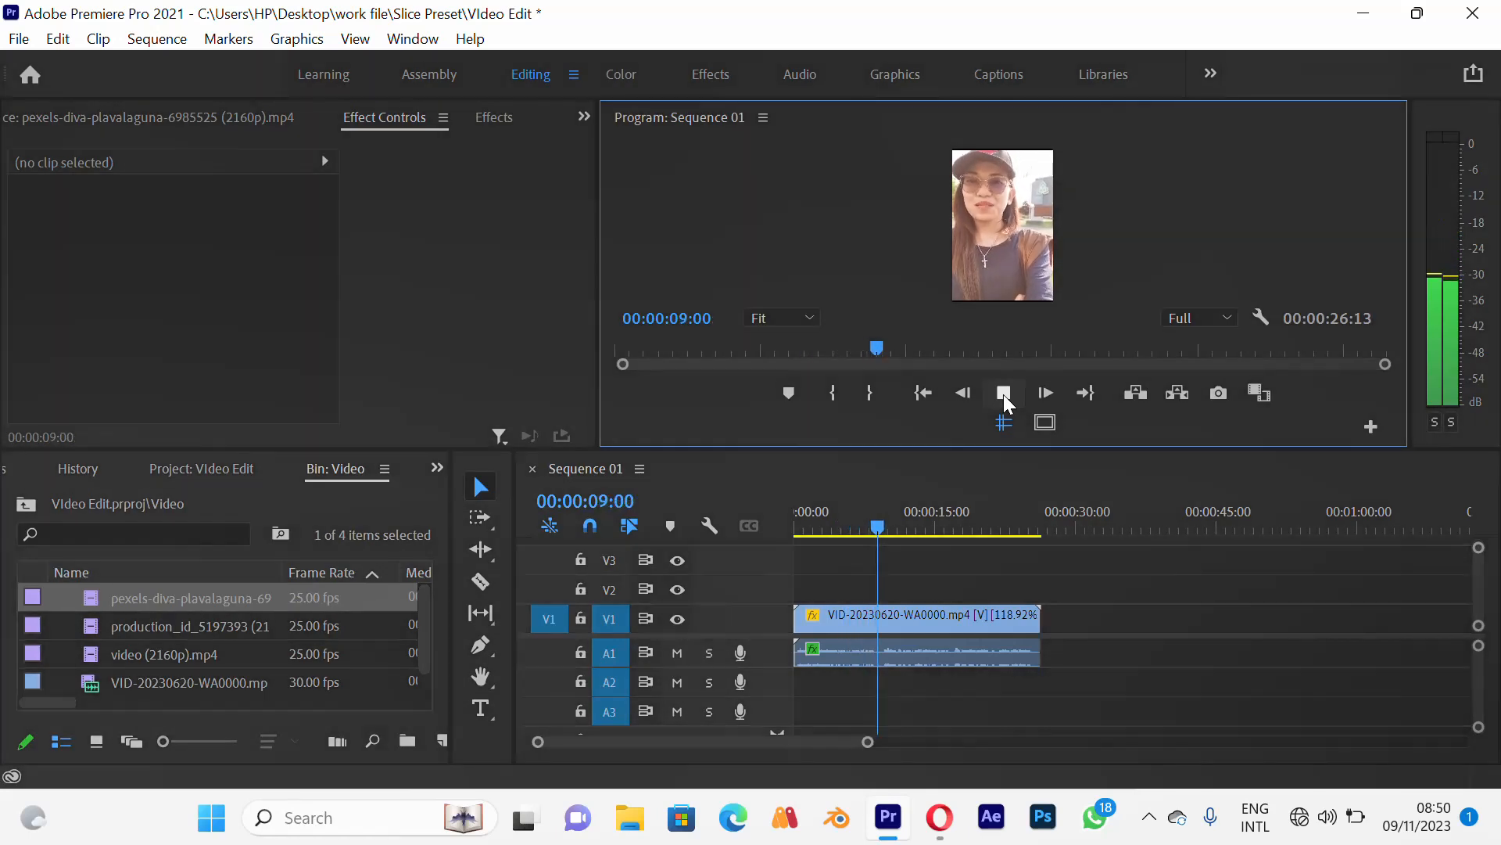
left_click(1003, 394)
left_click(927, 574)
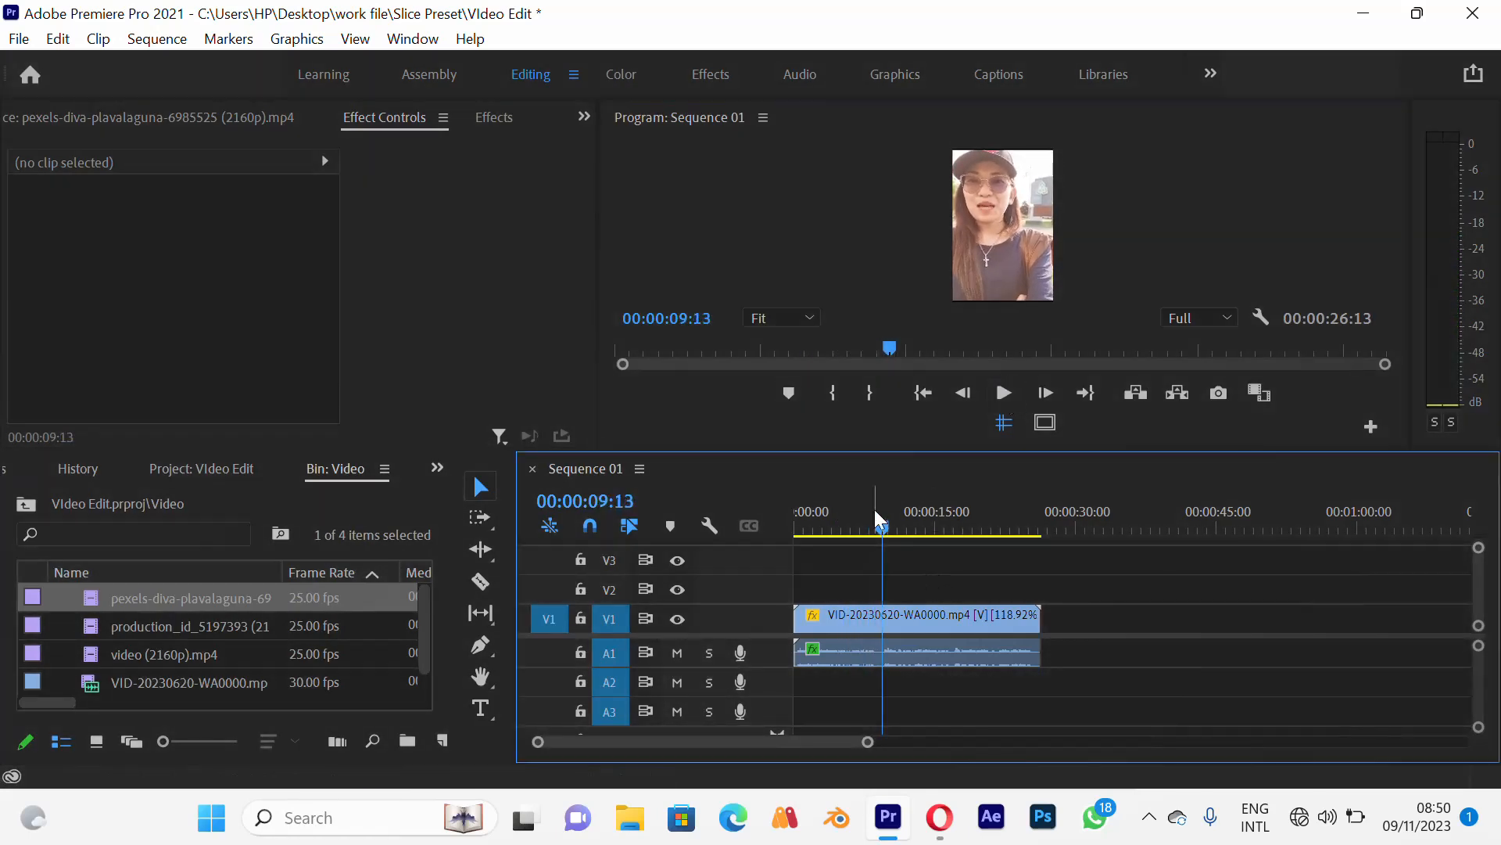
Mark an In point at the sequence start and an Out point at 00:00:08:23, and render that range with Render In to Out
left_click_drag(878, 512, 771, 552)
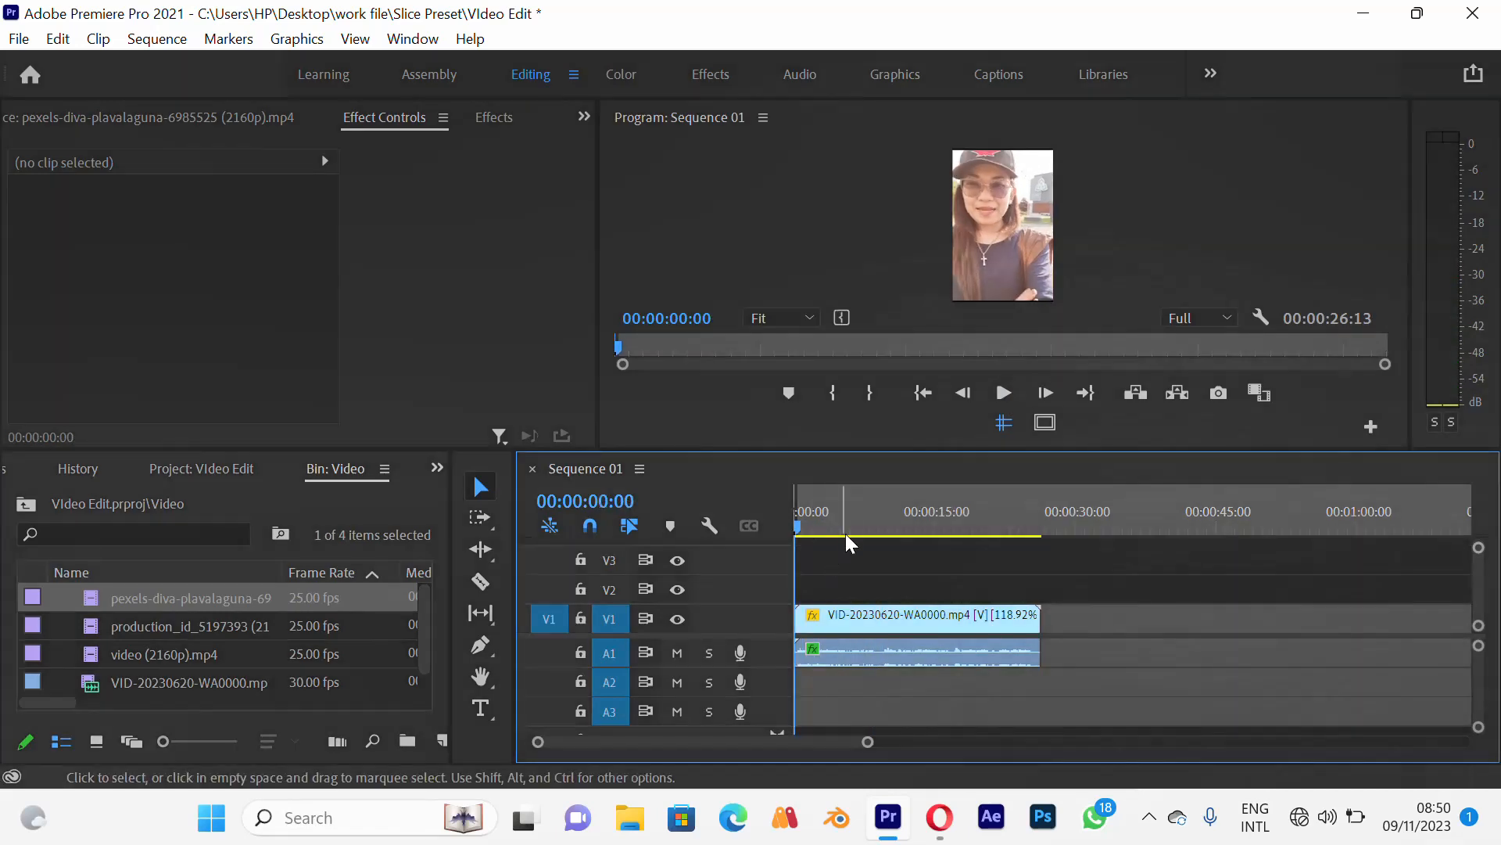
left_click_drag(854, 530, 880, 523)
key("o")
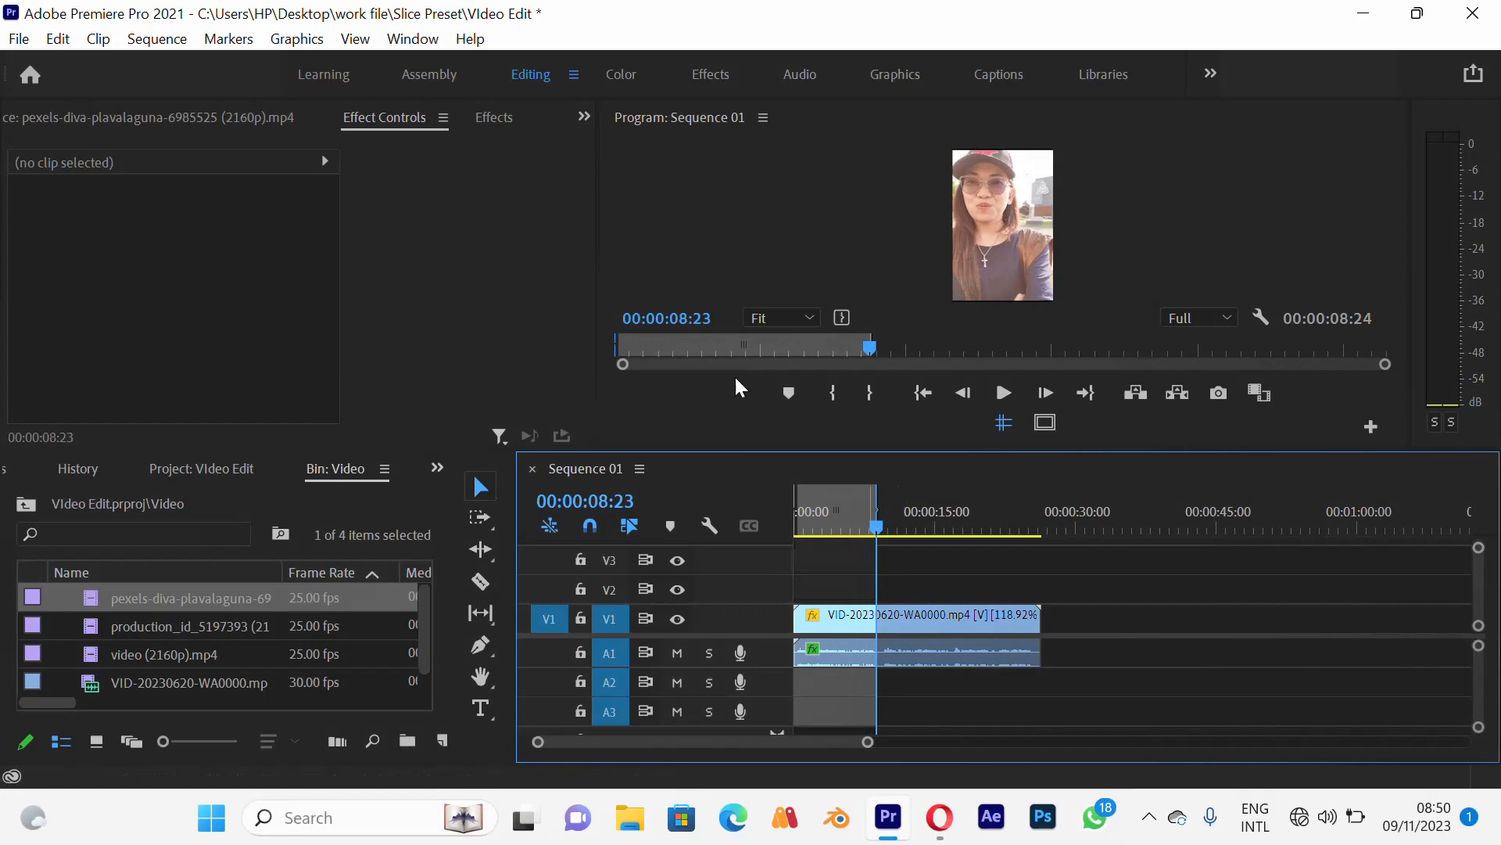
left_click(156, 39)
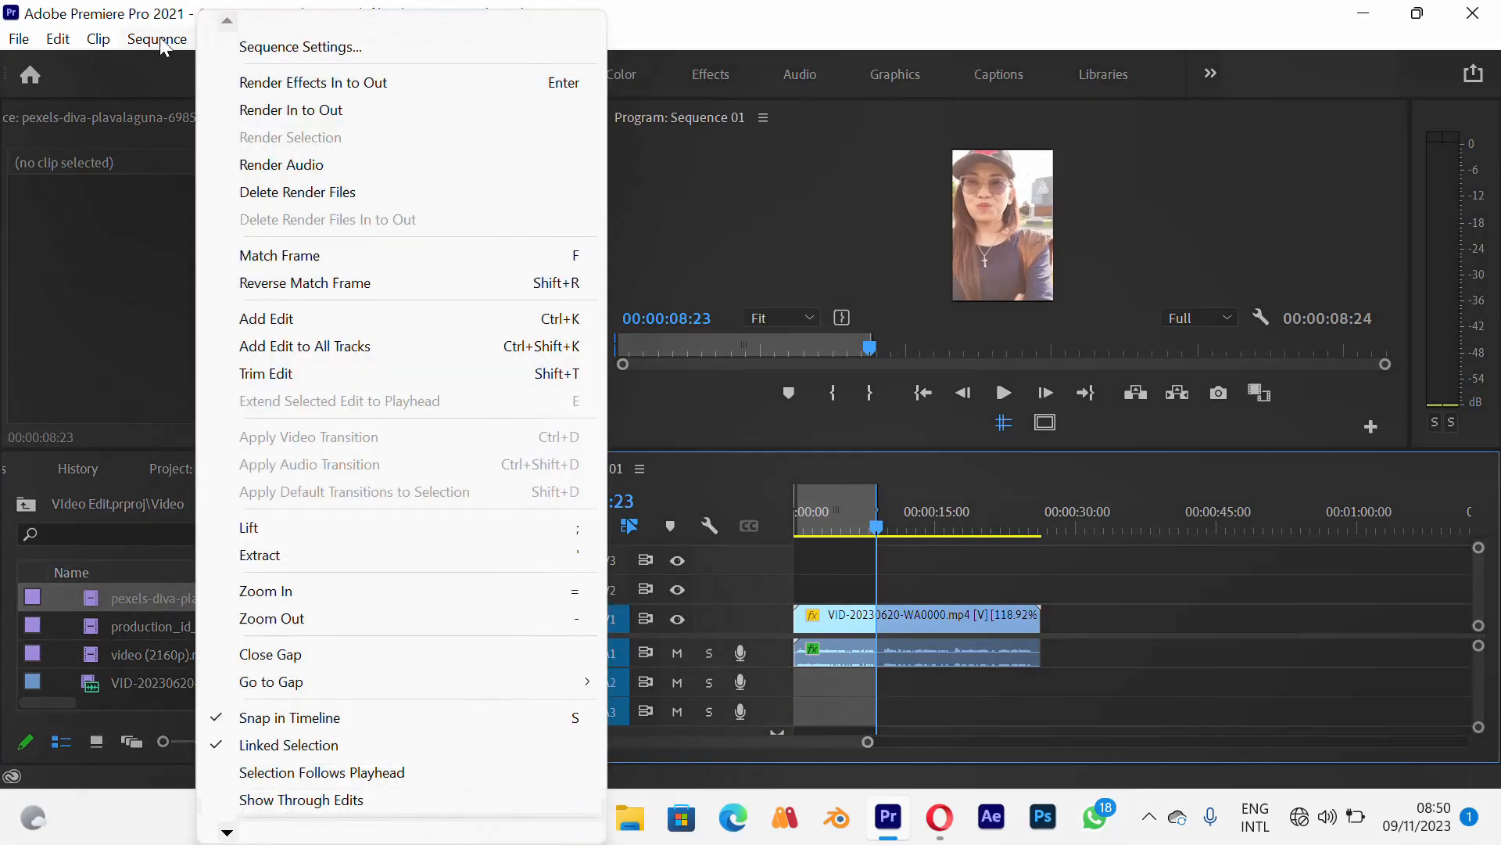
left_click(287, 118)
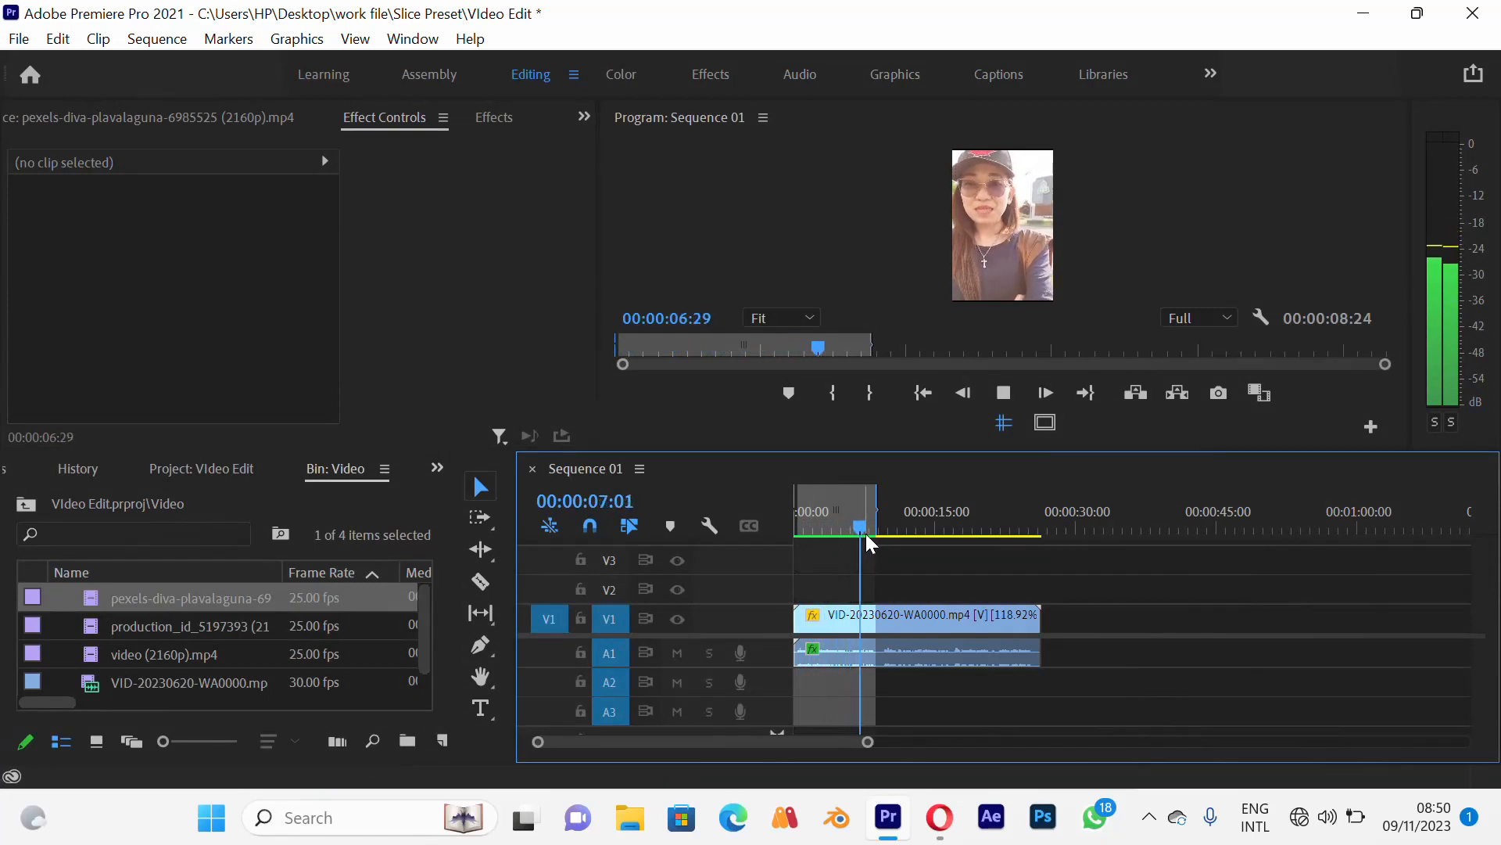
Stop playback of the rendered section and clear the sequence's In and Out points
key("space")
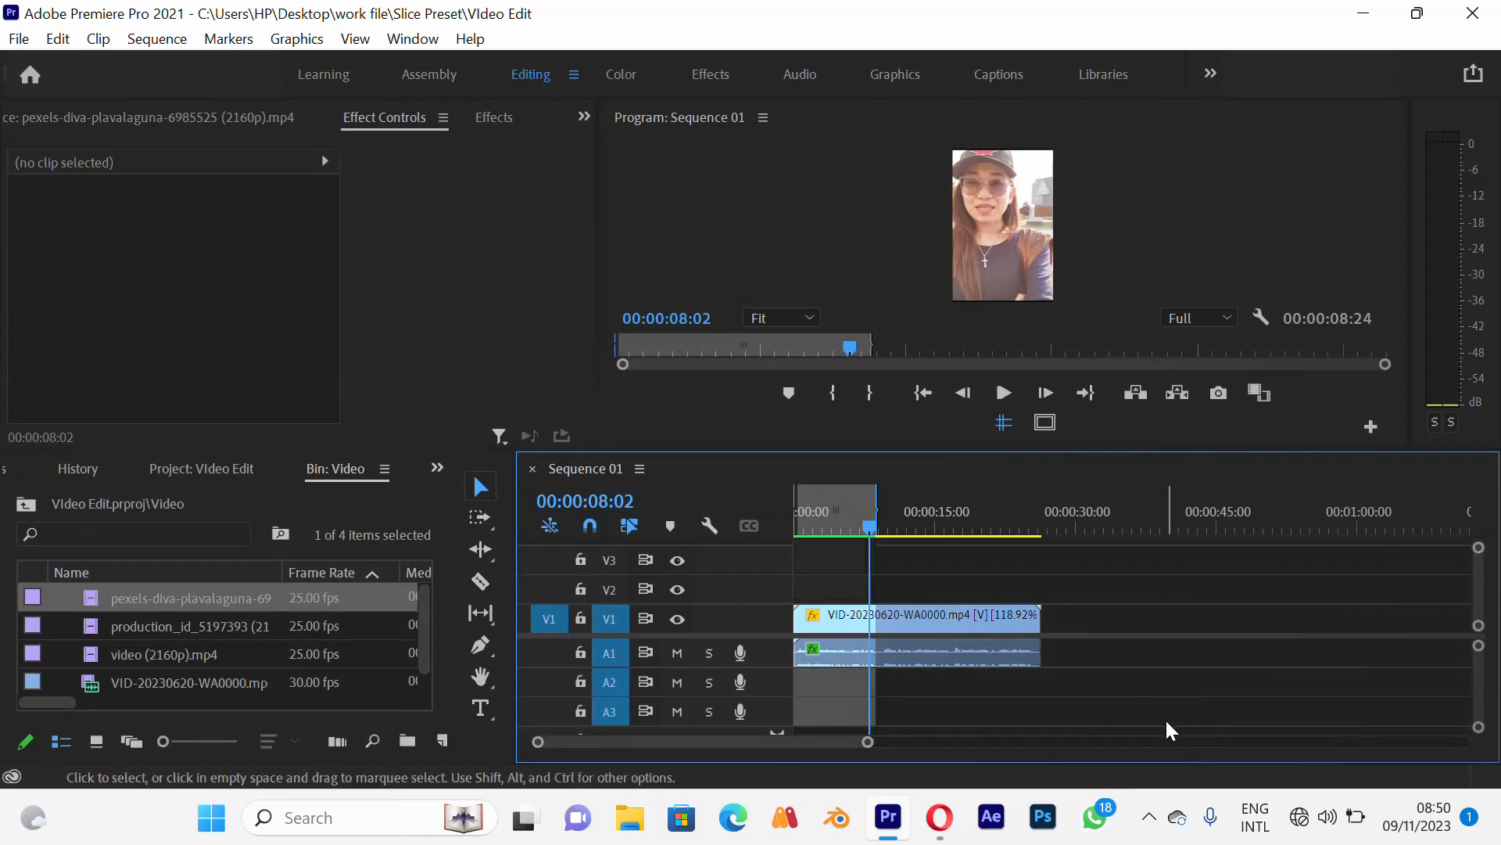
right_click(879, 517)
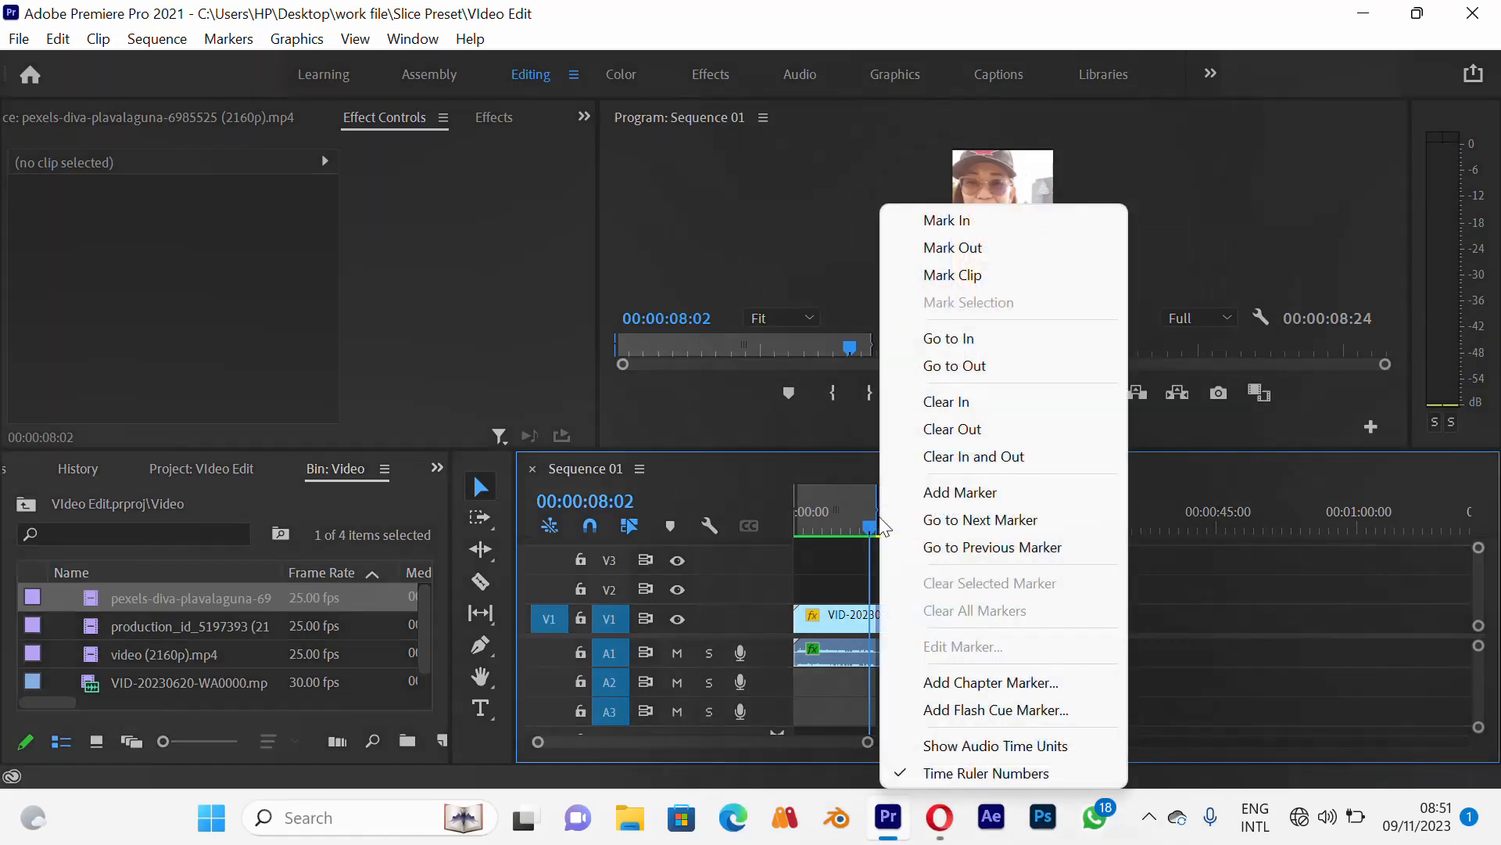
left_click(963, 457)
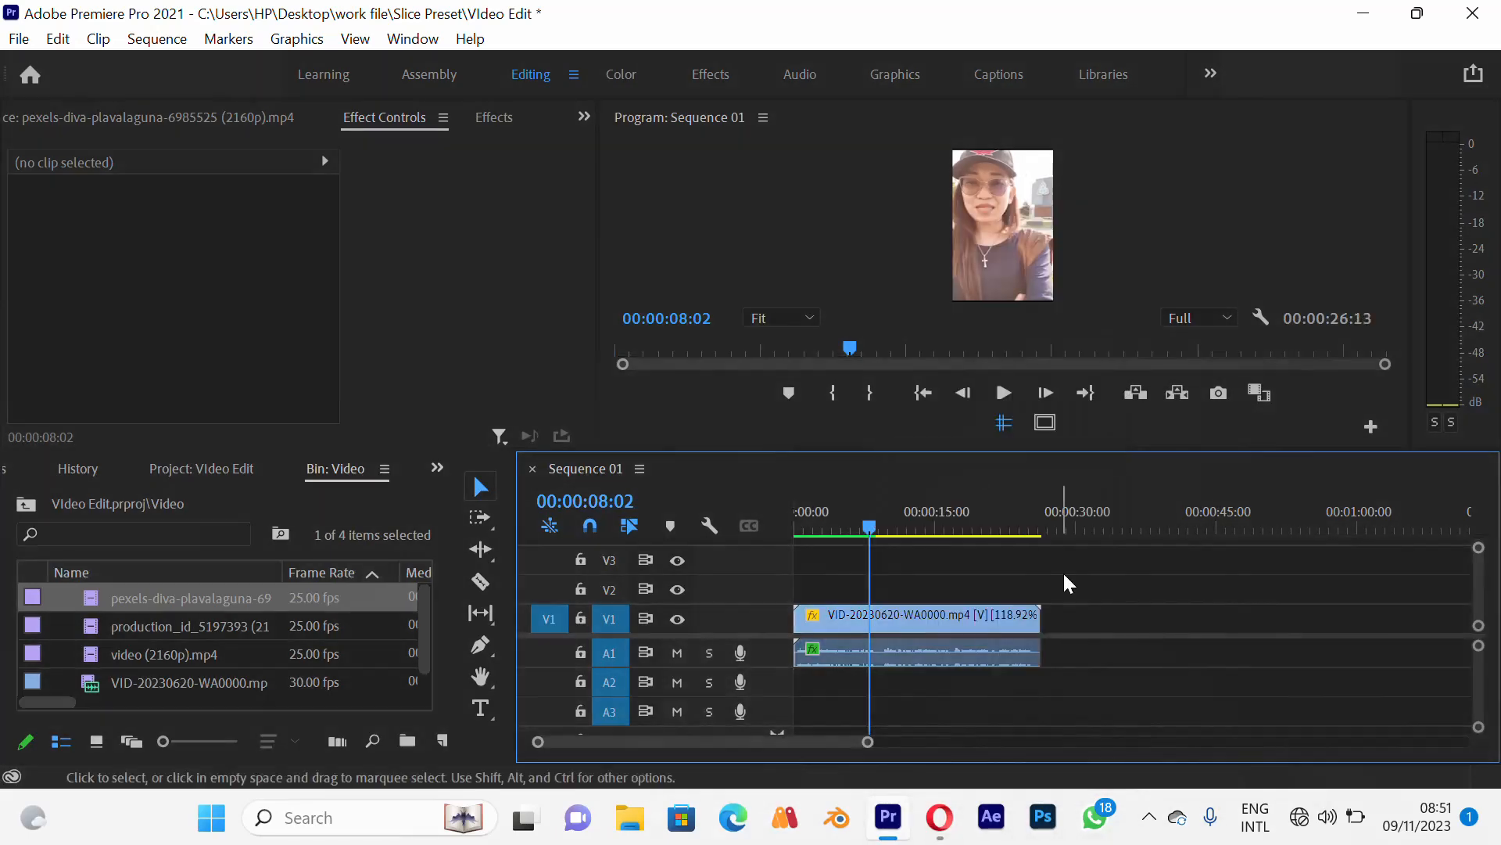
Stretch the clip's duration to 00:00:34:19 with Speed/Duration and trim its end back to 00:00:34:04
left_click(960, 626)
right_click(959, 625)
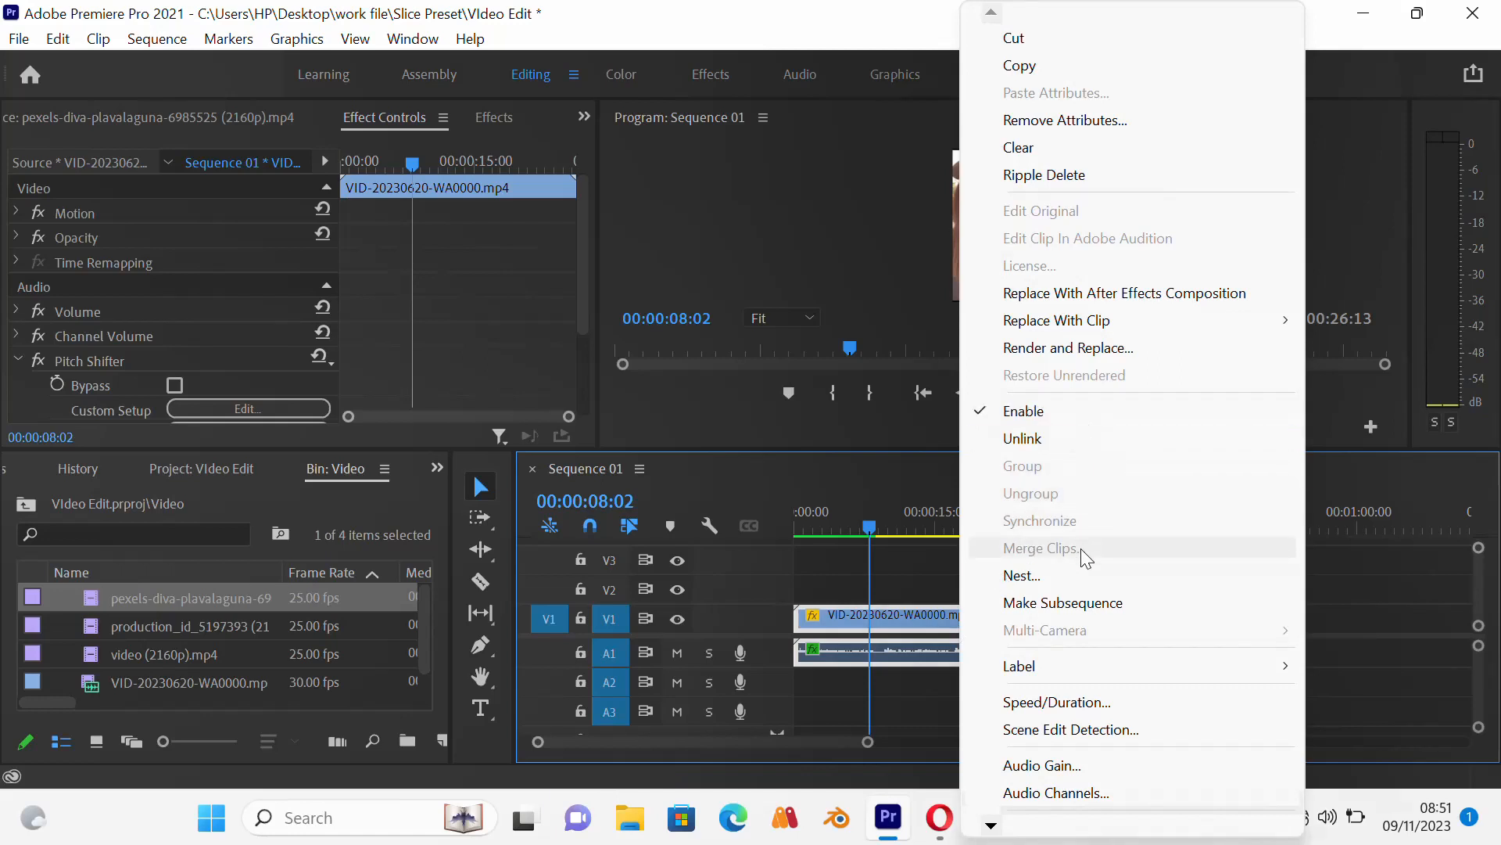
left_click(1057, 702)
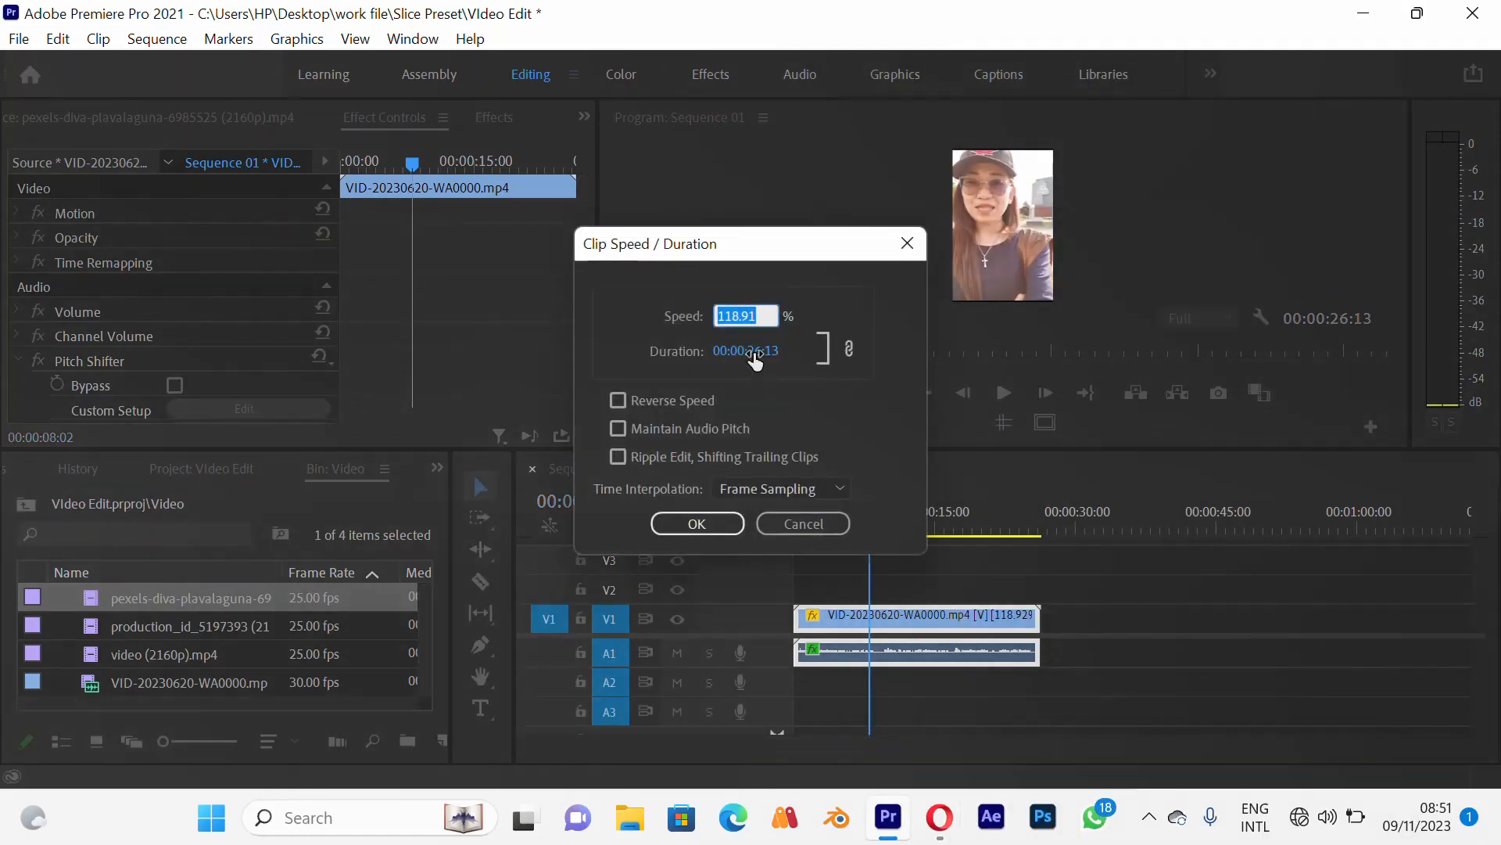
left_click_drag(755, 358, 1051, 362)
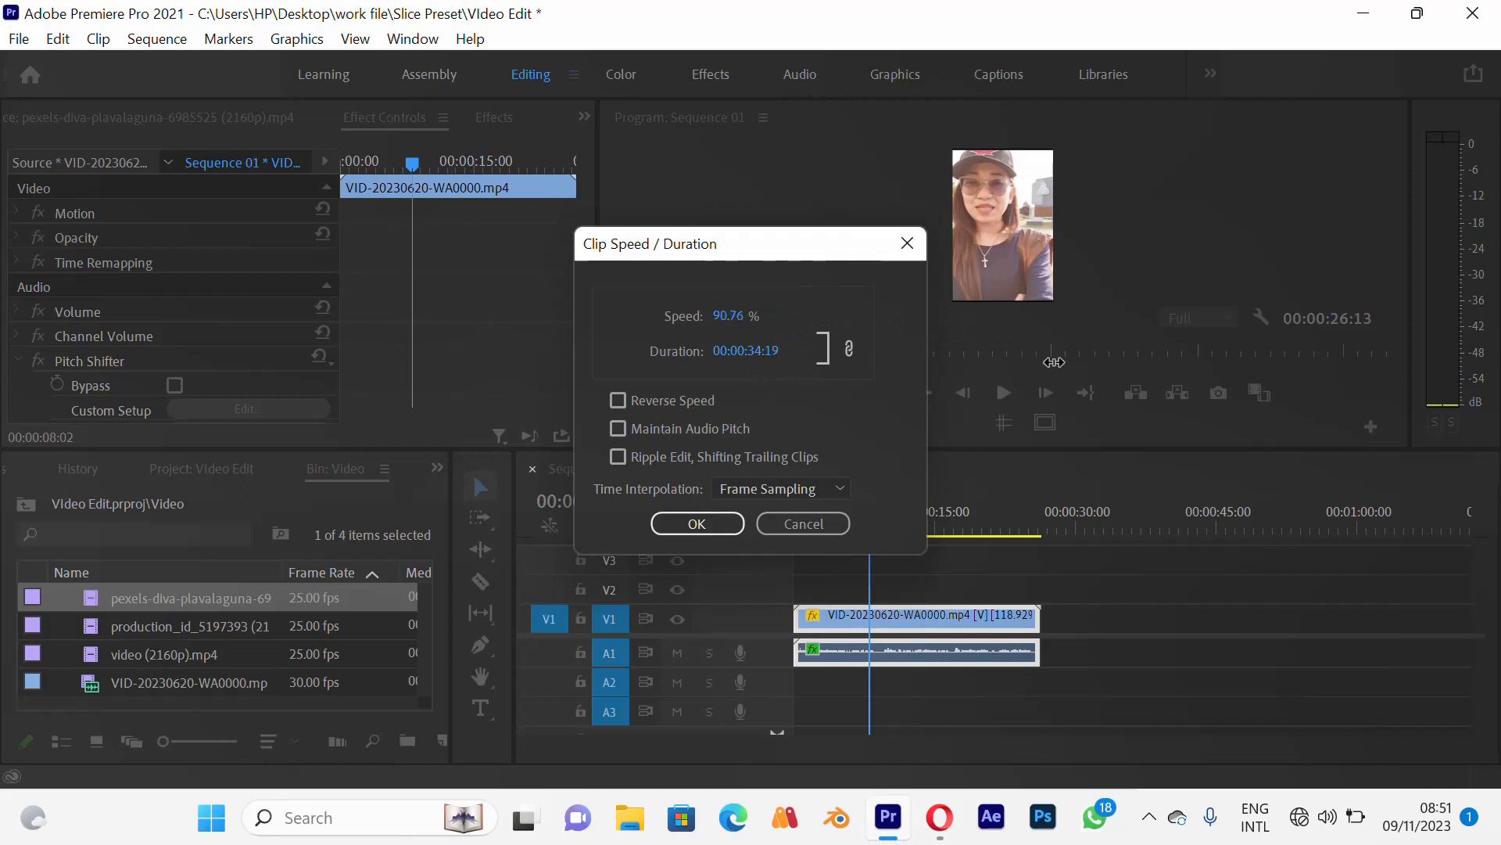
left_click(715, 529)
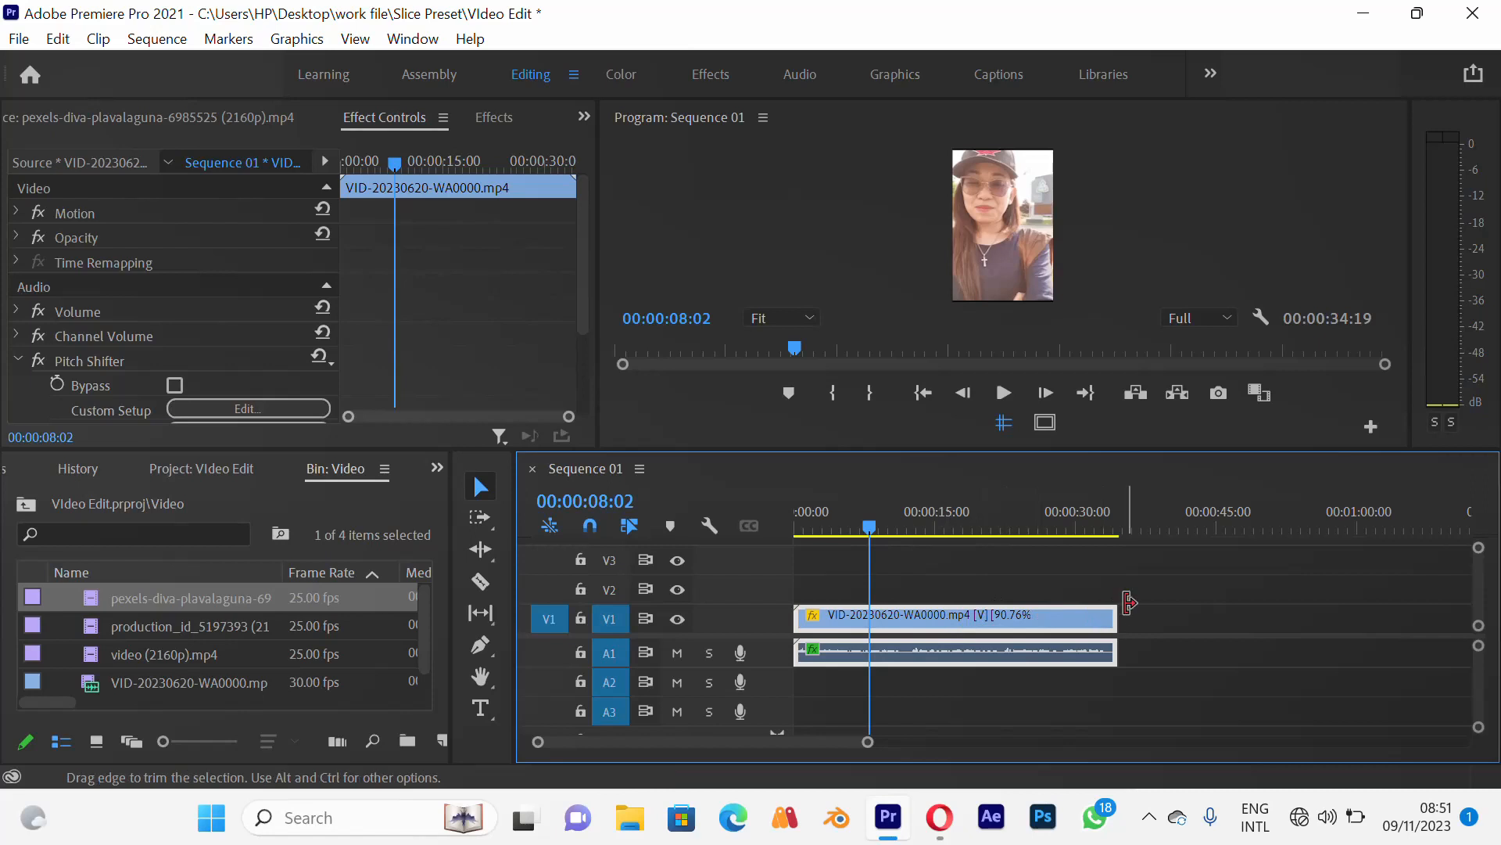
left_click_drag(1110, 620, 1105, 622)
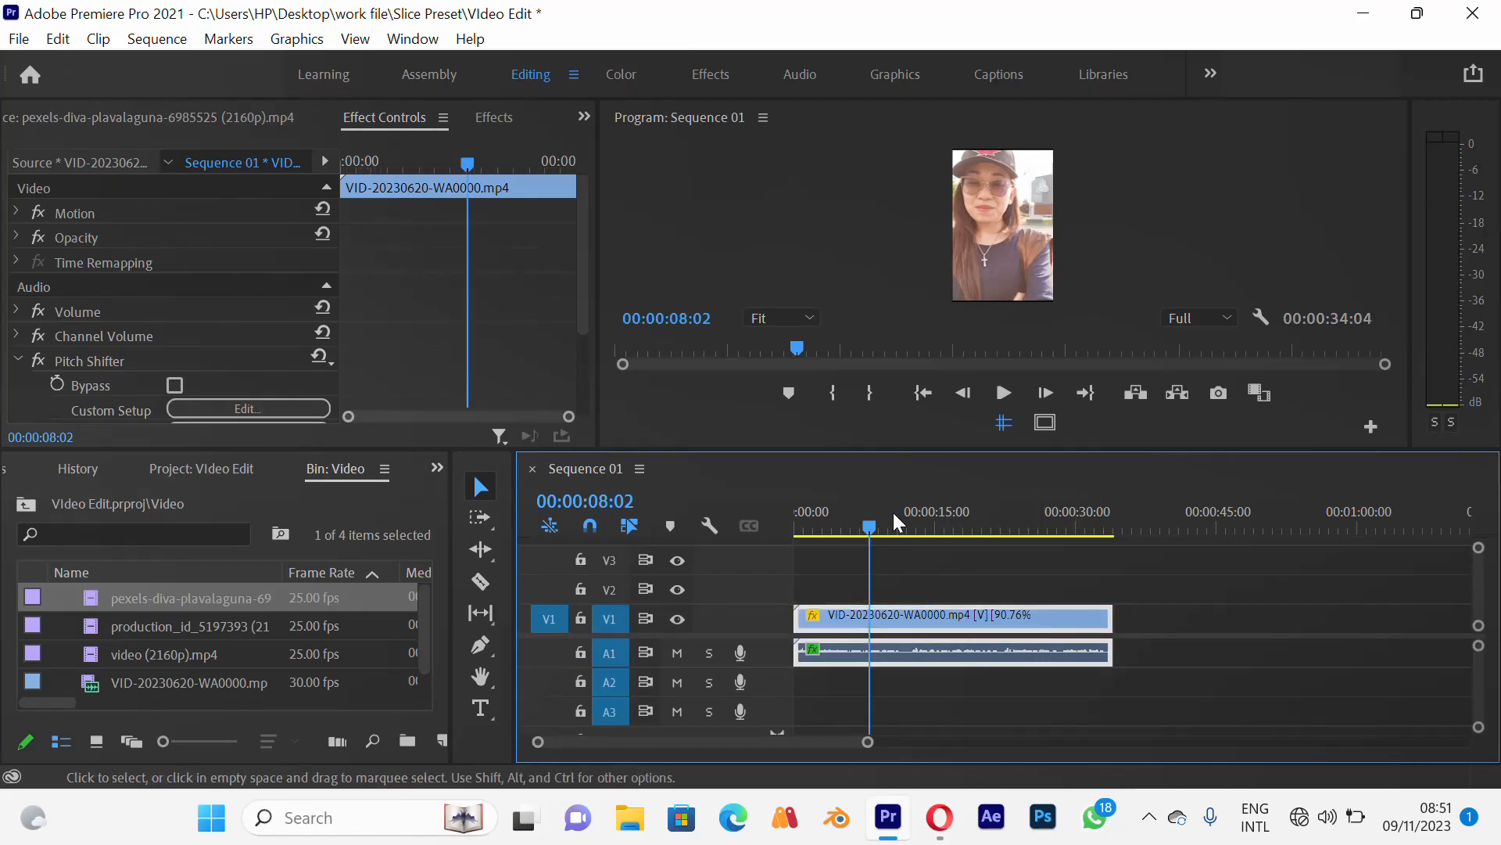
Preview the slowed clip, raise its Pitch Shifter Semi-tones to 3, and play it again to compare the sound
left_click(1006, 392)
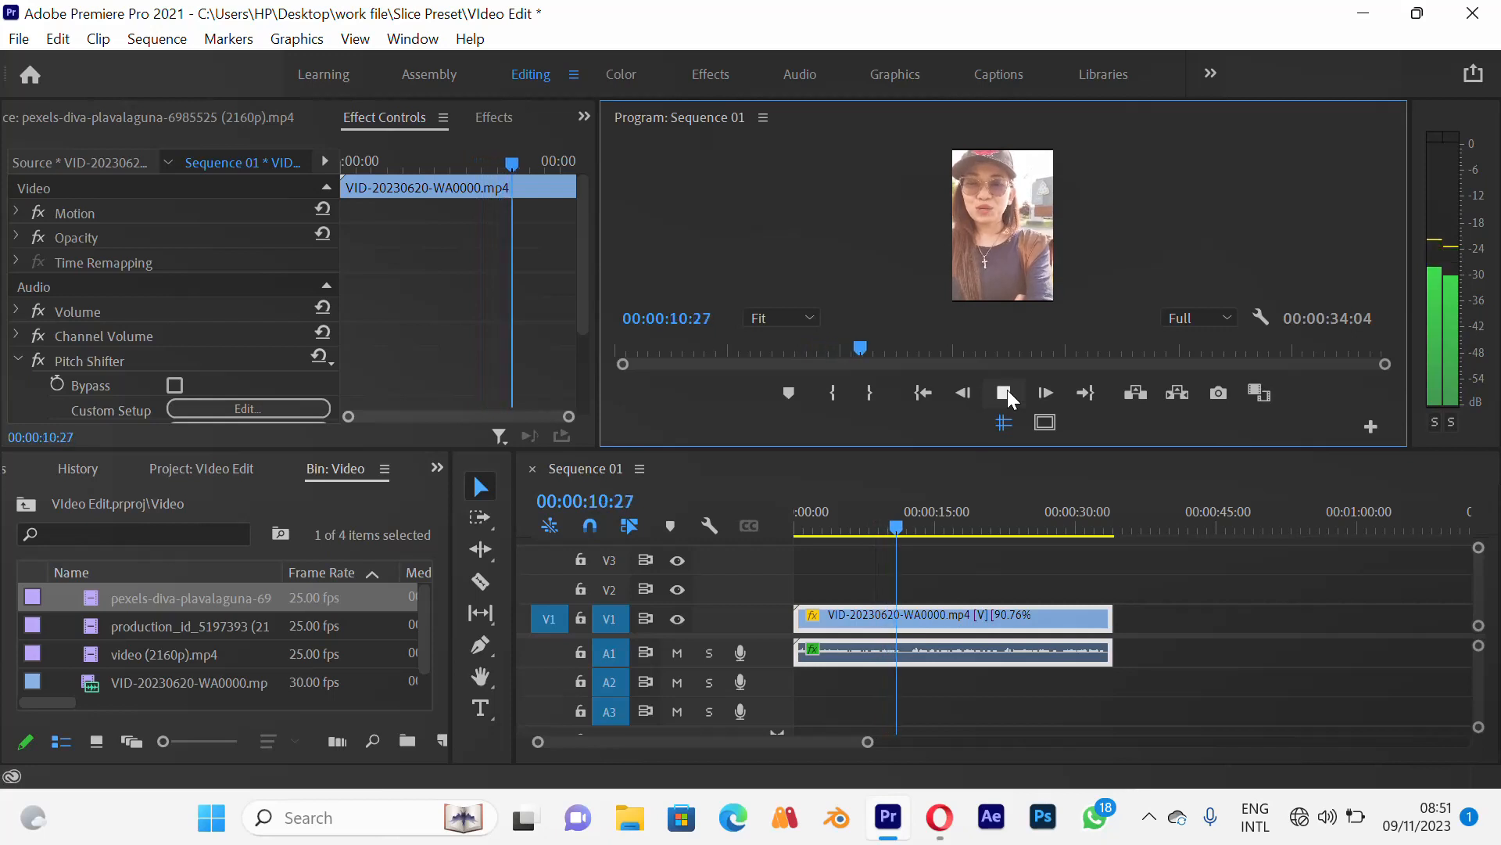
left_click(1006, 392)
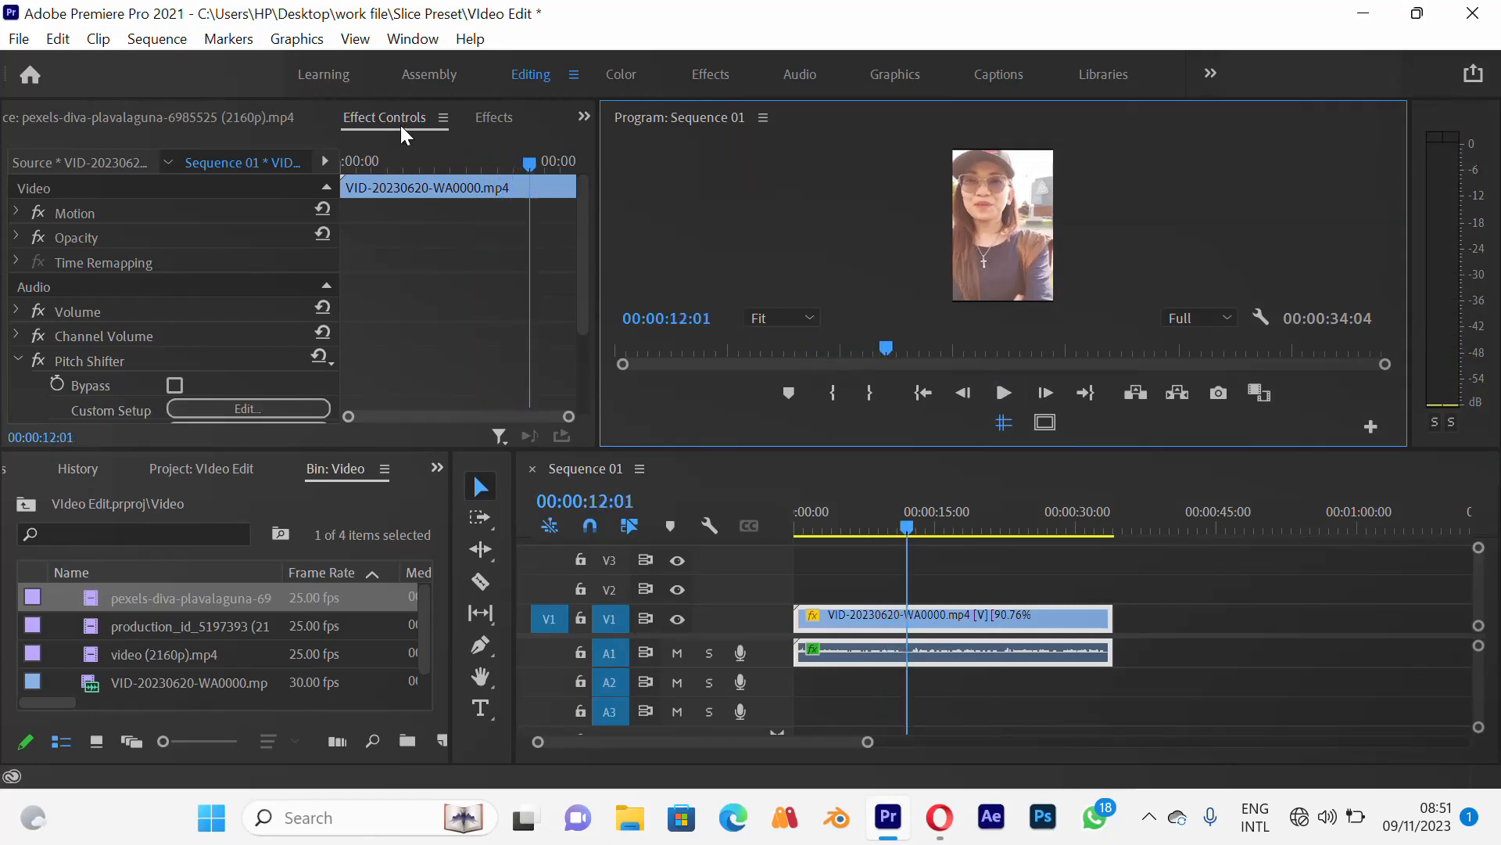
left_click(185, 412)
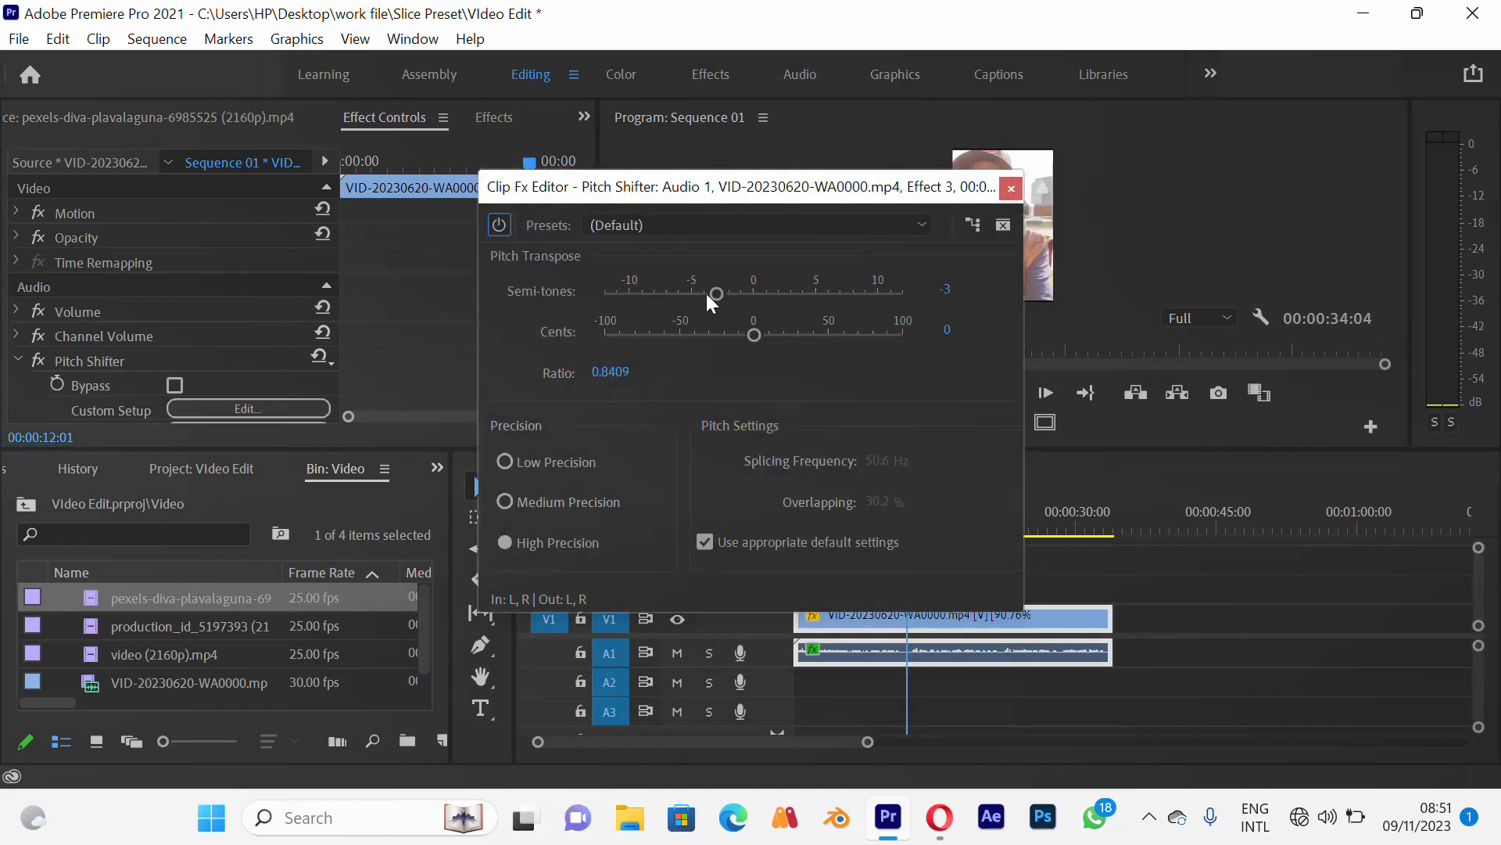
left_click_drag(711, 289, 783, 286)
left_click_drag(838, 199, 567, 161)
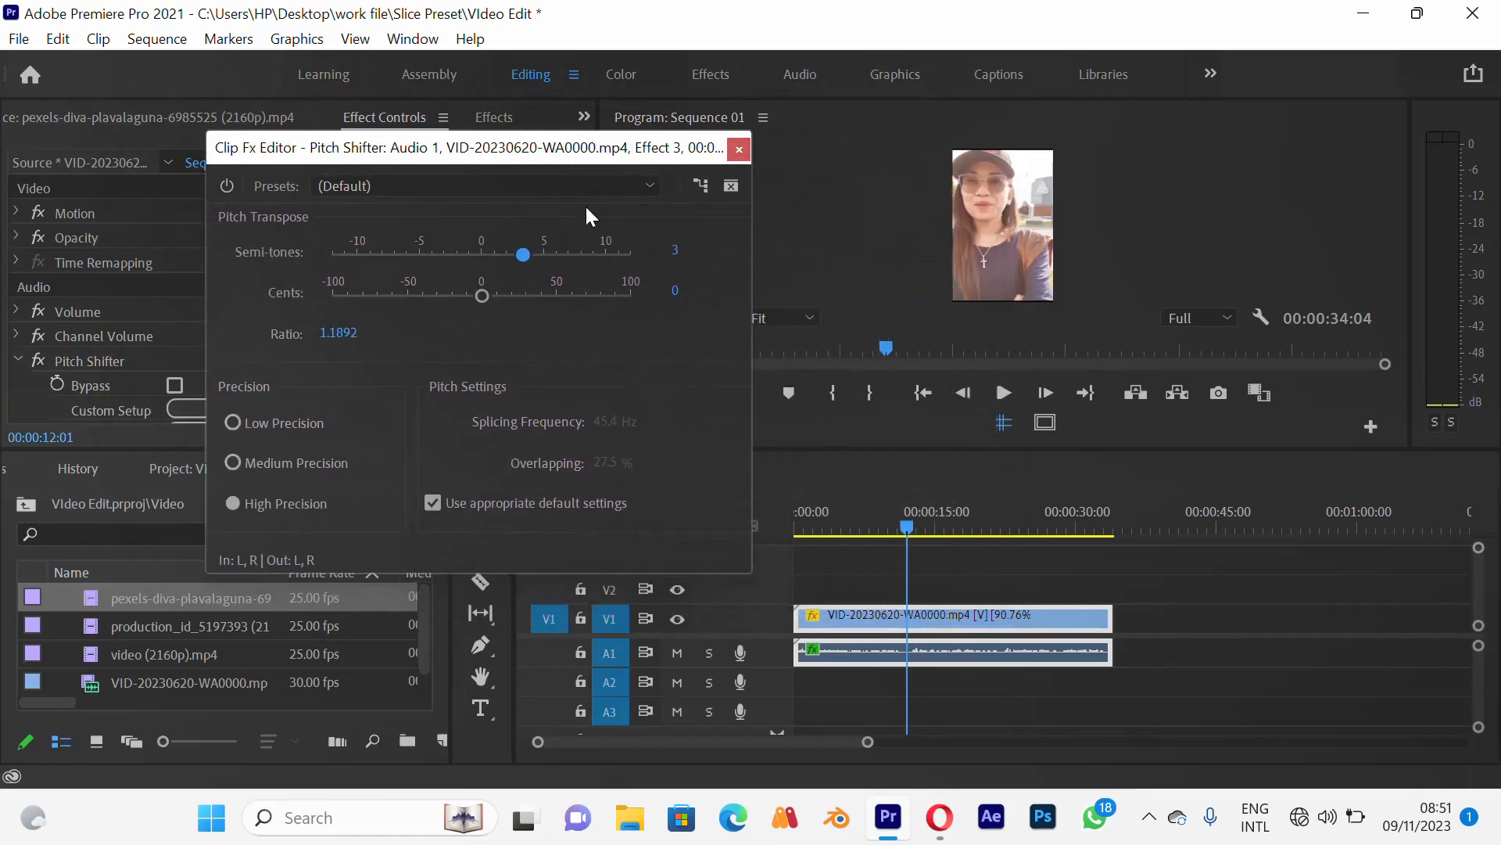
left_click(1005, 393)
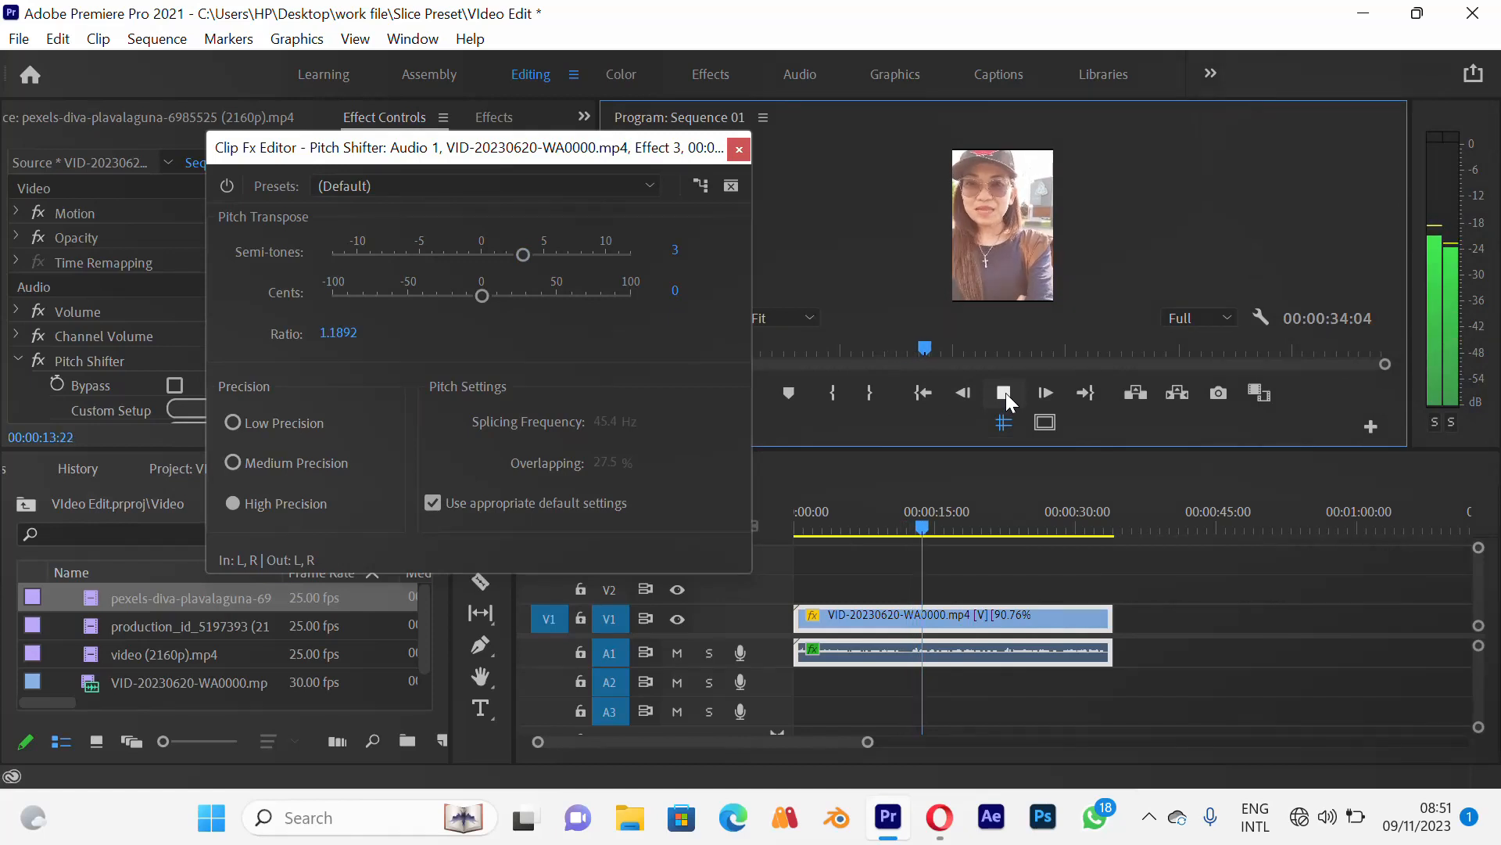
left_click(1004, 394)
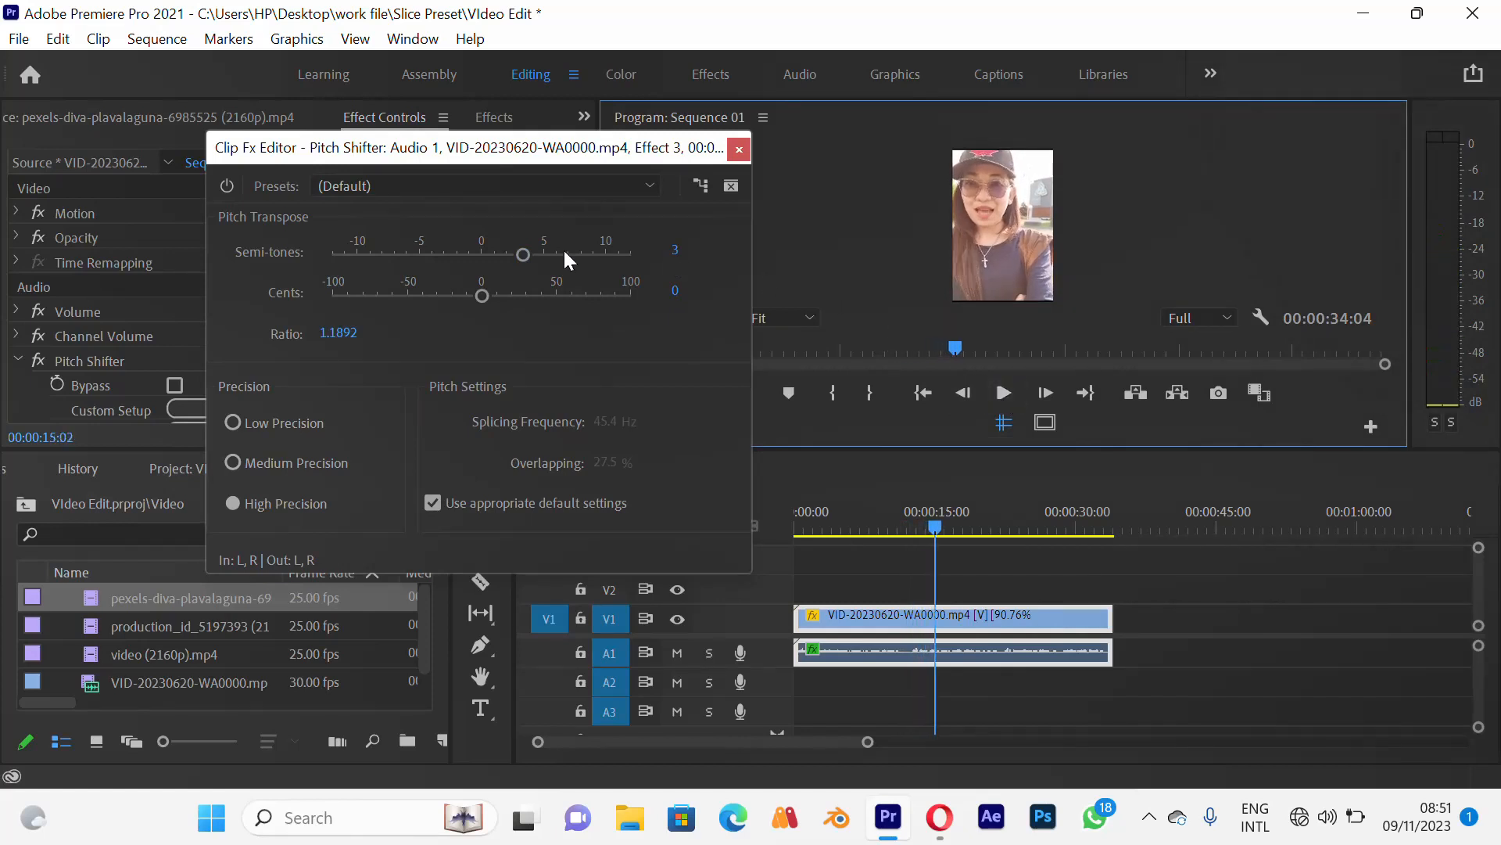
Lower the Pitch Shifter's Semi-tones to 2, play the clip up to 00:00:23:26, and deselect it
left_click_drag(527, 251, 508, 256)
left_click(1014, 393)
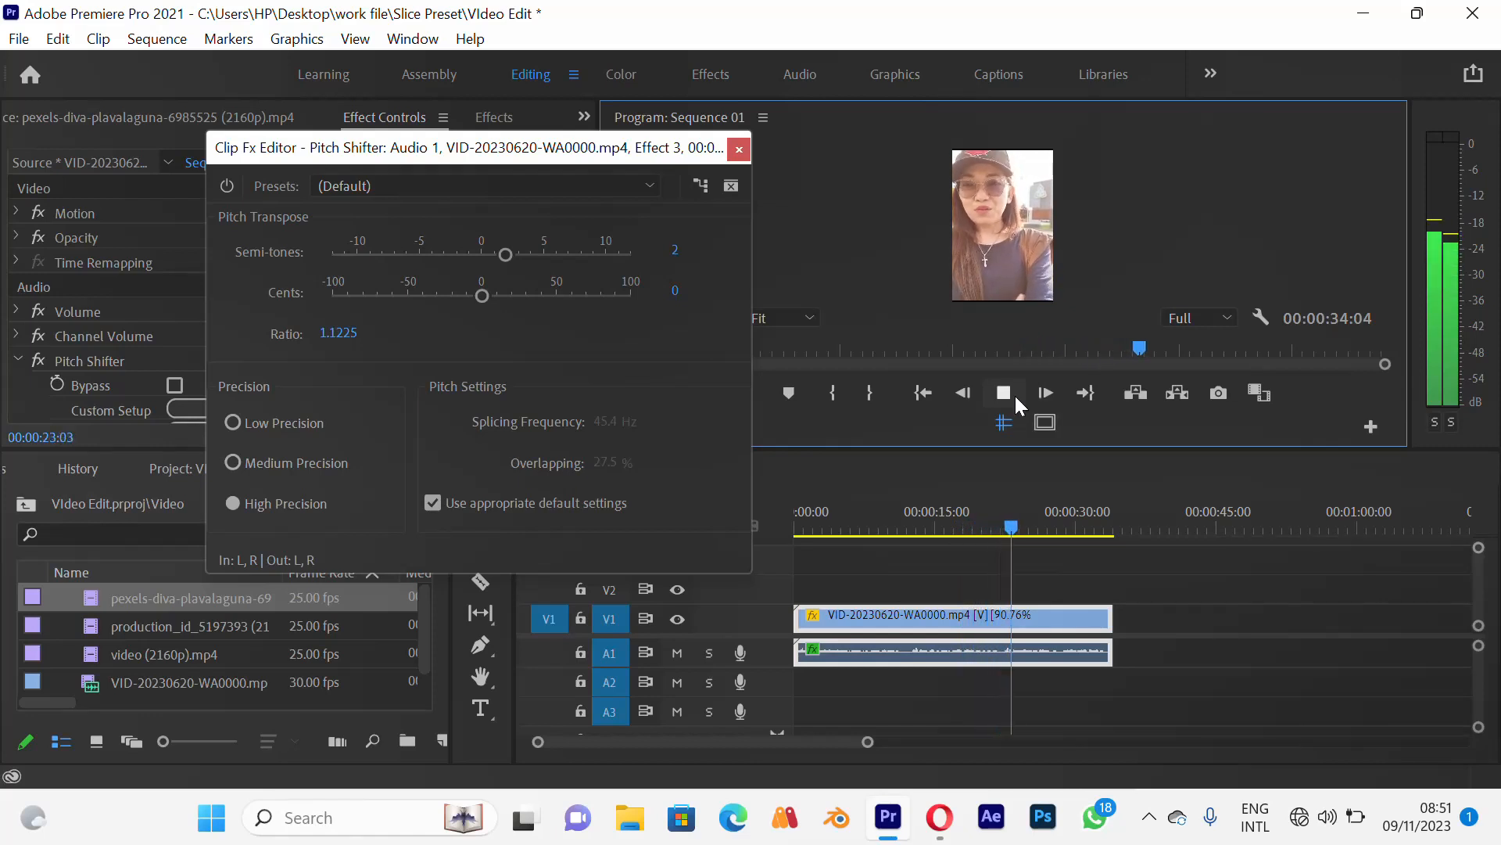
left_click(1008, 394)
left_click(1126, 580)
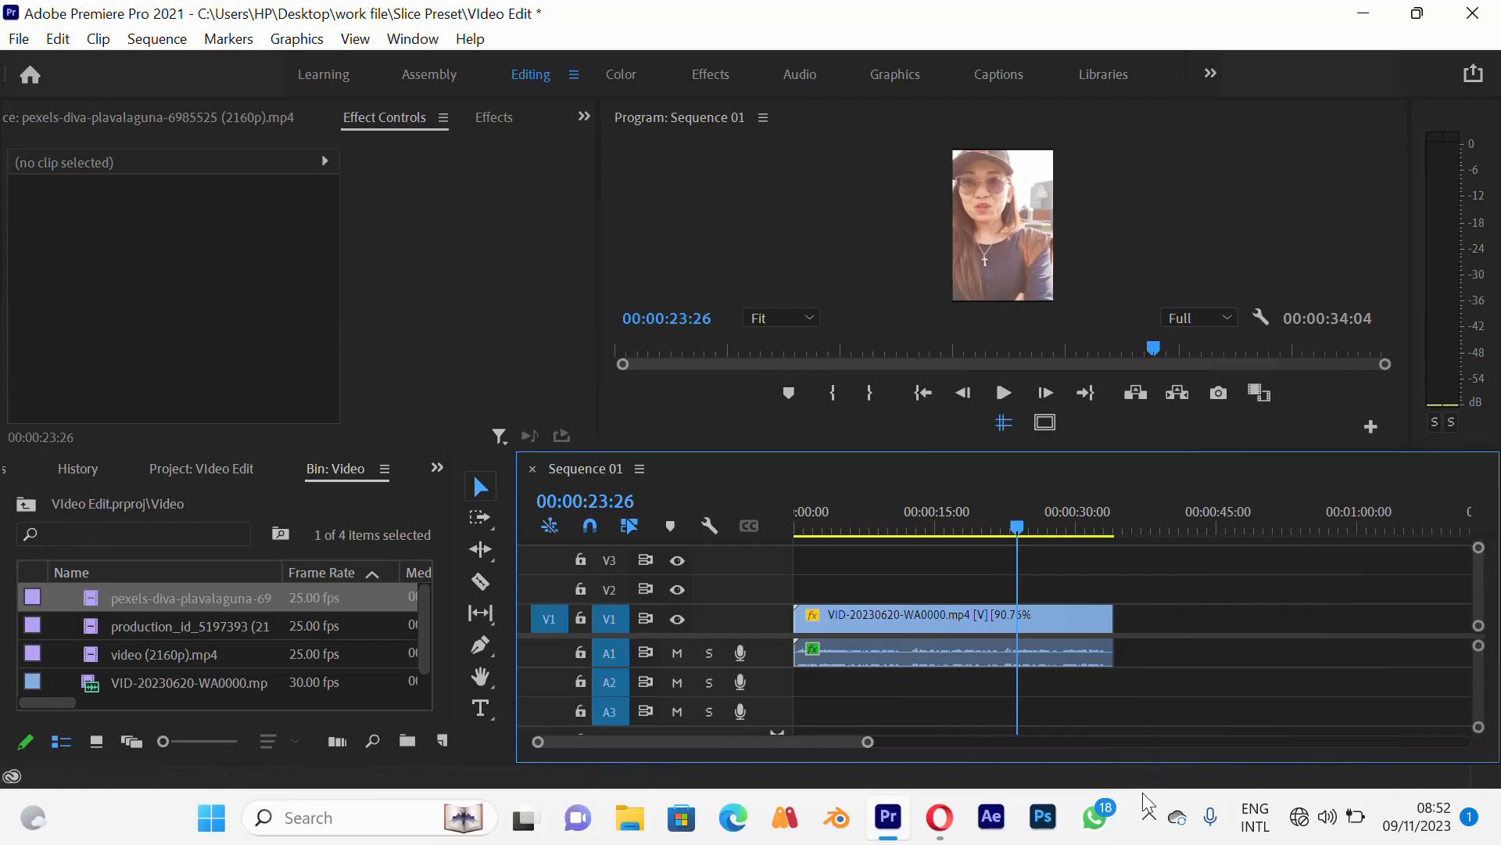
left_click(1148, 818)
left_click(1152, 745)
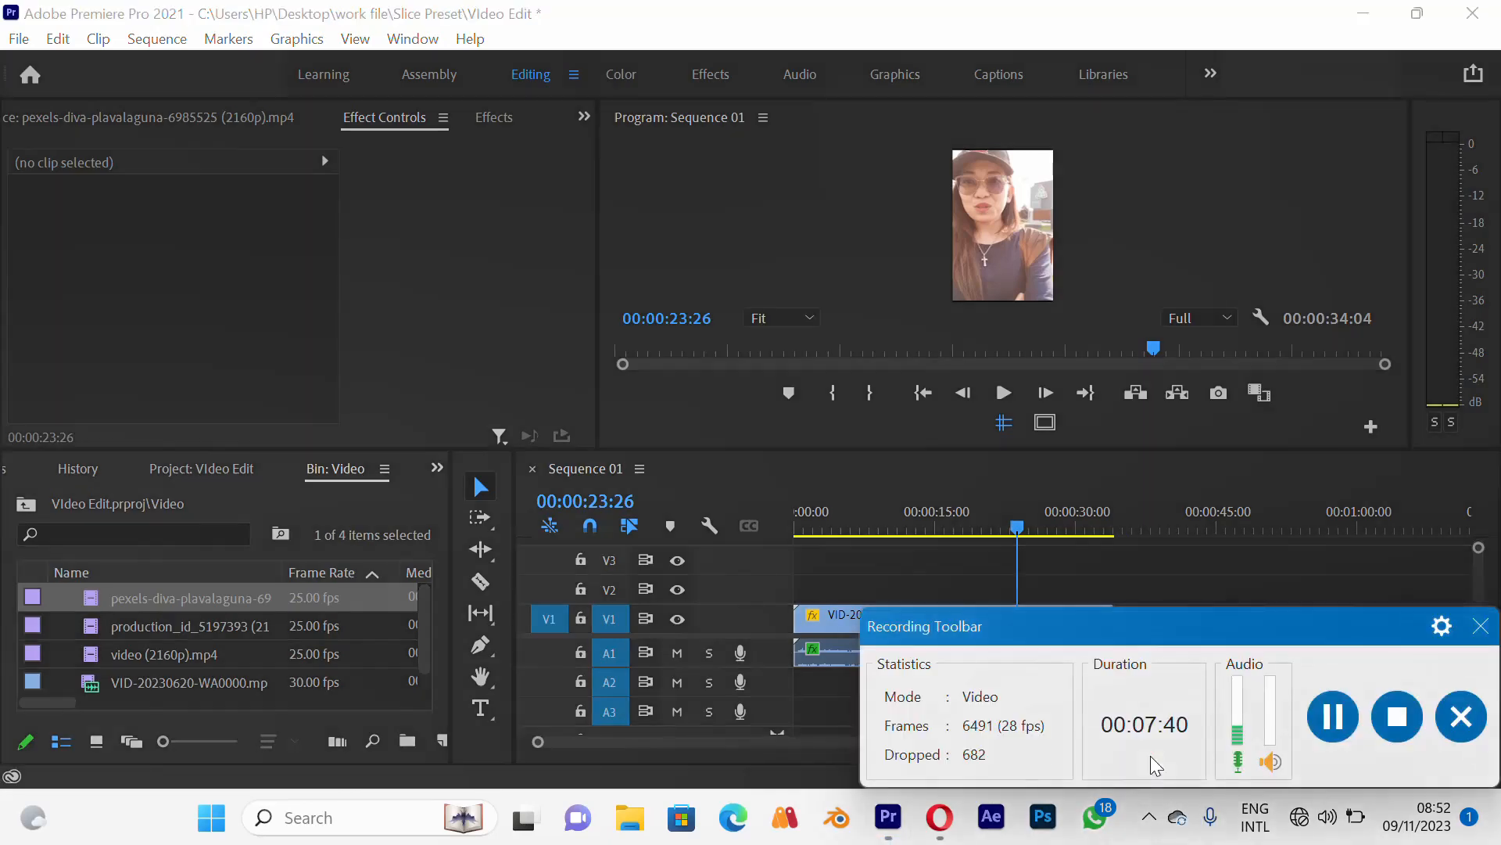
left_click(1332, 716)
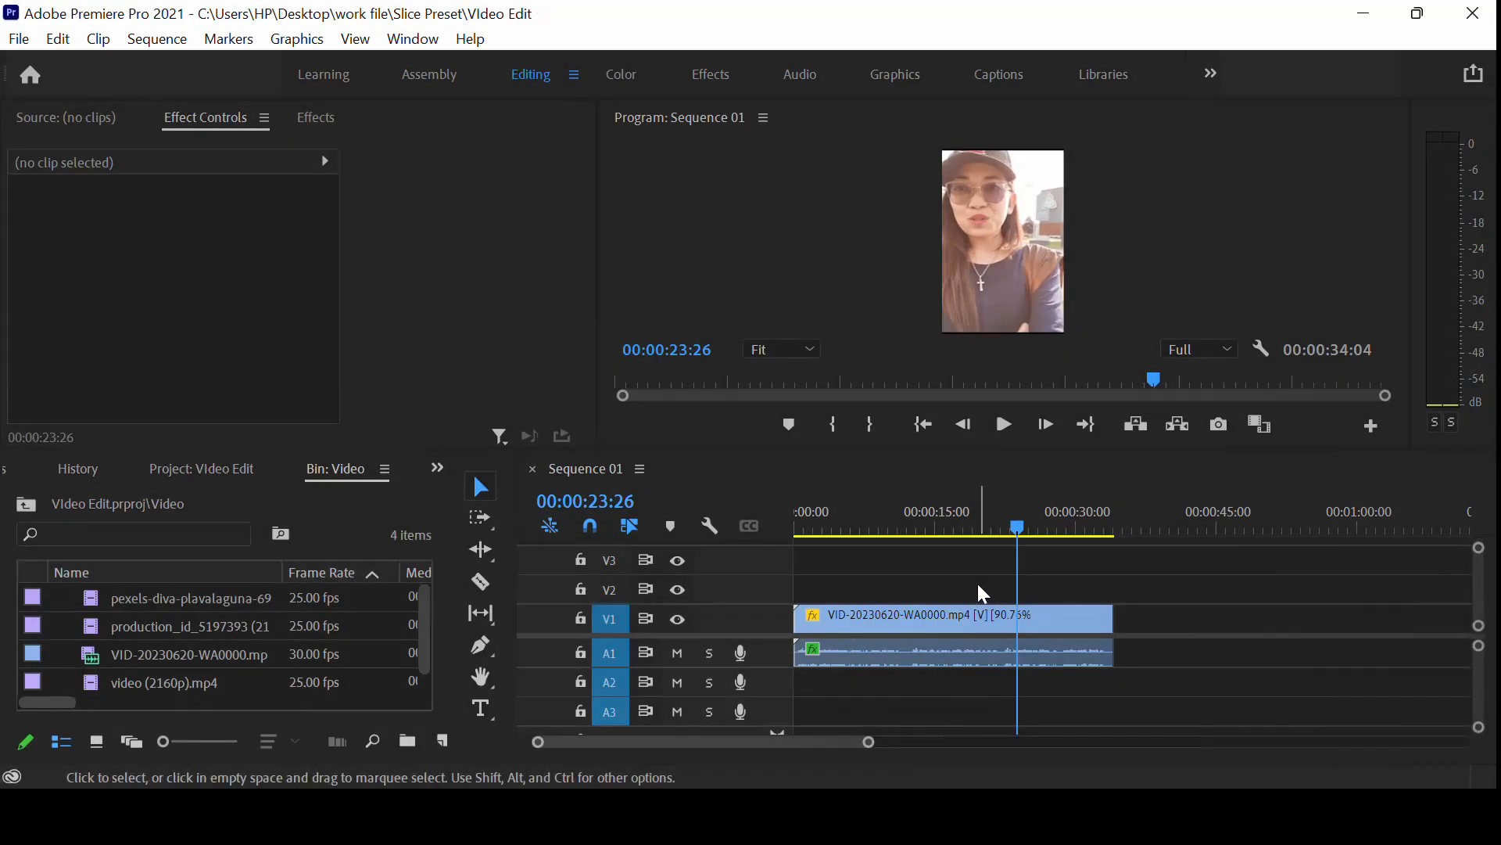
Scrub the sequence to 00:00:20:00, open the clip's Pitch Shifter editor, and close it without changing anything
left_click(978, 583)
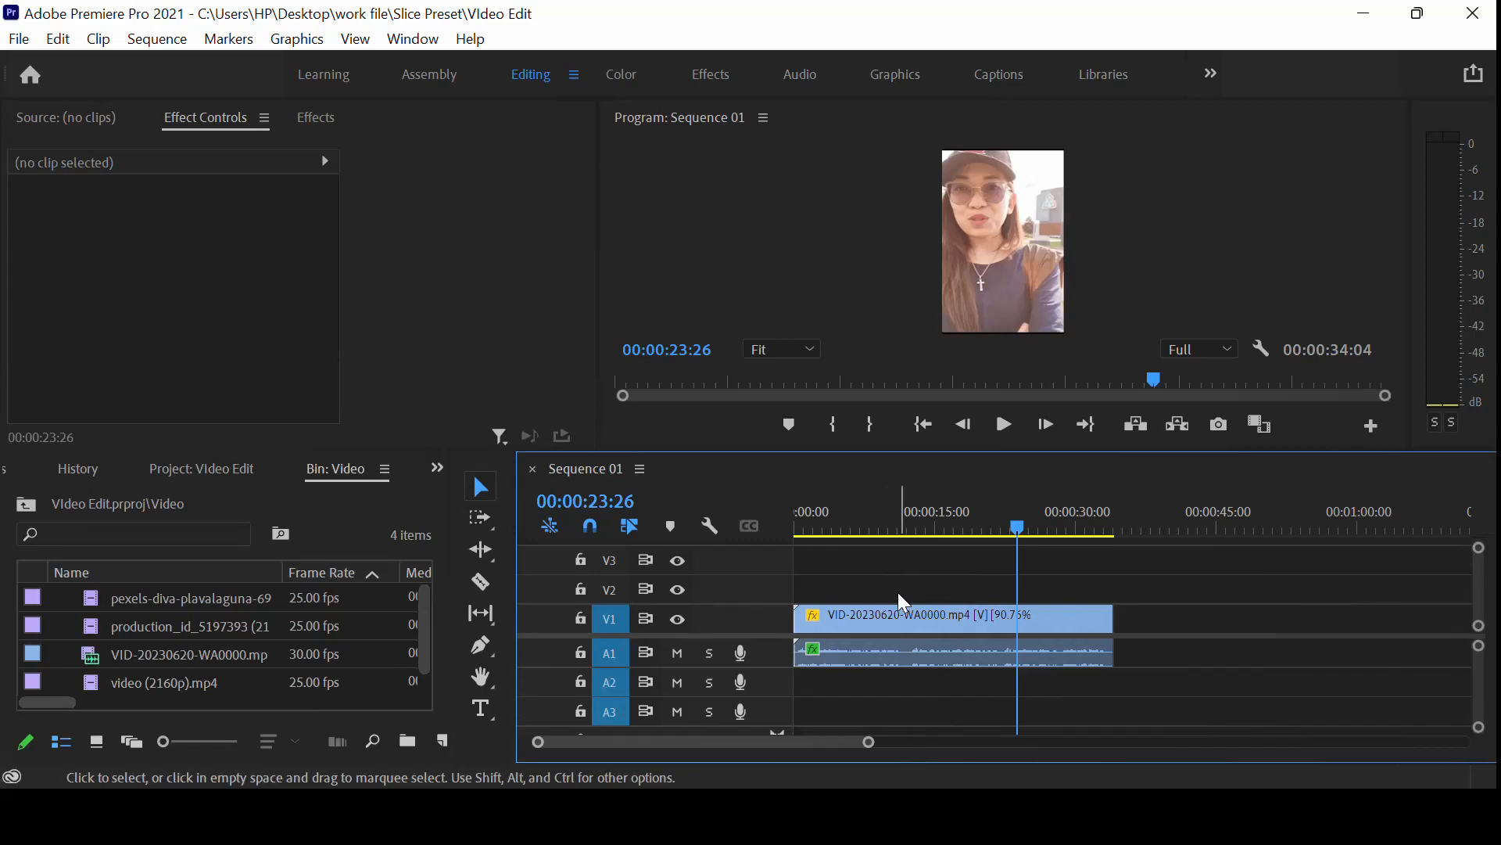
left_click(857, 529)
left_click_drag(840, 535, 986, 599)
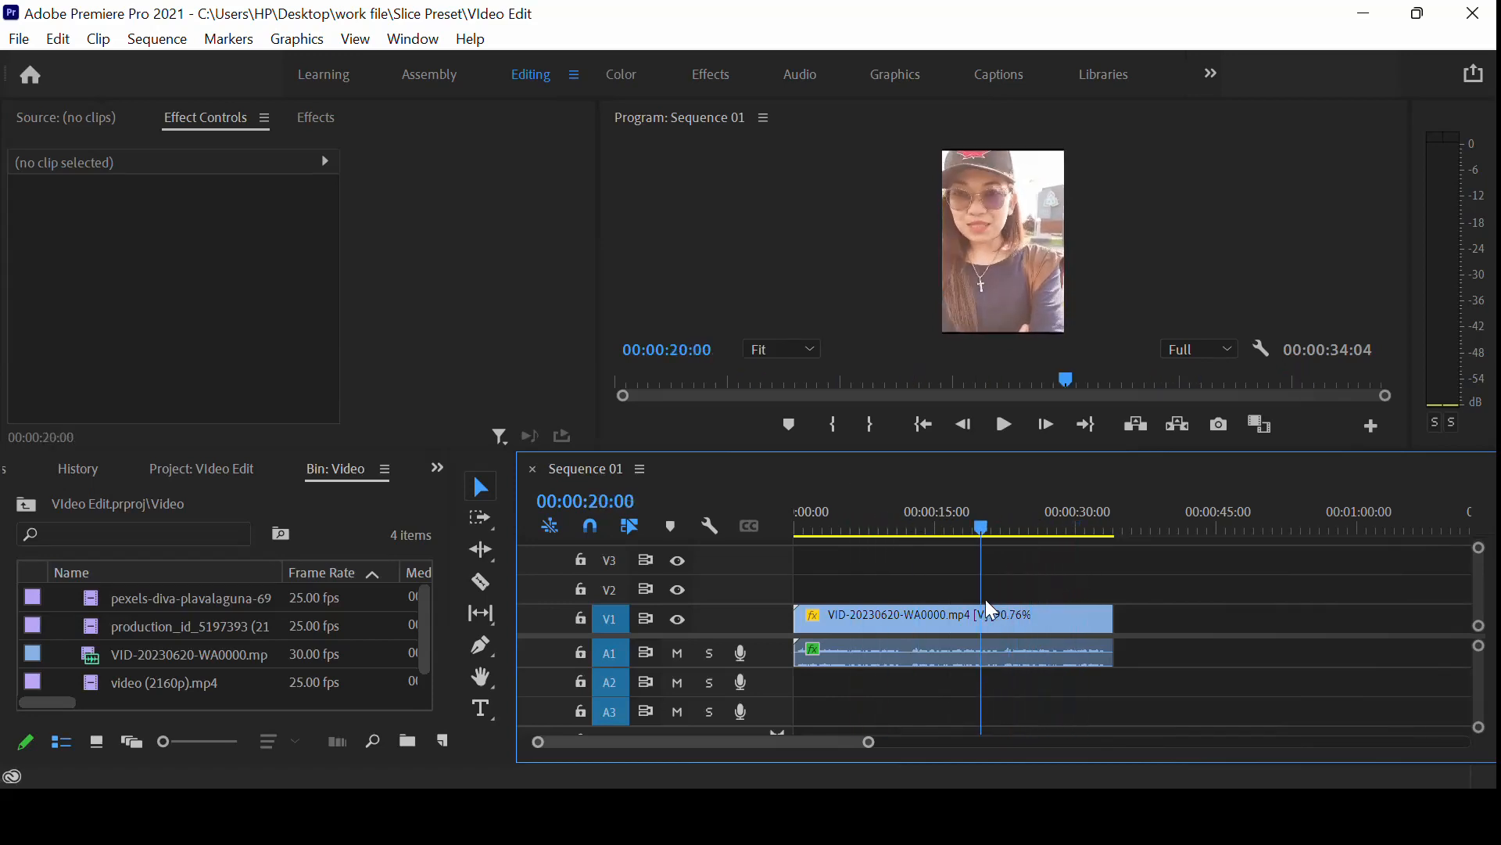
double_click(987, 654)
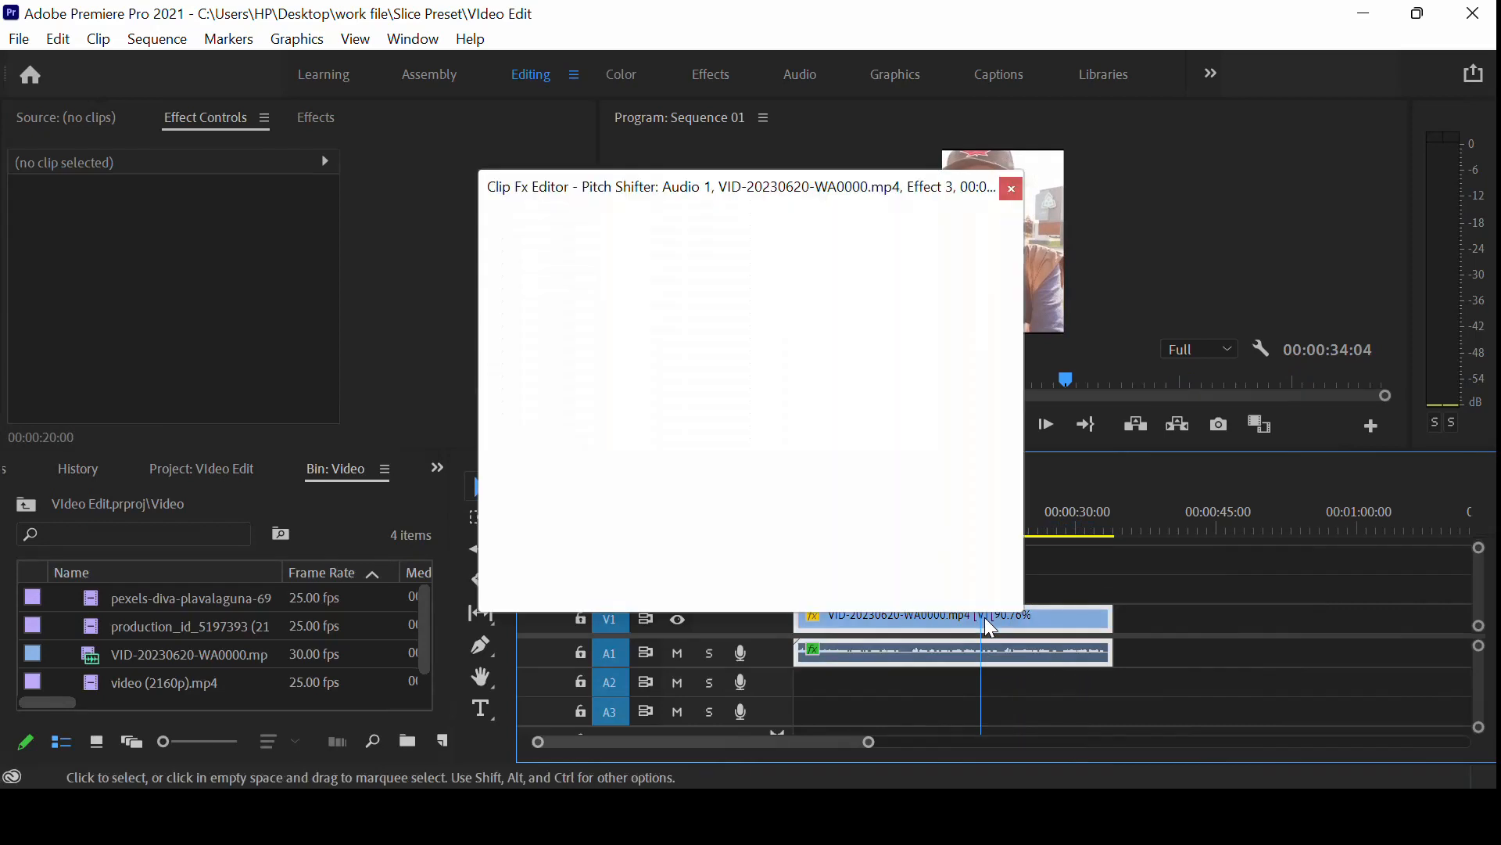
left_click(1016, 186)
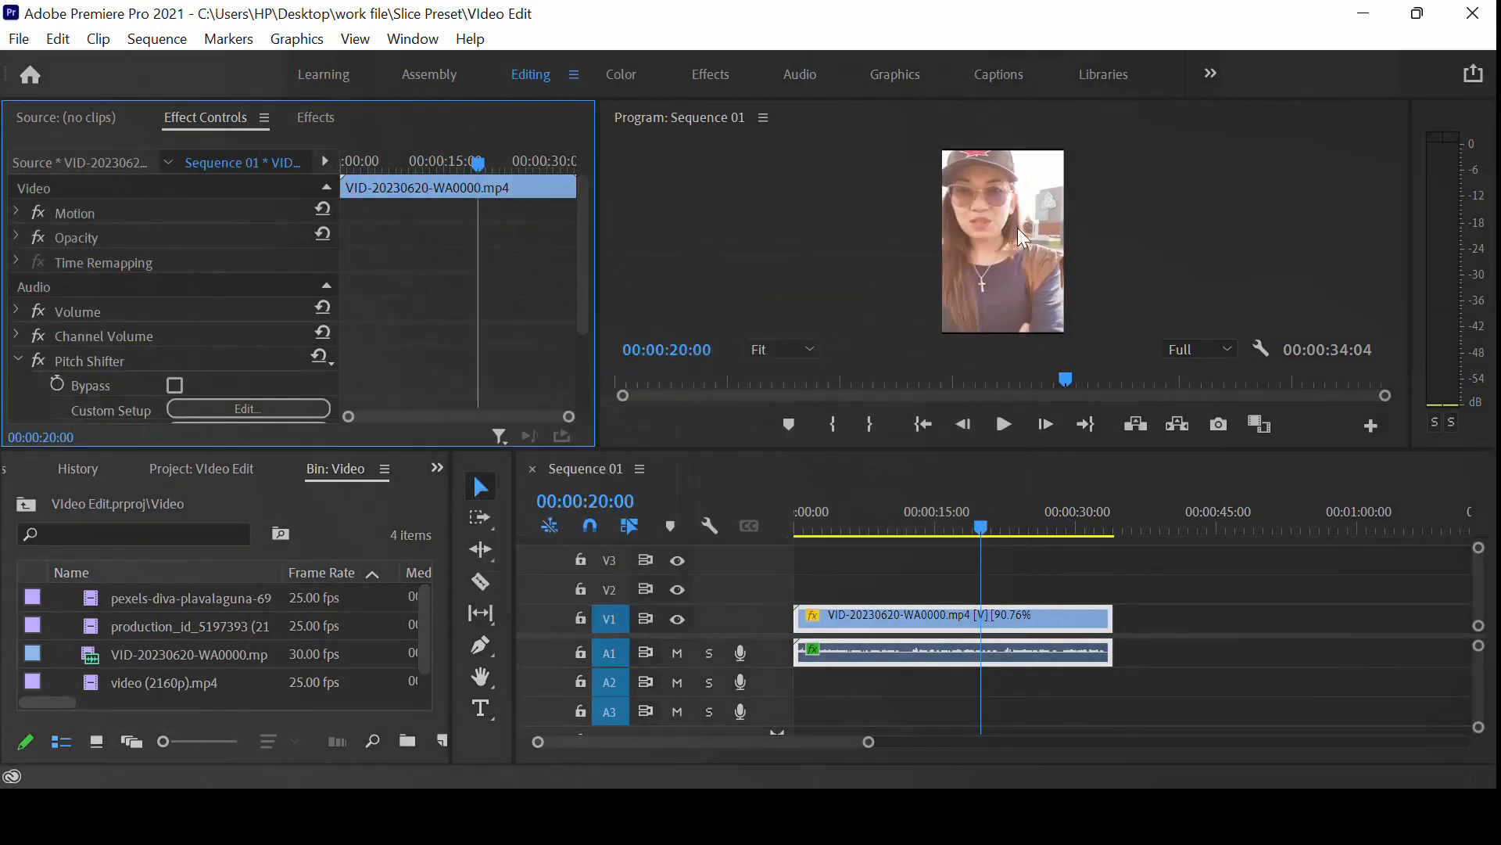
left_click(893, 579)
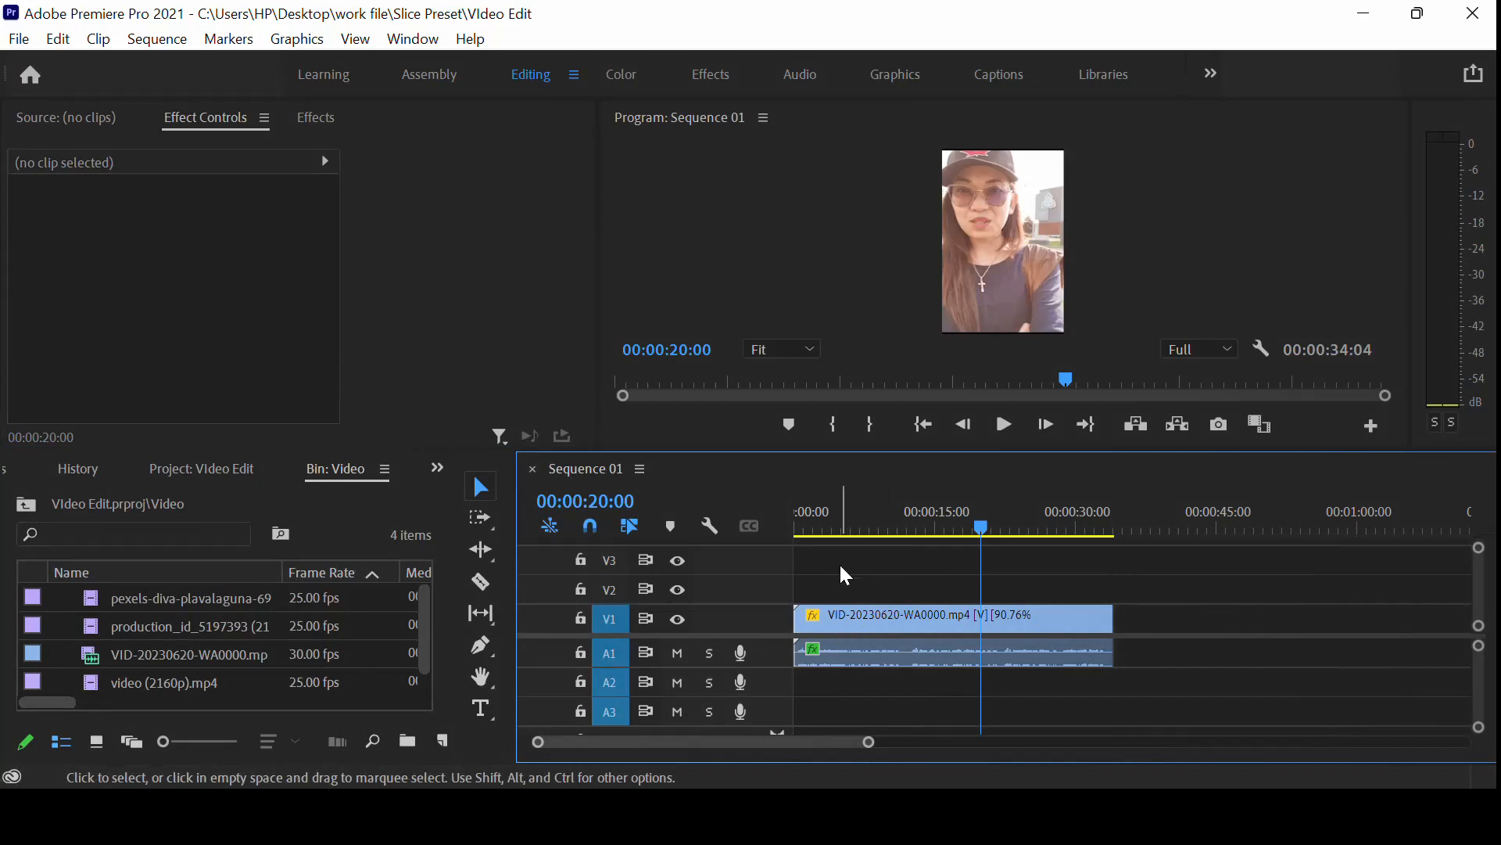
Return the playhead to the sequence start and play to 00:00:02:11 to check the audio
left_click_drag(864, 530, 792, 532)
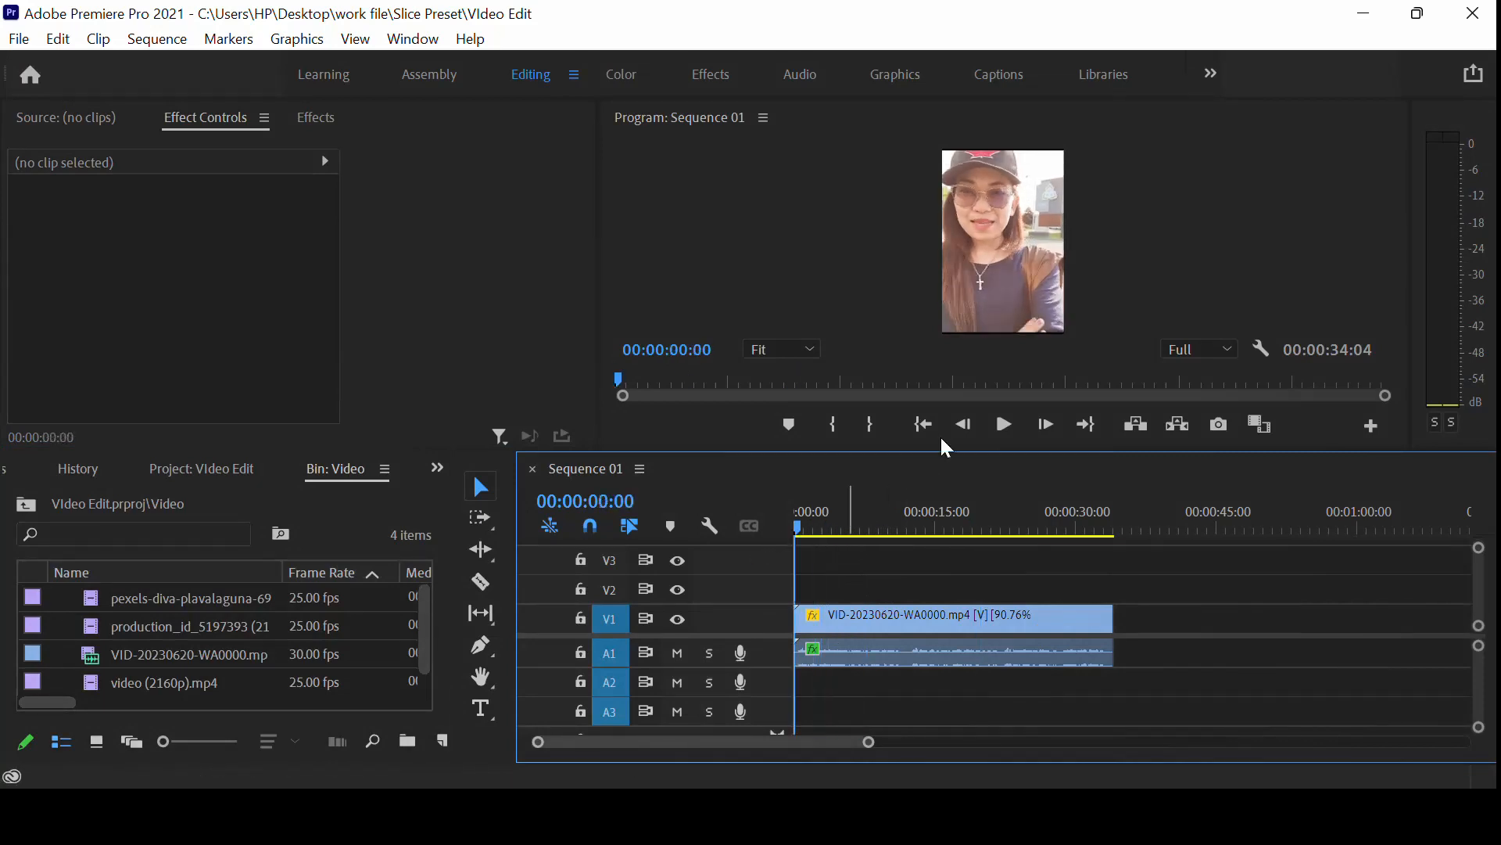
left_click(1005, 426)
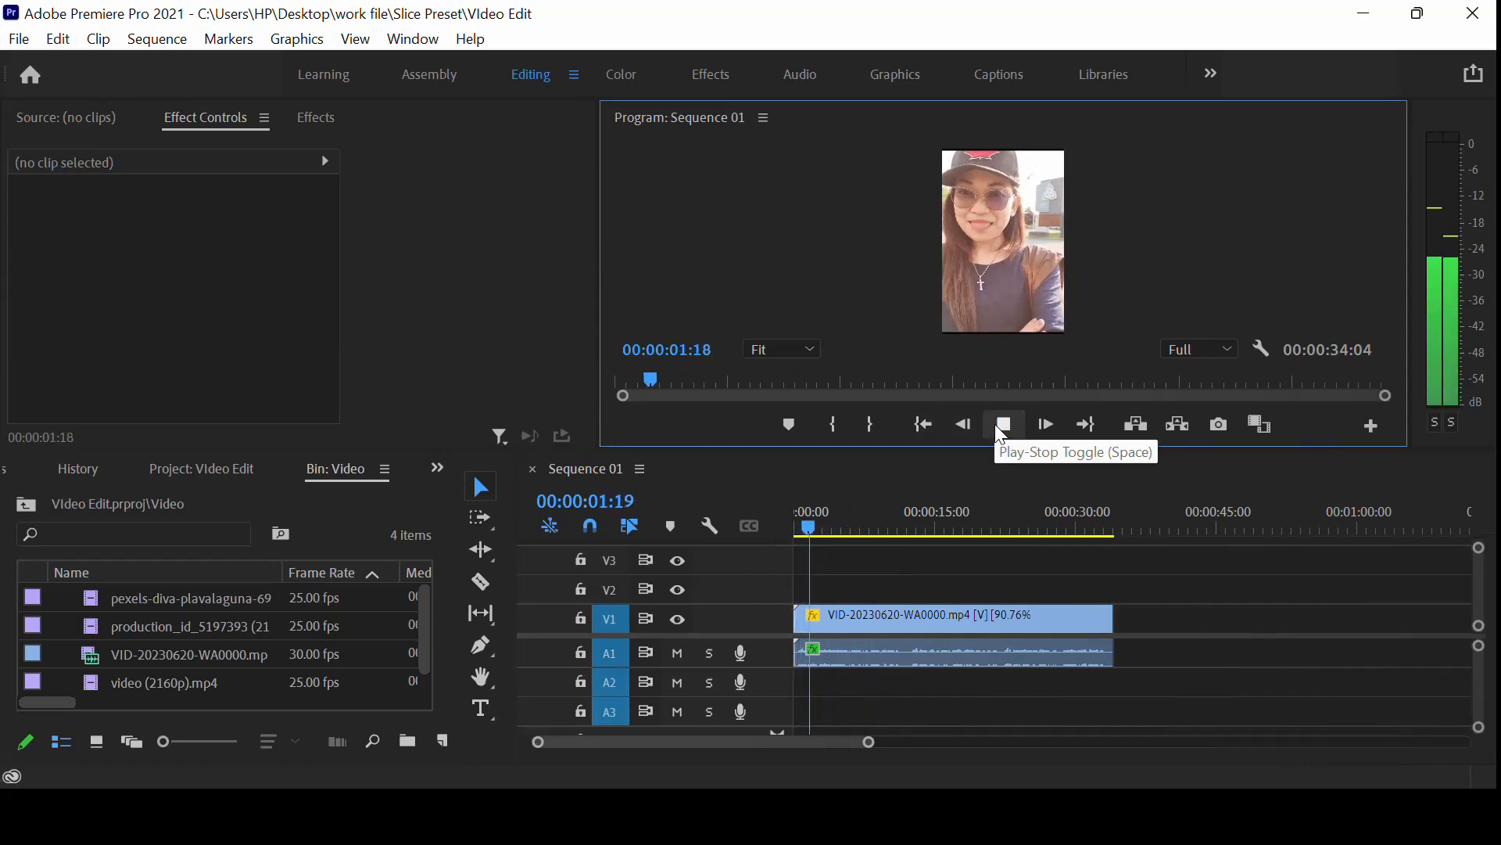
left_click(1004, 428)
Delete the Pitch Shifter effect from the clip and play the sequence to 00:00:04:08 to hear its audio
left_click(881, 617)
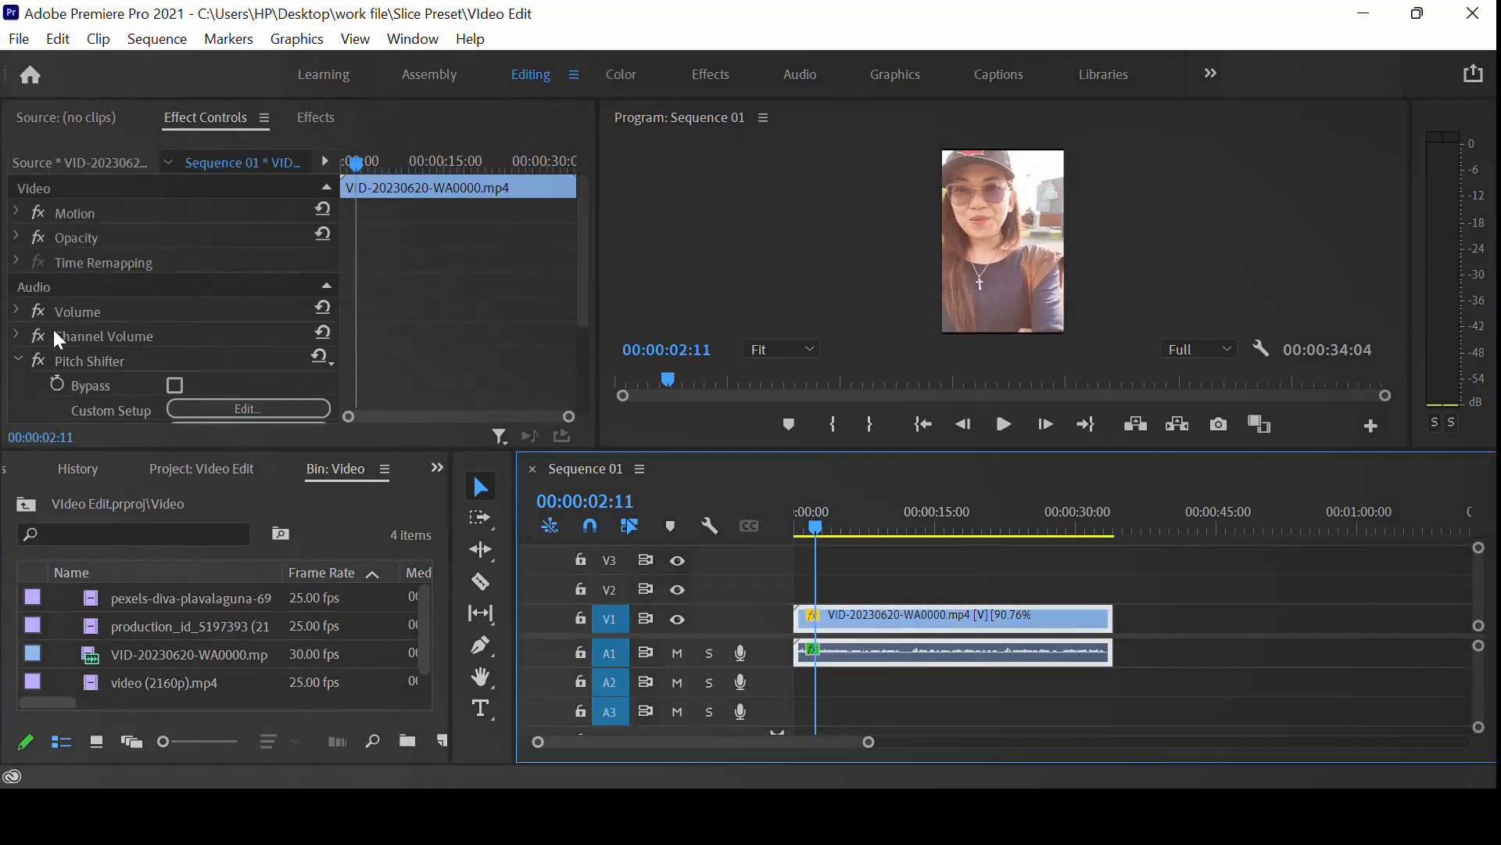
left_click(37, 360)
left_click(18, 360)
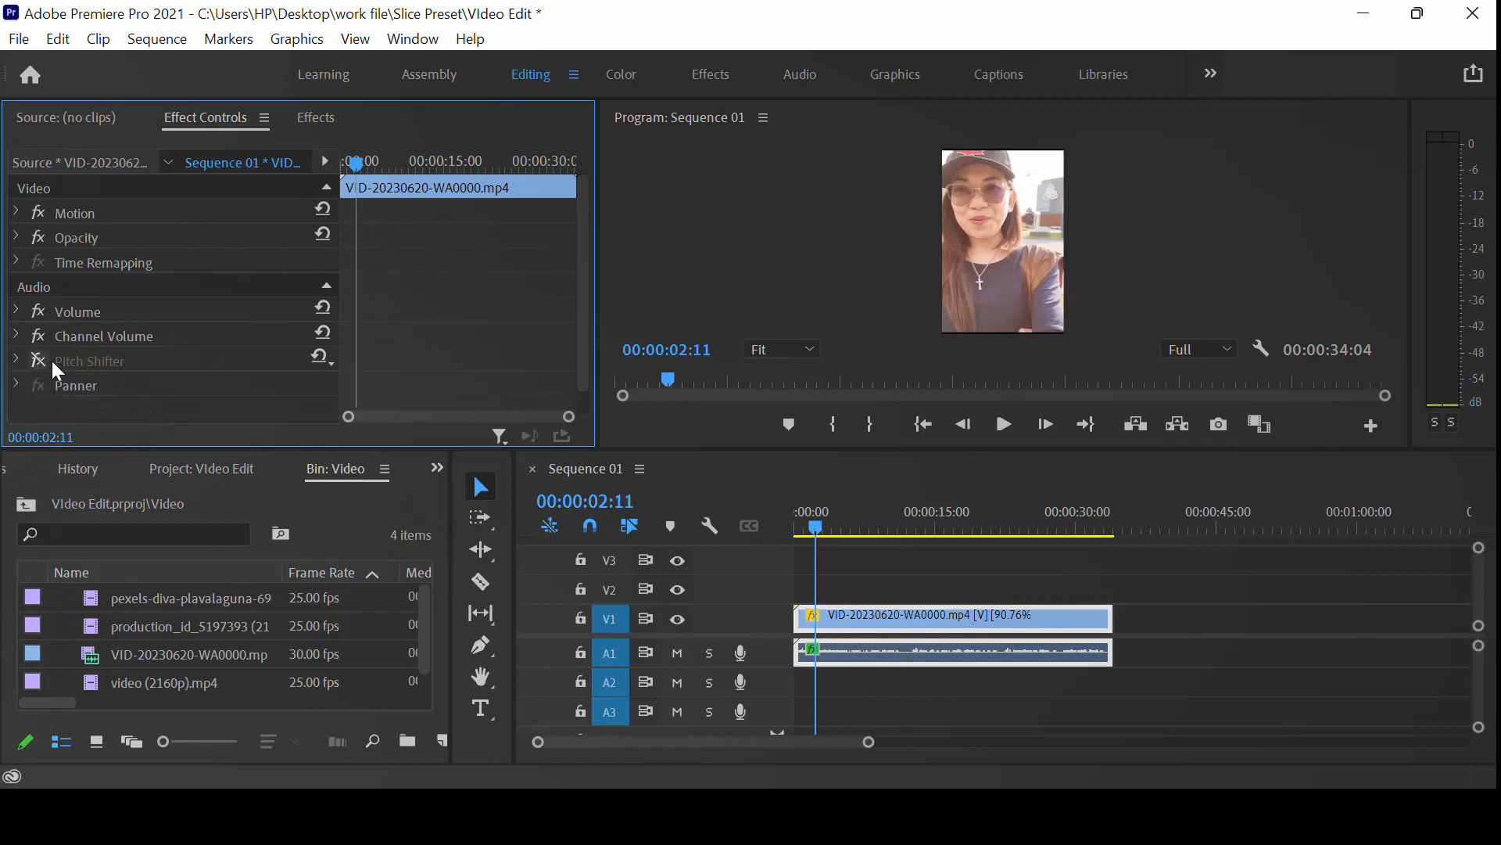
left_click(72, 360)
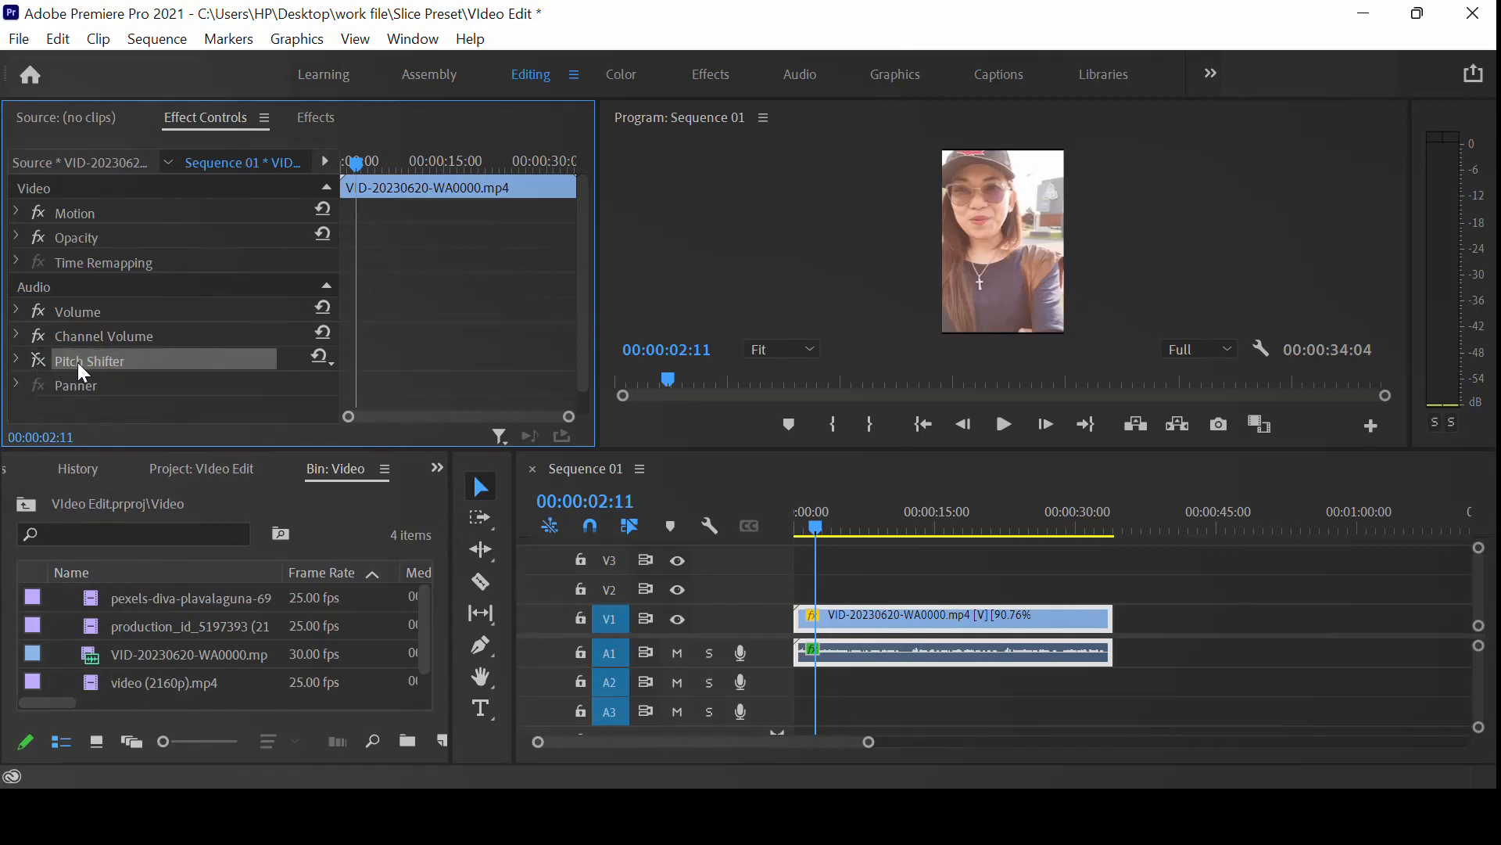
key("Delete")
left_click(908, 582)
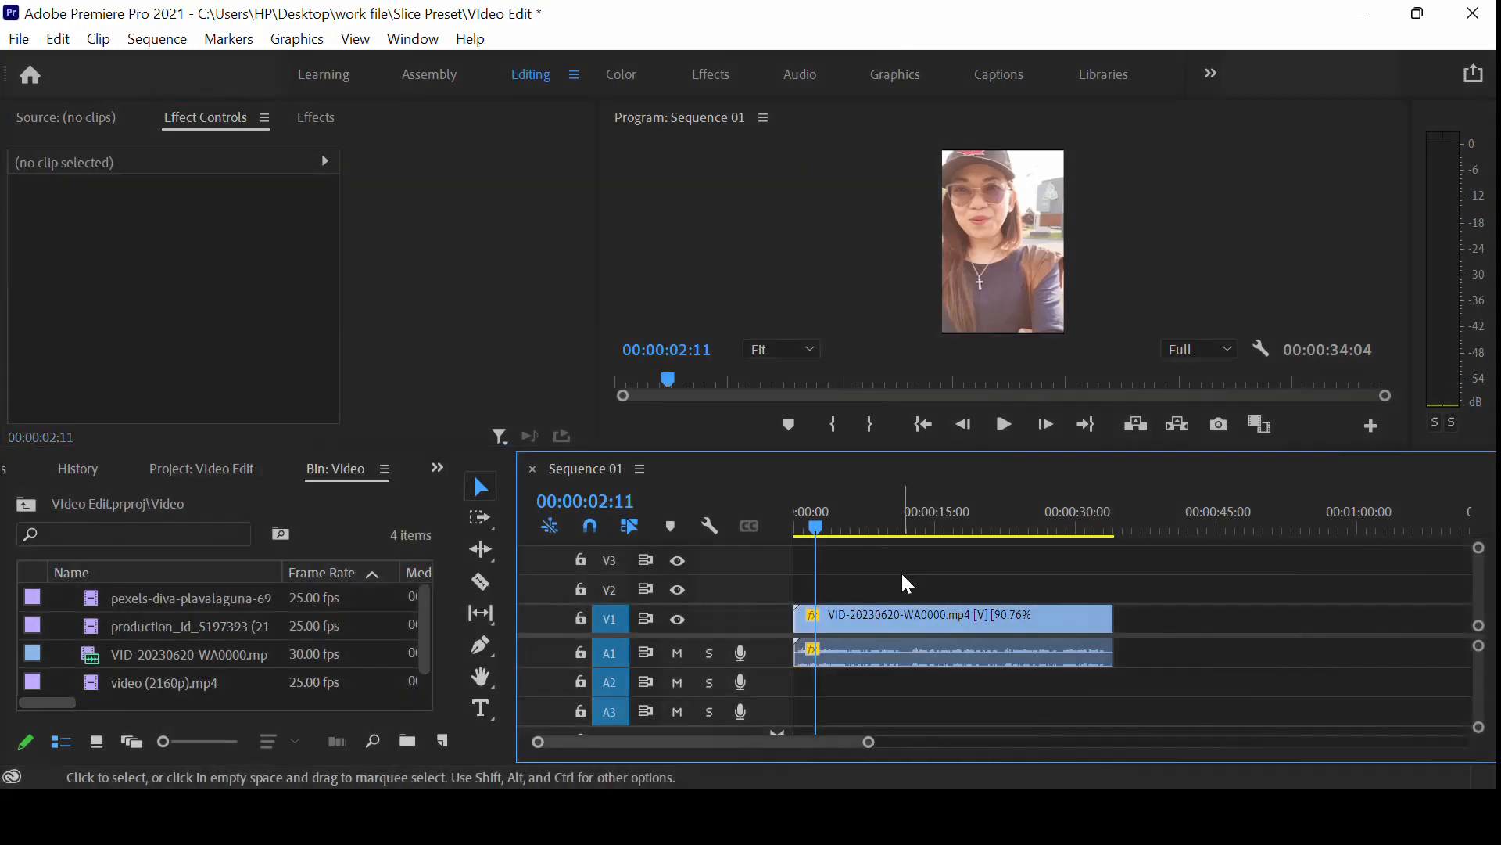
key("space")
key("space")
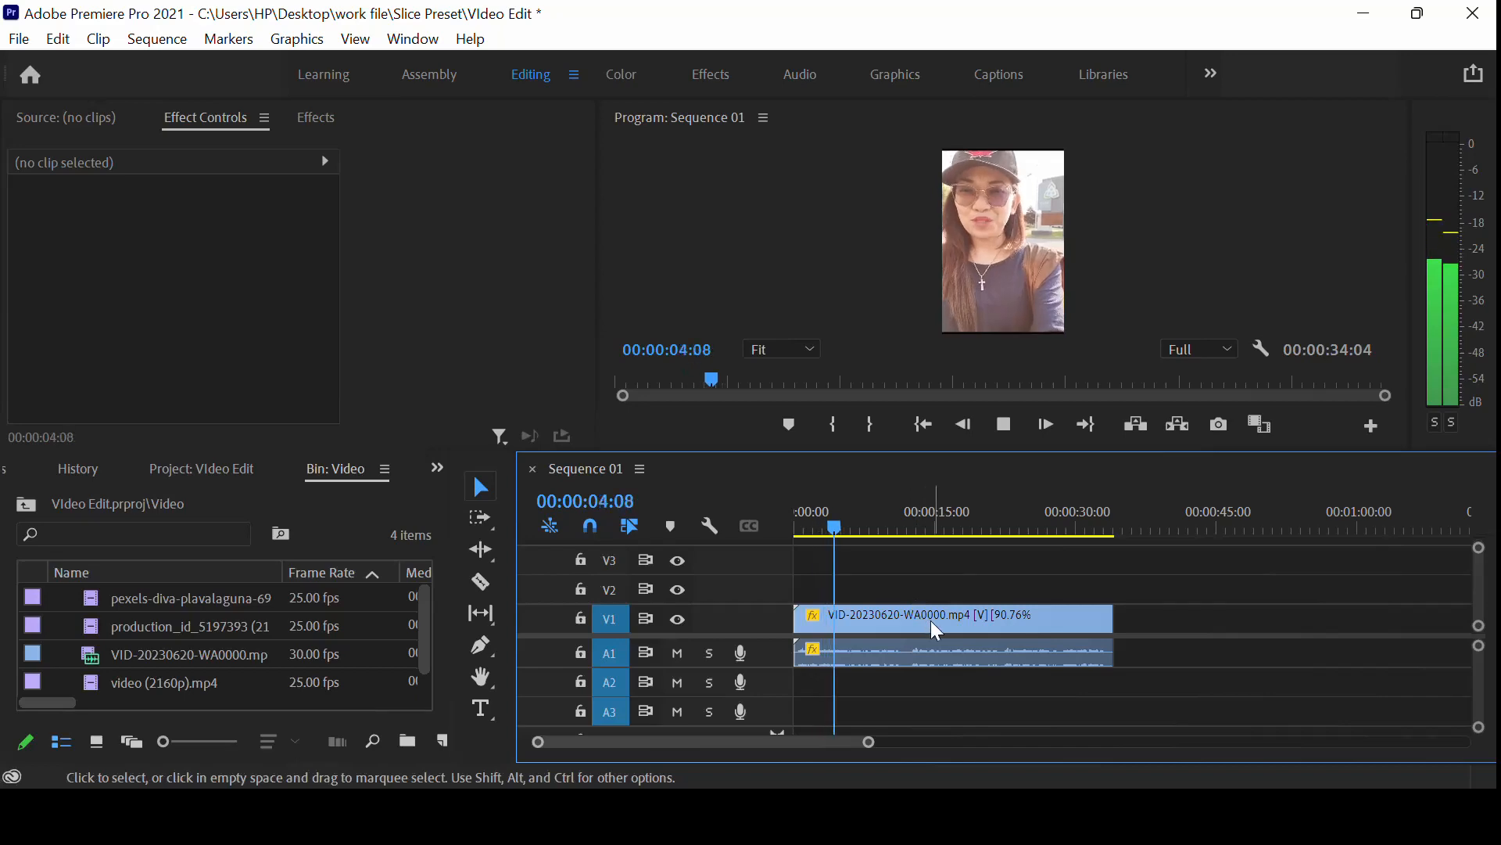
Restore the clip's speed to 100% with Speed/Duration, deselect it, and play a short section to check it
right_click(942, 621)
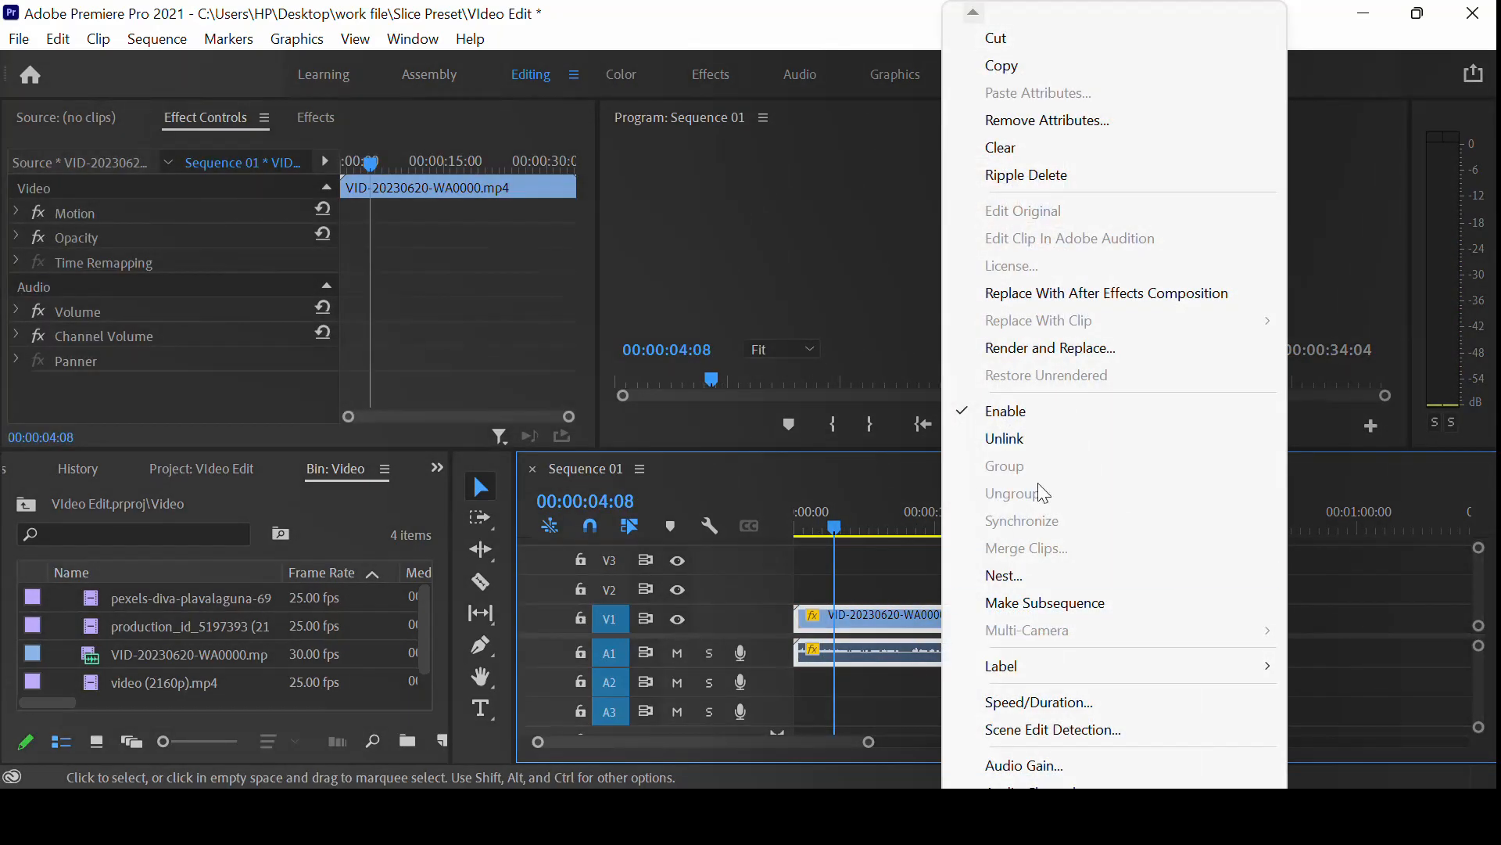
left_click(1066, 704)
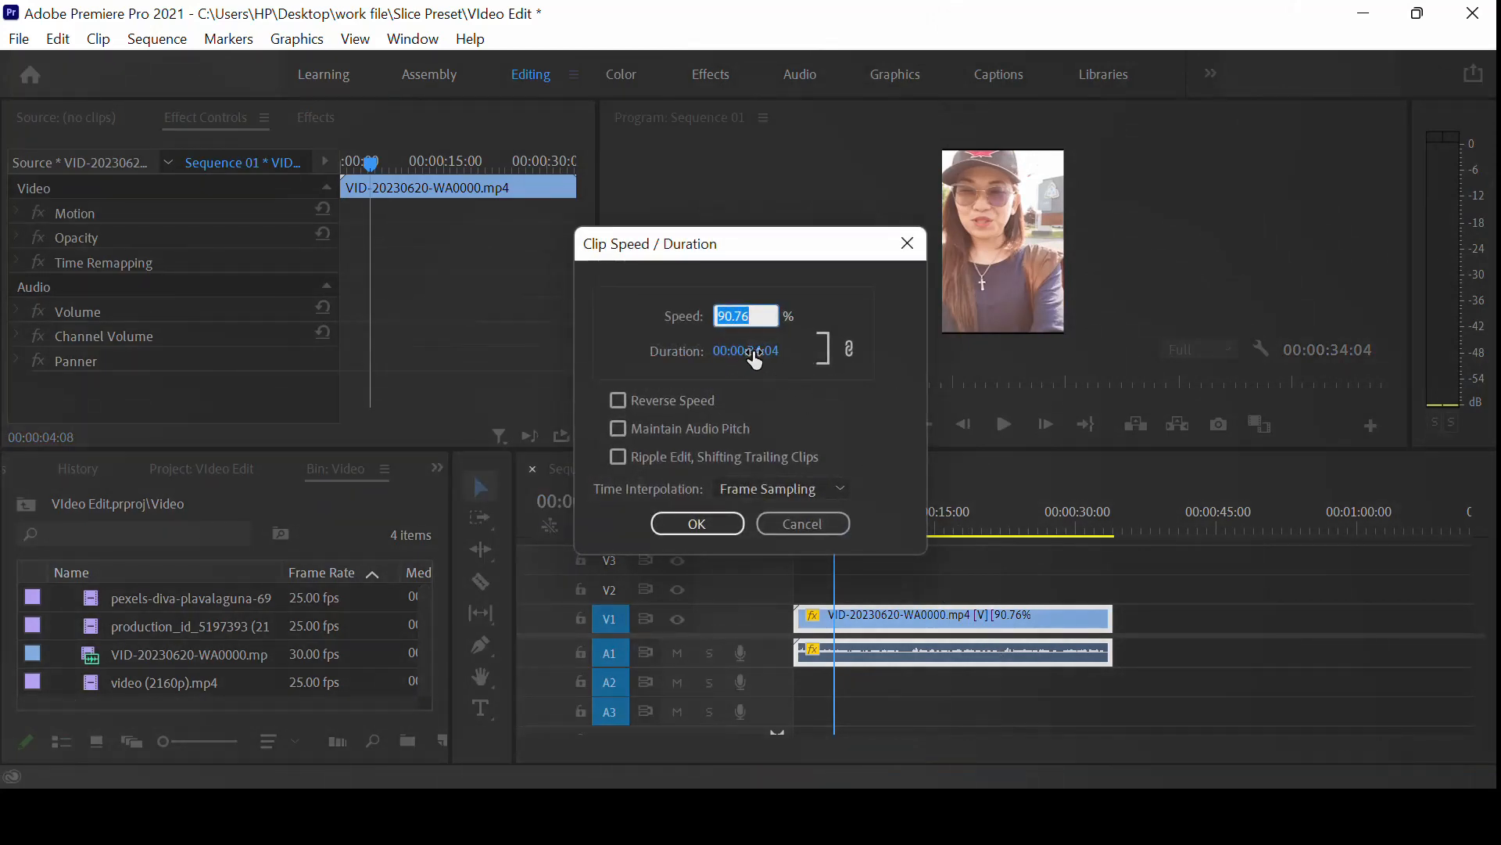
left_click(750, 353)
left_click(764, 350)
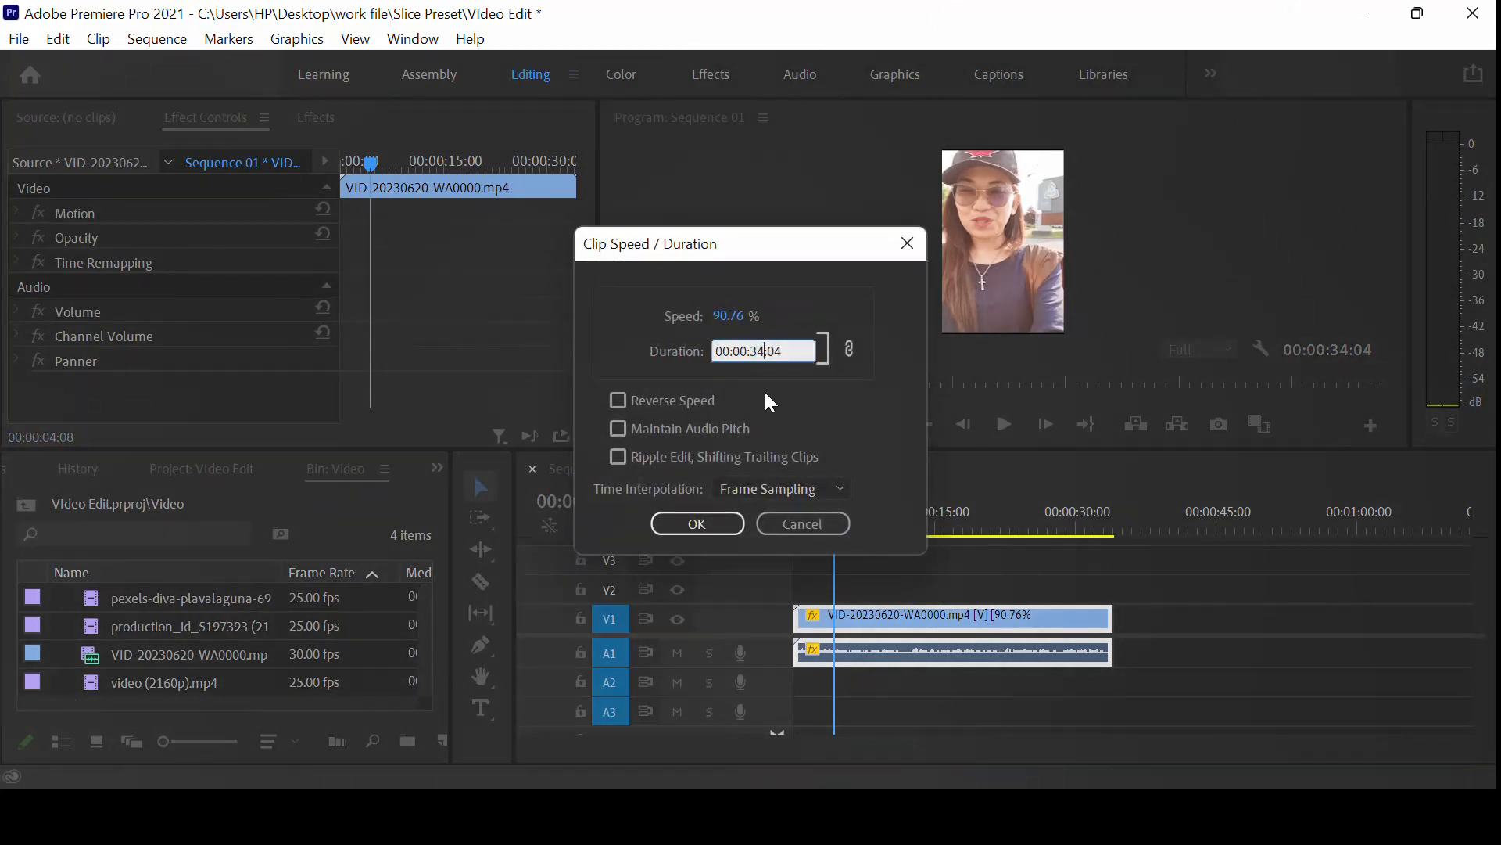
type("1")
left_click(733, 315)
type("100")
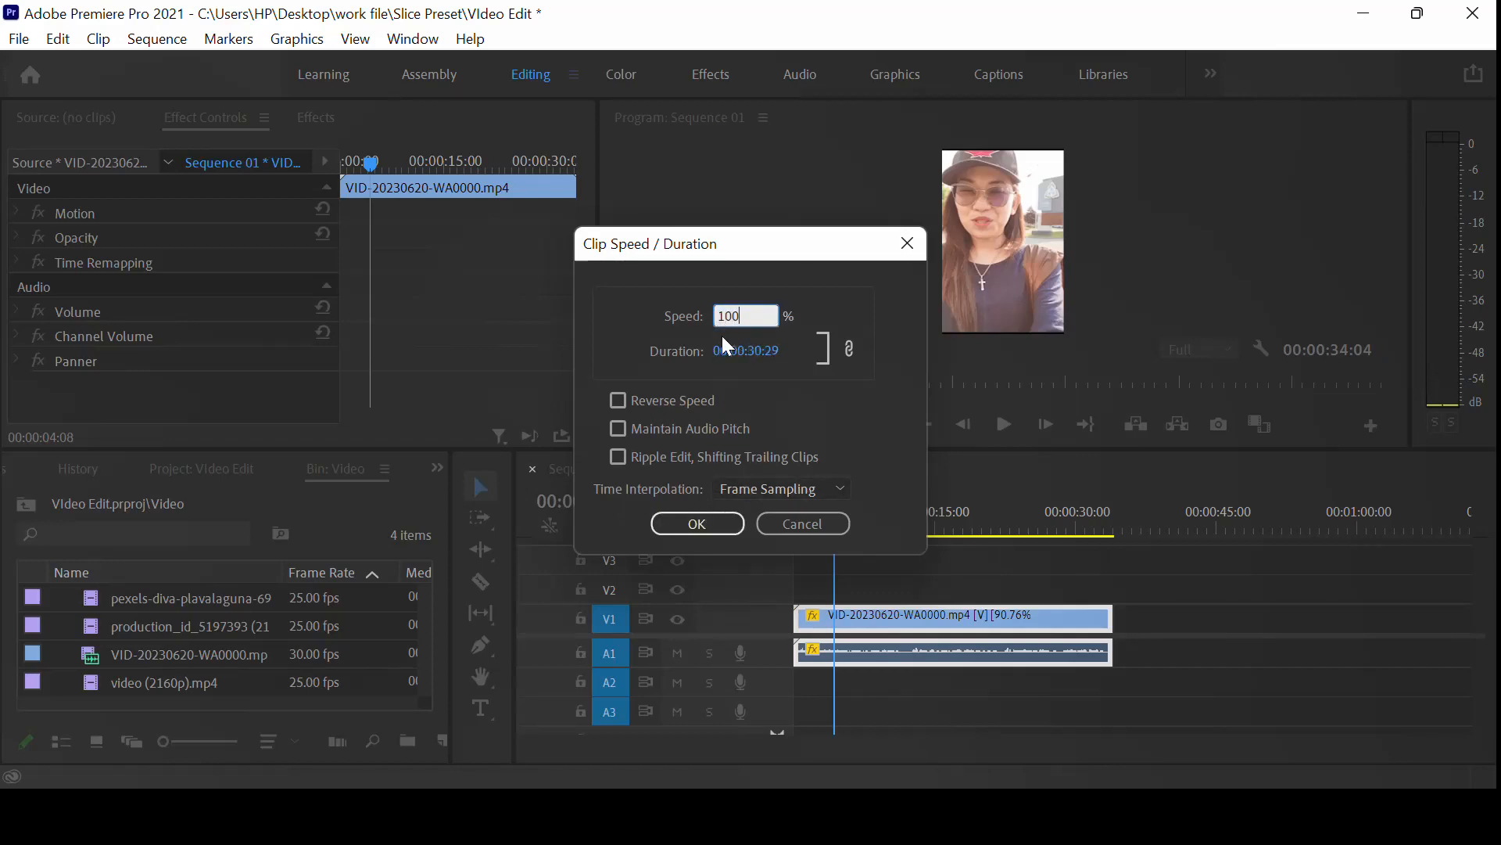
left_click(700, 522)
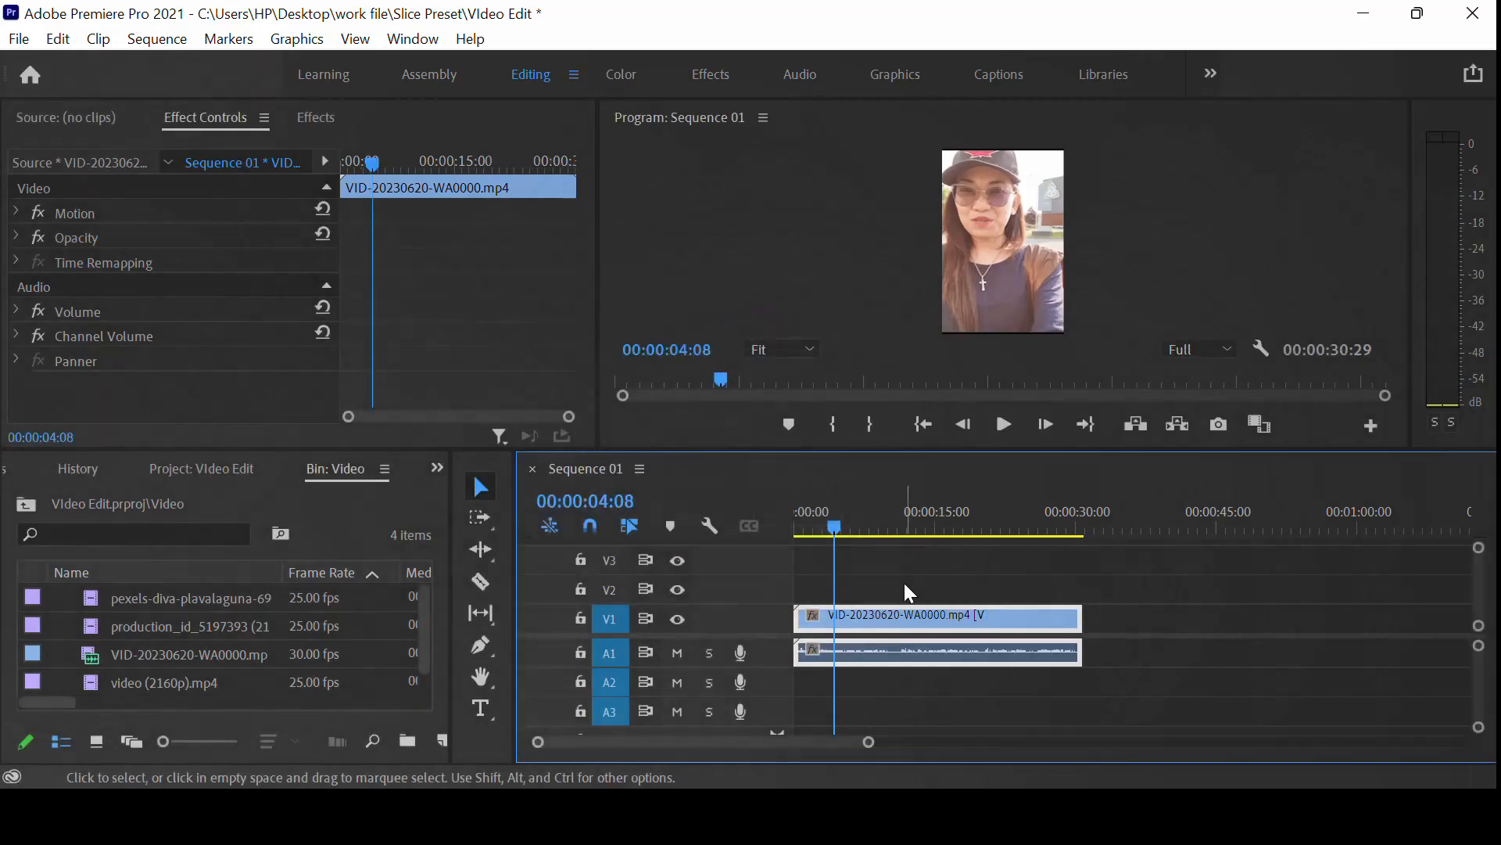
left_click(904, 584)
key("space")
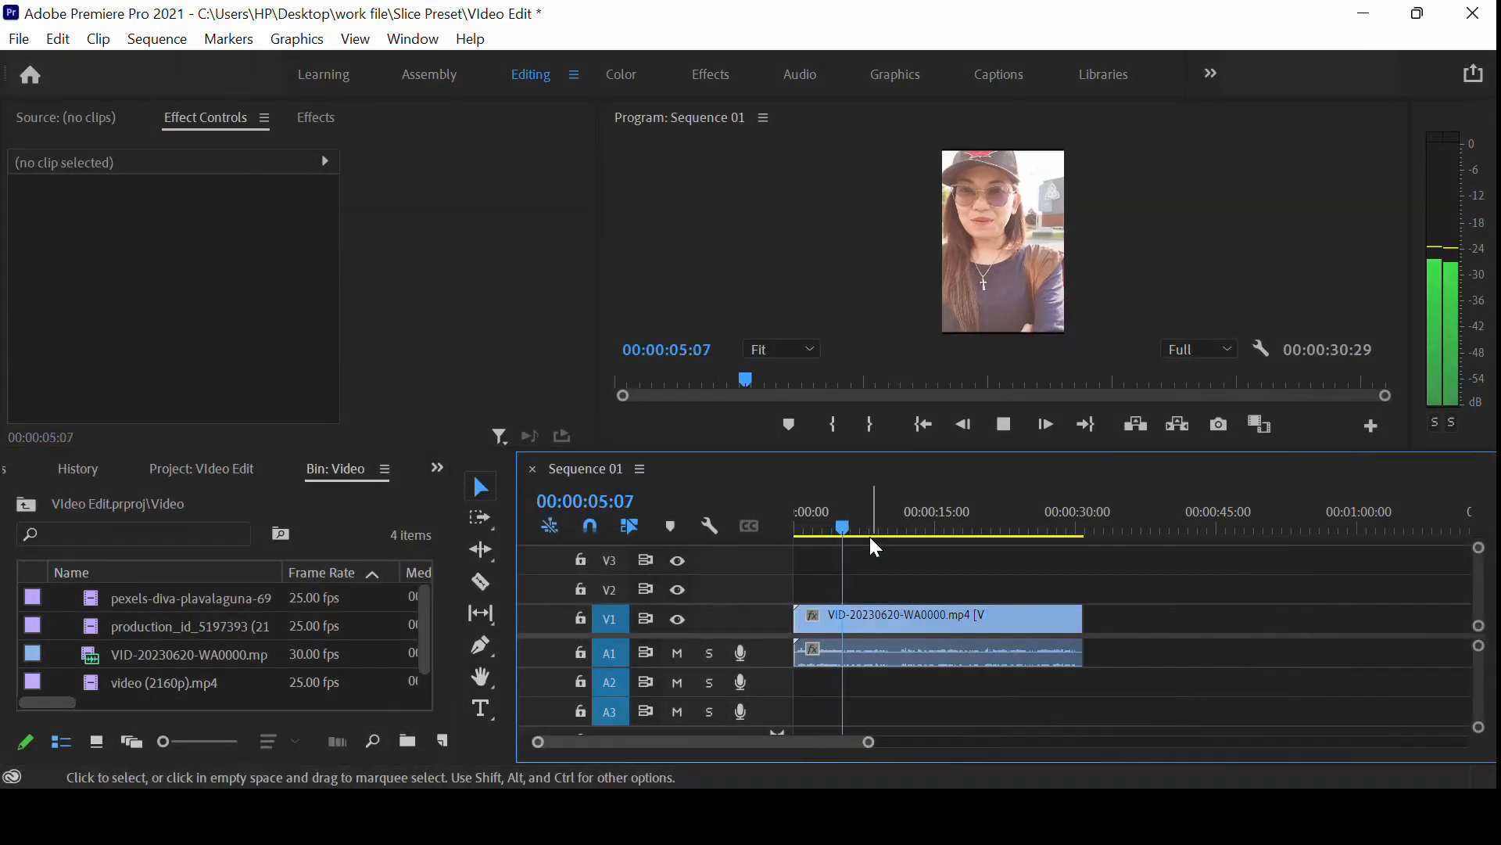
key("space")
Move the playhead to 00:00:00:15 and expand the height of video track V1 to show the clip's thumbnail
left_click_drag(856, 501, 804, 533)
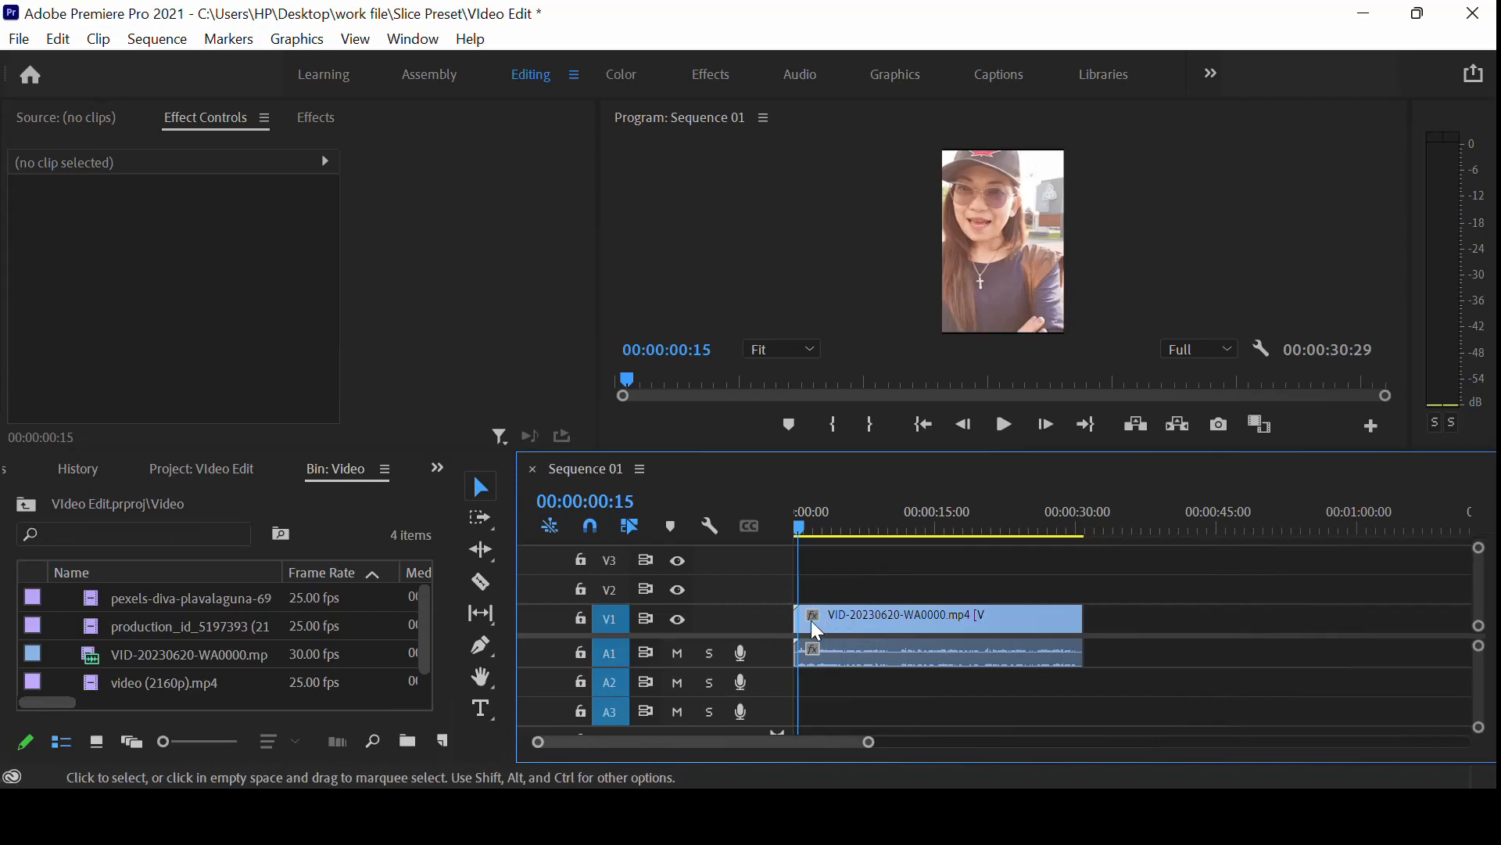
double_click(762, 621)
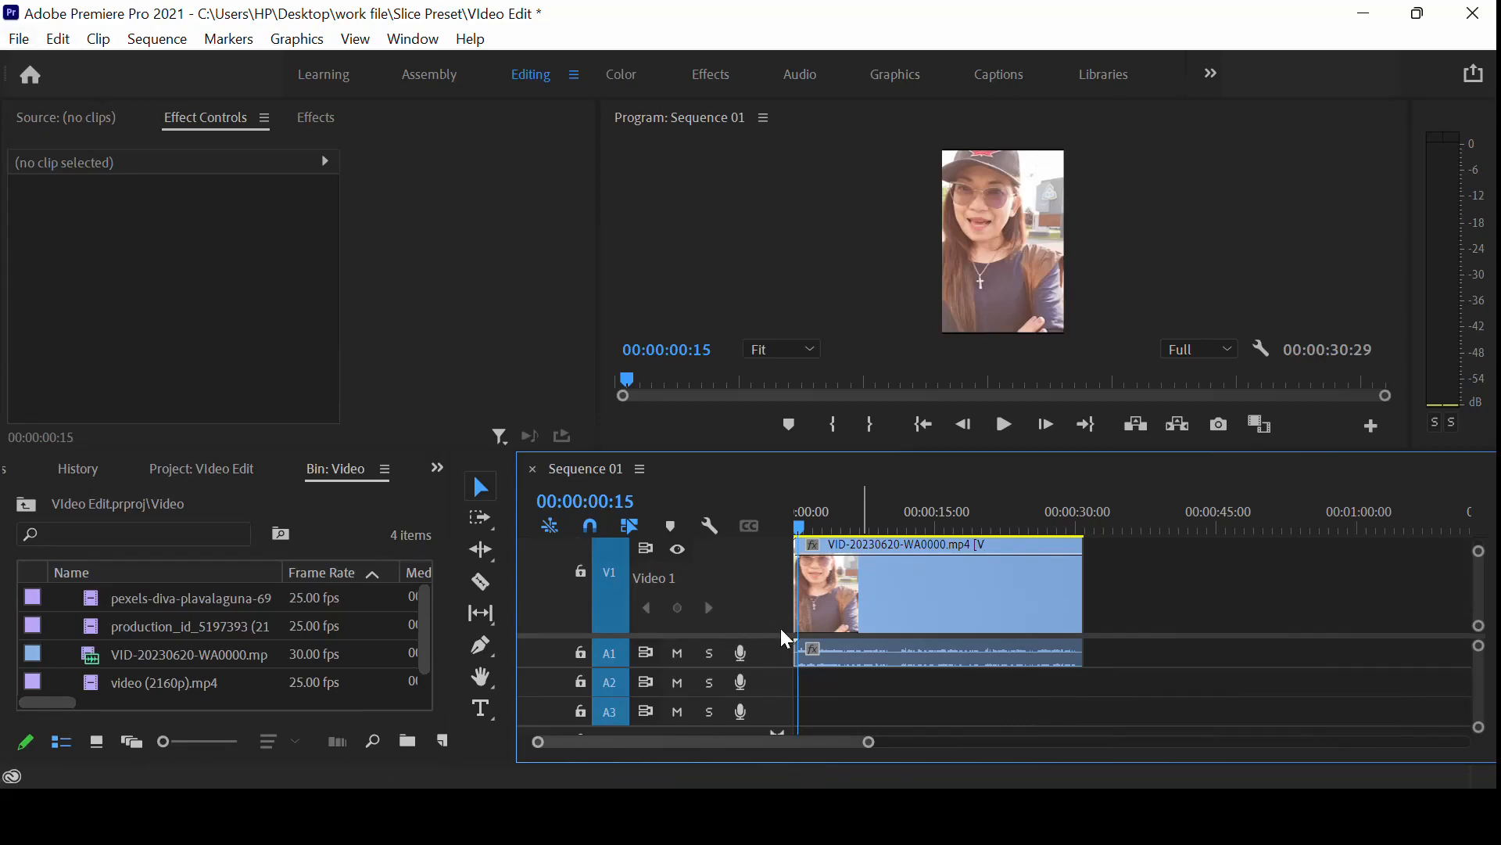
Enlarge the timeline's video track area and select the VID-20230620-WA0000.mp4 clip on V1
left_click_drag(779, 637, 767, 674)
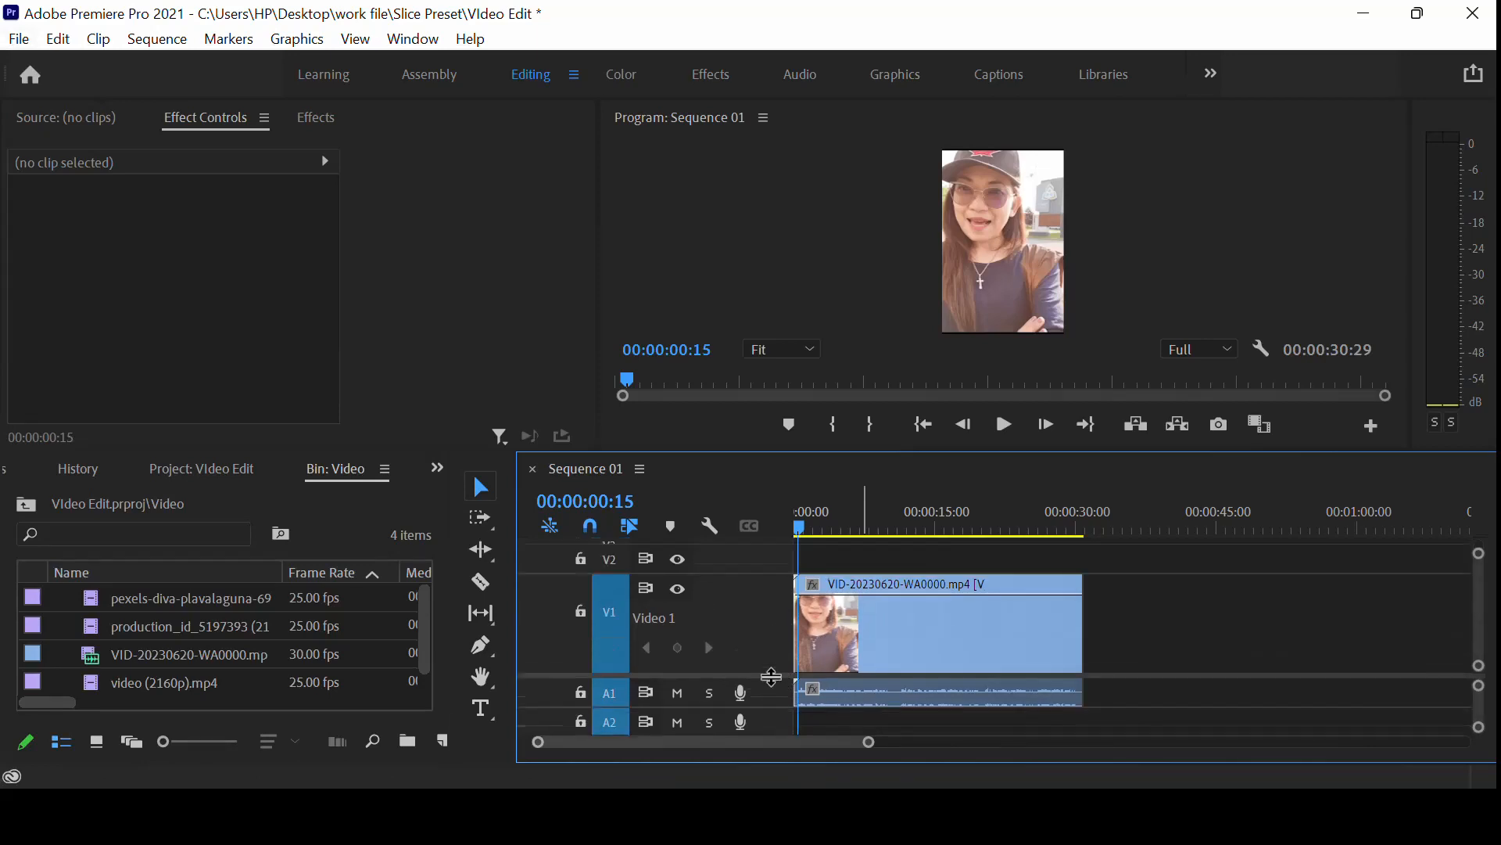
left_click(894, 621)
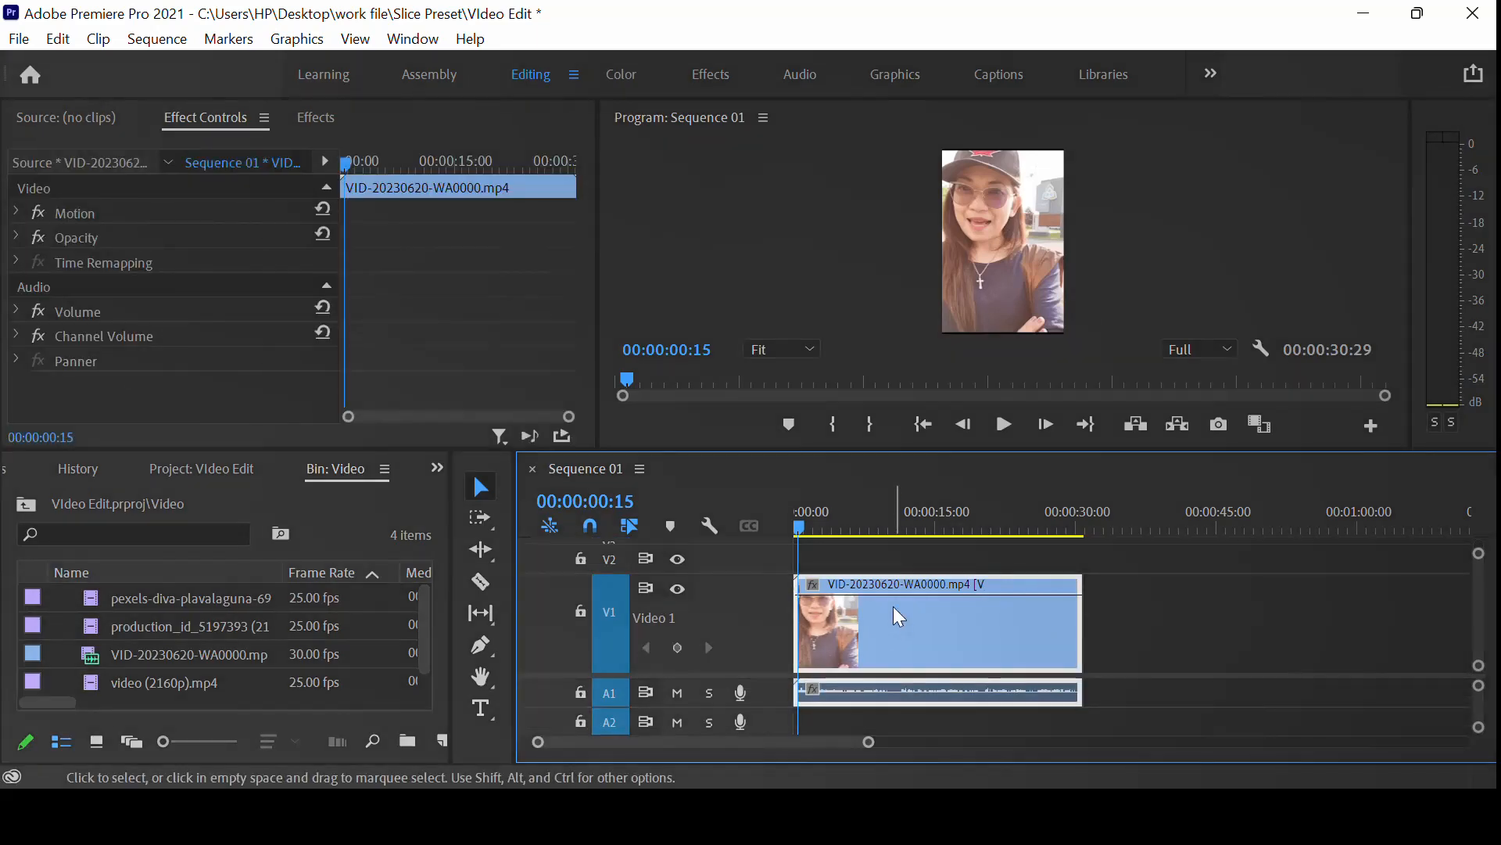
key("=")
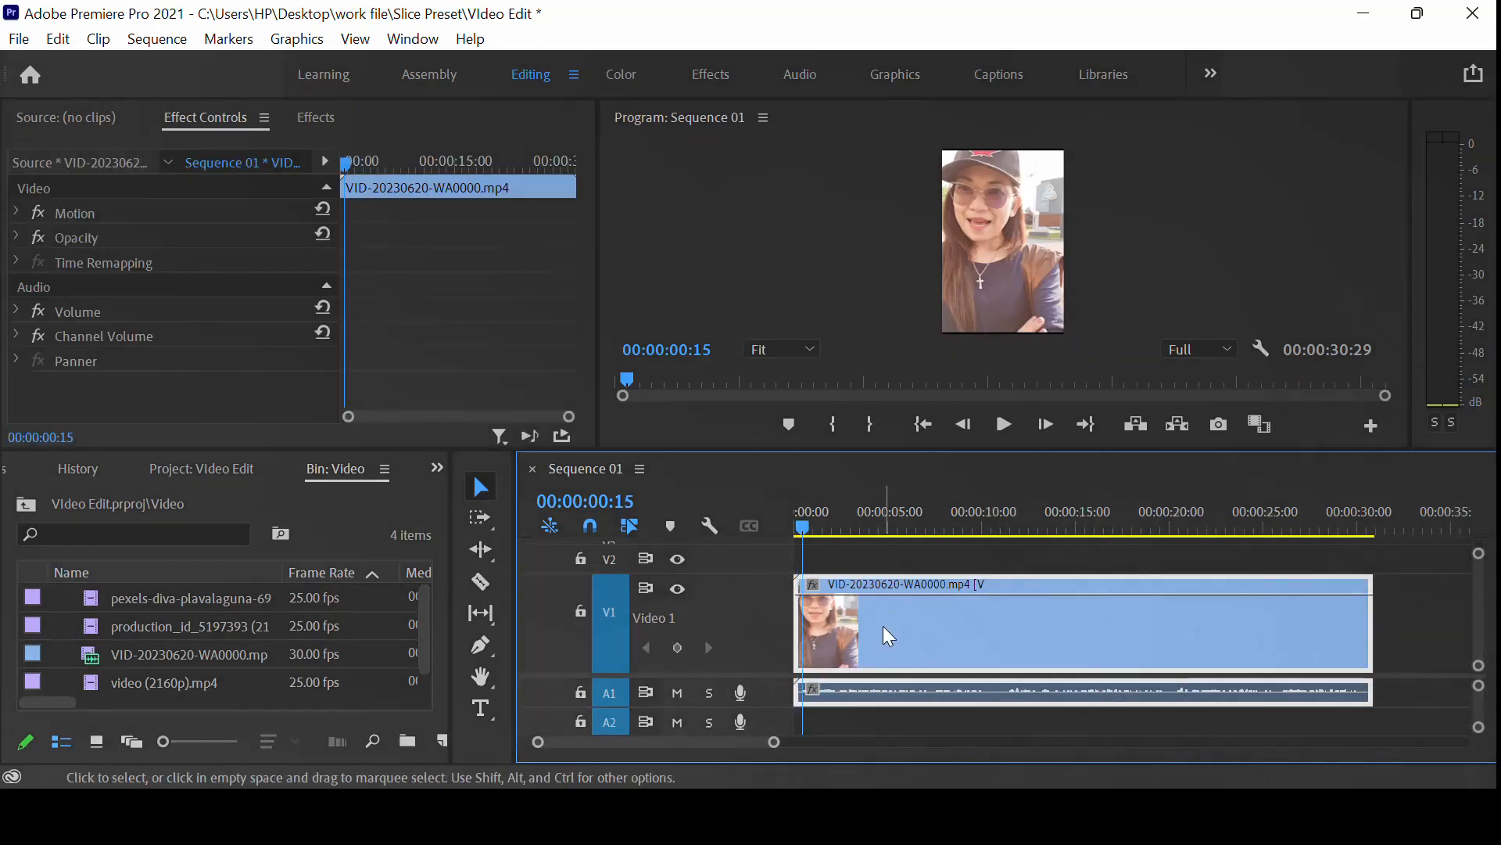
left_click(919, 551)
left_click(892, 617)
key("p")
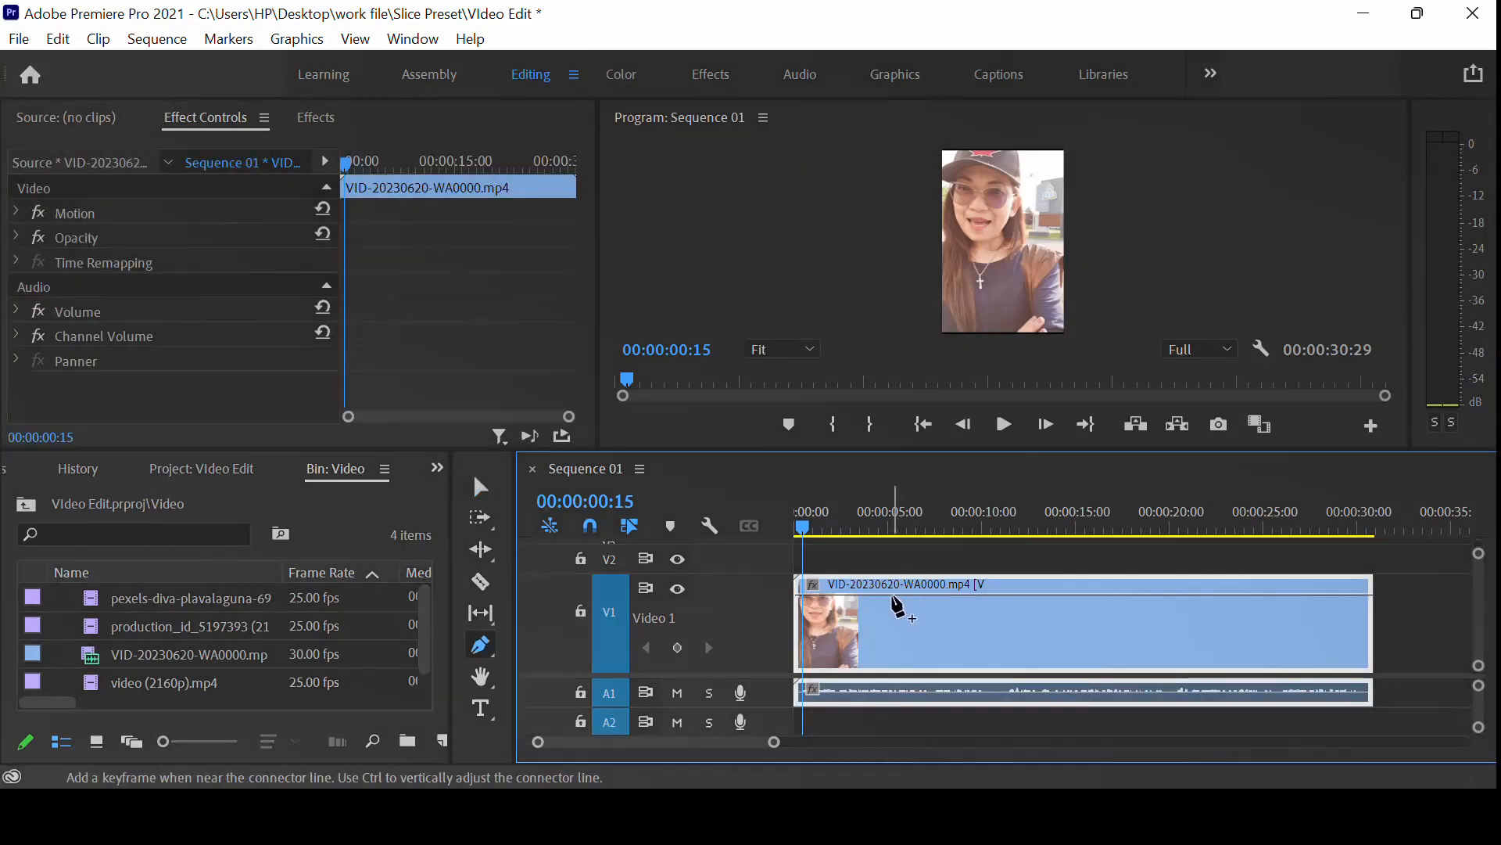
left_click(898, 595)
key("ctrl+z")
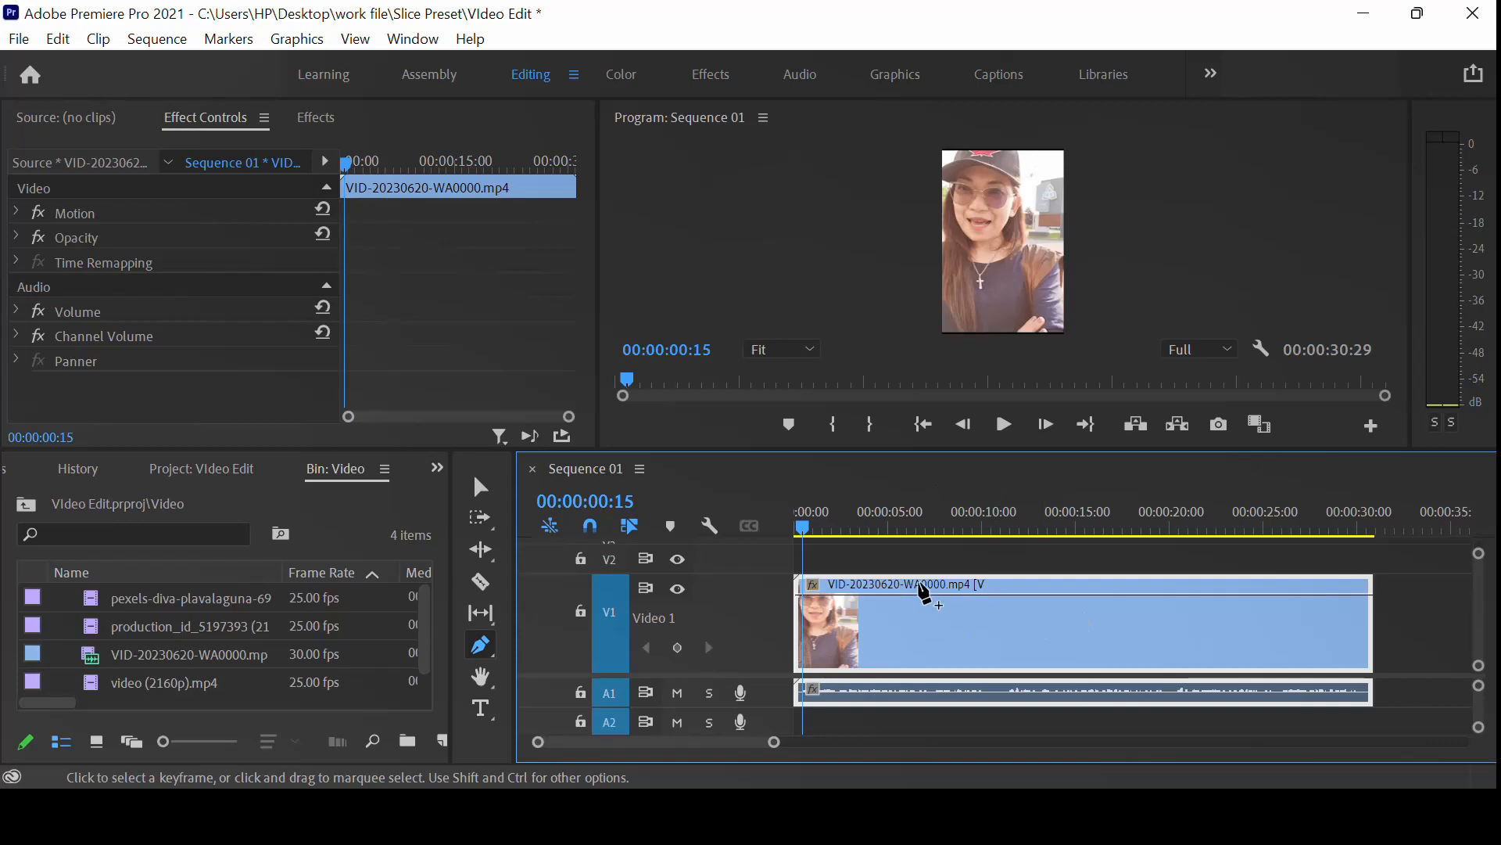
key("v")
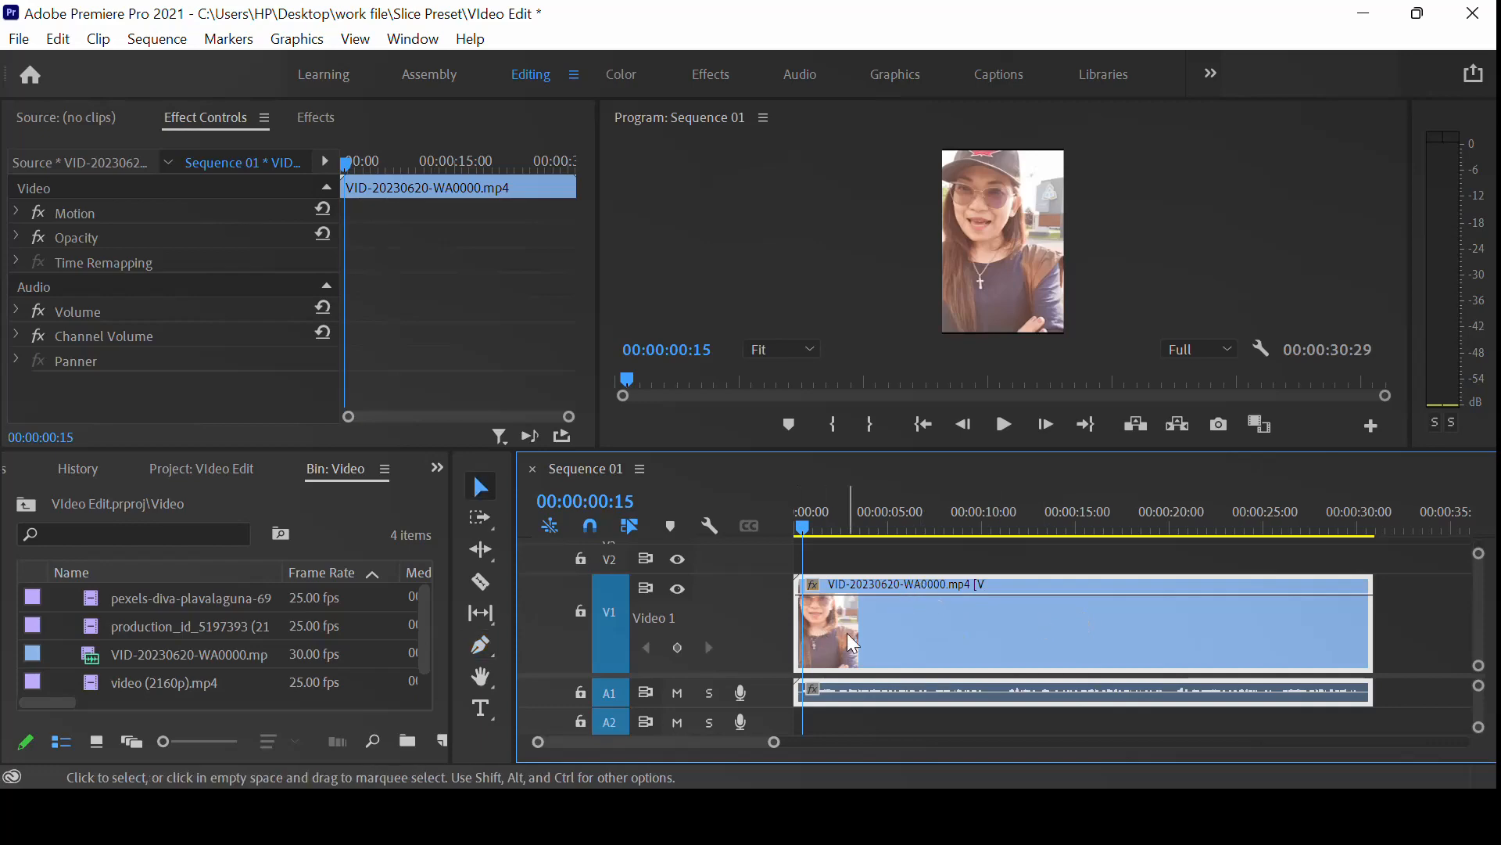
Show the V1 clip's Time Remapping Speed keyframes in the timeline
right_click(907, 622)
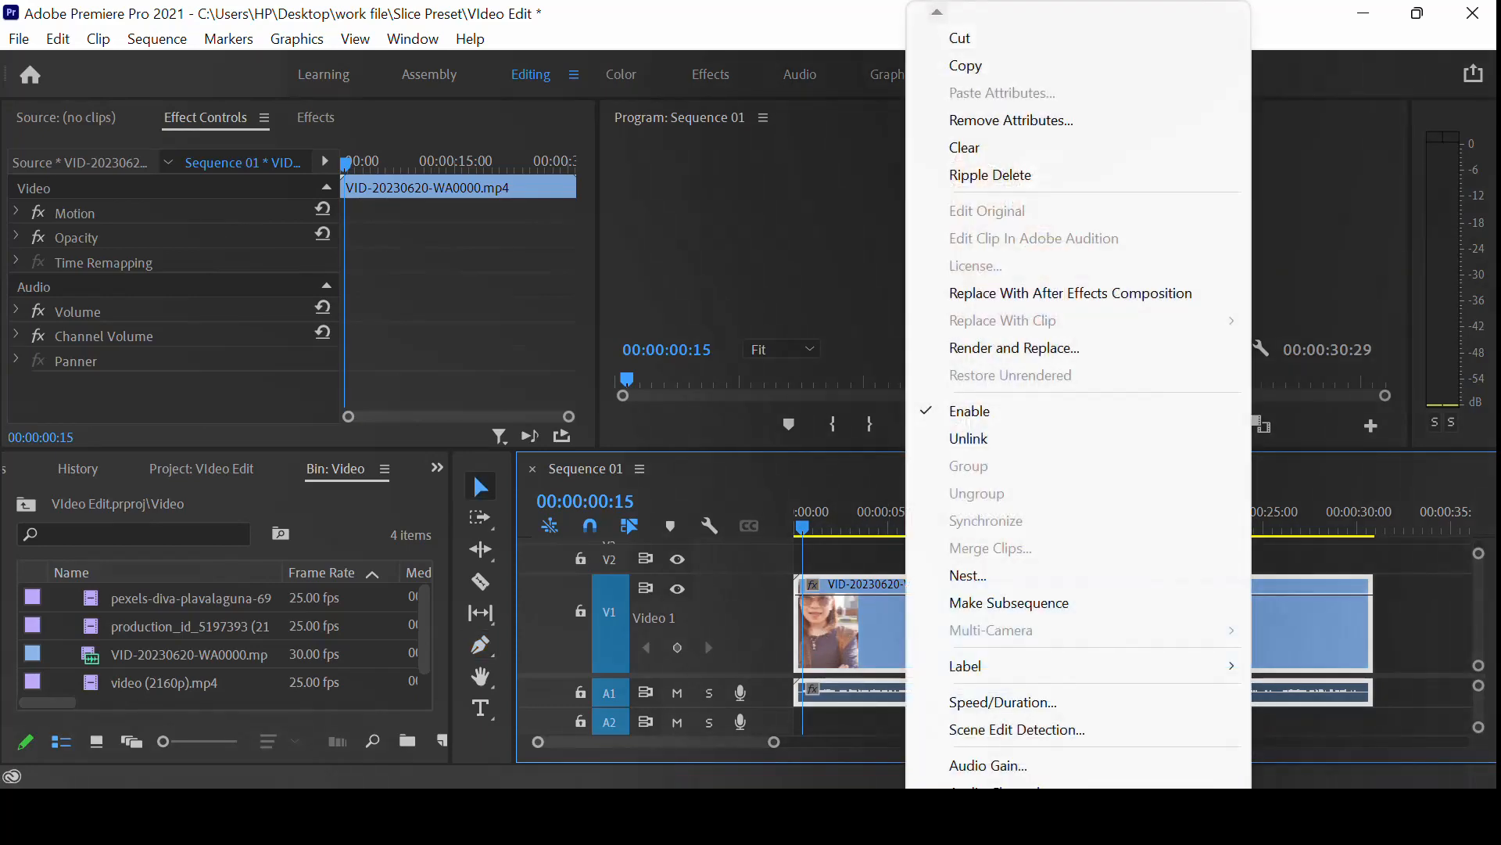
mouse_move(1017, 830)
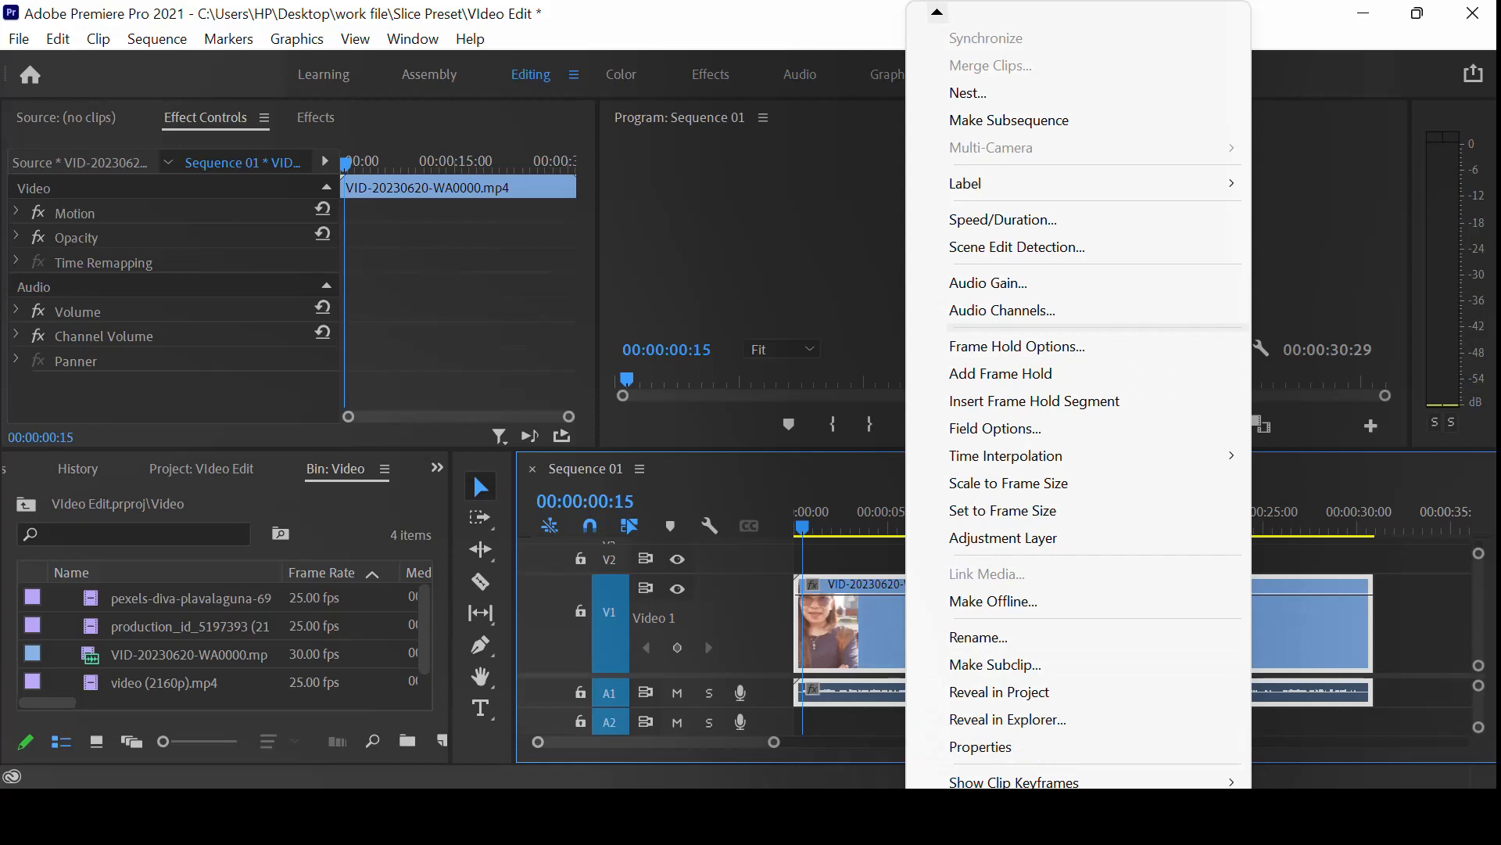
mouse_move(1065, 778)
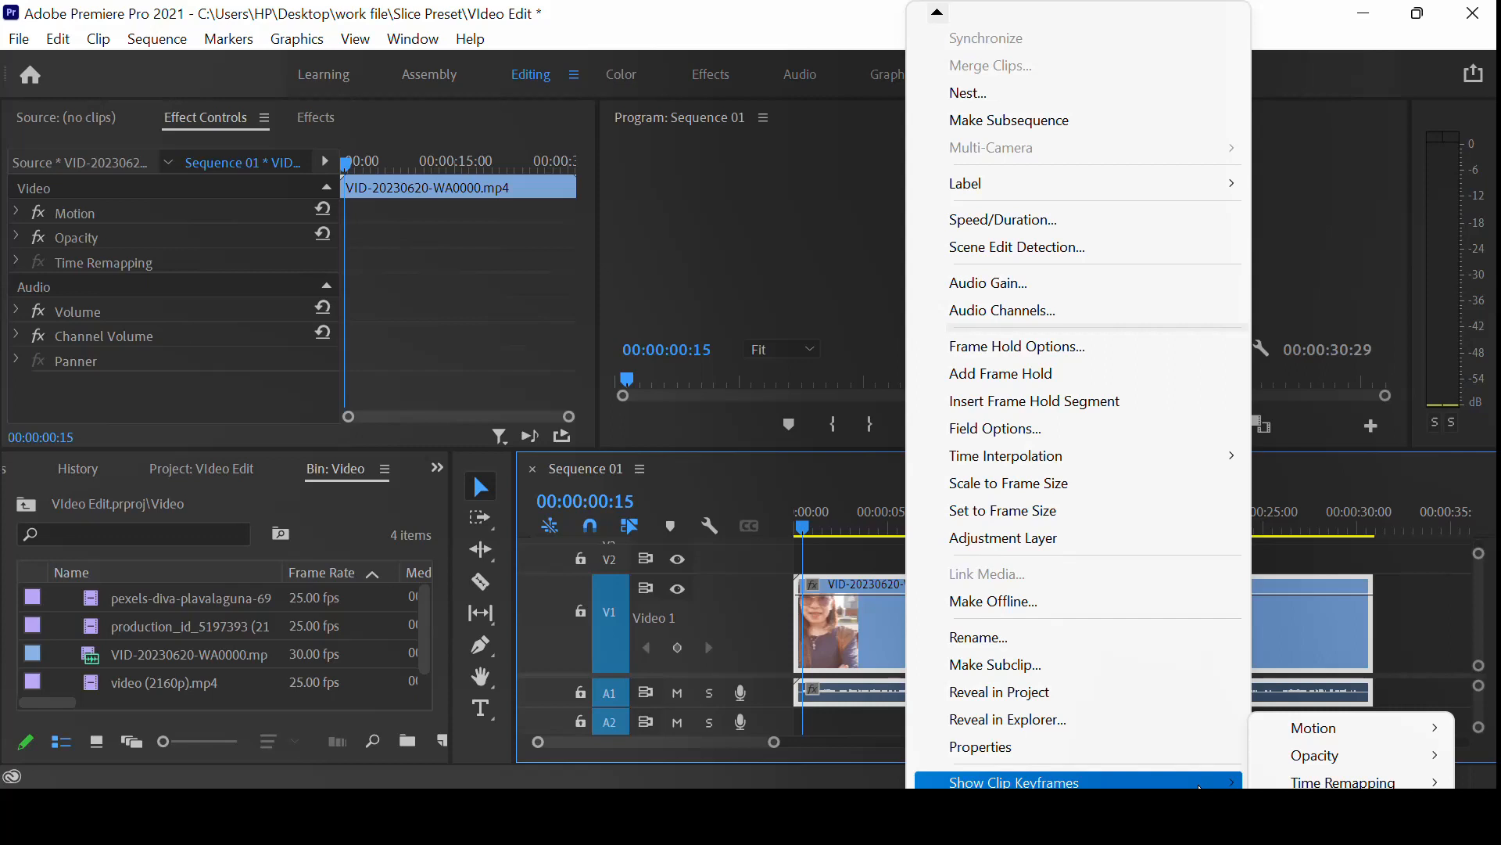
mouse_move(1345, 782)
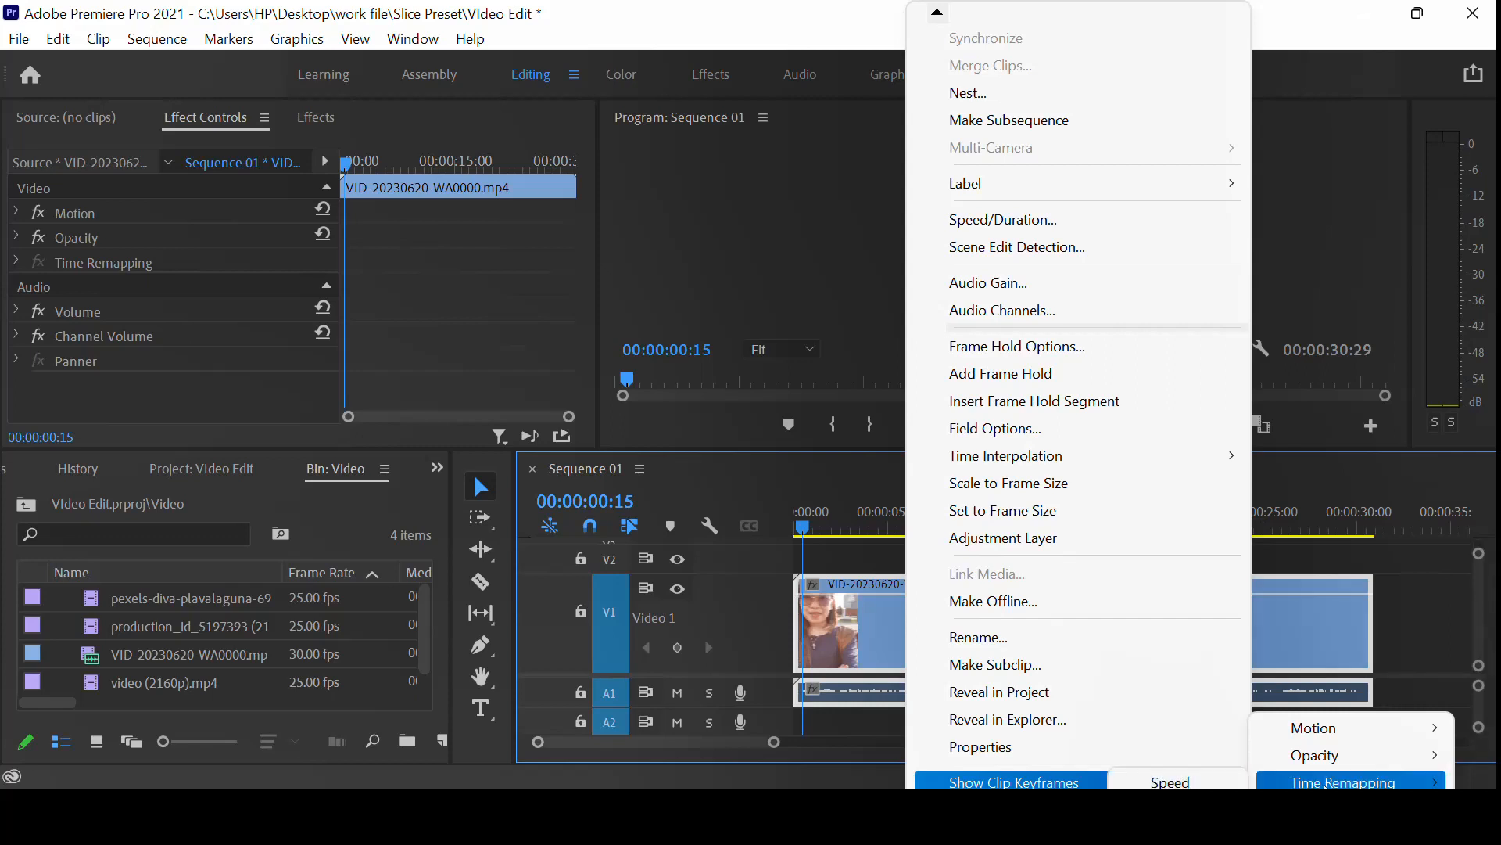
left_click(1211, 783)
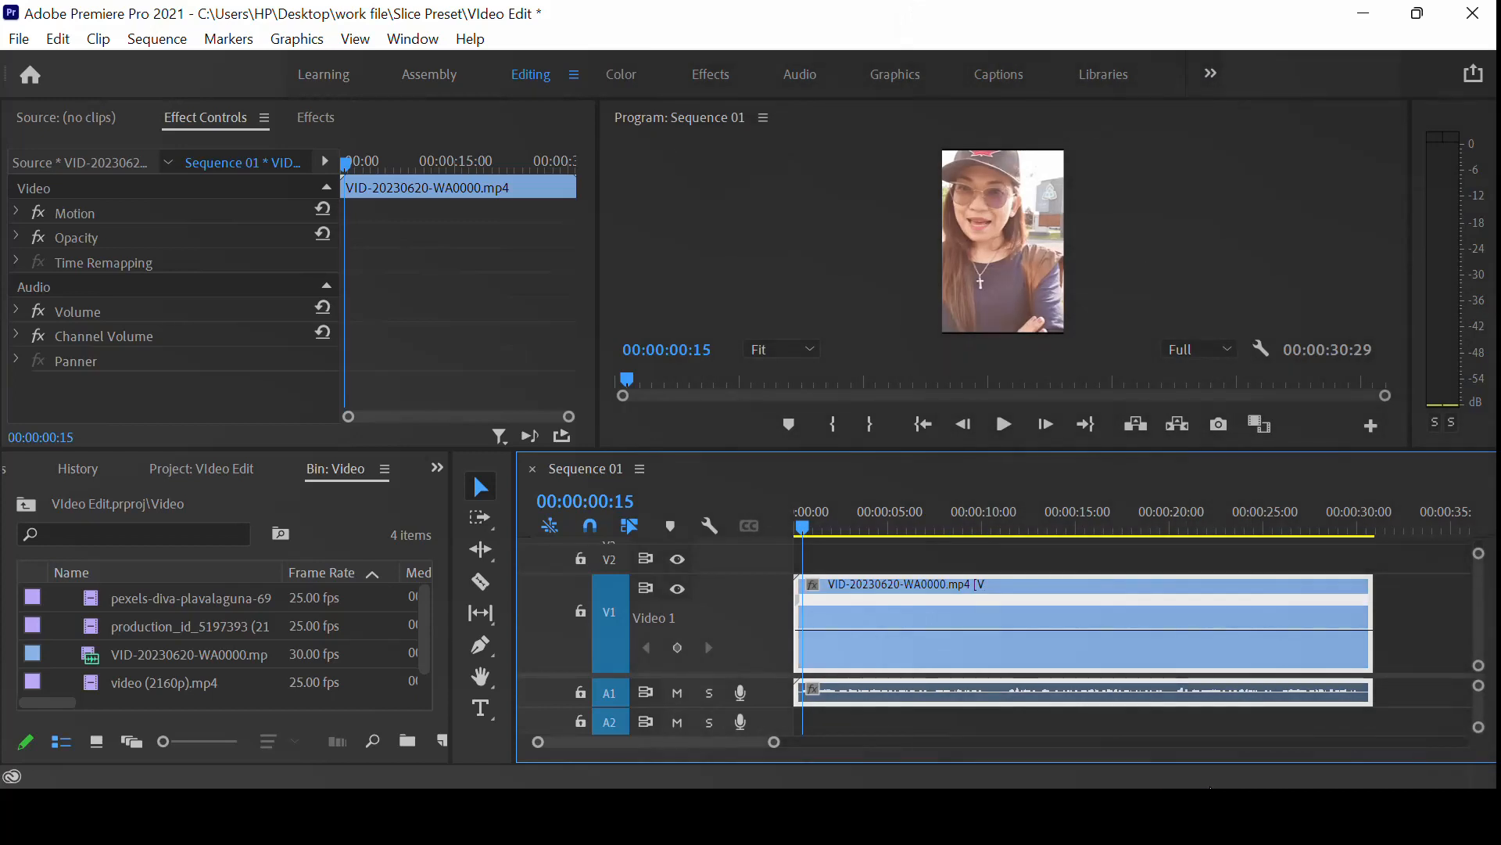
Add a speed keyframe to the clip at 00:00:04:09 with the Pen tool, and switch back to the Selection tool
key("space")
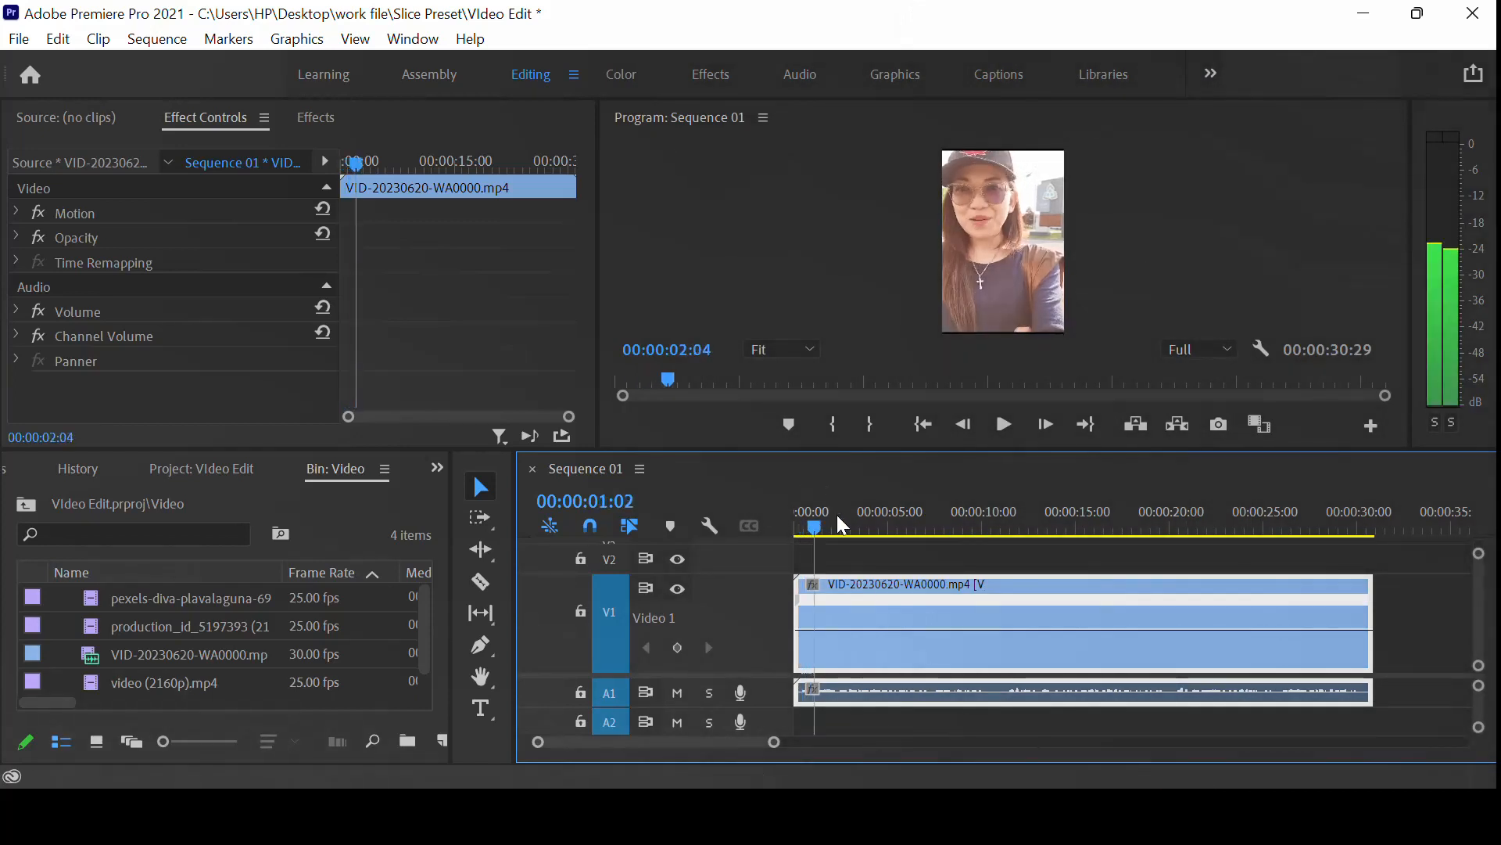
left_click(874, 520)
left_click(481, 646)
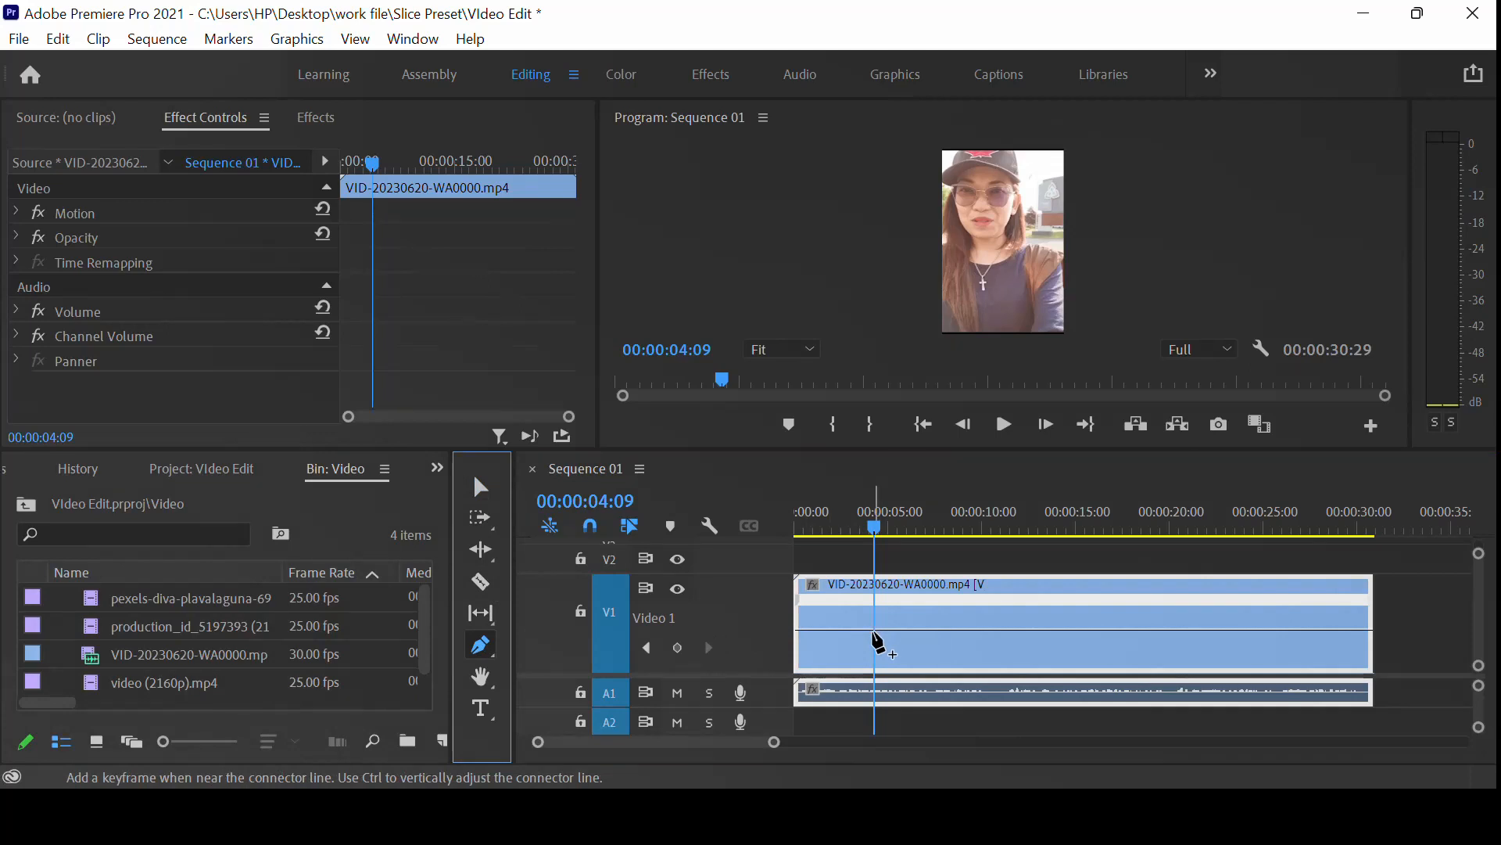
left_click(874, 635)
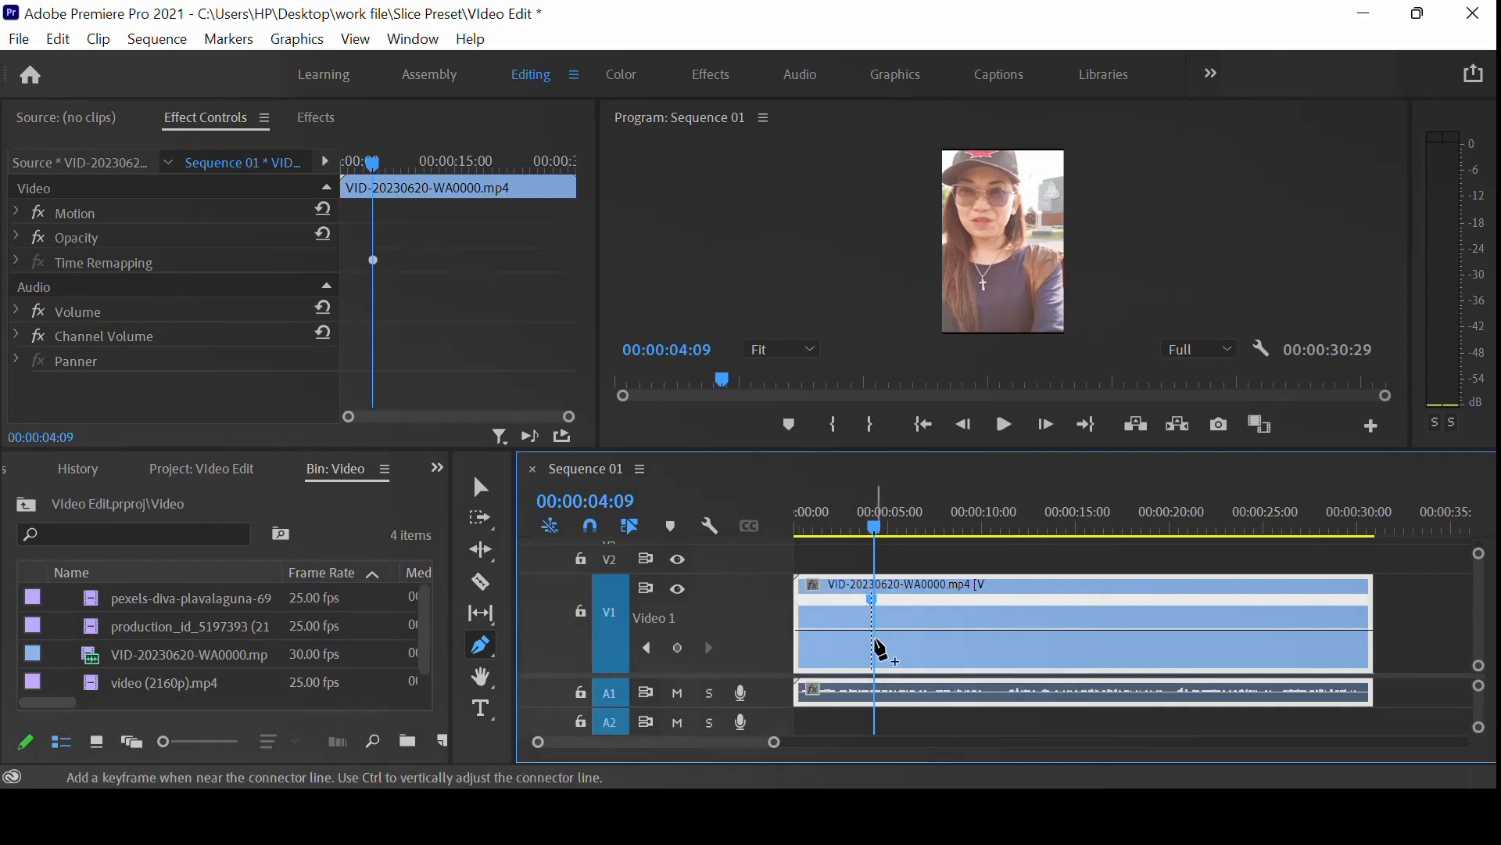
left_click(481, 487)
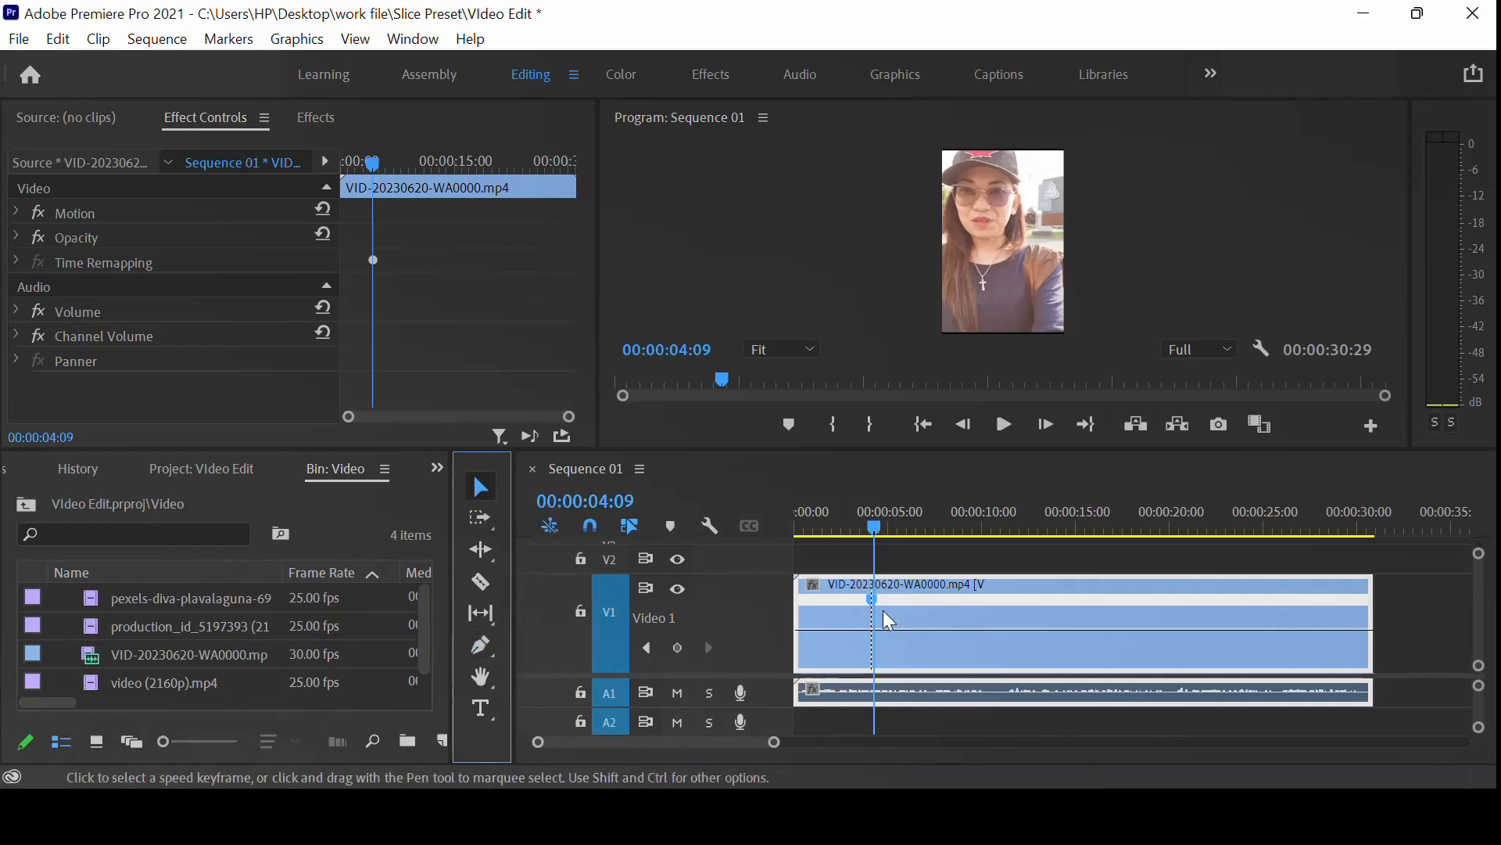
Split the speed keyframe into two handles, shift the pair to about 00:00:09, and set the playhead to 00:00:08:29 between them
left_click_drag(879, 610, 925, 625)
left_click_drag(883, 610, 970, 599)
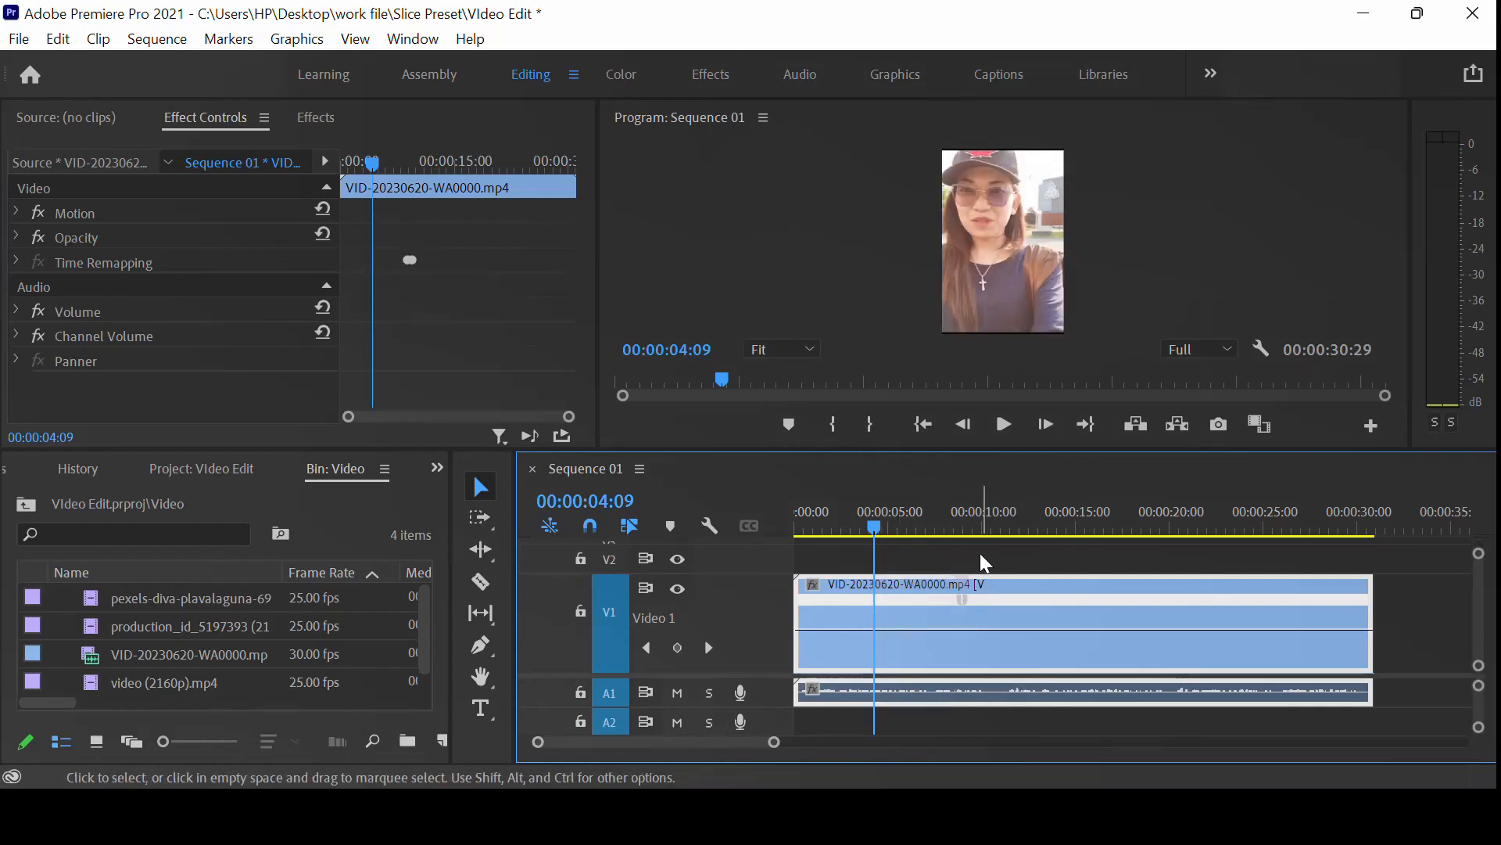
left_click(963, 526)
key("minus")
key("minus")
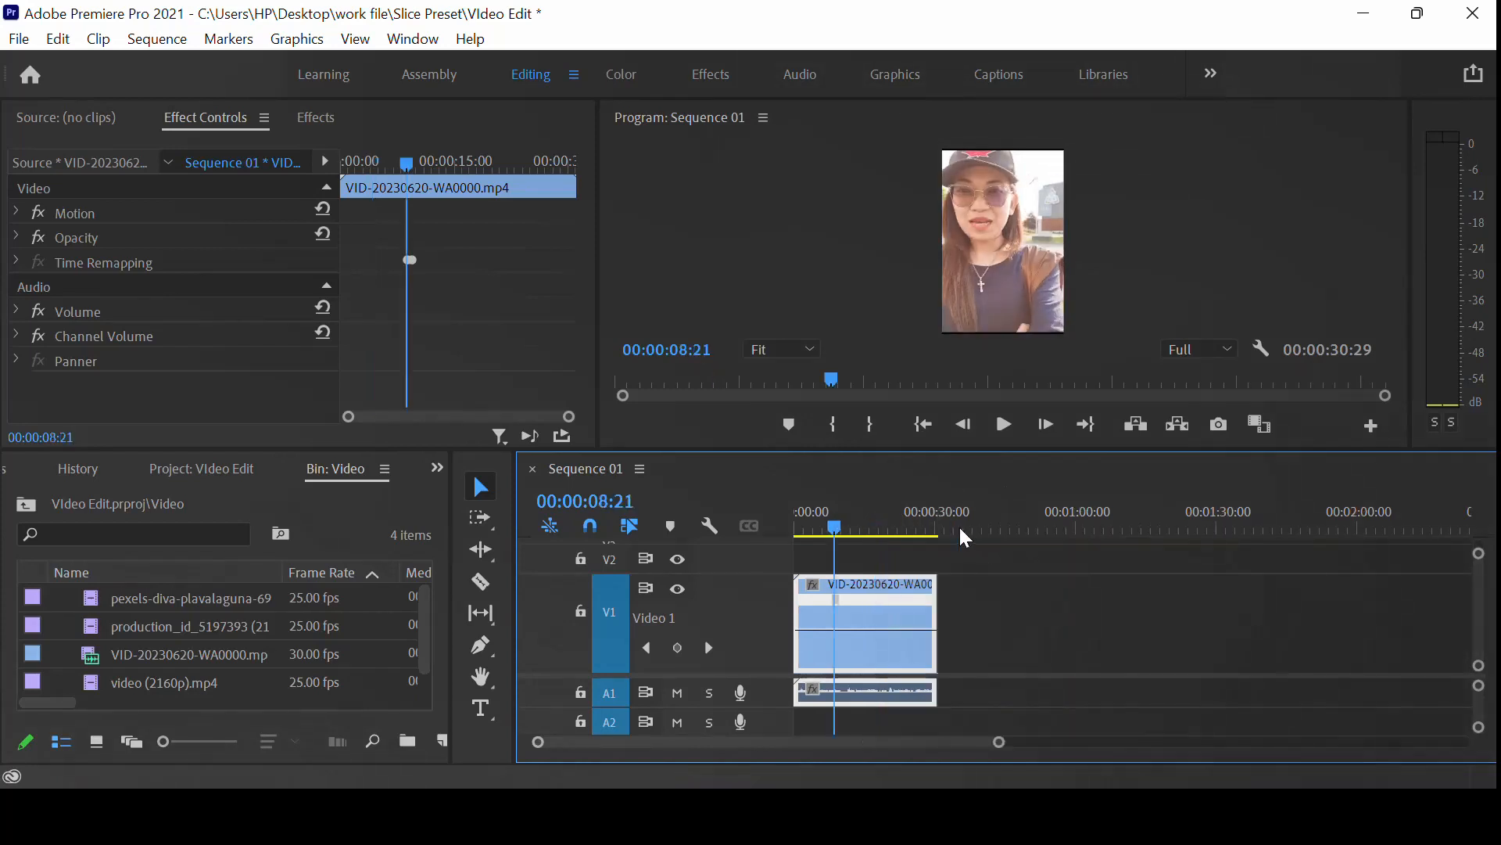
key("equal")
key("equal")
key("equal")
key("equal")
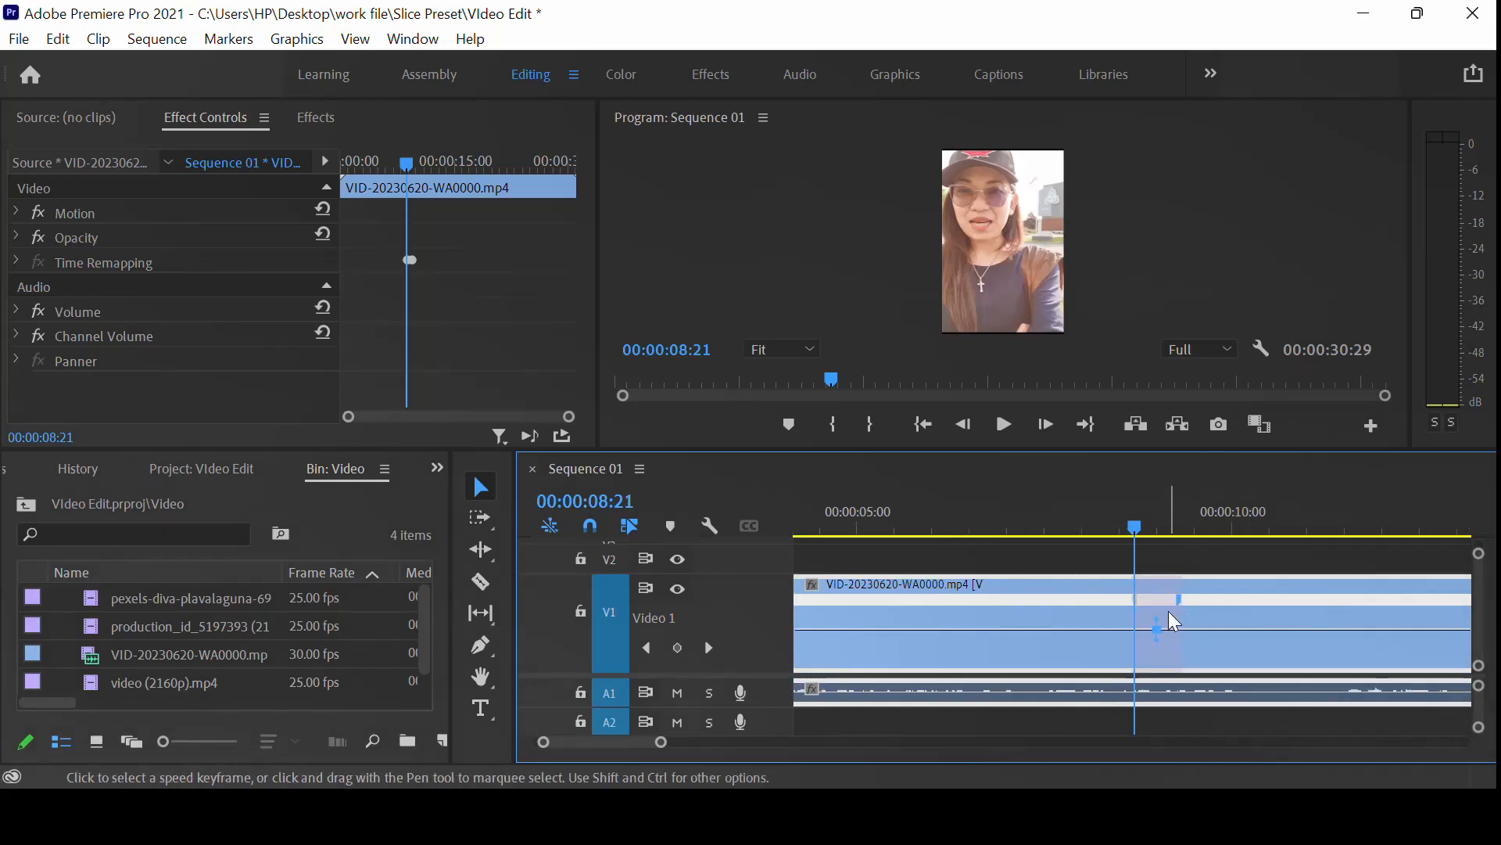
left_click(1159, 536)
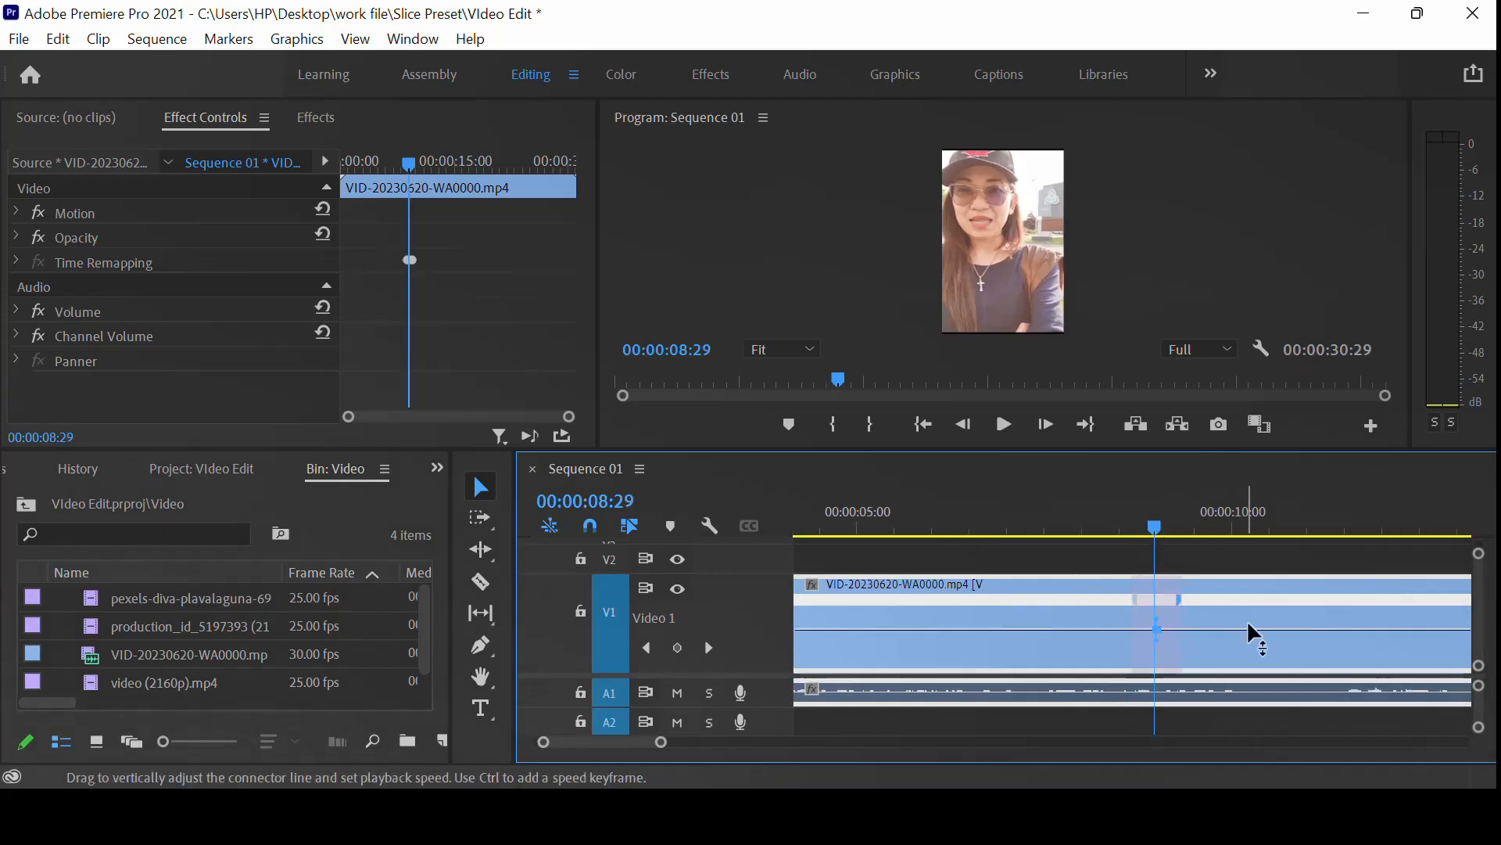
Raise the speed line after the keyframe pair to speed up that section, and lower the line before it to slow down the first section
left_click_drag(1270, 631, 1301, 289)
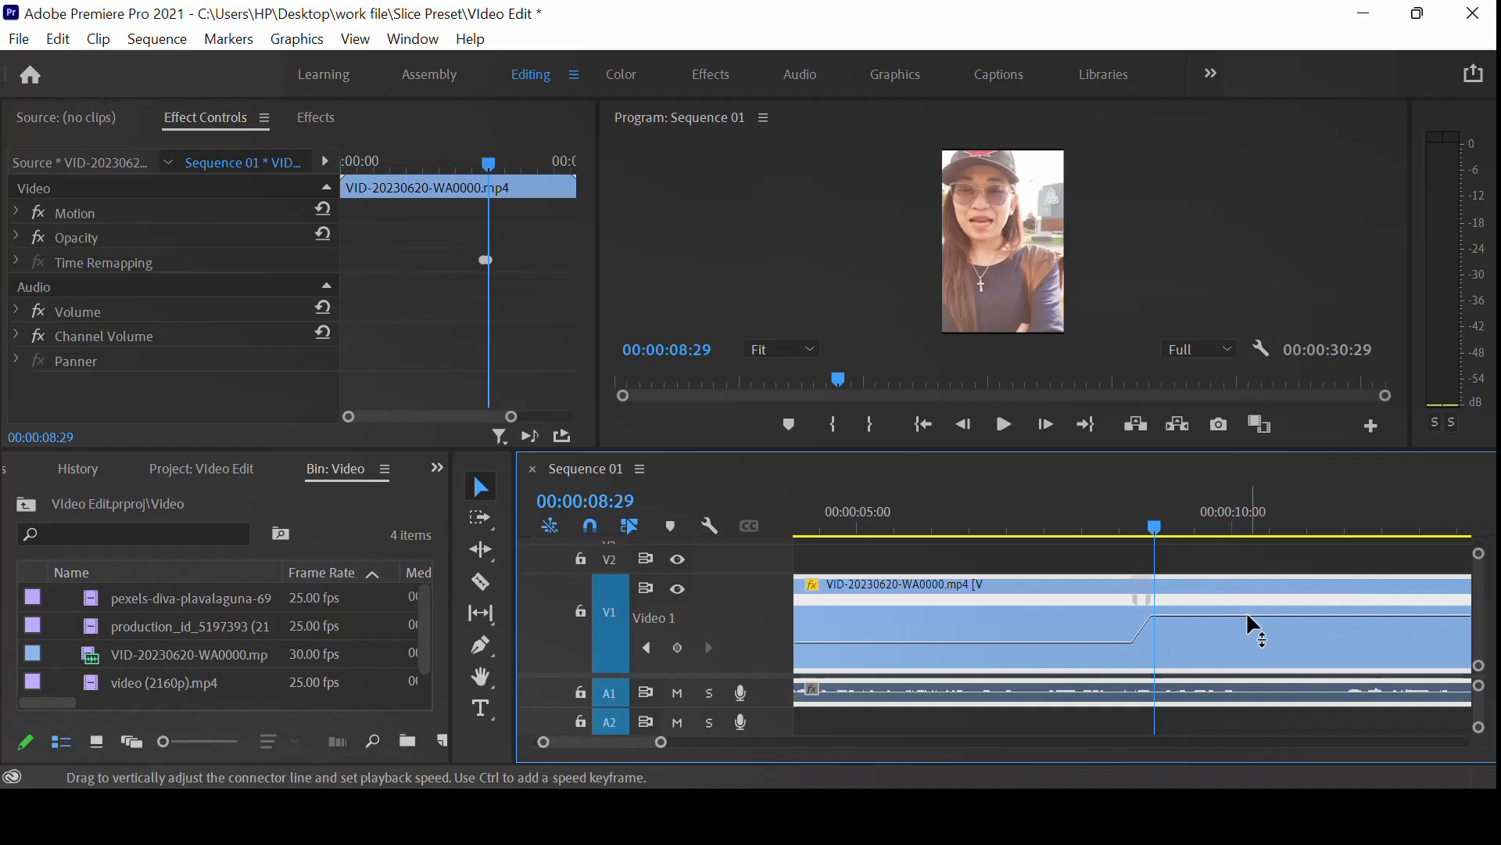
left_click_drag(1249, 616, 1251, 425)
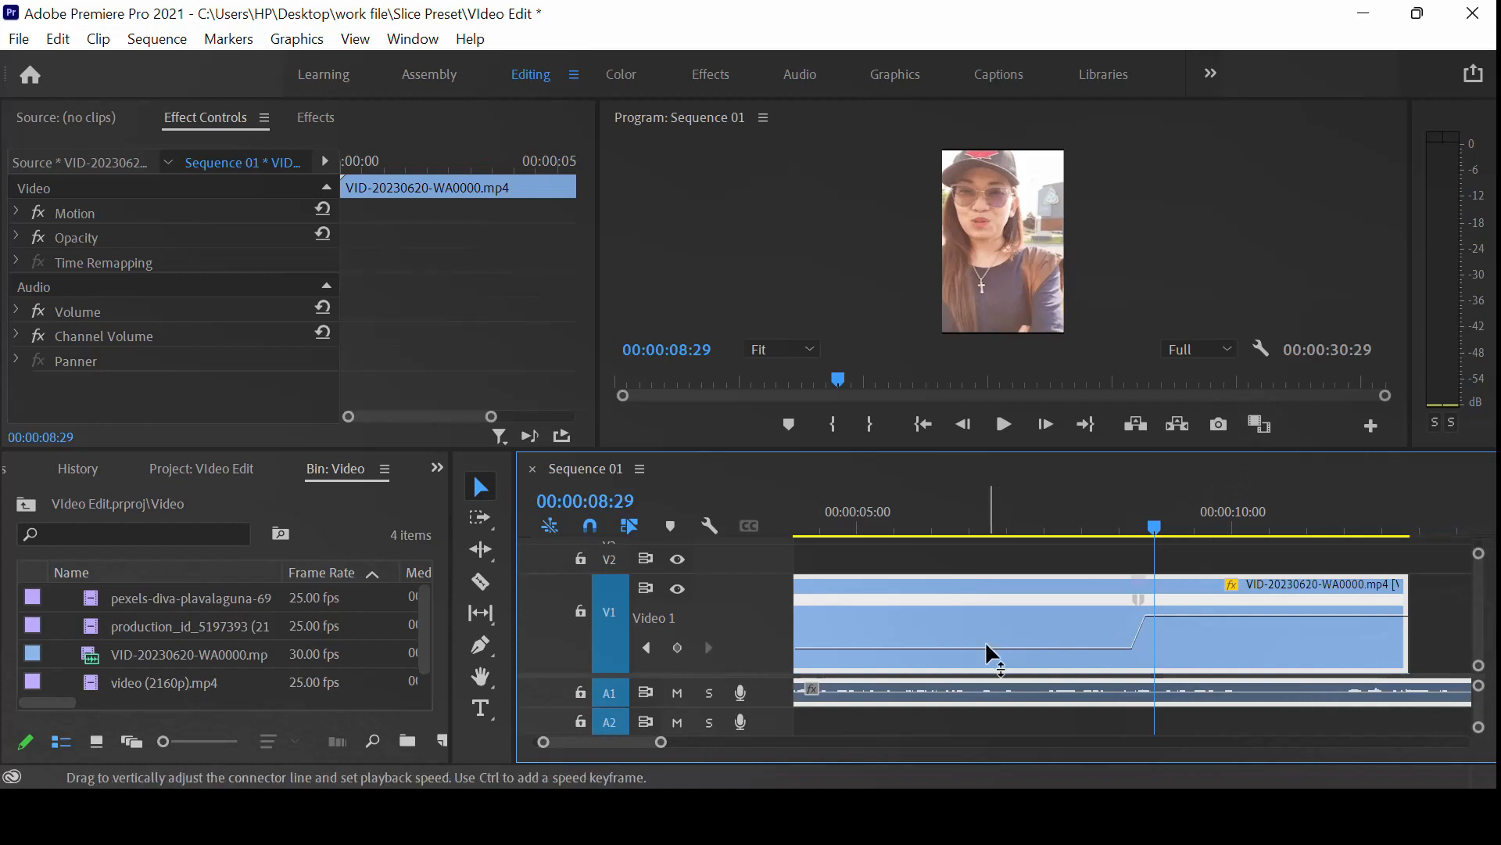
left_click_drag(986, 651, 991, 676)
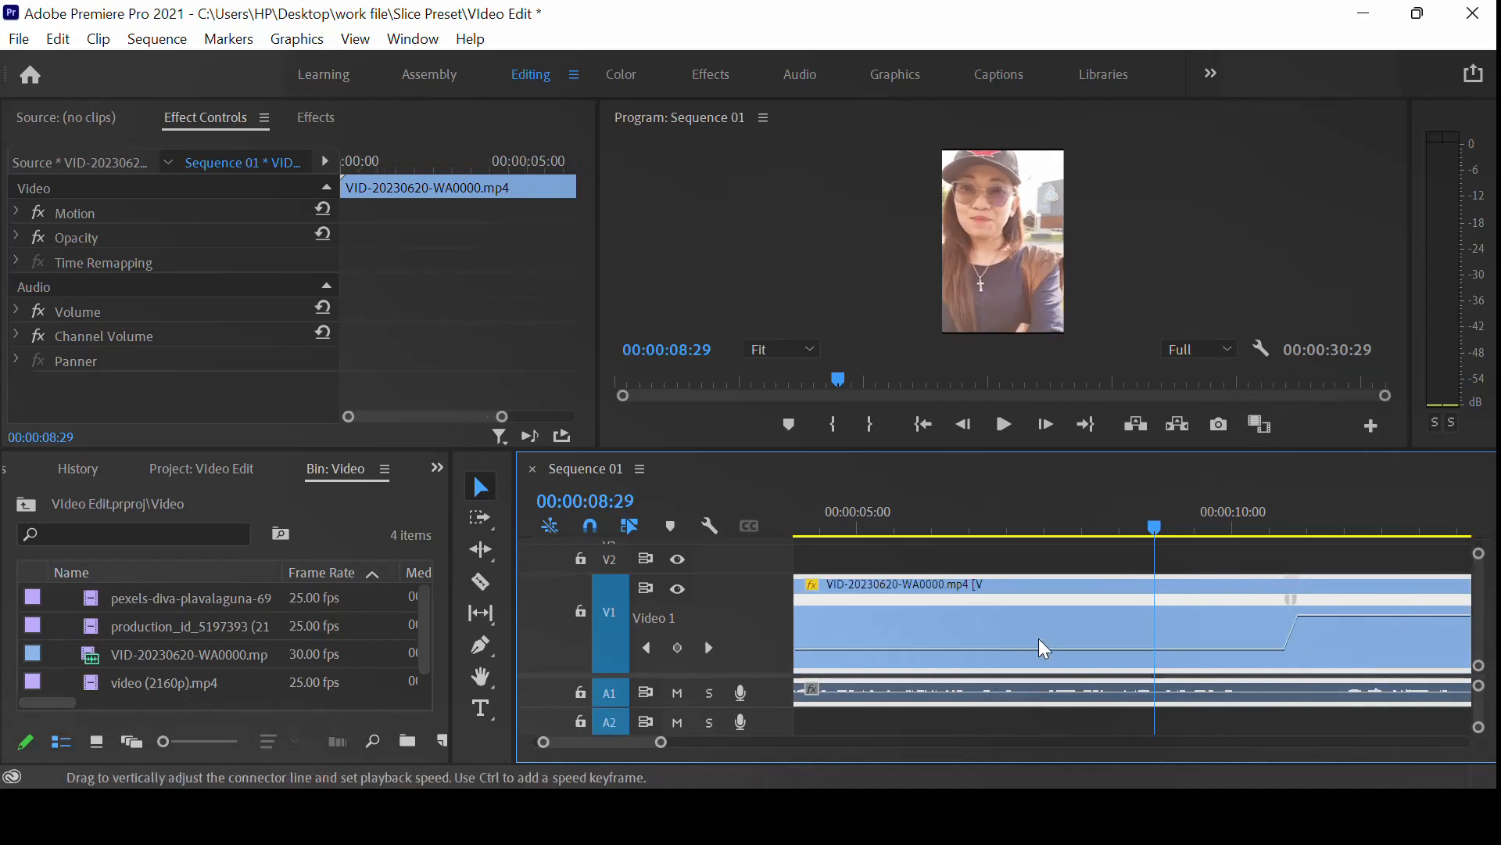
Fit the whole sequence in the timeline and play from near its start to 00:00:11:18 to review the speed ramp
left_click_drag(1163, 528, 799, 528)
key("backslash")
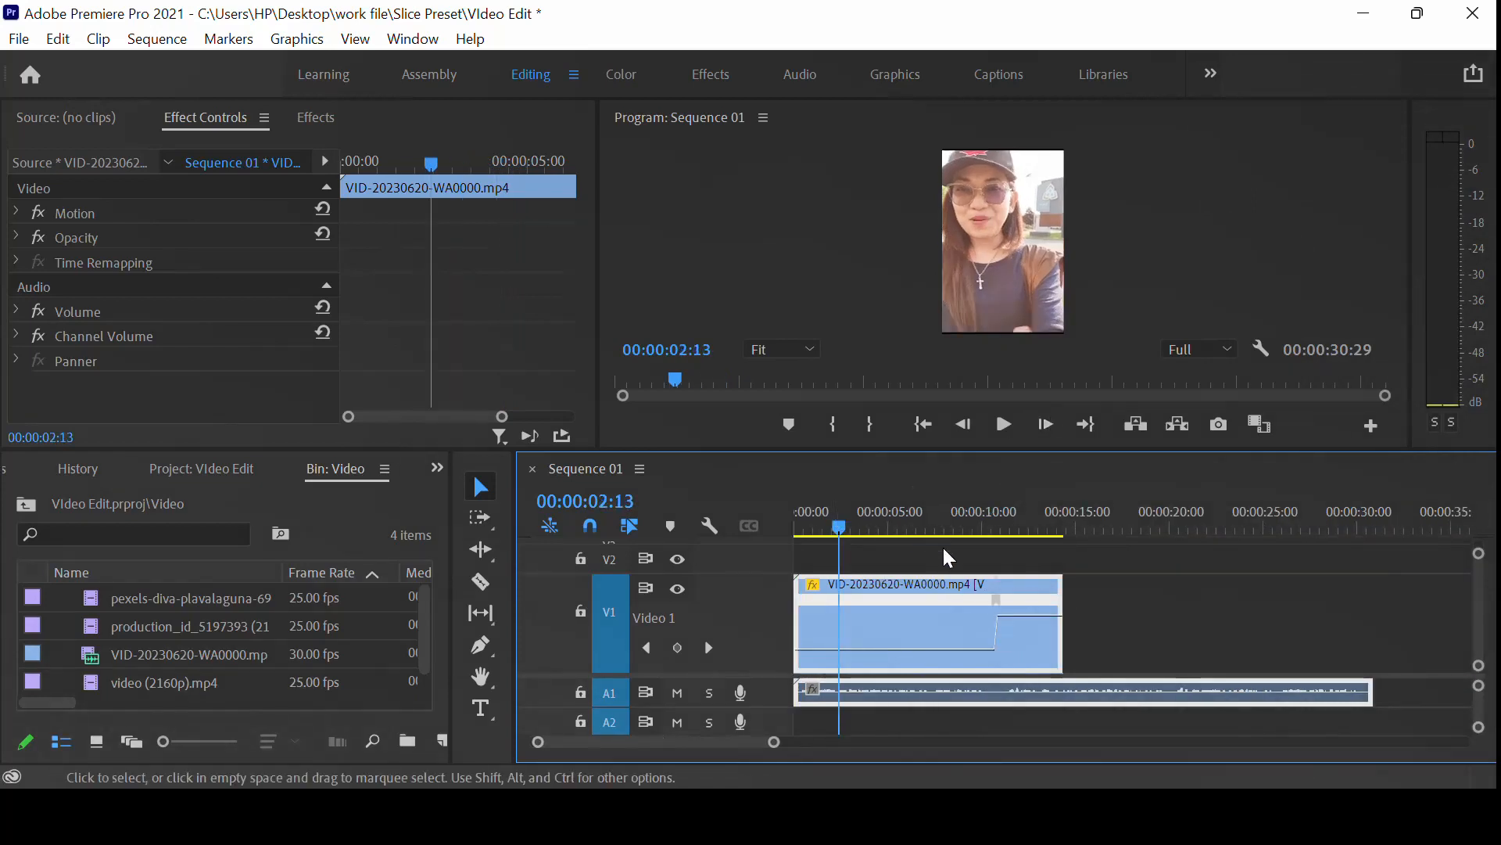
key("space")
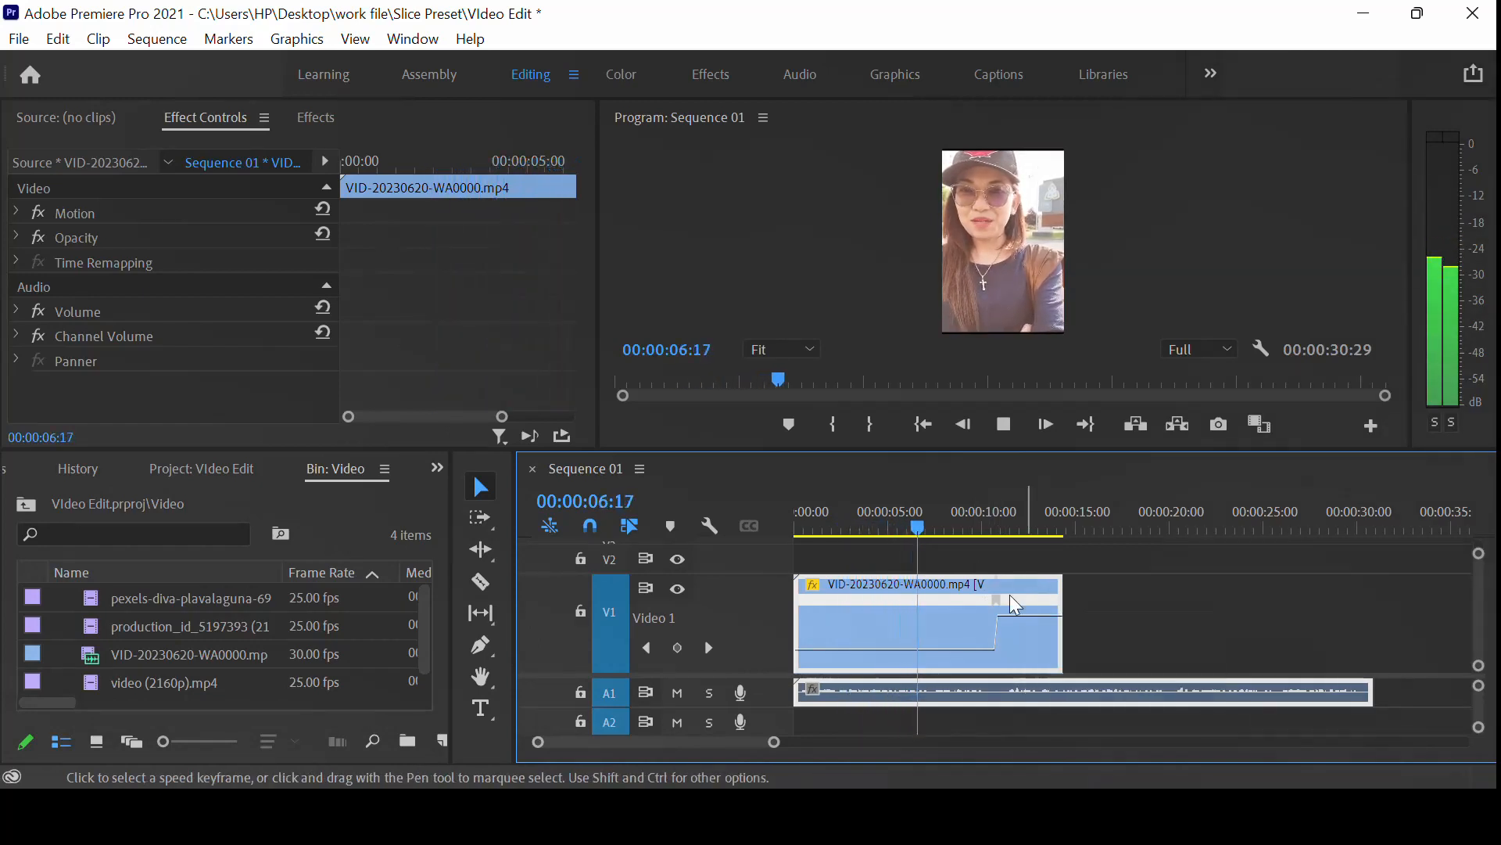
key("space")
left_click(1212, 617)
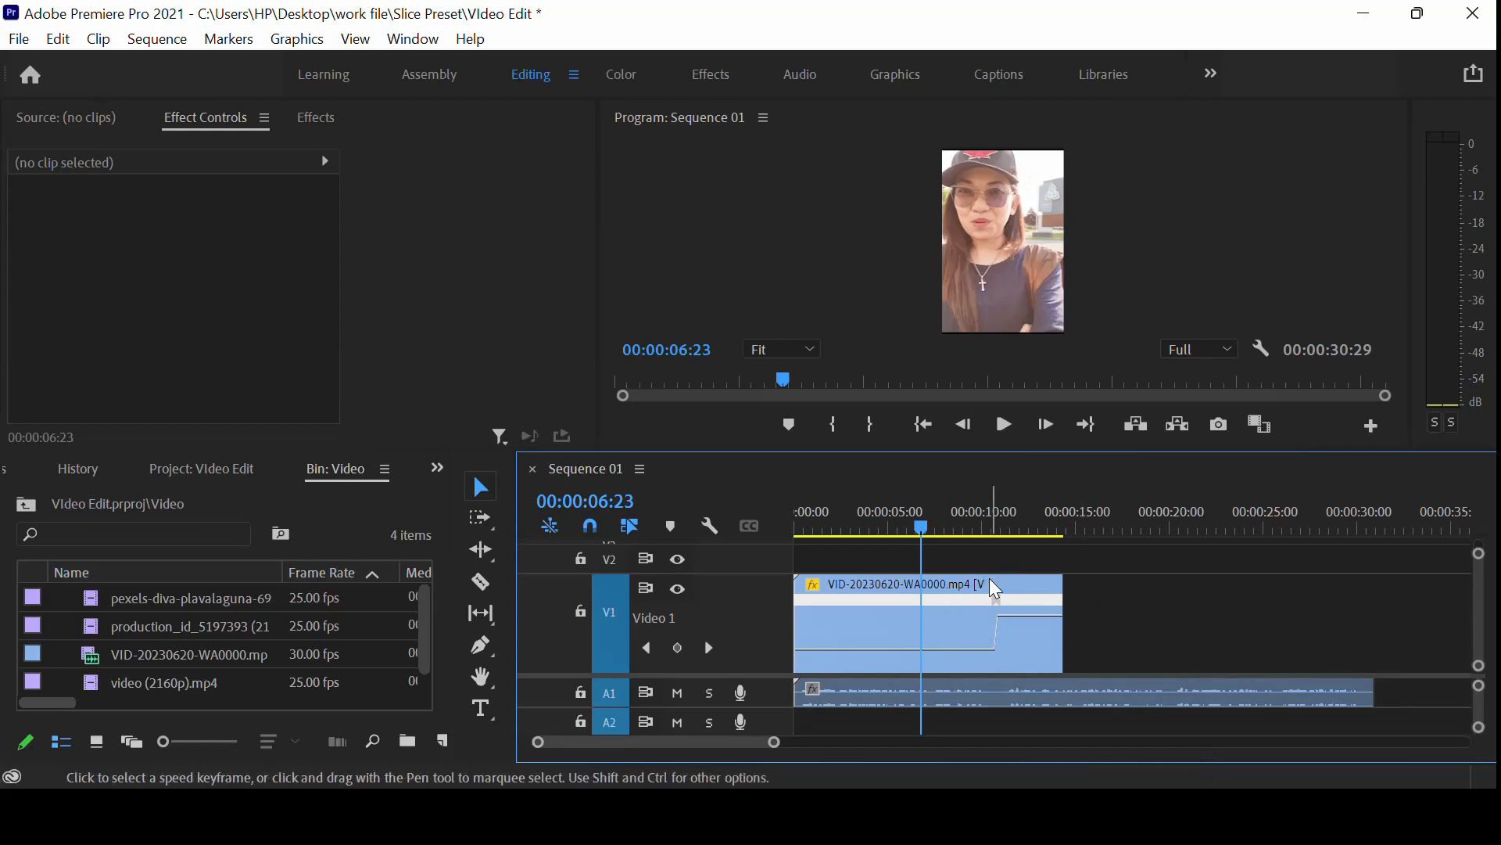
left_click(1007, 426)
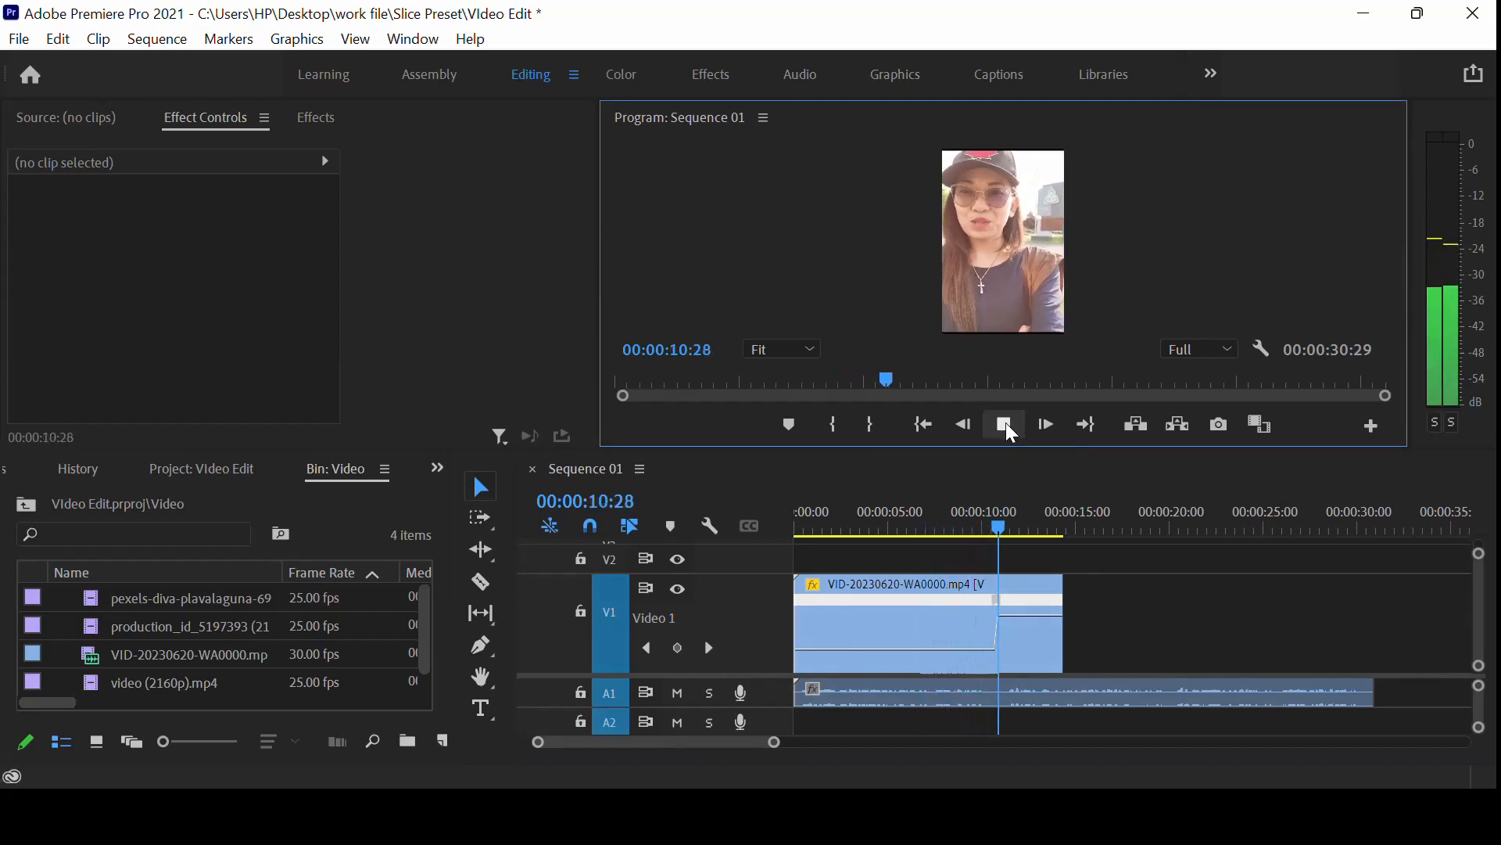
left_click(1007, 428)
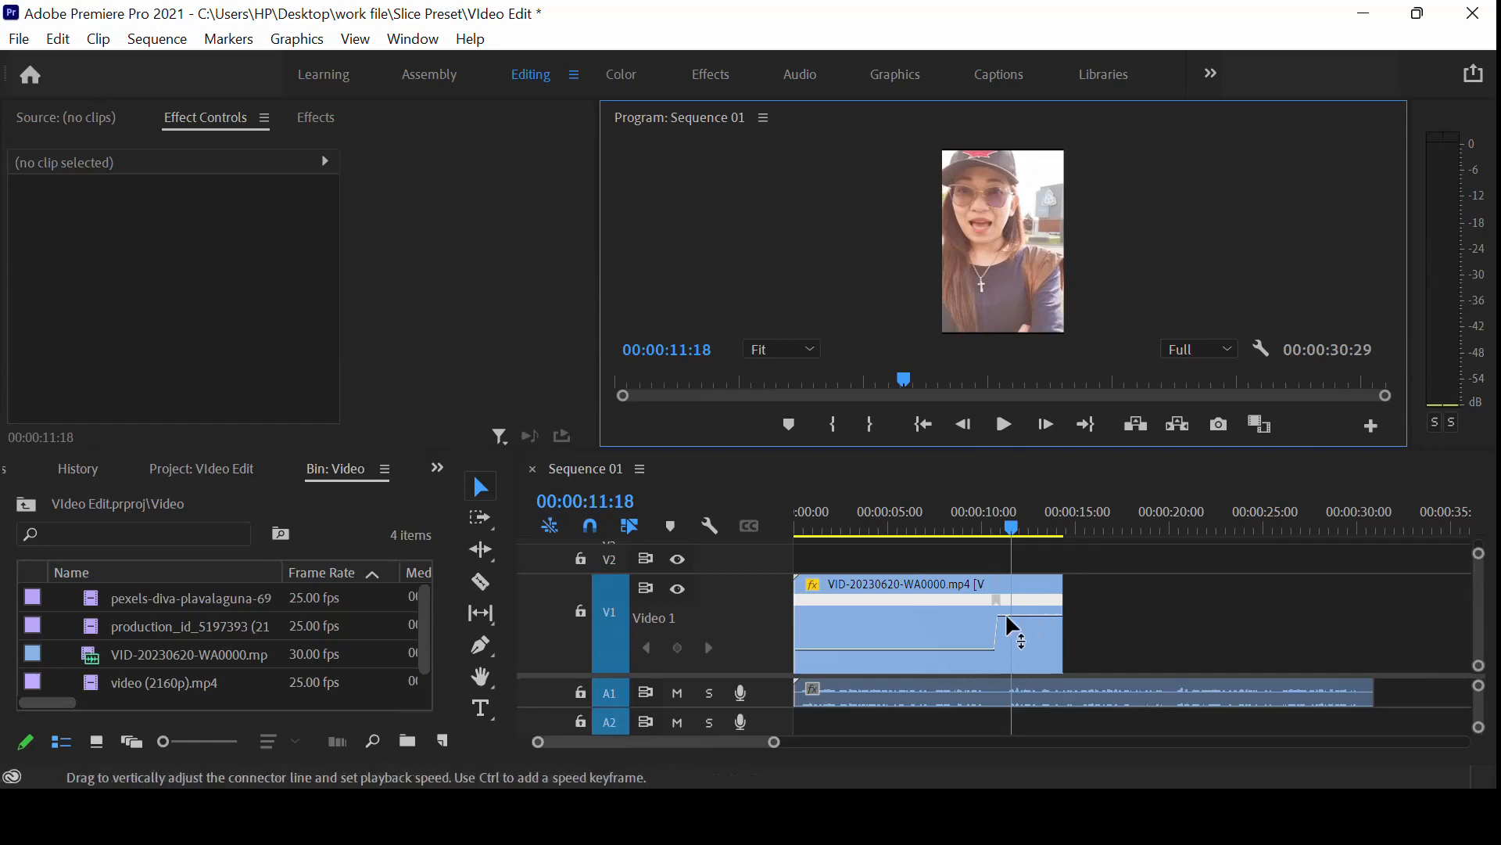
Mute audio track A1 and replay the speed ramp up to 00:00:12:22
left_click(677, 698)
left_click(678, 695)
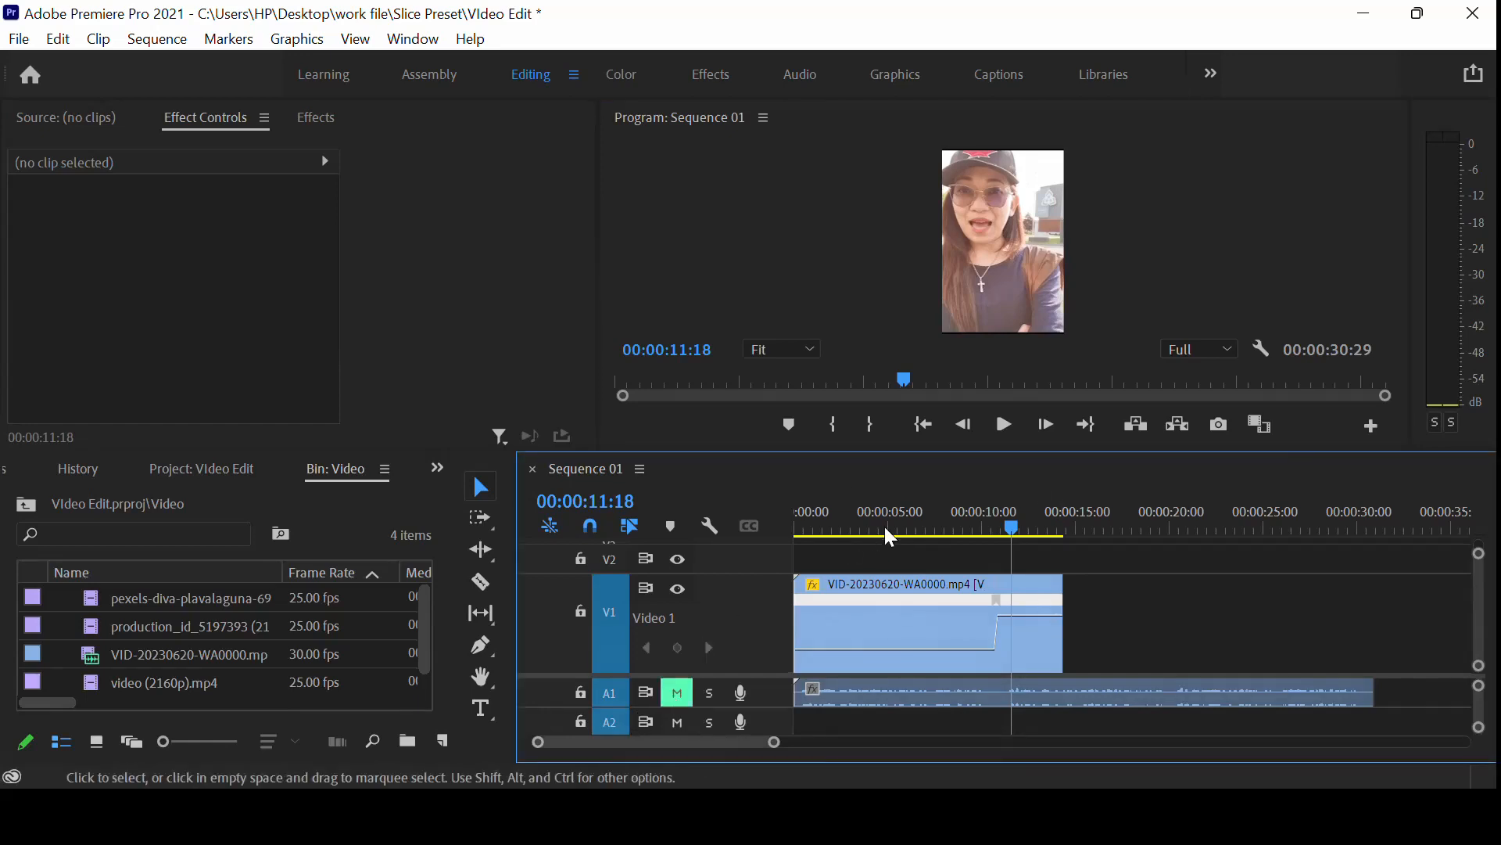
left_click(943, 512)
left_click(1001, 412)
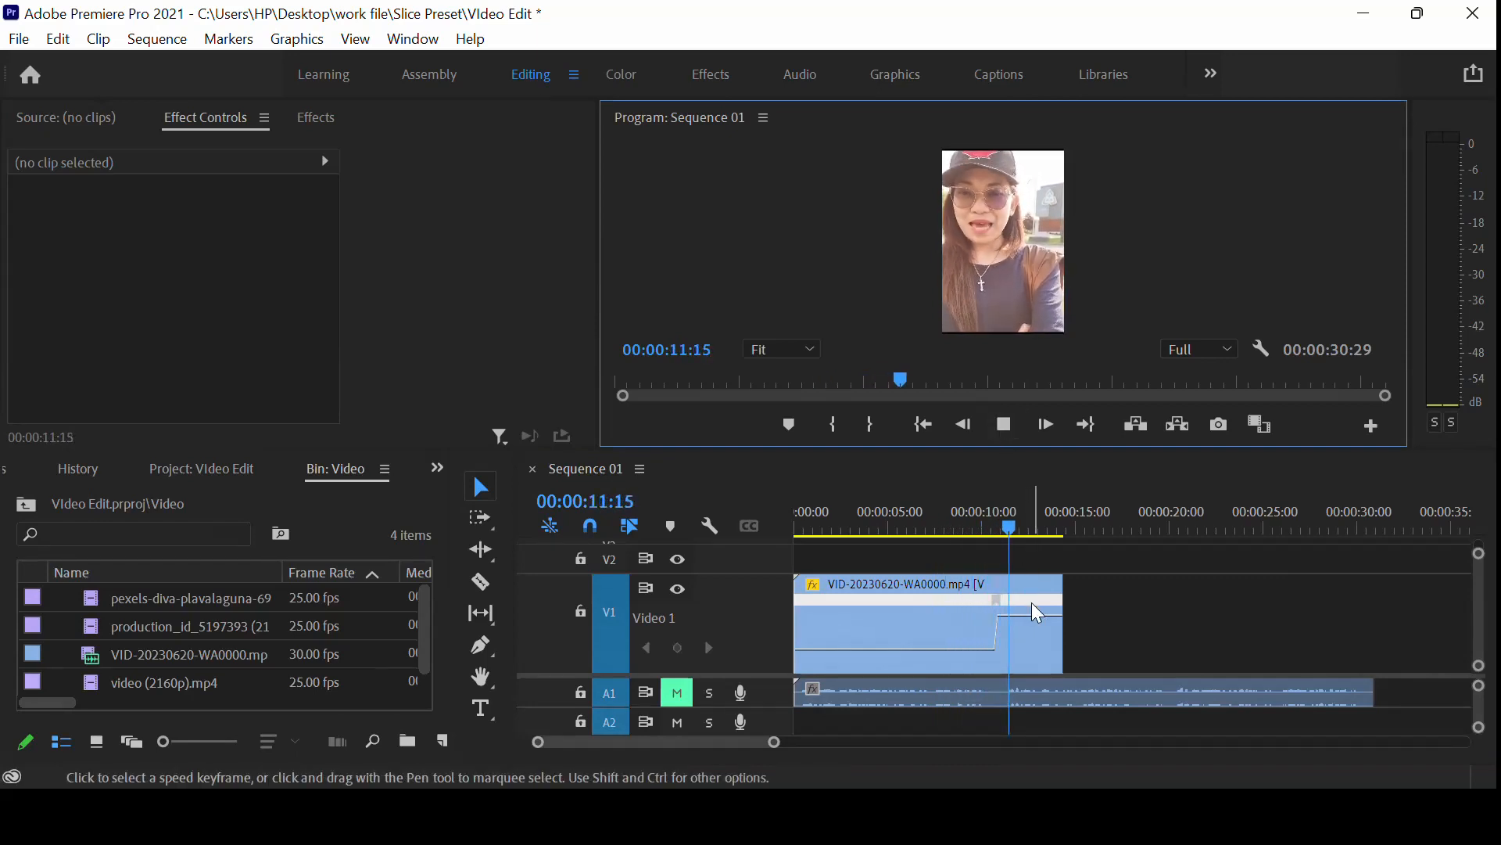
left_click(1005, 424)
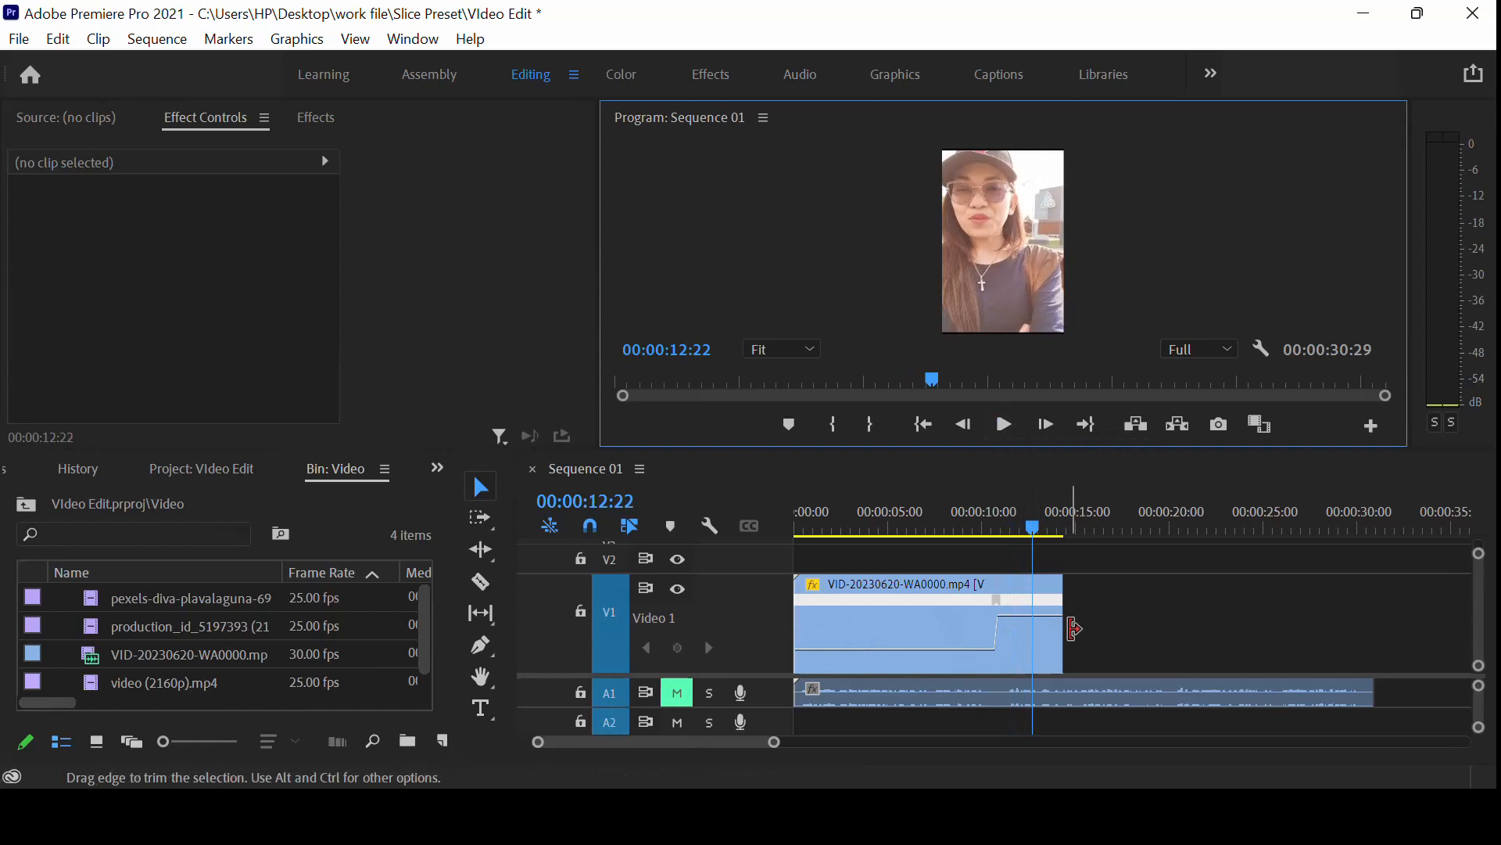
Extend the end of the V1 clip and its linked audio as far as the footage allows
left_click_drag(1061, 627, 1204, 630)
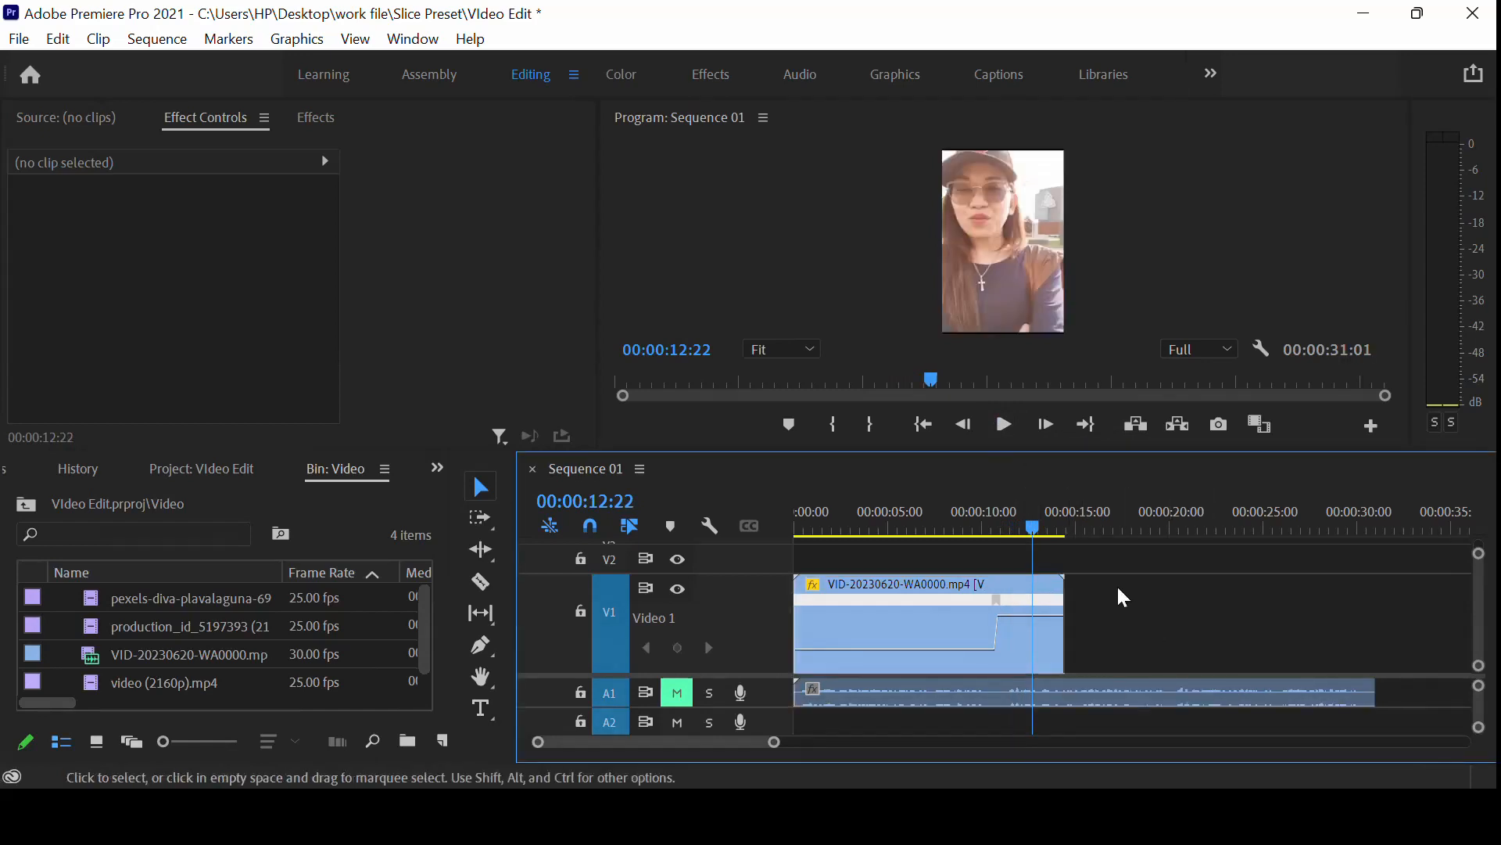
Enlarge the V1 track around the speed ramp near 00:00:10:25 and select the ramp's ending speed keyframe
left_click_drag(1032, 526, 983, 526)
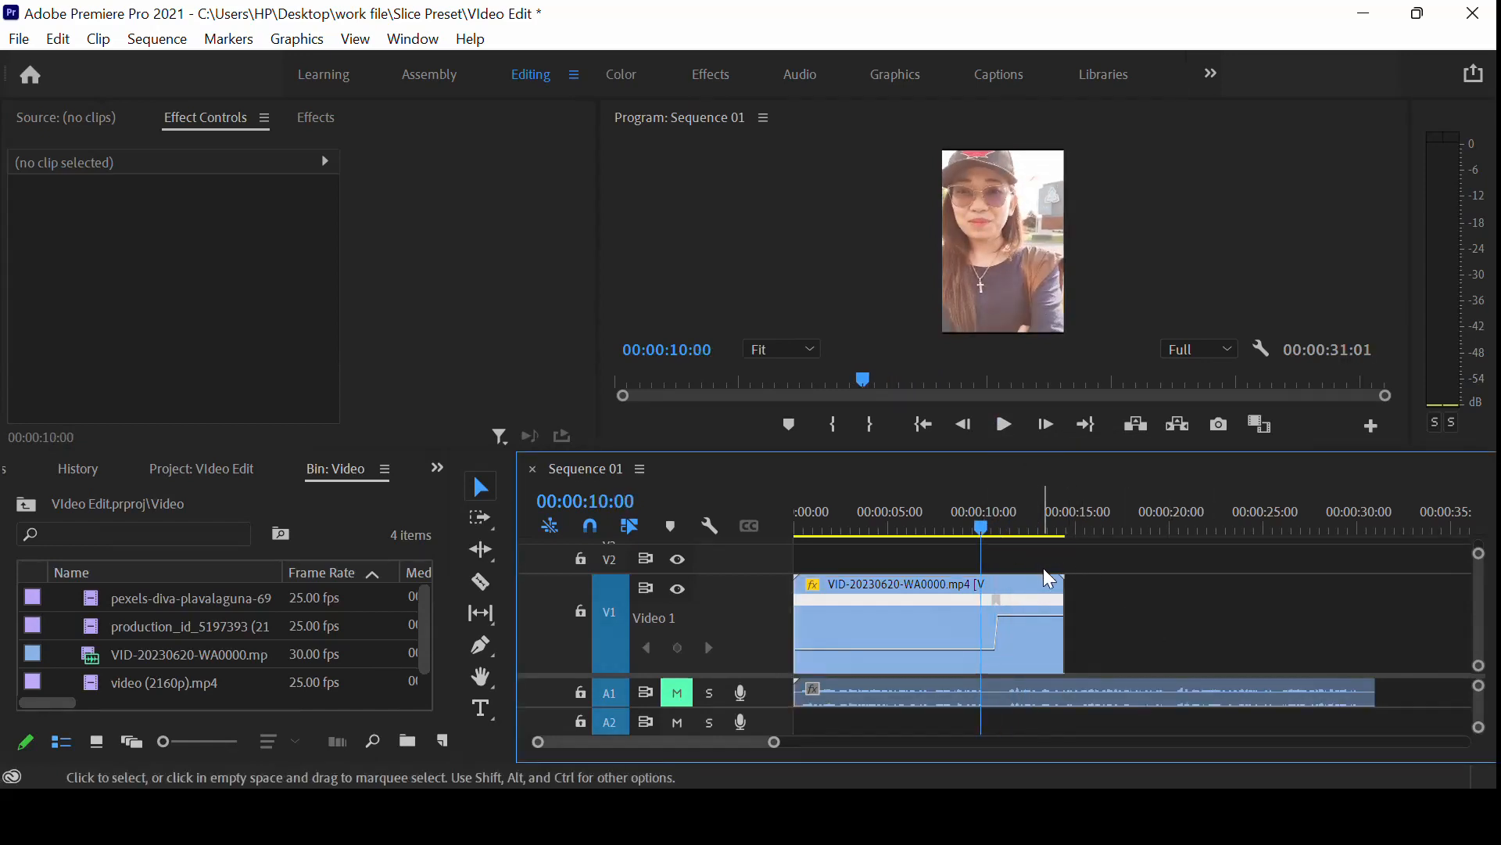
key("equal")
key("equal")
left_click(1198, 529)
key("equal")
key("equal")
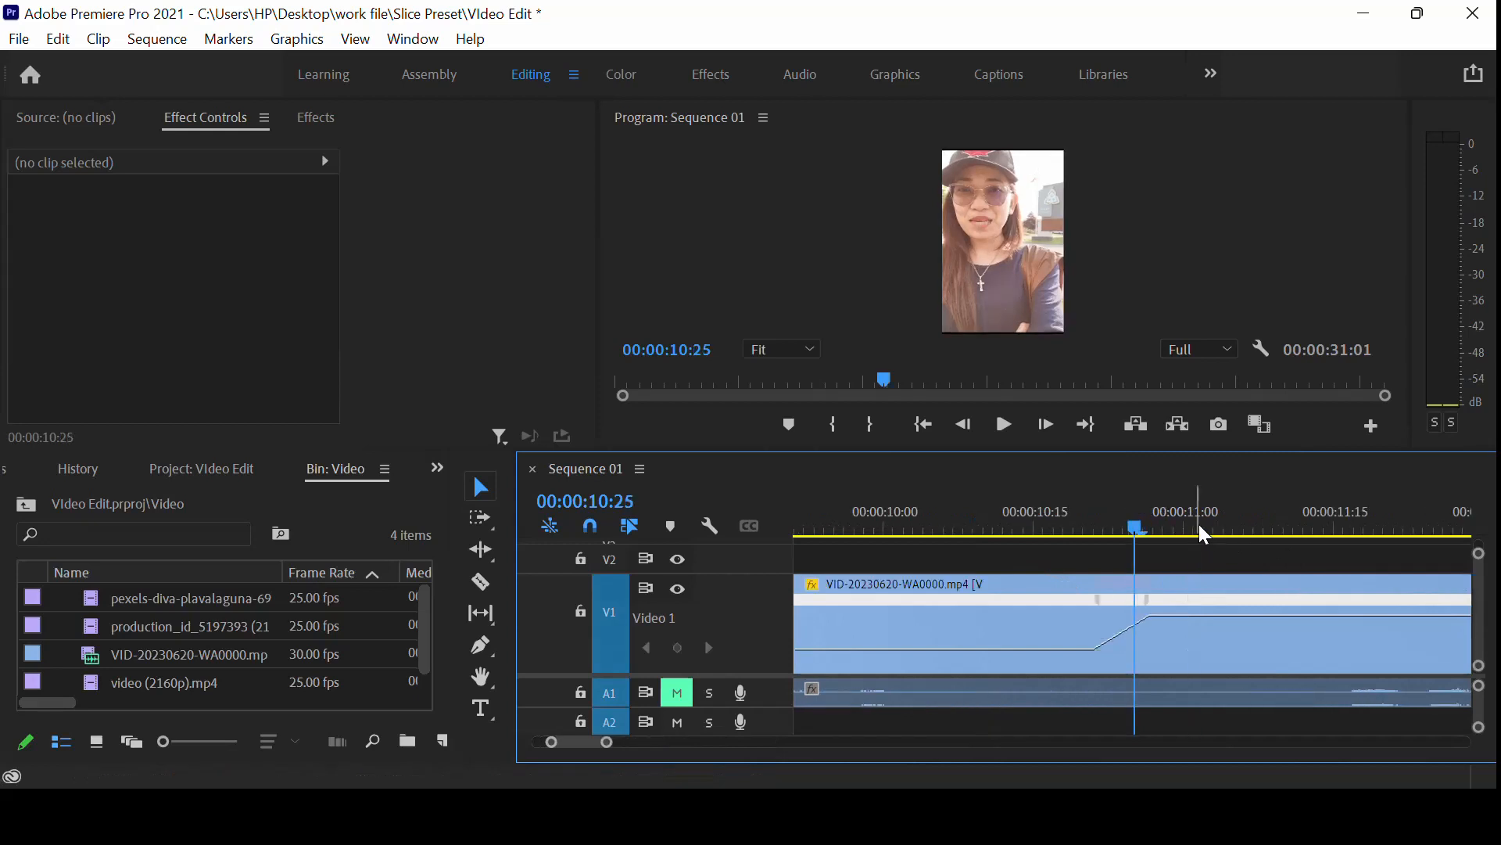
key("equal")
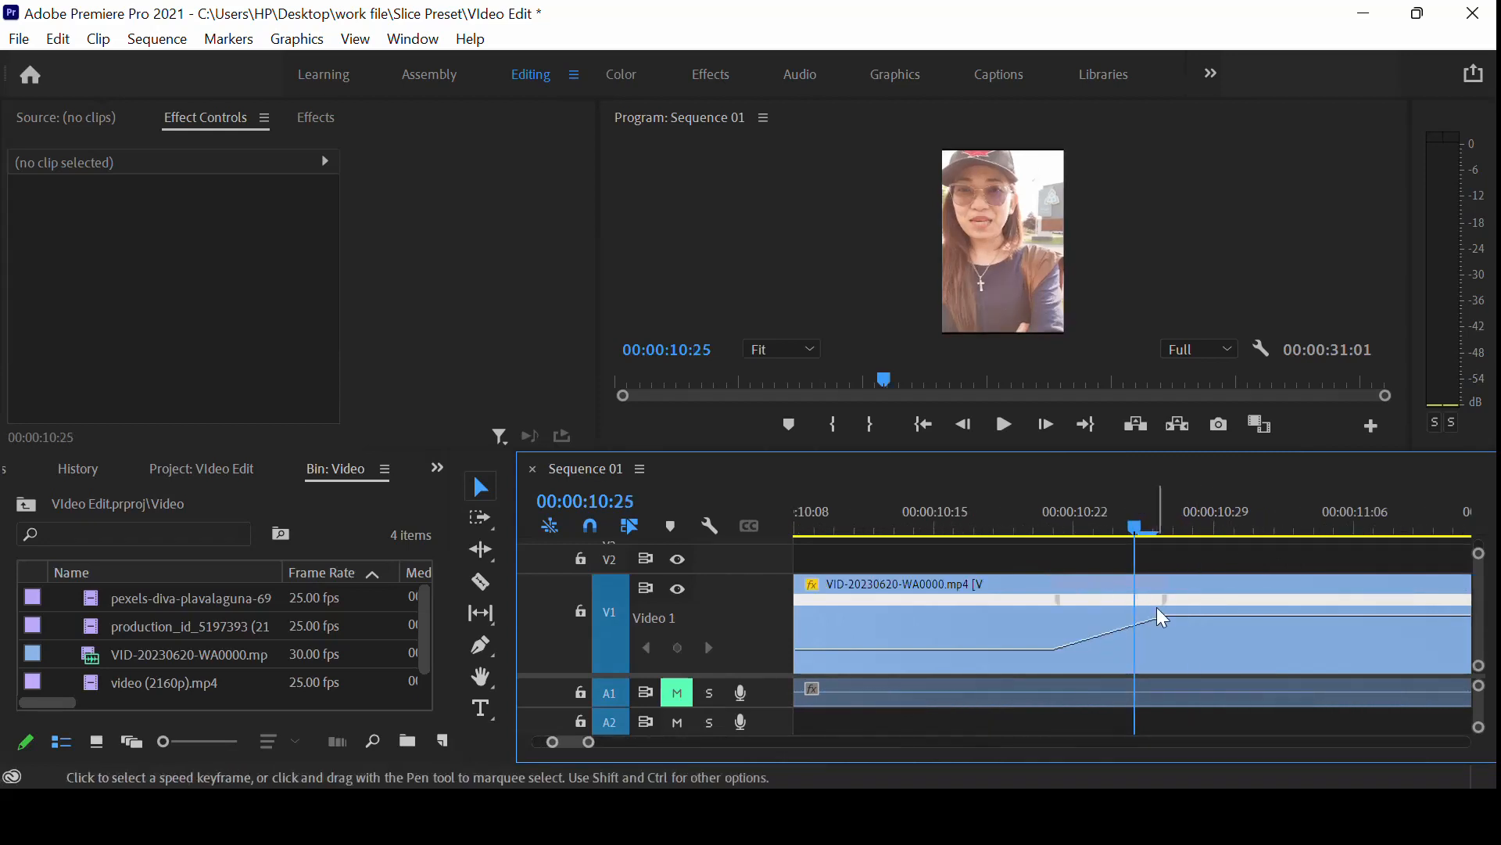
left_click(1169, 609)
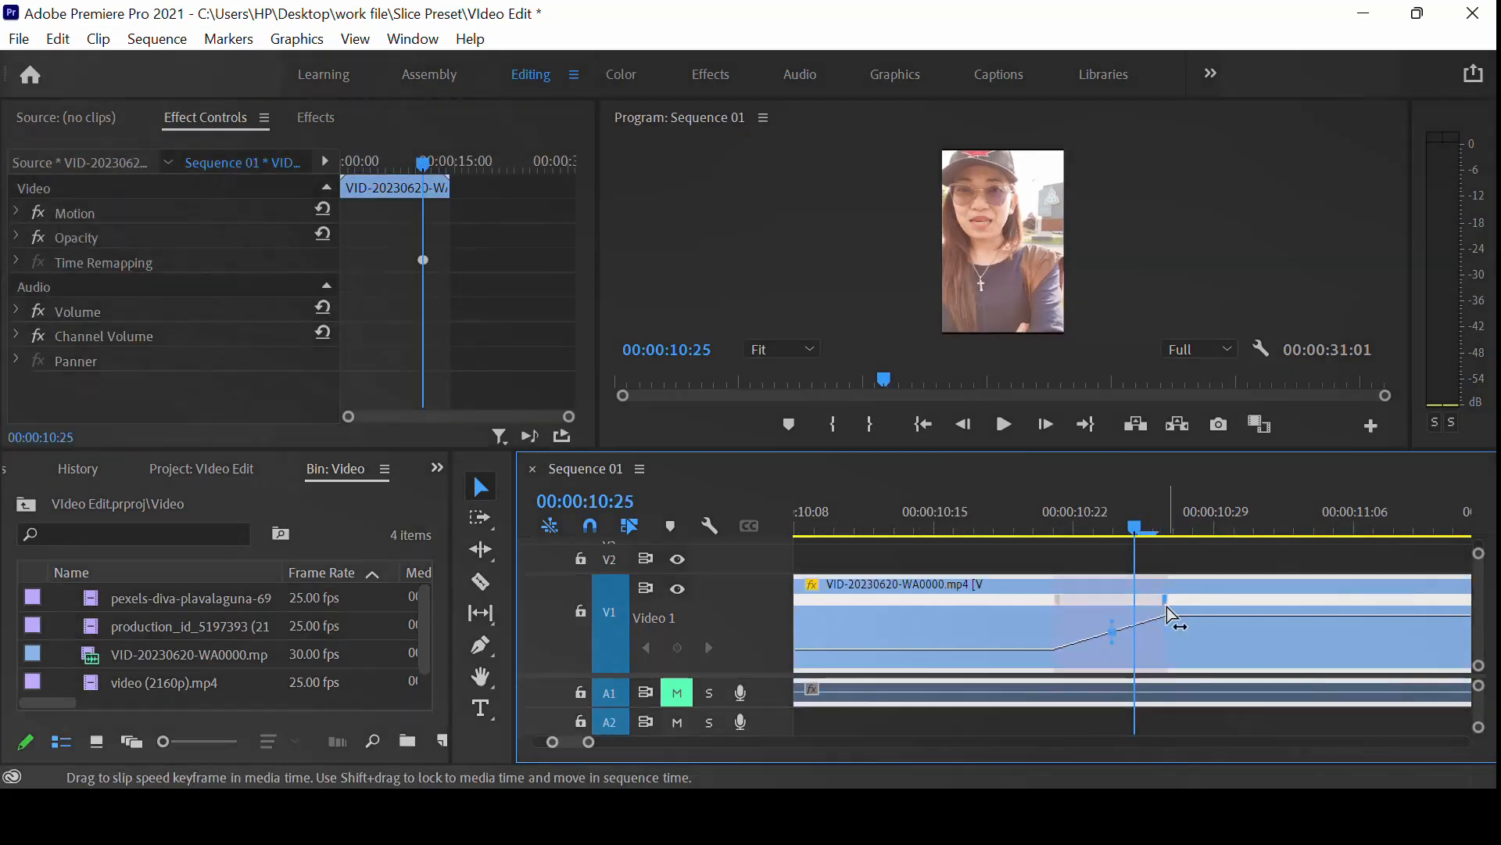
left_click(1095, 529)
scroll(747, 624, "up", 4)
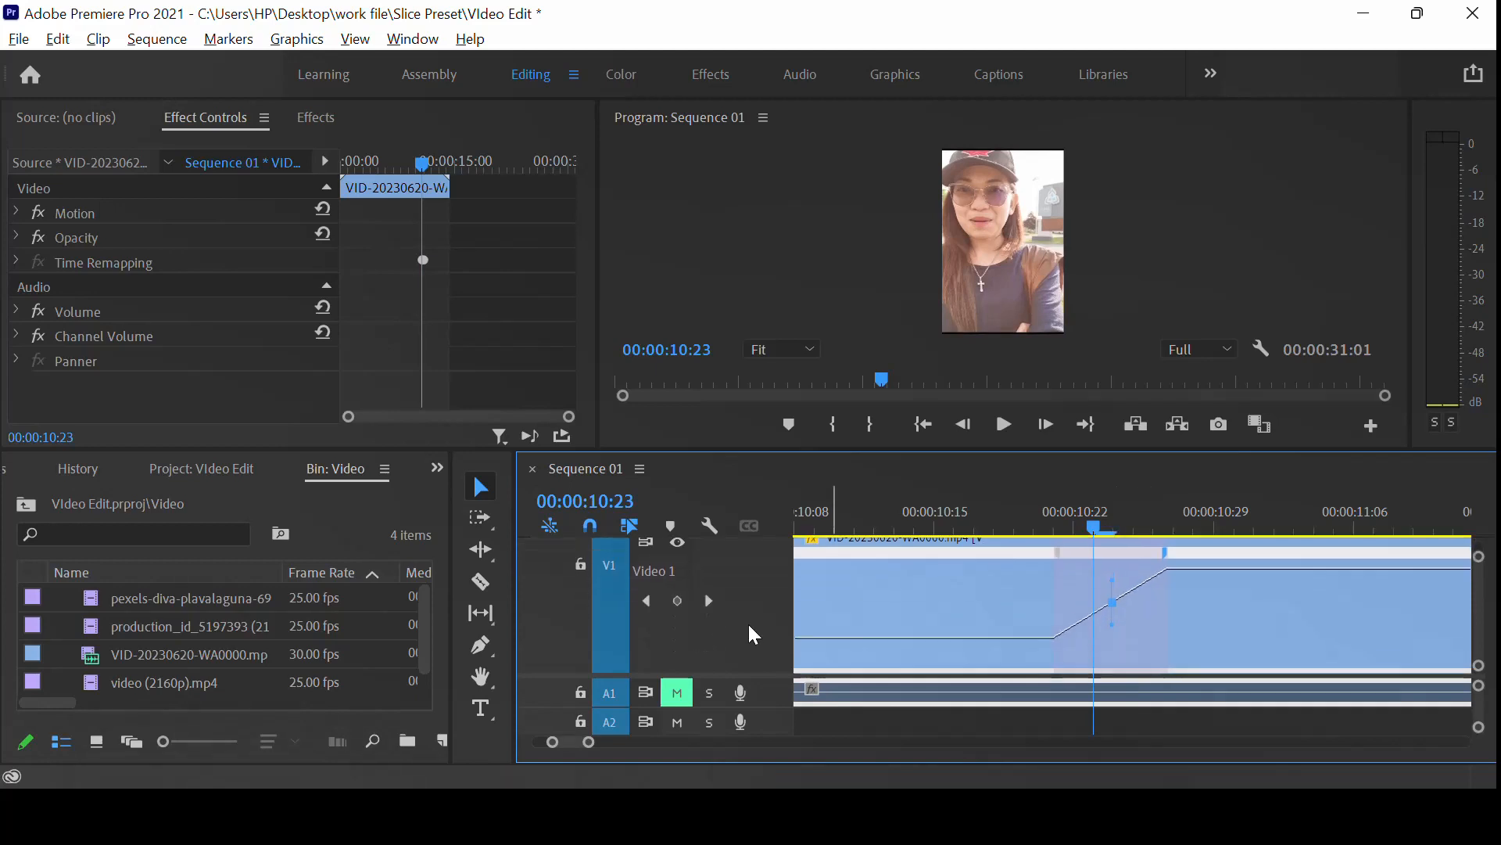
scroll(765, 618, "up", 1)
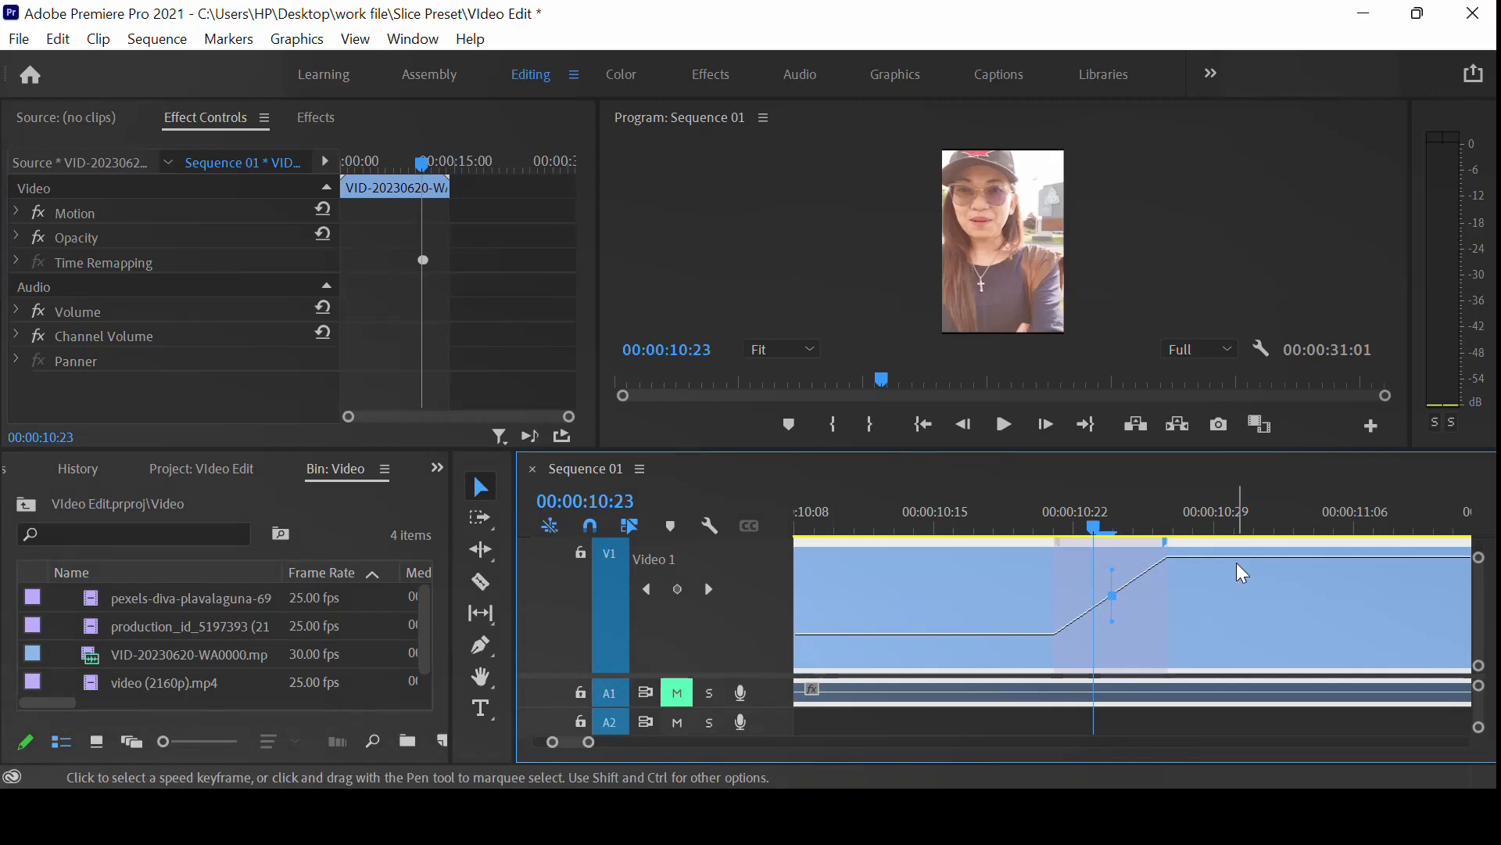
Pull the two speed keyframe halves almost together for a near-instant speed change and play across it to 00:00:11:10
left_click_drag(1166, 558, 743, 583)
left_click(1037, 512)
key("minus")
key("minus")
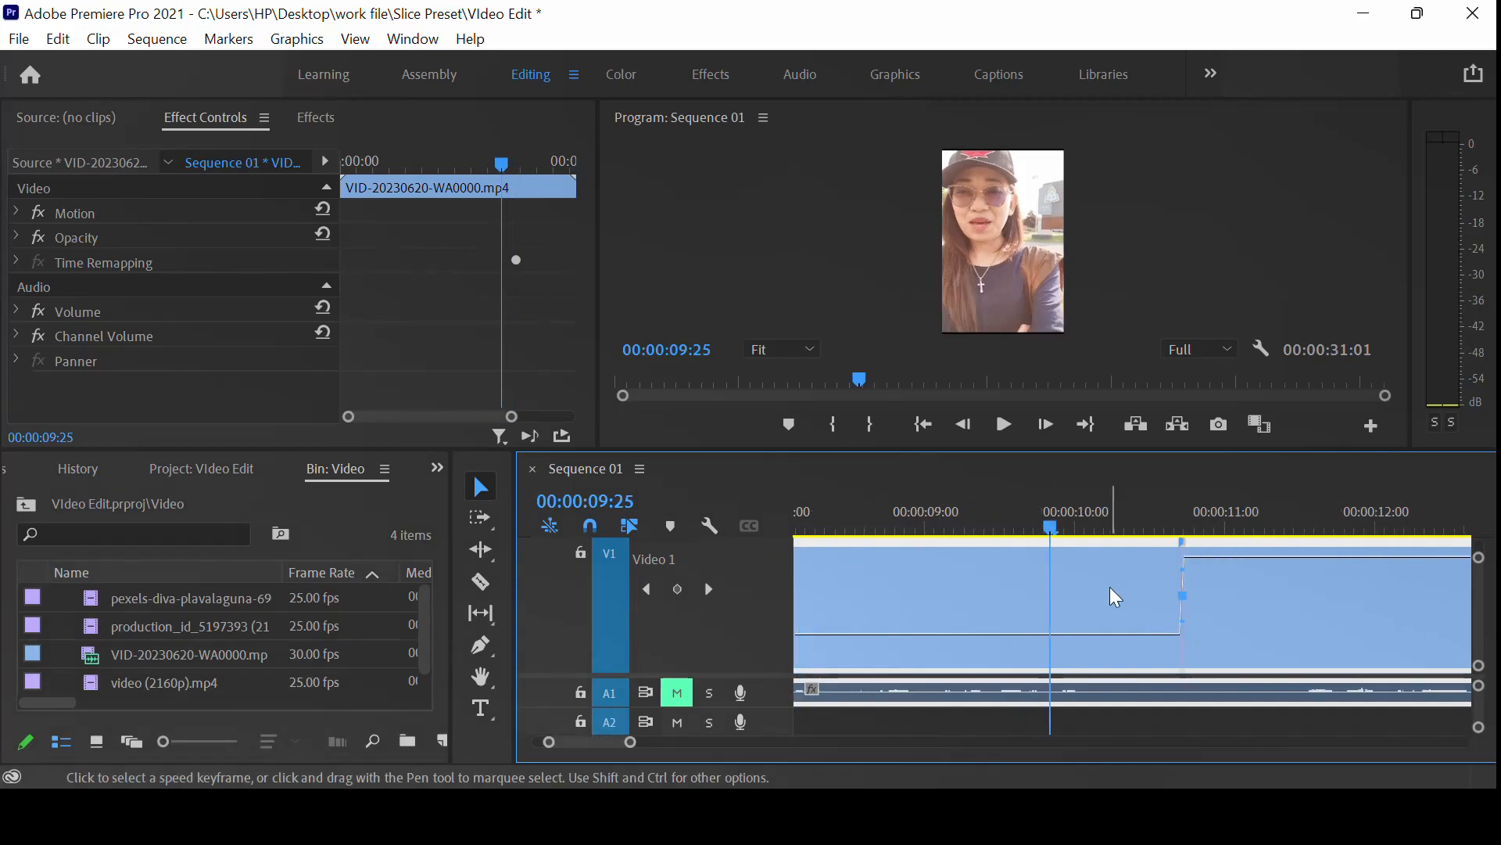
key("space")
key("space")
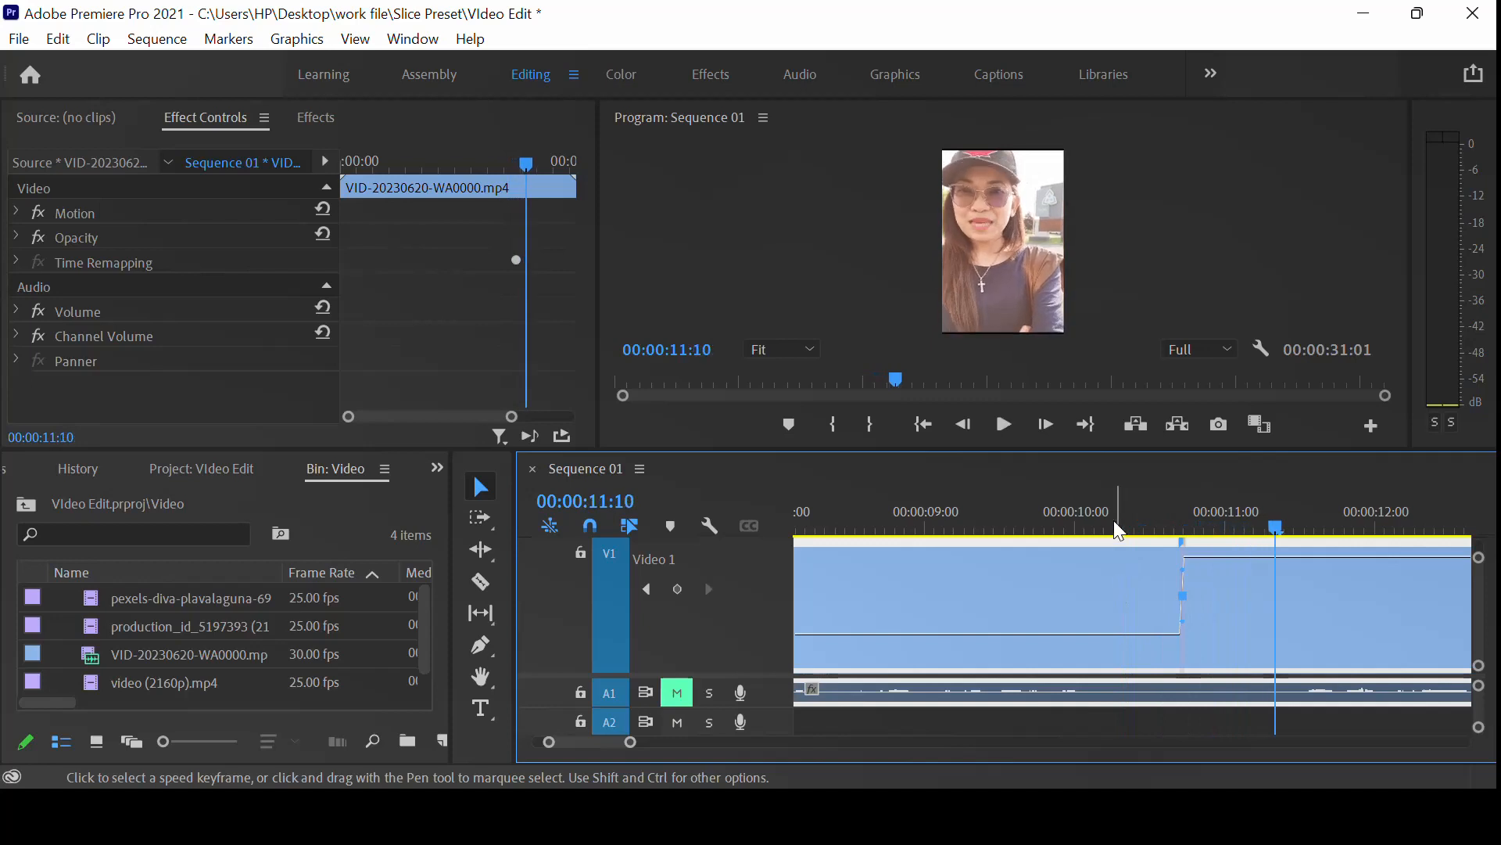
key("space")
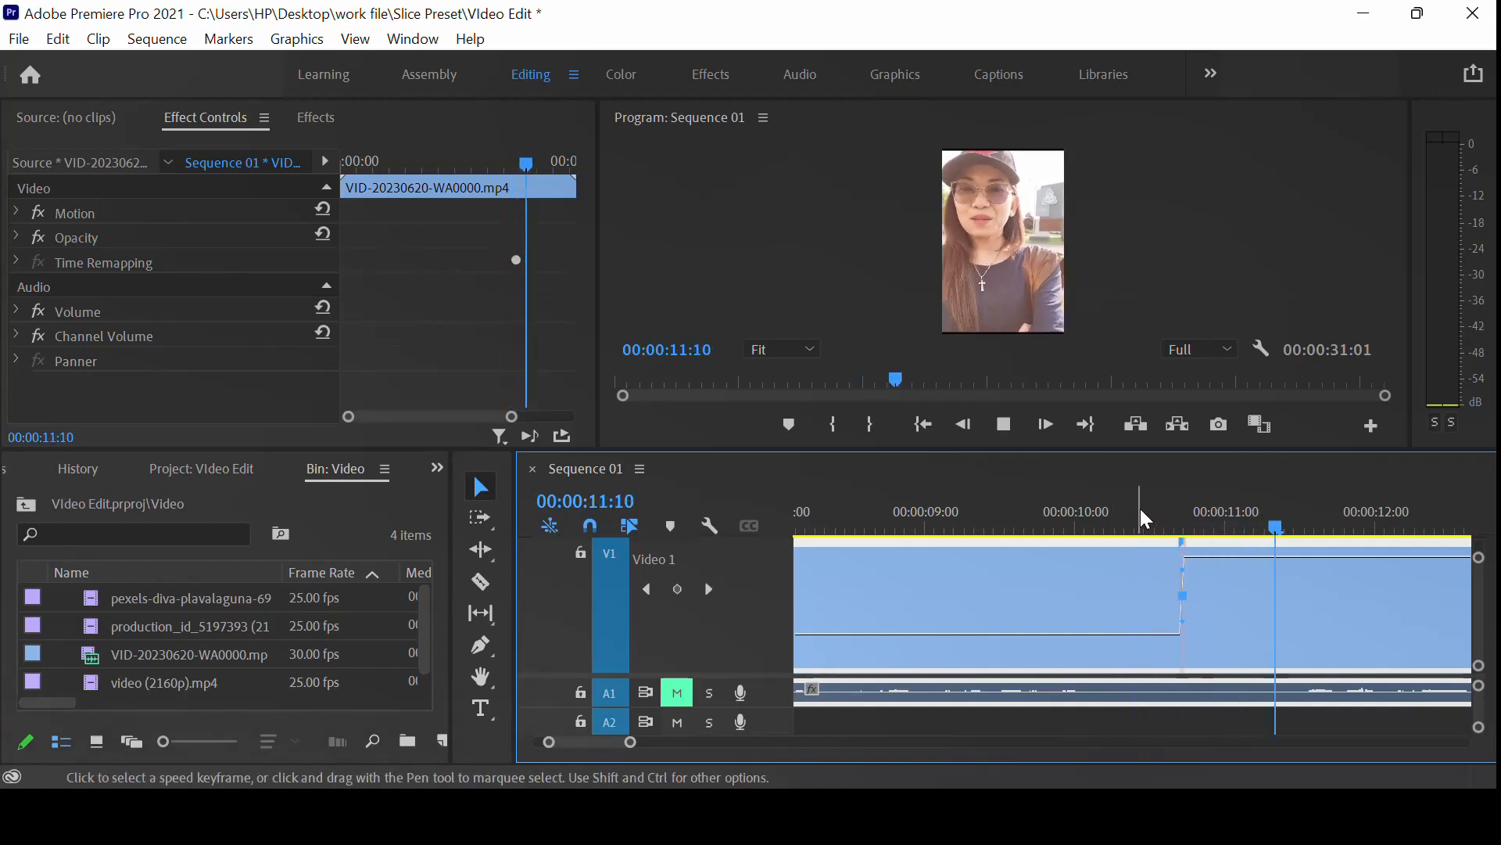
Lengthen the speed ramp by moving its ending keyframe to about 00:00:10:28 and pulling its starting keyframe back to about 00:00:10:00
left_click_drag(1141, 508, 1183, 516)
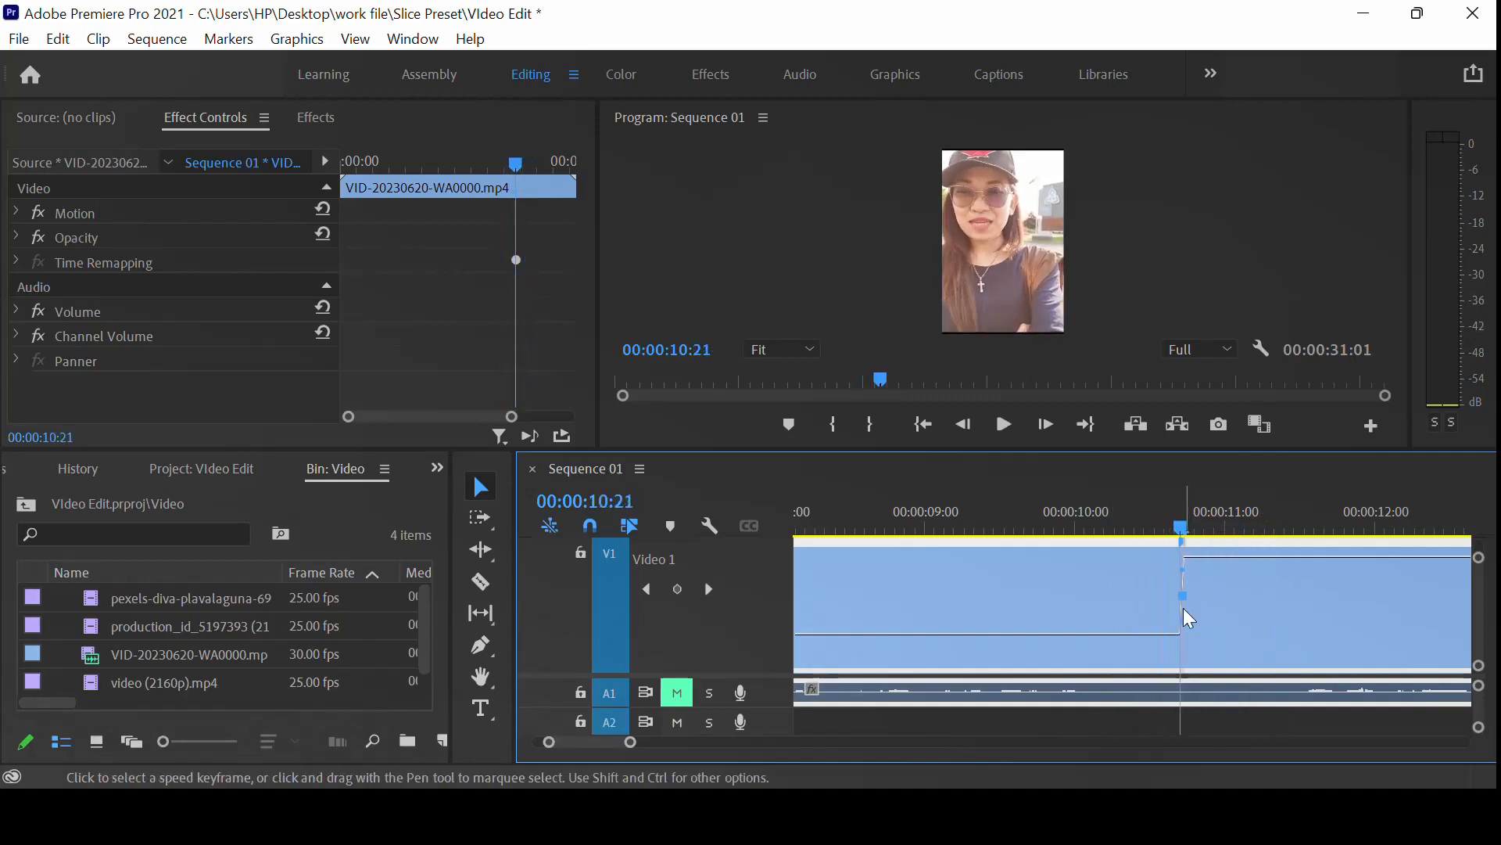
key("equal")
key("equal")
key("equal")
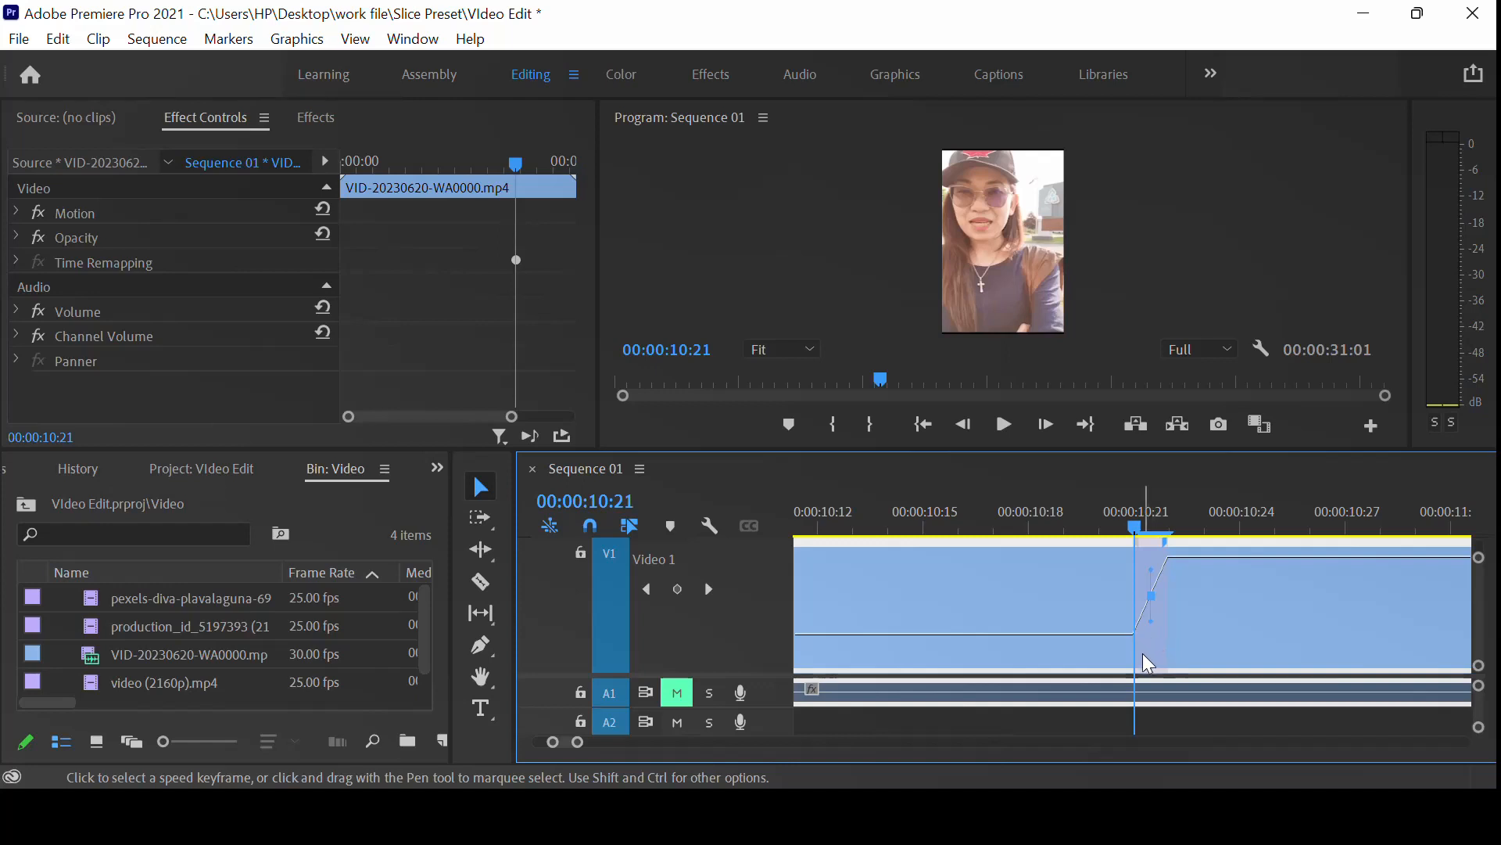
left_click(1199, 625)
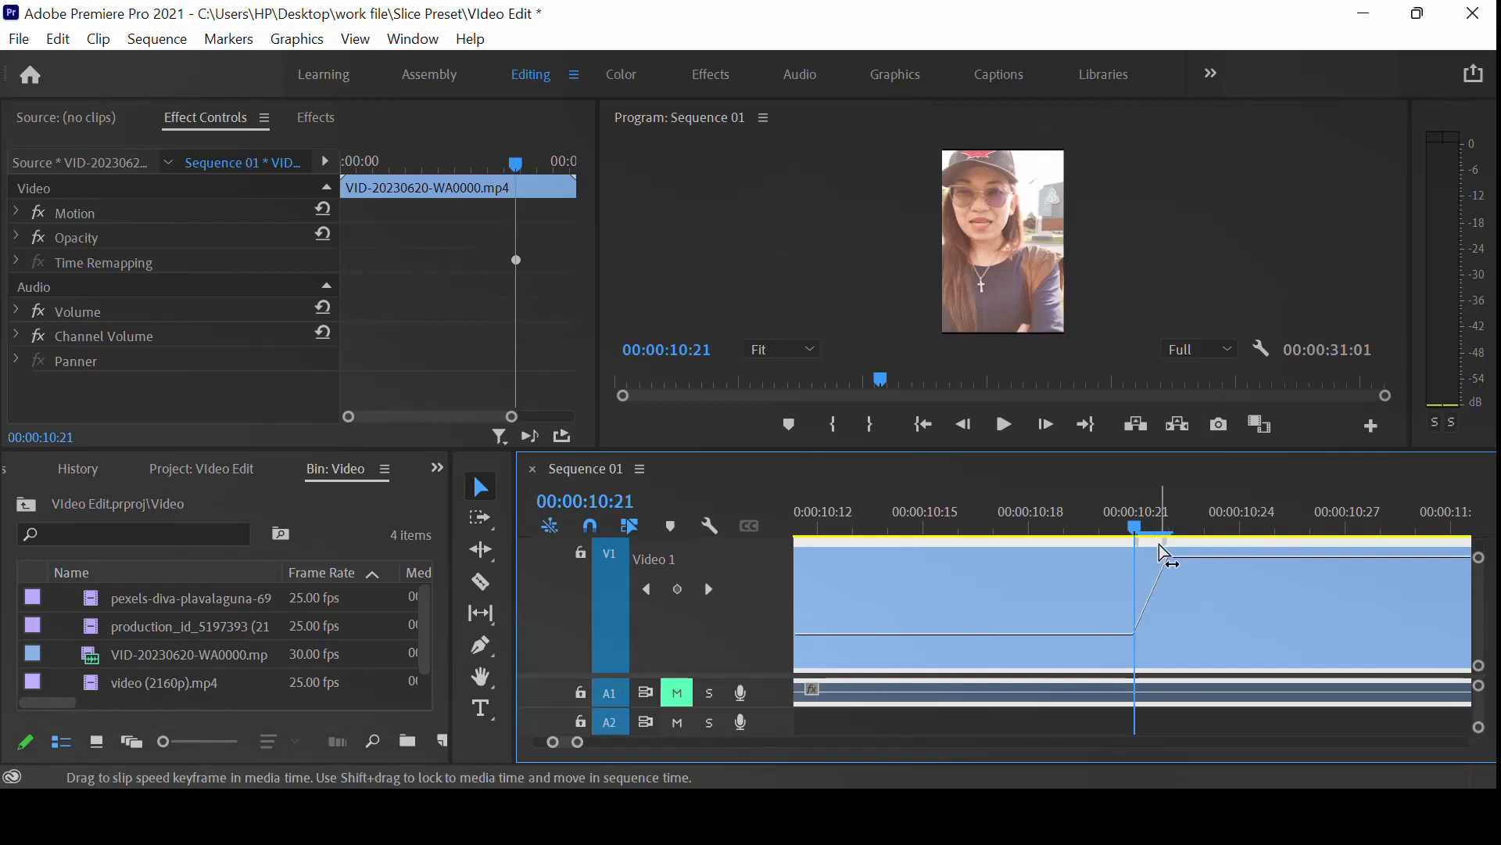
left_click_drag(1170, 552, 1406, 583)
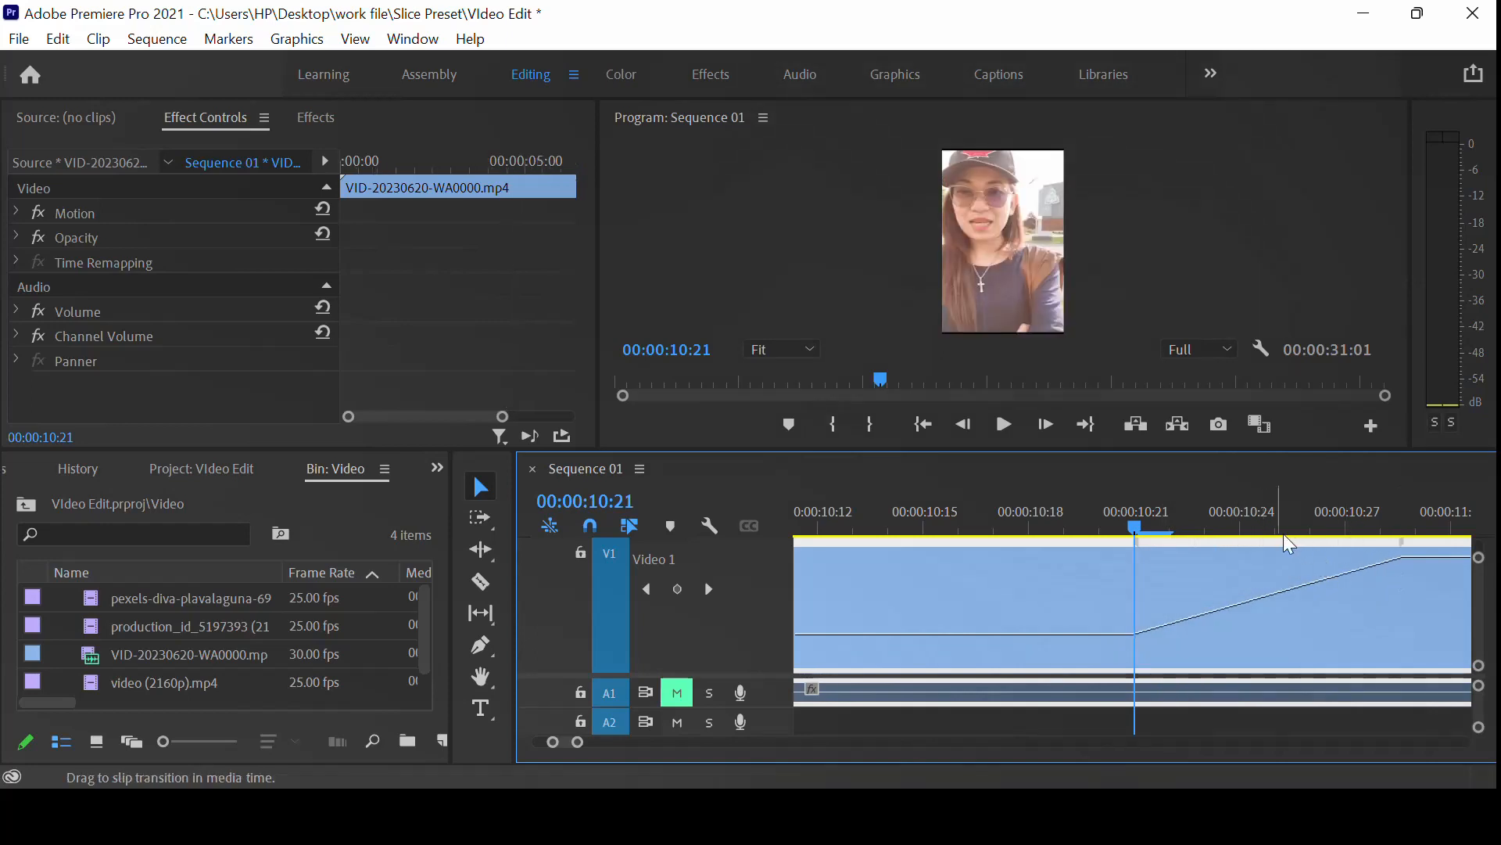
key("minus")
key("minus")
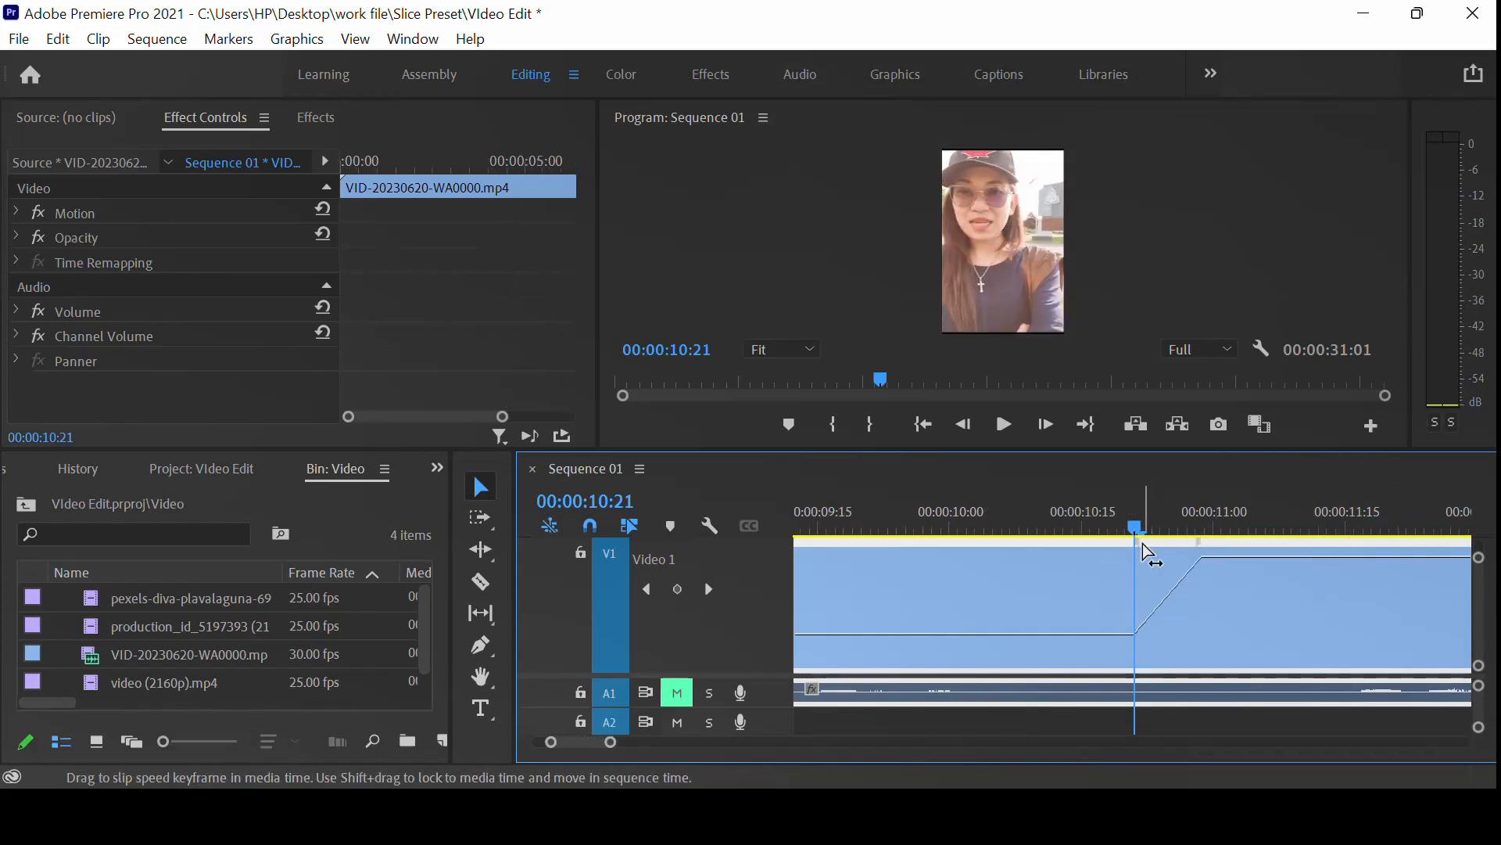
mouse_move(1150, 554)
left_mouse_down()
mouse_move(1062, 556)
mouse_move(1165, 556)
left_mouse_up()
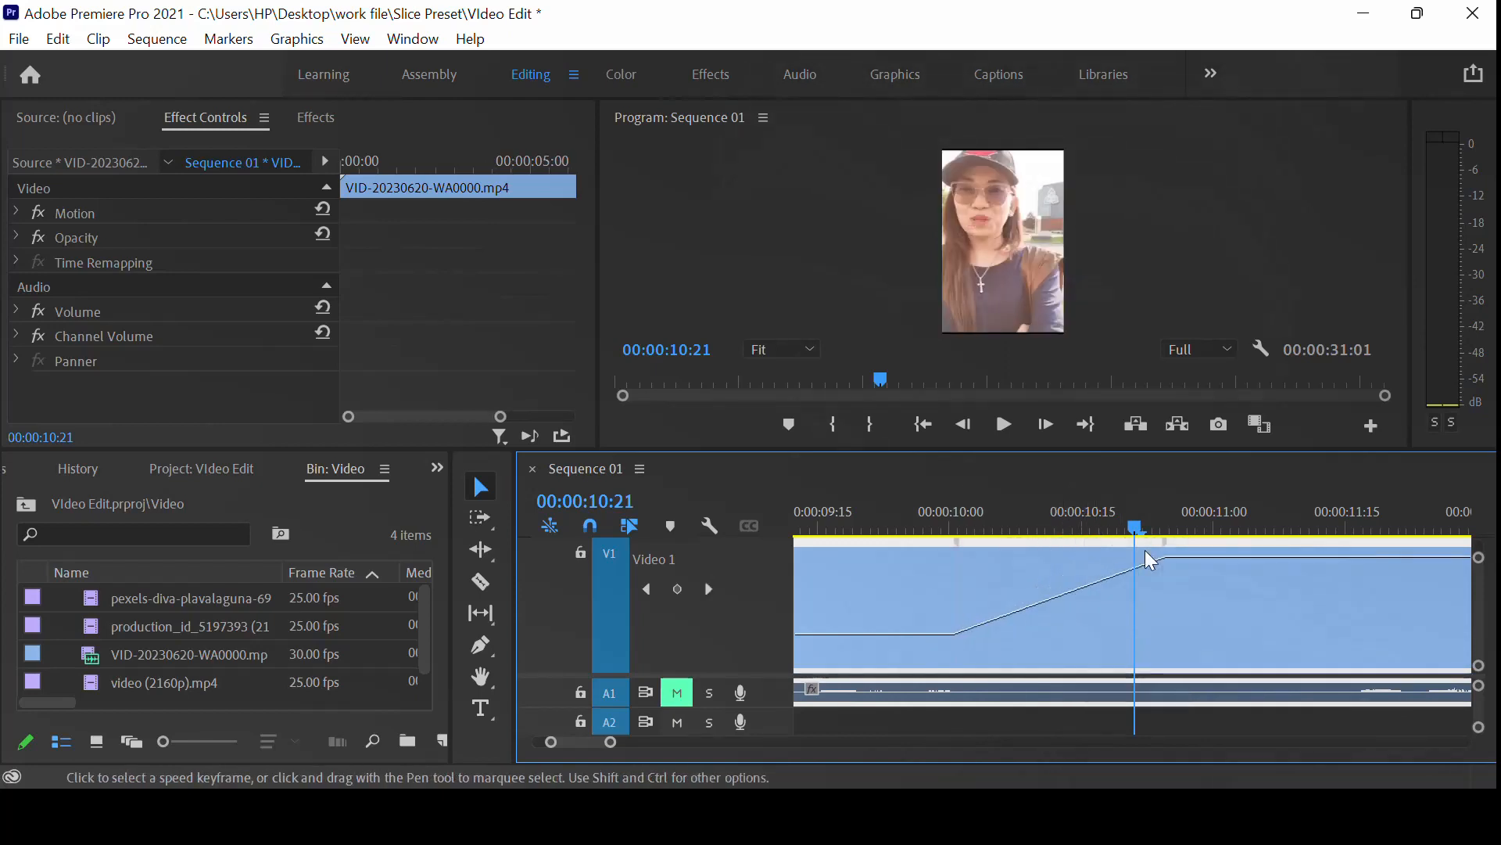
Play across the lengthened ramp twice, starting before 00:00:10:00, to review the gradual speed change
left_click_drag(910, 519, 845, 529)
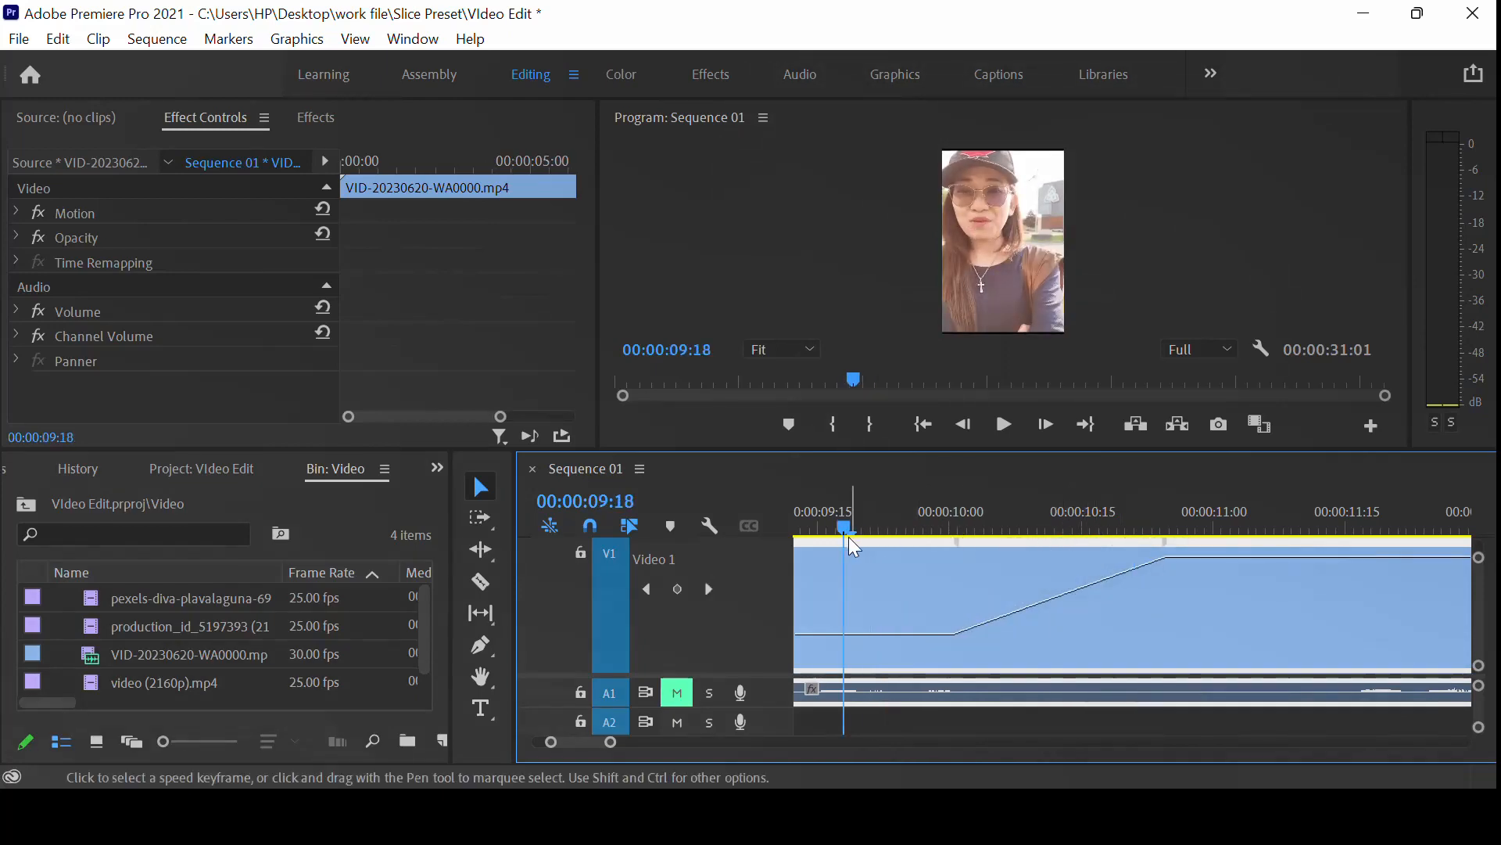
key("minus")
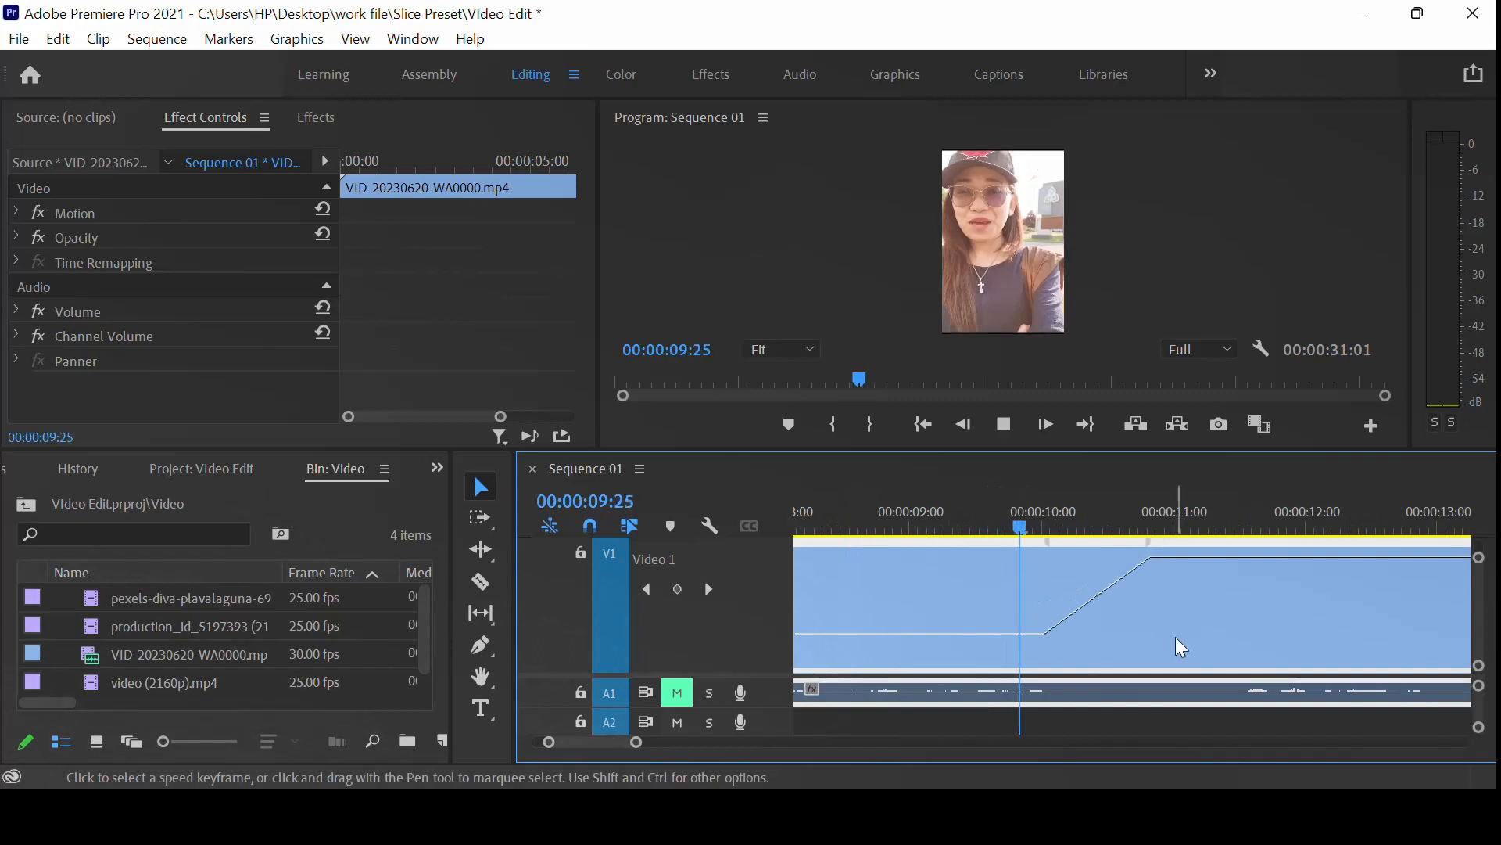
key("space")
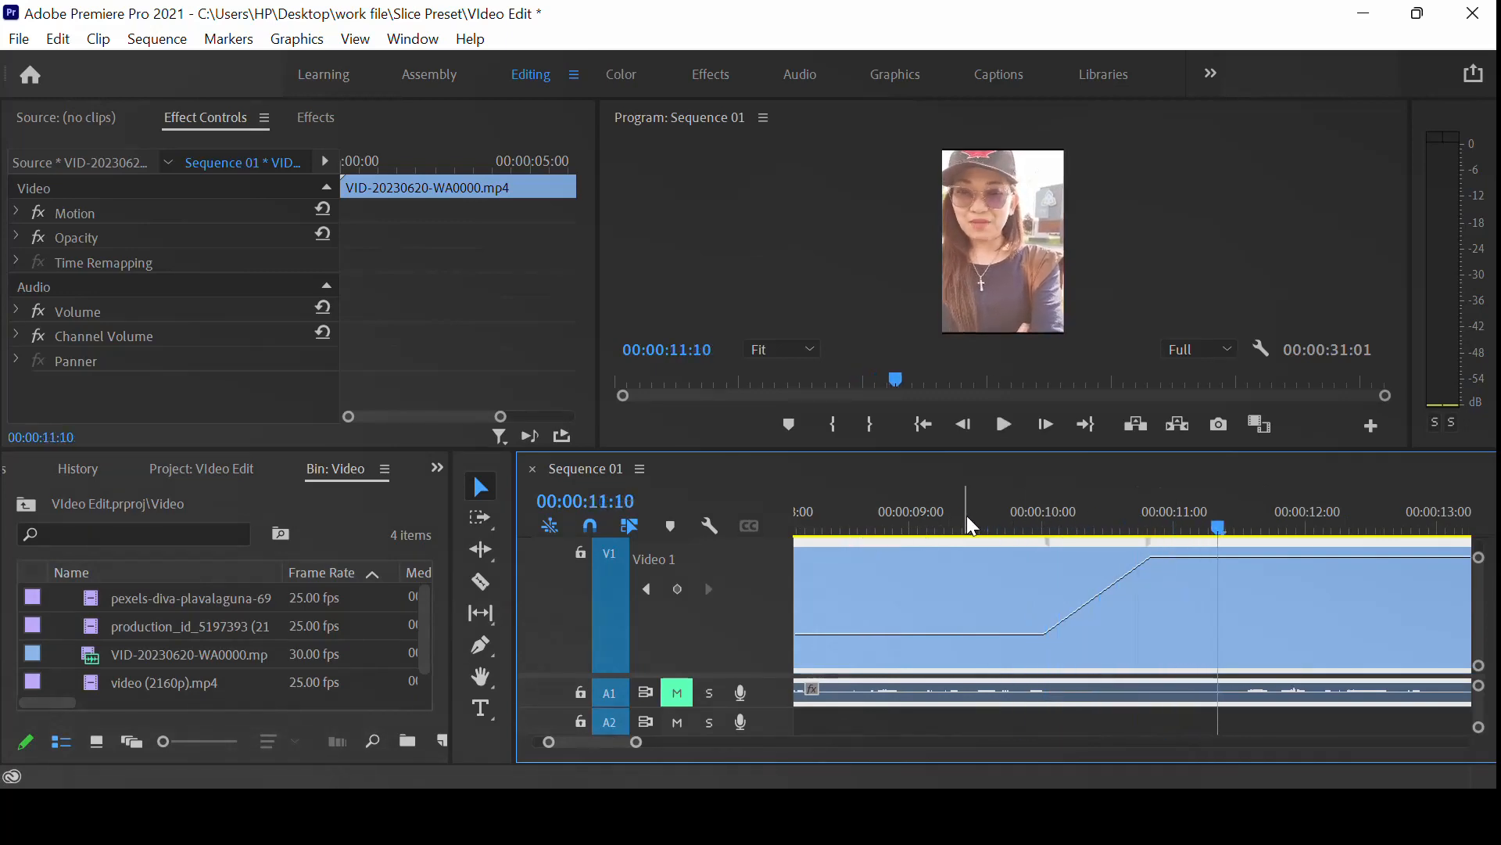
left_click(962, 520)
key("space")
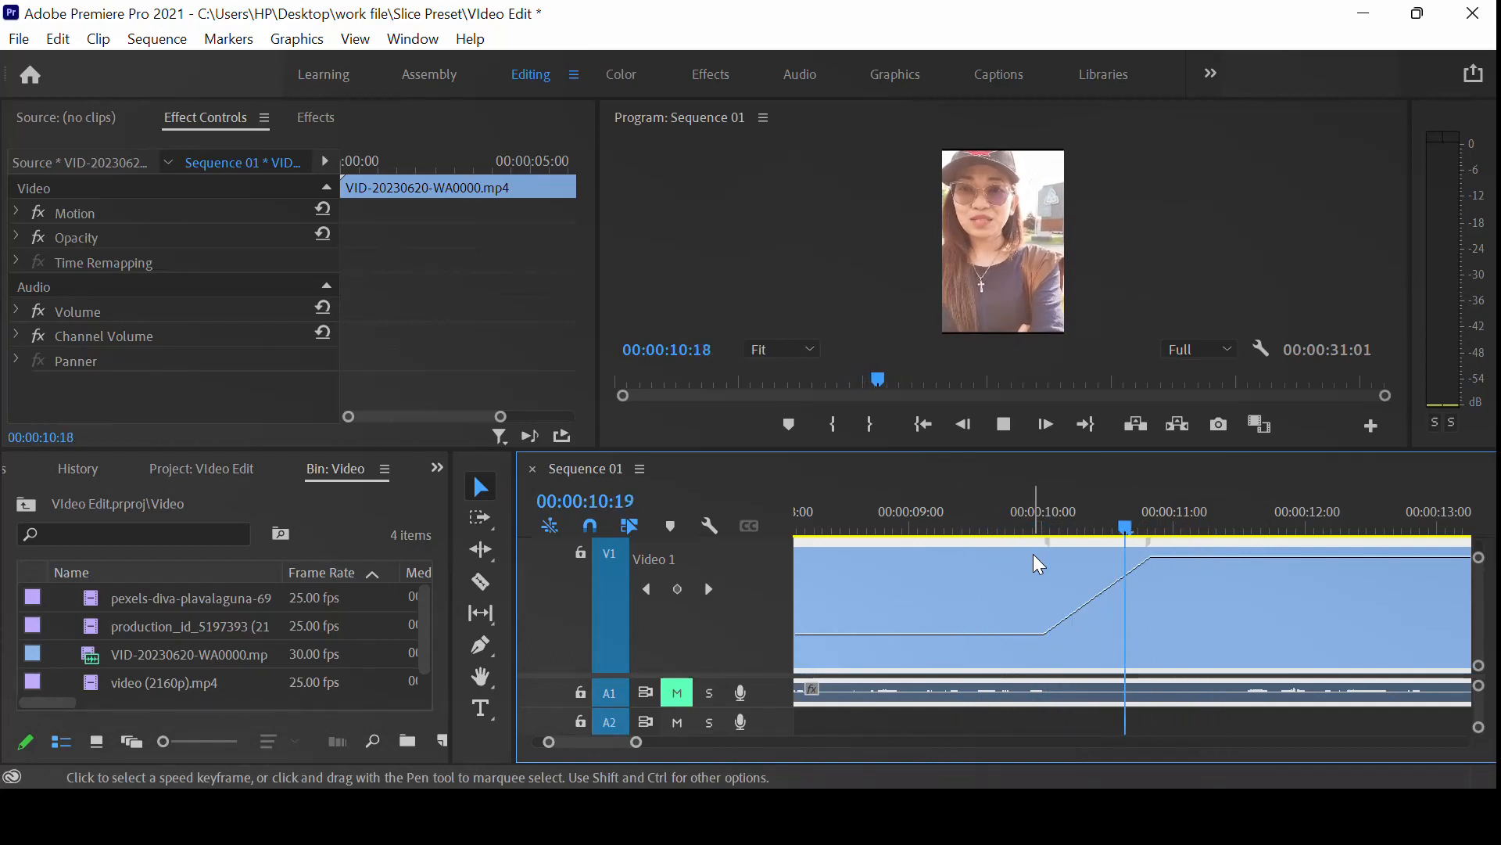
key("space")
Widen the ramp to span from about 00:00:09:08 to about 00:00:11:03 and play through it
left_click_drag(1050, 540, 949, 546)
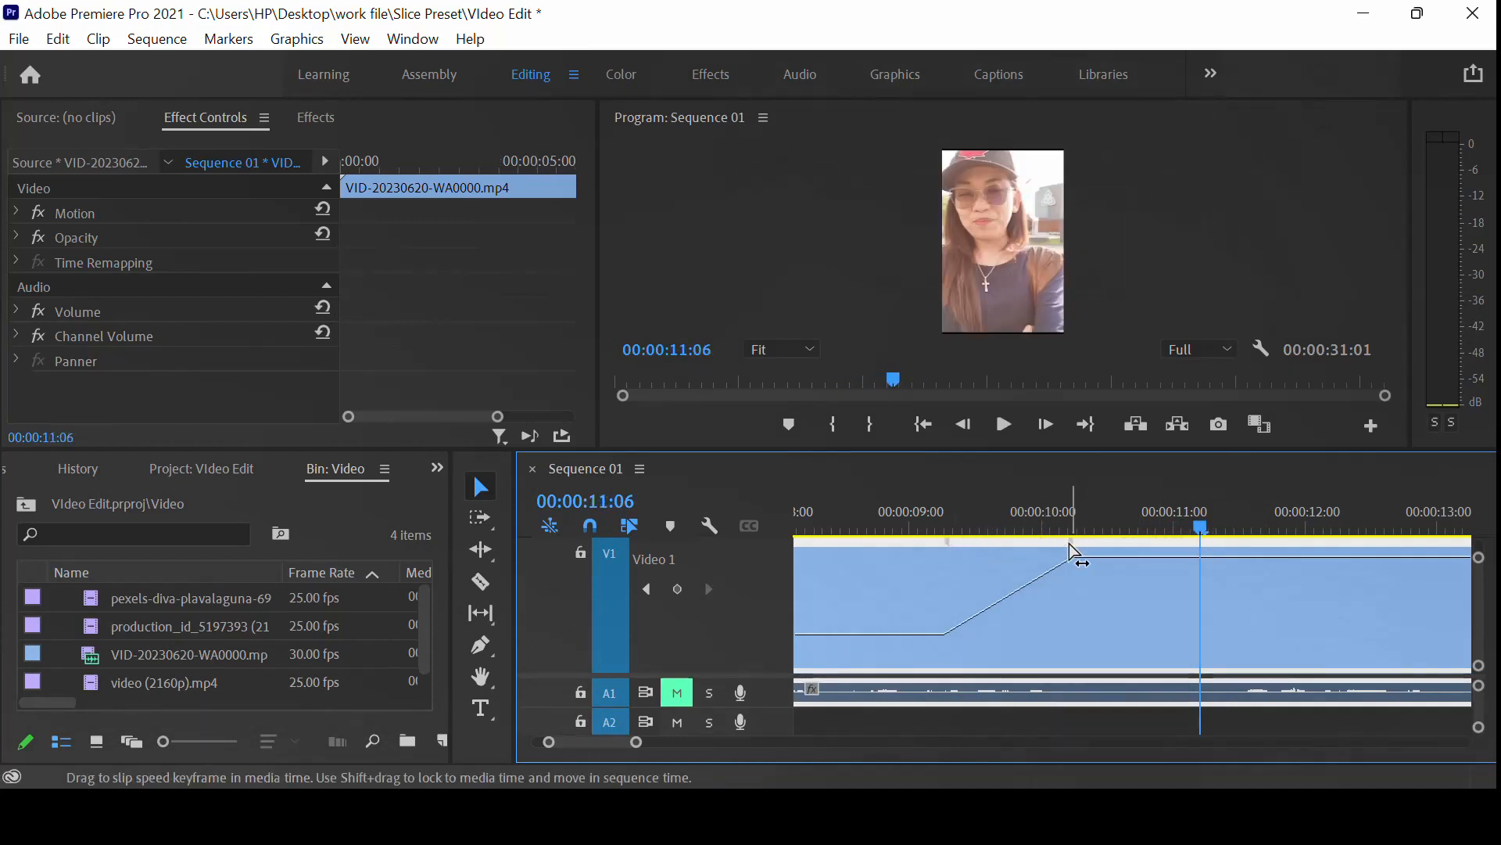
left_click_drag(1074, 541, 1190, 534)
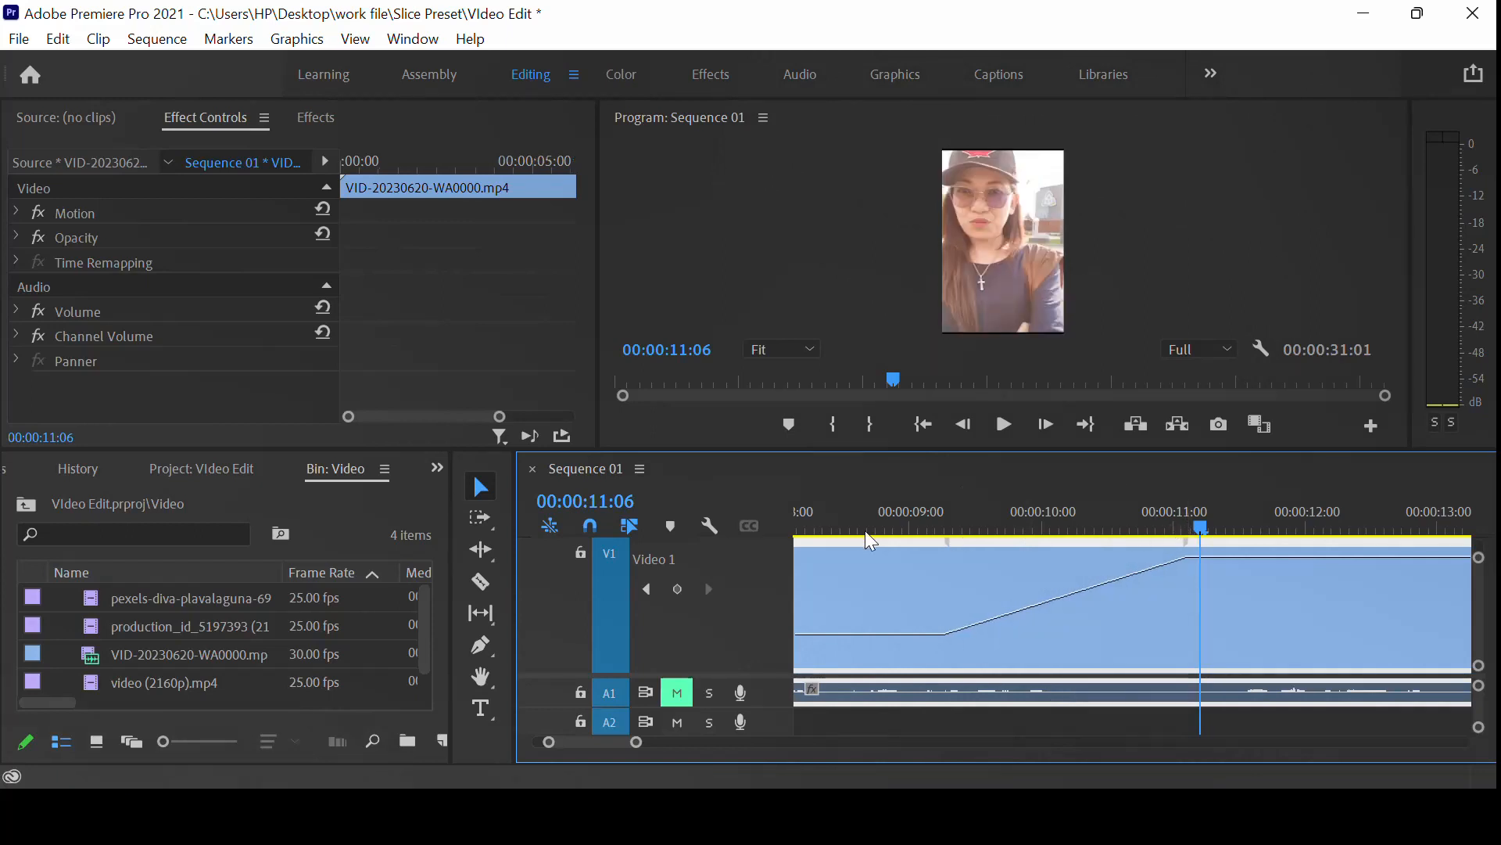
left_click(854, 523)
key("space")
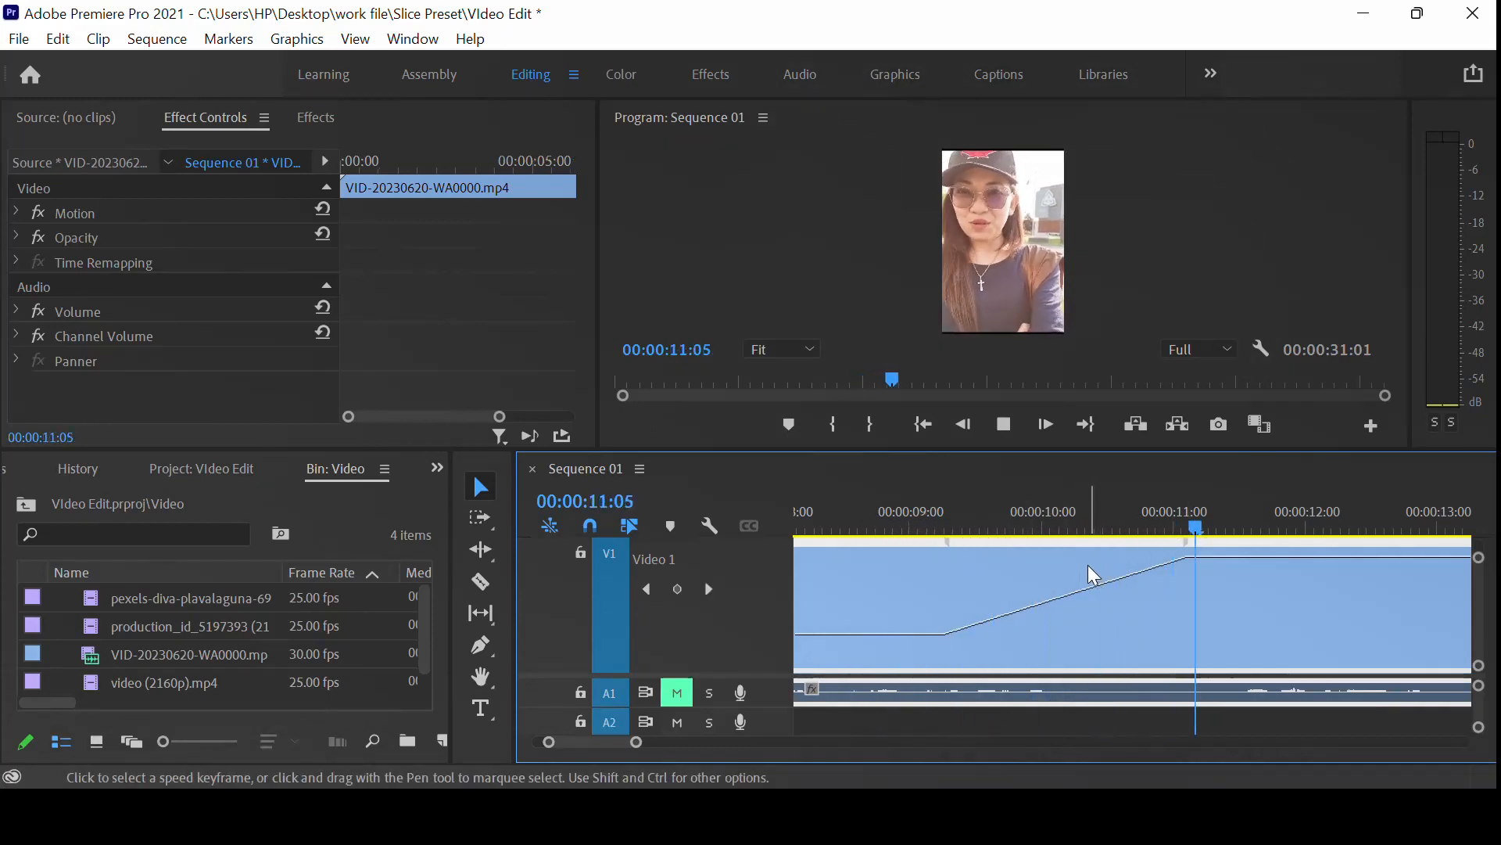
key("space")
Rotate the selected speed keyframe's ease handle to bend the ramp into a smooth S-curve, and play it to 00:00:11:09
left_click(1038, 531)
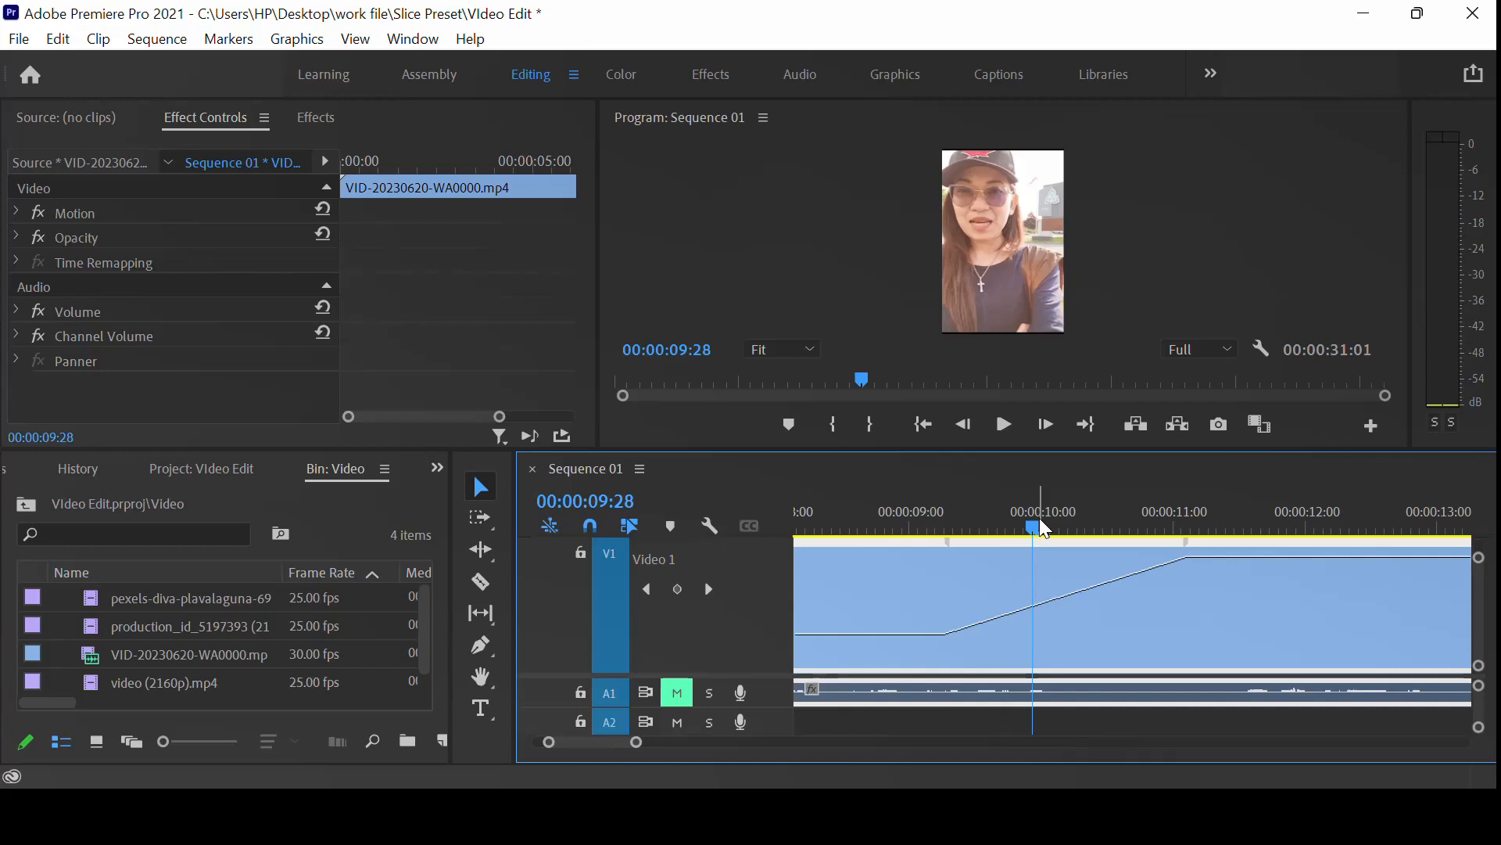
left_click(1190, 557)
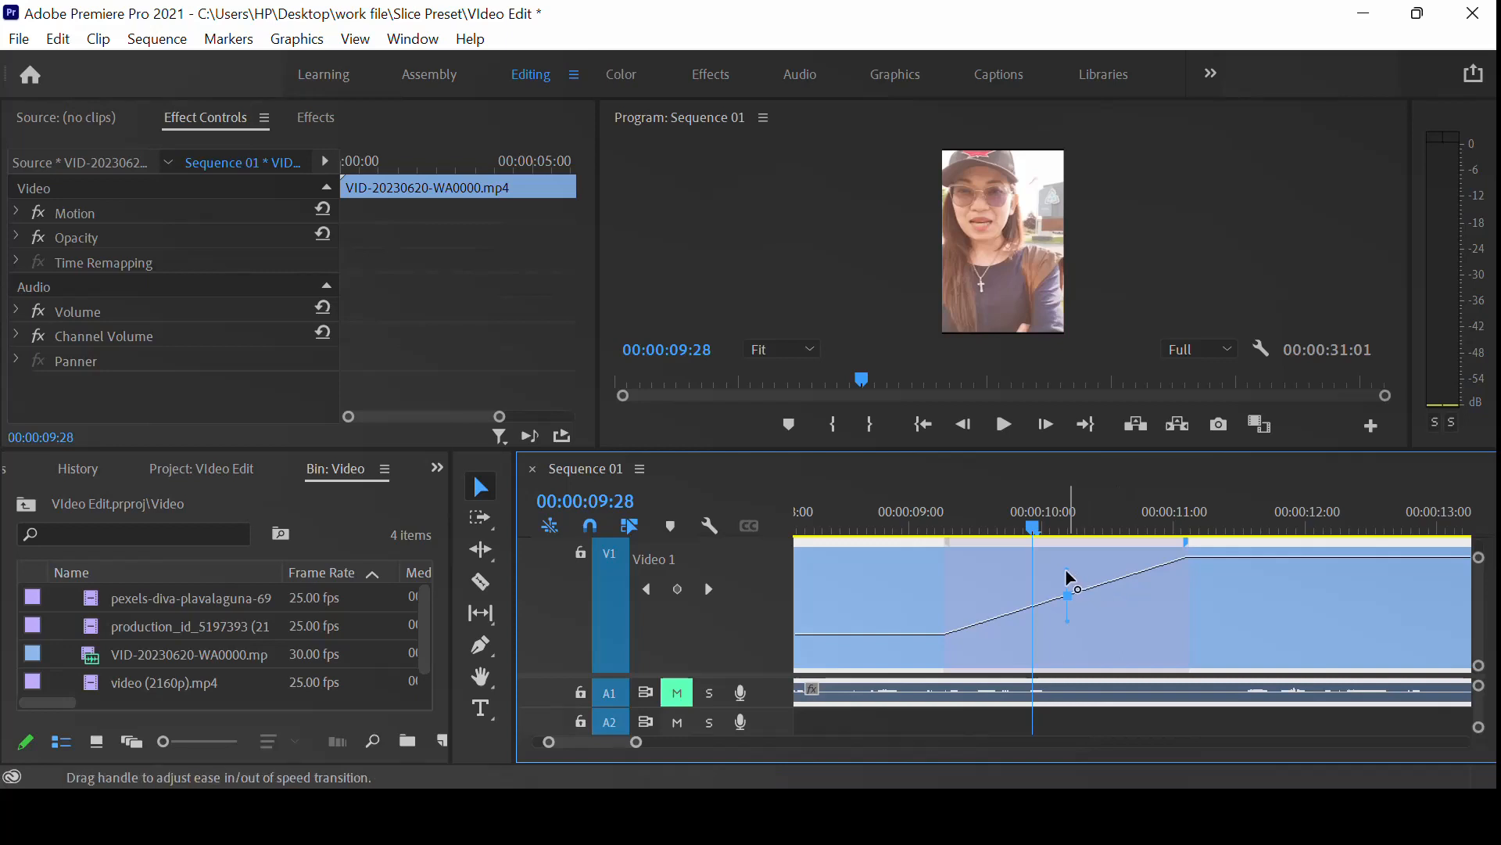
left_click_drag(1065, 571, 1215, 570)
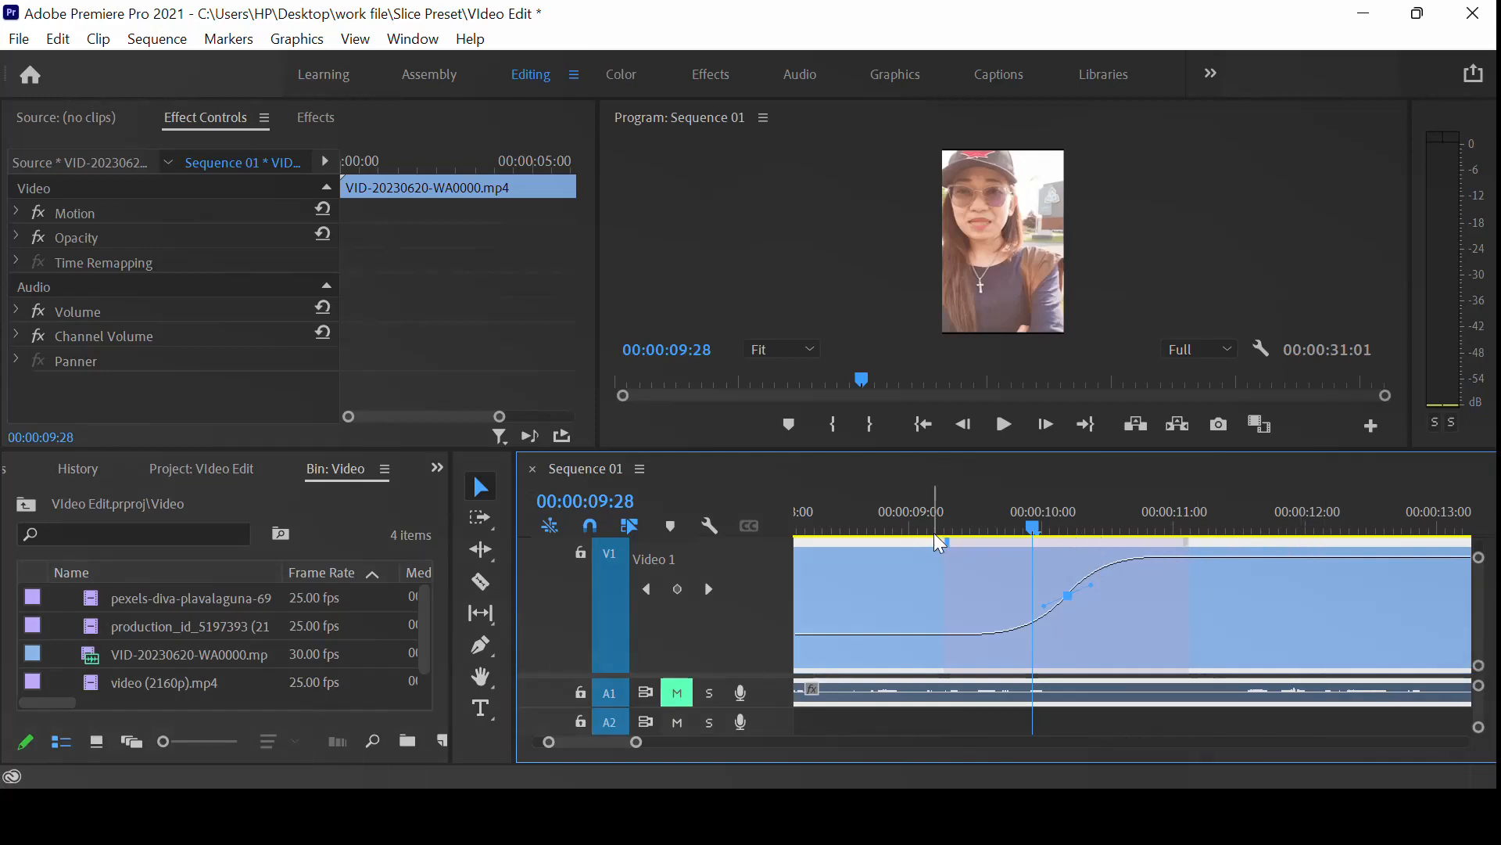
left_click_drag(884, 529, 831, 529)
key("space")
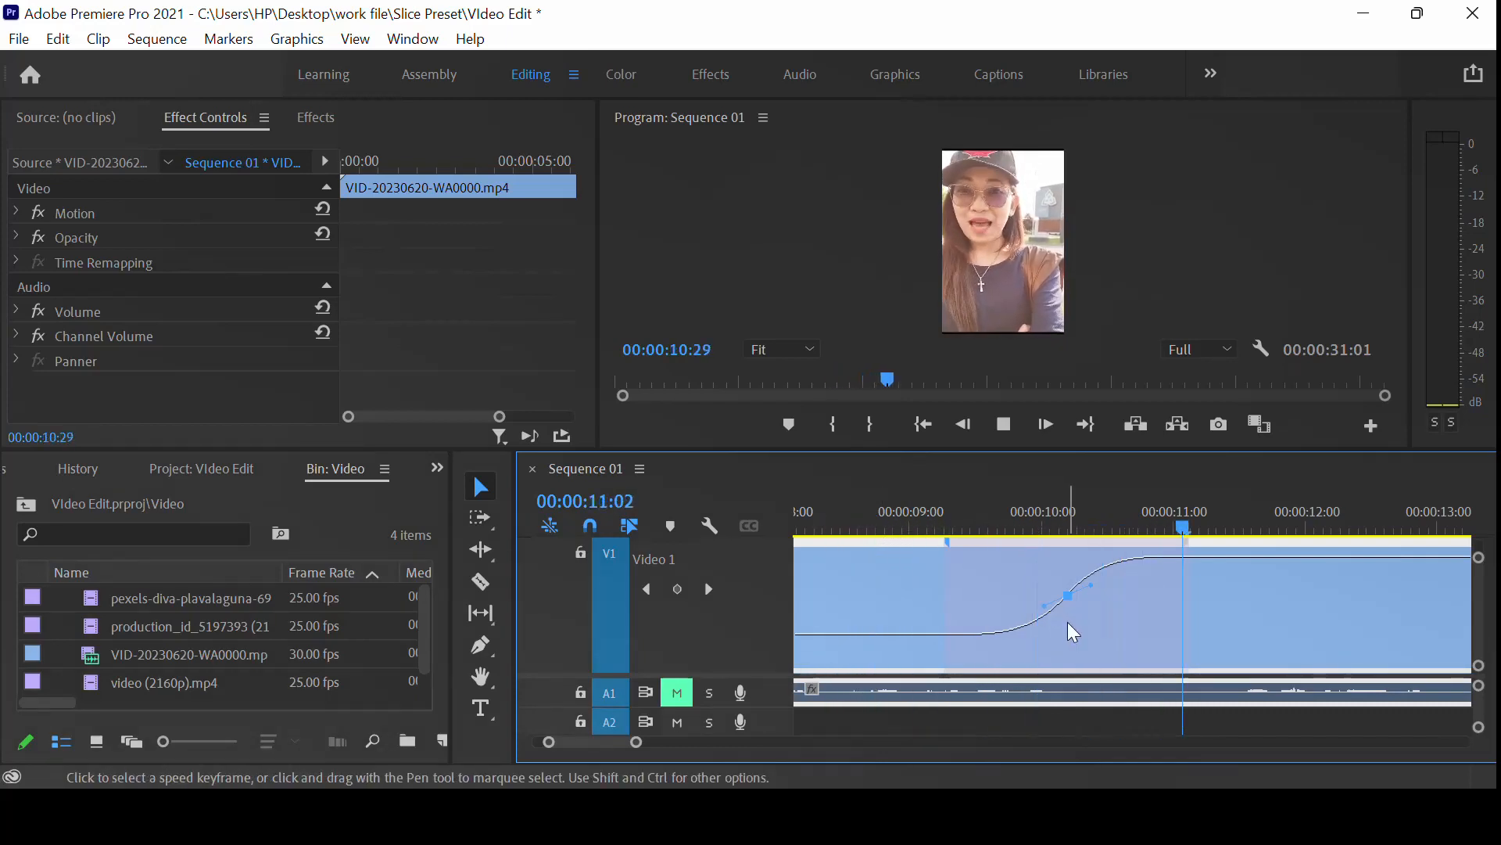
key("space")
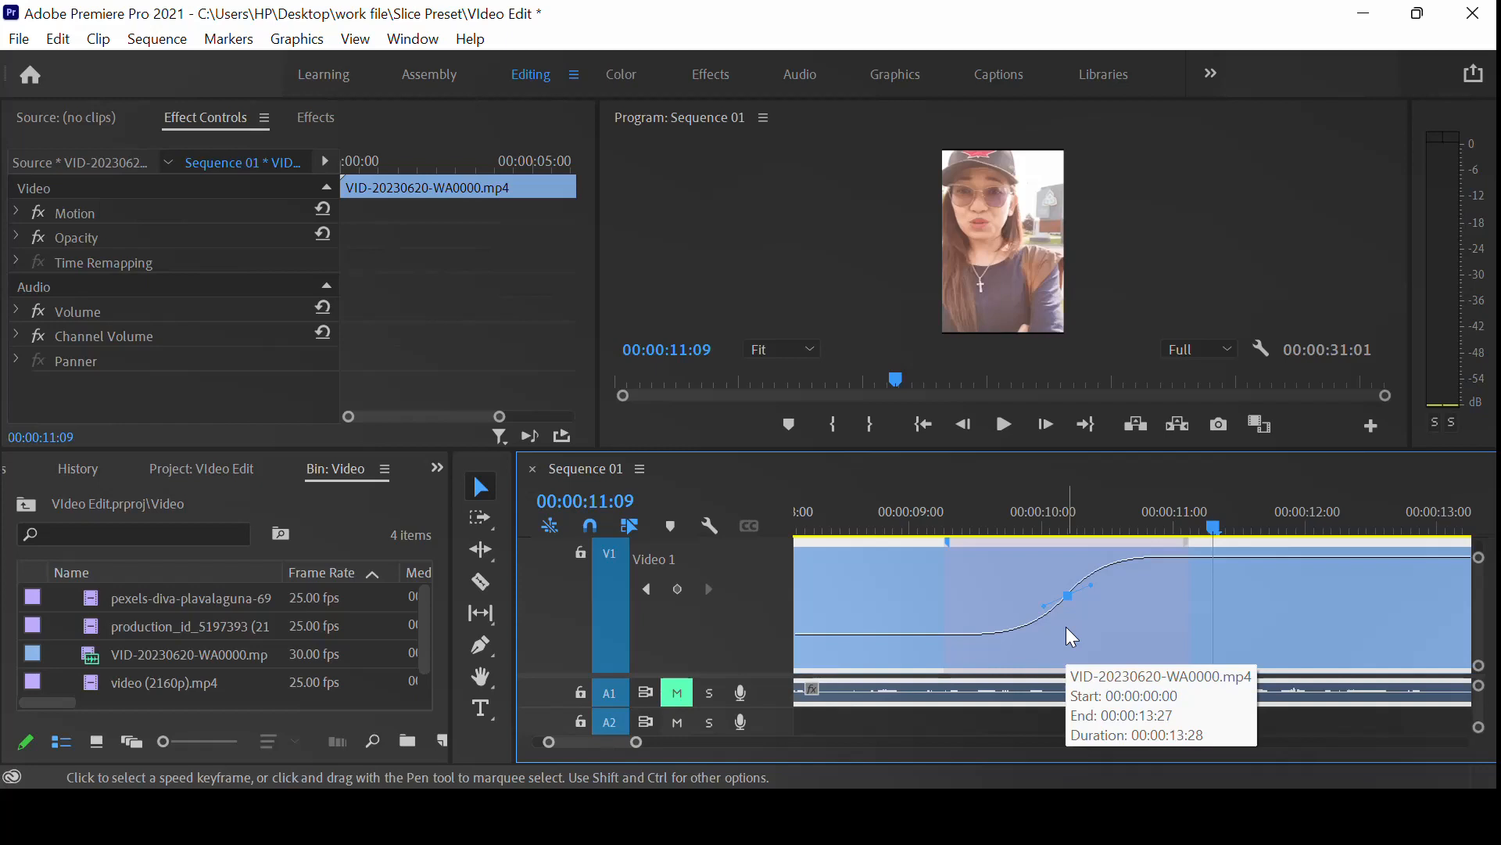
Unlink the V1 clip from its audio and delete the audio clip on A1
key("minus")
key("minus")
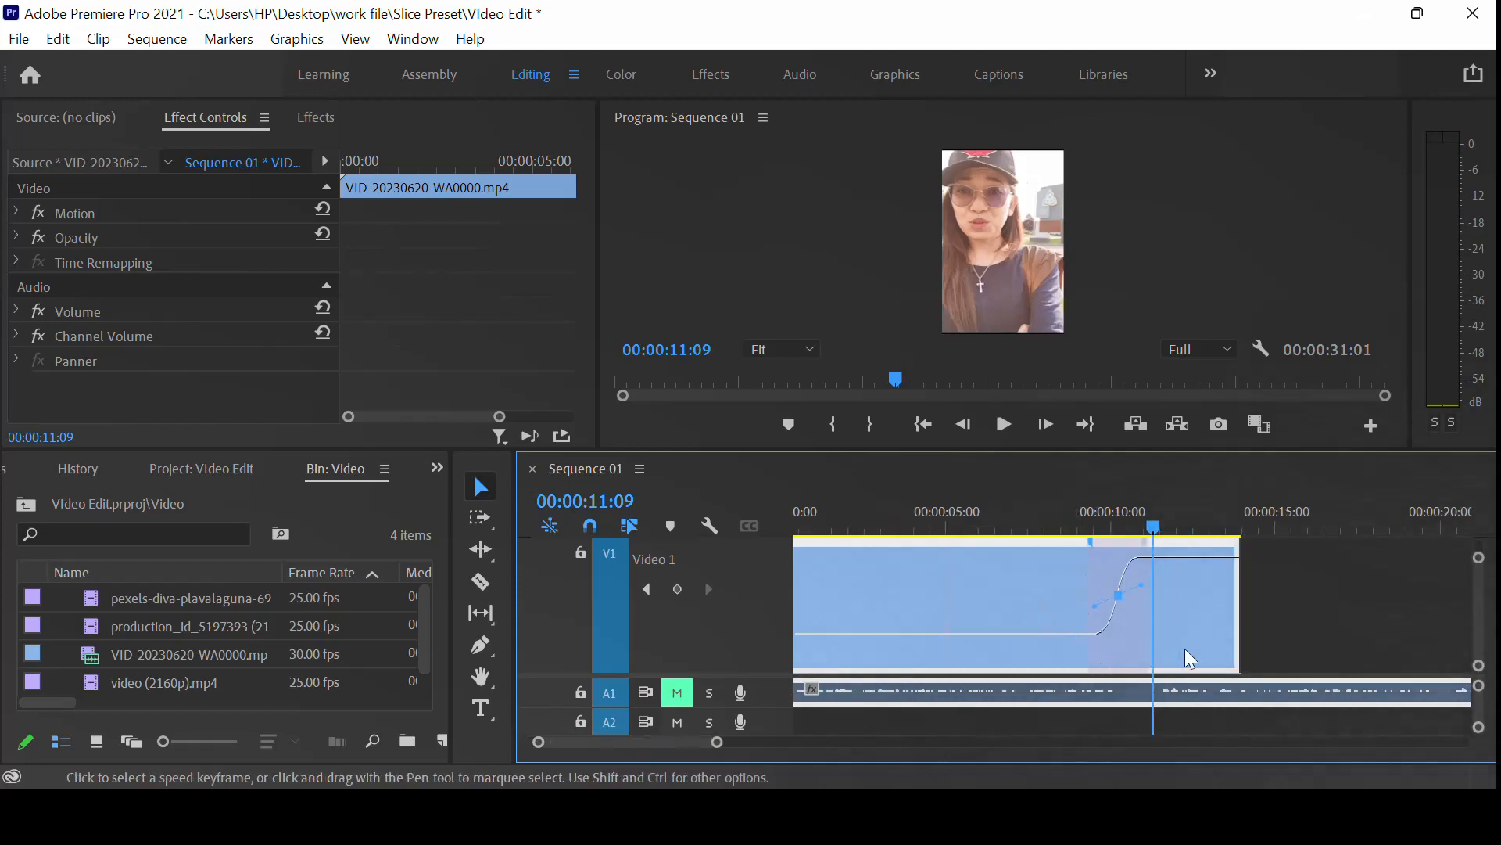
left_click(1287, 616)
left_click(1220, 669)
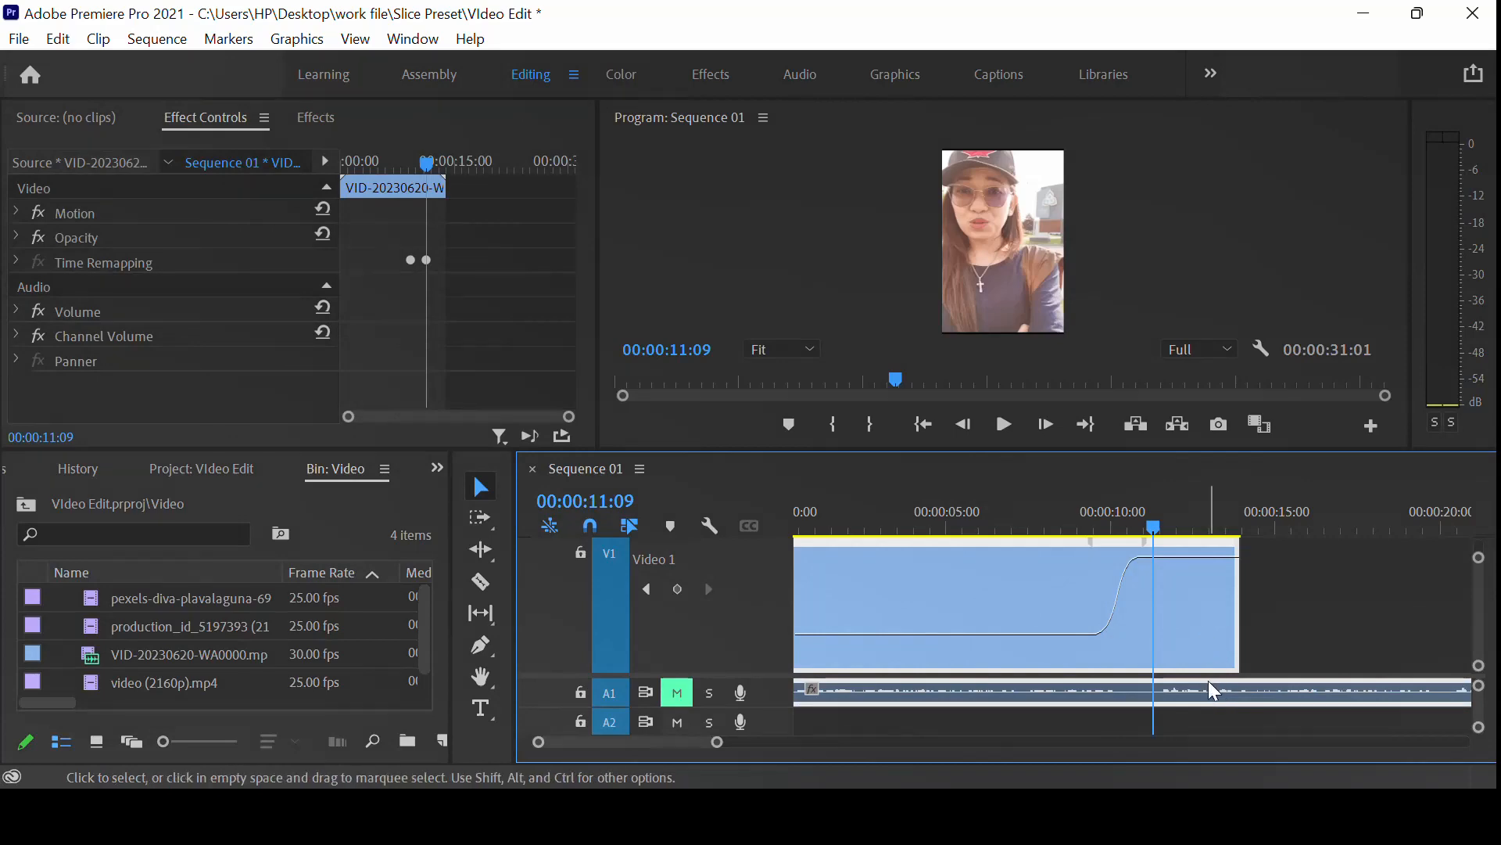
right_click(1214, 691)
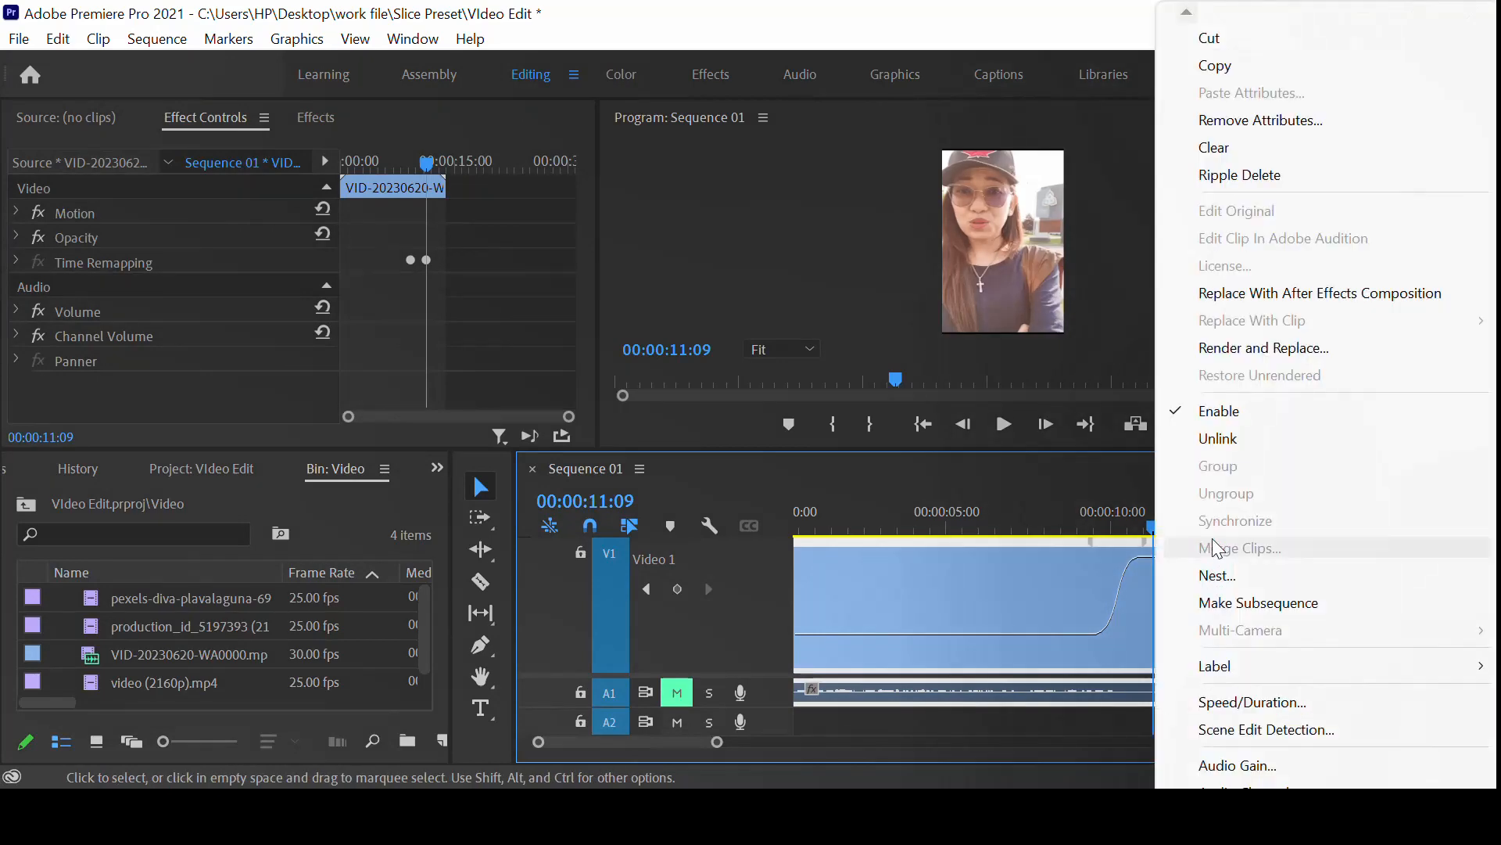
left_click(1224, 438)
left_click(1261, 706)
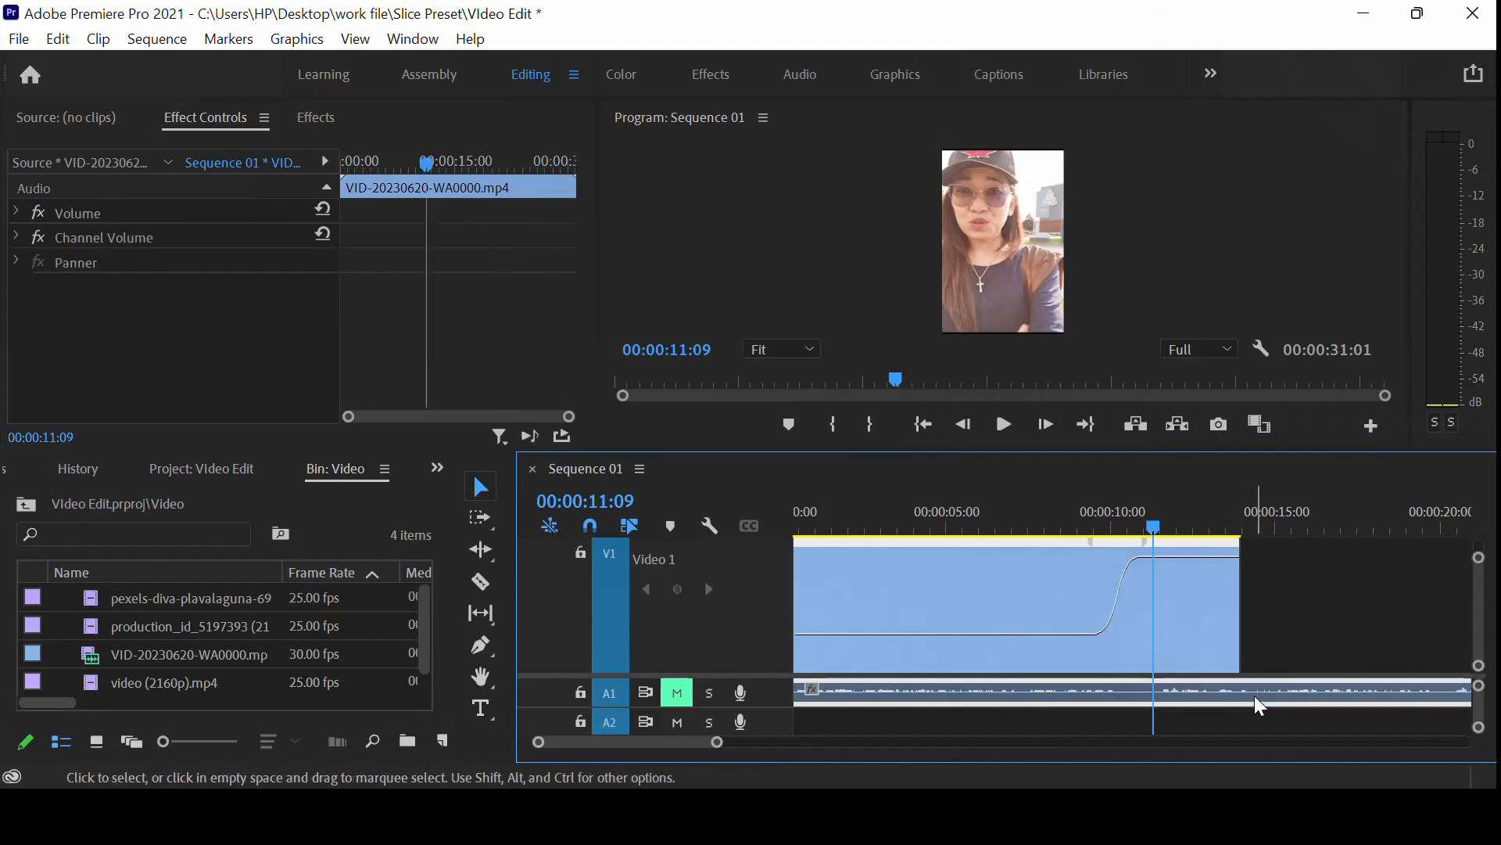
key("Delete")
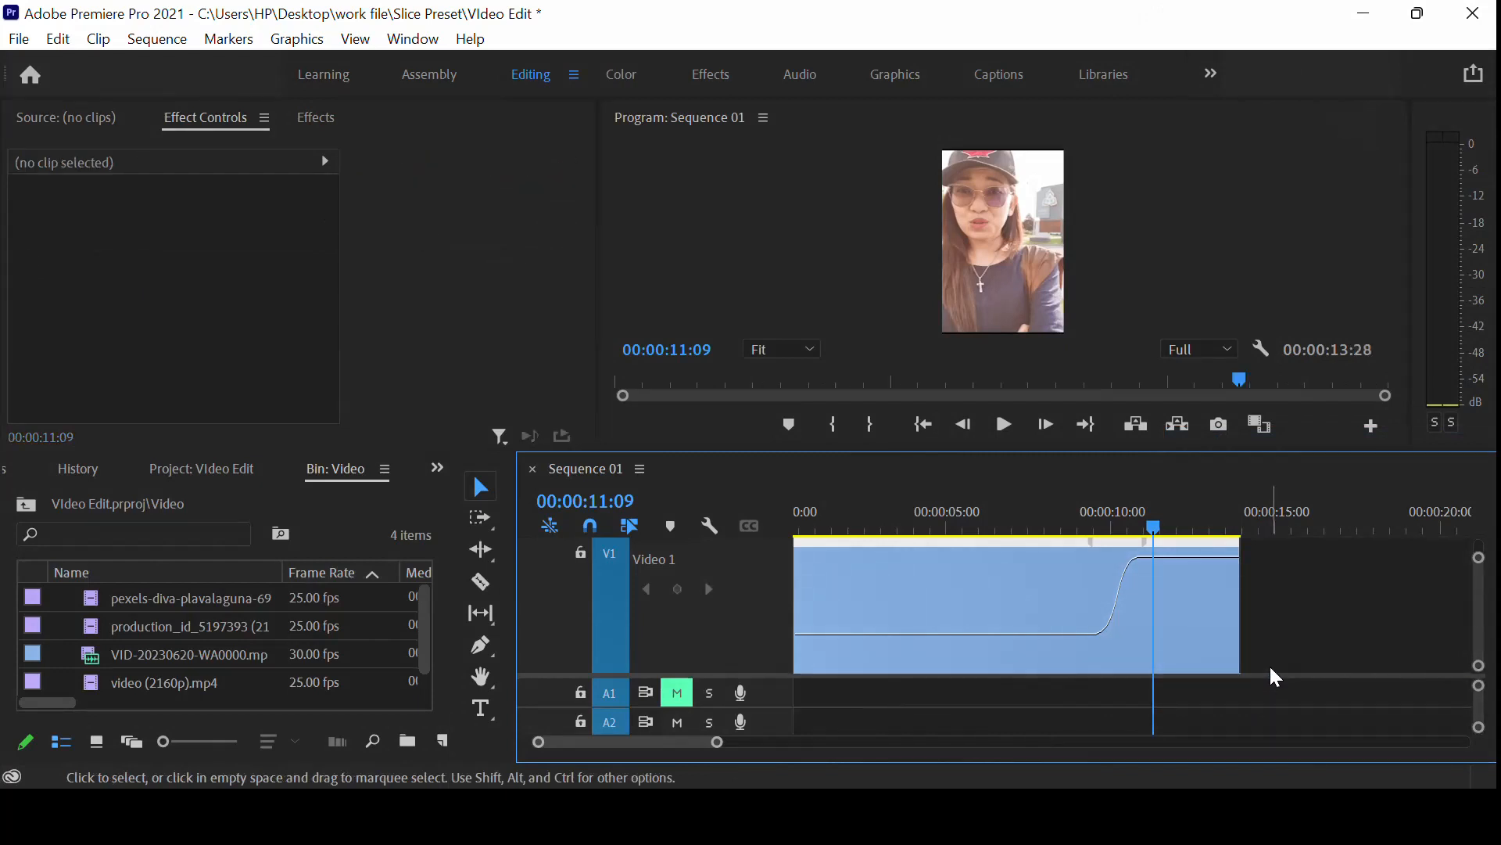
Play the video-only sequence from 00:00:05:09 to review the eased speed ramp
left_click(958, 517)
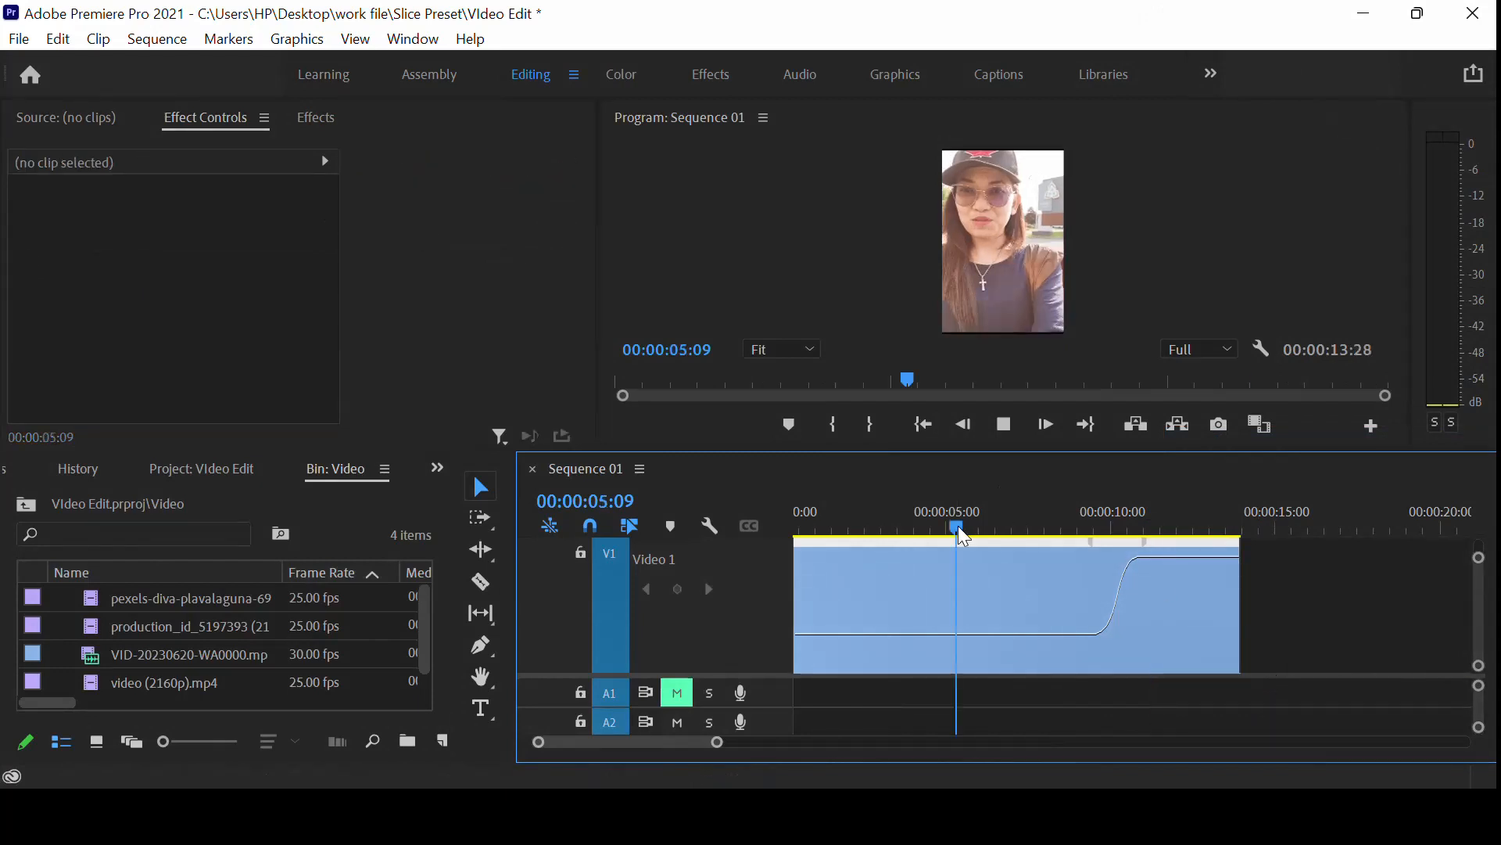
key("space")
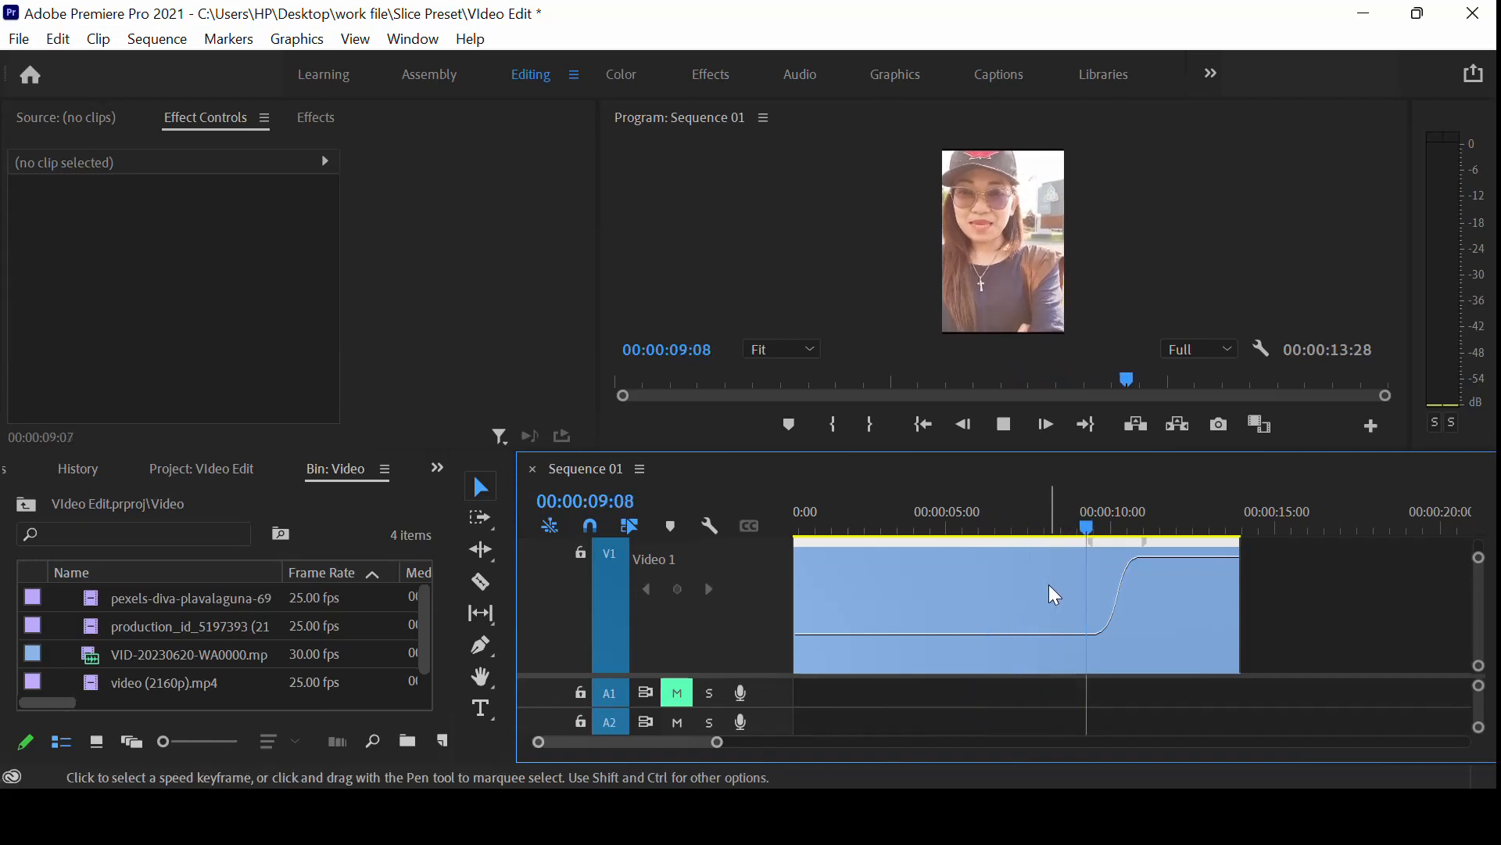
key("space")
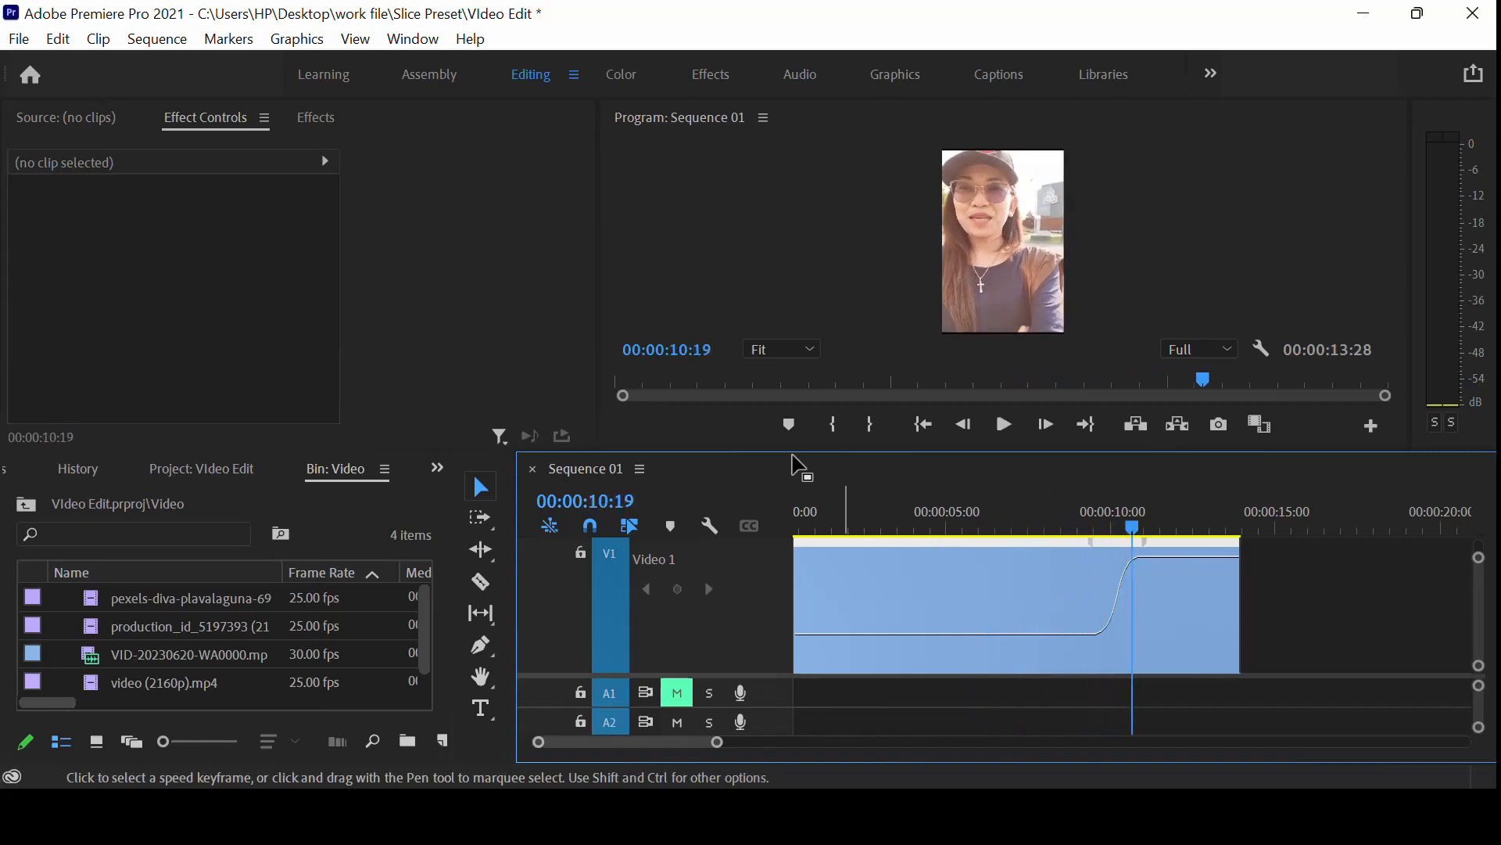
left_click(930, 598)
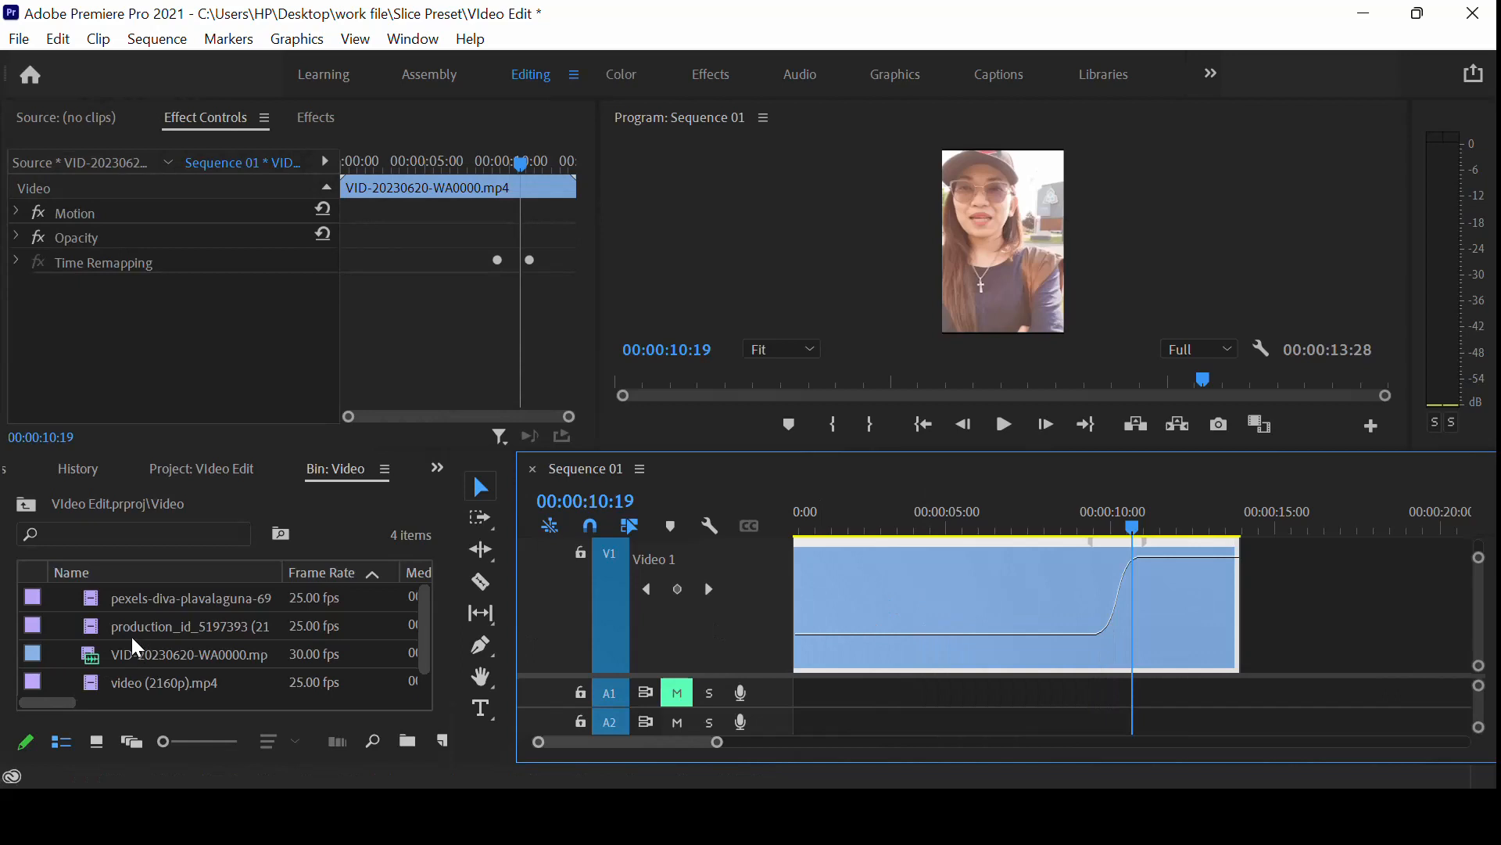
double_click(97, 630)
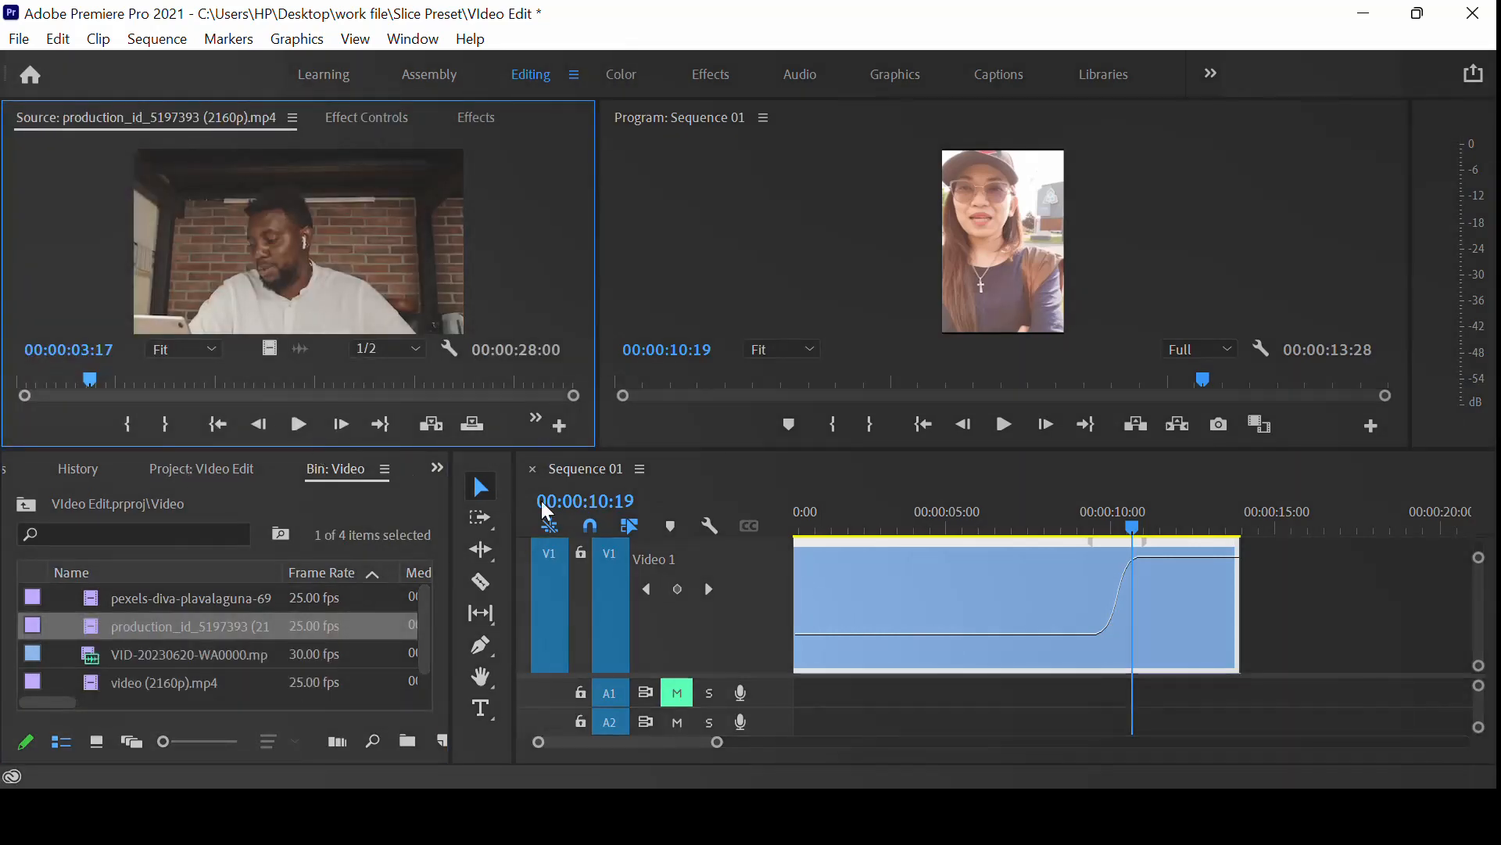
key("ctrl+n")
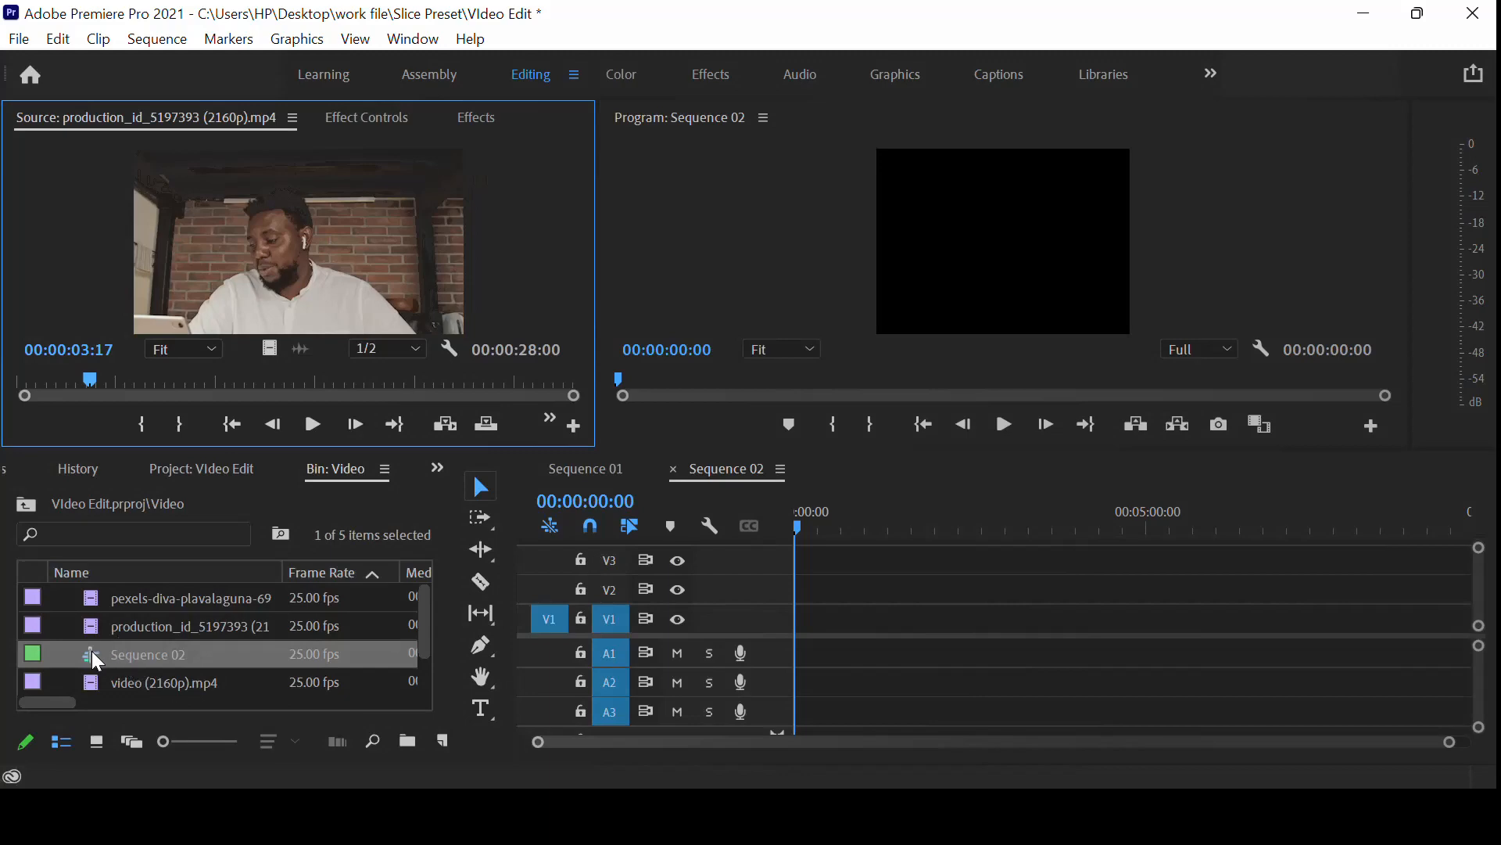
left_click(94, 631)
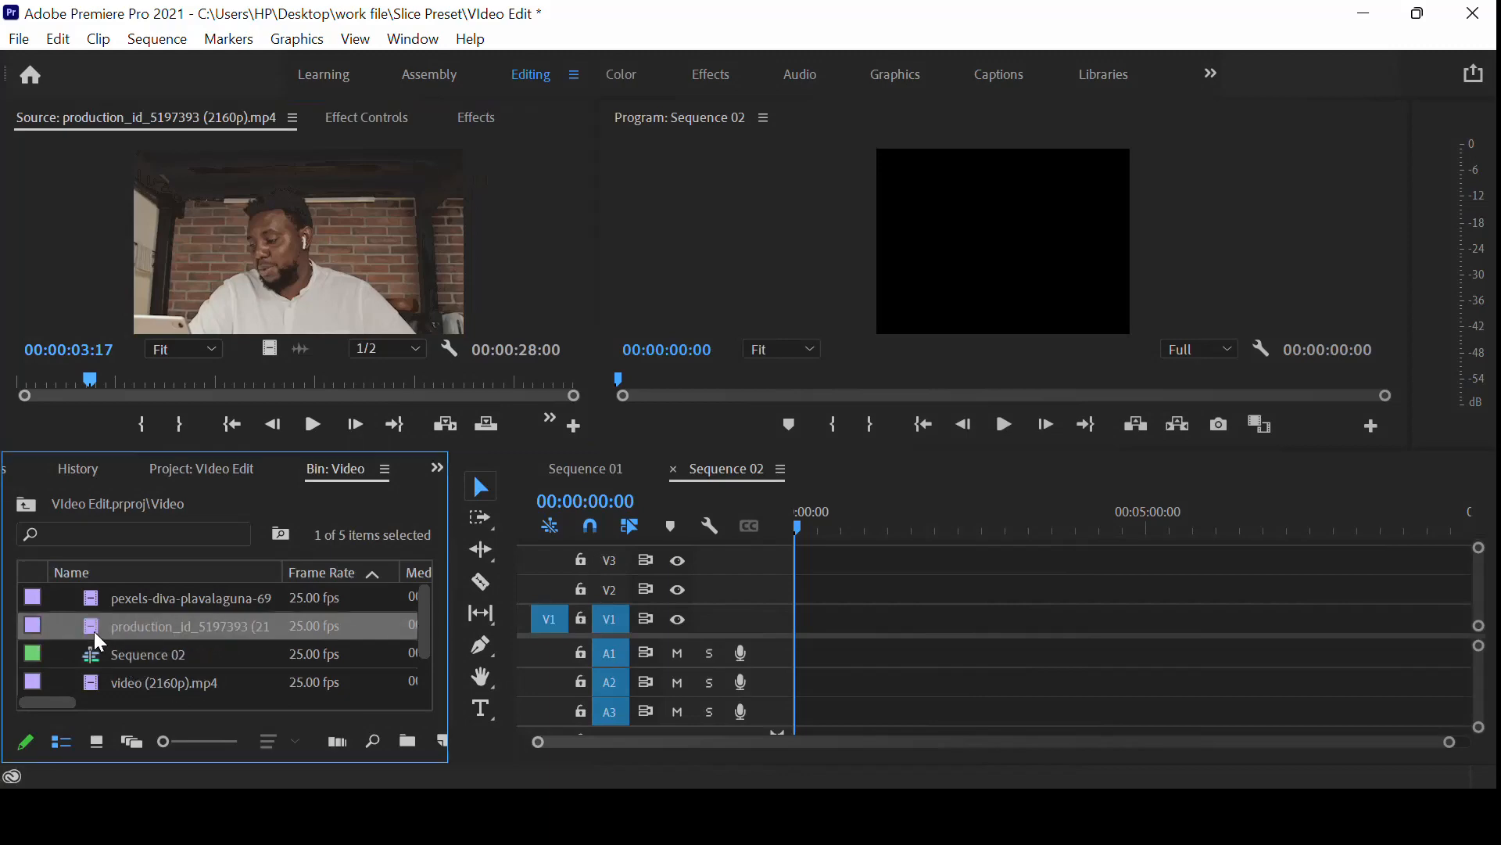
left_click_drag(94, 630, 798, 644)
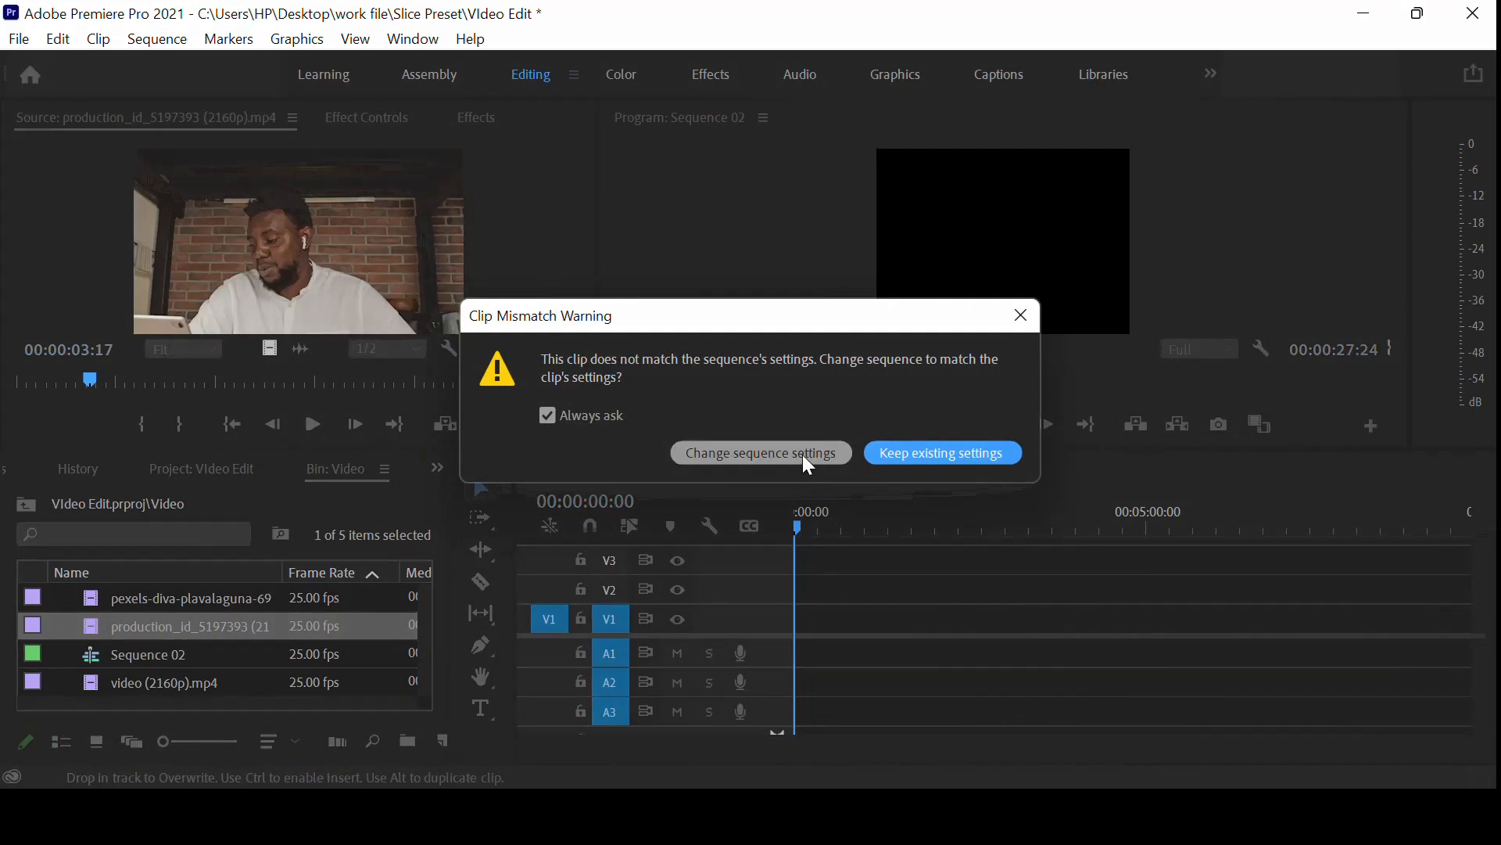
left_click(802, 455)
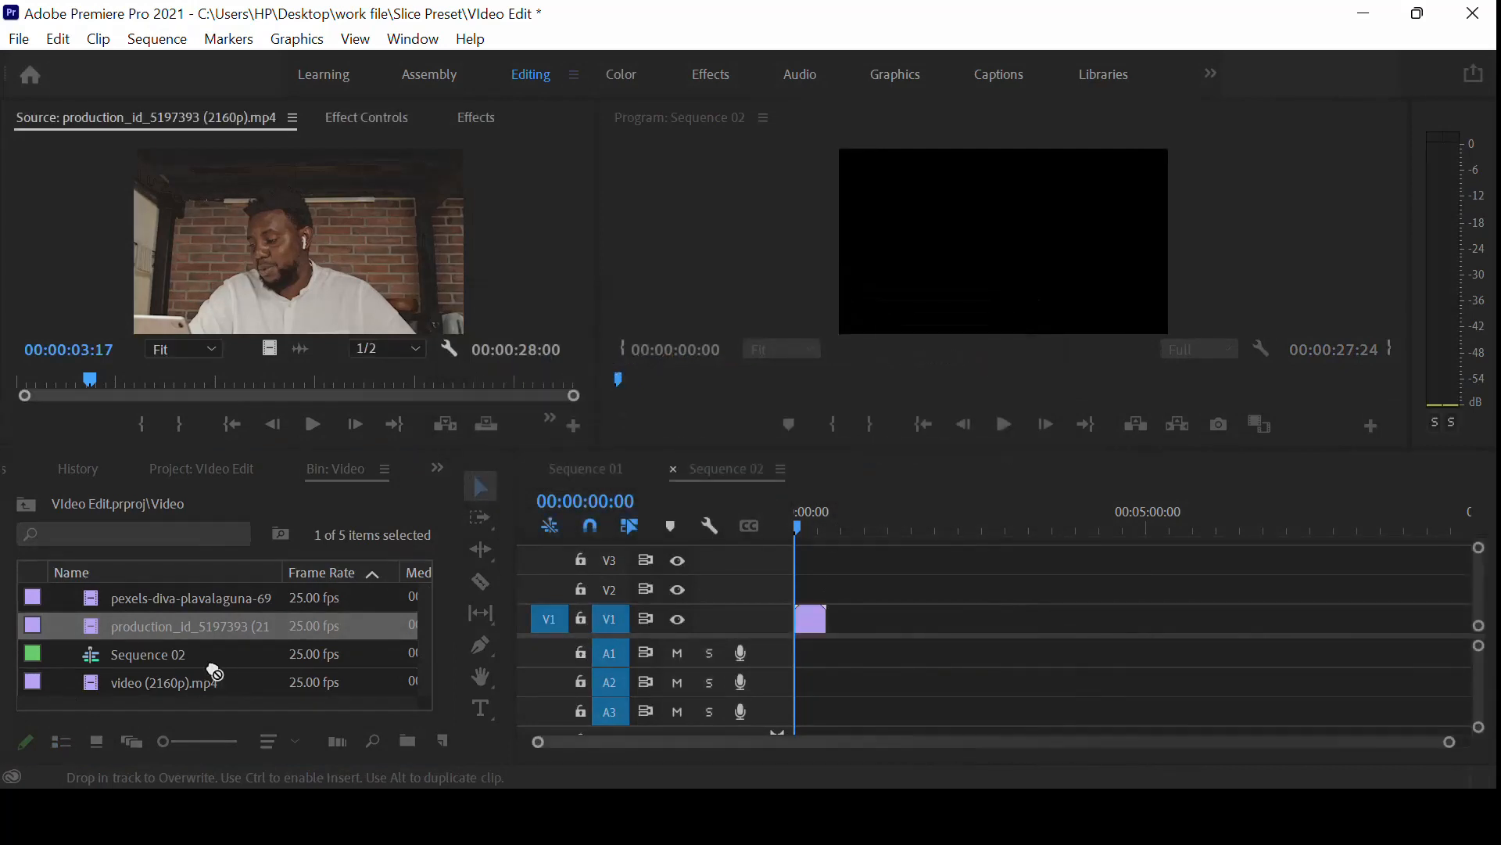
Add the pexels-diva-plavalaguna clip and video (2160p).mp4 to V1 after the first clip
left_click(92, 602)
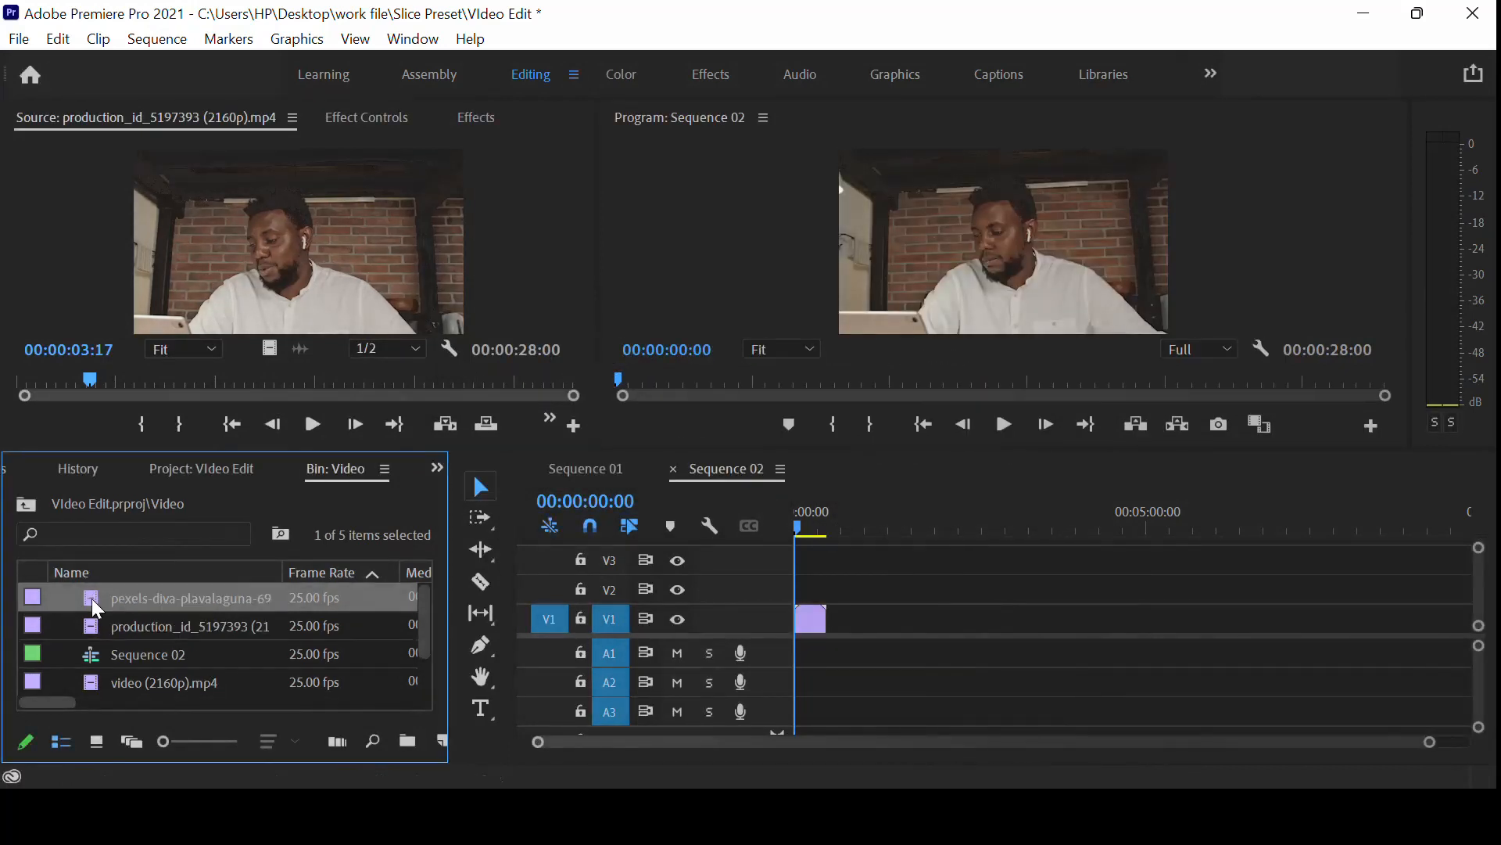
left_click_drag(612, 594, 842, 639)
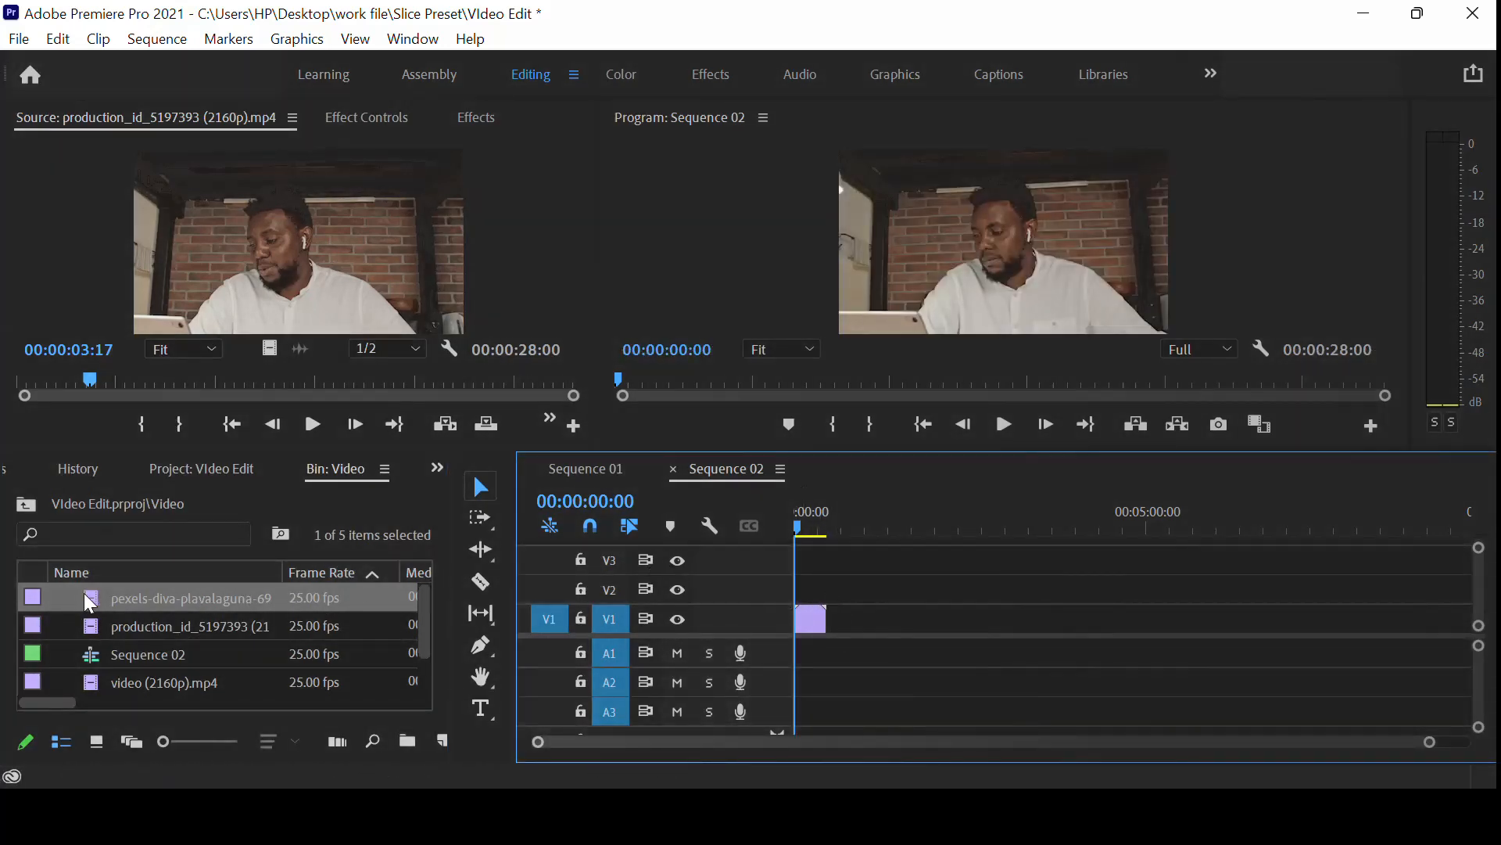
left_click_drag(43, 598, 863, 649)
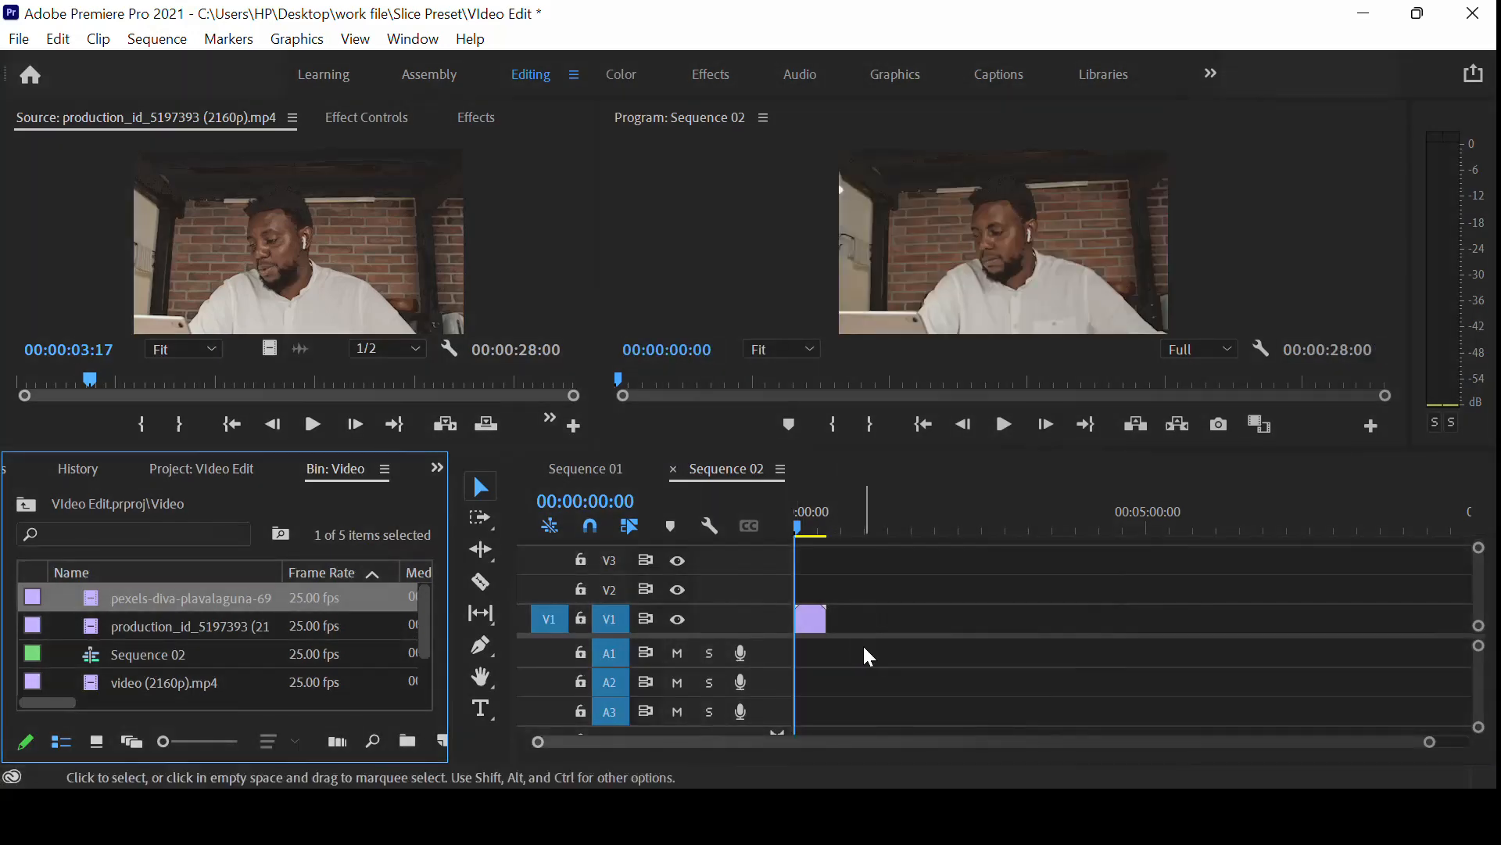
left_click_drag(92, 598, 859, 623)
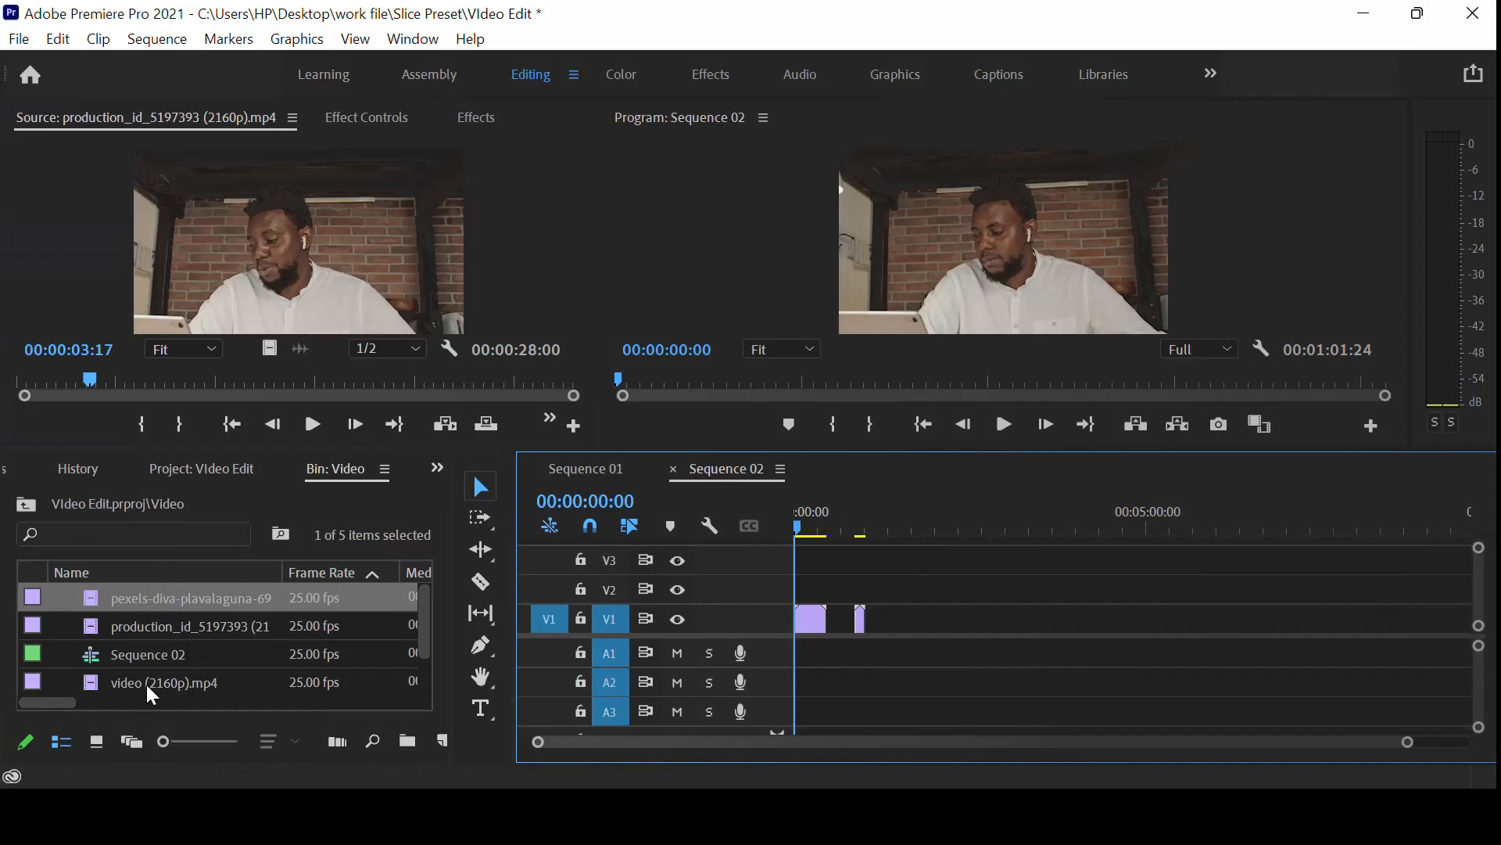
left_click(99, 686)
left_click_drag(98, 686, 896, 623)
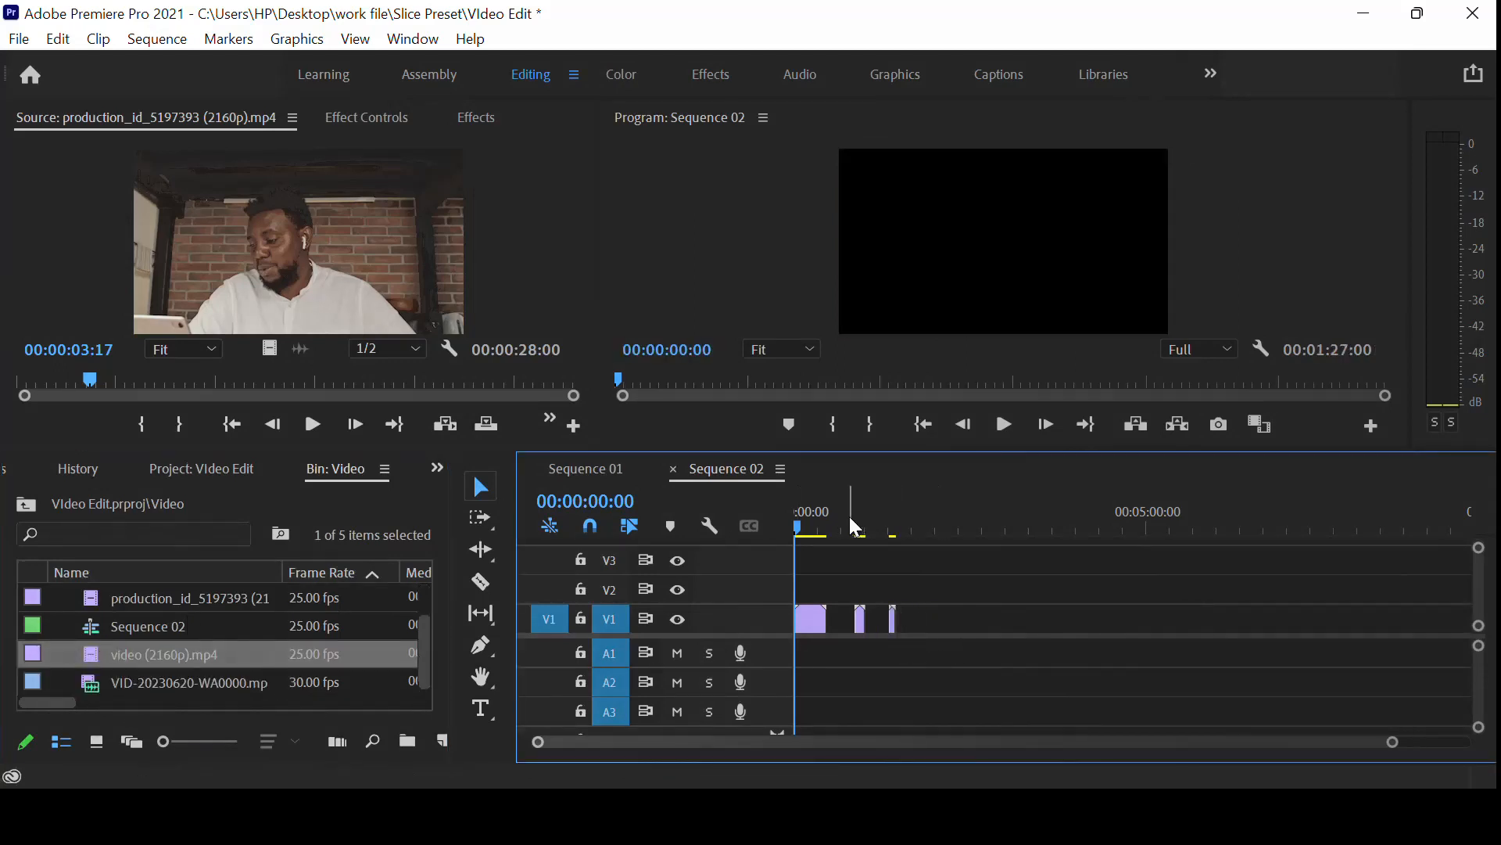
Ripple delete both gaps between the three clips on V1 so they sit back to back
left_click(841, 527)
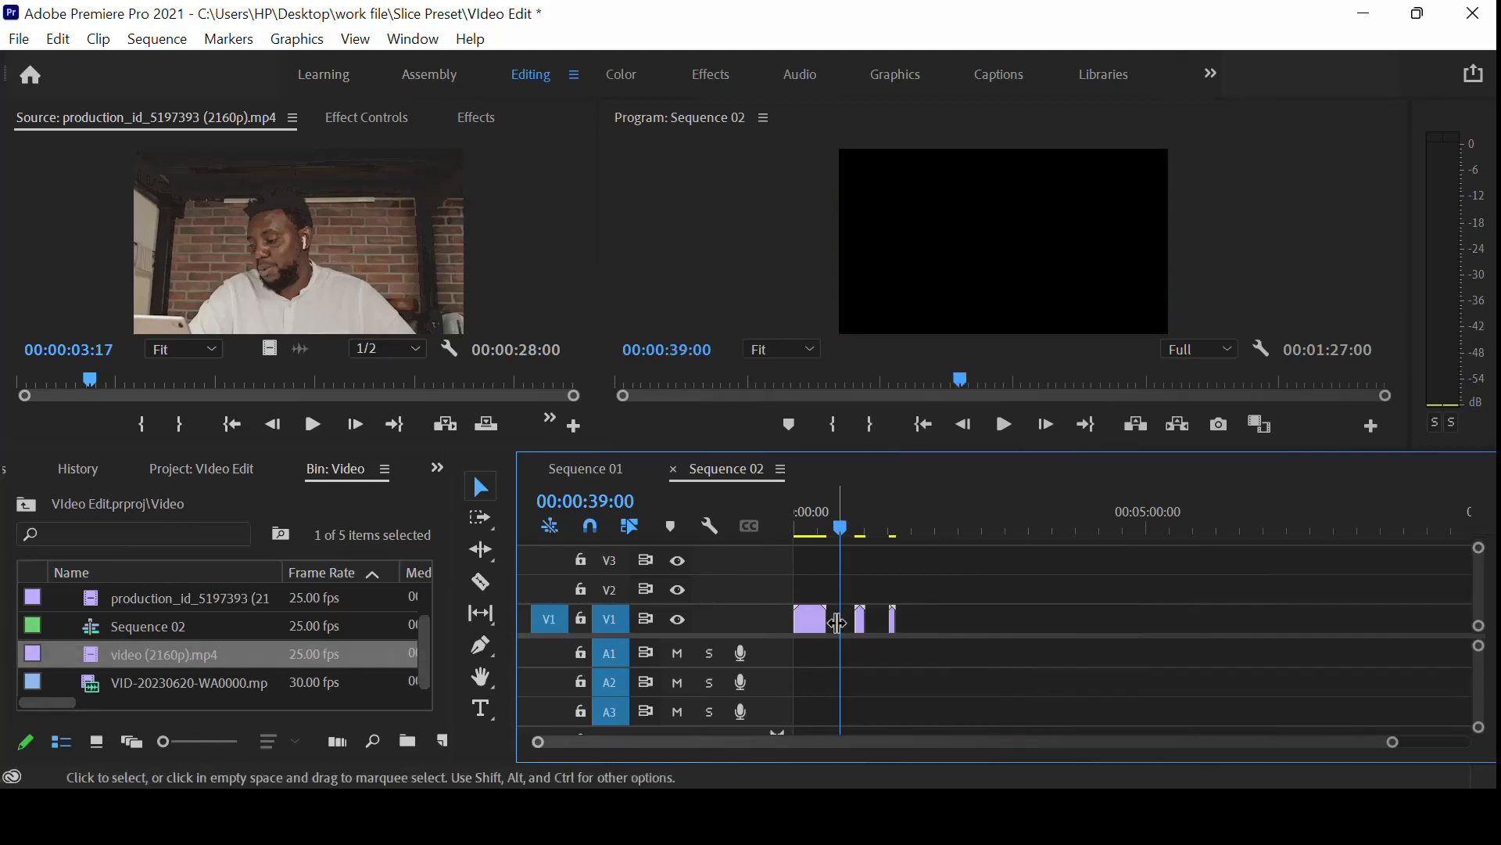
key("backslash")
right_click(1091, 627)
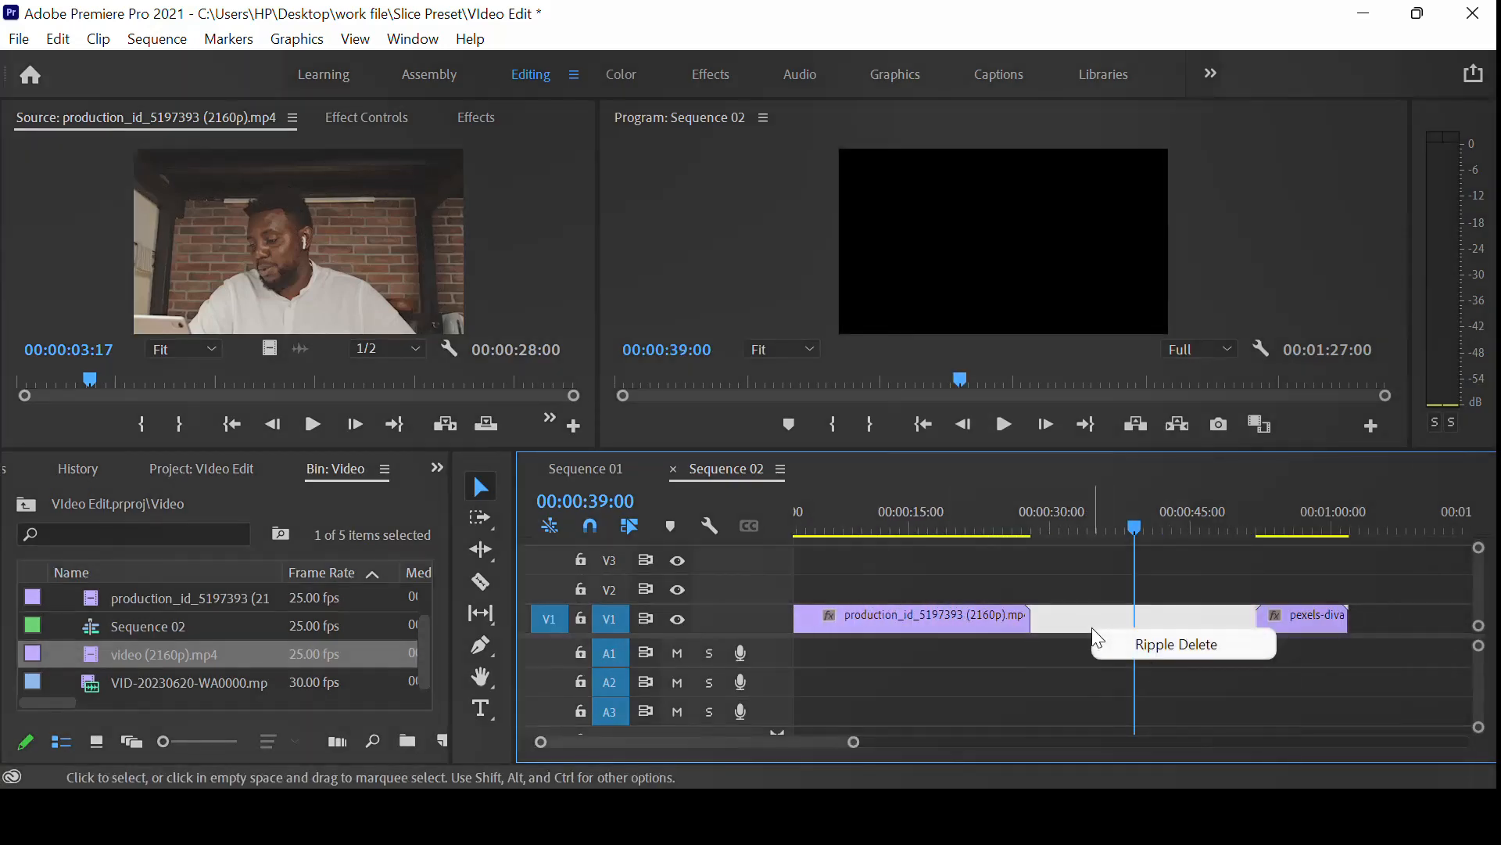
left_click(1173, 646)
right_click(1185, 620)
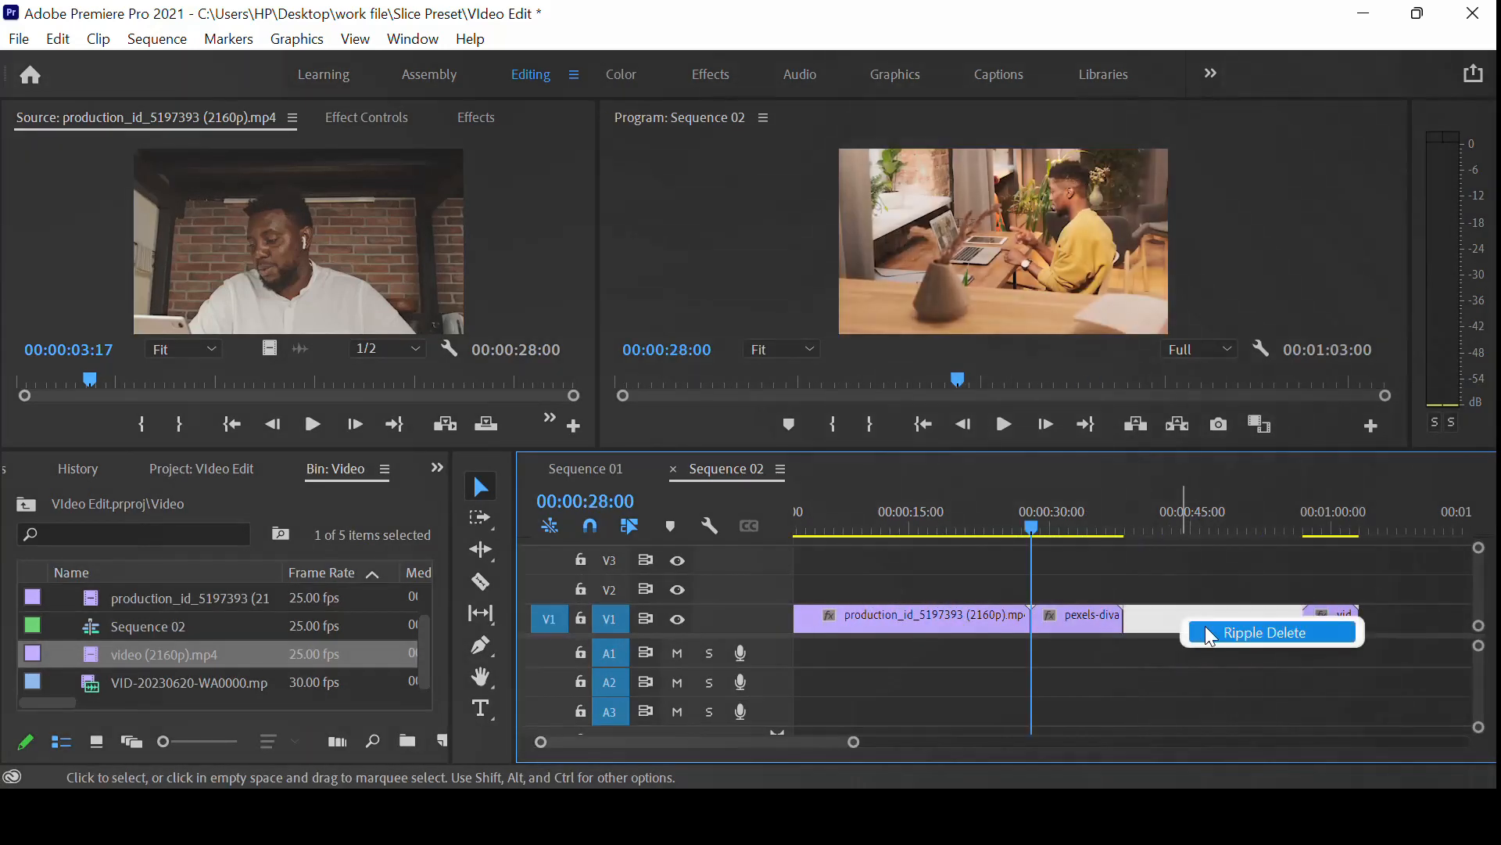
left_click(1204, 626)
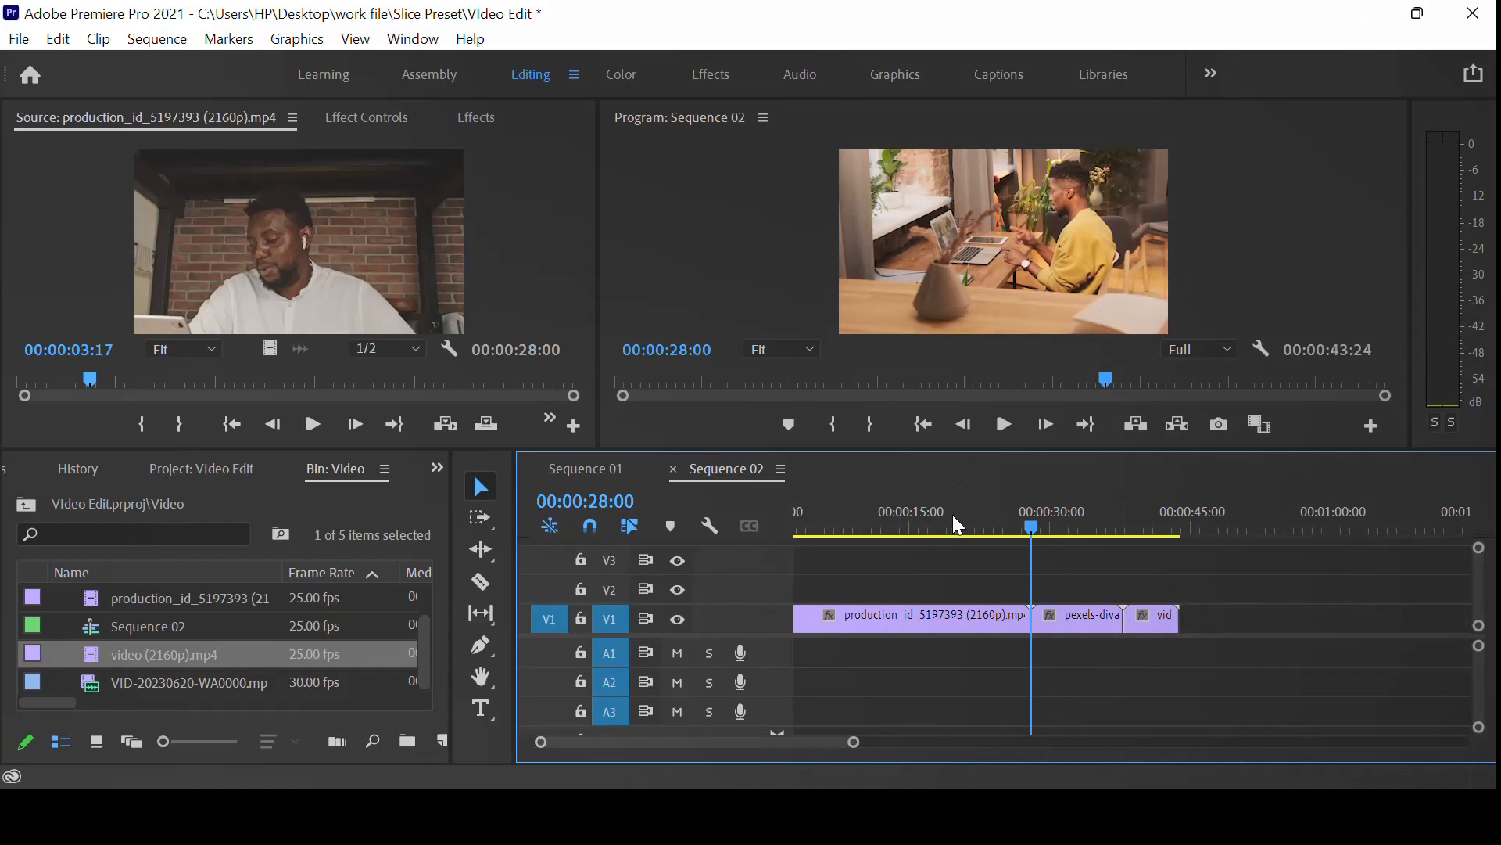
Play Sequence 02 from the start with the playback resolution set to 1/8, stopping at 00:00:06:23
key("Home")
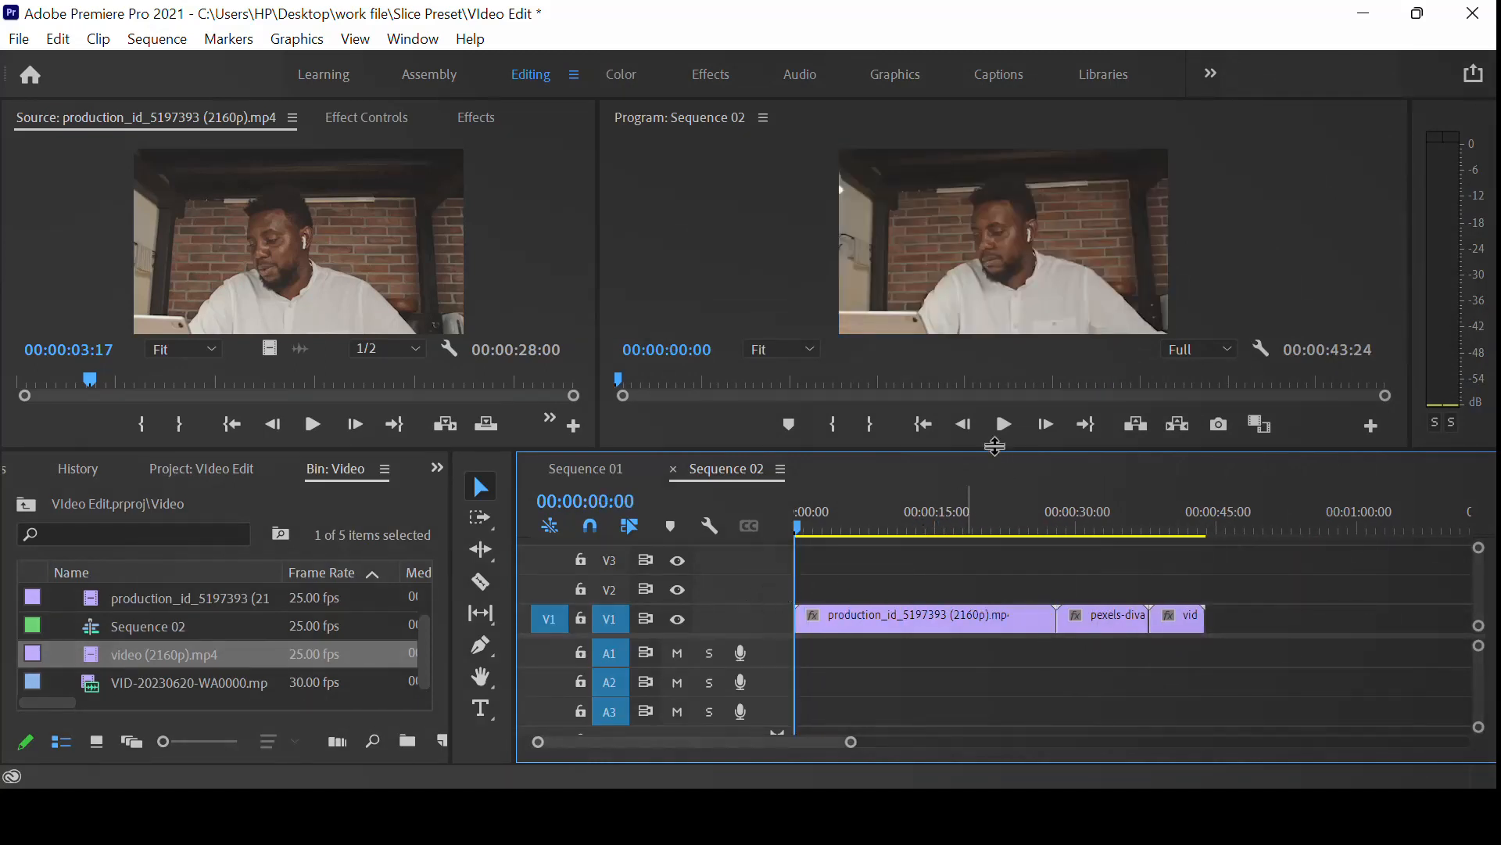
left_click(1004, 427)
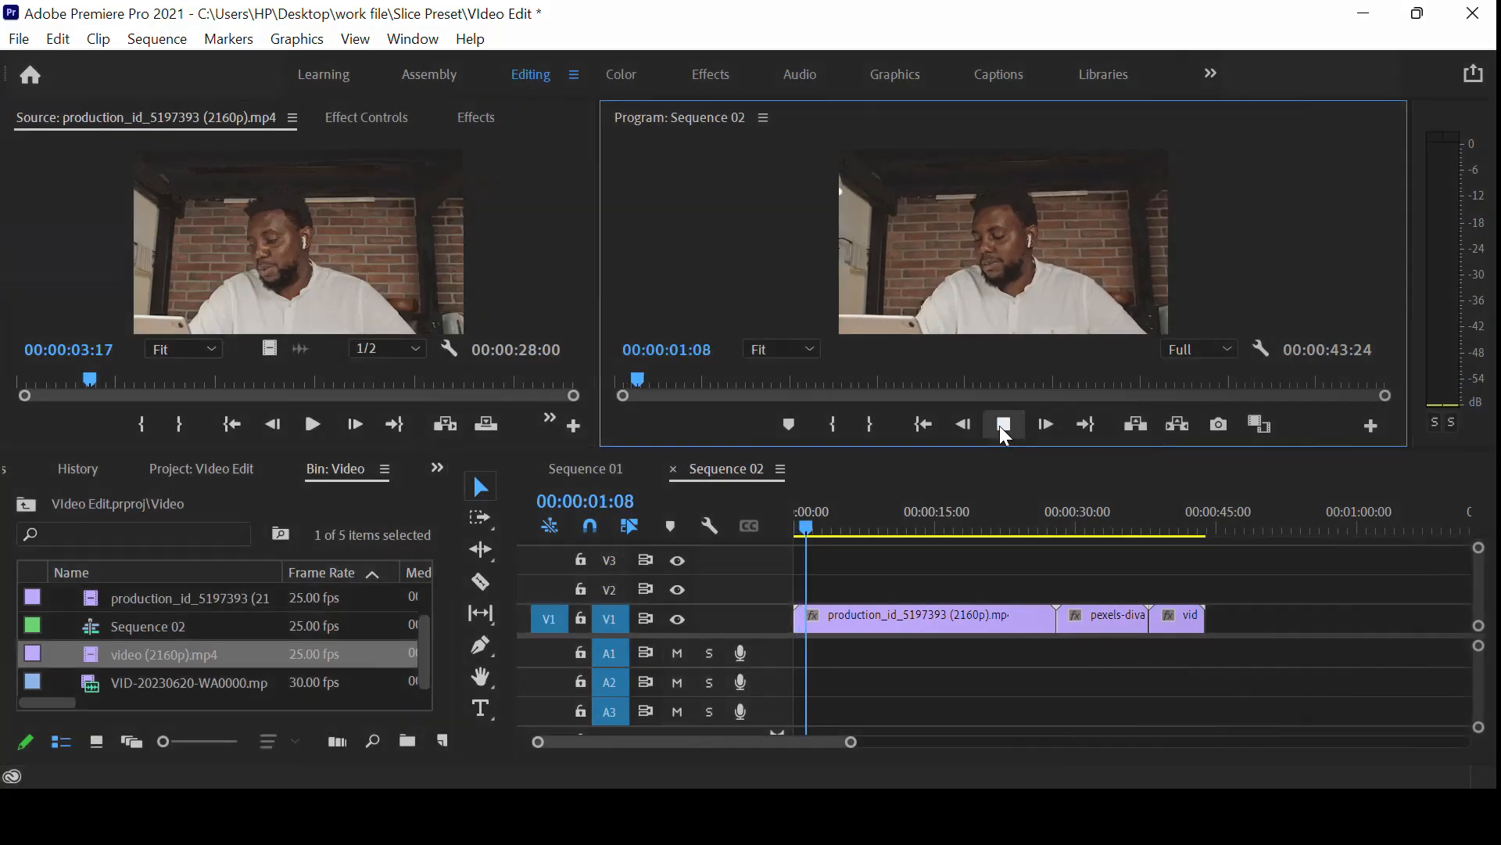
left_click(1004, 427)
left_click(1239, 358)
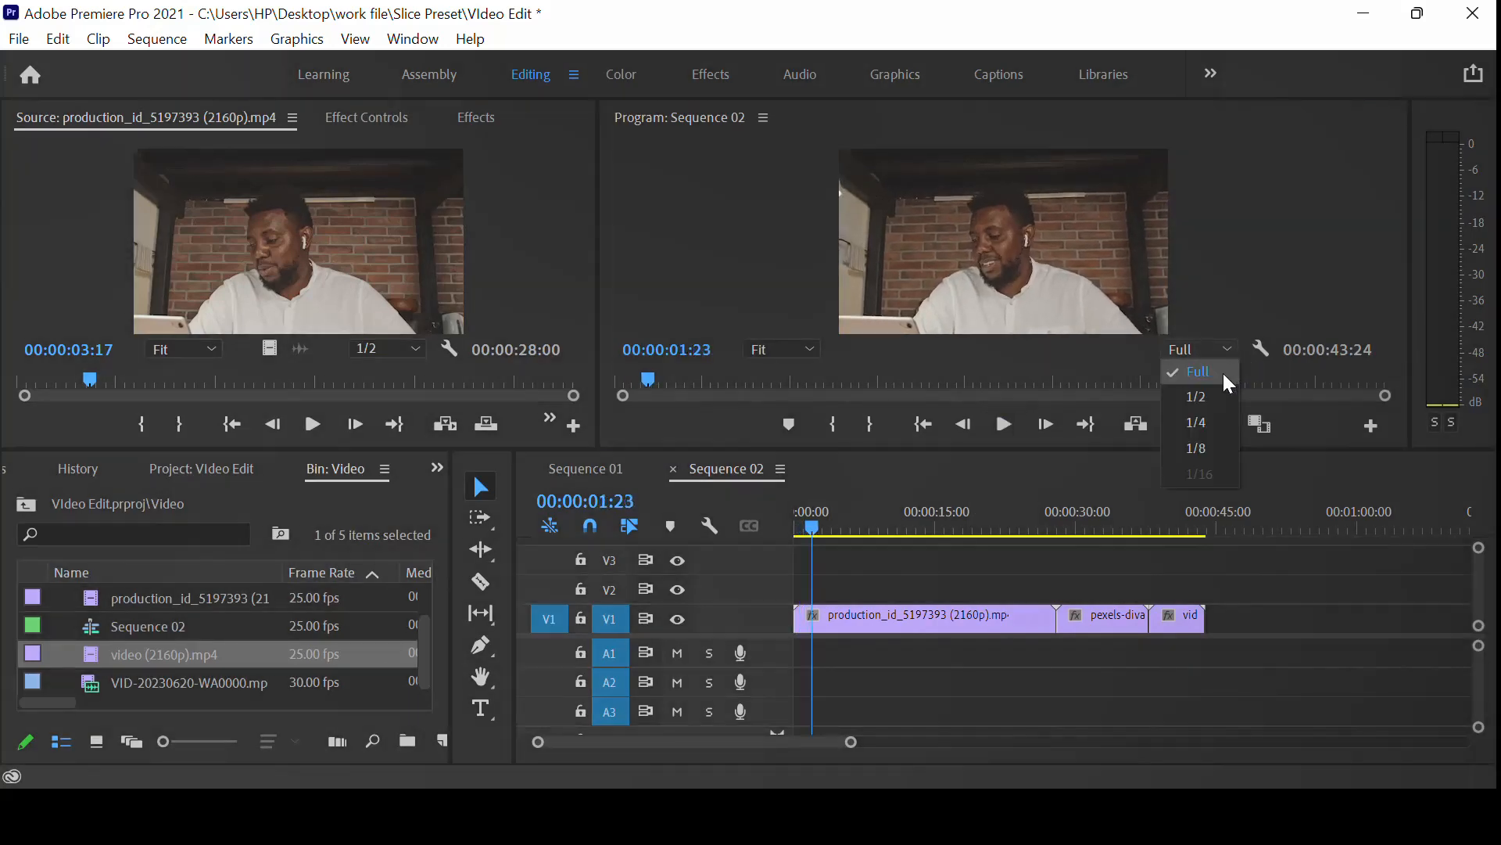
left_click(1204, 443)
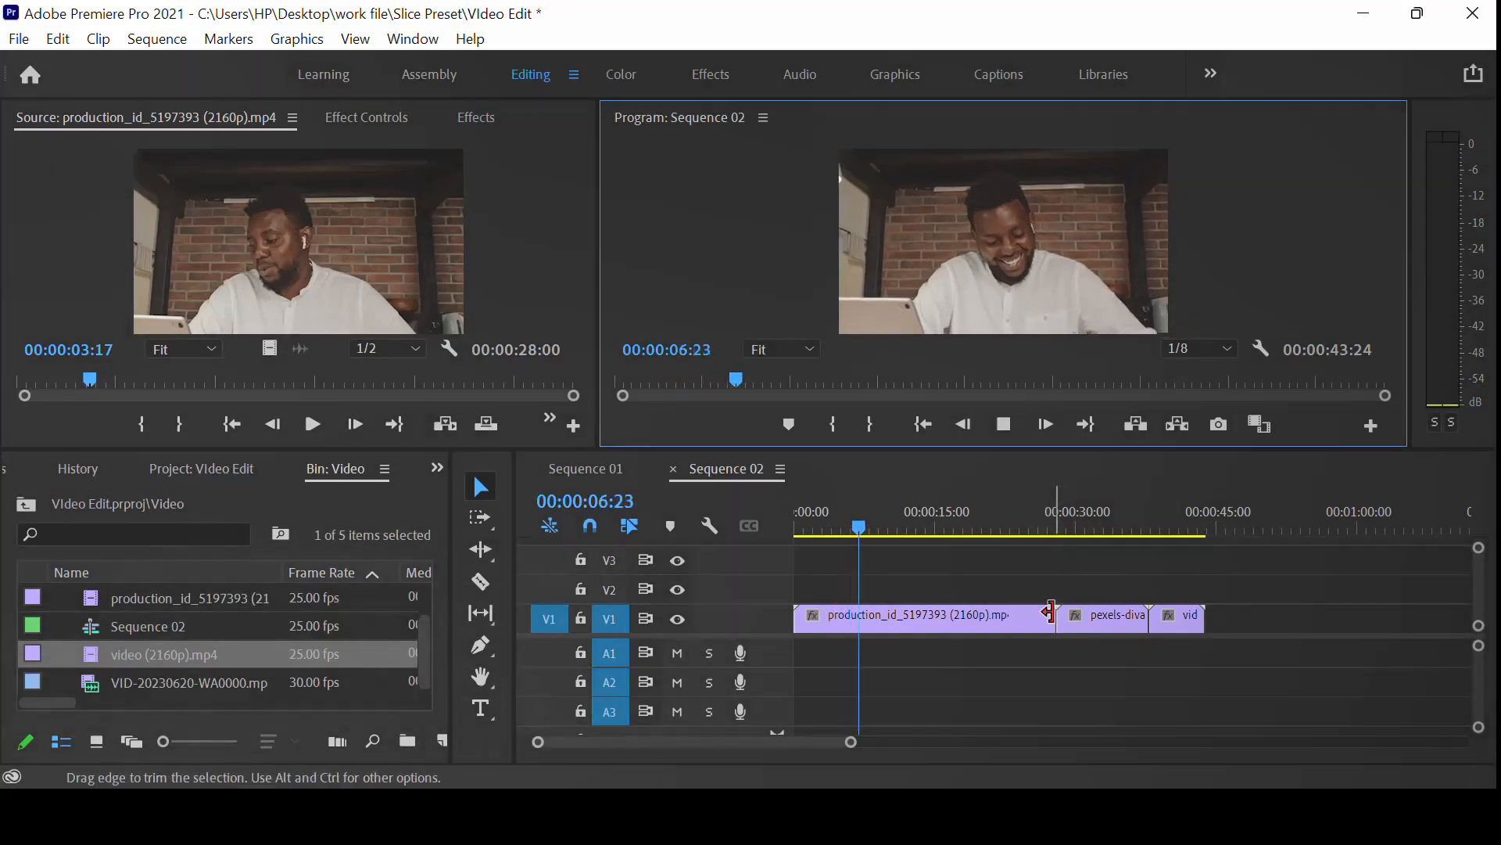
key("space")
Trim the end of the production_id_5197393 clip to the playhead at 00:00:06:23 and ripple delete the gap behind it
left_click_drag(1019, 623, 861, 637)
left_click(890, 625)
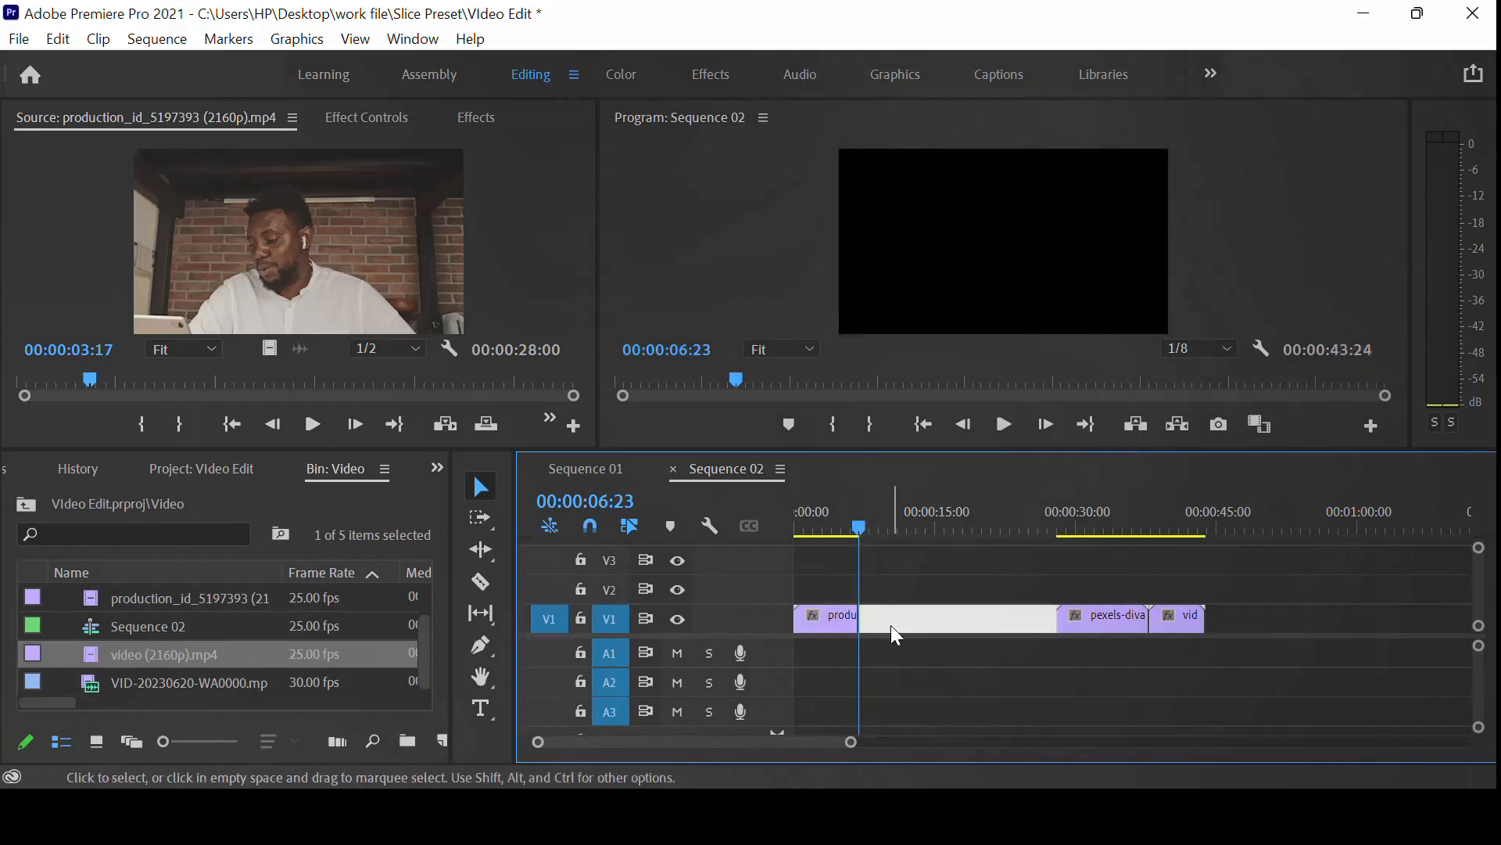
right_click(892, 628)
left_click(913, 629)
right_click(921, 625)
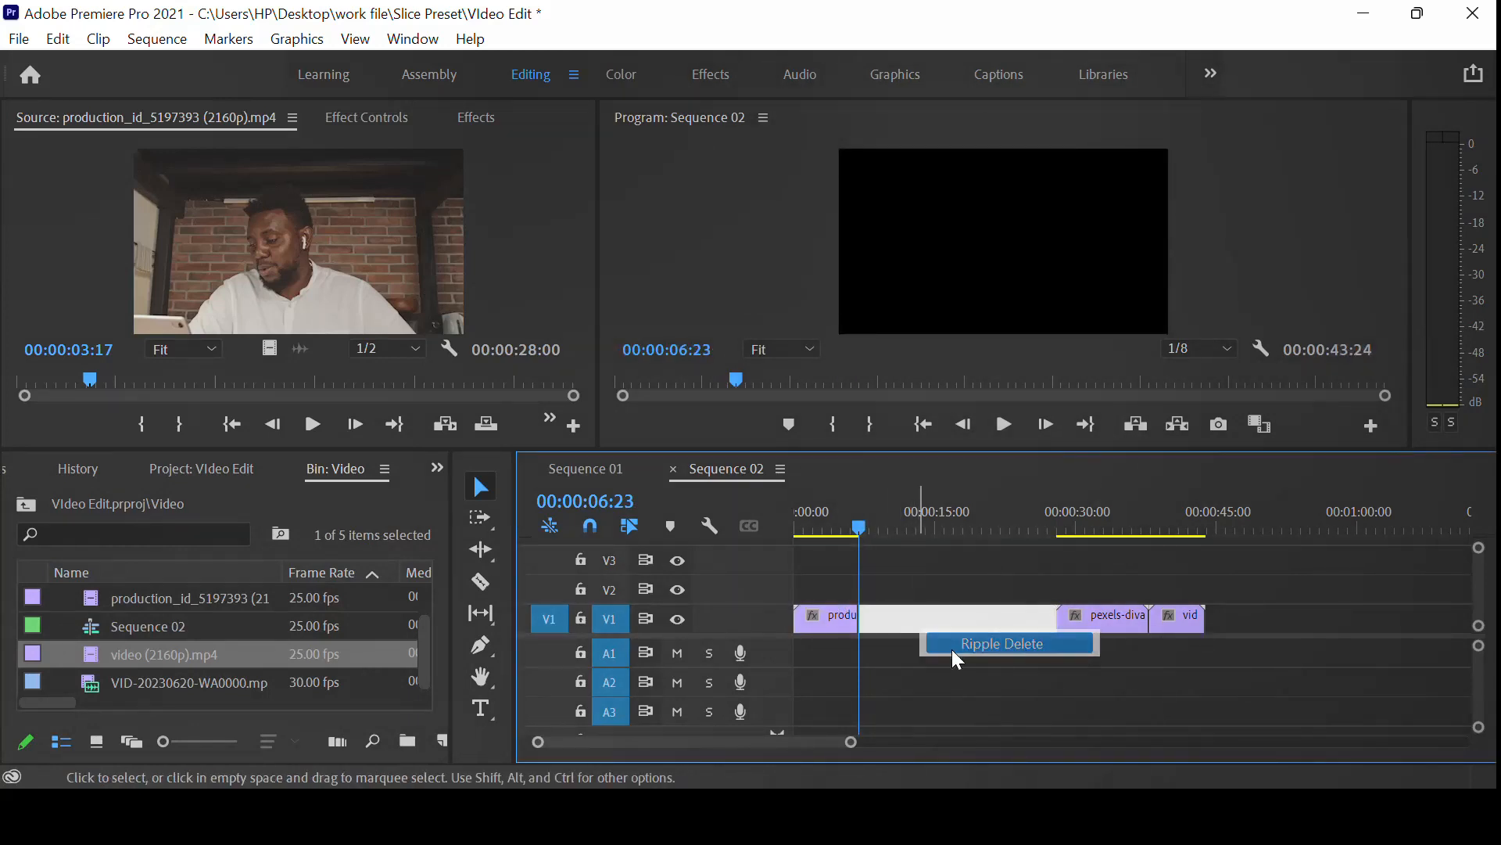
left_click(951, 649)
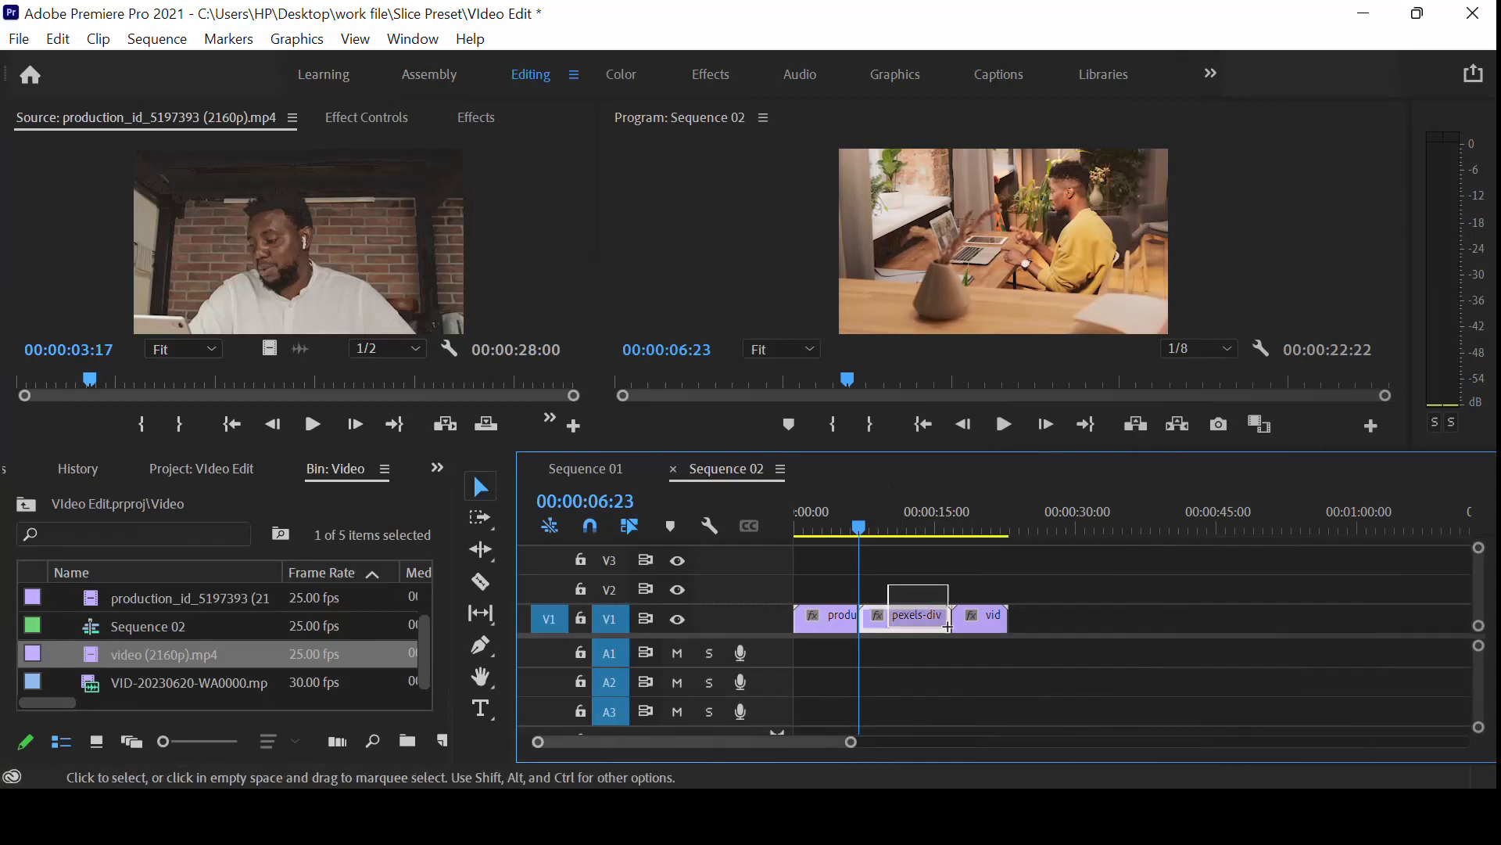
Move the other two clips further along V1 and extend the production_id_5197393 clip to about 17 seconds to meet them
mouse_move(949, 628)
left_mouse_down()
mouse_move(965, 637)
mouse_move(925, 626)
mouse_move(952, 628)
left_mouse_up()
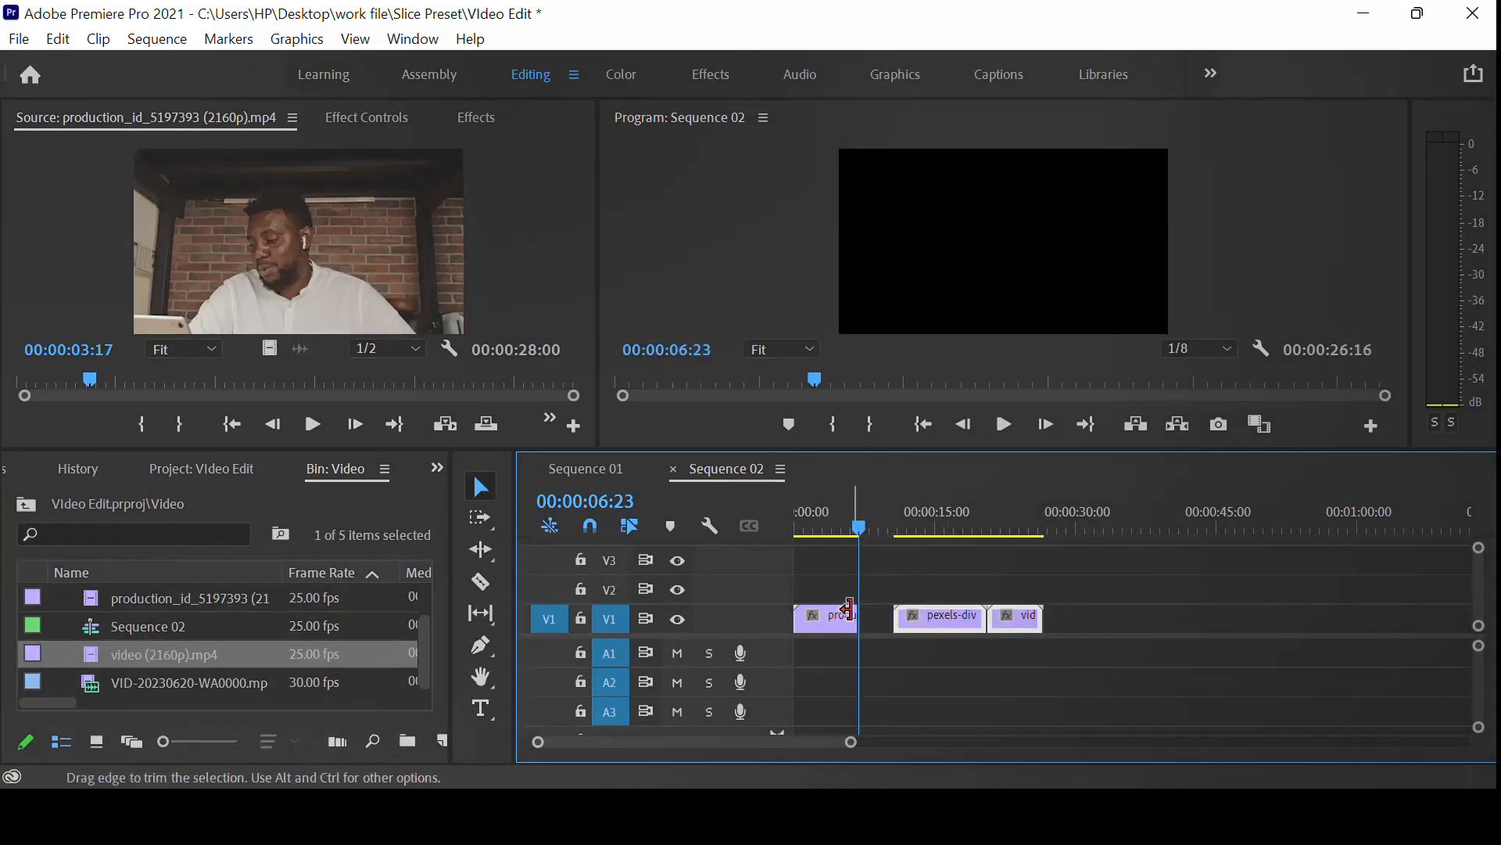
left_click_drag(851, 618, 1024, 635)
key("ctrl+z")
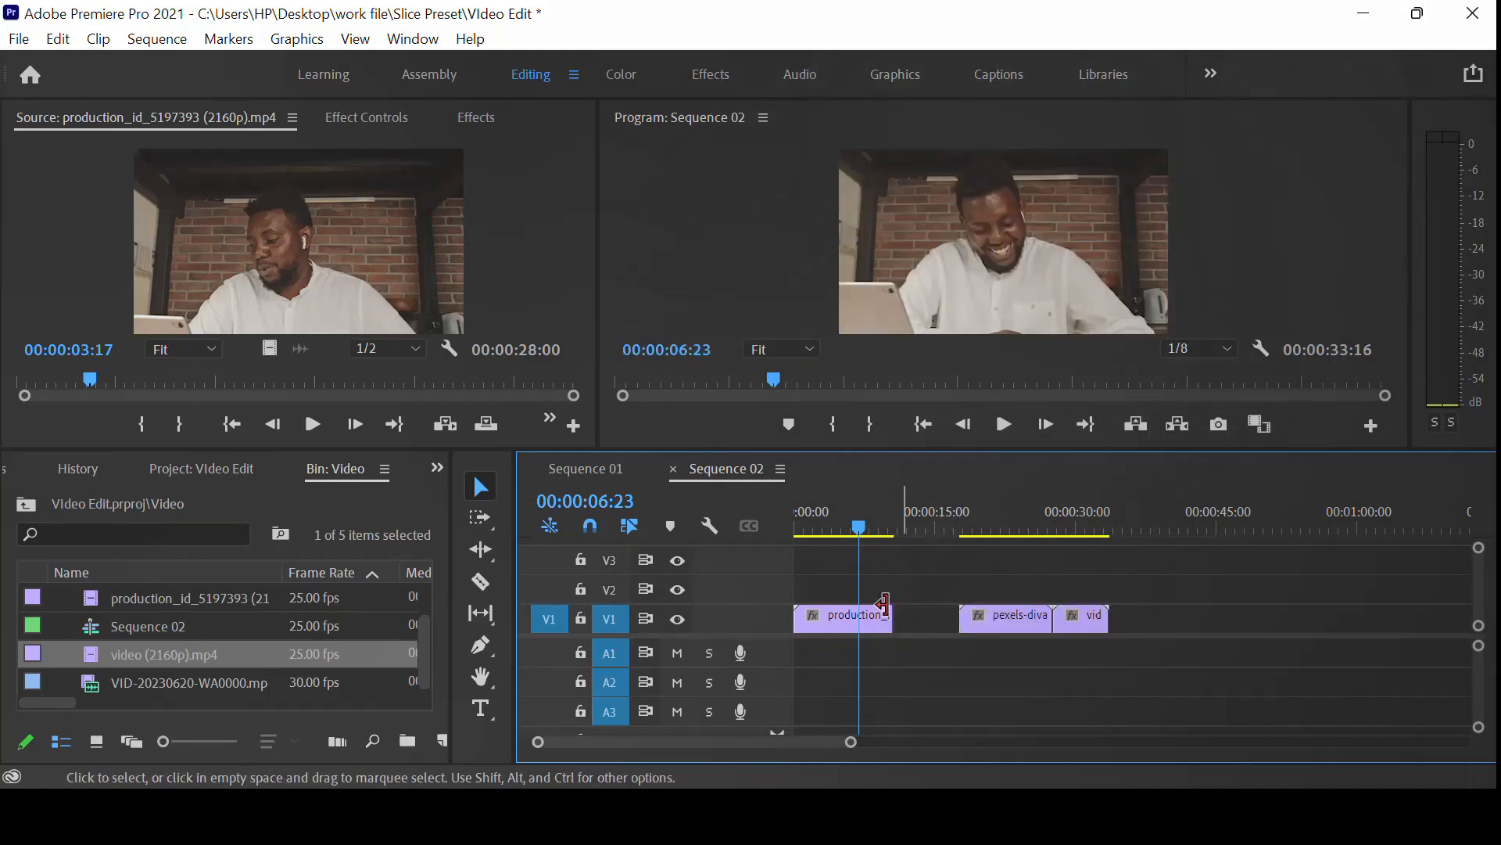
left_click_drag(893, 618, 957, 603)
Show the time remapping speed keyframes on the production_id_5197393 clip
key("c")
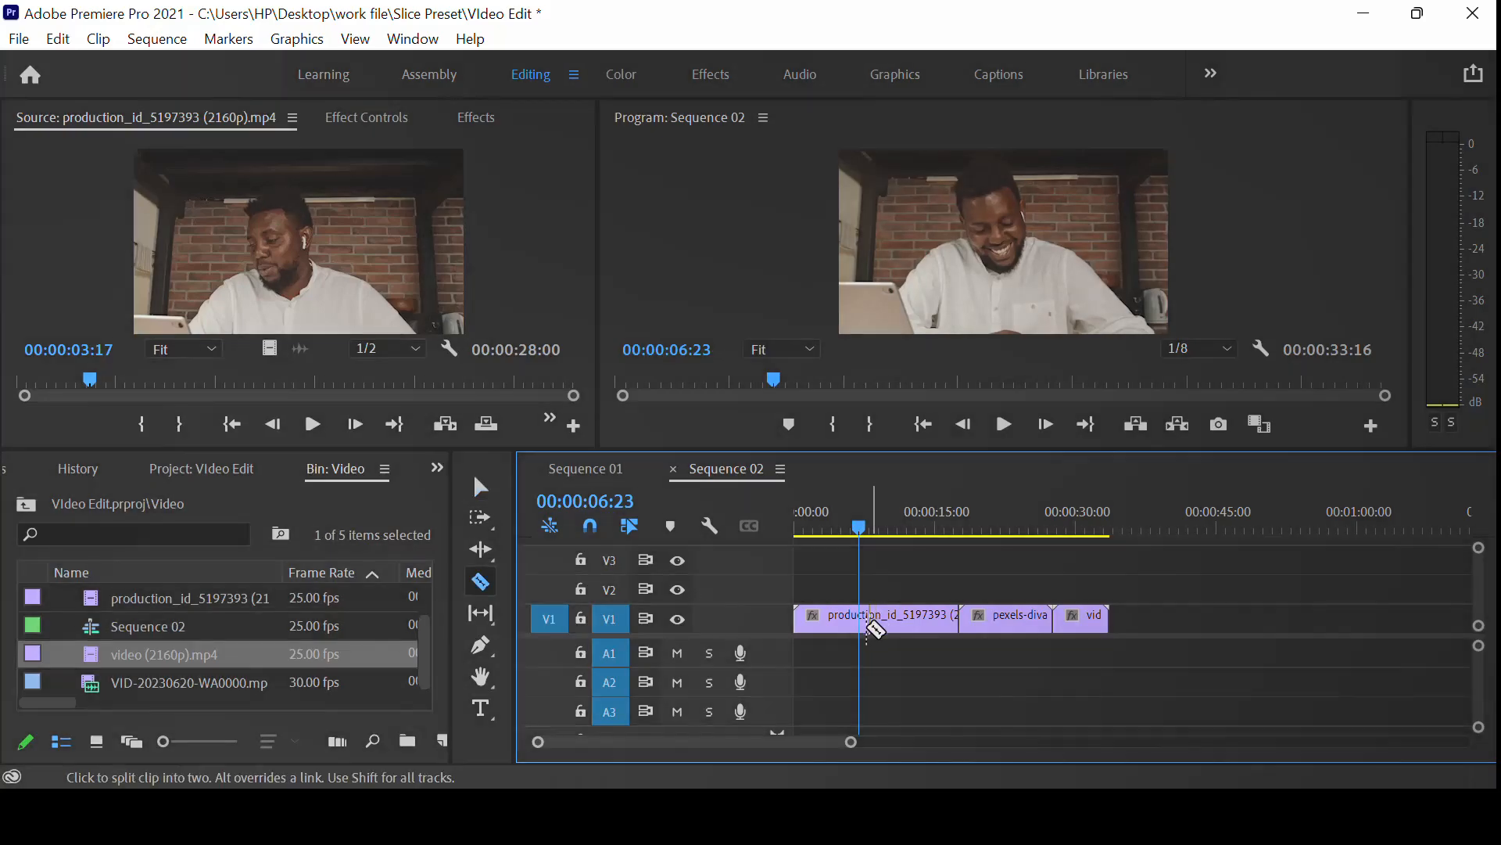
key("v")
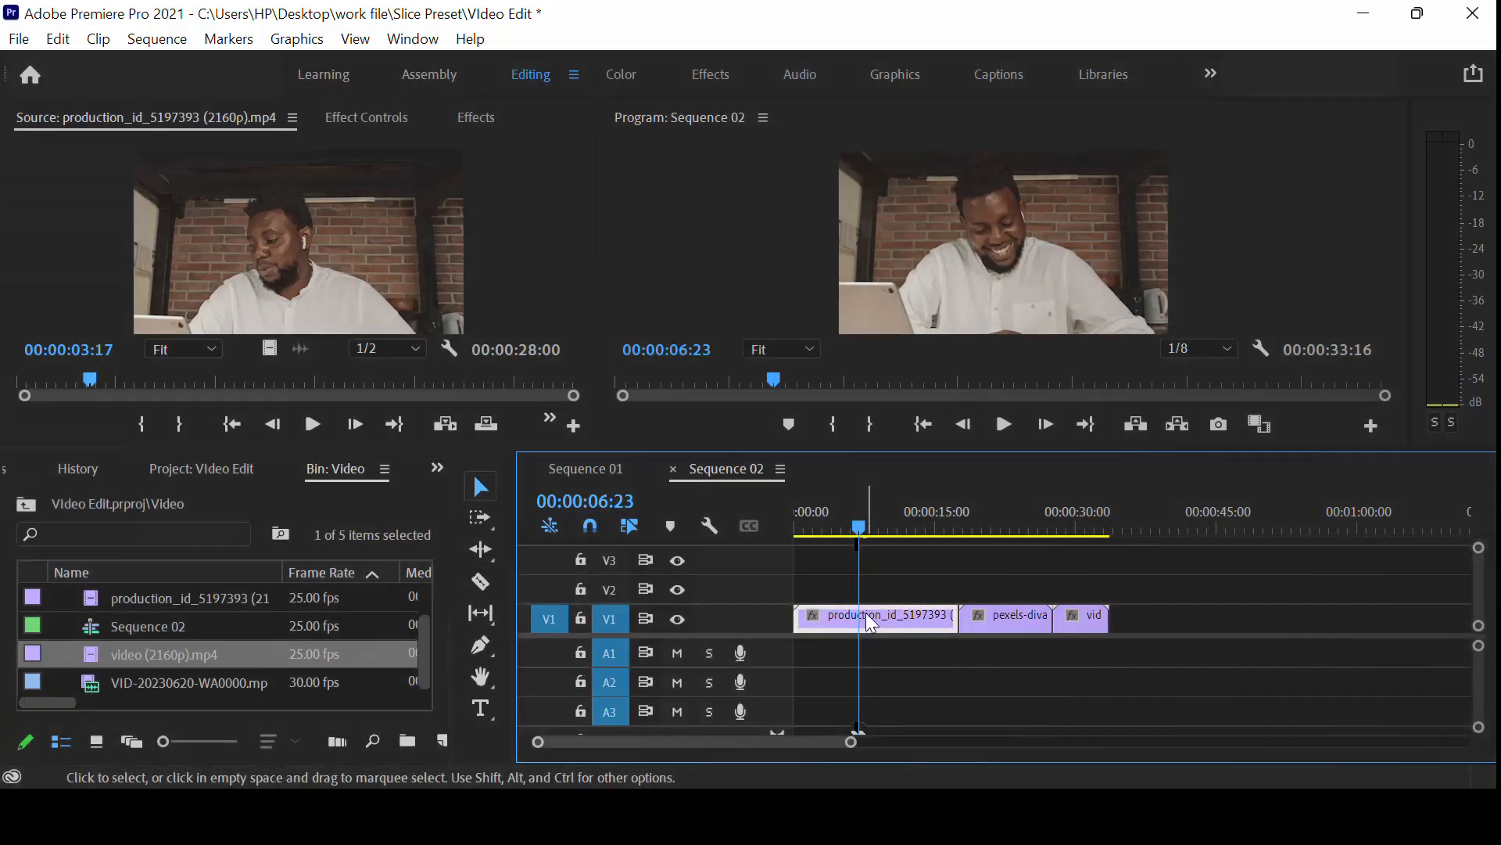
right_click(872, 622)
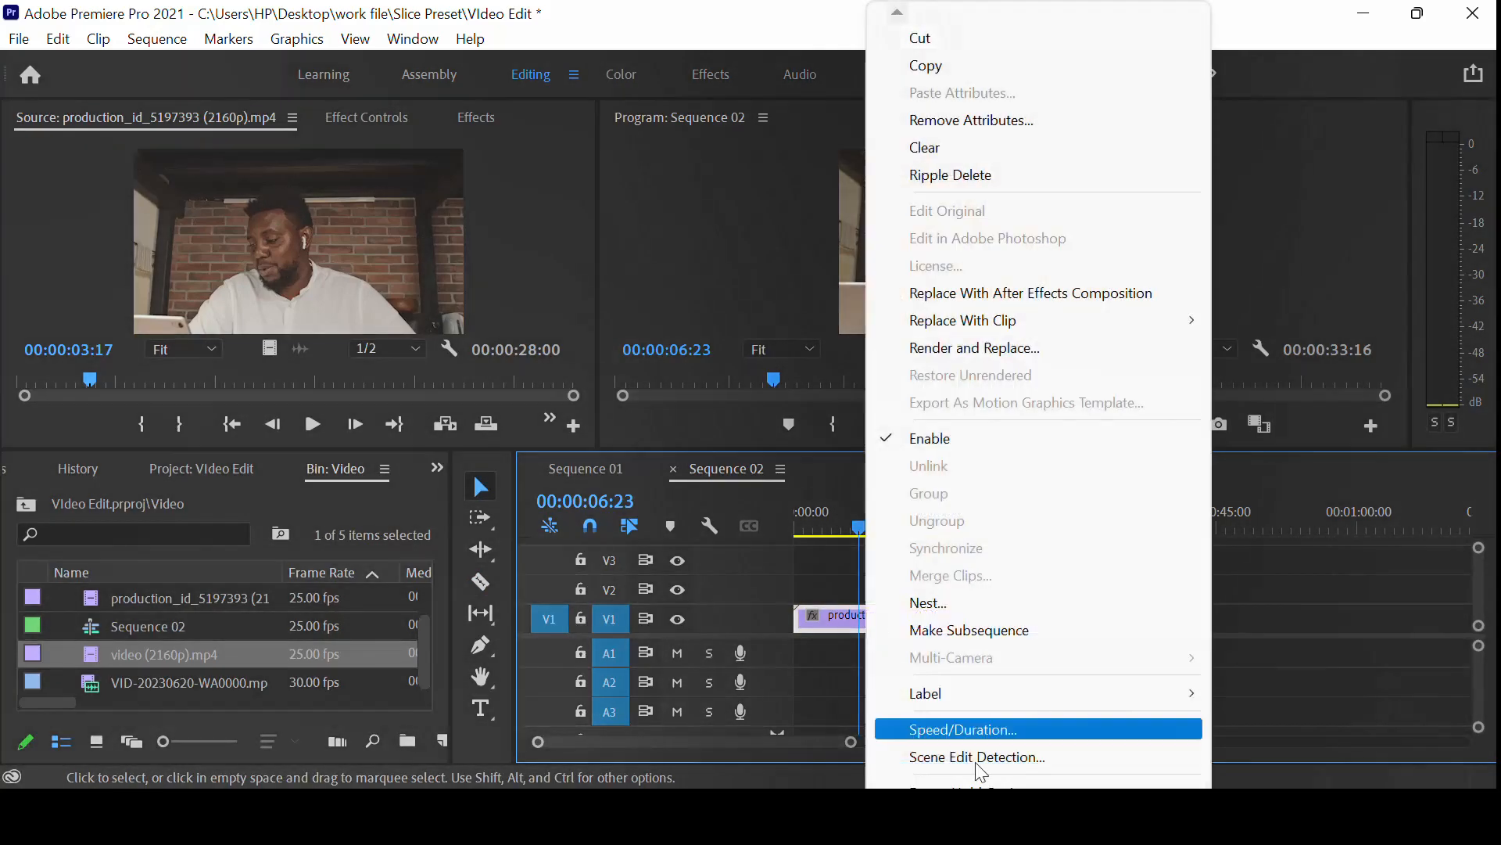
mouse_move(897, 832)
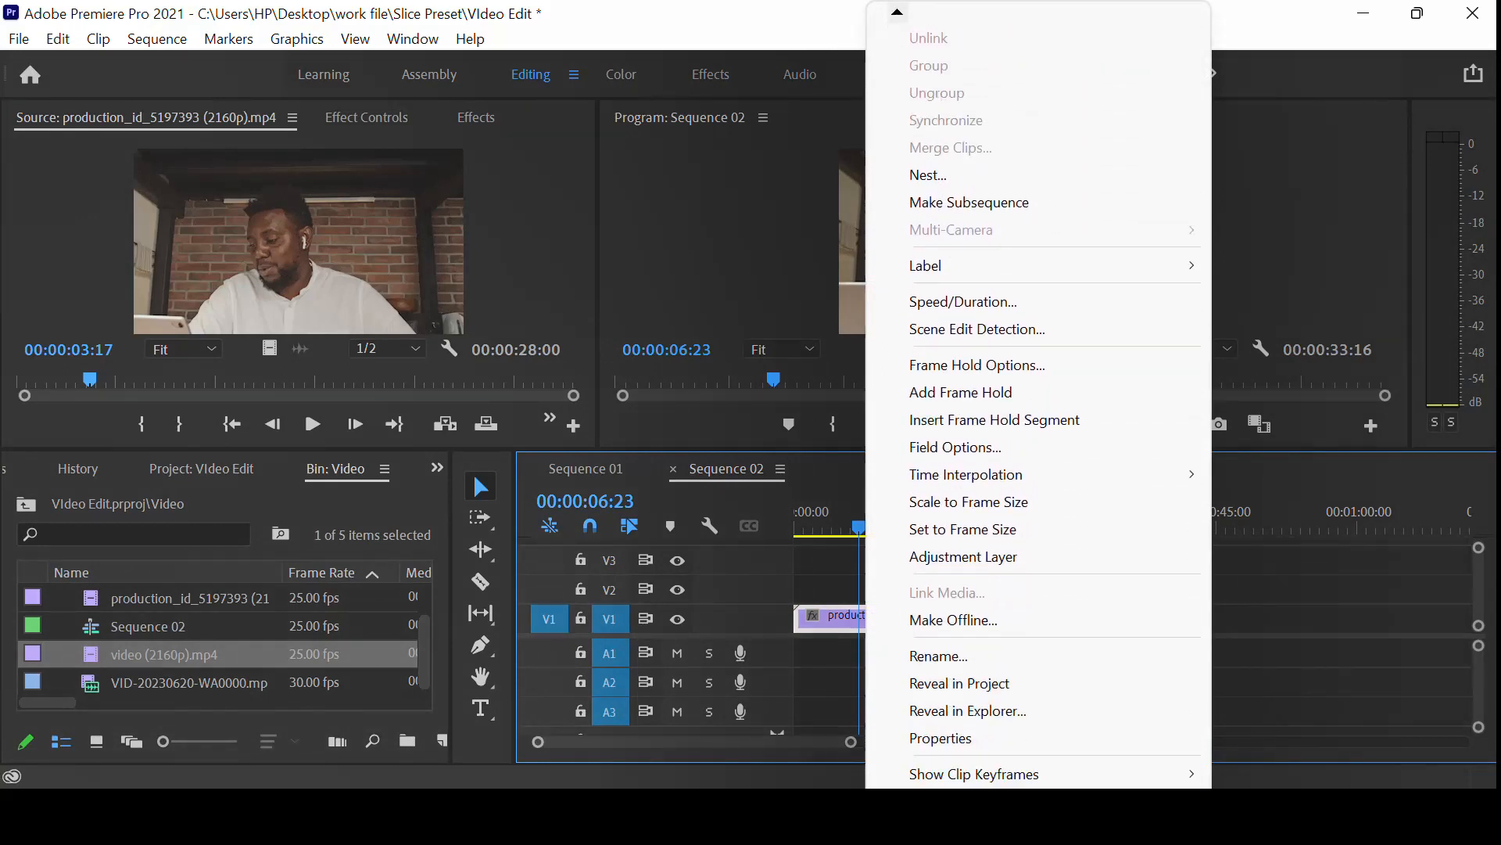
mouse_move(954, 773)
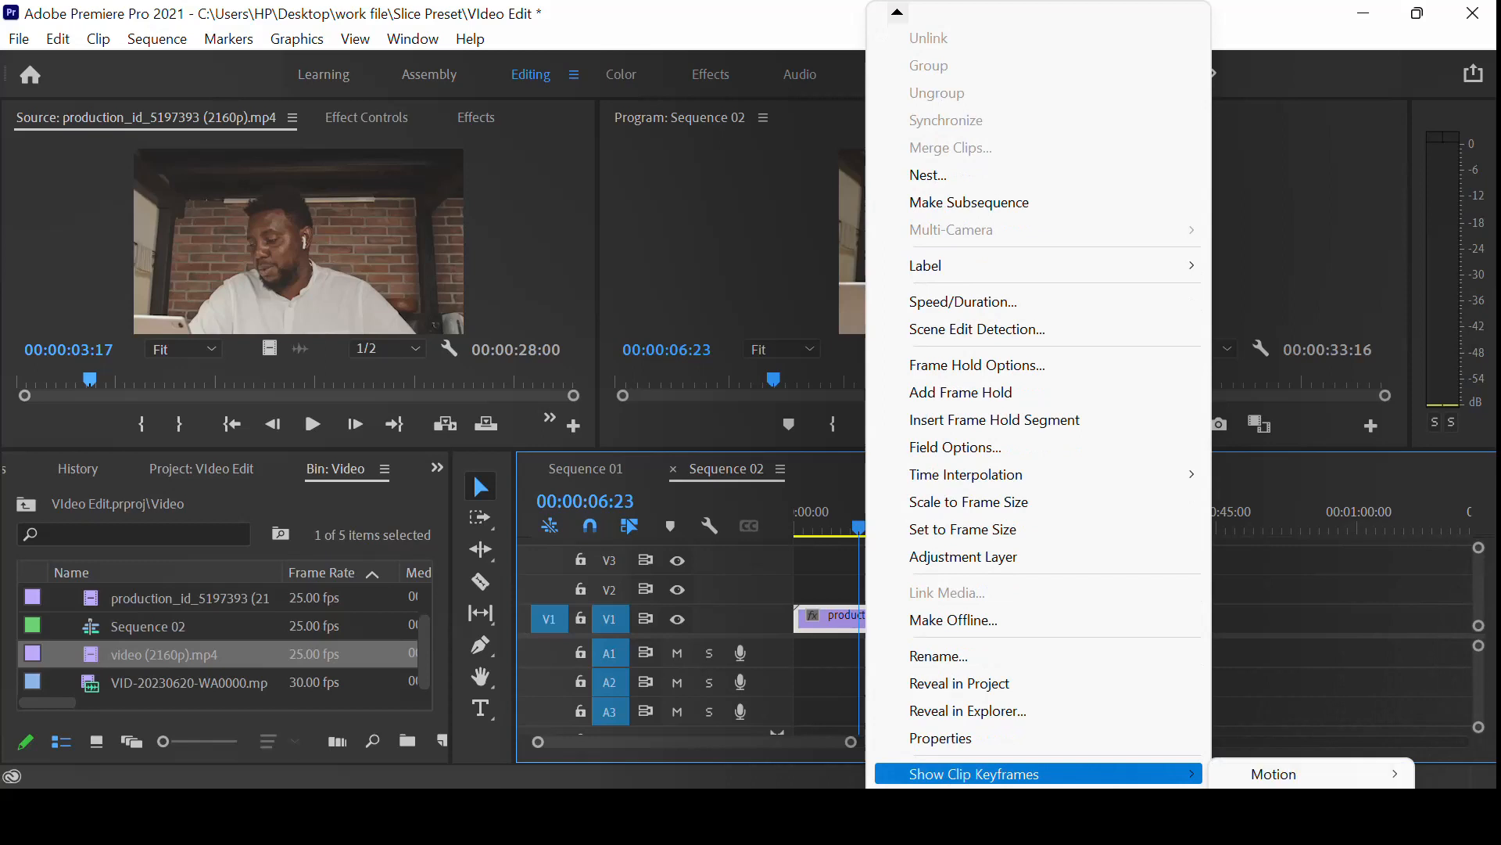
left_click(1142, 828)
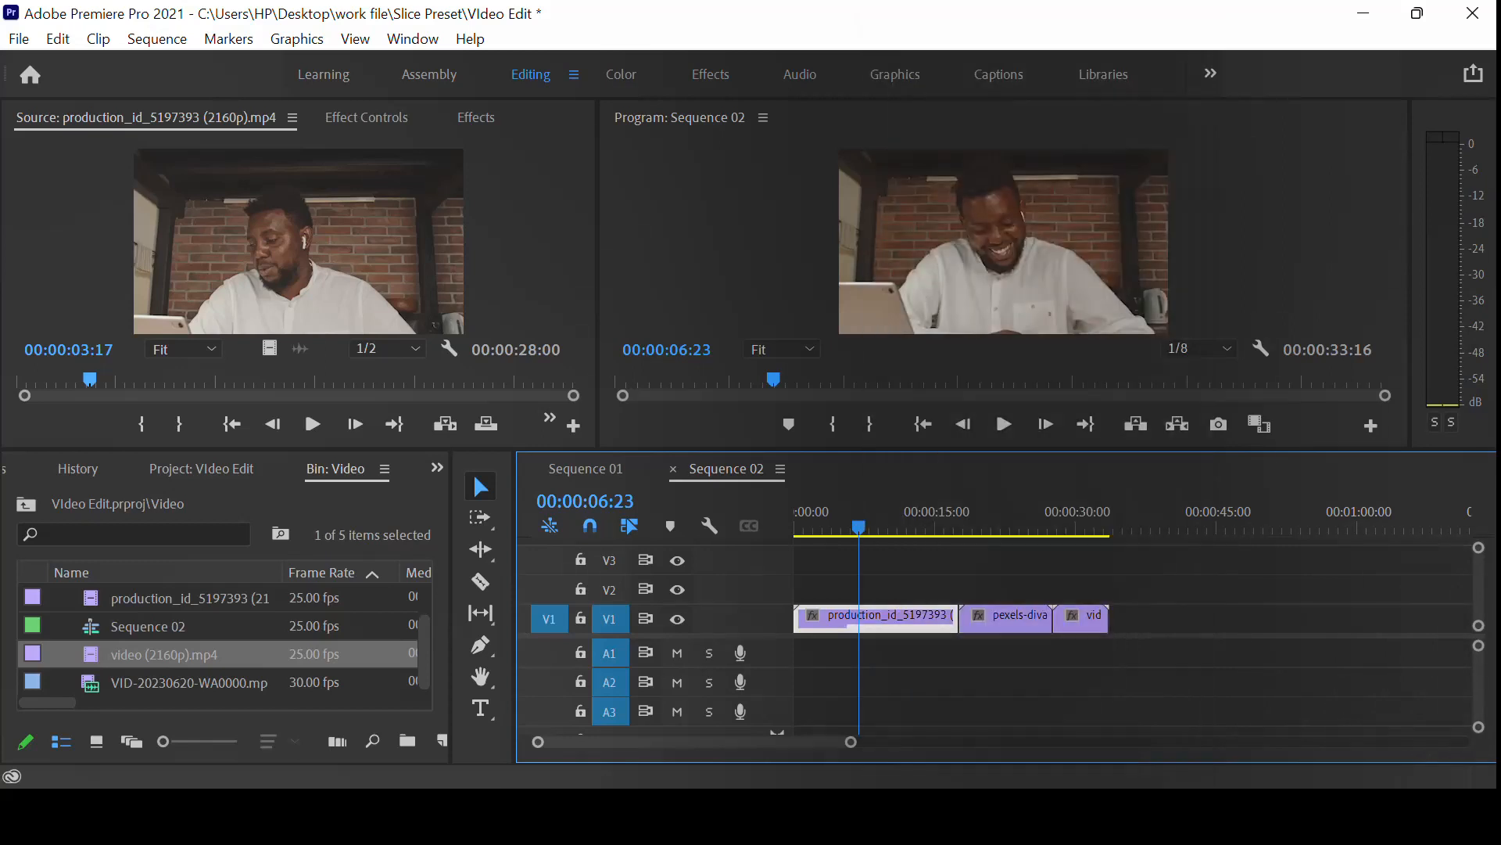
Enlarge the Video 1 track height to expose the clip's keyframe line and switch to the Pen tool
double_click(743, 620)
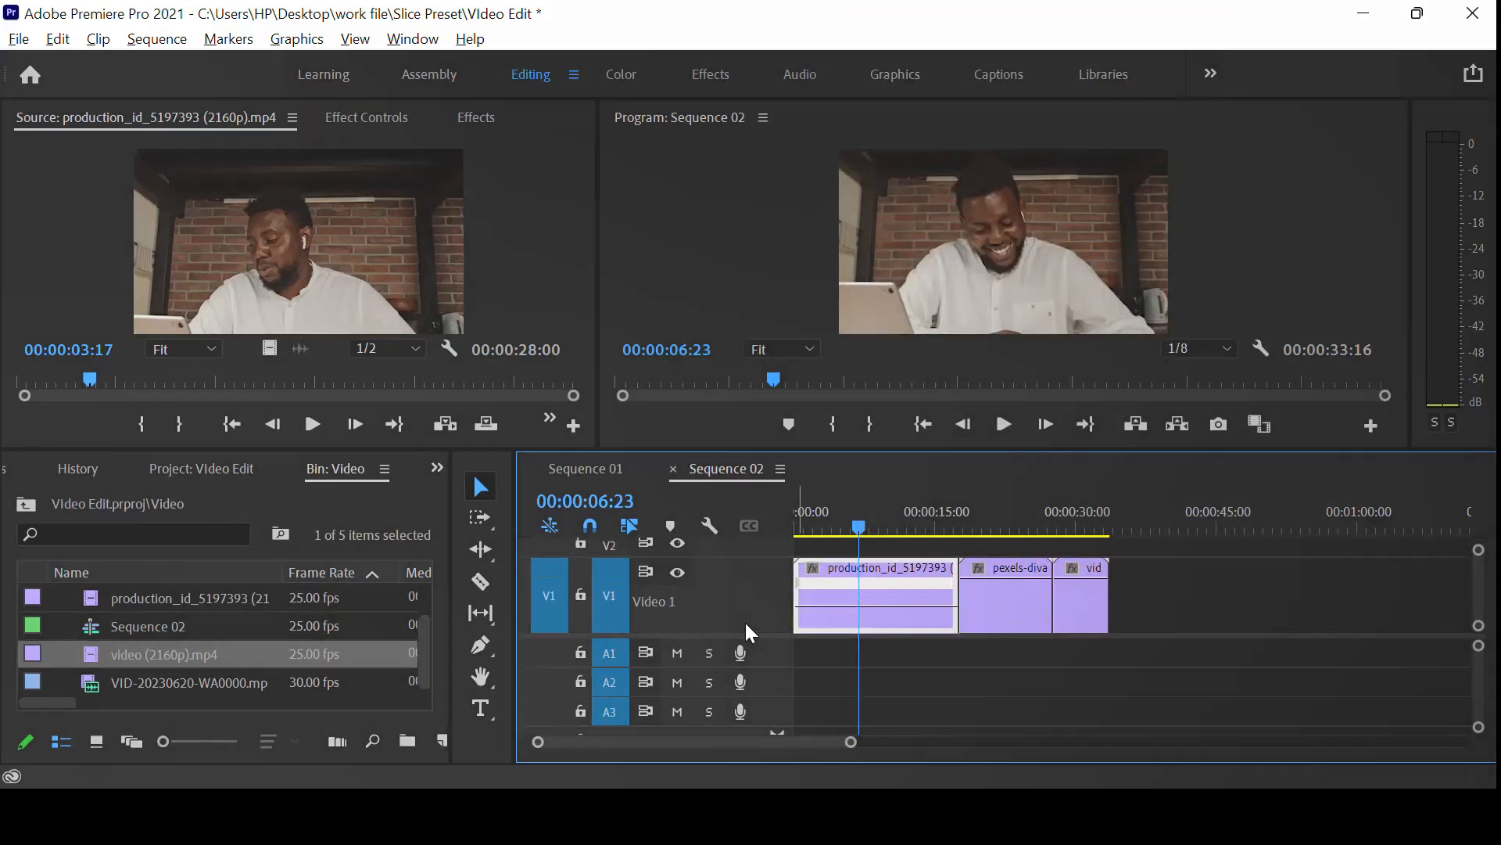
key("alt+space")
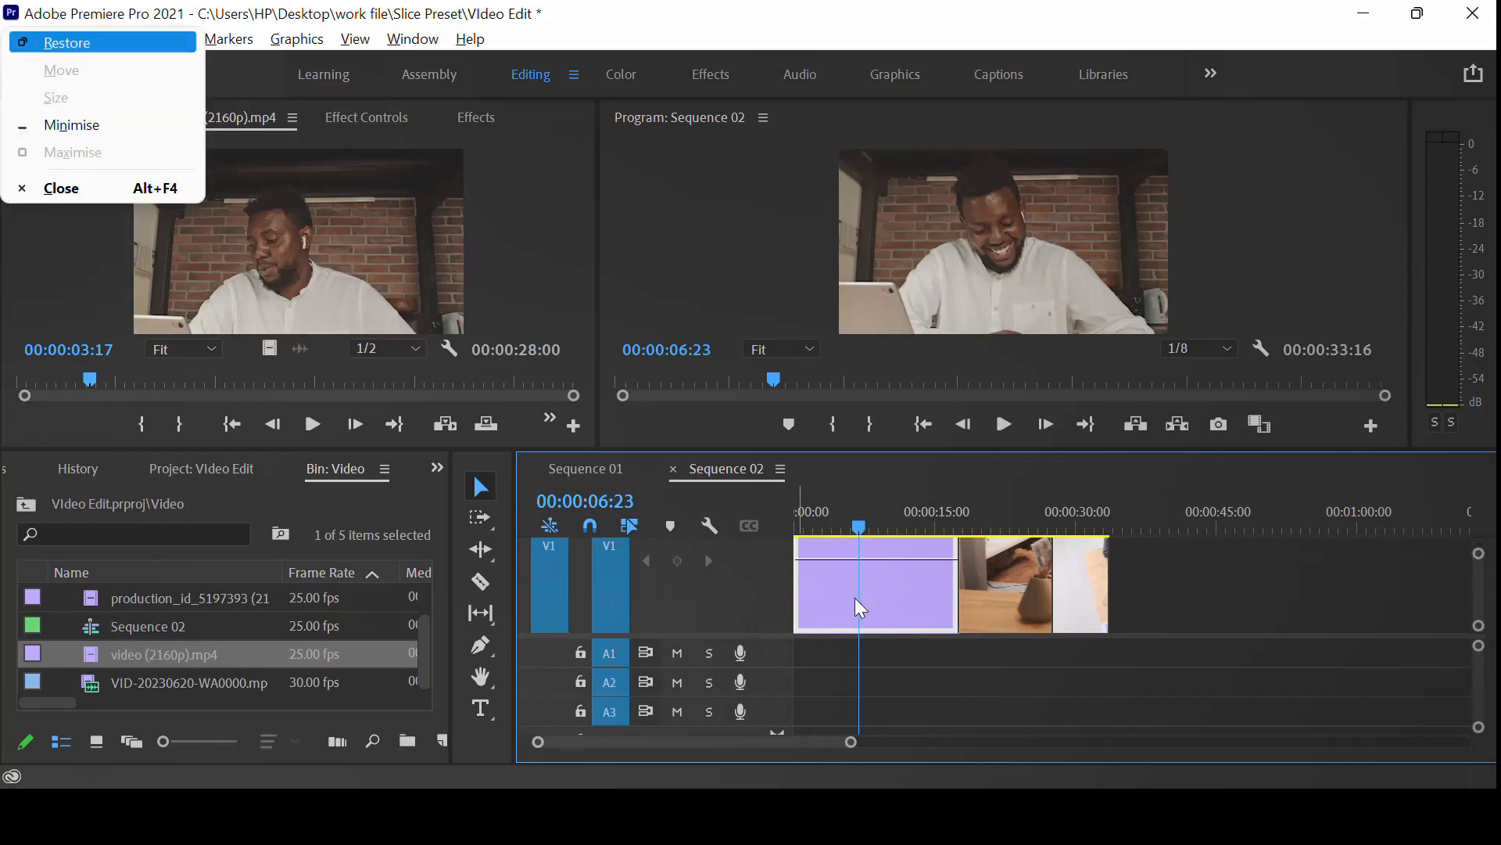
left_click_drag(855, 597, 771, 704)
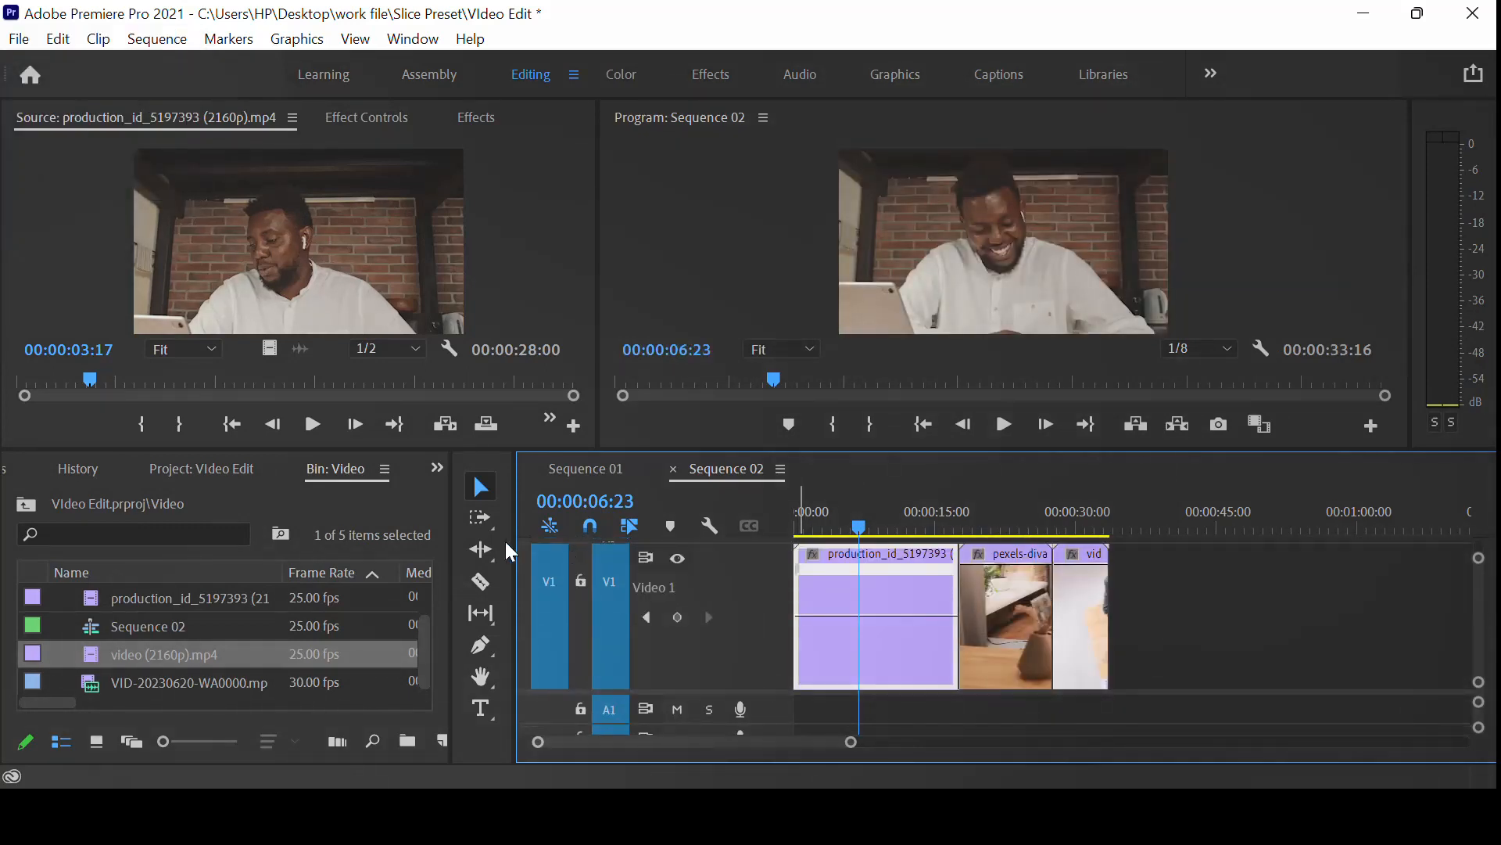
left_click(481, 644)
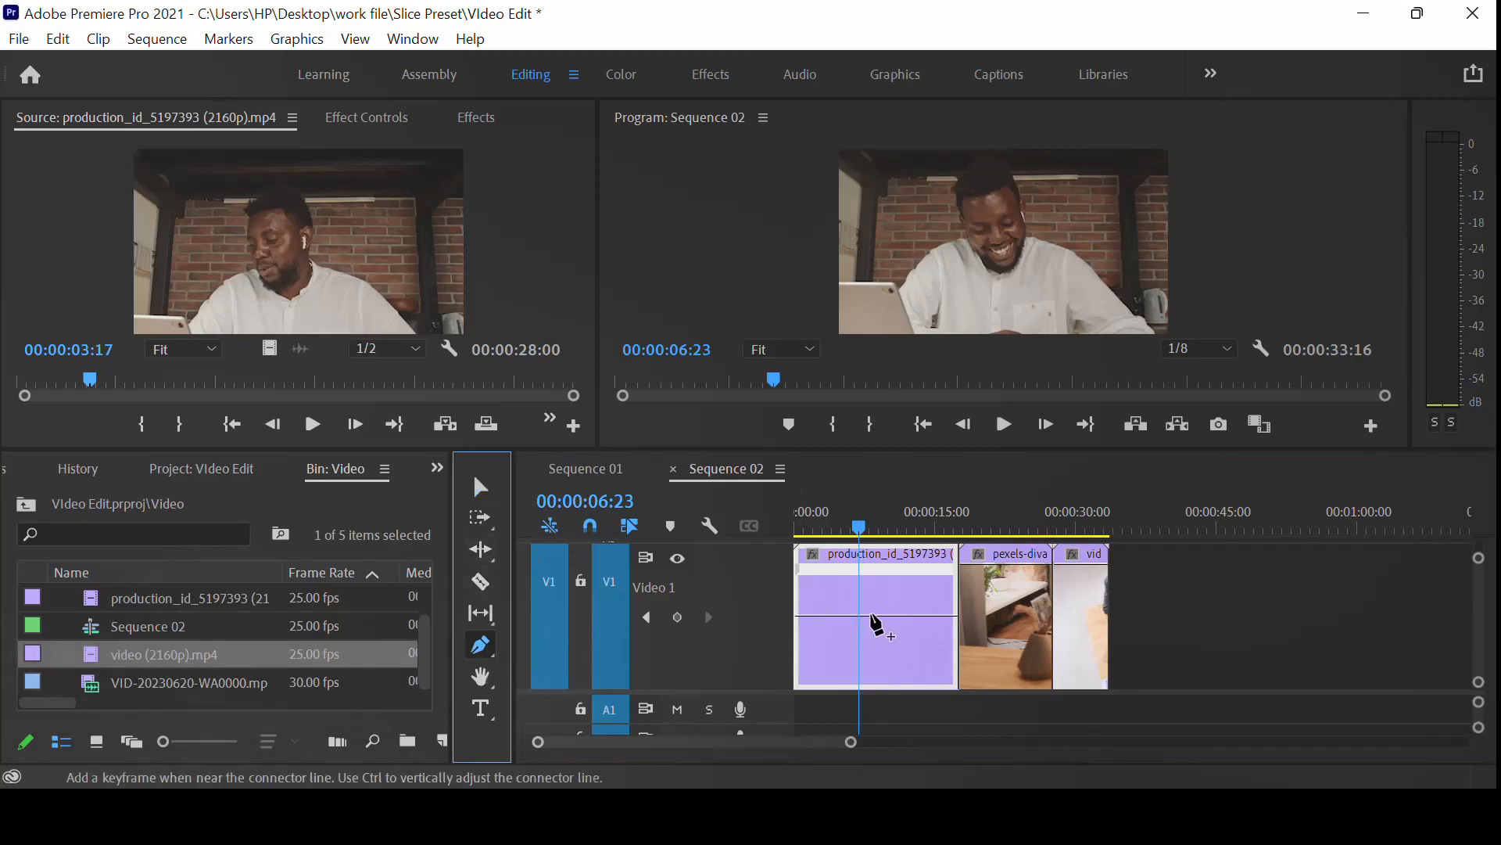
Speed up the production_id_5197393 clip after a new keyframe near 8.5 seconds to about 224% and ripple delete the gap behind the clip
left_click(877, 617)
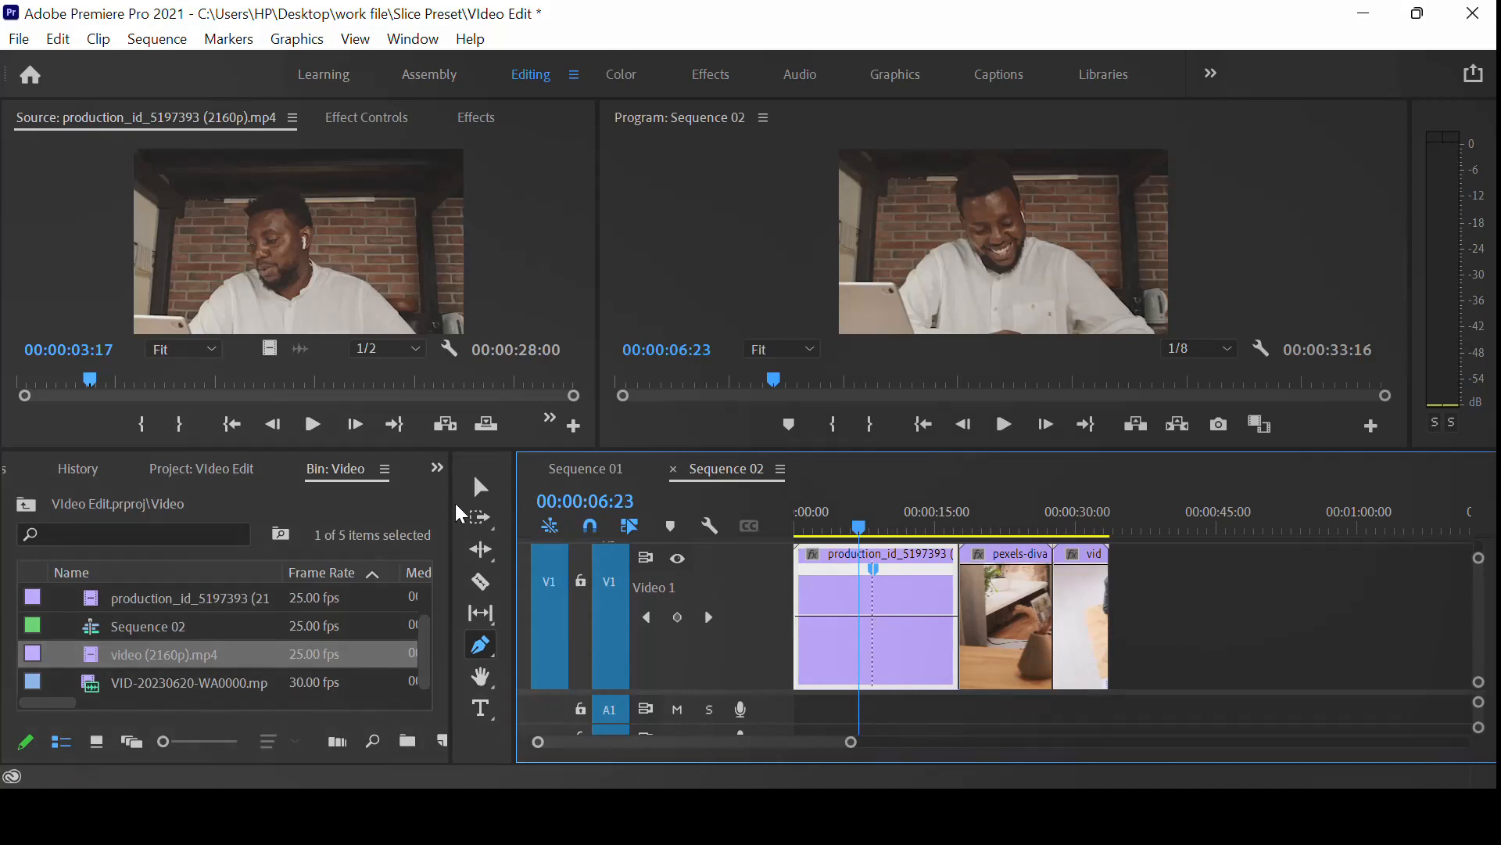
left_click(481, 487)
left_click_drag(908, 623, 934, 472)
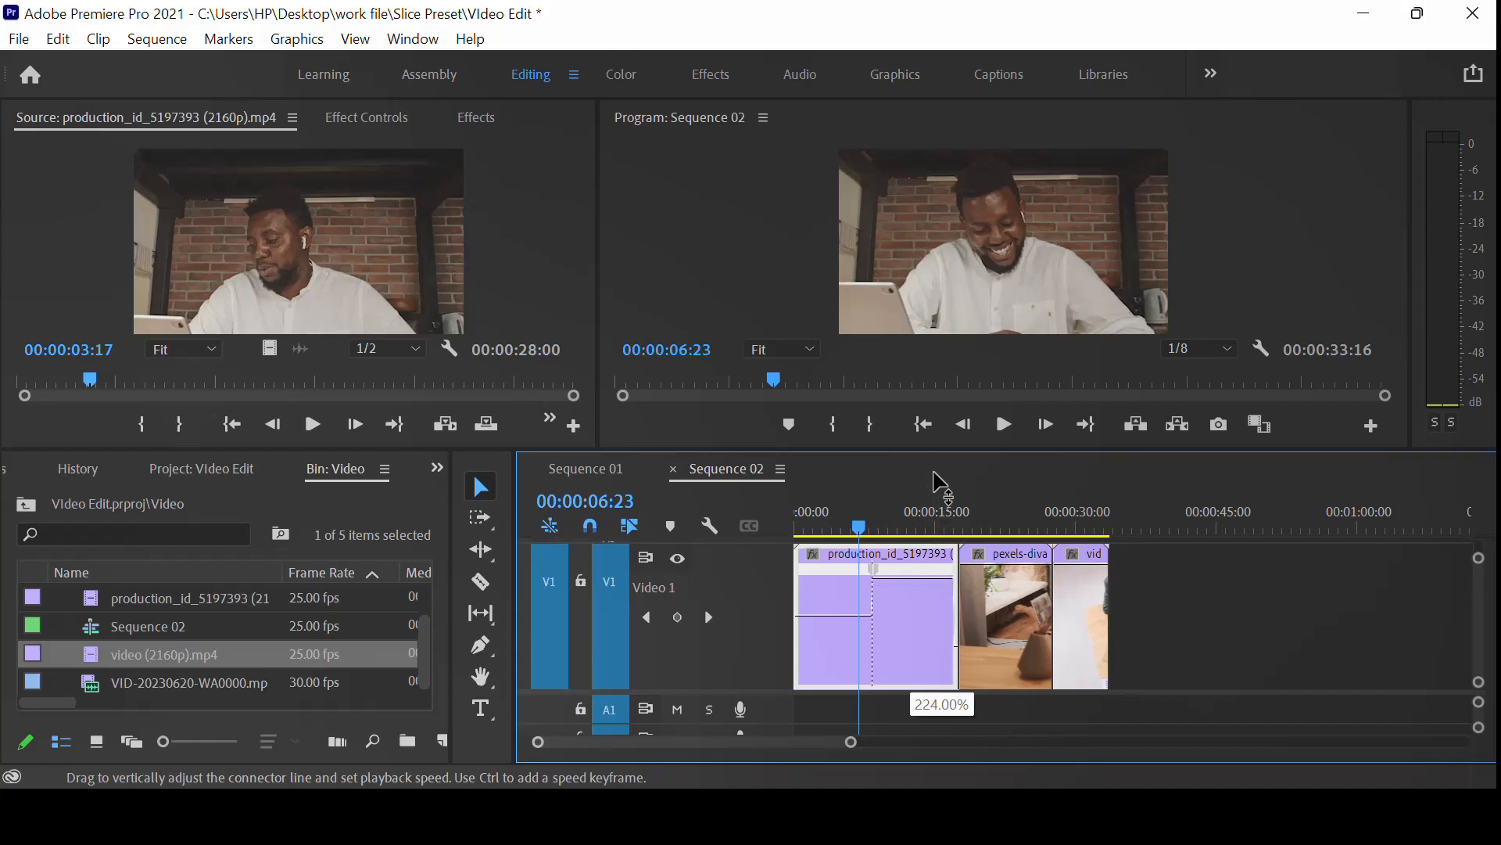
left_click_drag(935, 473, 931, 478)
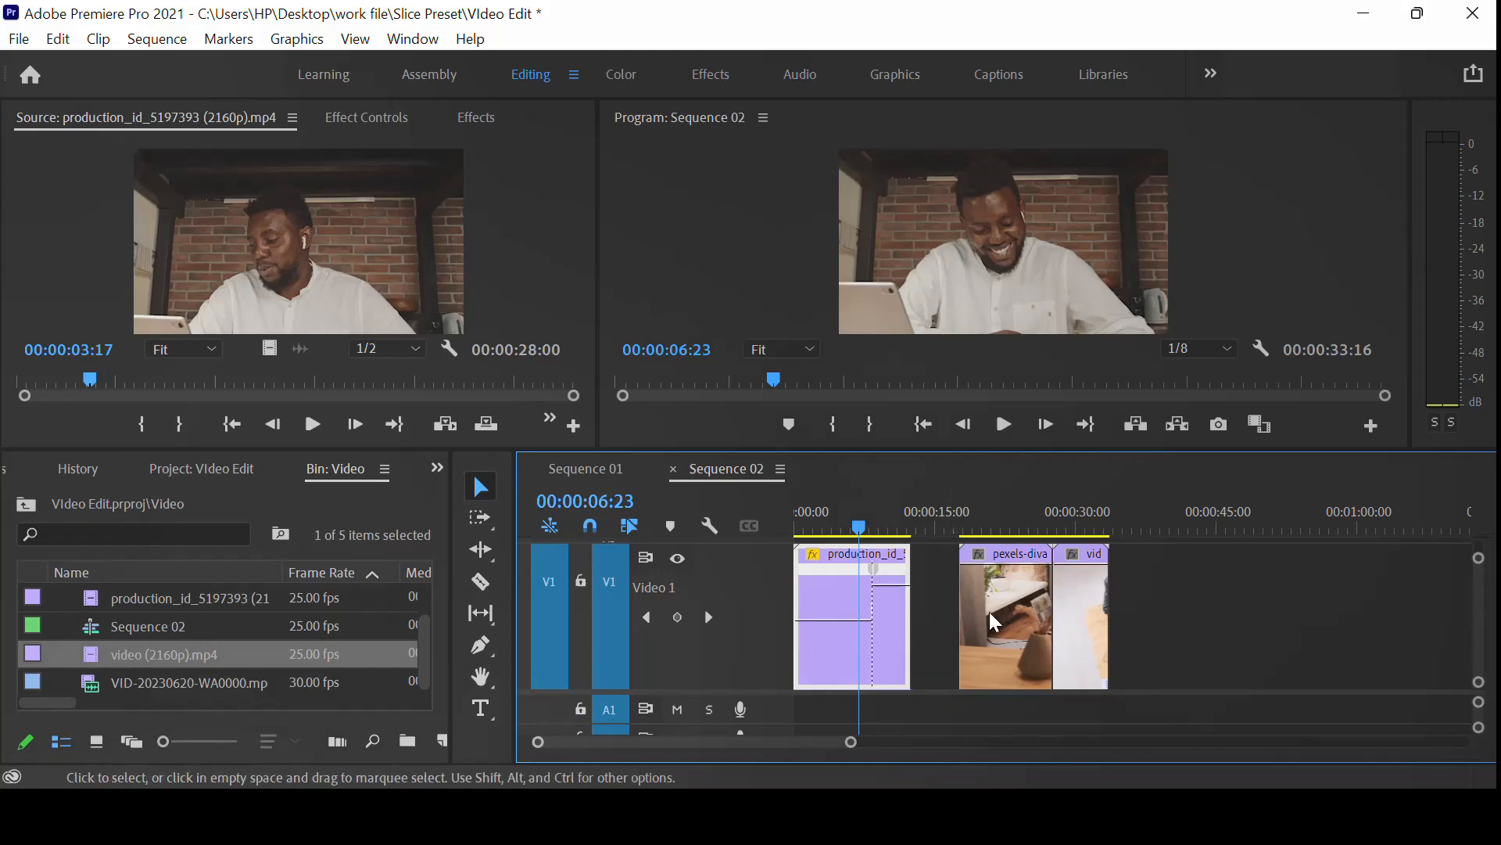
right_click(929, 620)
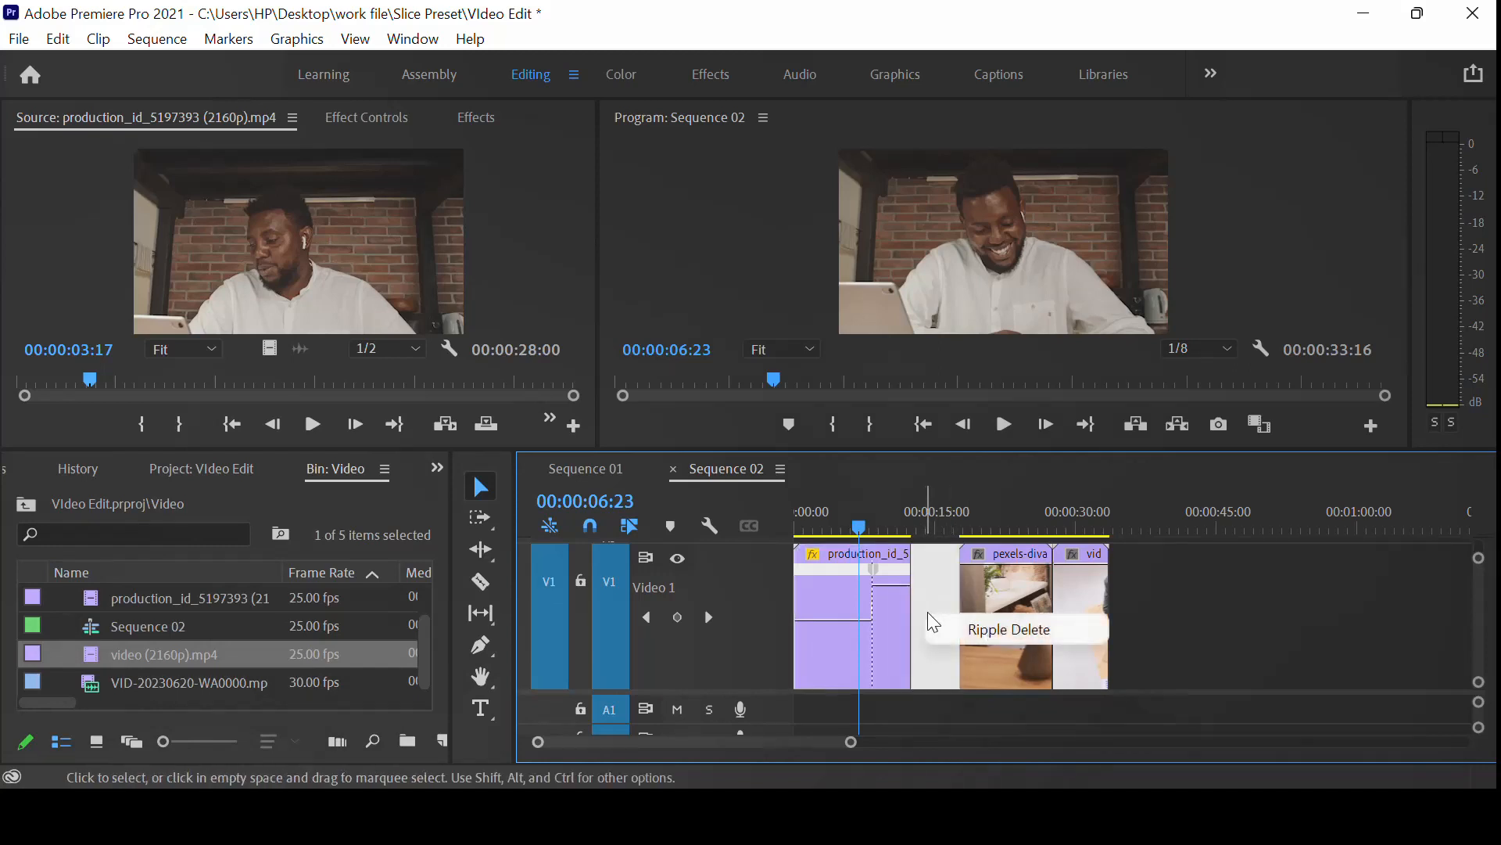
left_click(958, 636)
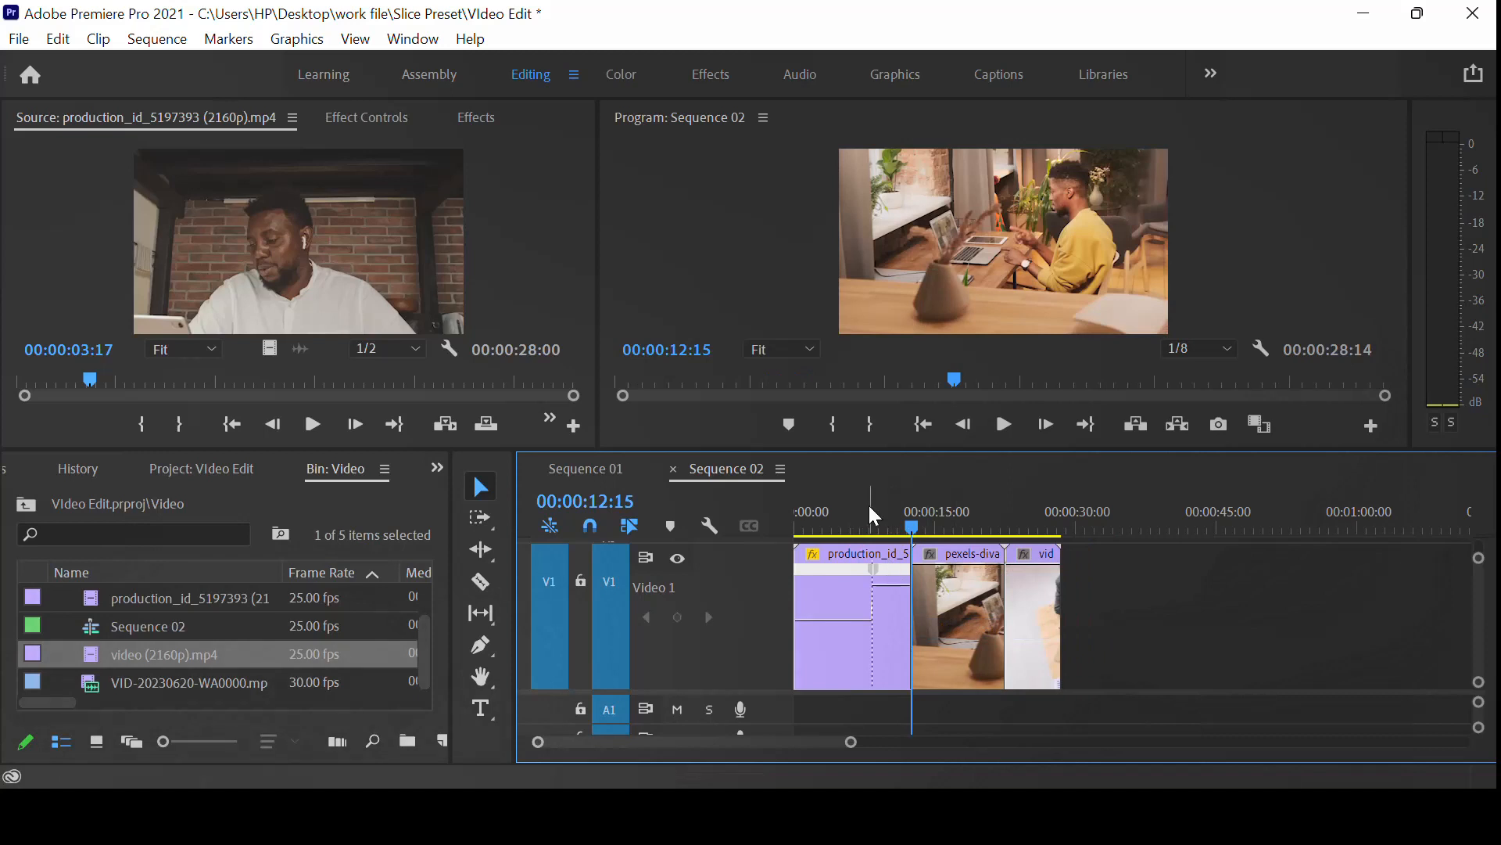
Split the production_id_5197393 clip's speed keyframe into a ramp of about 0.8 seconds and bend it into a smooth curve
left_click(873, 530)
key("=")
key("=")
key("=")
key("=")
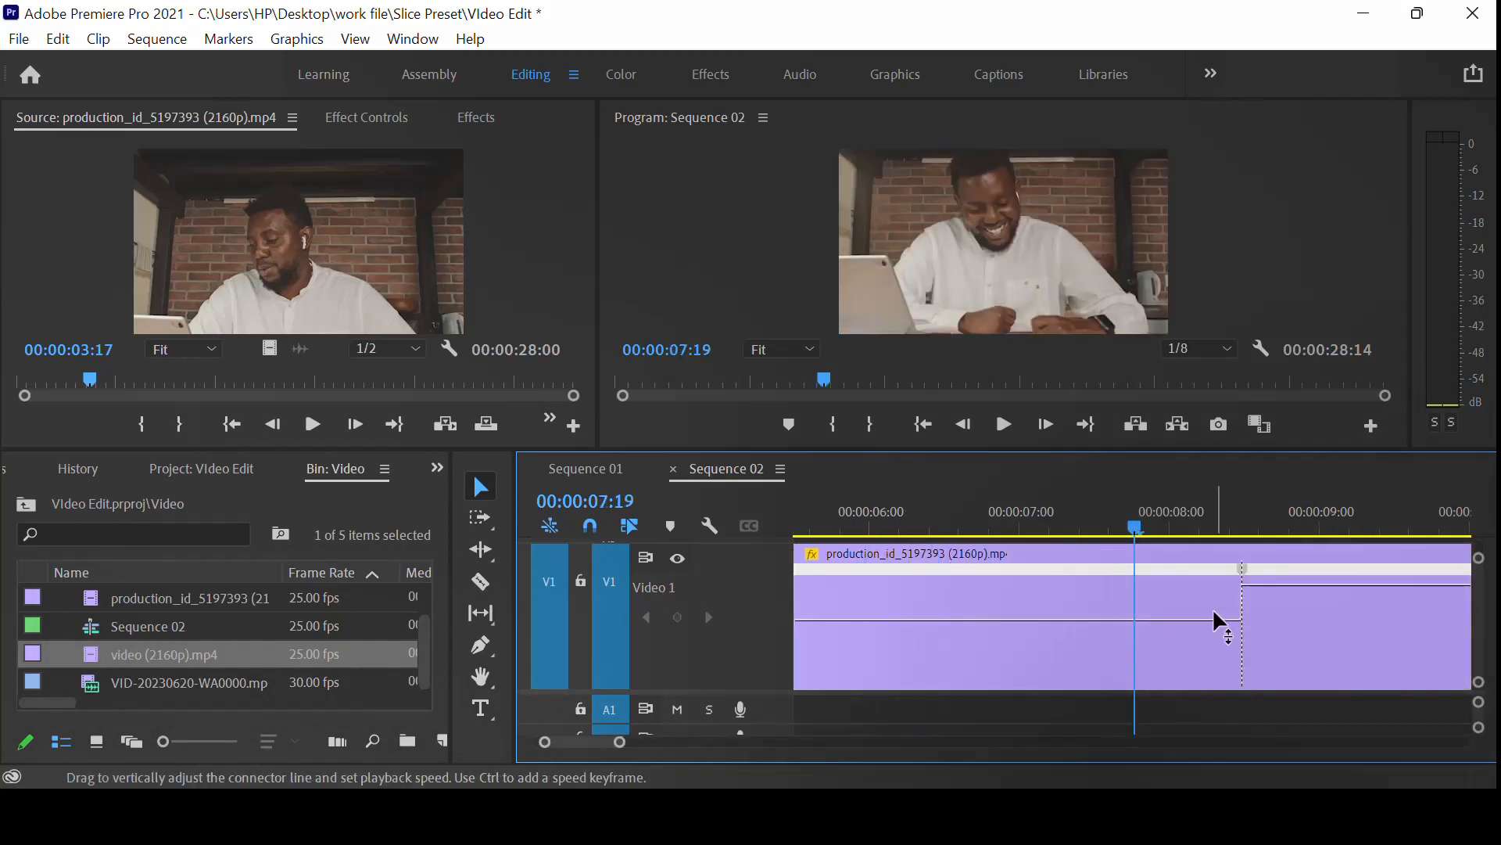
left_click_drag(1237, 583, 1141, 586)
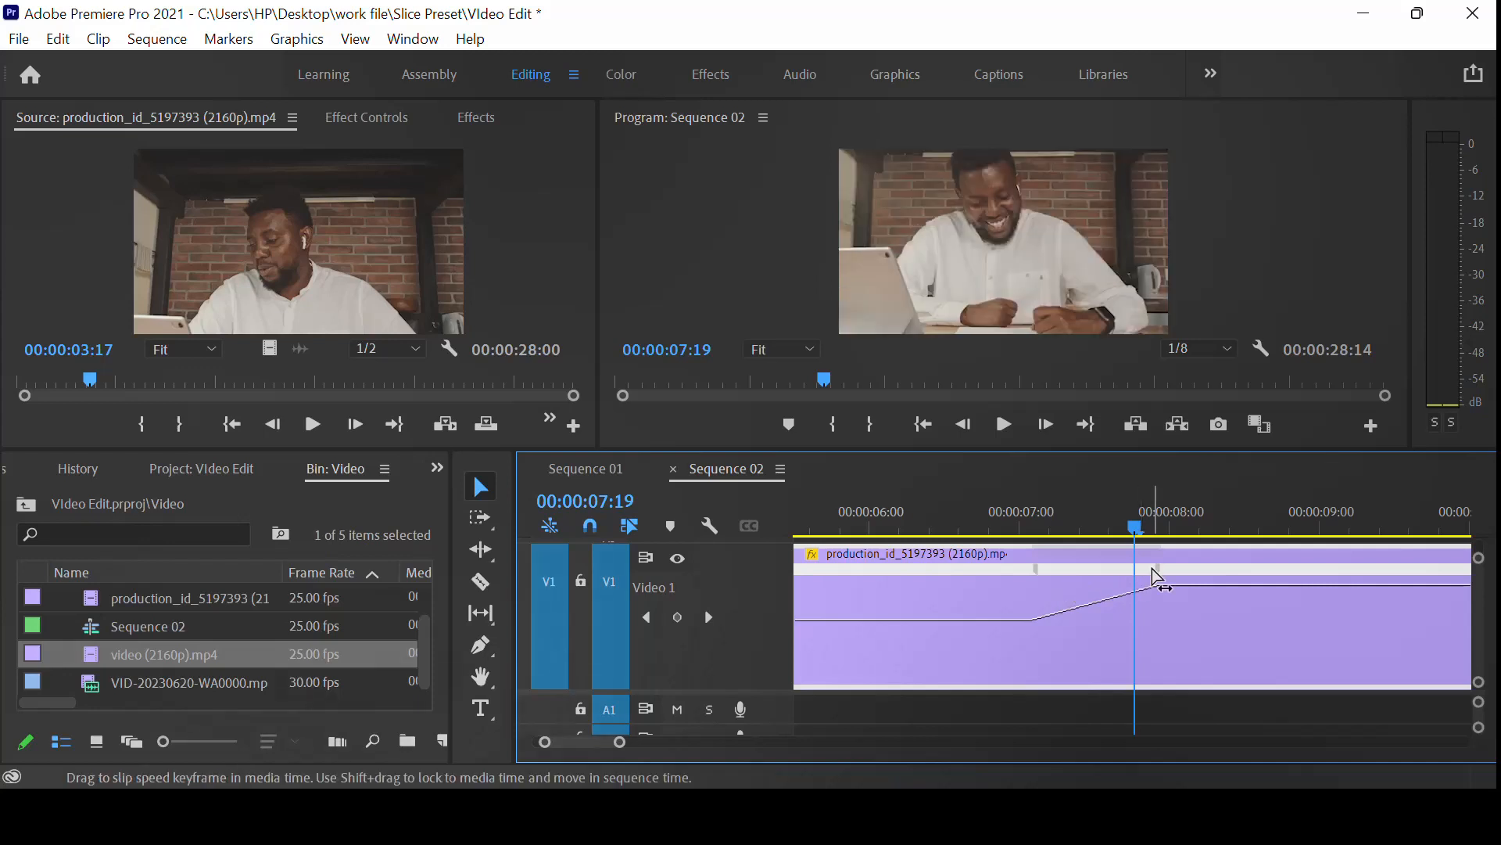
left_click(1164, 579)
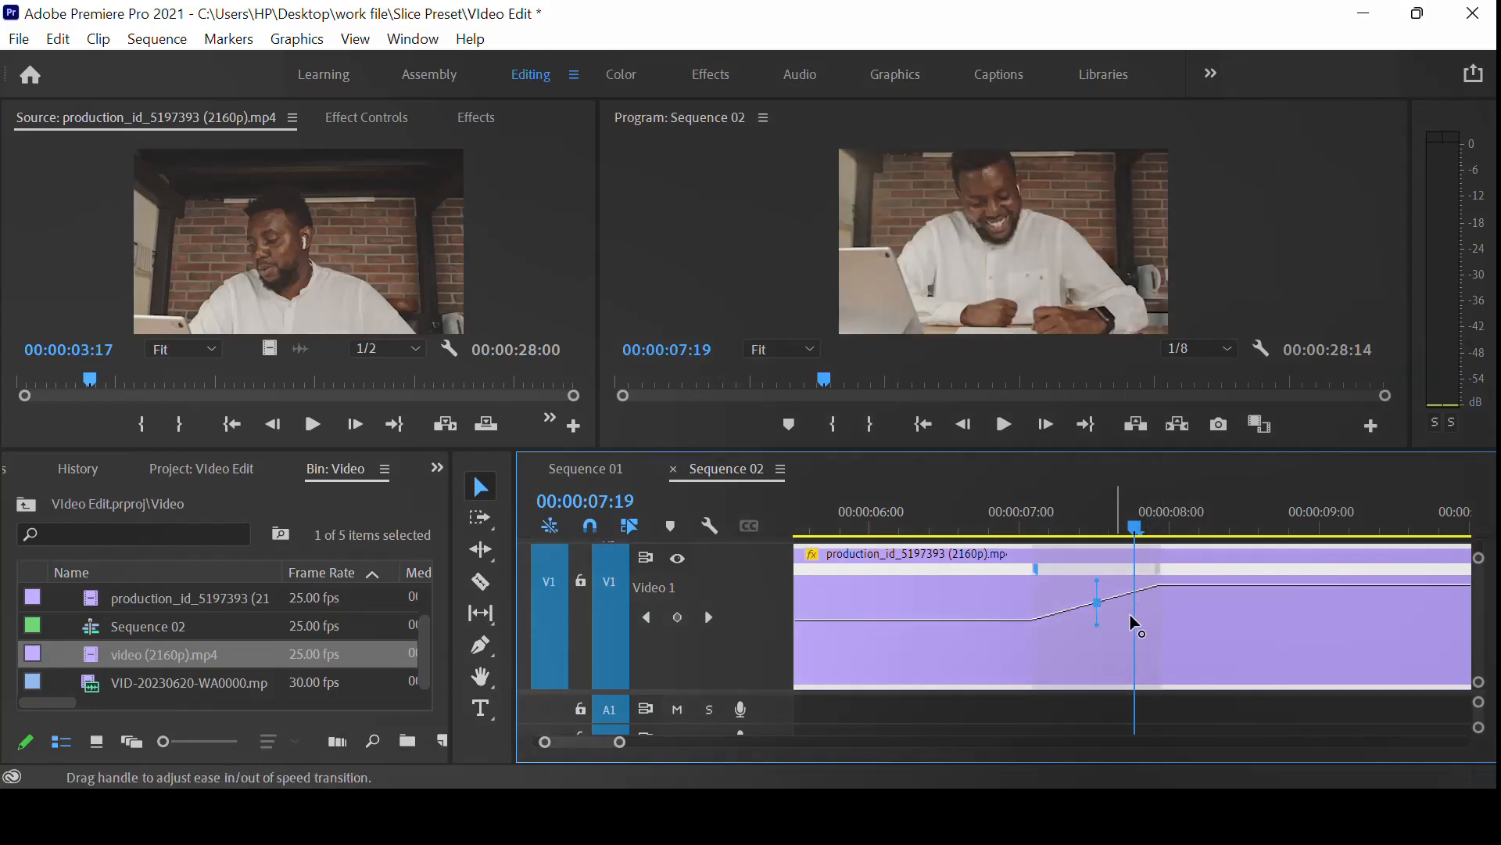
left_click_drag(1124, 622, 951, 618)
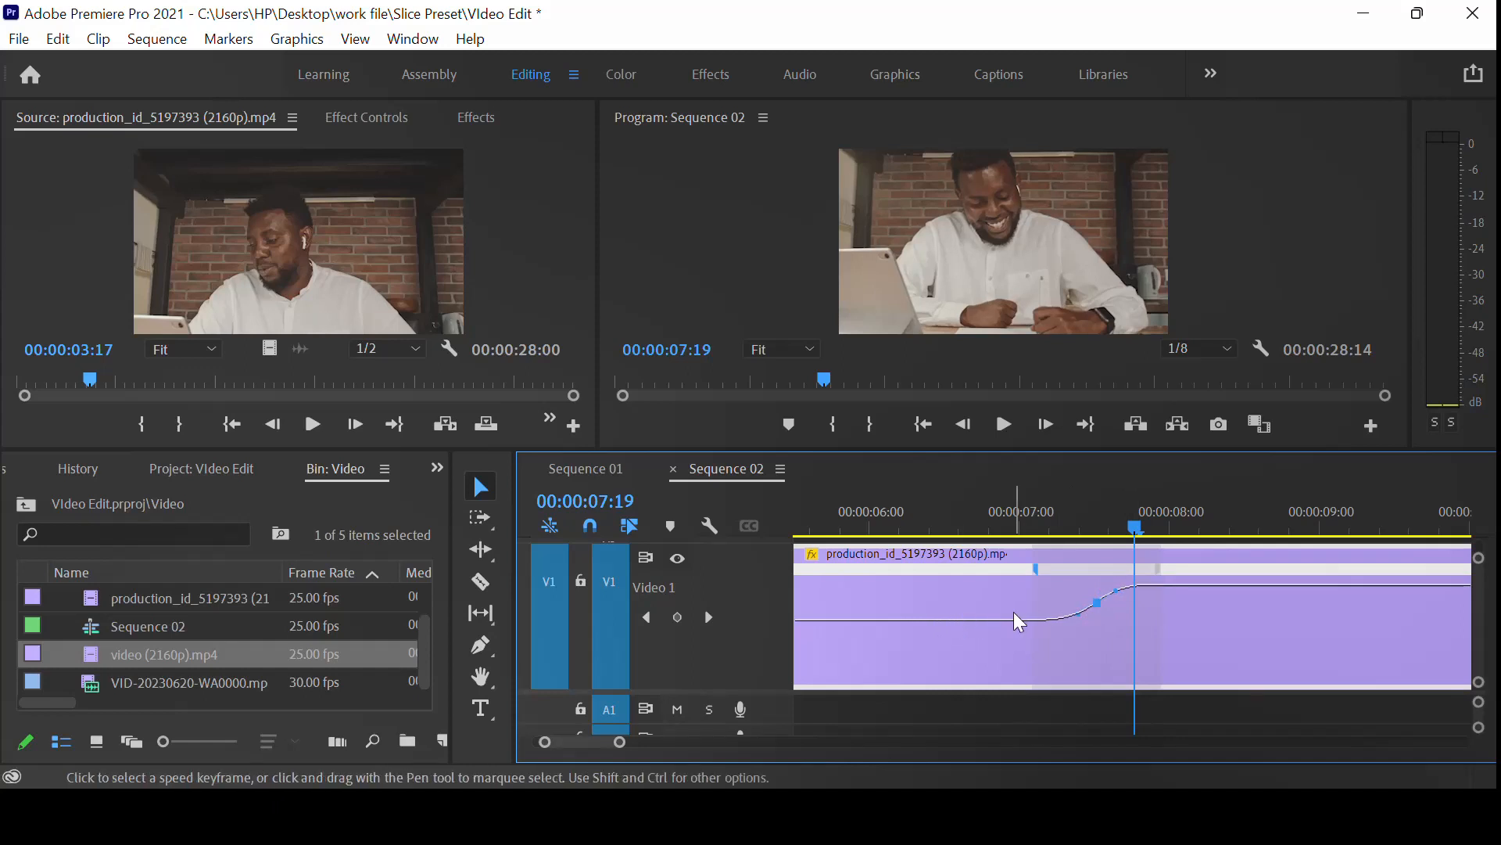
Raise the production_id_5197393 clip's speed after the ramp a little further and ripple delete the gap before the pexels-diva-plavalaguna clip
key("minus")
key("minus")
key("minus")
left_click(1105, 614)
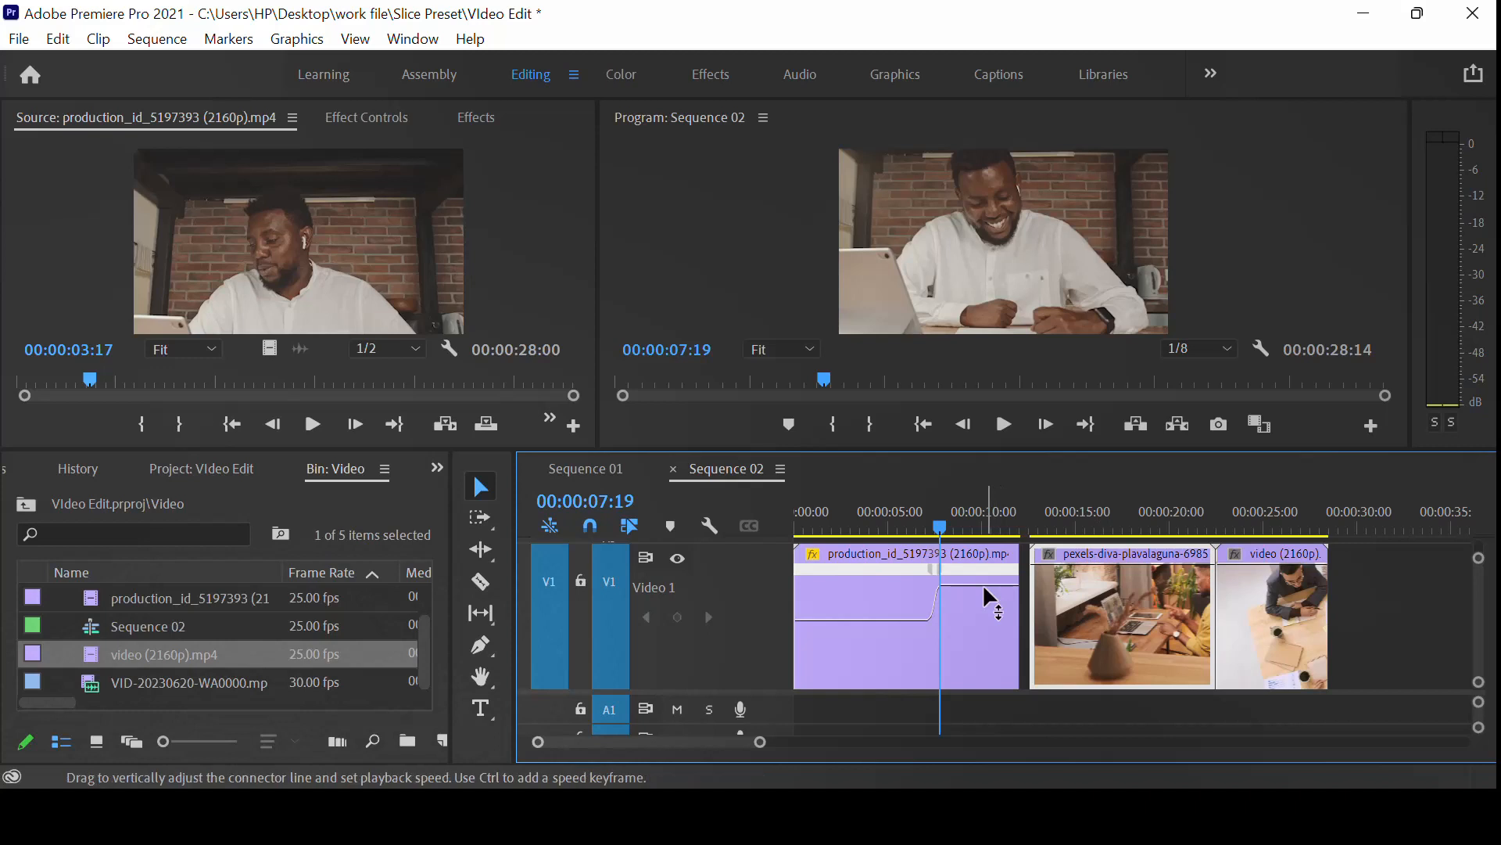
left_click_drag(985, 585, 991, 567)
left_click(1068, 588)
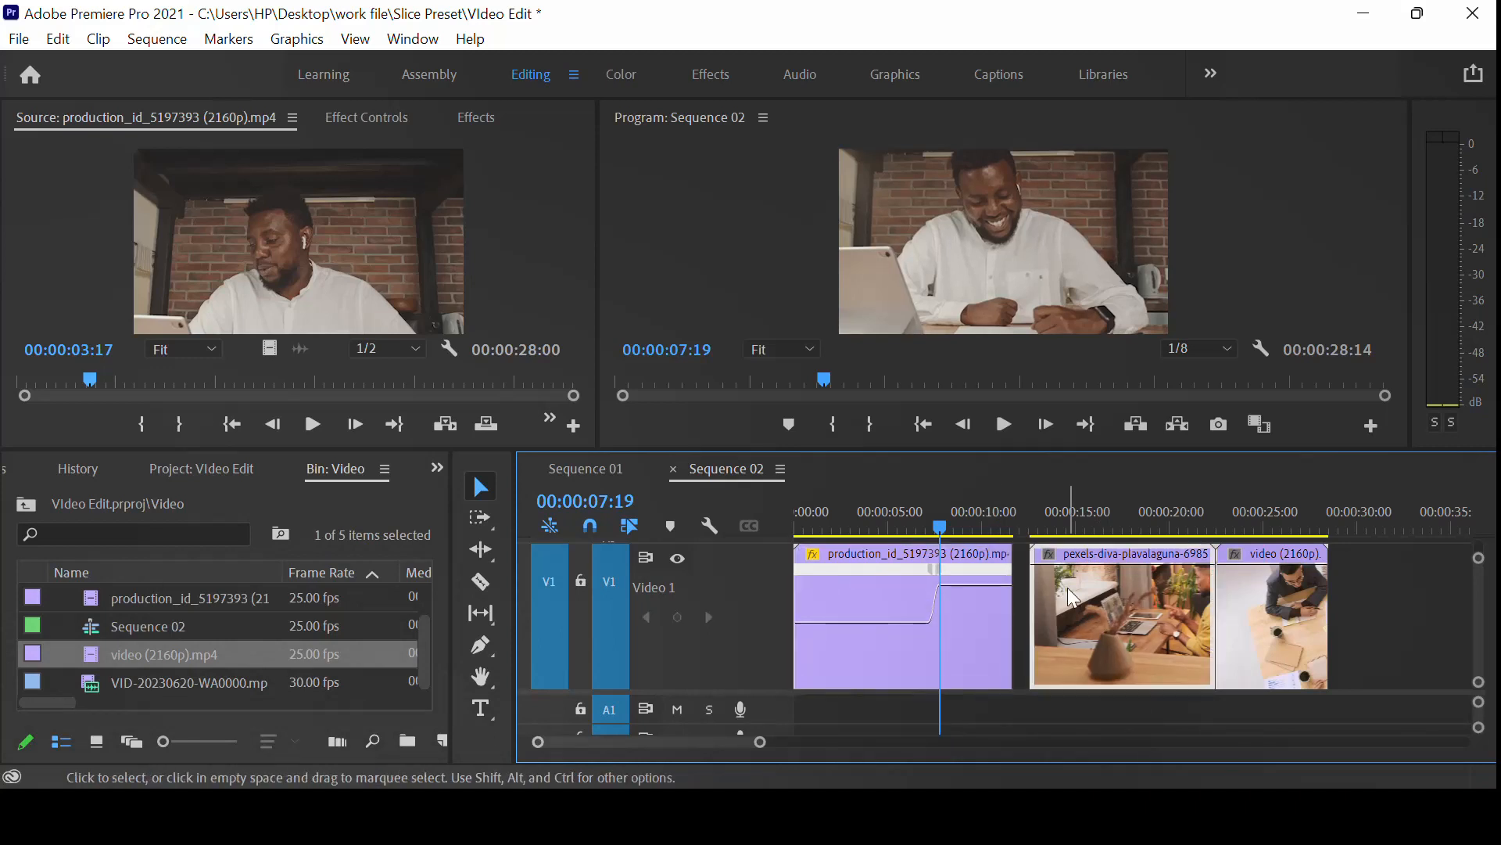
key("equal")
key("equal")
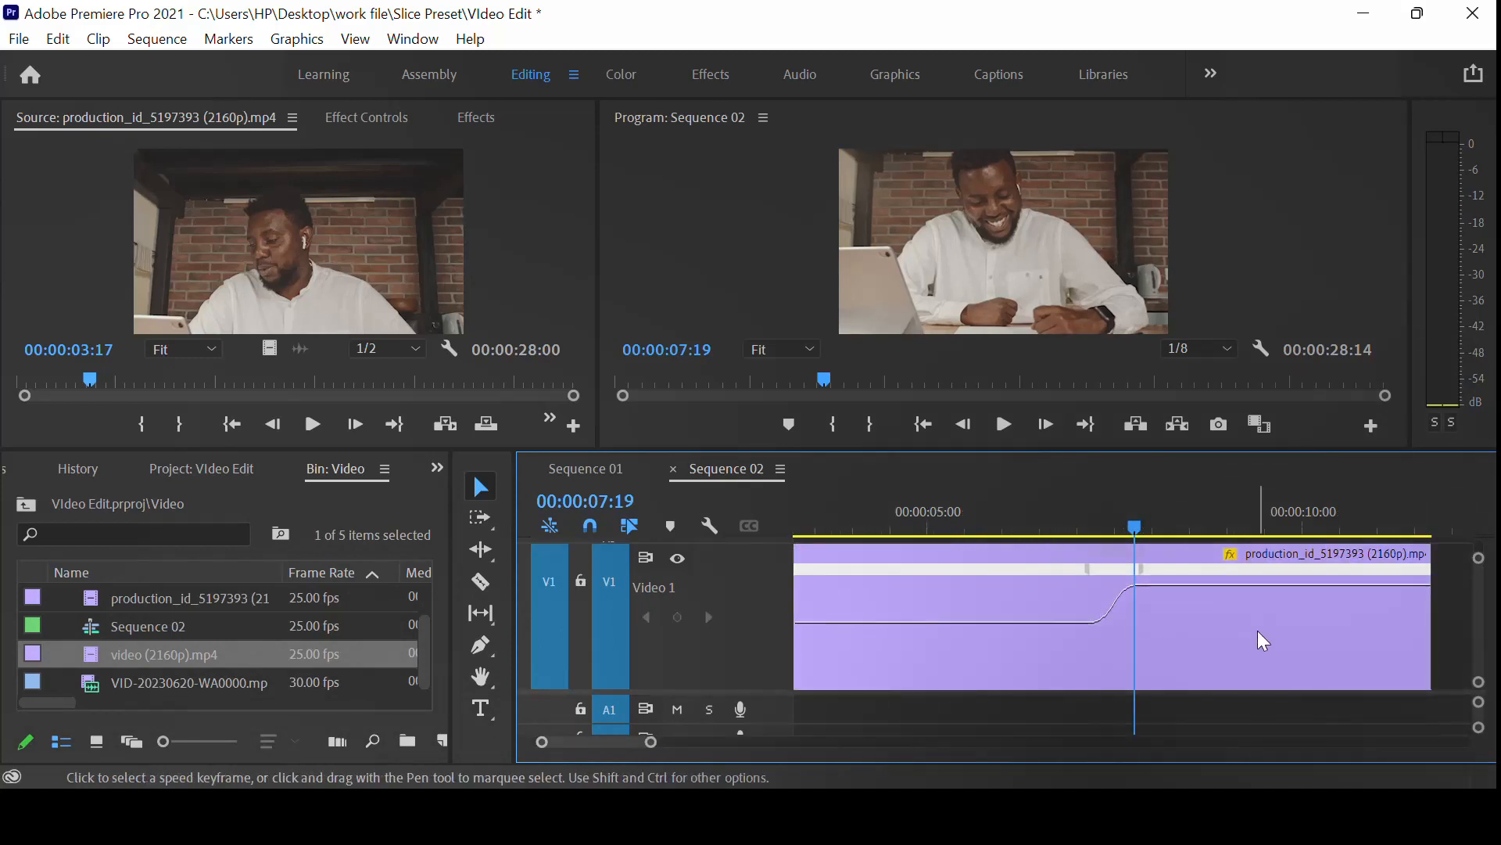
key("h")
left_click_drag(1324, 617, 912, 668)
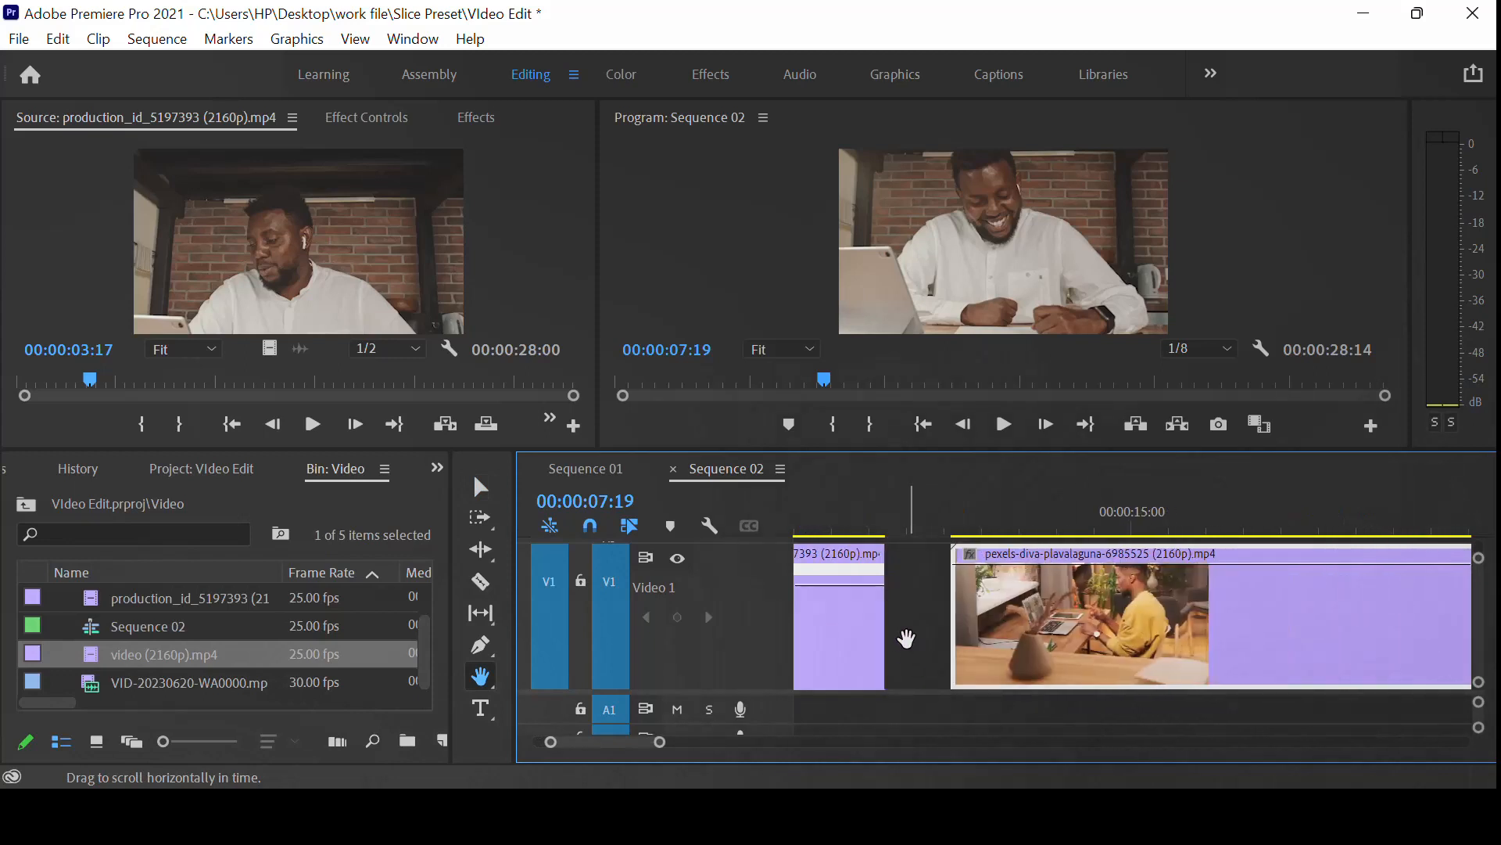
key("v")
left_click(908, 626)
right_click(908, 627)
left_click(966, 635)
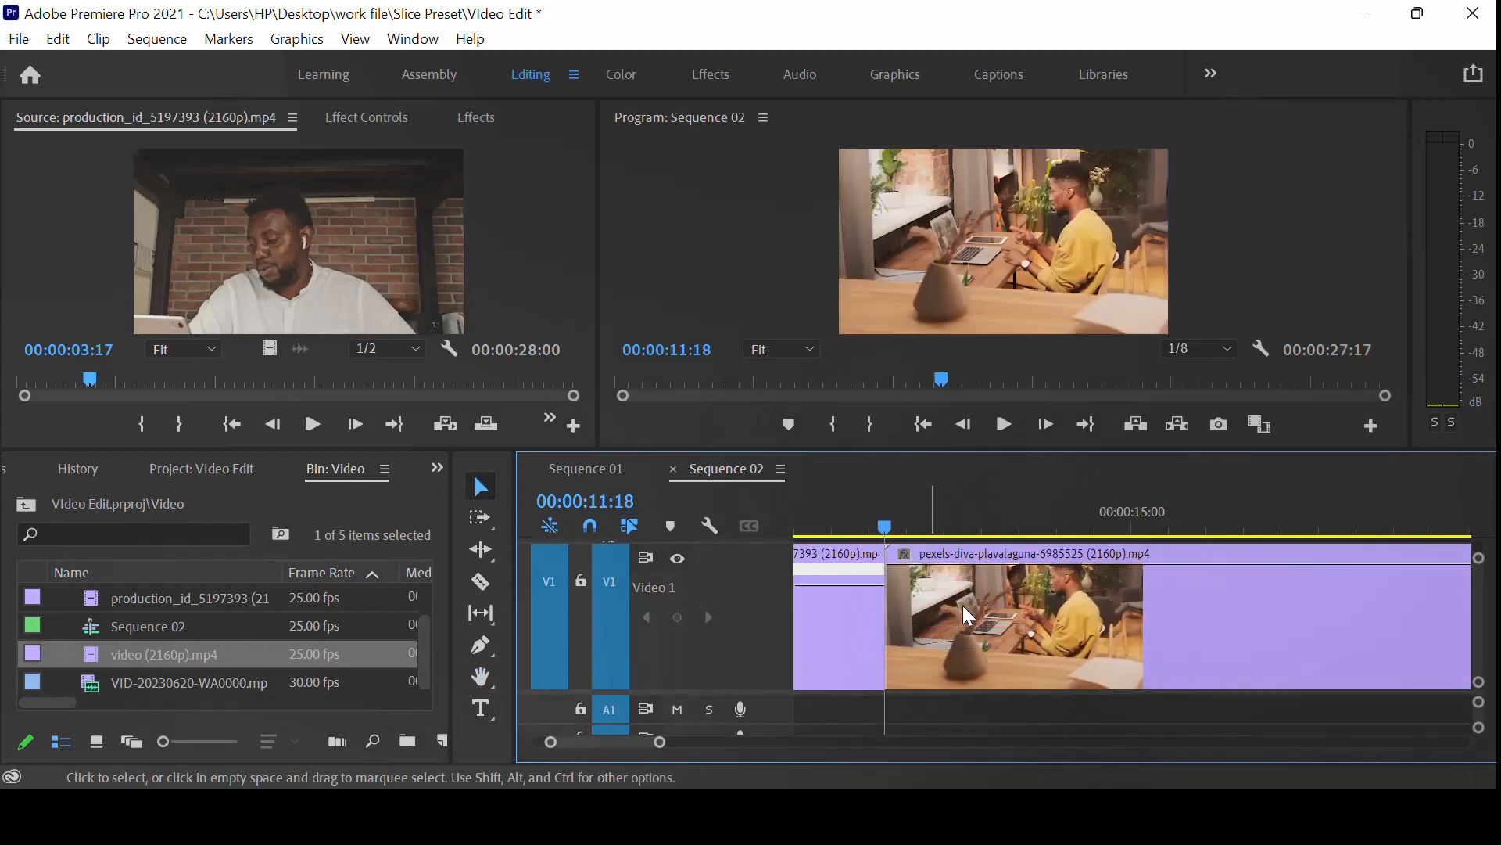
Show the time remapping speed keyframes on the pexels-diva-plavalaguna clip and speed up the whole clip to last about 5 seconds
left_click(969, 617)
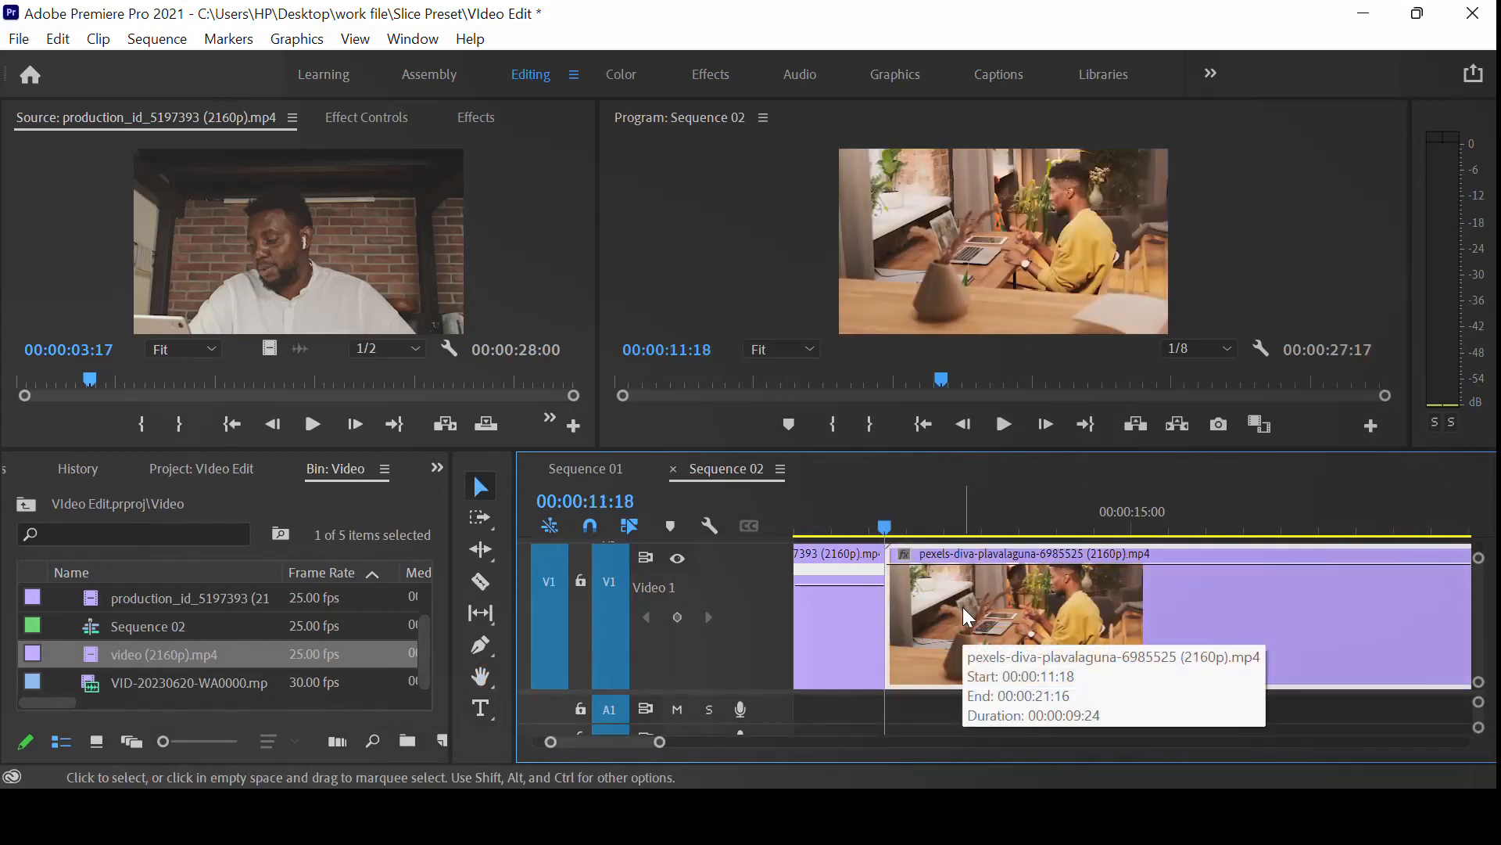
right_click(970, 617)
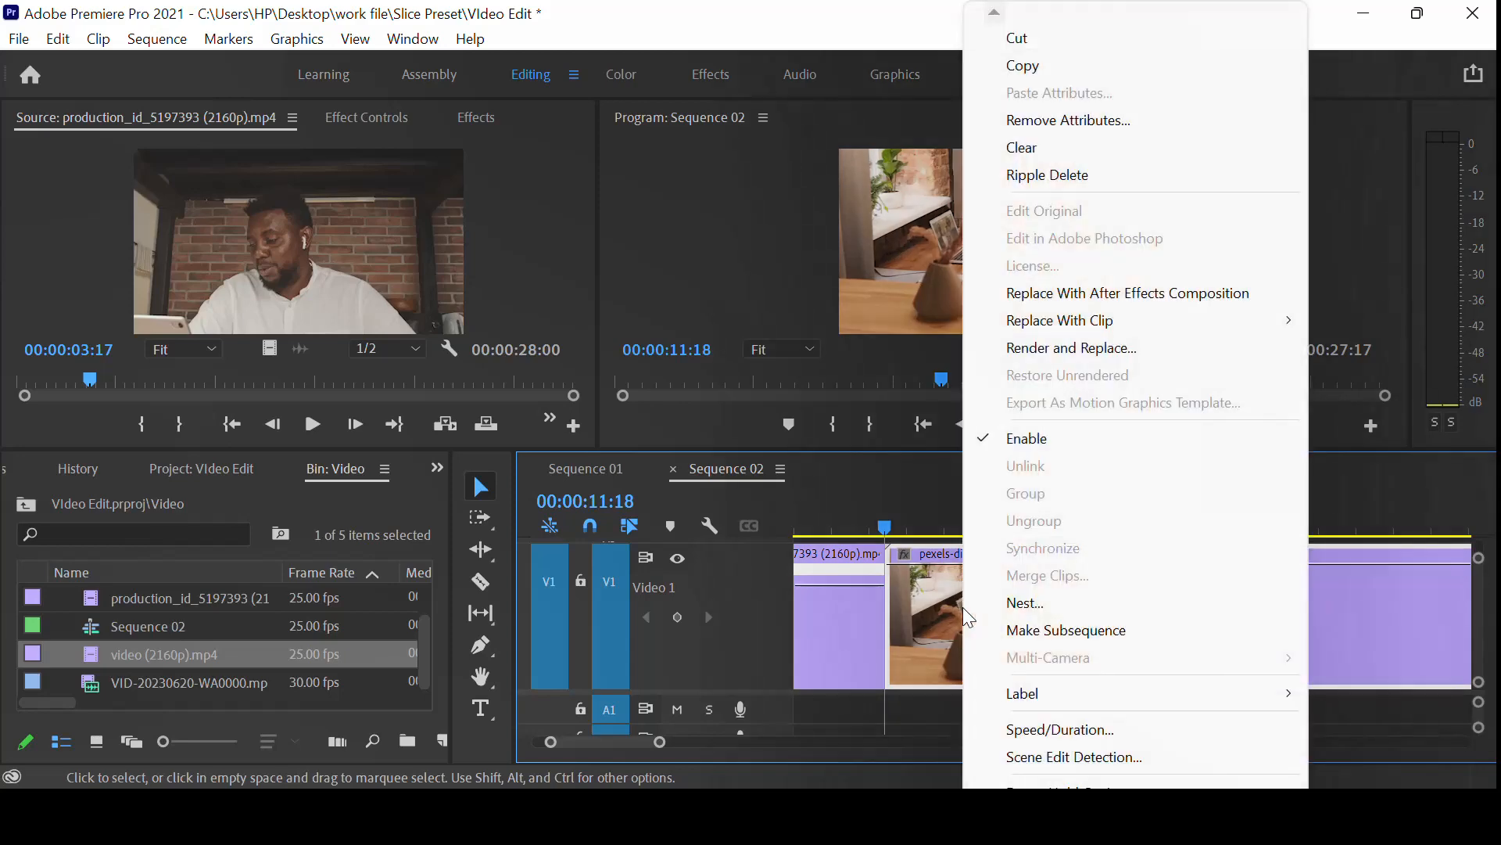
mouse_move(1040, 833)
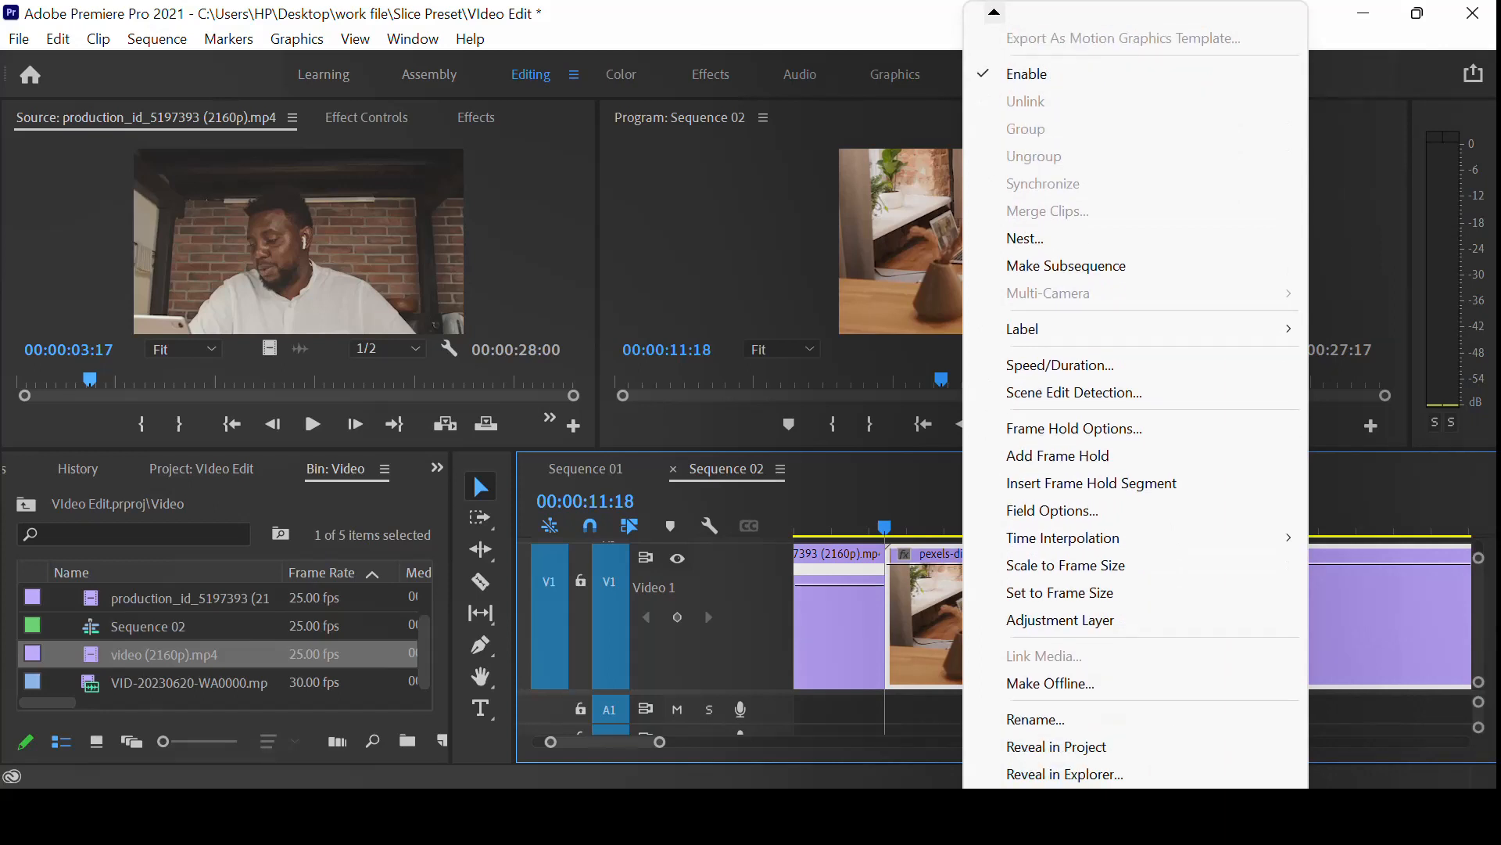
mouse_move(1095, 774)
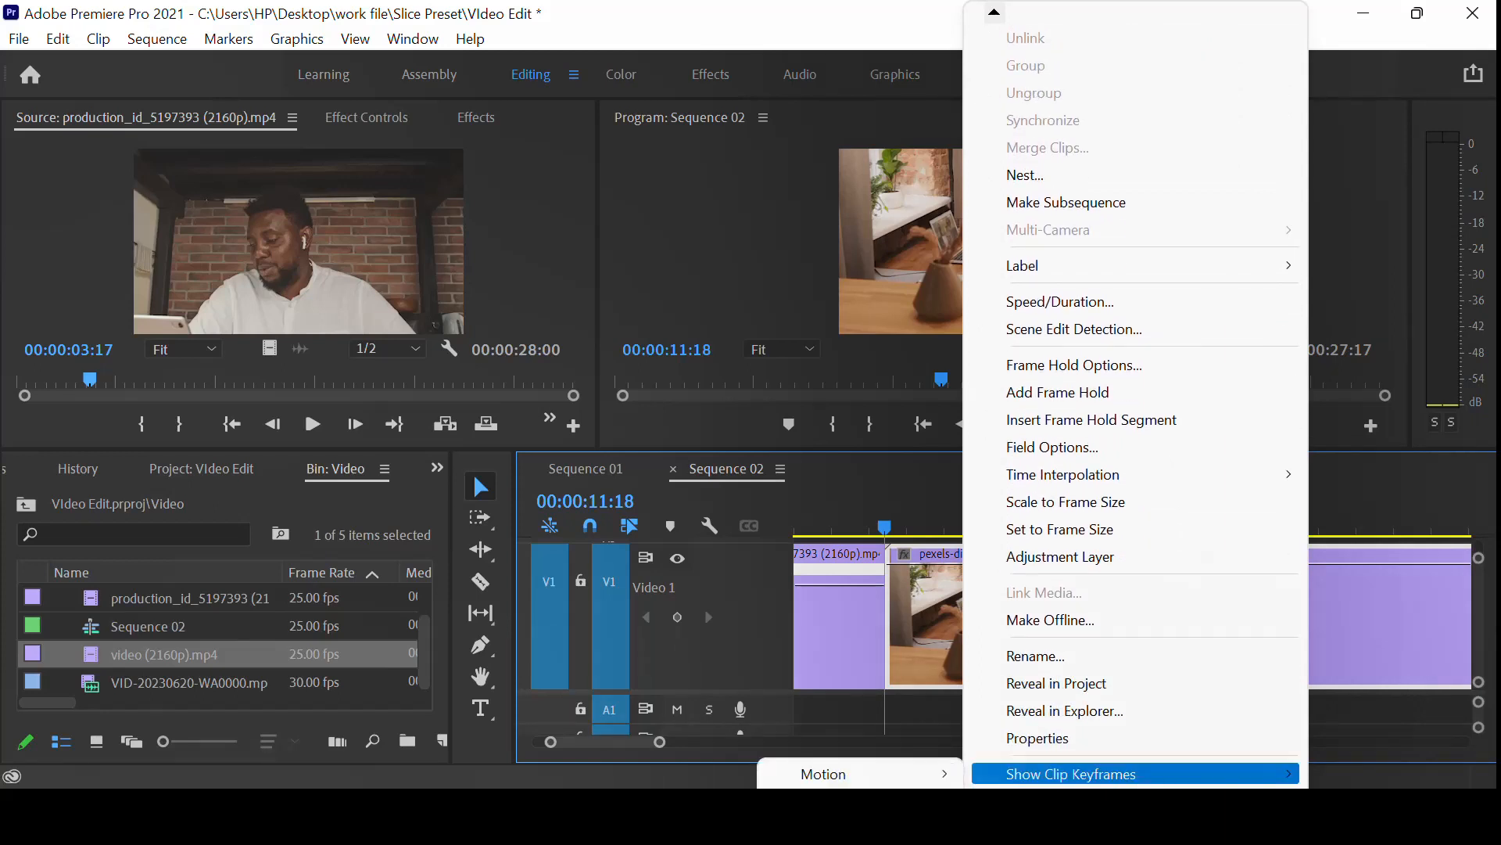
left_click(704, 829)
left_click_drag(946, 616, 1013, 512)
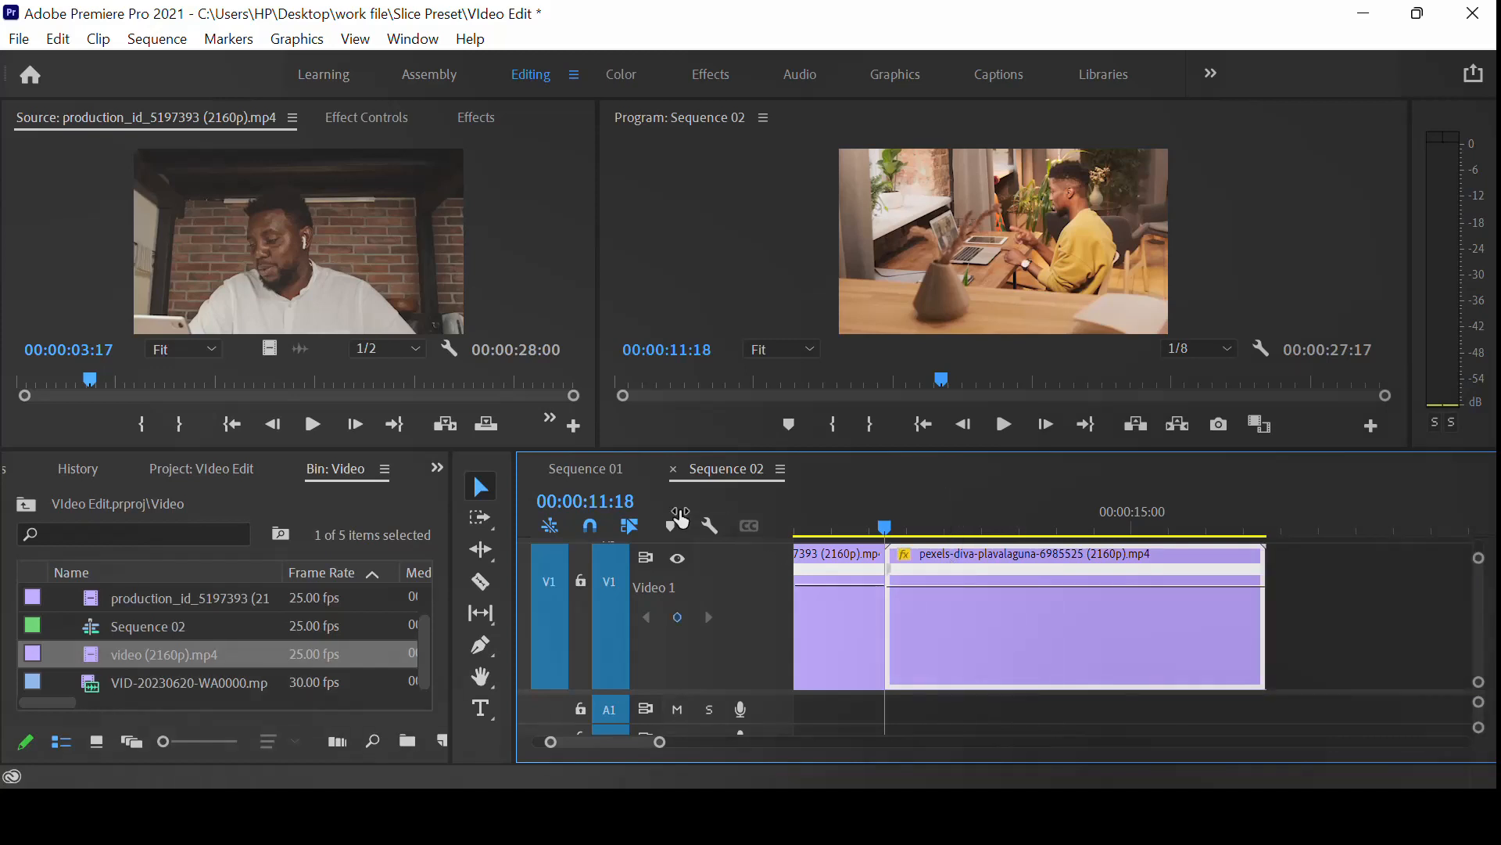
Add a speed keyframe about 2.4 seconds into the pexels-diva-plavalaguna clip and lower the speed of the part after it
left_click(480, 651)
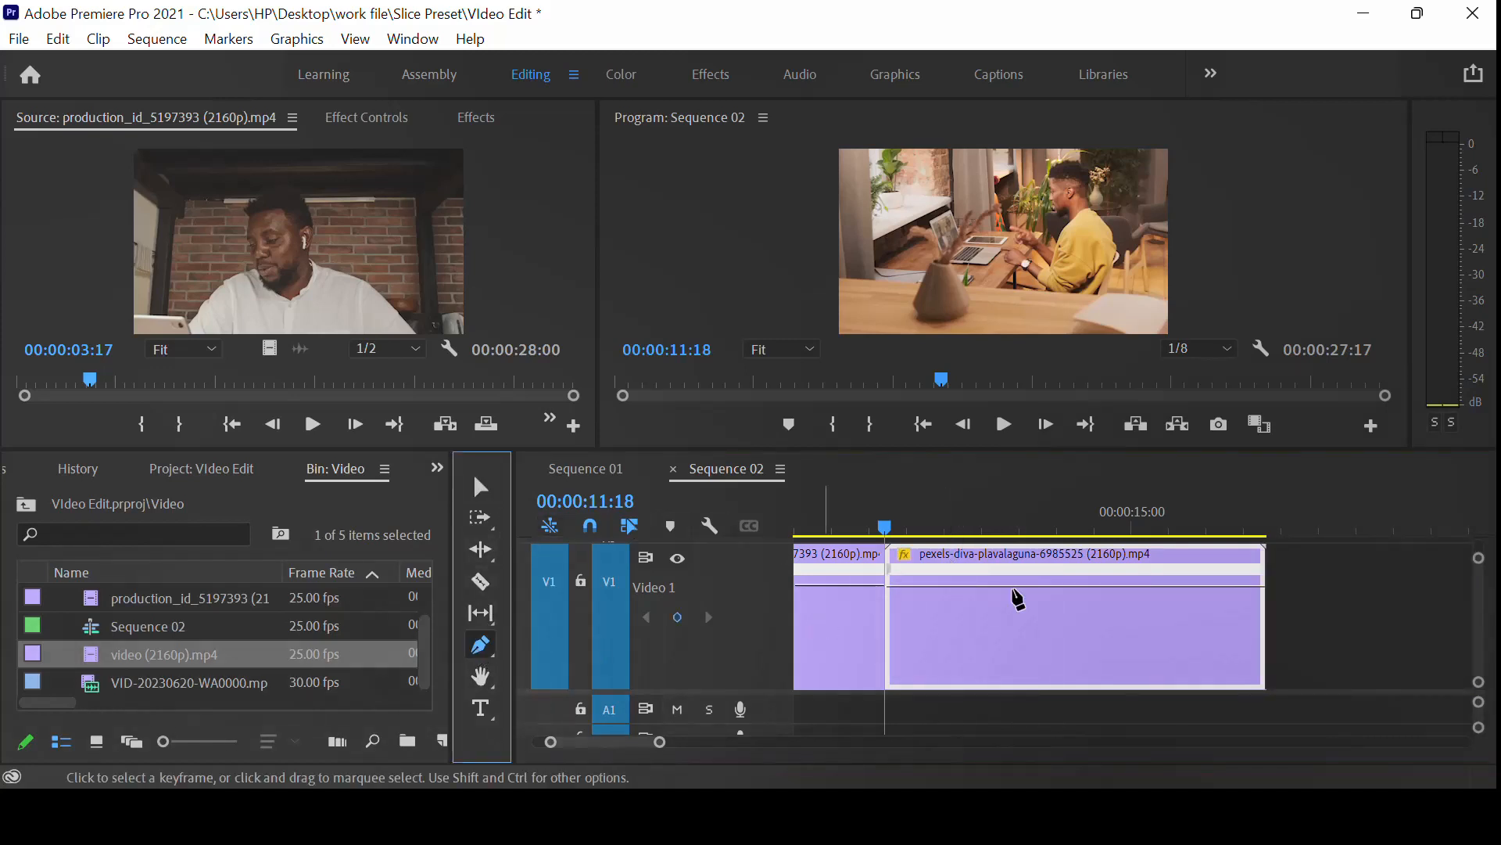
left_click(1069, 592)
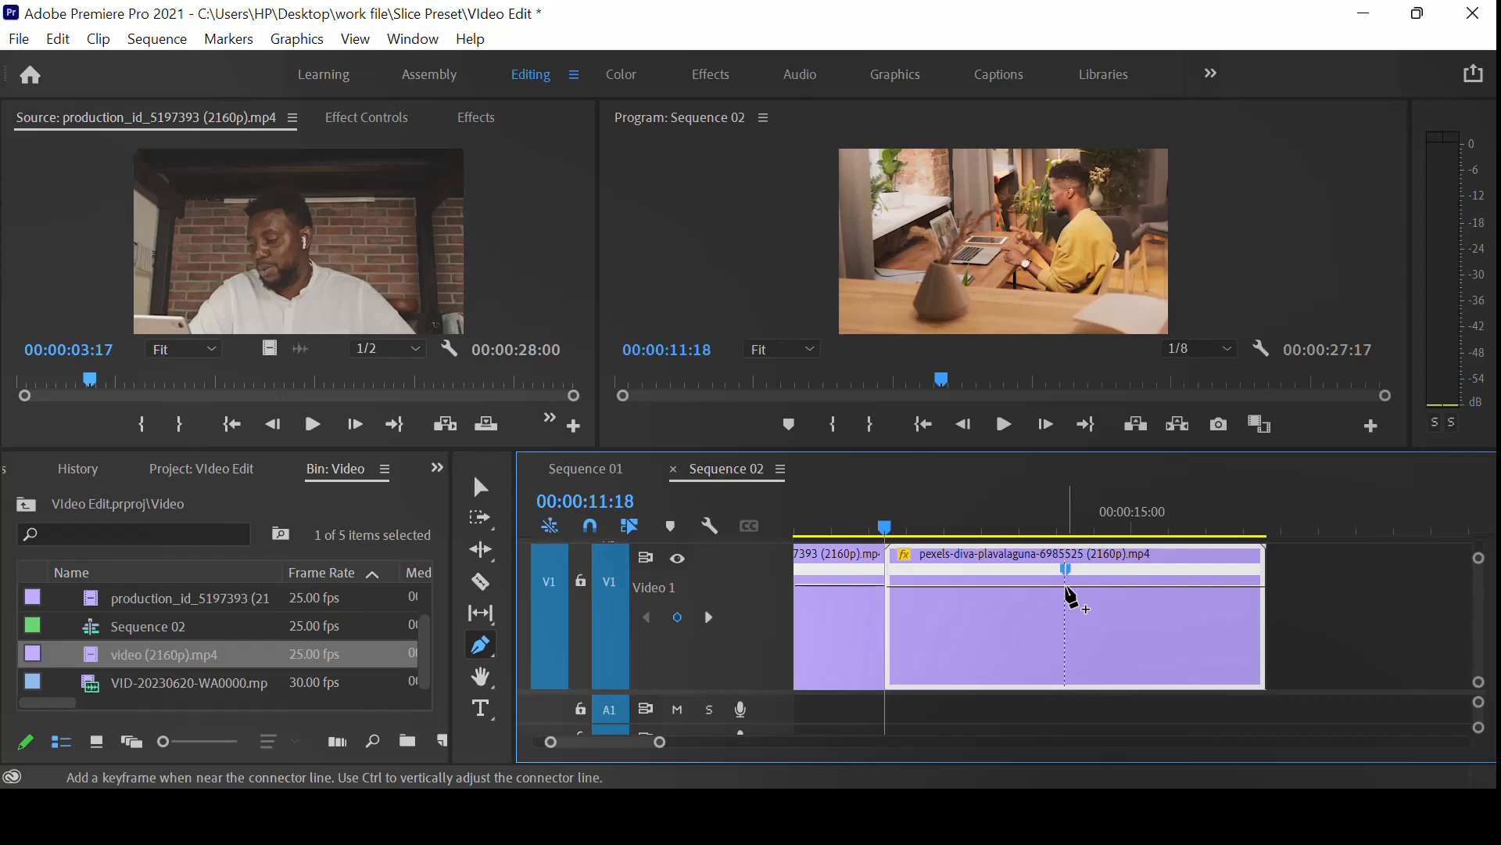
left_click(481, 487)
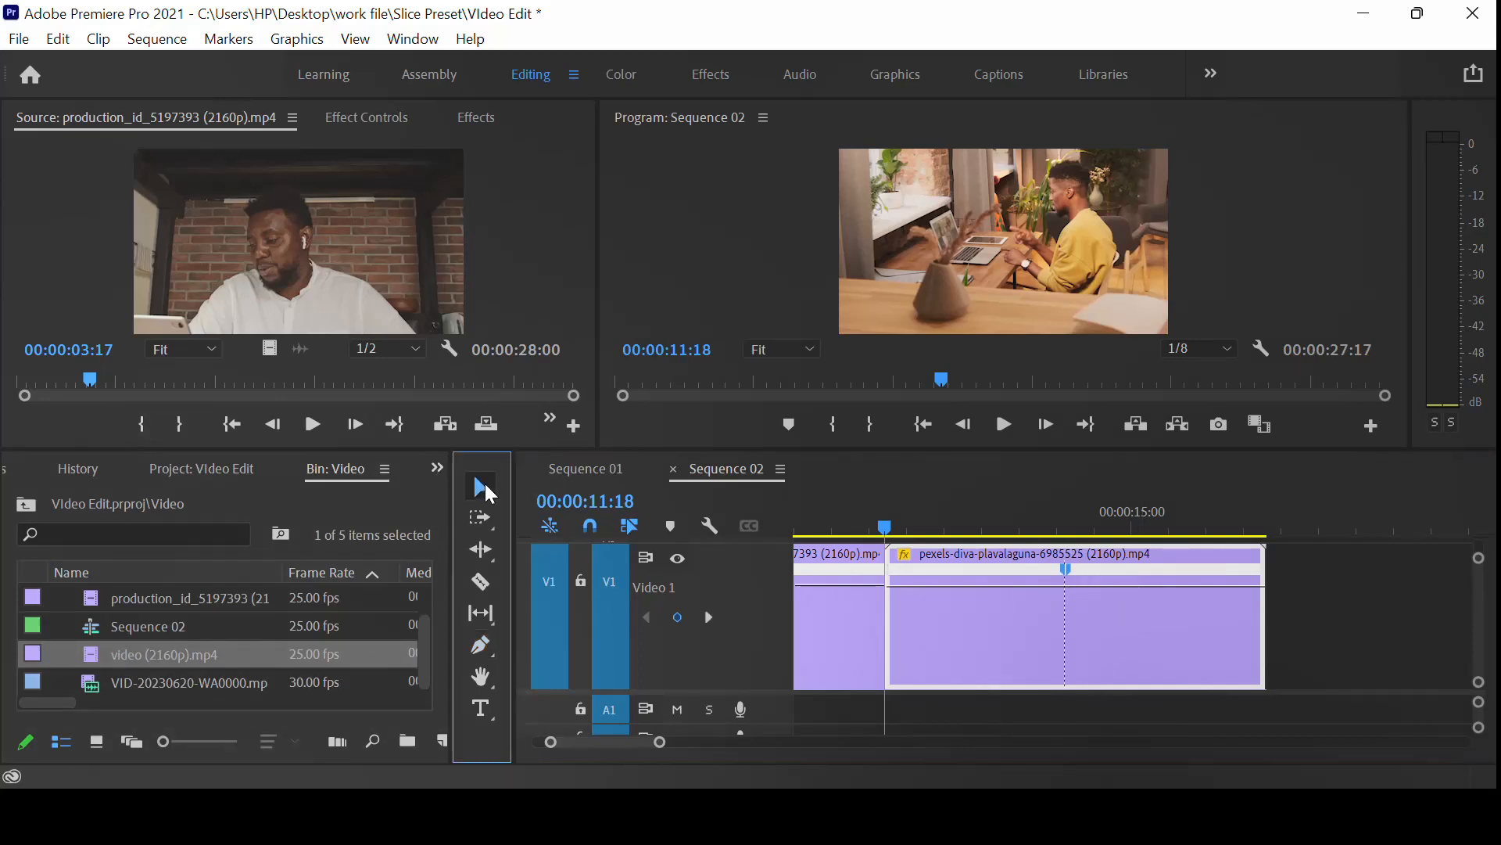
left_click_drag(1141, 599, 1111, 732)
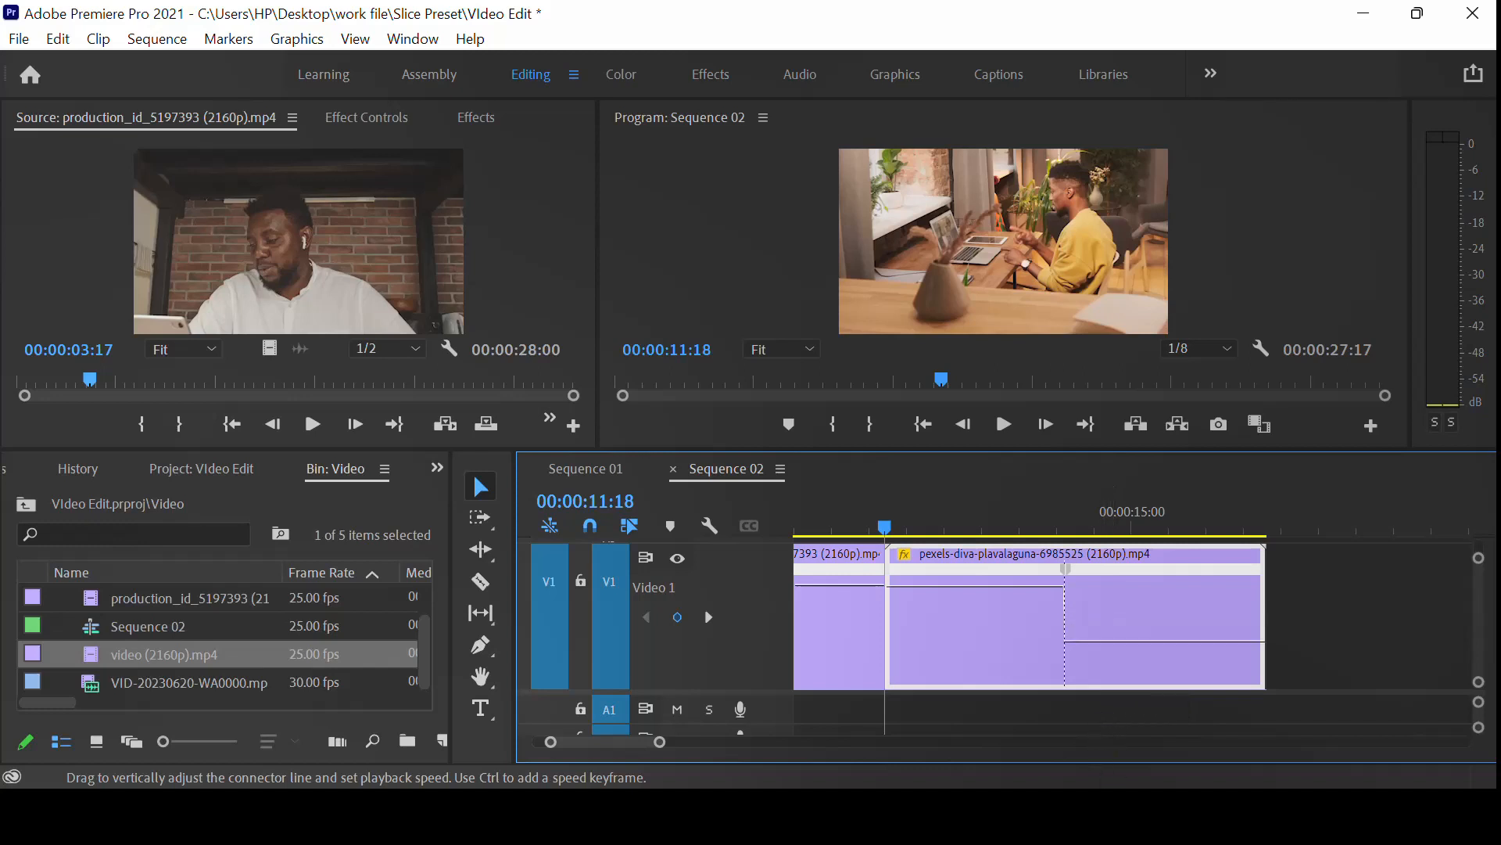
Split the pexels-diva-plavalaguna clip's speed keyframe into a smoothly curved slow-down ramp and widen it to about 1 second
left_click_drag(1068, 570, 1186, 580)
key("ctrl+z")
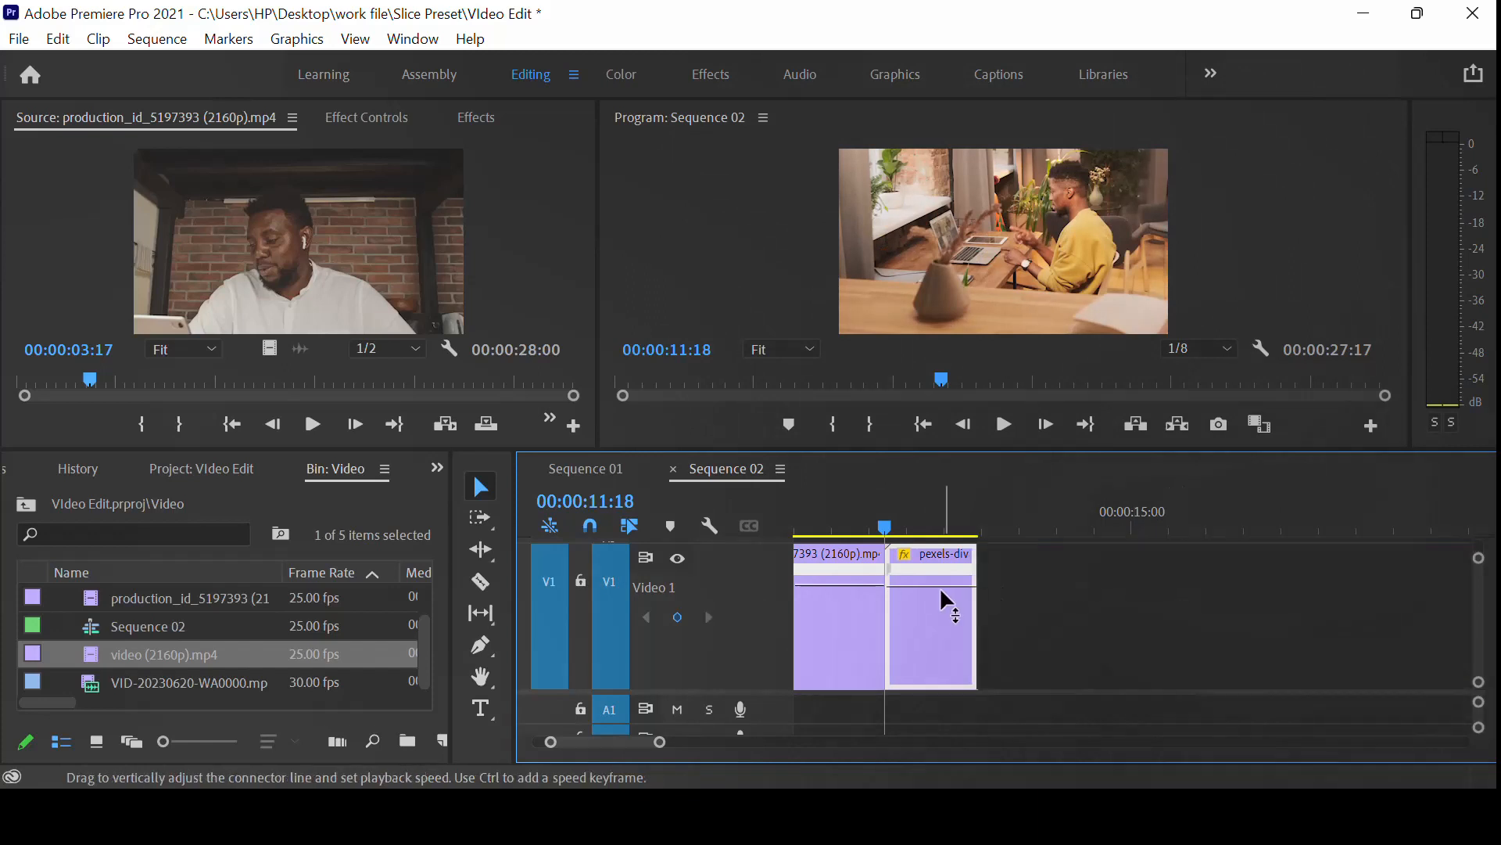
key("ctrl+shift+z")
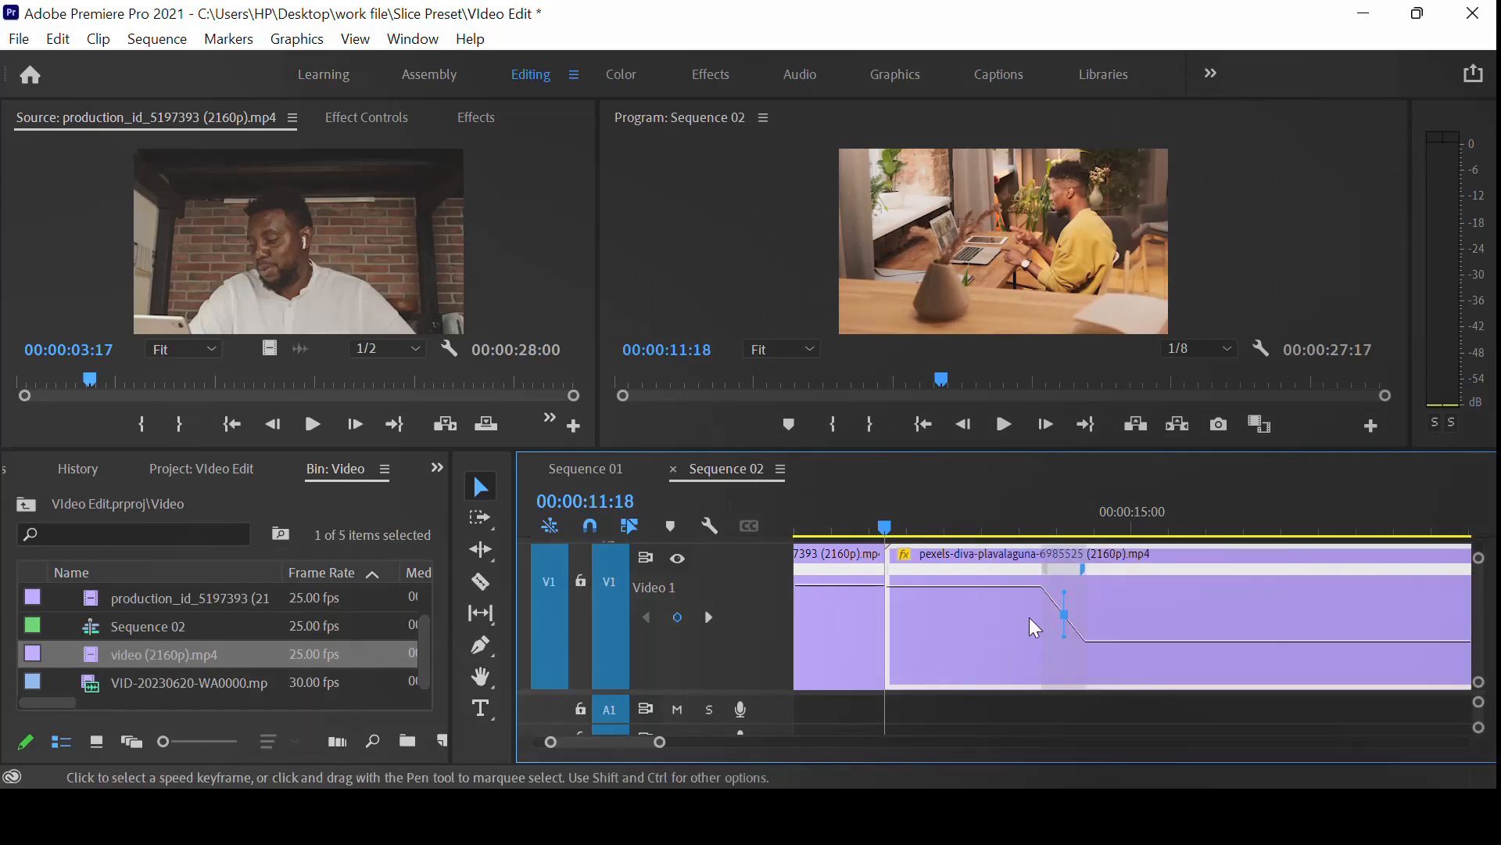
left_click(1066, 598)
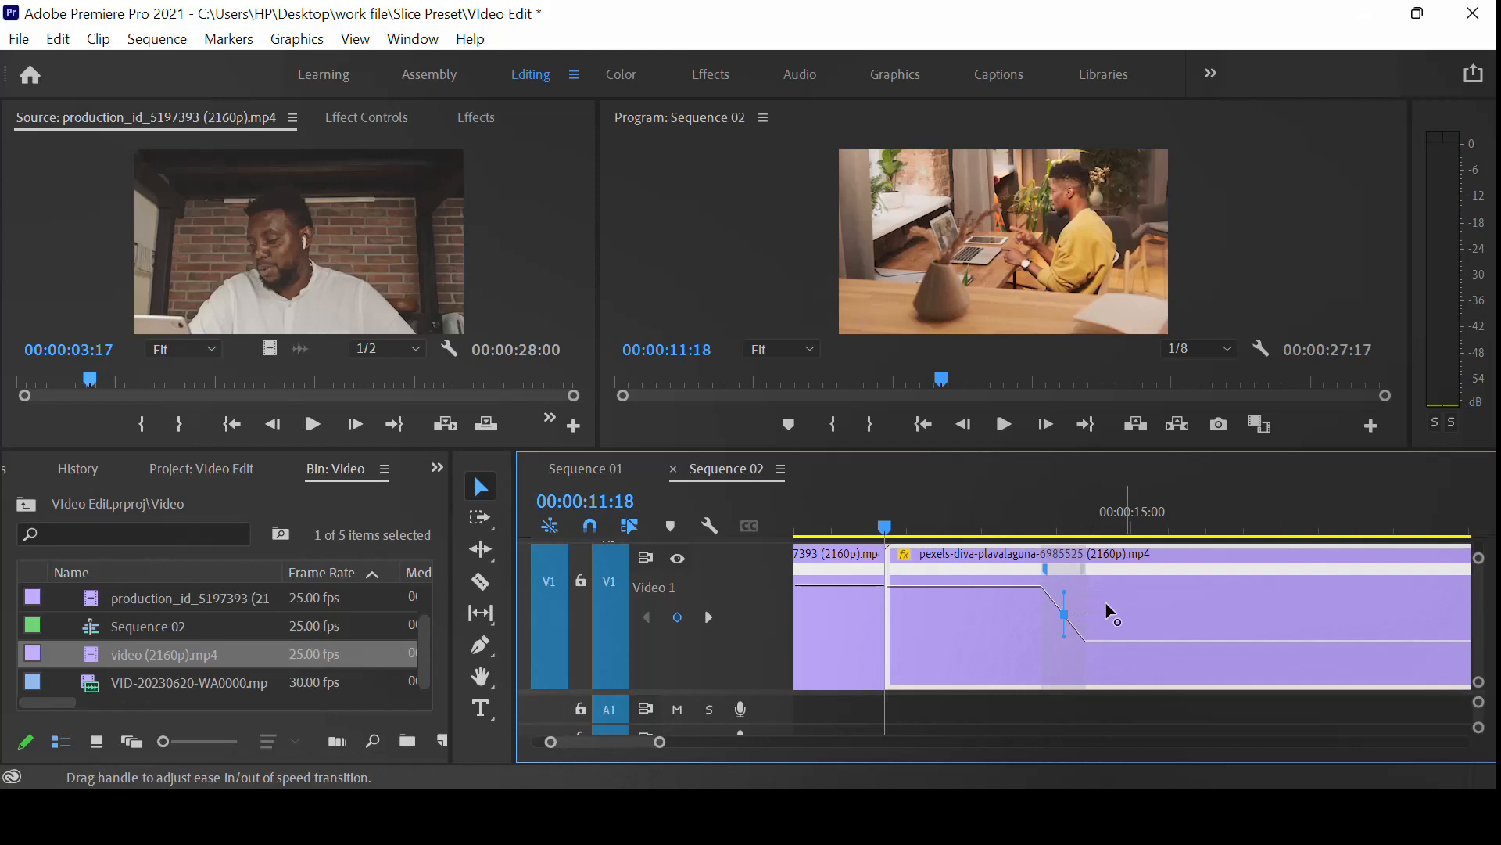
left_click_drag(1065, 636, 1225, 642)
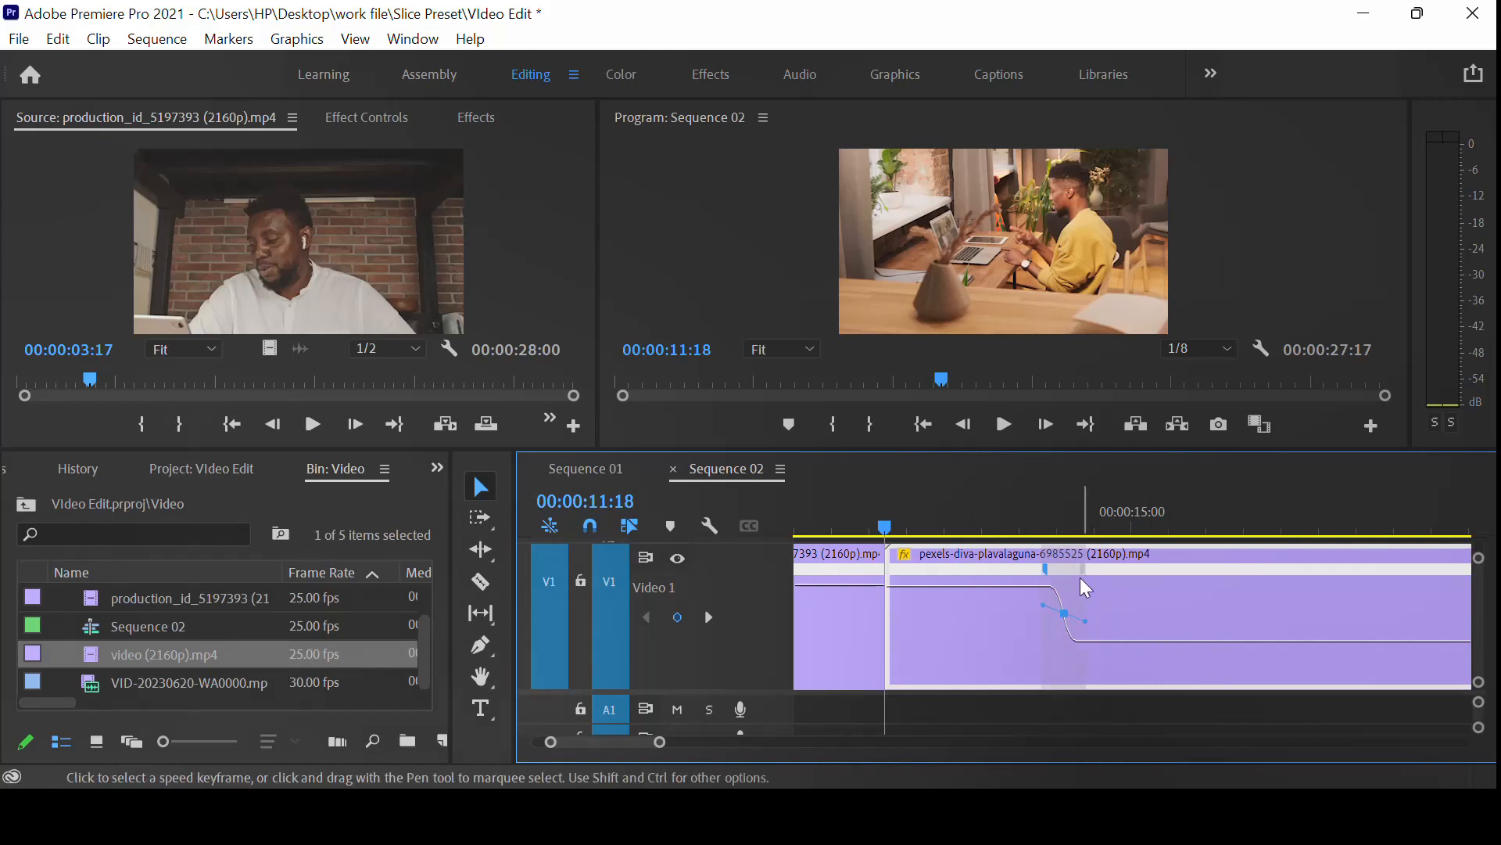
left_click_drag(1048, 580, 1031, 585)
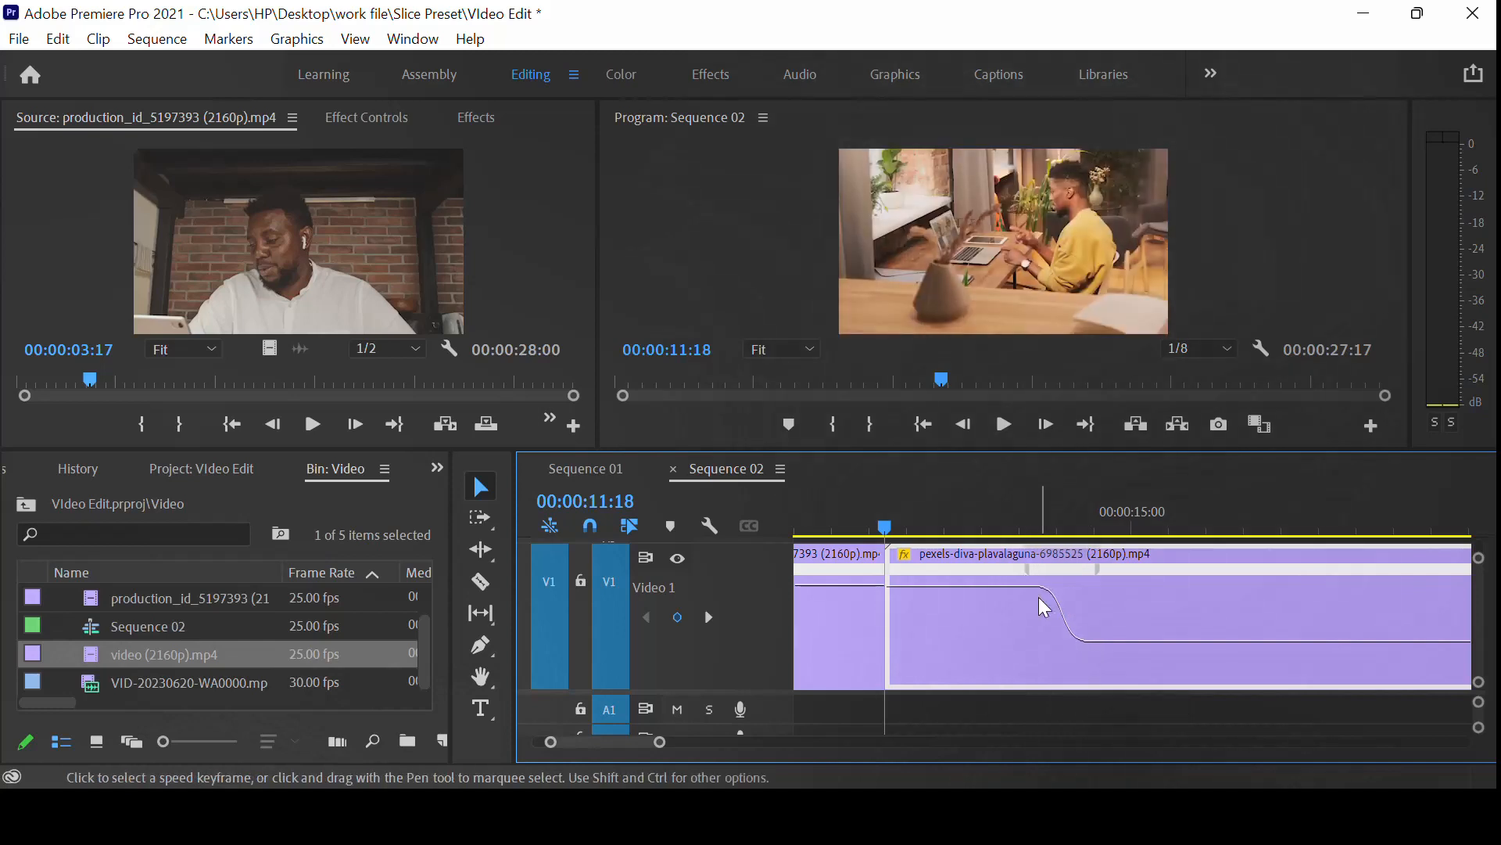
Play the sequence from the start to review the speed ramps across the first two clips
key("minus")
key("minus")
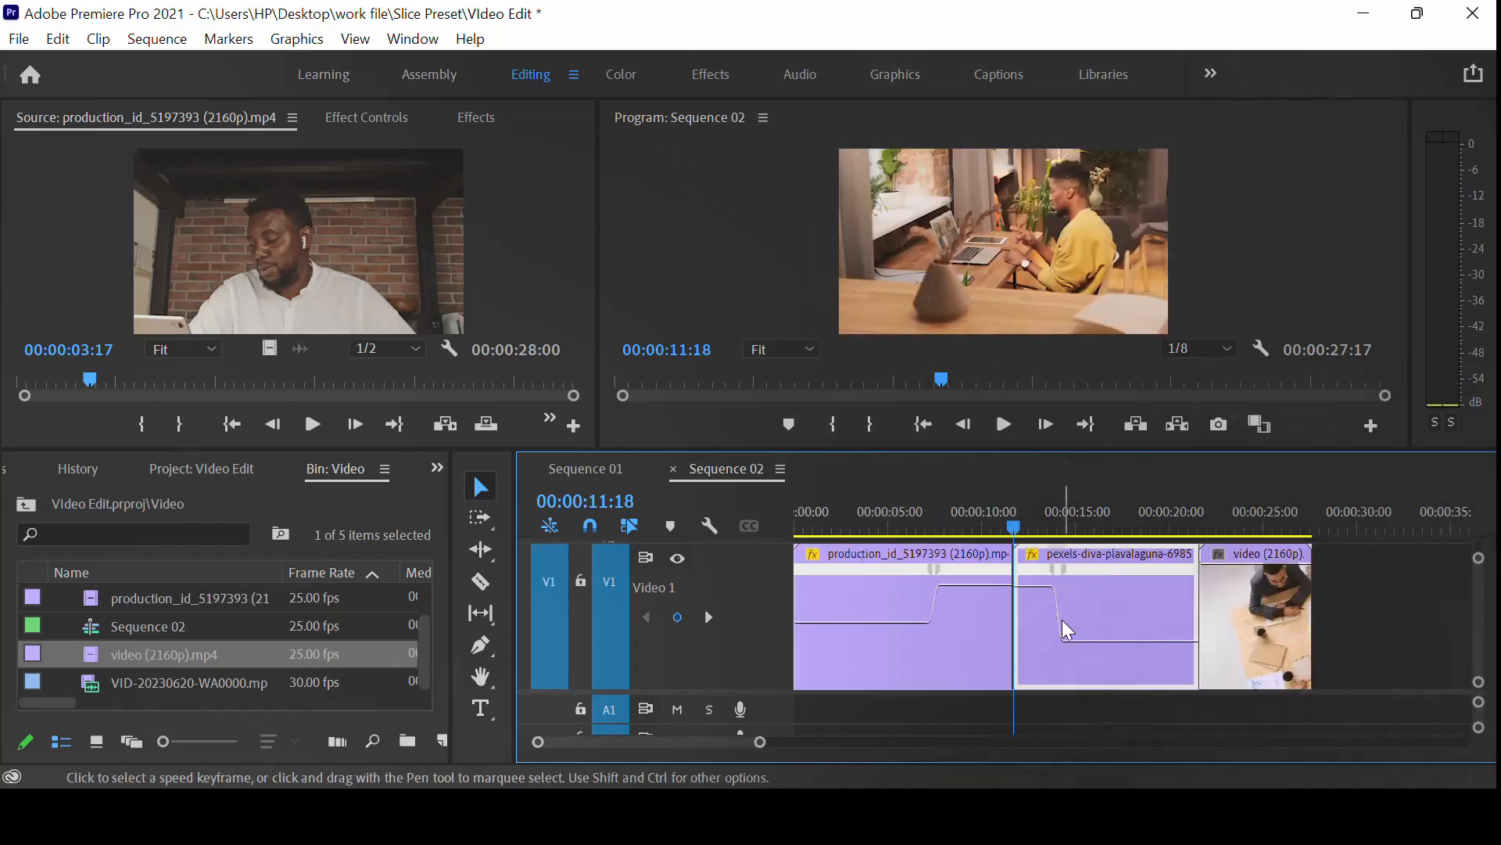
left_click_drag(975, 530, 744, 566)
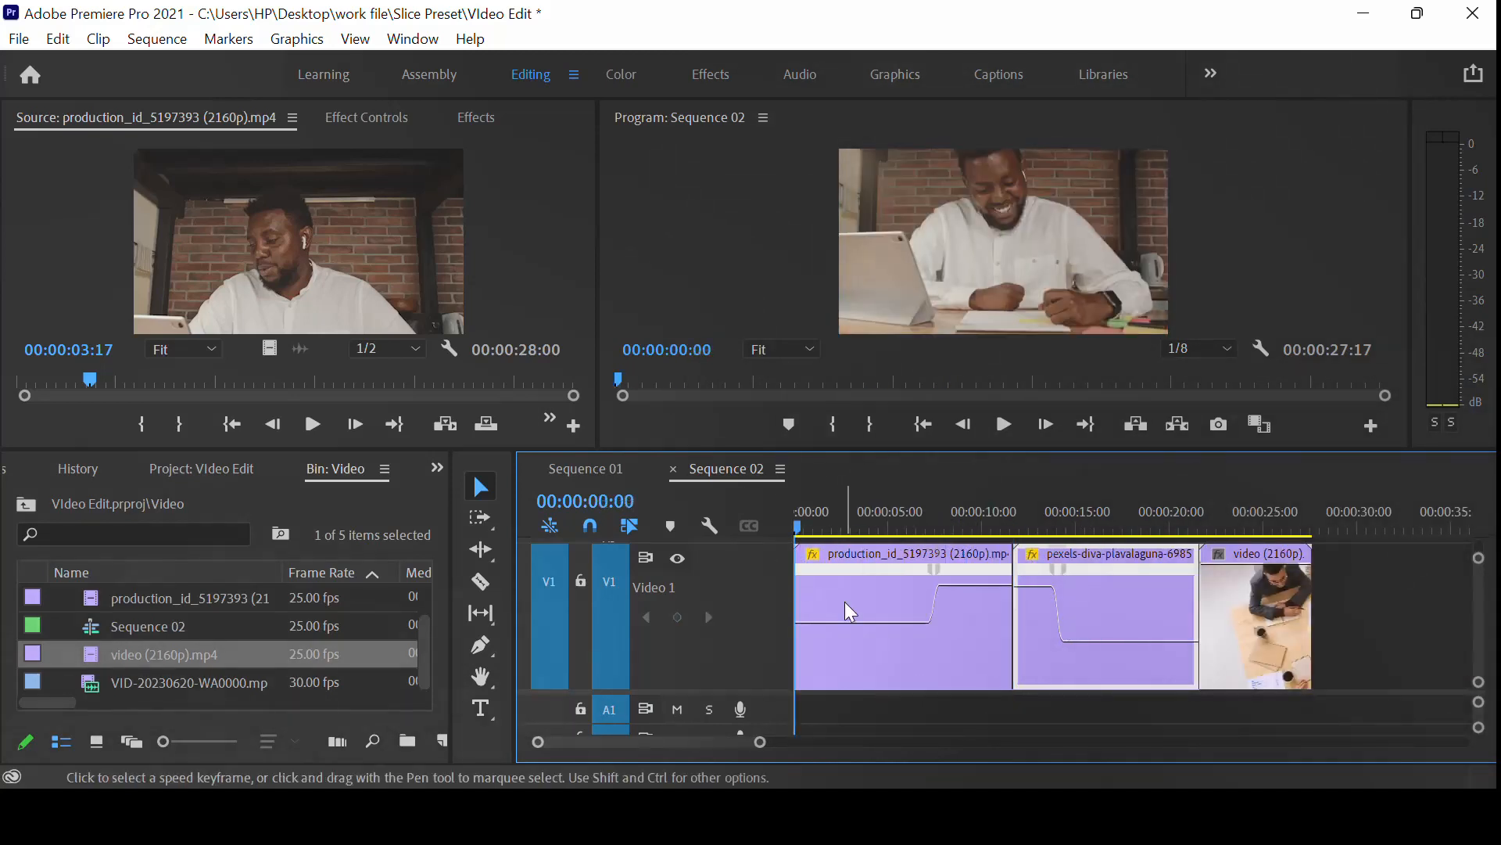
key("minus")
key("minus")
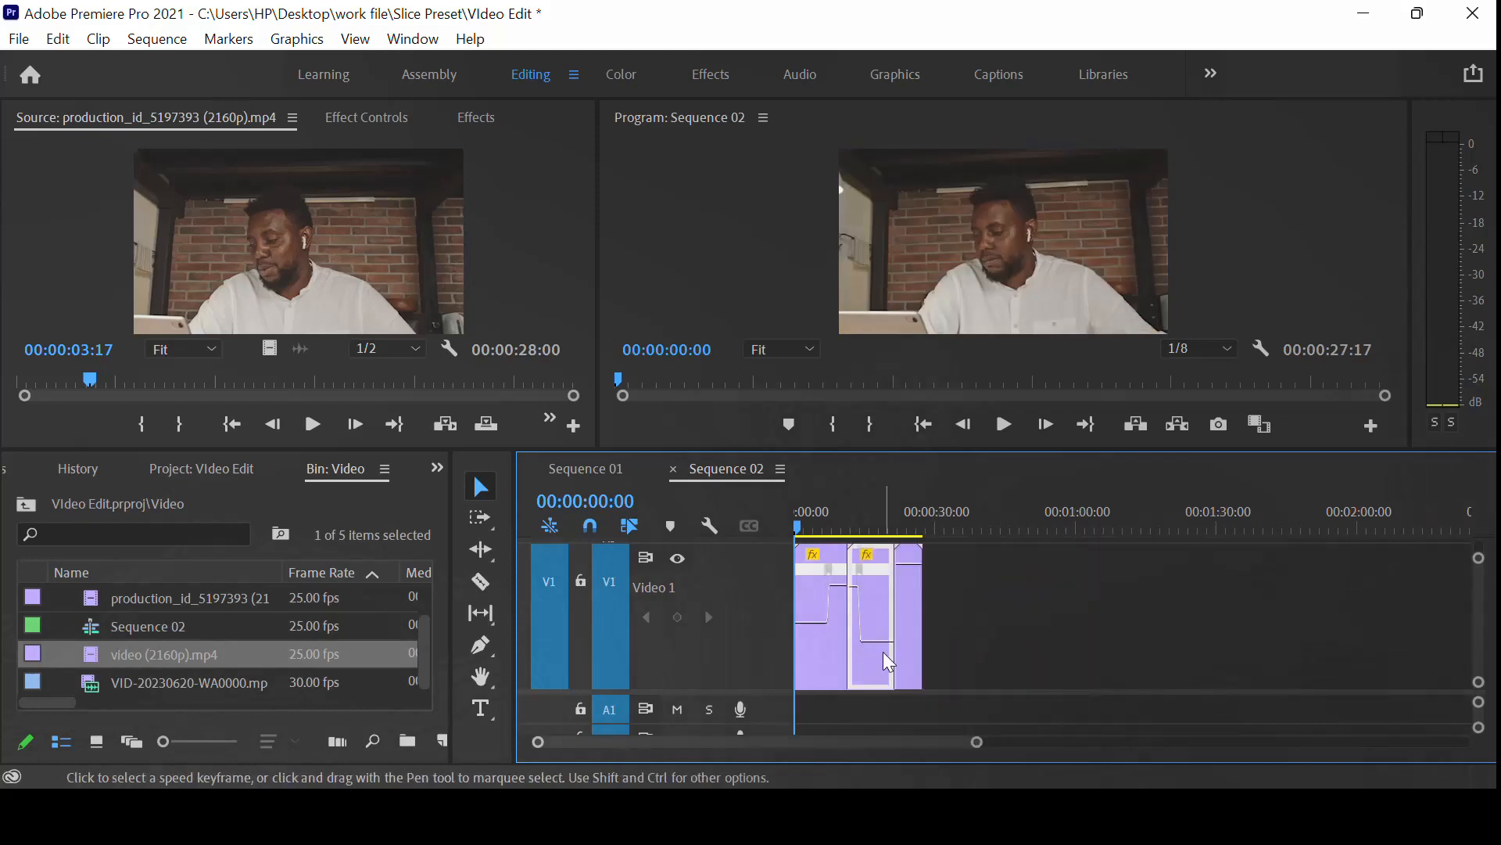
key("equal")
key("equal")
key("equal")
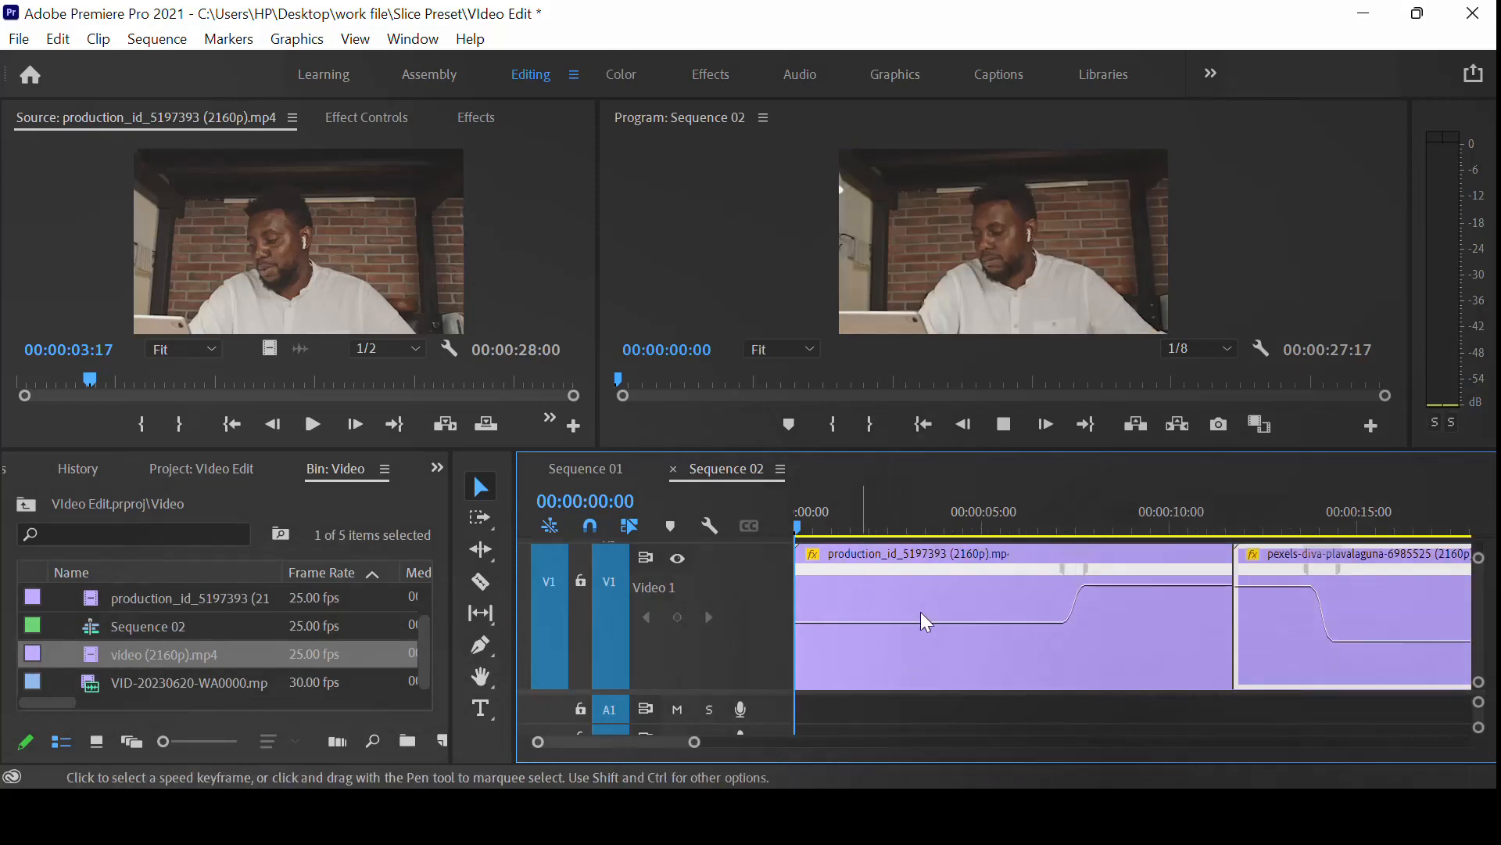
key("space")
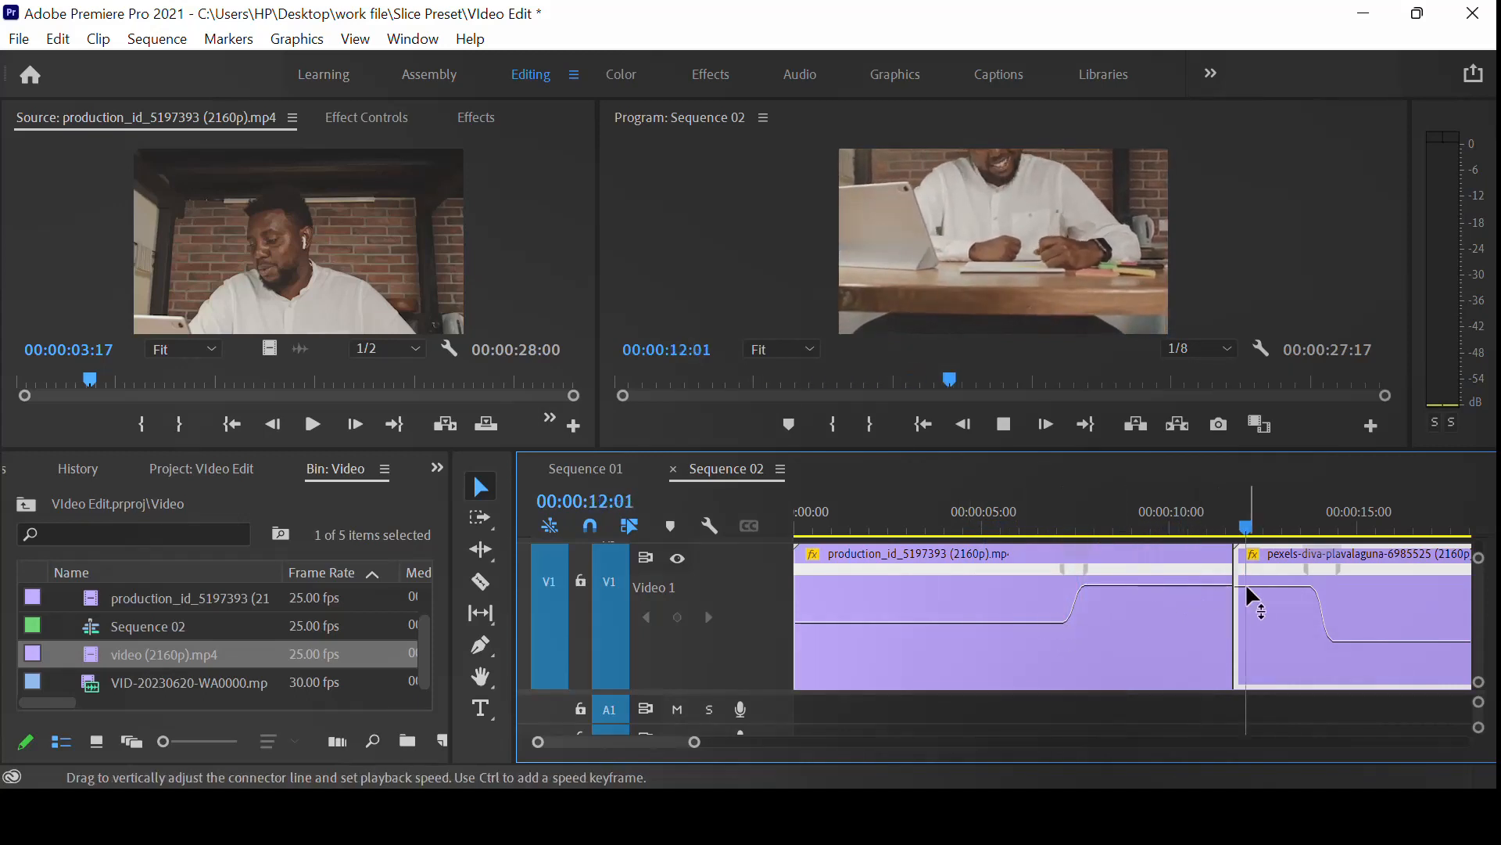
key("space")
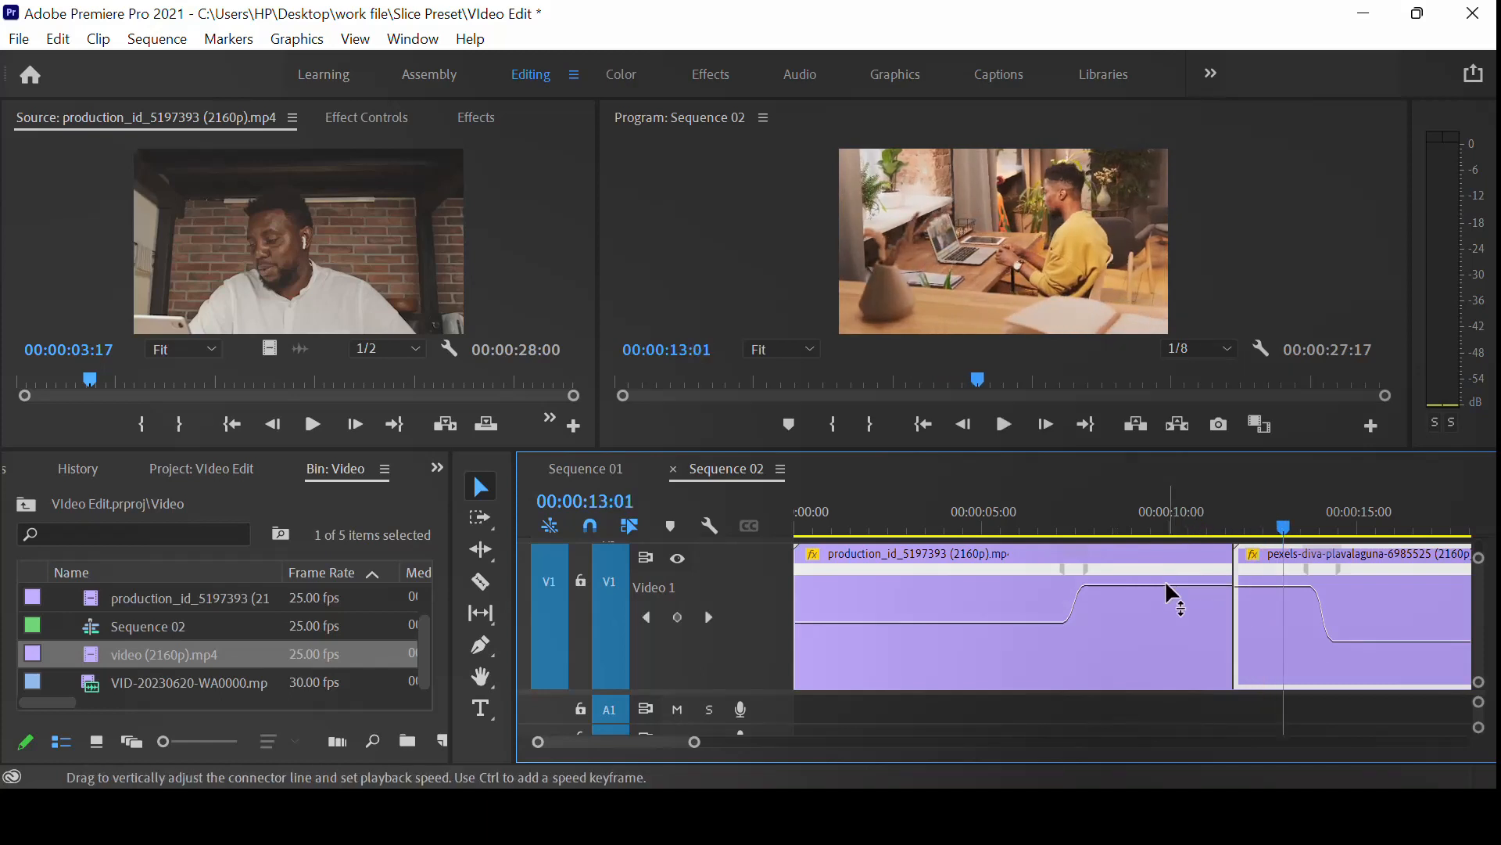
Raise the speed of the production_id_5197393 clip's fast end section and ripple-delete the gap left before the pexels-diva-plavalaguna clip
left_click_drag(1173, 594, 1173, 523)
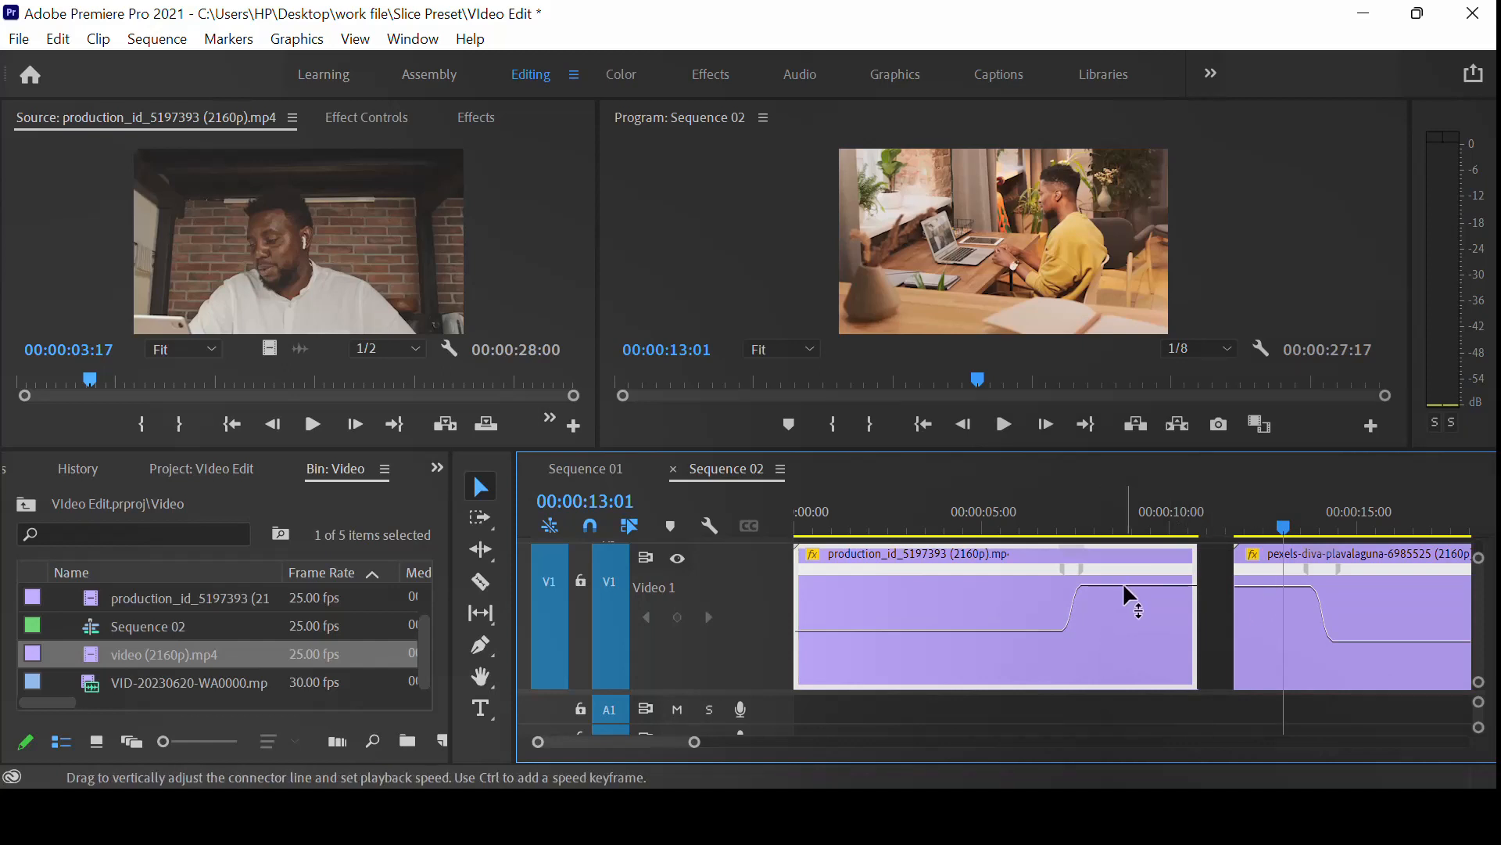
left_click_drag(1129, 599, 1131, 535)
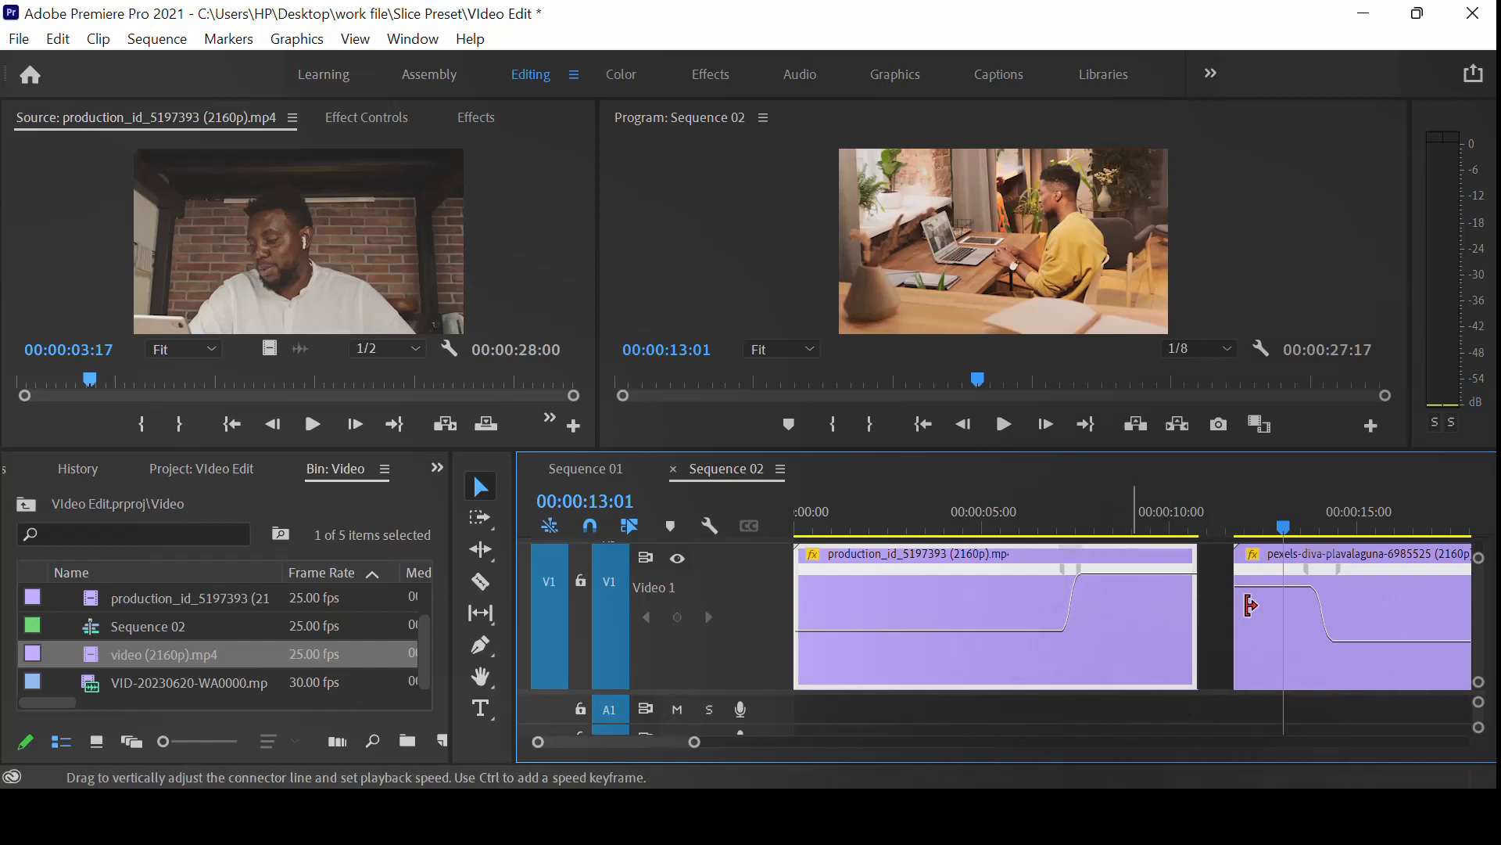
right_click(1212, 603)
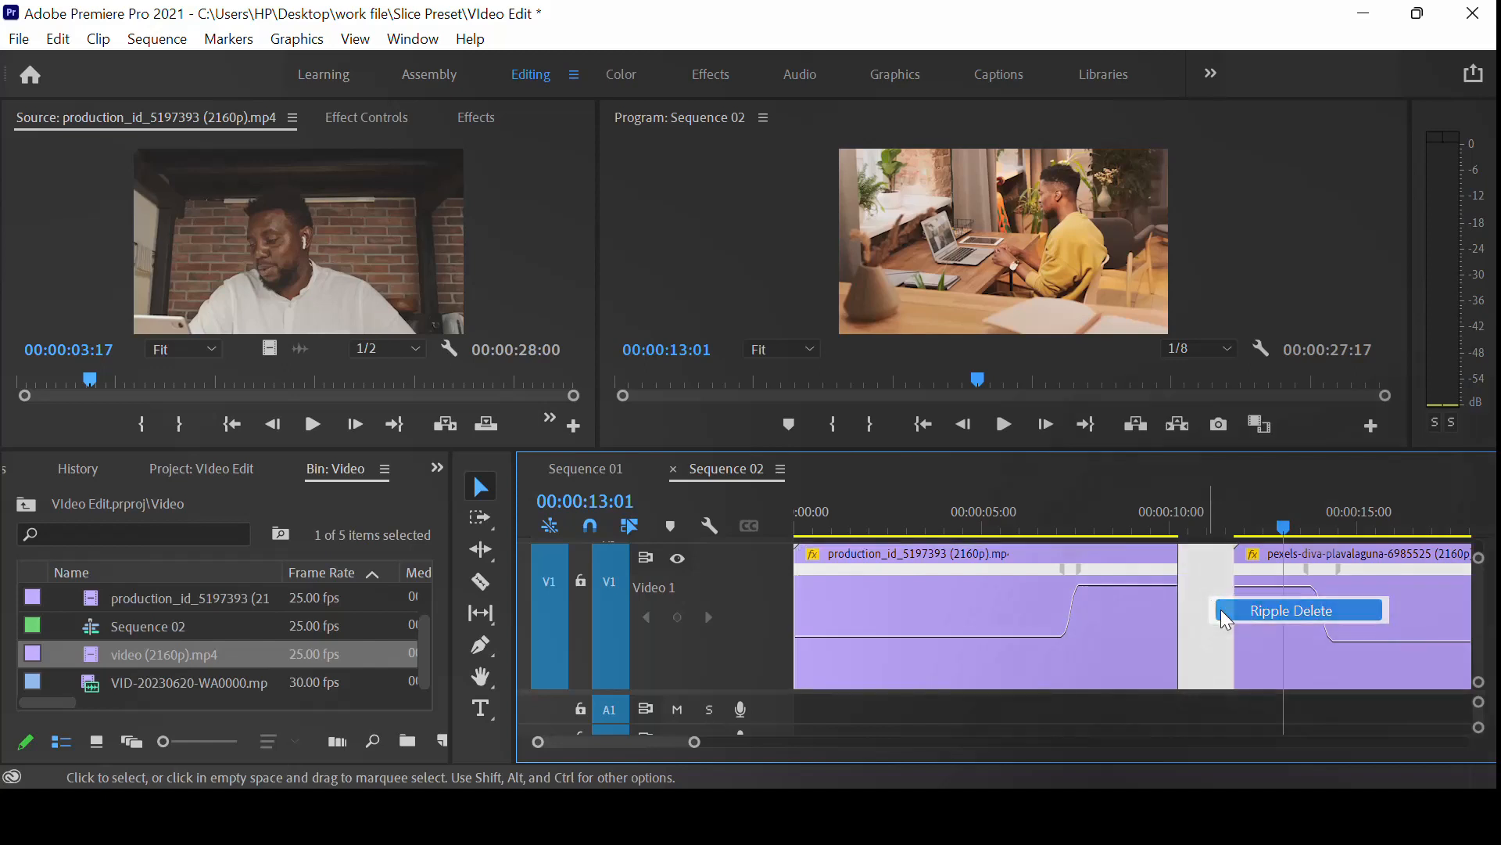
left_click(1292, 610)
Play the sequence from about 4 seconds to review the speed ramp across the first cut
left_click(954, 514)
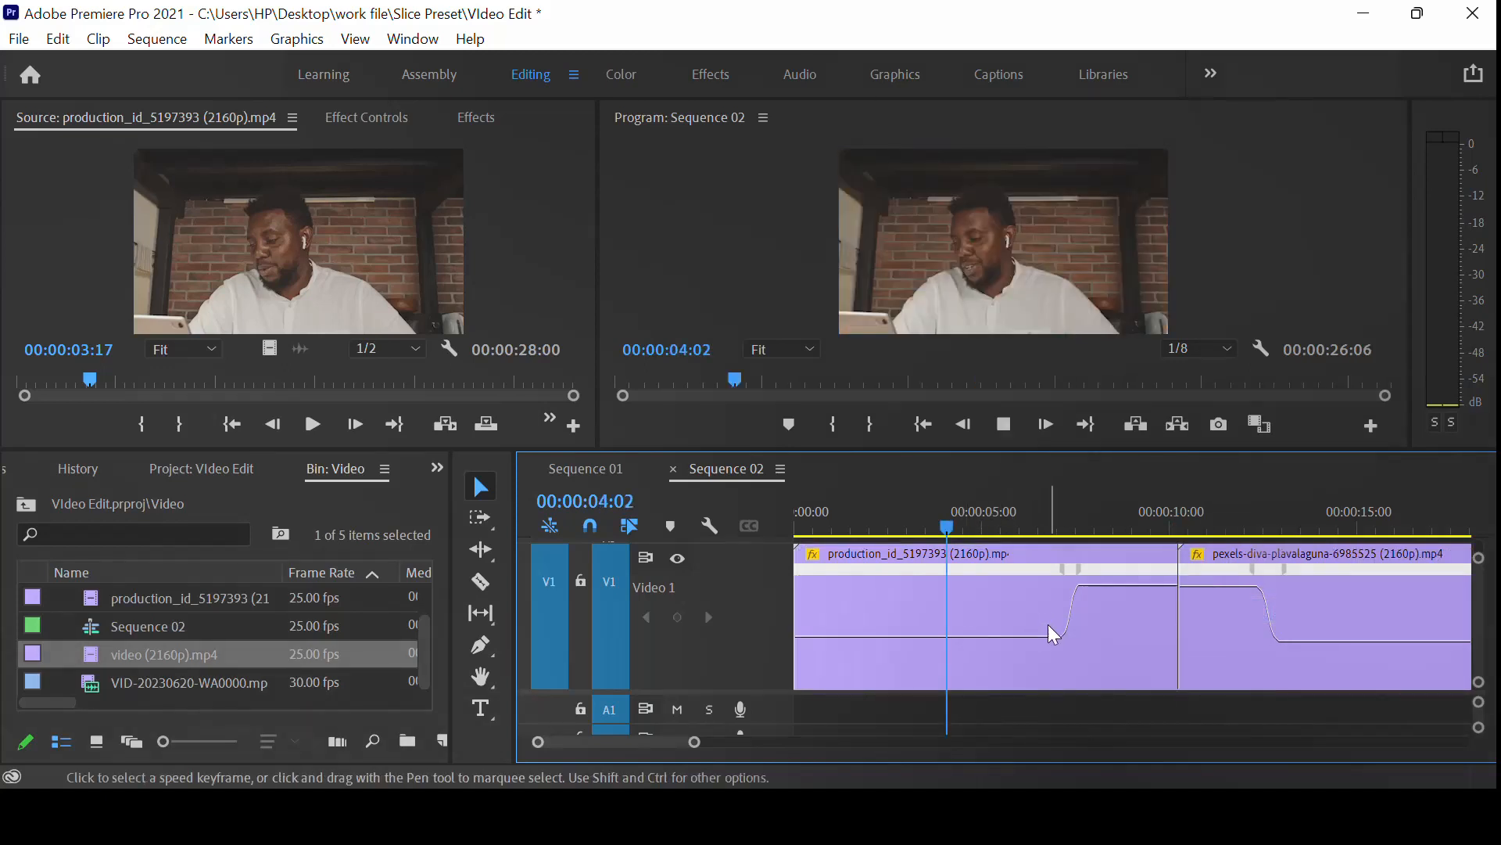
key("space")
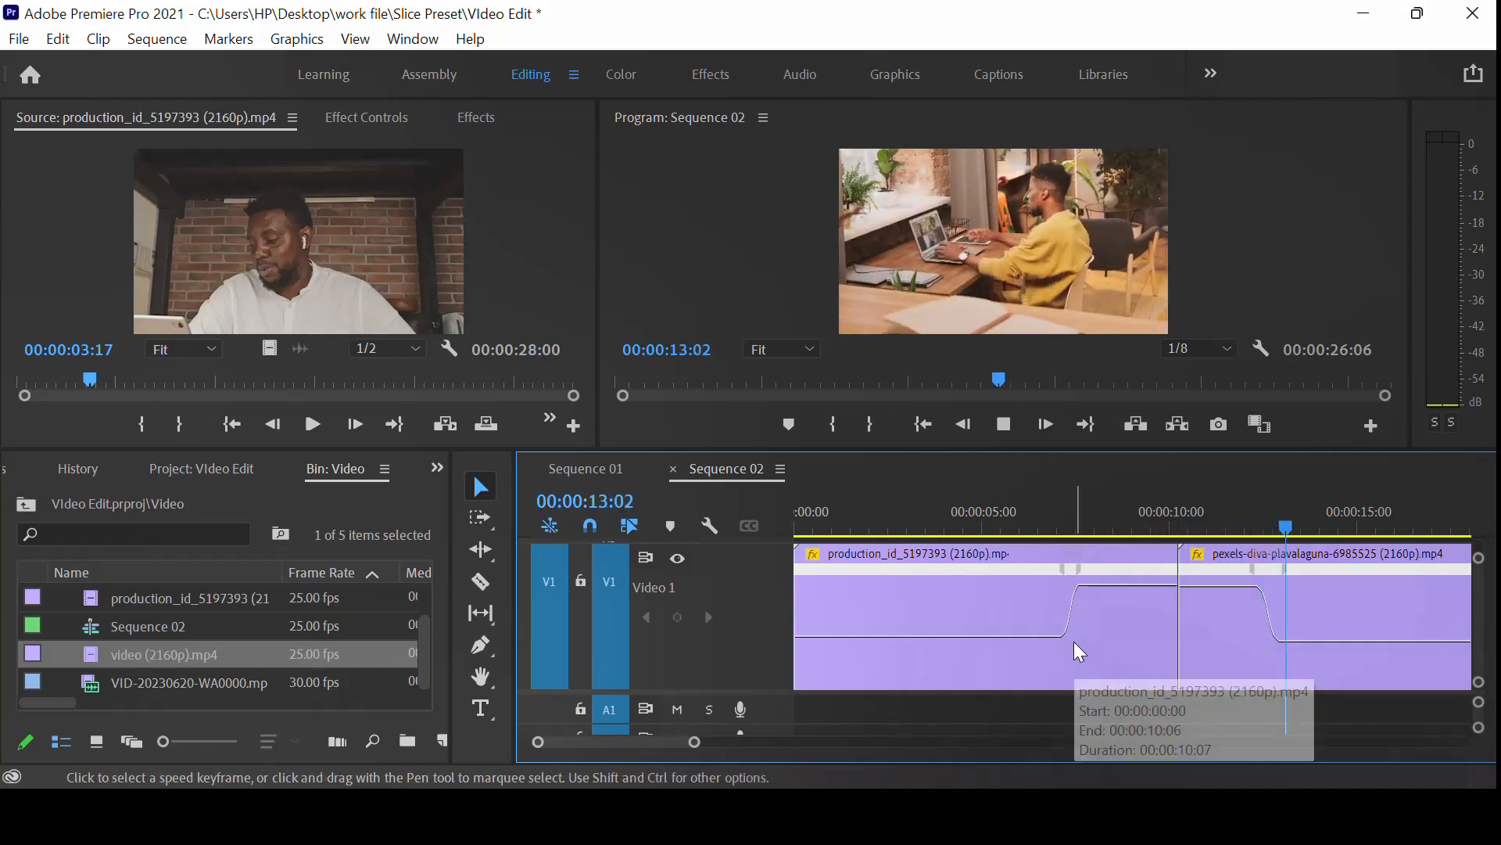
Raise the speed of the fast sections on both sides of the first cut and ripple-delete the gap between the clips
left_click_drag(1146, 592, 1146, 501)
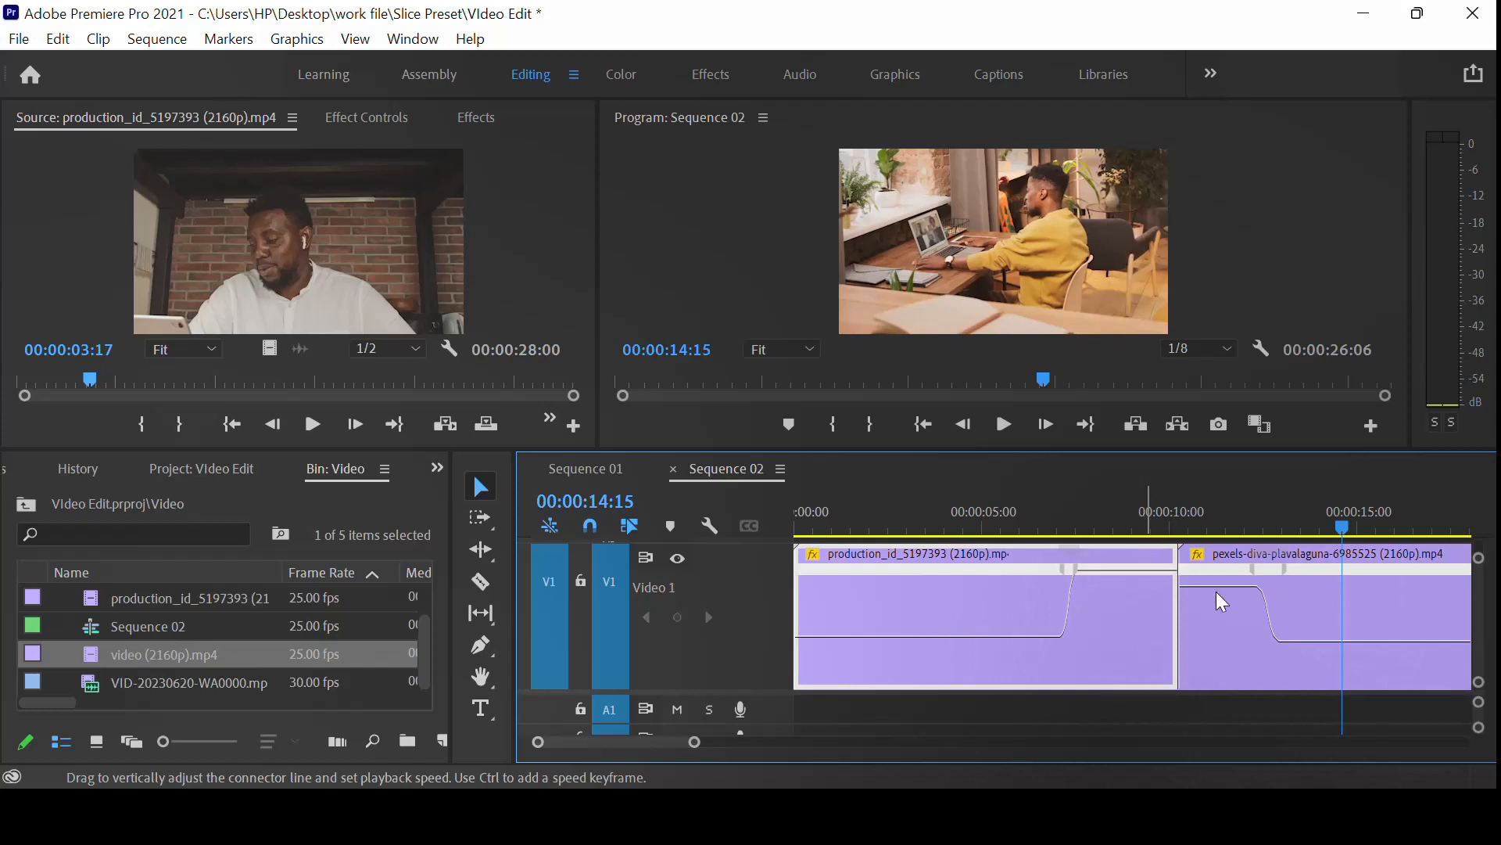
left_click_drag(1221, 599, 1213, 543)
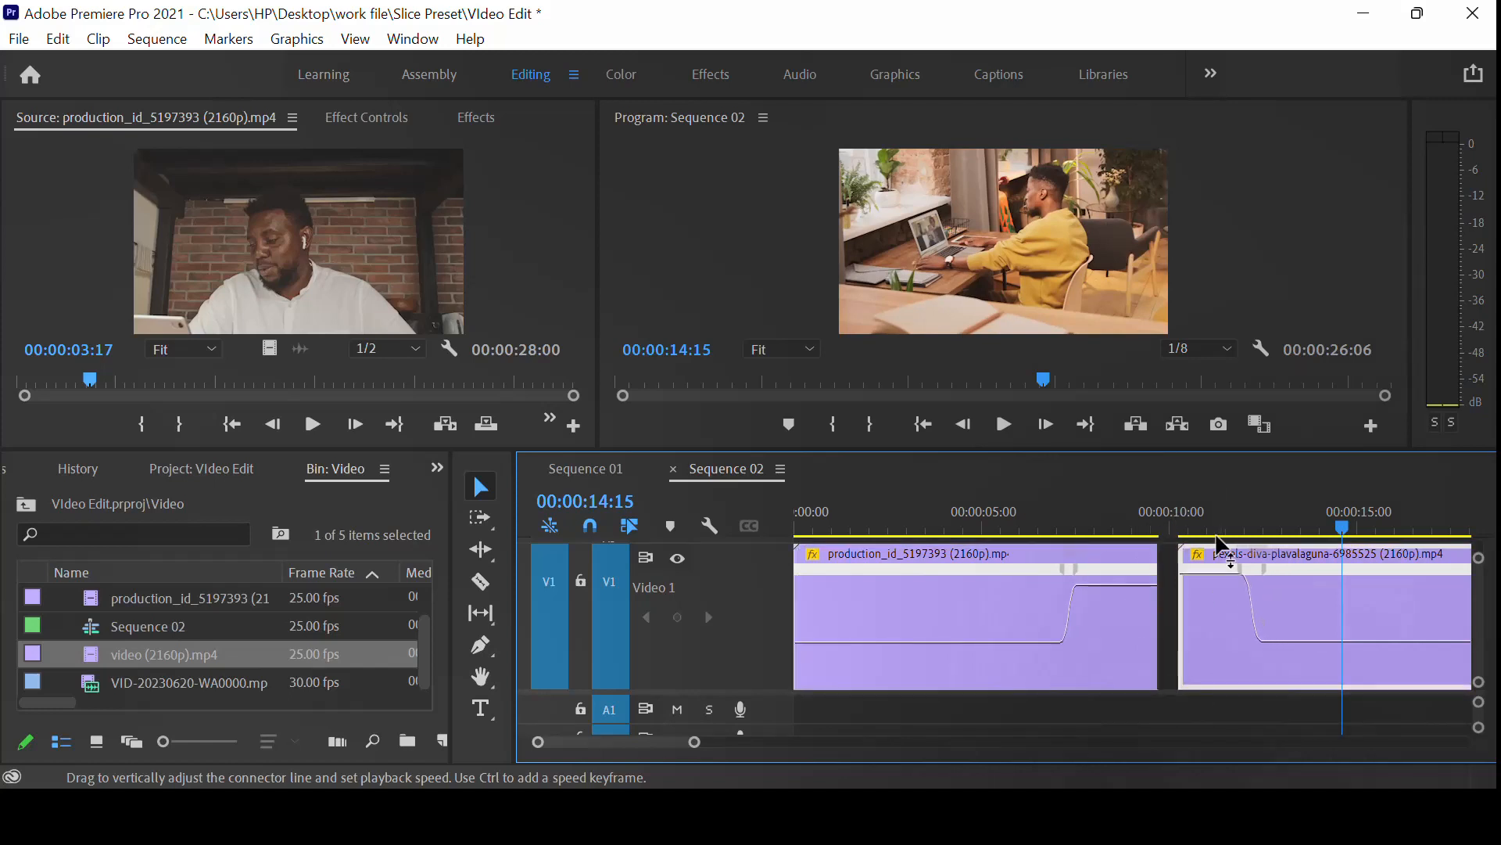
left_click_drag(1114, 598, 1115, 539)
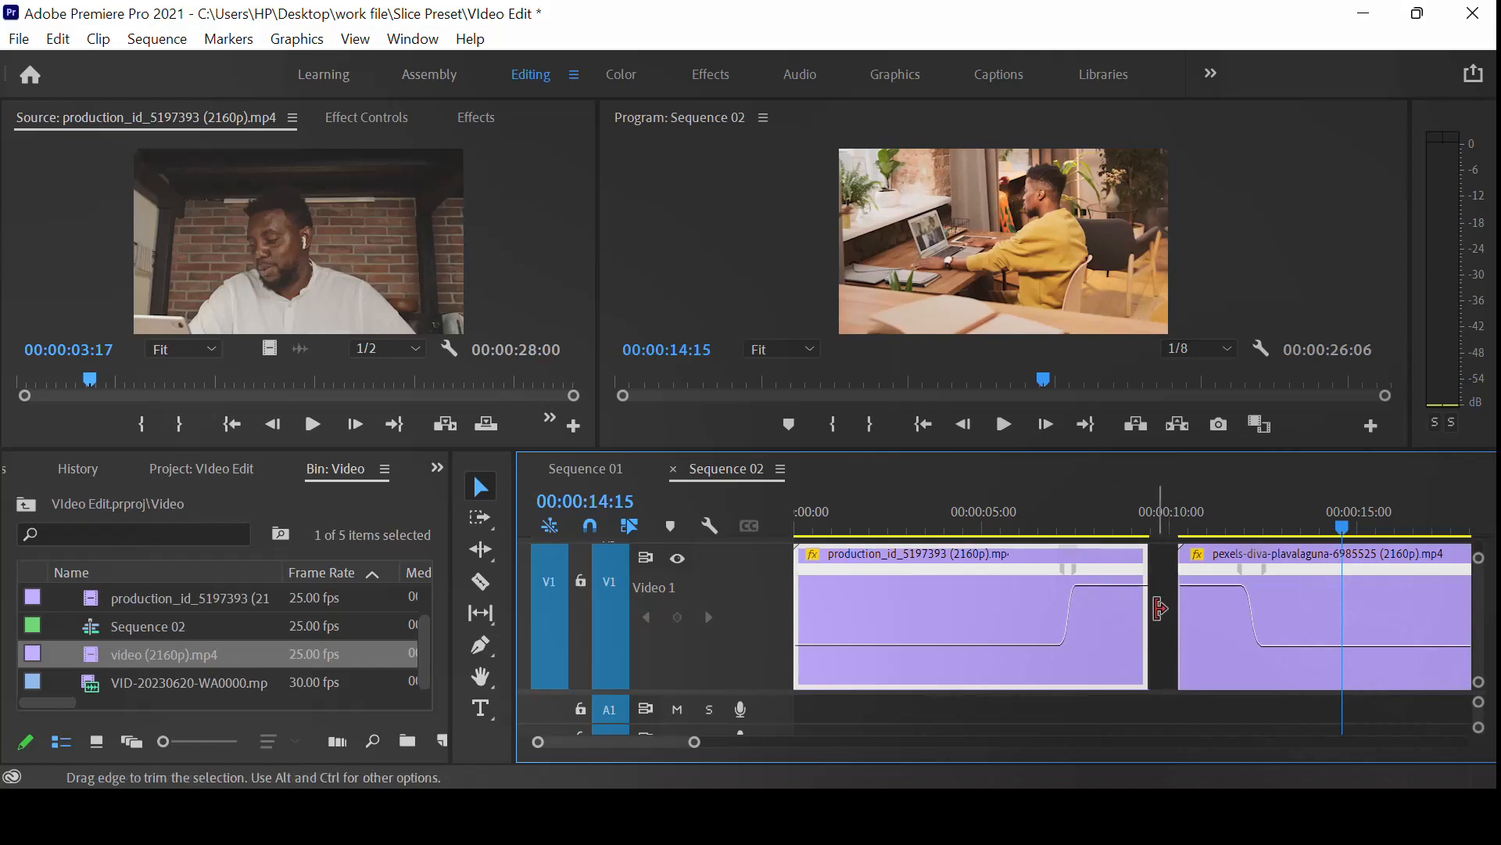
right_click(1165, 626)
left_click(1177, 628)
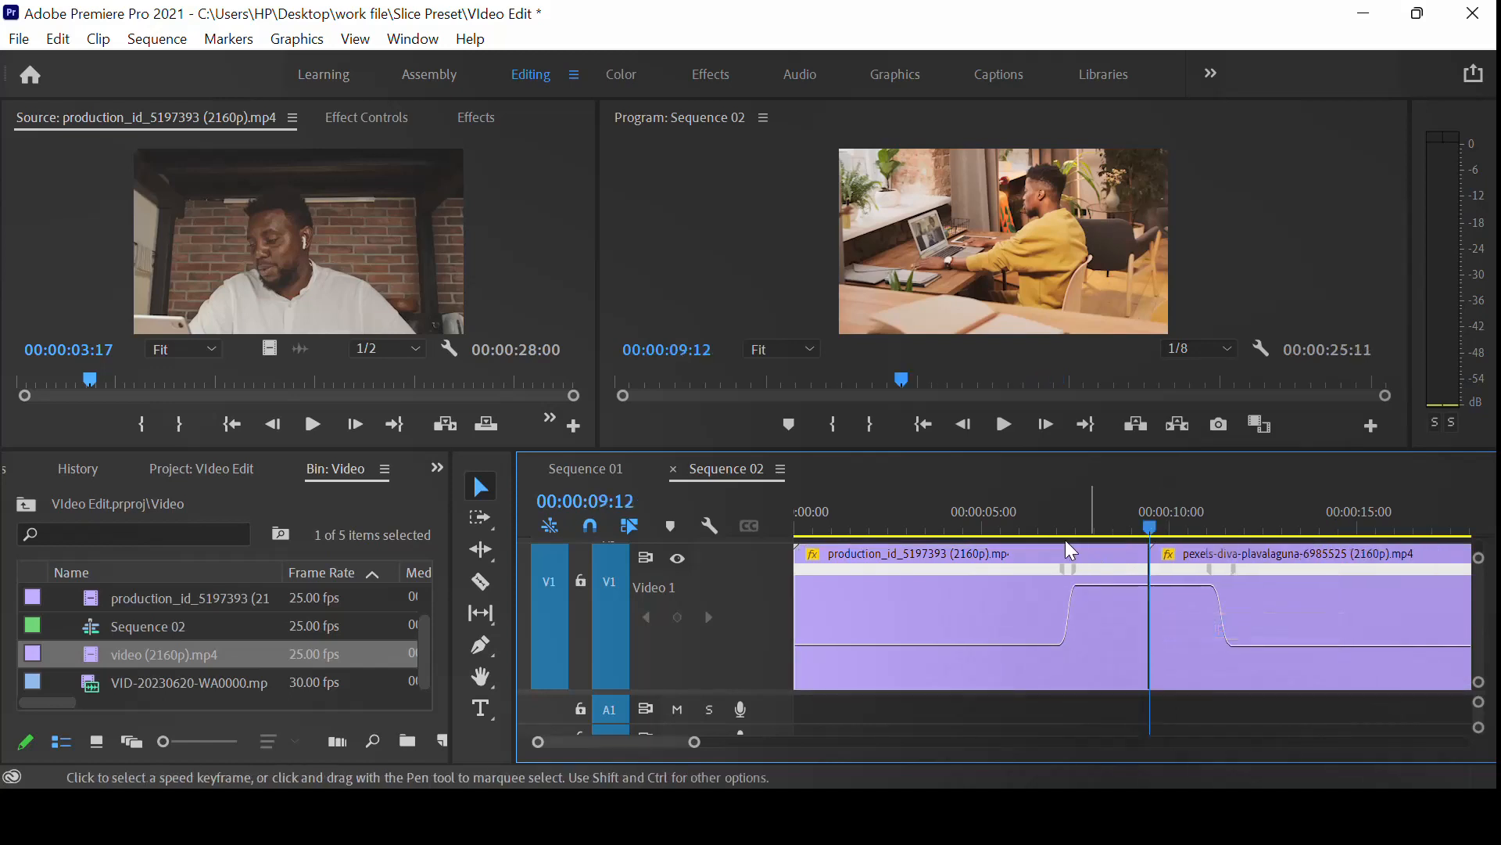
Play the sequence from about 6 seconds to check the faster transition between the first two clips
left_click(1029, 520)
key("space")
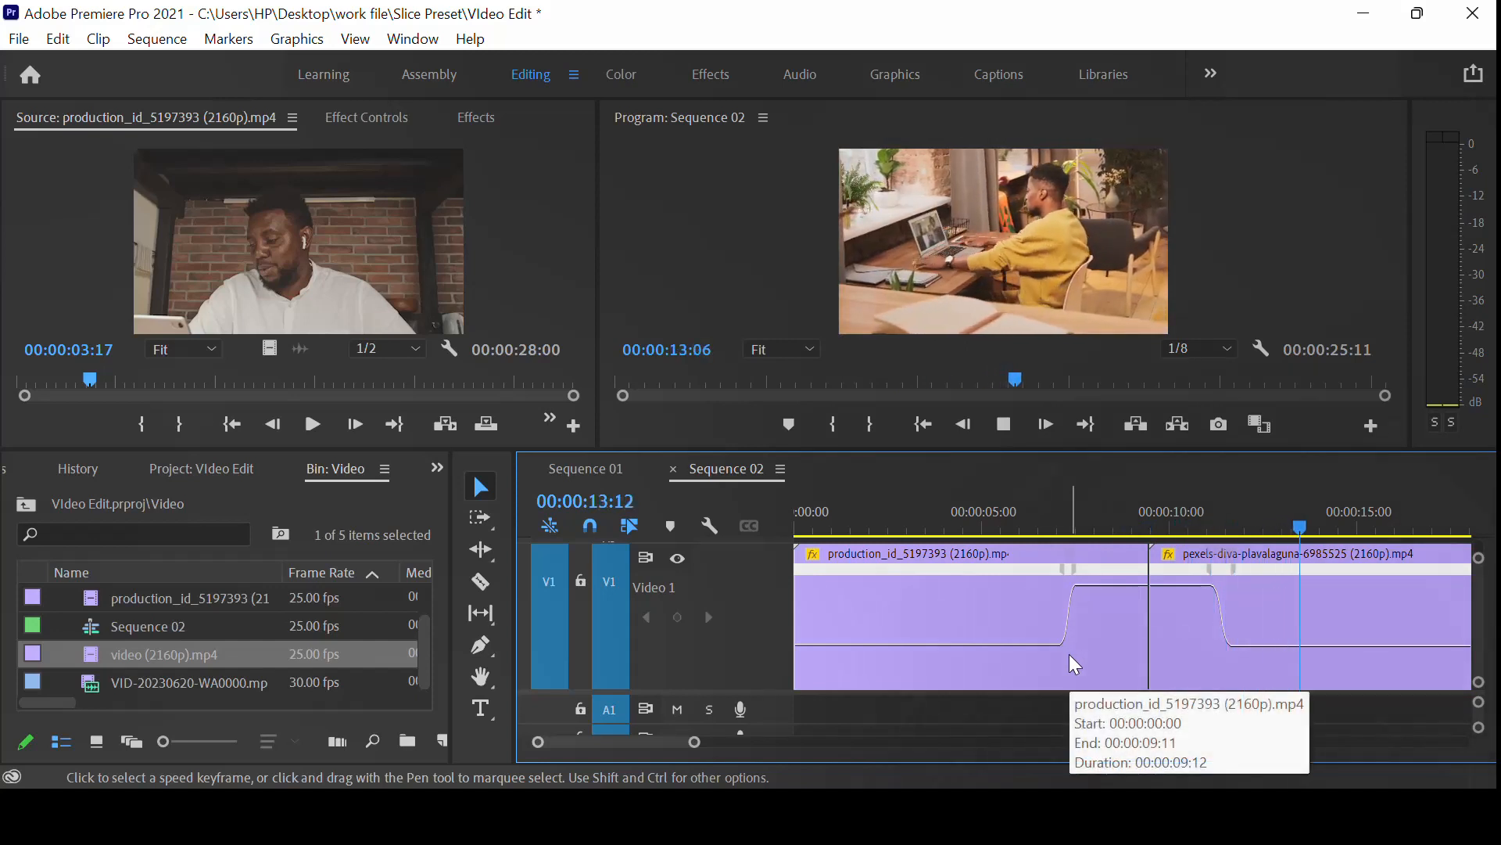
key("space")
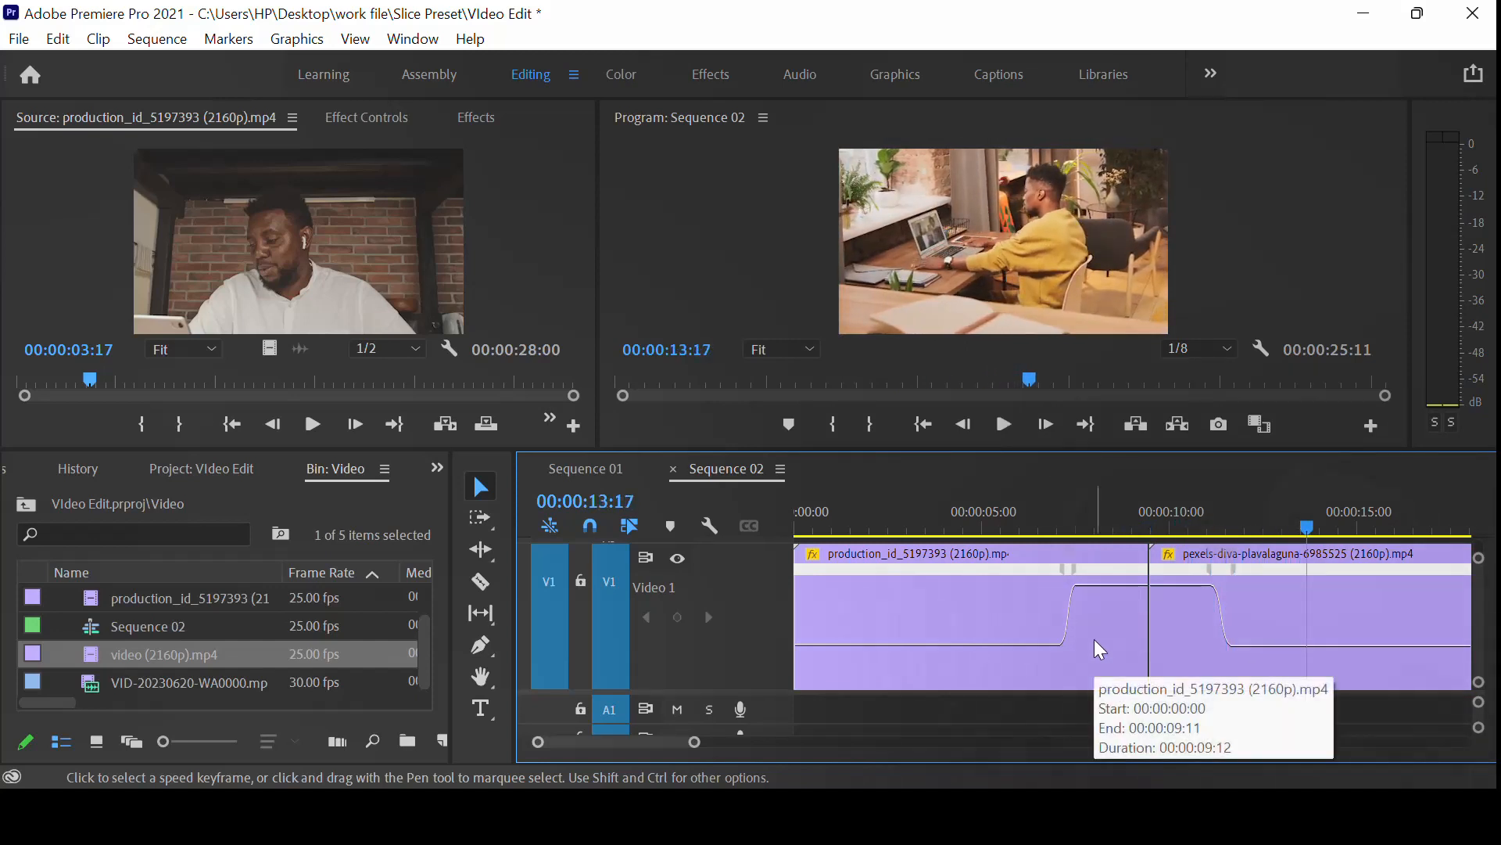
key("minus")
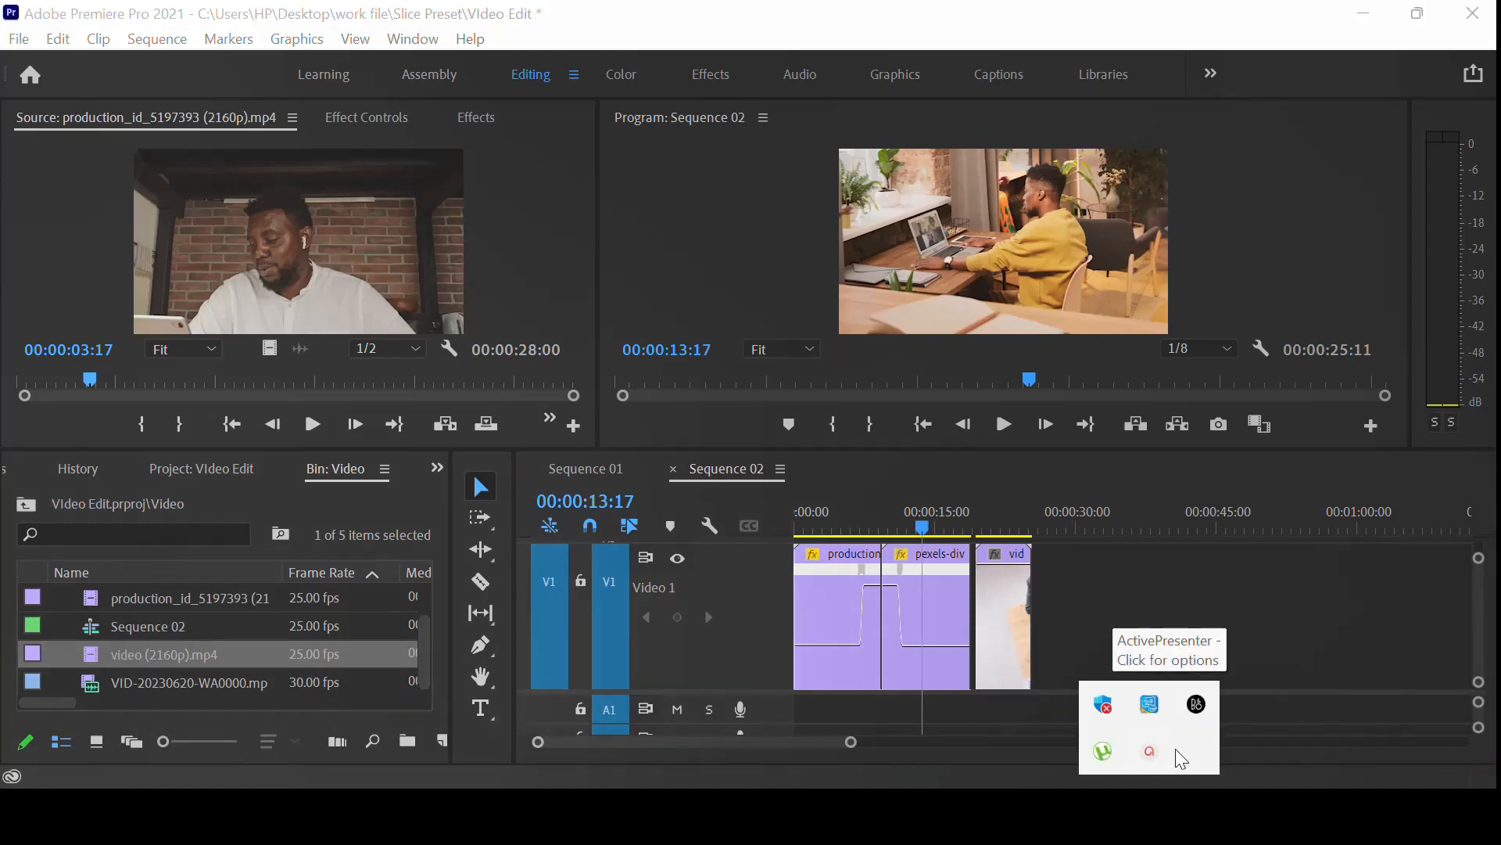
left_click(1153, 755)
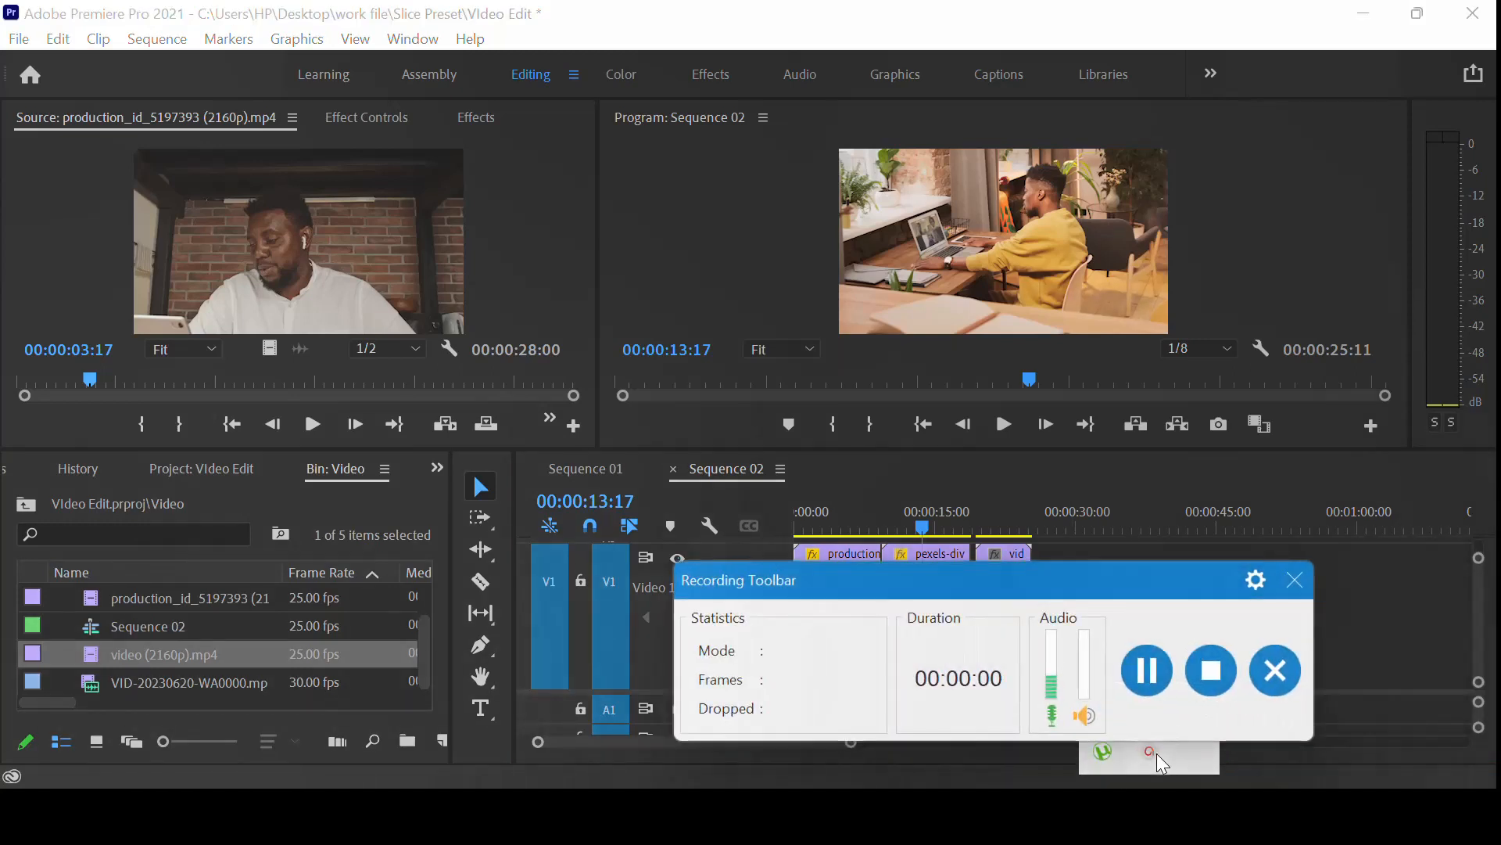
left_click(1148, 670)
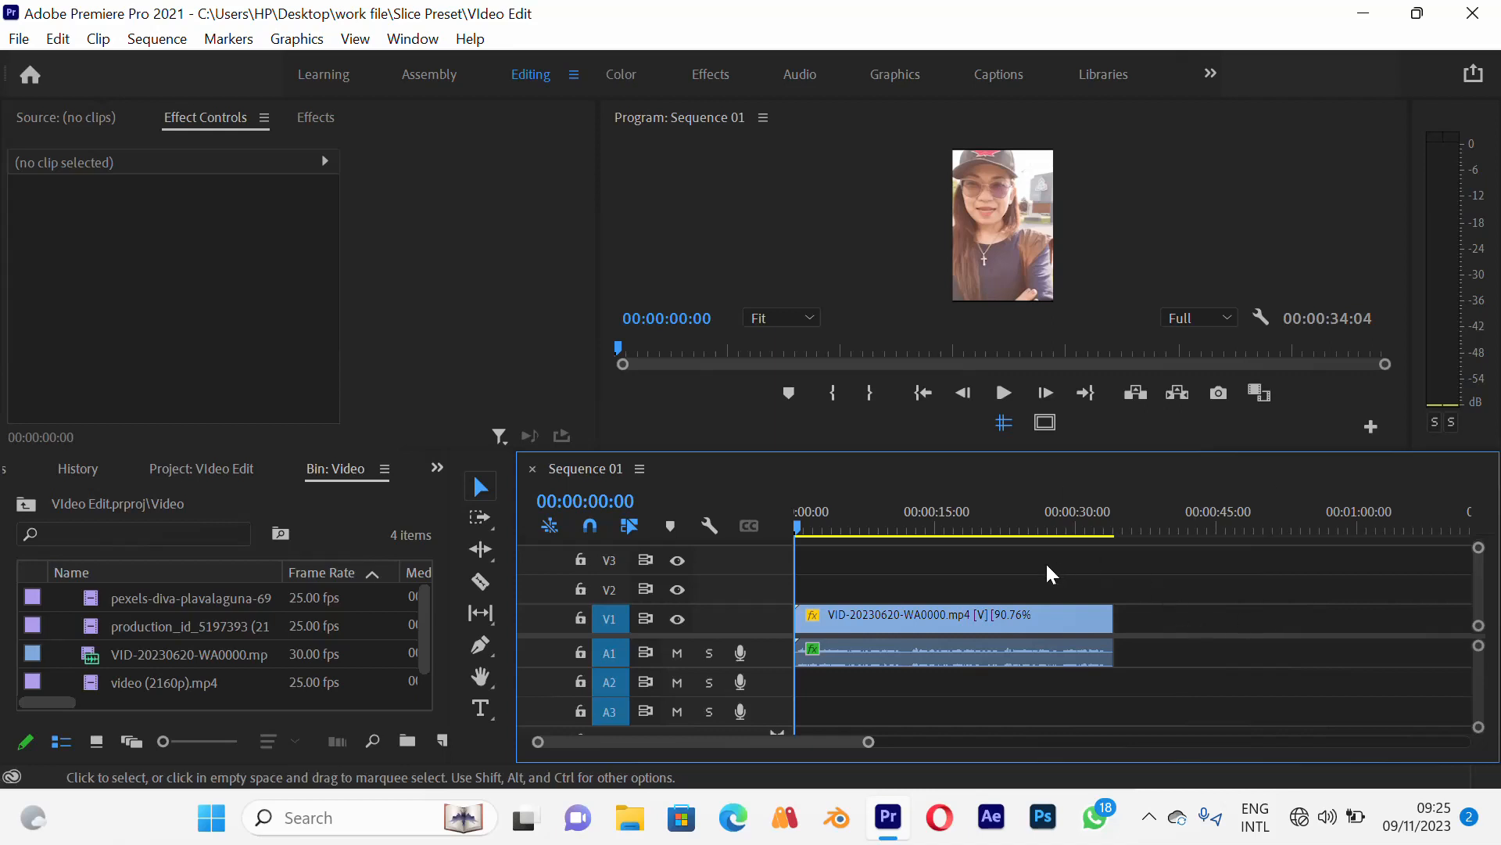
Inspect the effects on the VID-20230620-WA0000 clip in Sequence 01, closing the Pitch Shifter editor and collapsing that effect
left_click(832, 609)
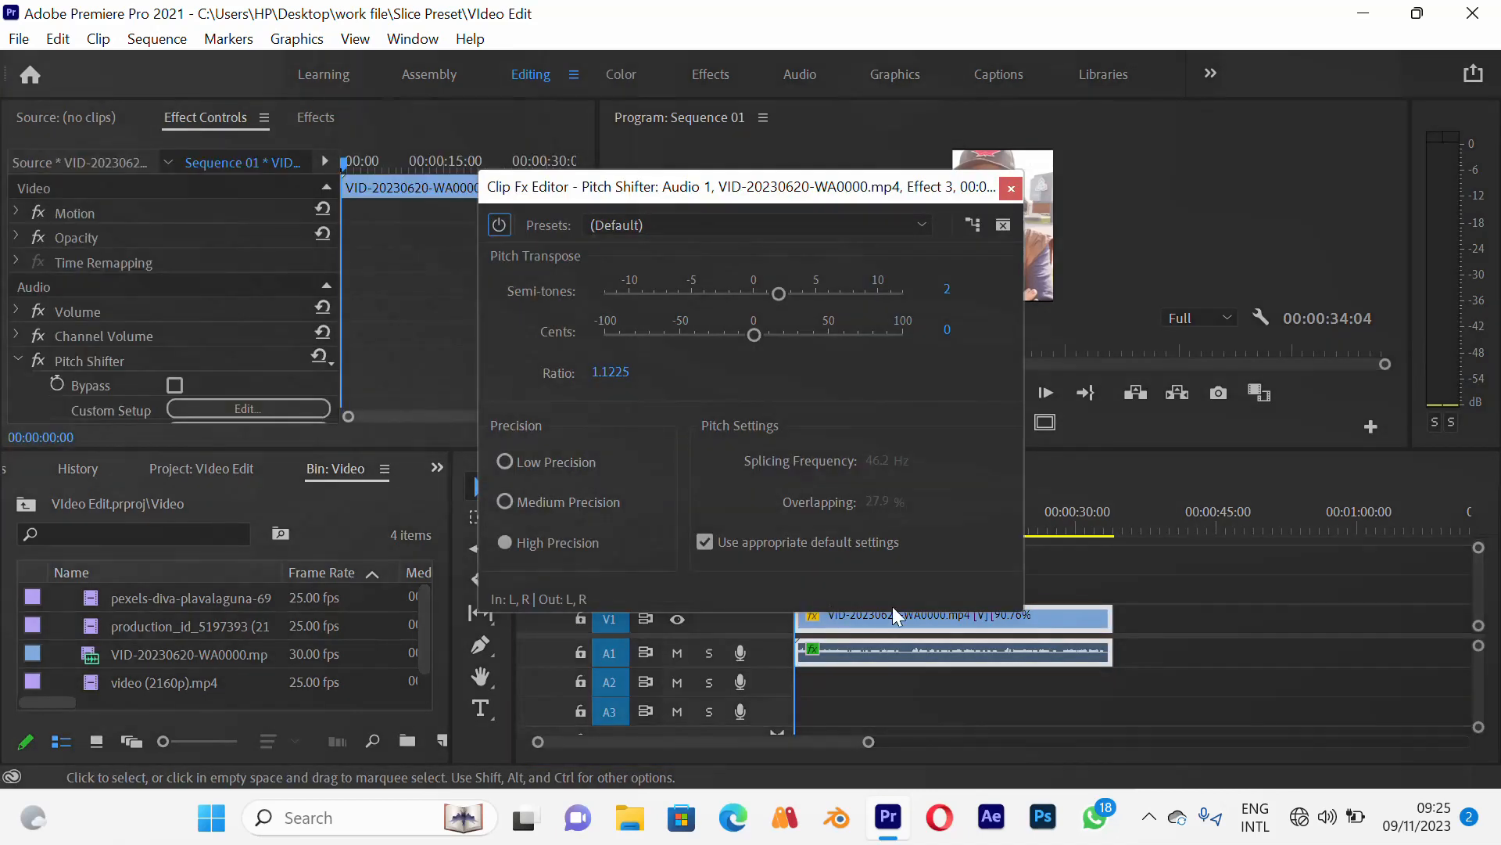
left_click(1011, 188)
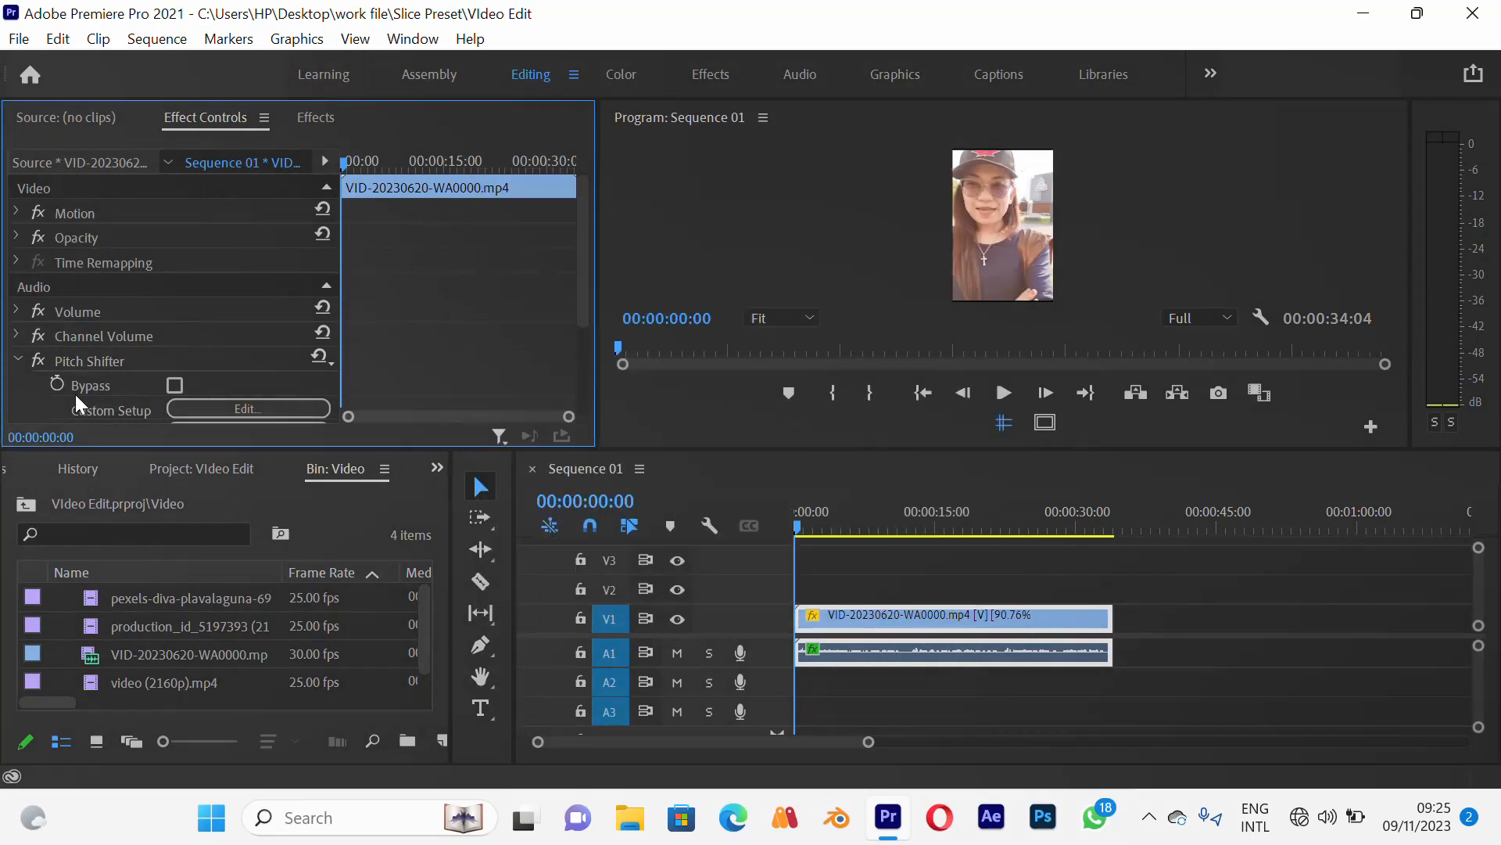
left_click(16, 361)
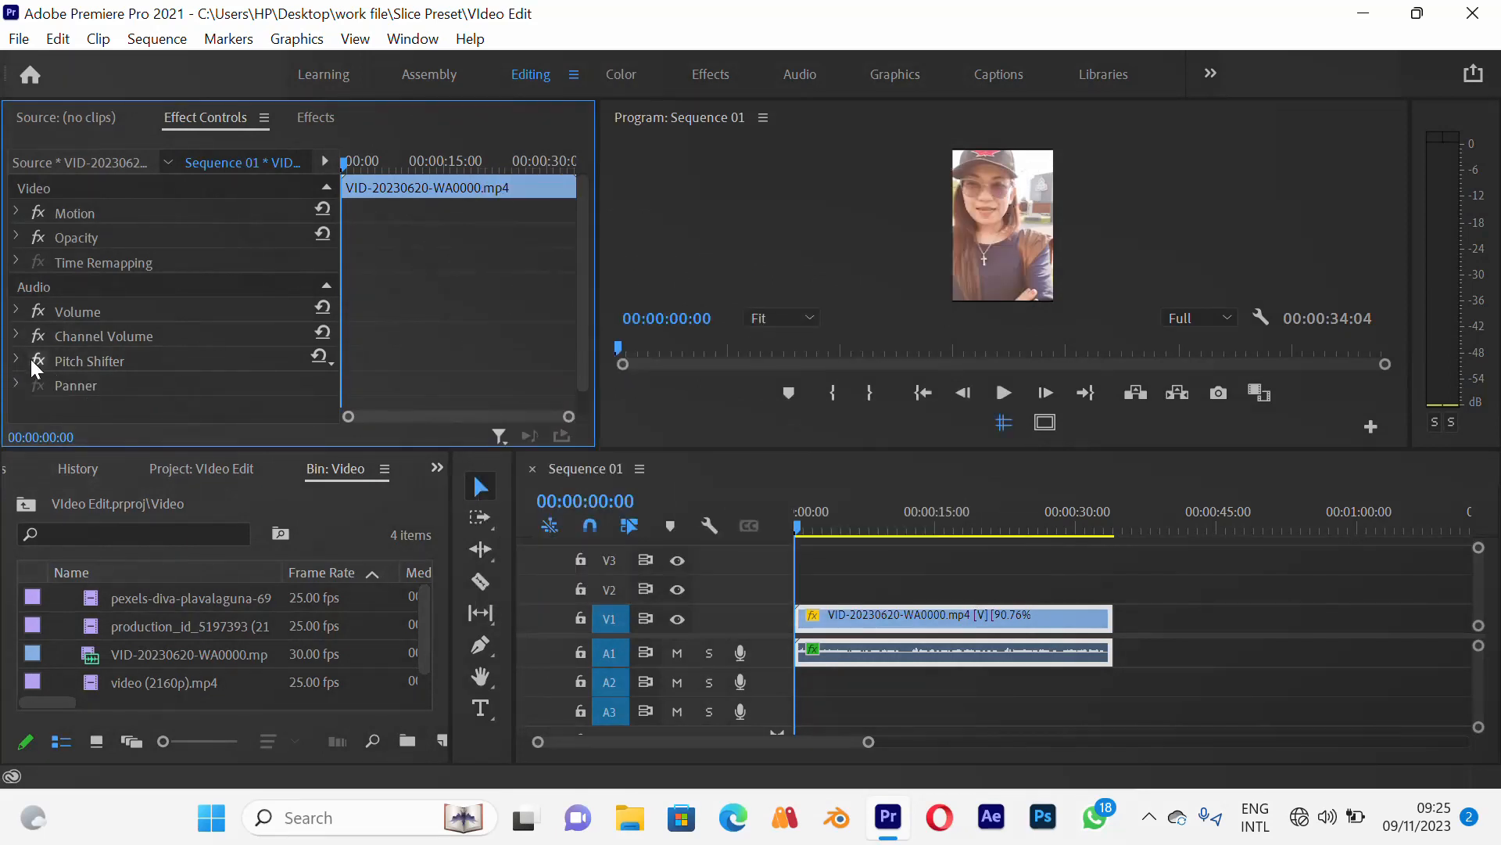
left_click(83, 360)
left_click(862, 576)
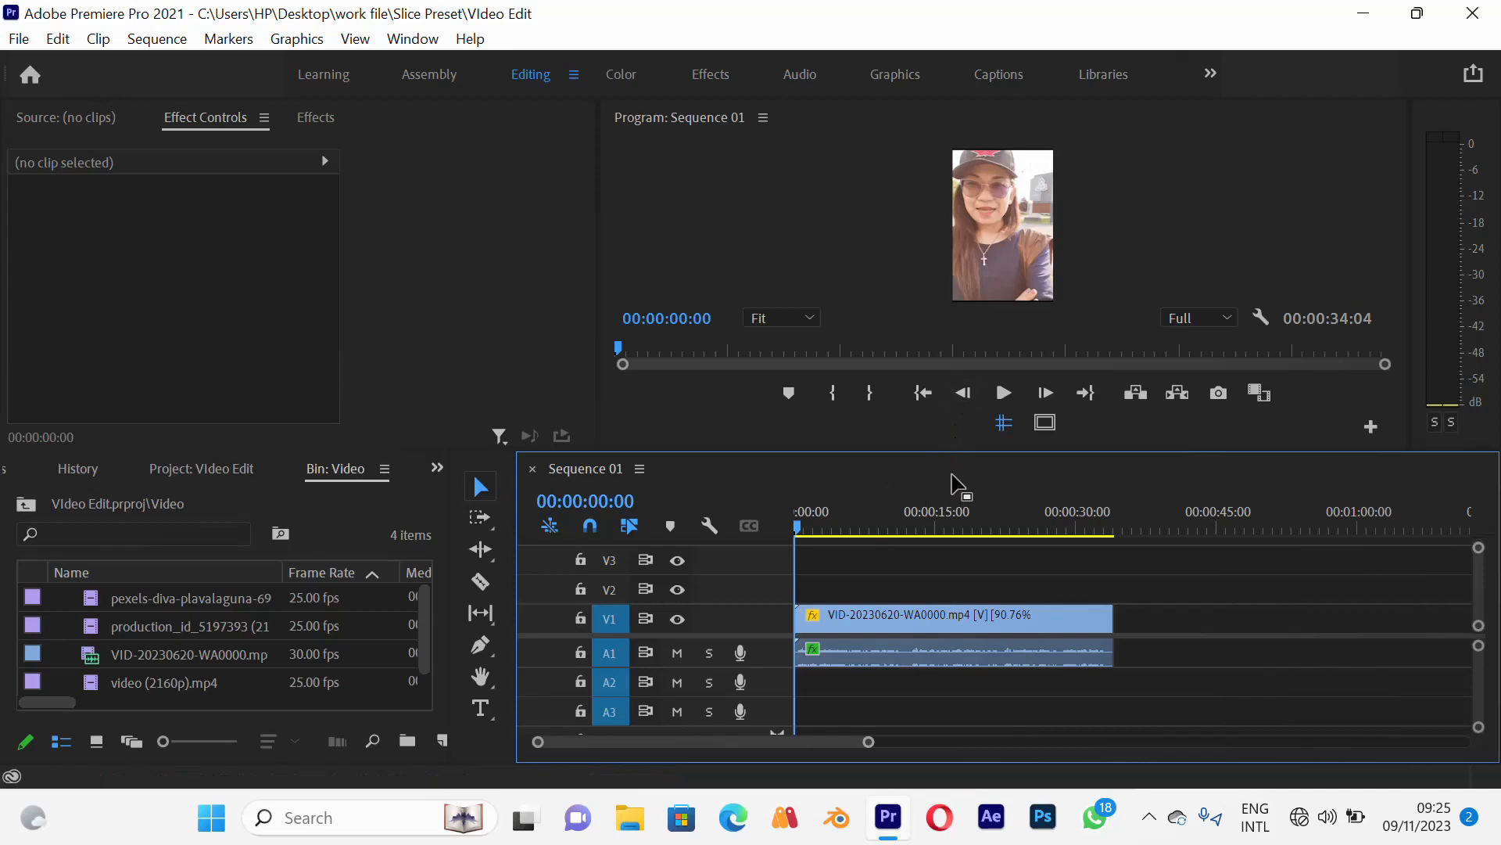
Play Sequence 01 from the start to find where the first cut in the clip should go
left_click(1006, 395)
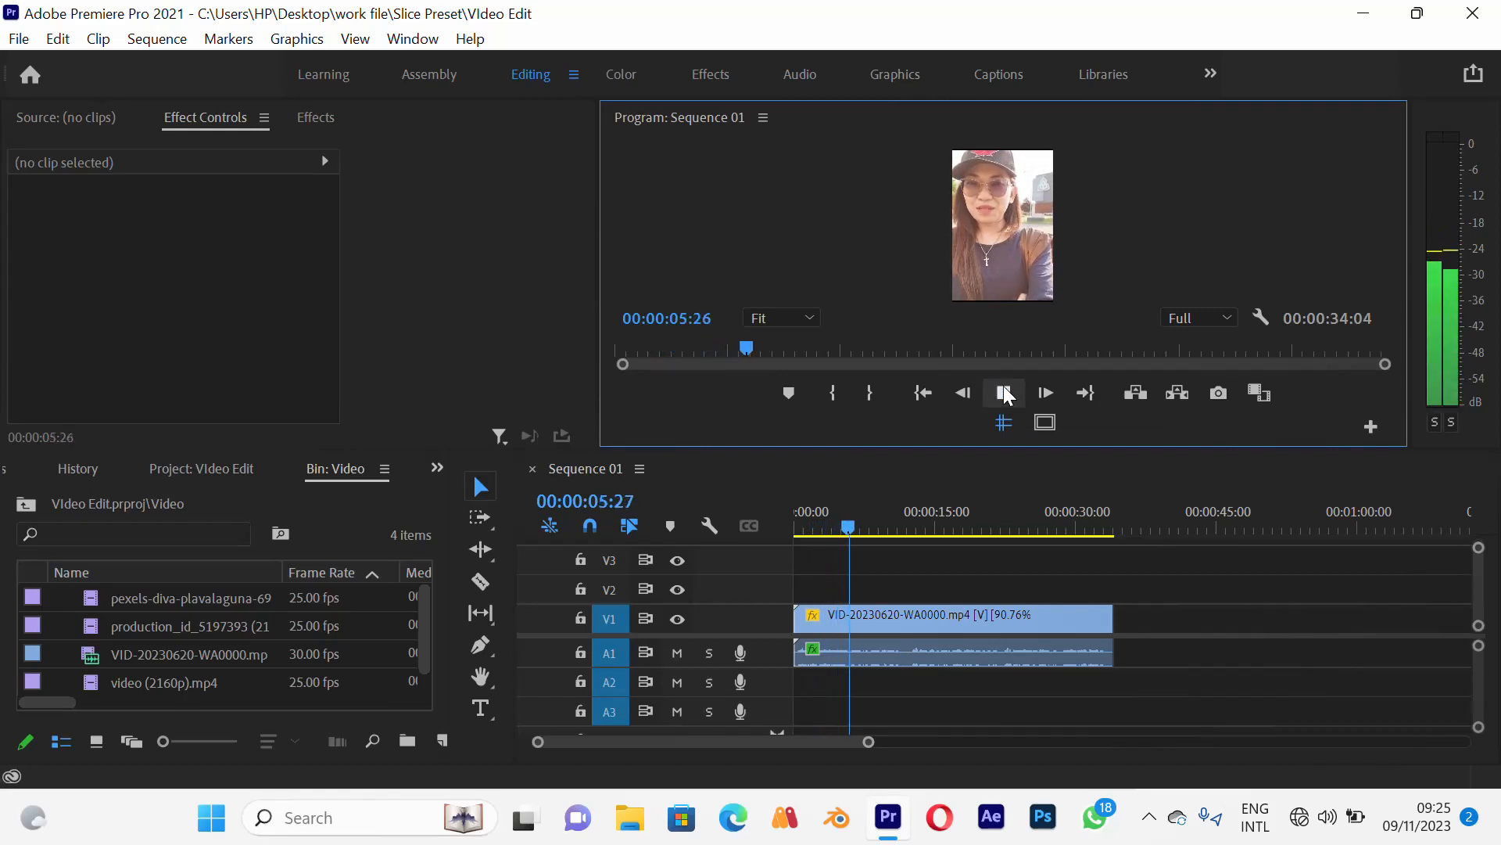
left_click(1007, 395)
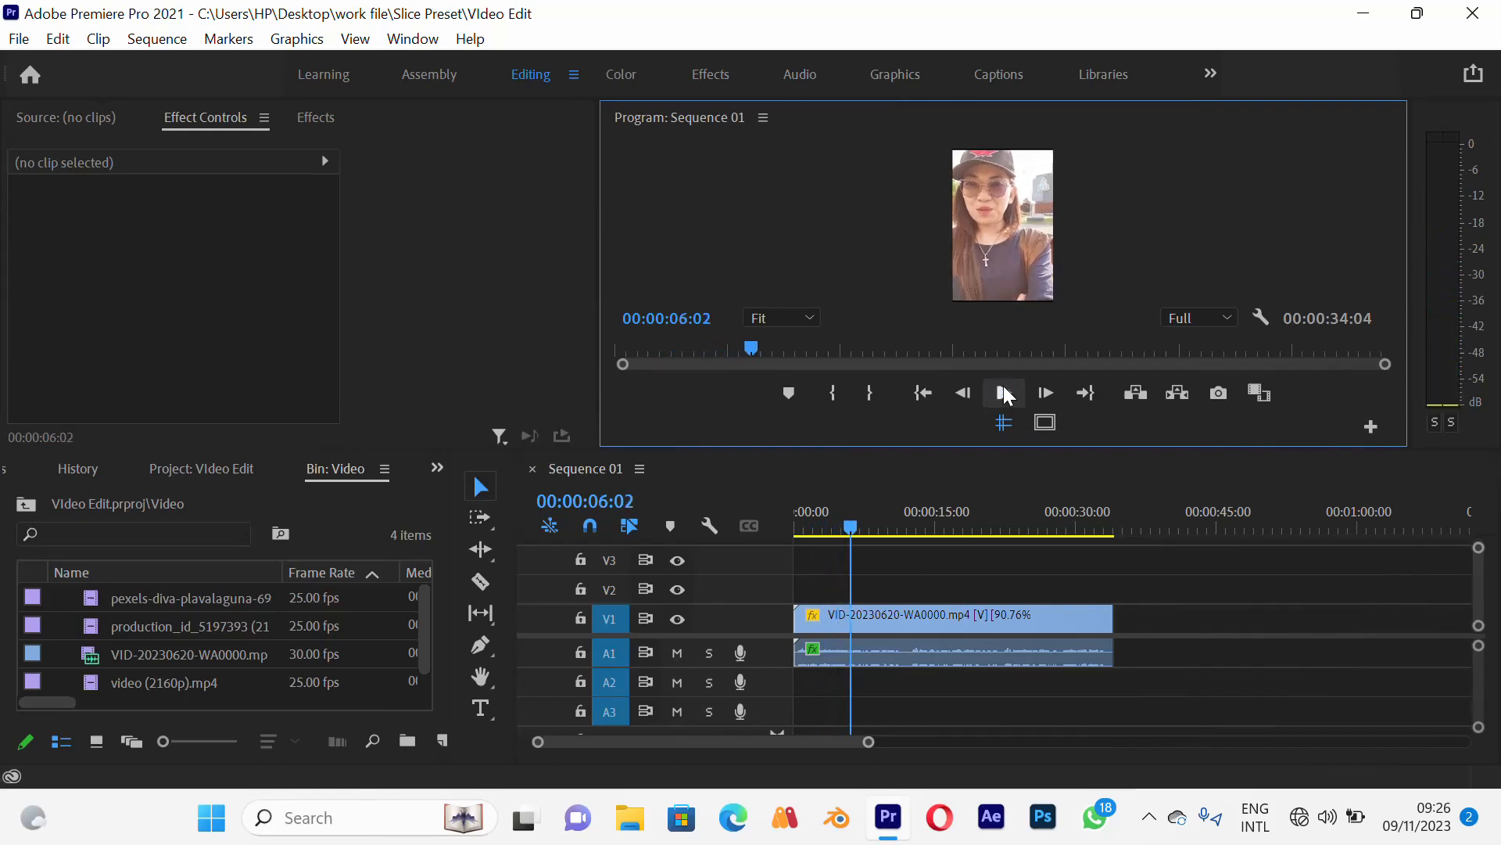
left_click(794, 537)
left_click(795, 532)
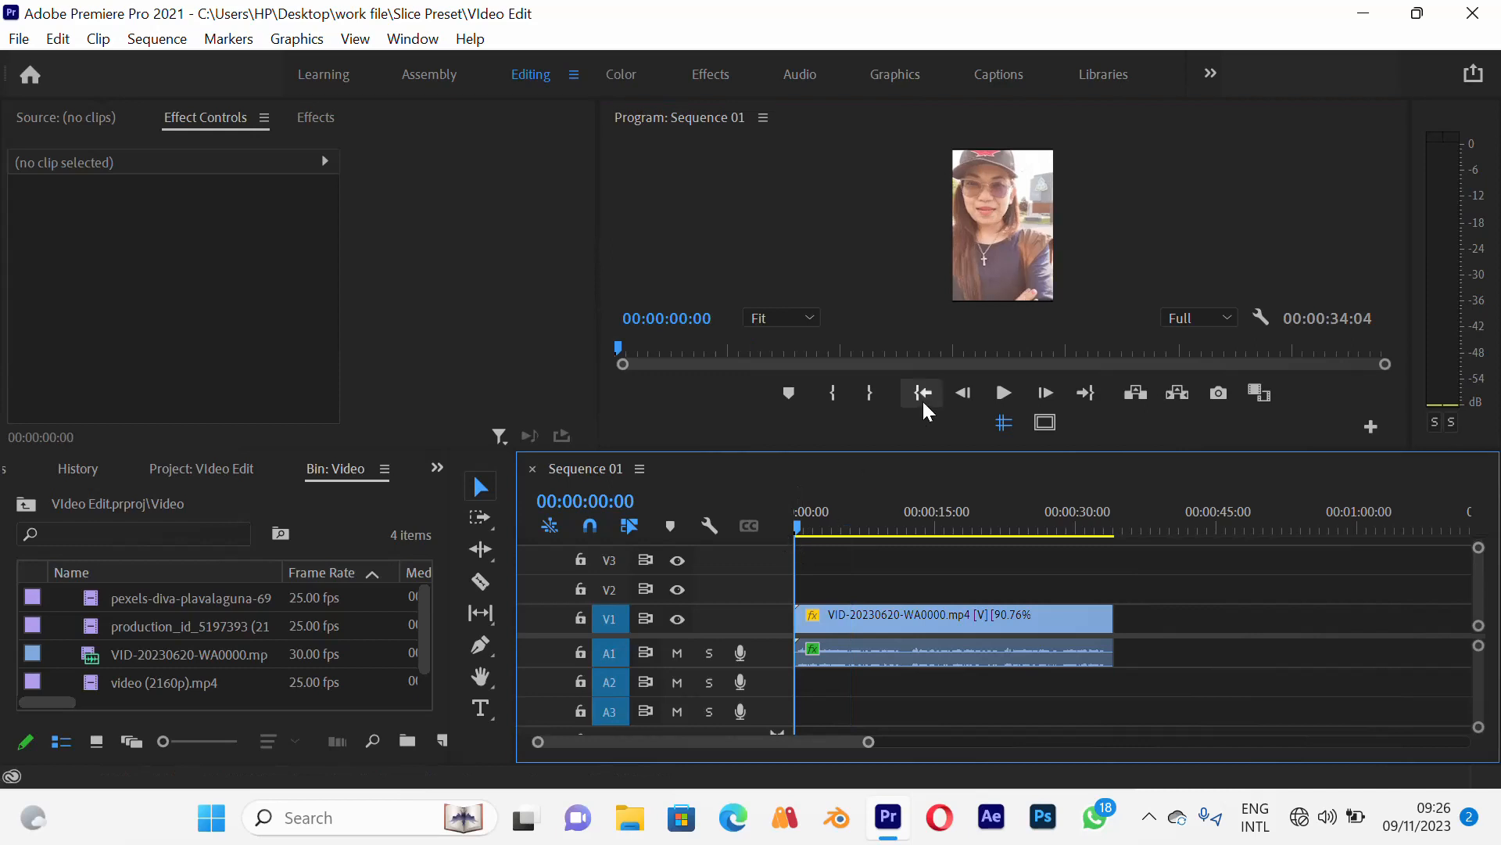
left_click(1003, 392)
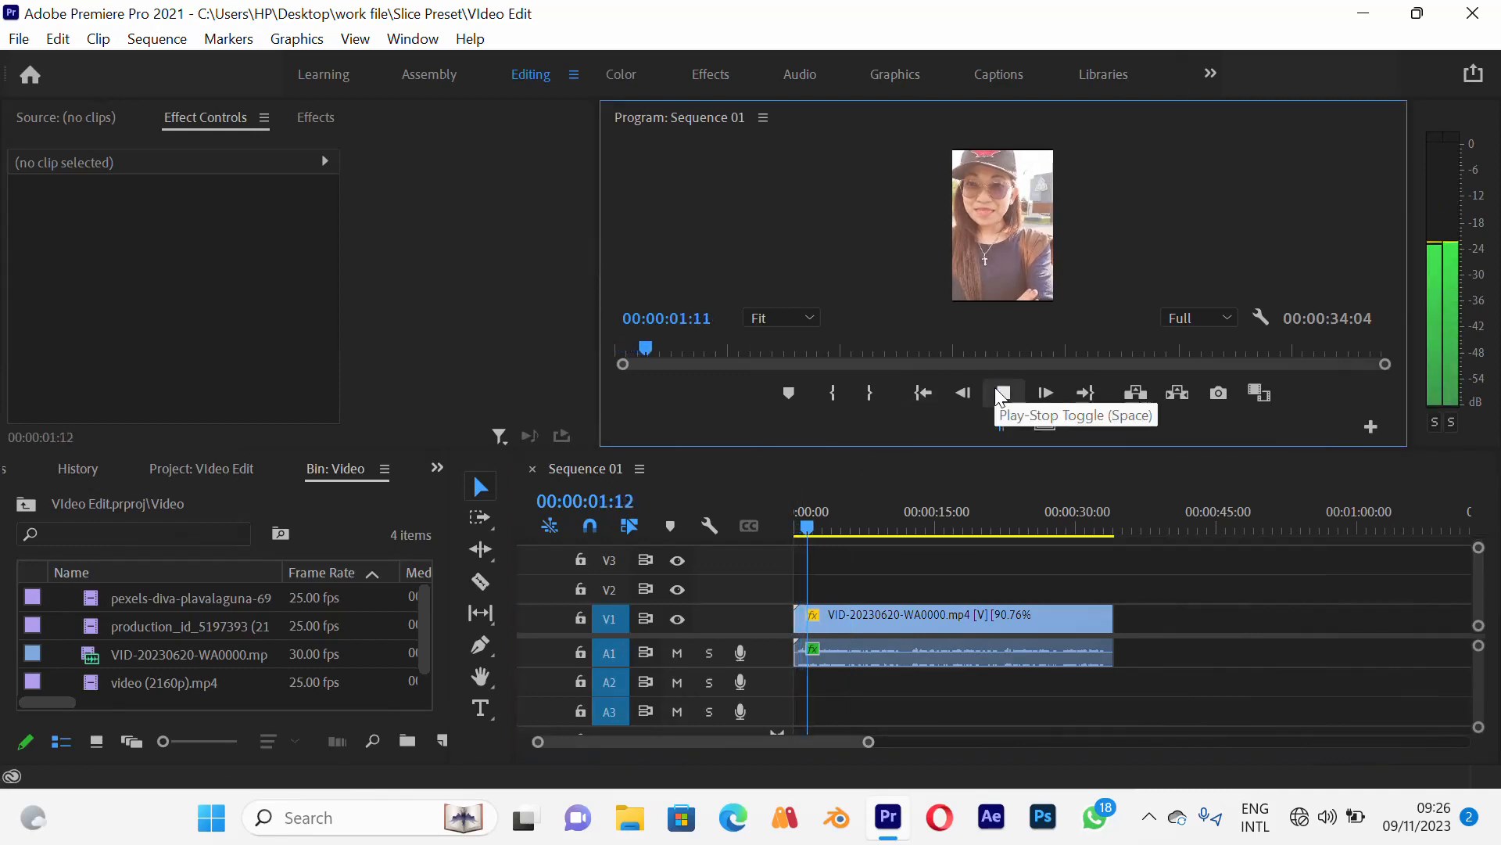
left_click(1003, 393)
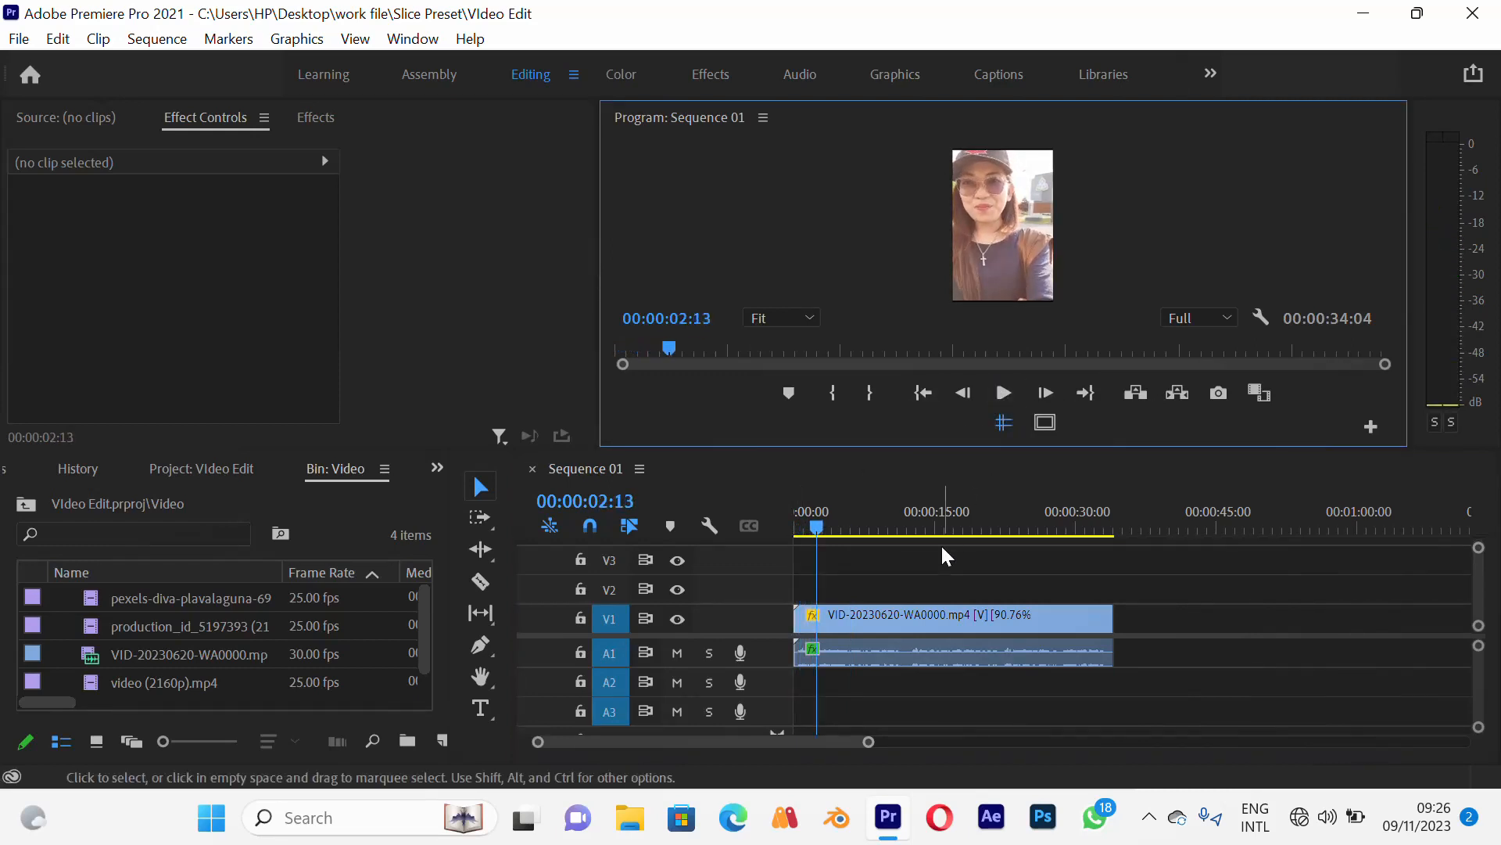
Split the VID-20230620-WA0000 clip at about 2.7 seconds with the Razor tool
key("equal")
key("equal")
left_click(936, 578)
key("equal")
key("equal")
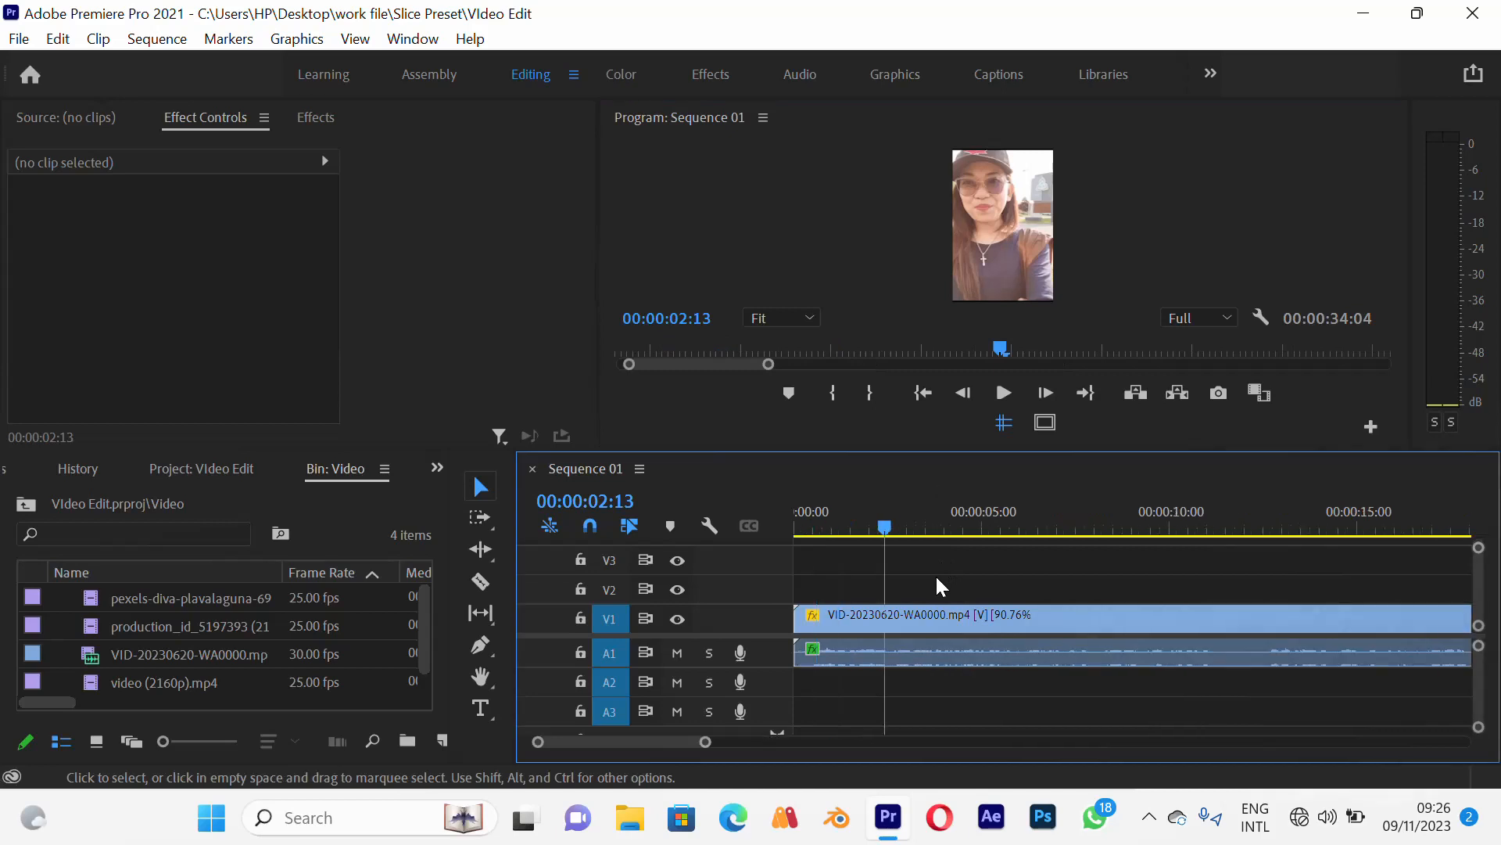
key("c")
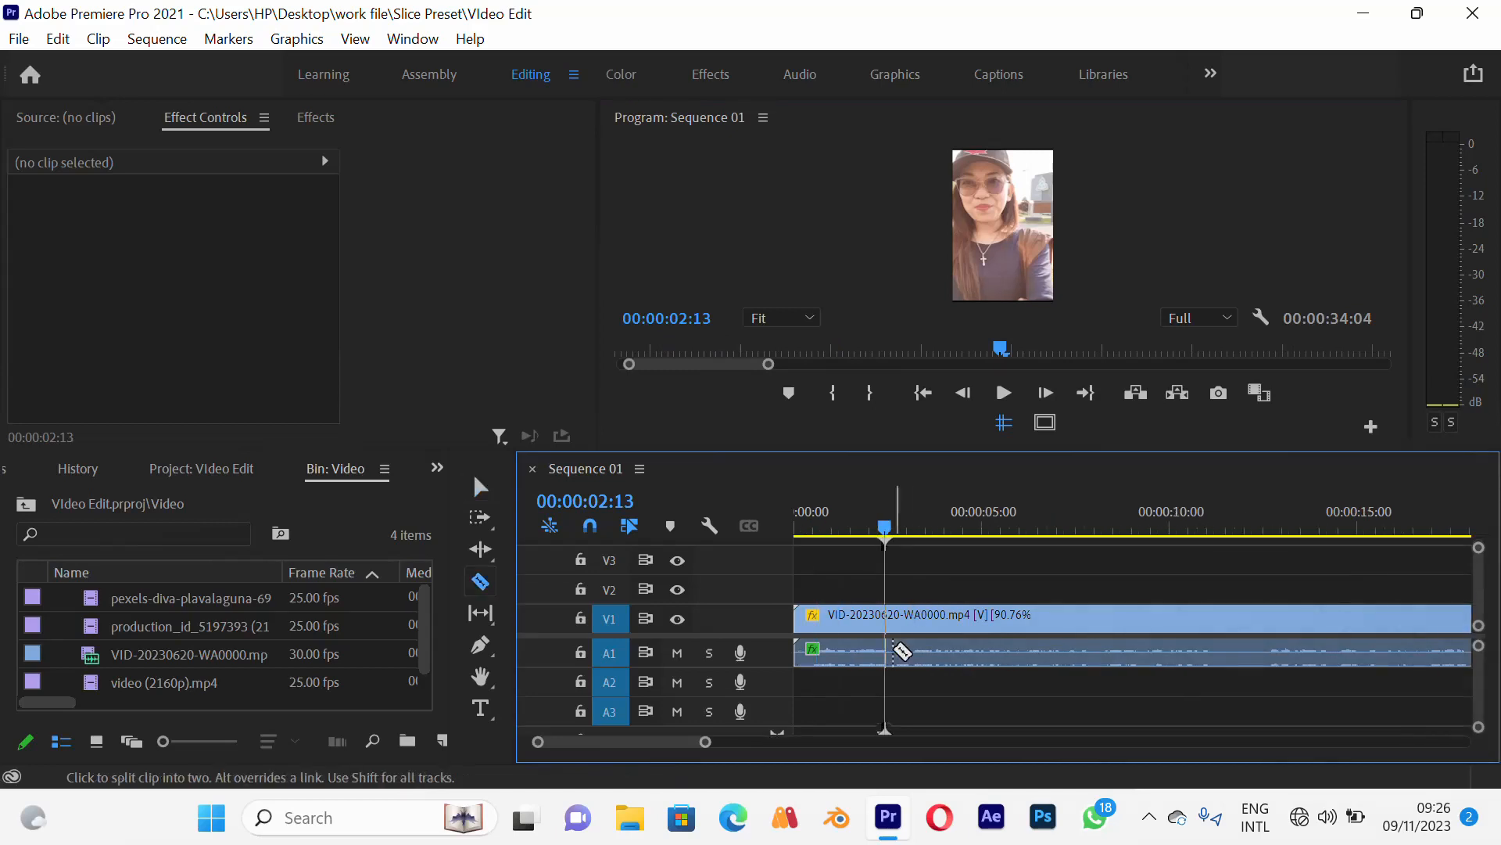
left_click(481, 581)
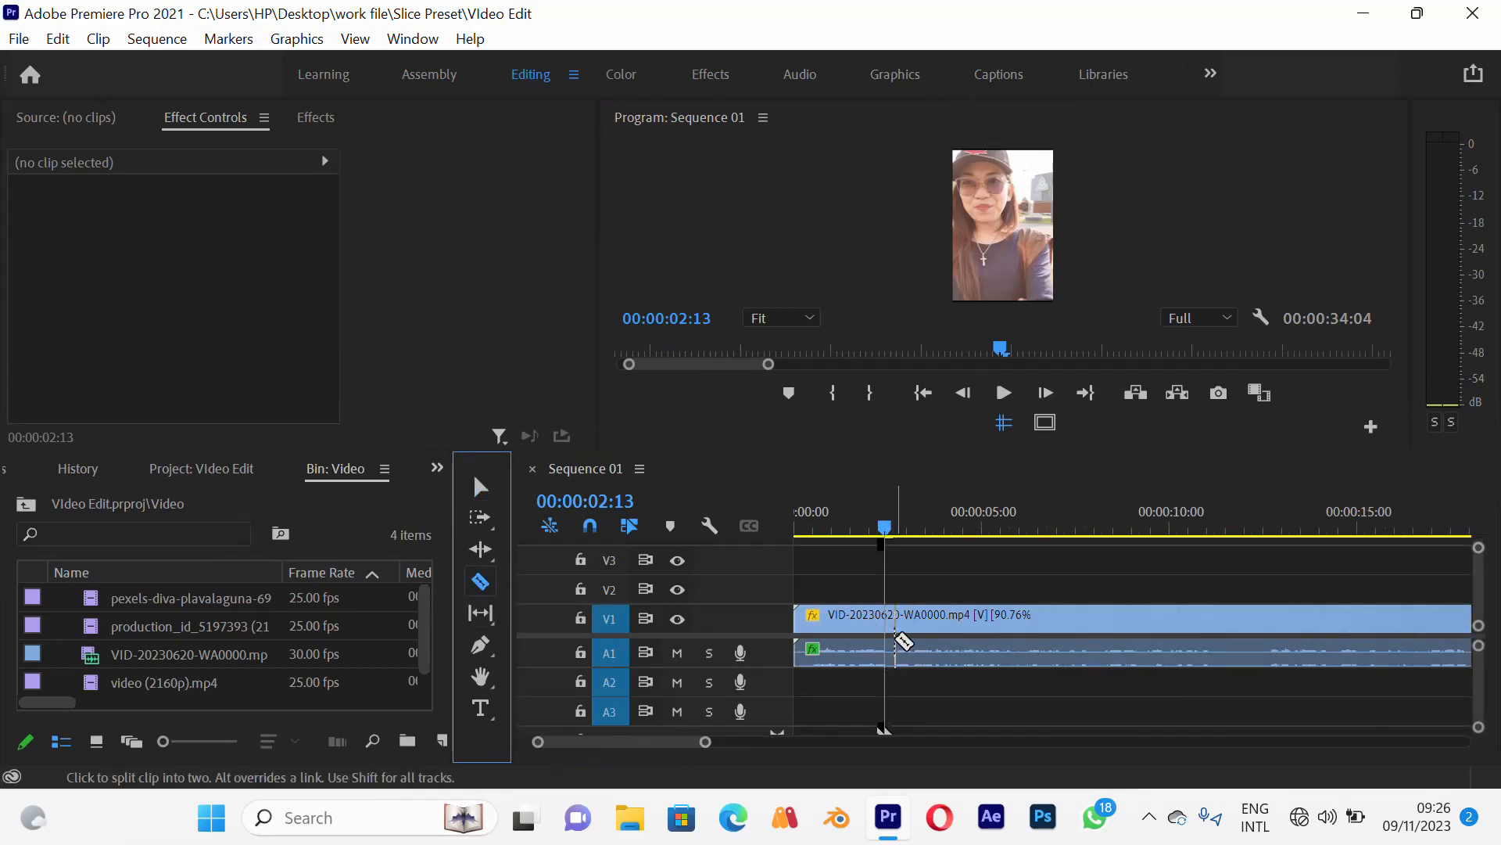
left_click(897, 642)
key("v")
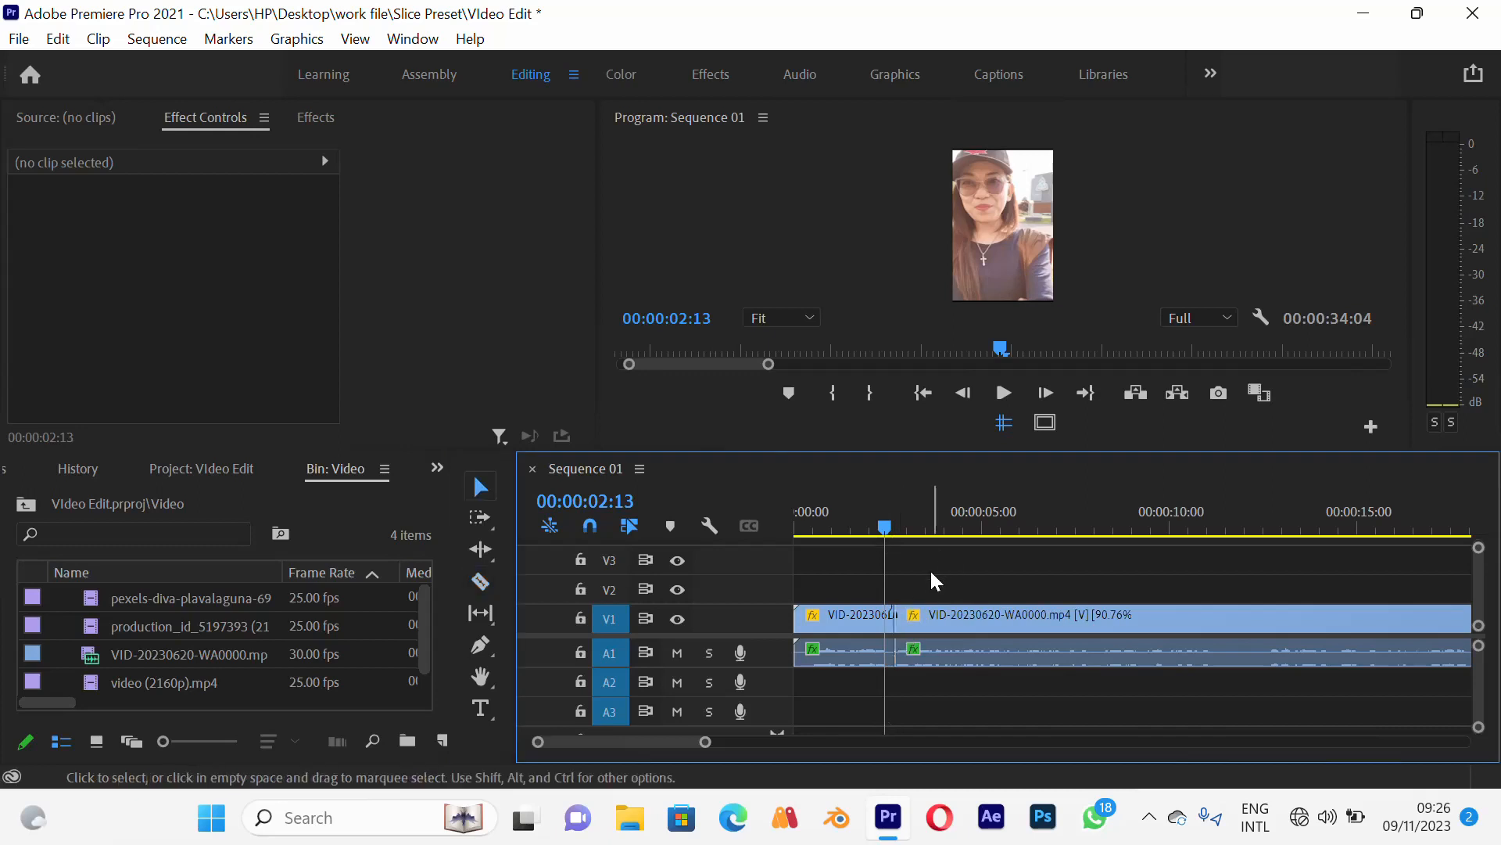
Play on through the second segment and split the VID-20230620-WA0000 clip again at 00:00:06:01
left_click(877, 620)
left_click(841, 593)
key("space")
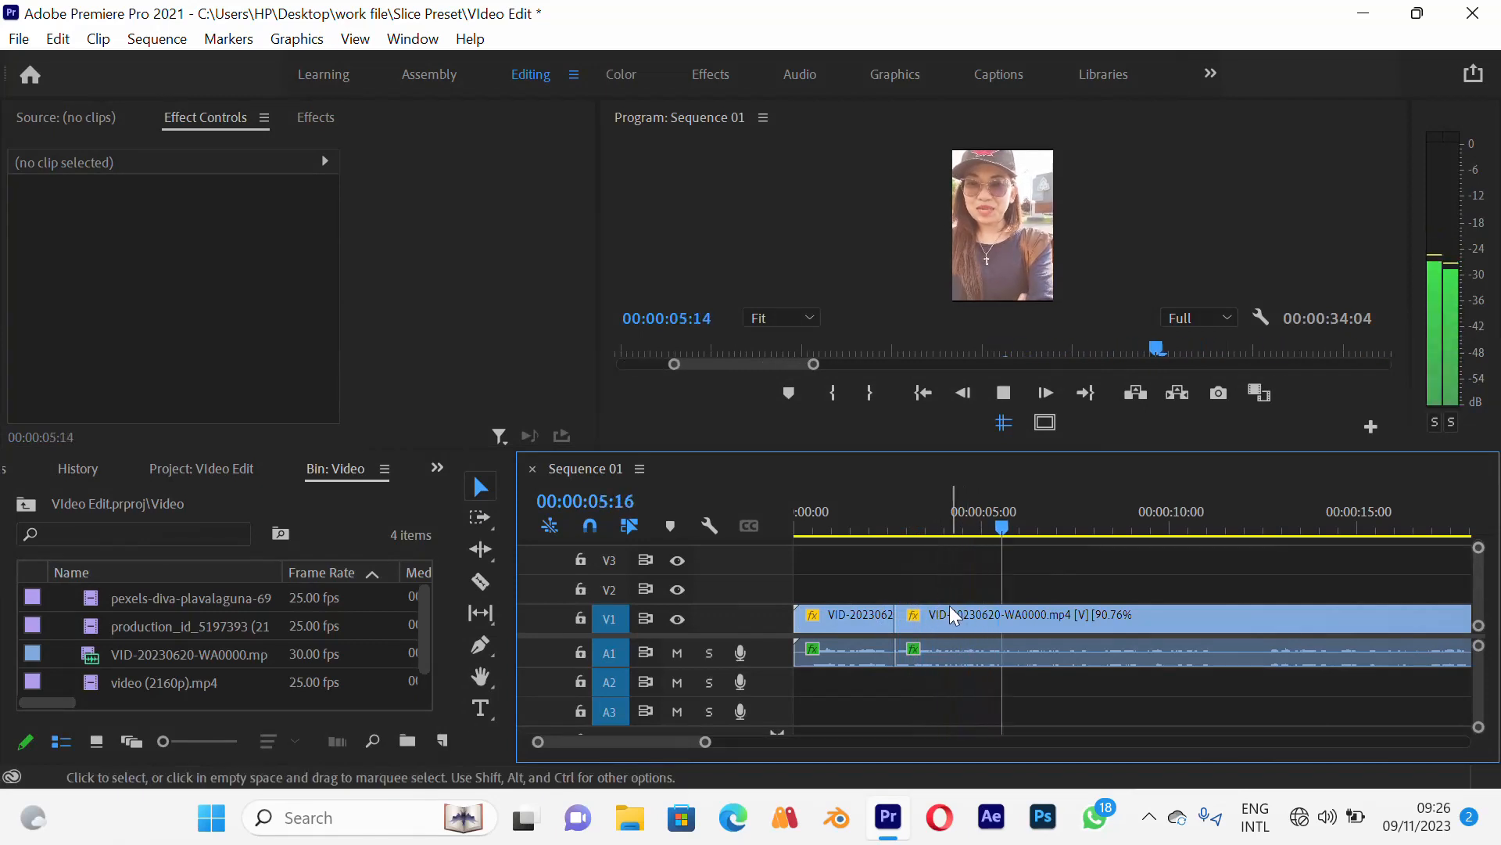
key("space")
key("c")
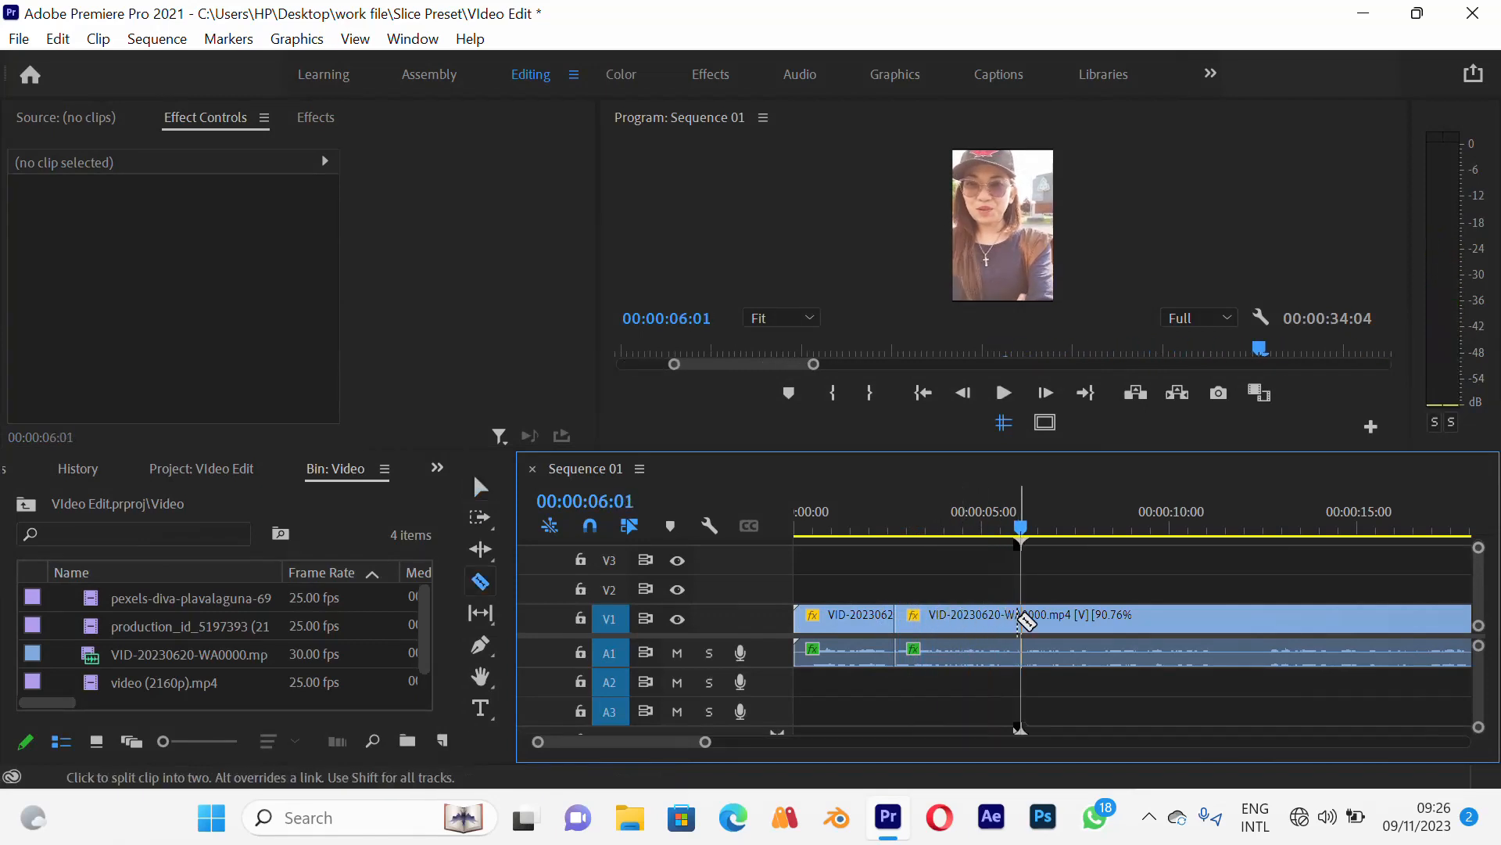
left_click(1022, 618)
Play and replay the third segment of the VID-20230620-WA0000 clip to find where the unwanted part ends
key("space")
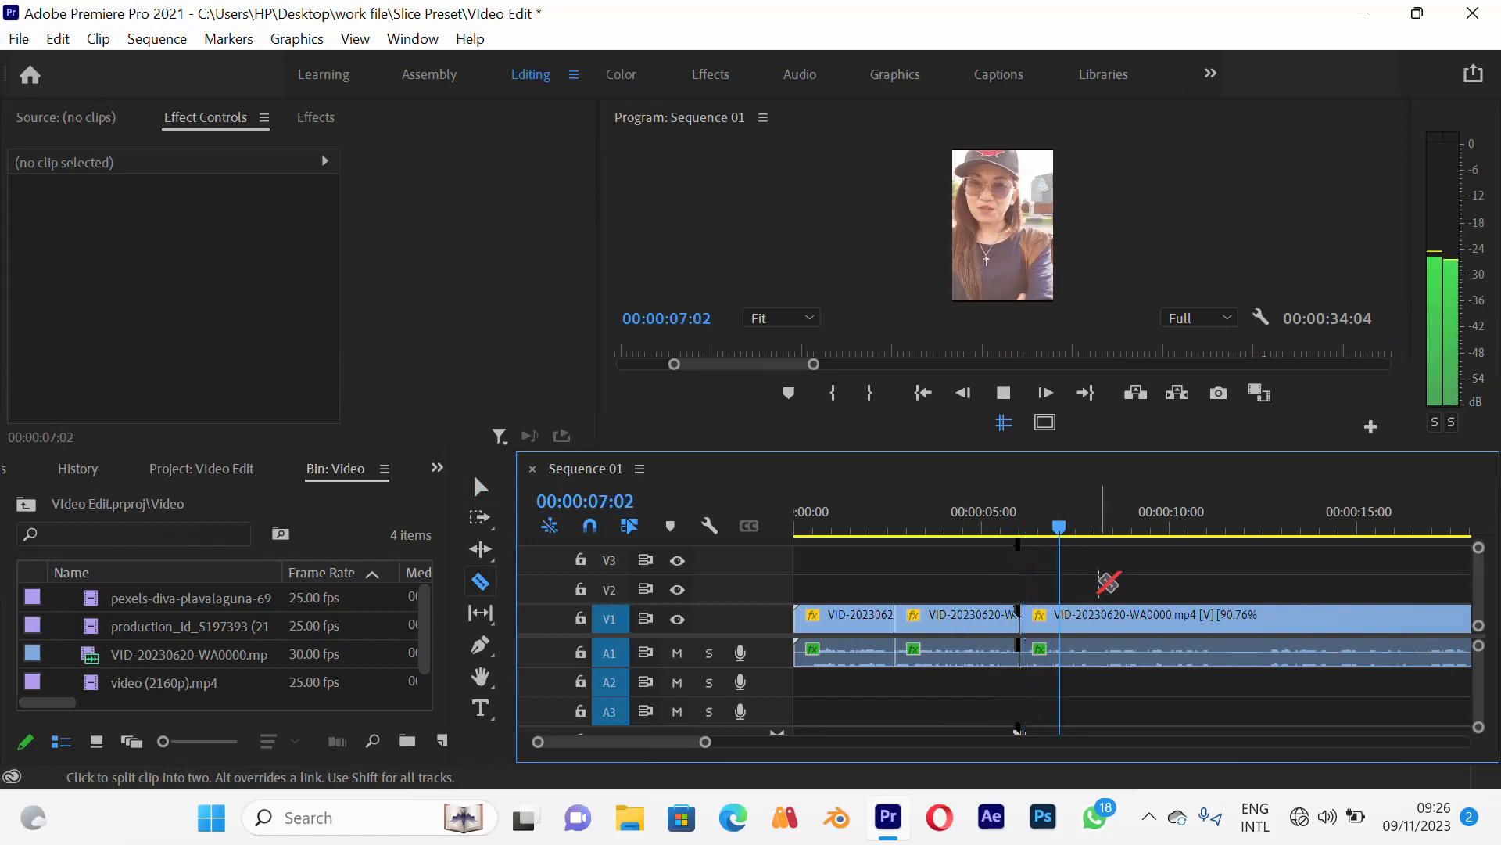
key("space")
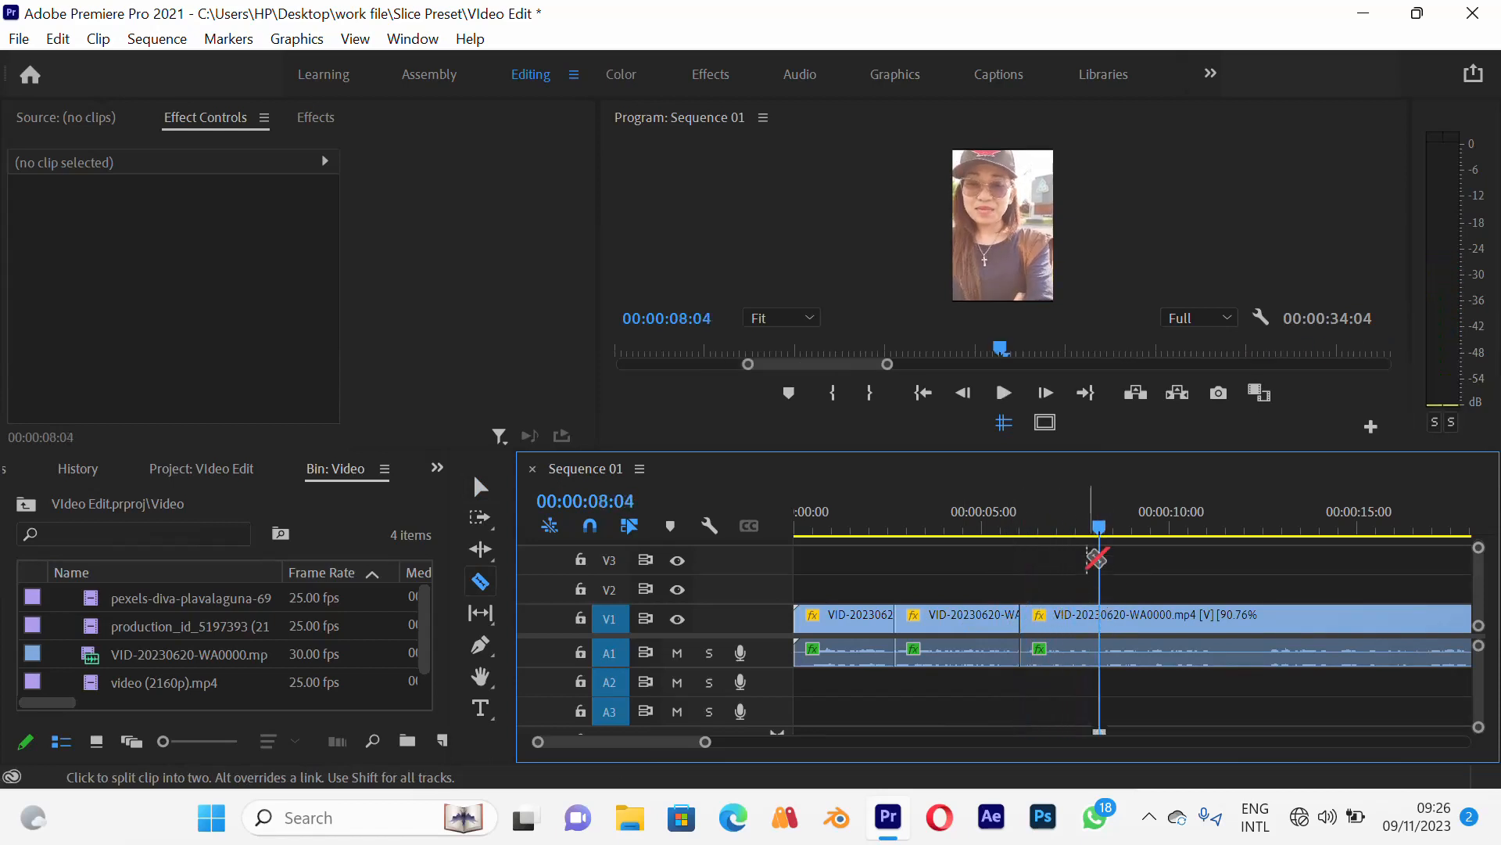
left_click(1064, 524)
key("space")
key("space")
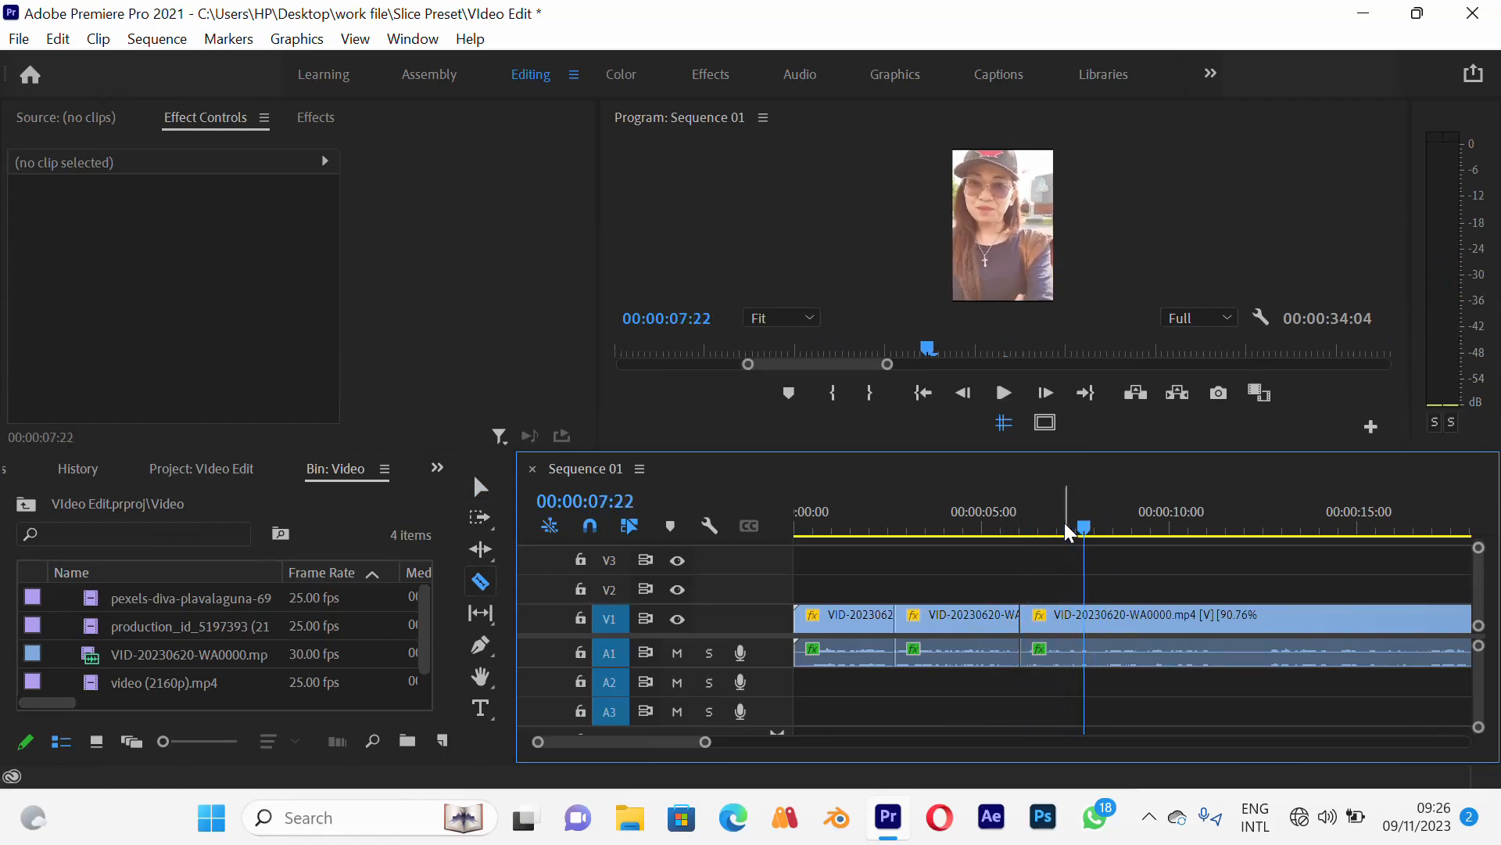
left_click(1065, 528)
left_click(1026, 529)
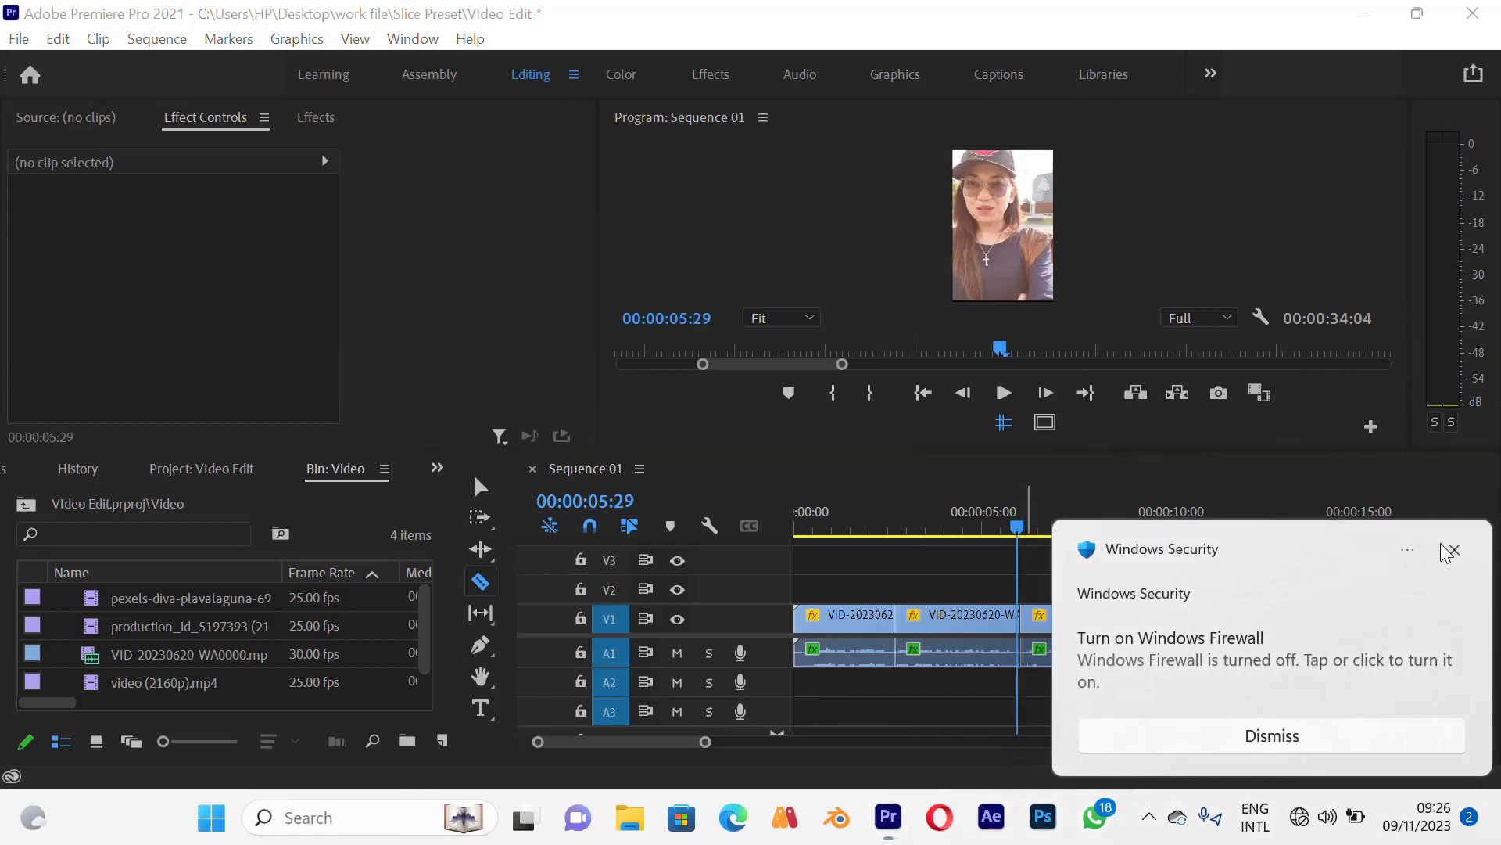
Dismiss the Windows Security notification and split the VID-20230620-WA0000 clip at 00:00:07:06 with the Razor tool
left_click(1449, 551)
key("space")
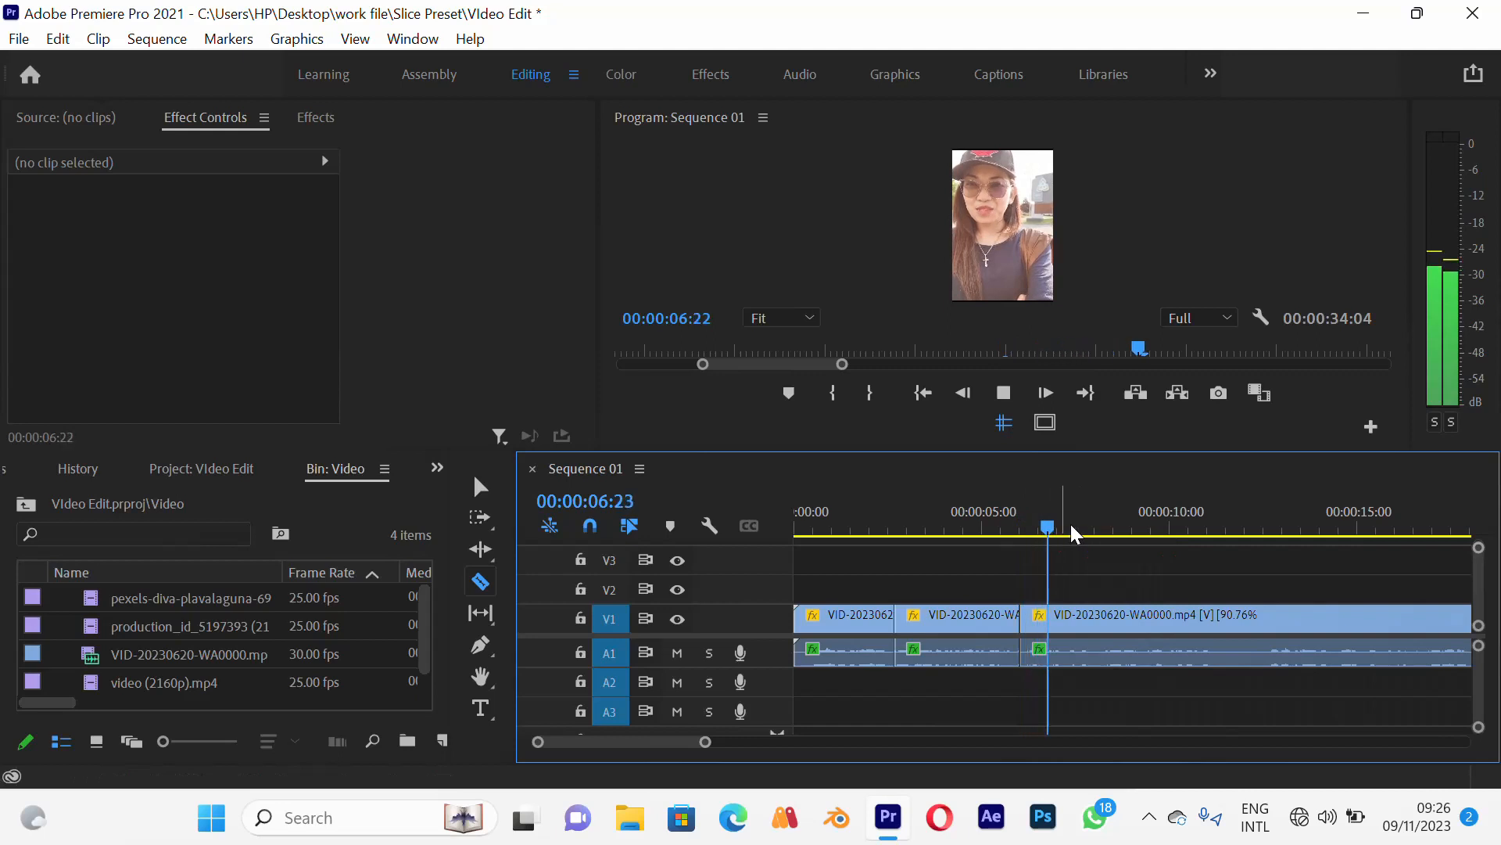
key("space")
left_click_drag(1075, 532, 1065, 533)
key("equal")
key("equal")
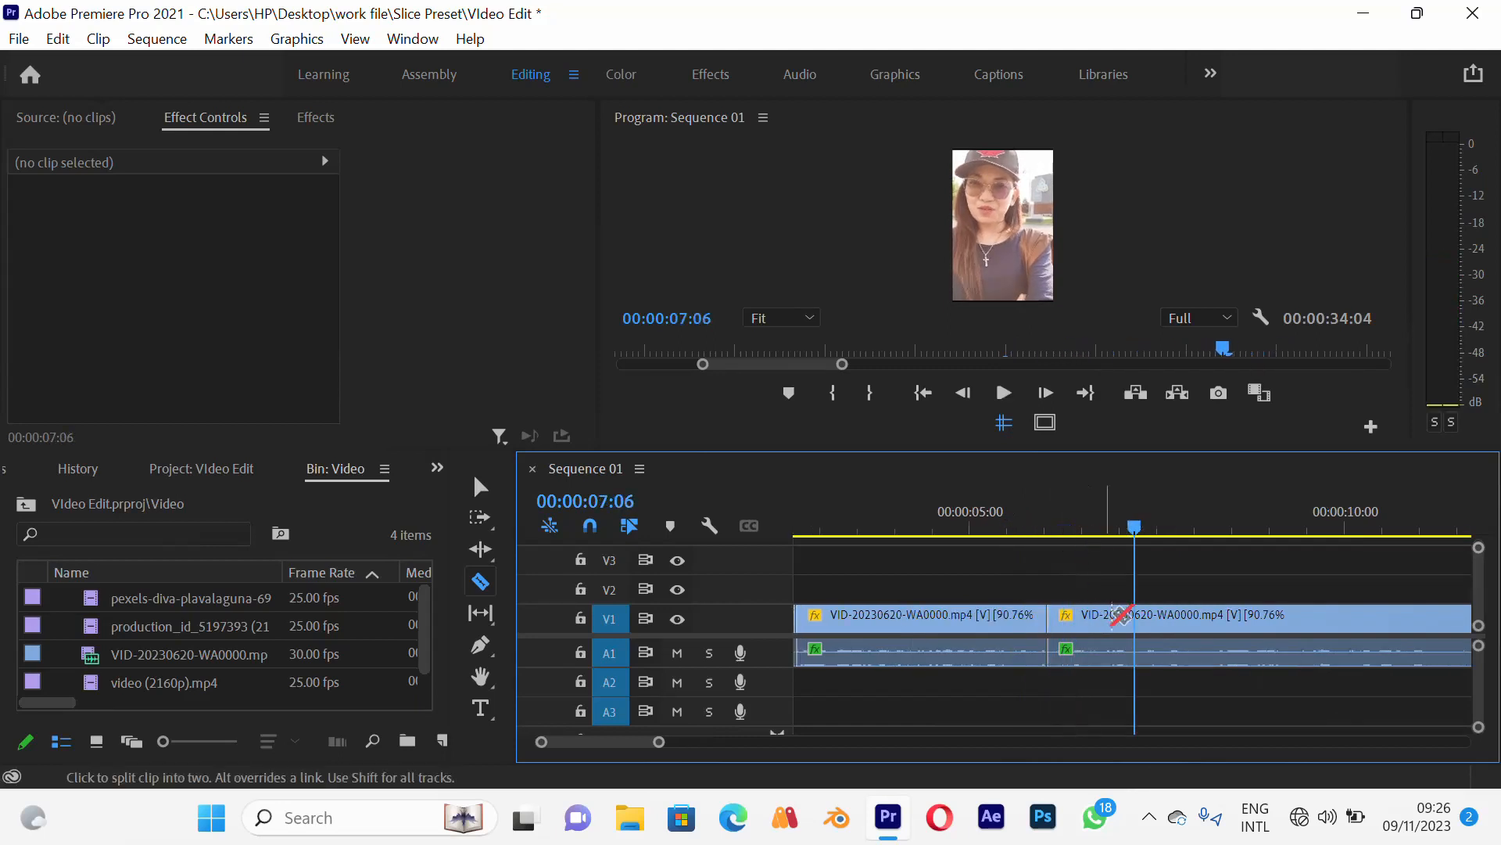
left_click(1138, 641)
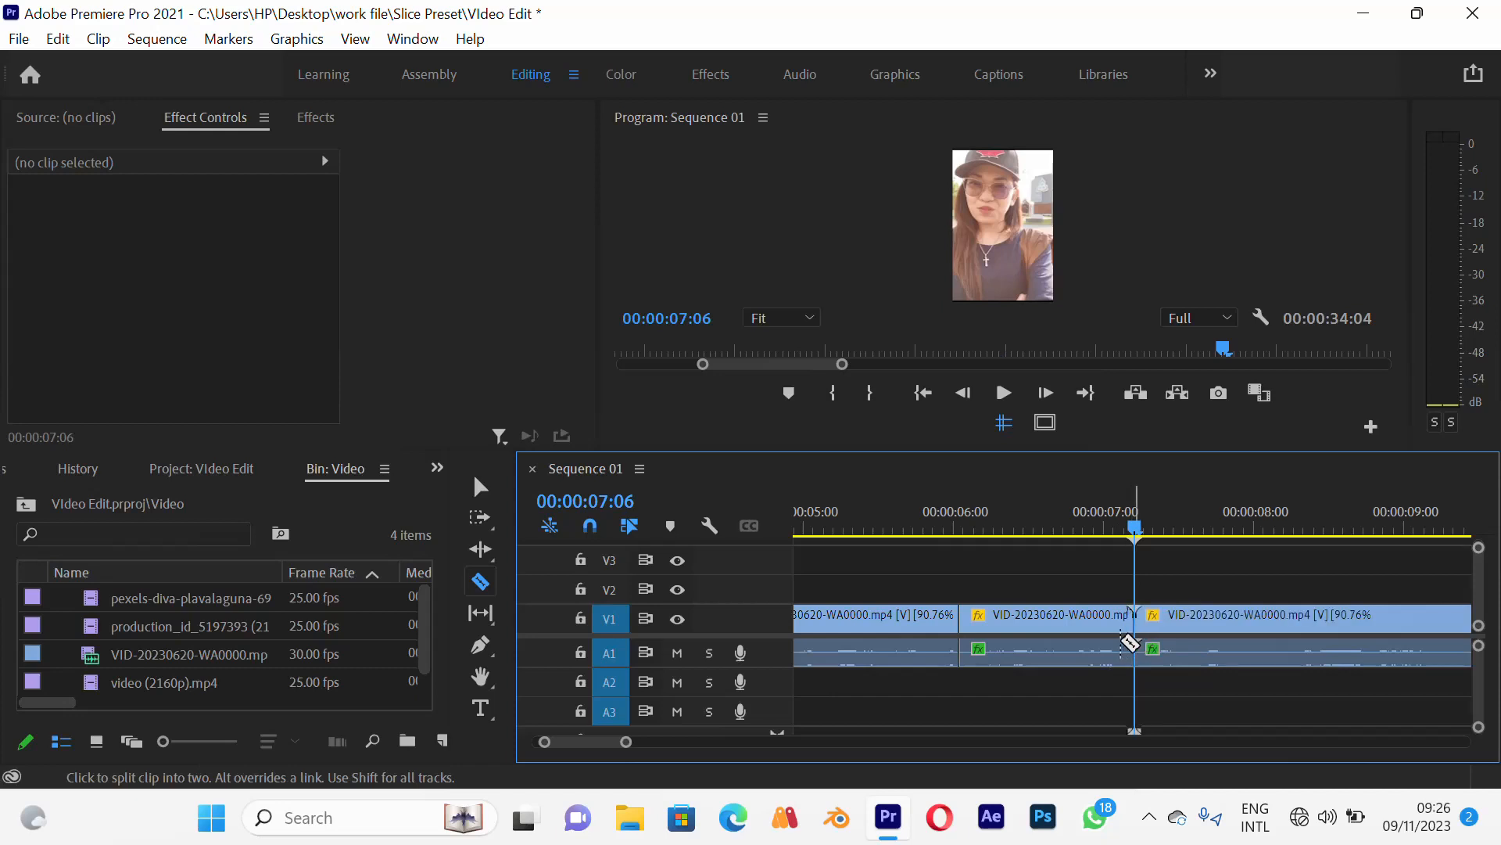
Delete the short segment between 00:00:06:01 and 00:00:07:06 and ripple delete the gap it leaves
key("v")
left_click(1092, 623)
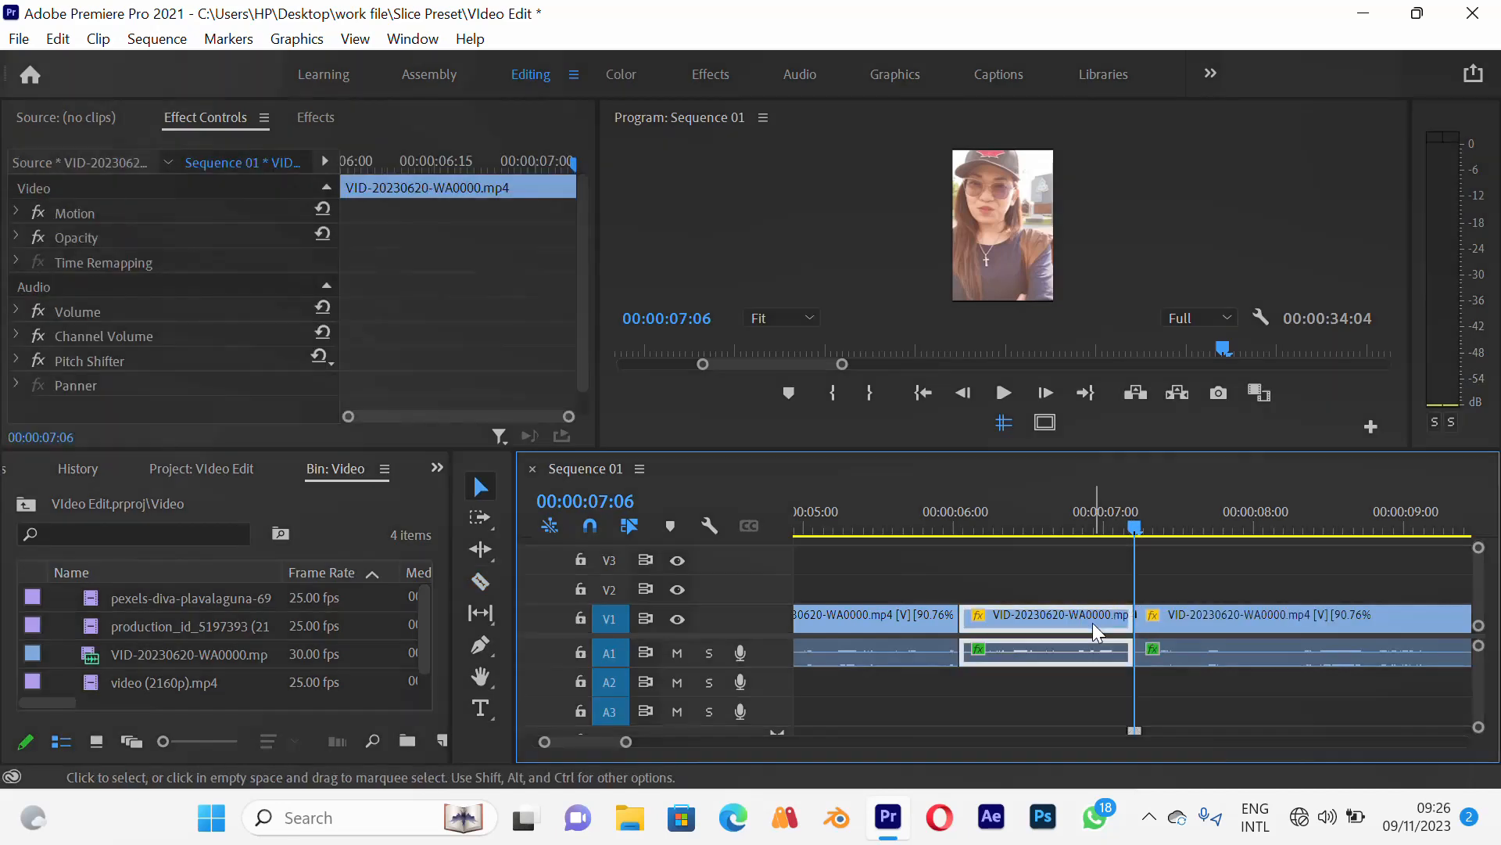
key("Delete")
right_click(1097, 623)
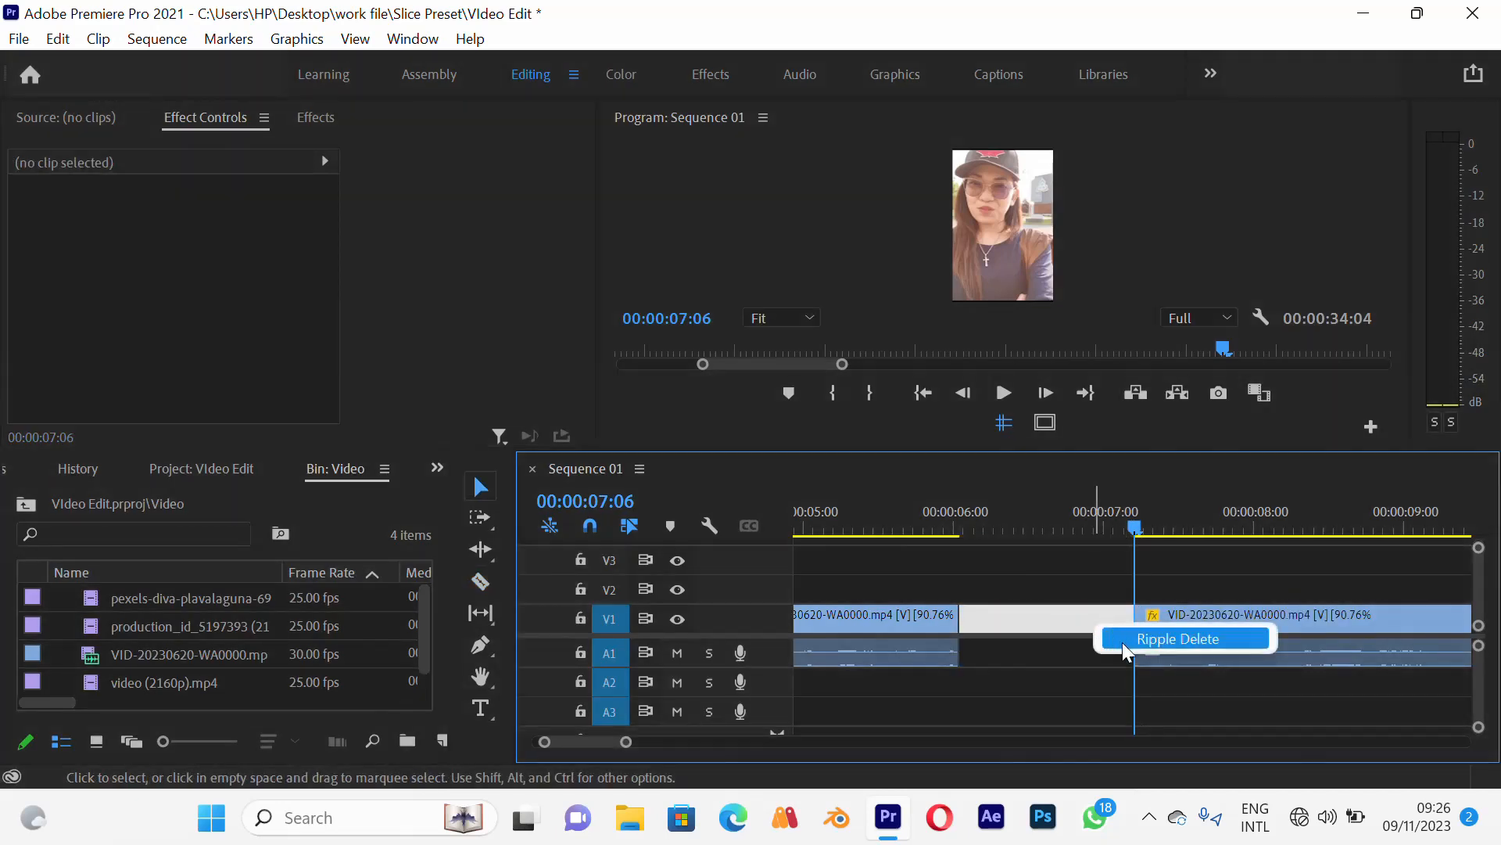
left_click(1126, 639)
Play Sequence 01 from the start to check the joined cut at 00:00:06:01
key("minus")
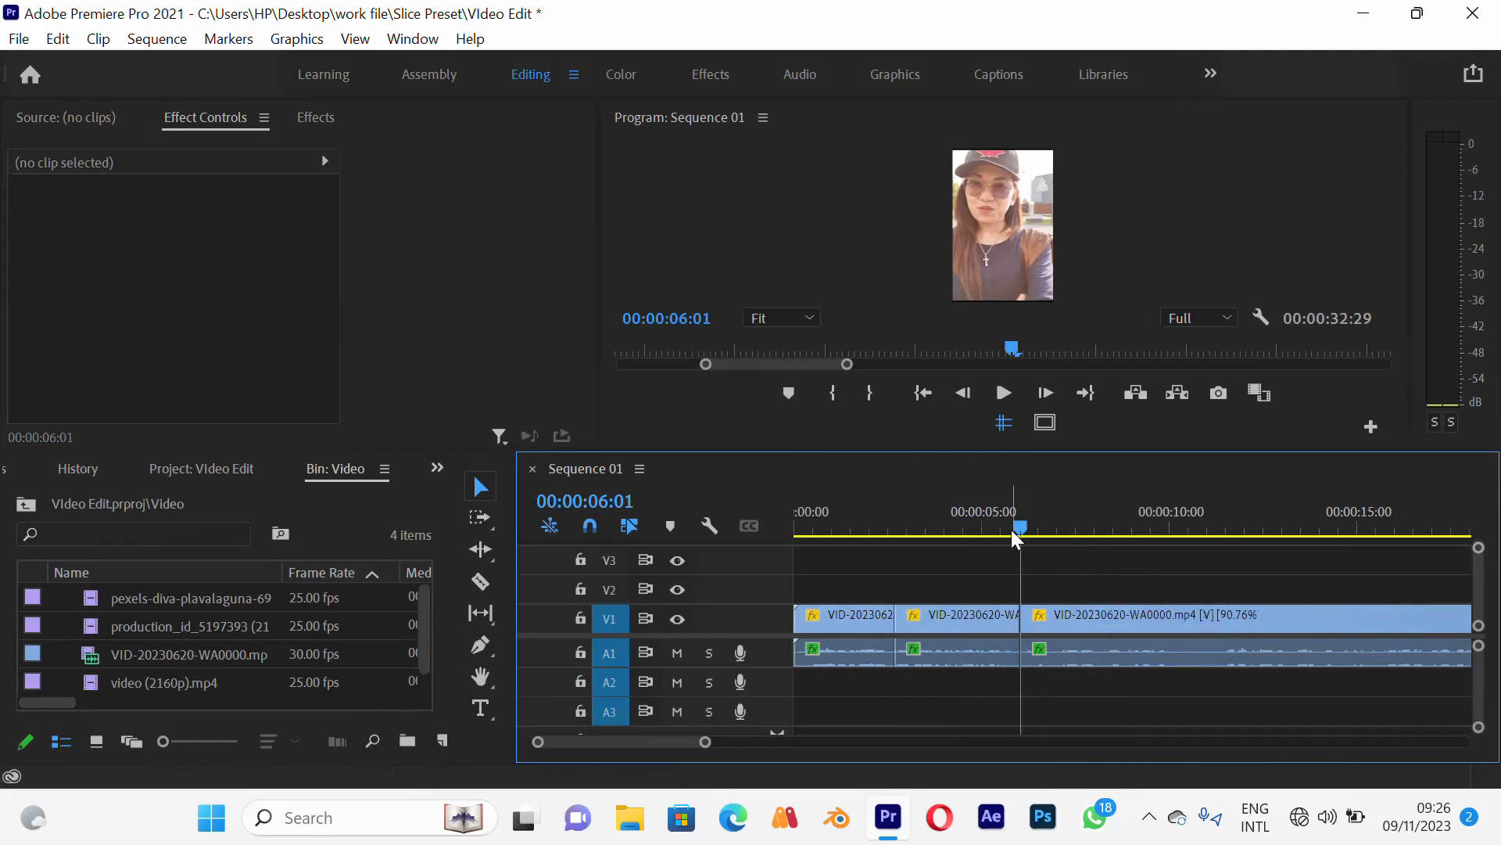
left_click_drag(1011, 528, 727, 568)
key("space")
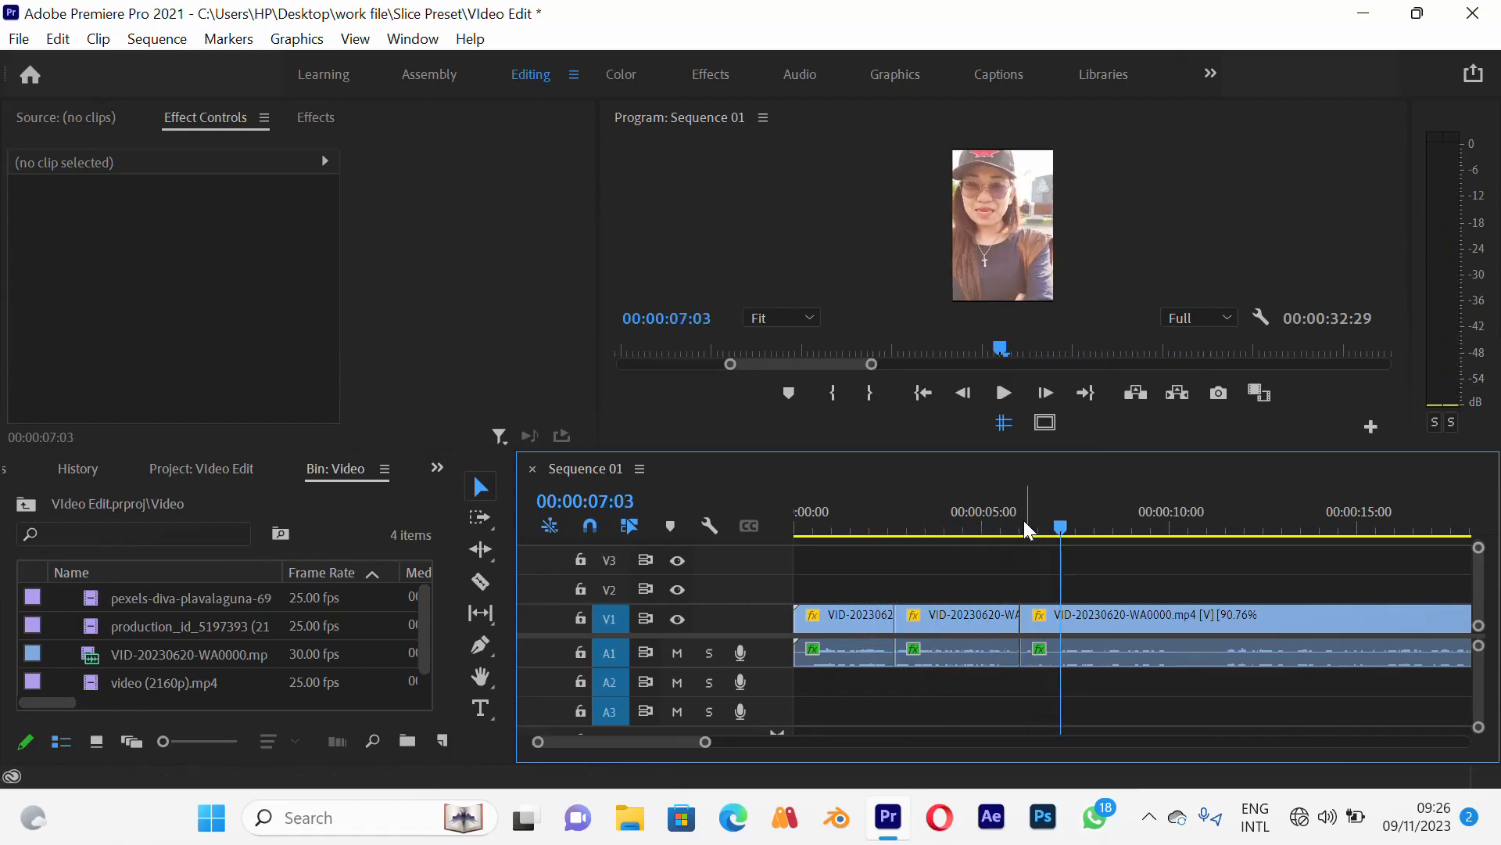
Trim the end of the second segment back to 00:00:05:26 and ripple delete the resulting gap
left_click(1002, 525)
key("equal")
key("equal")
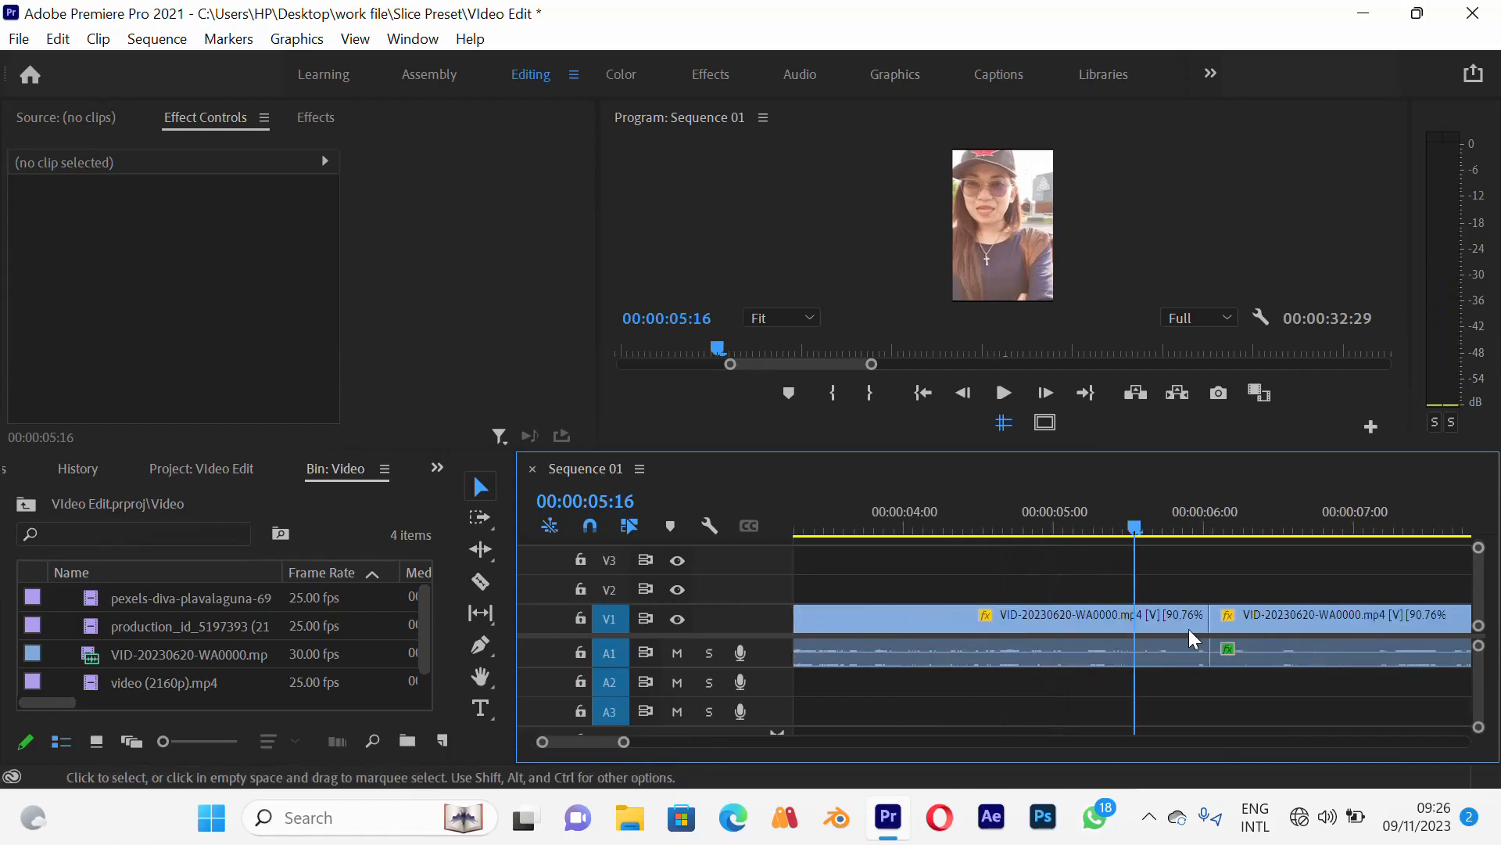
left_click_drag(1202, 632, 1181, 635)
left_click_drag(1178, 637, 1181, 636)
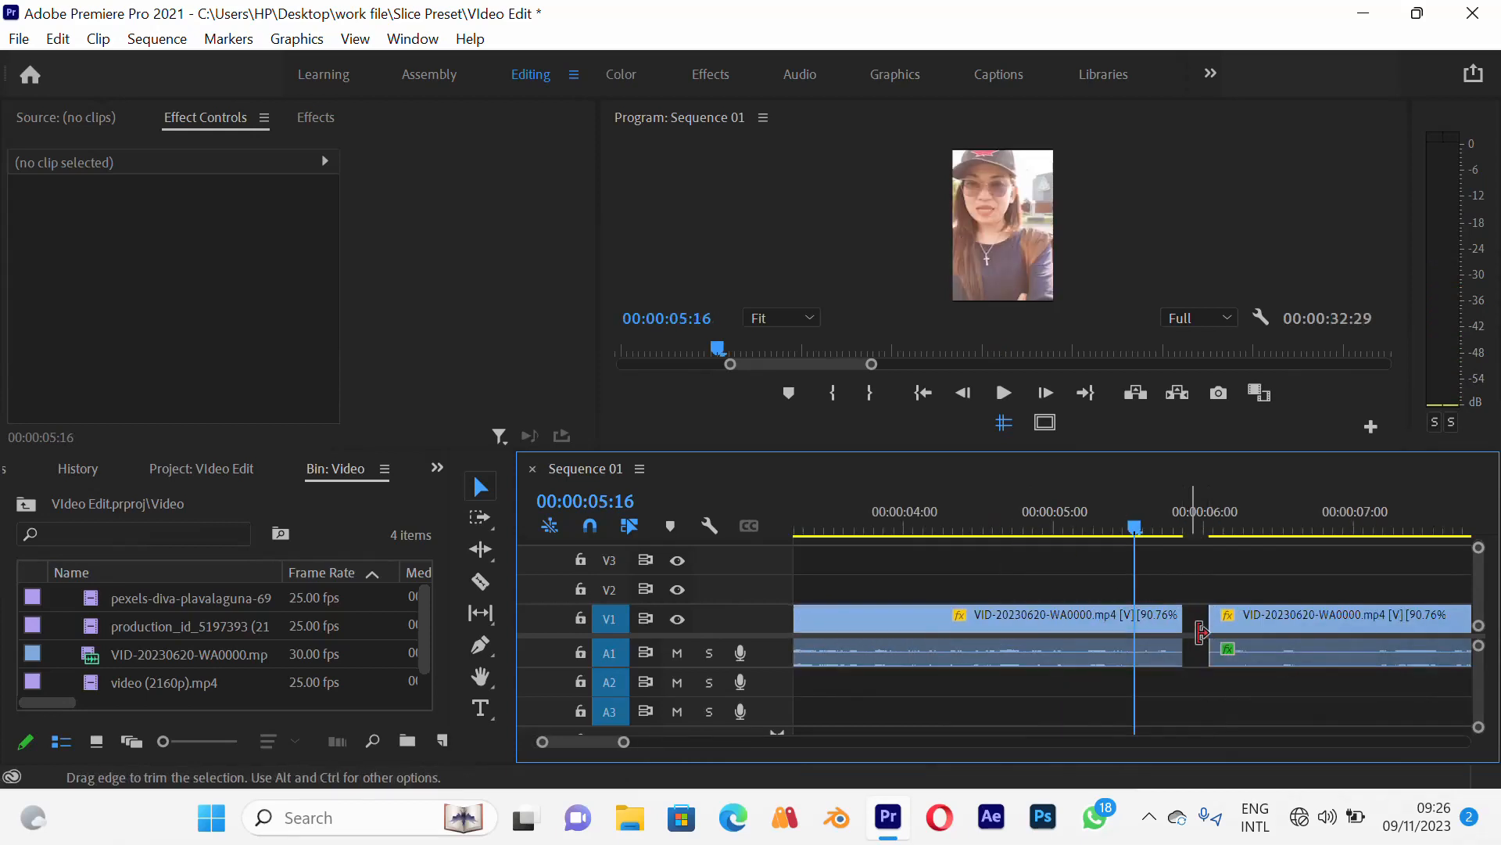
right_click(1194, 616)
left_click(1245, 629)
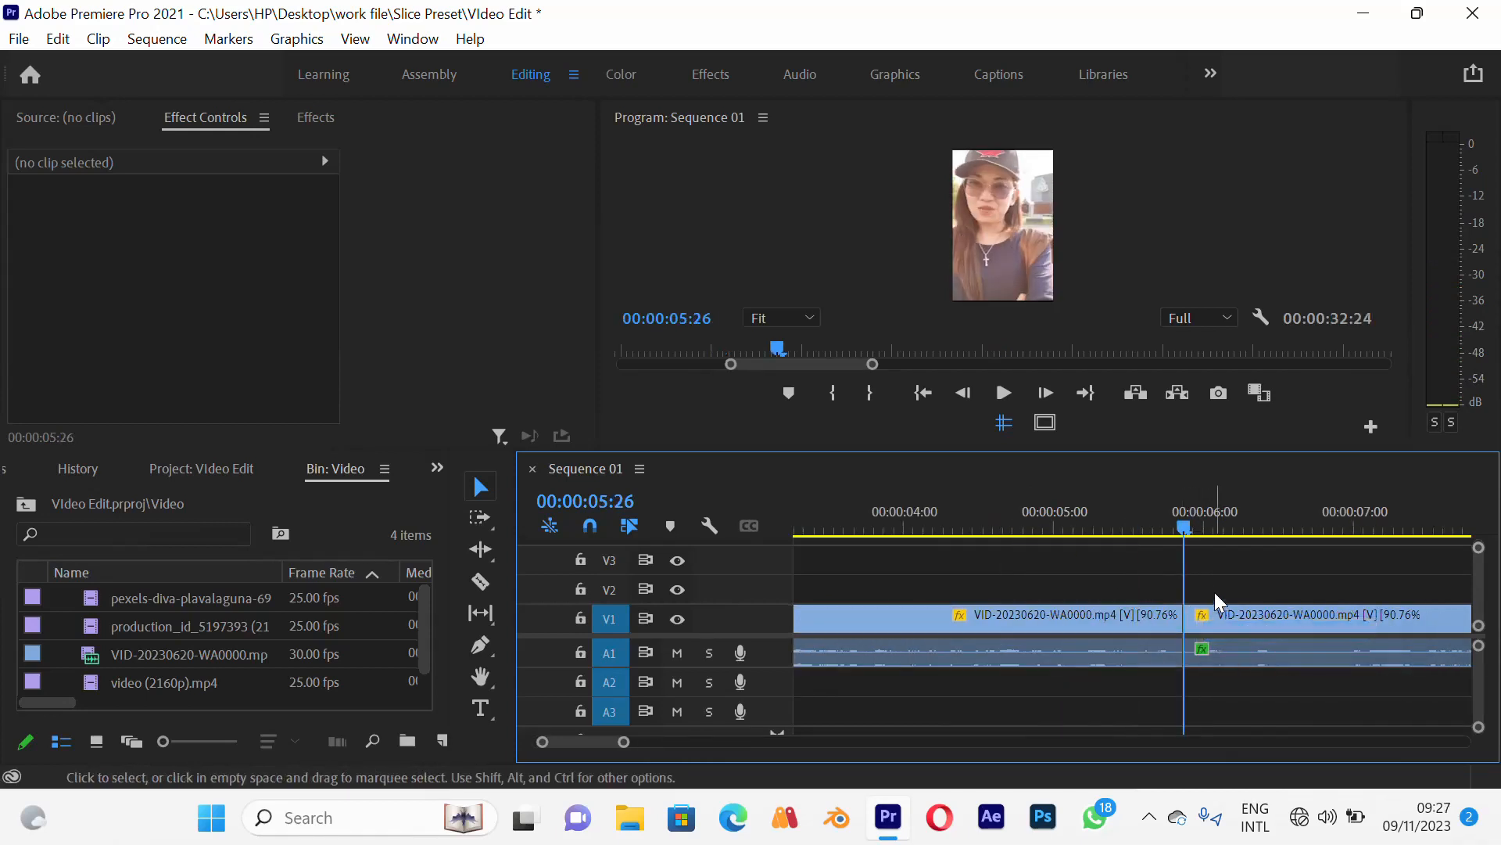
Replay the join between the second and third segments and park the playhead on the cut at 00:00:05:26
scroll(1204, 585, "down", 3)
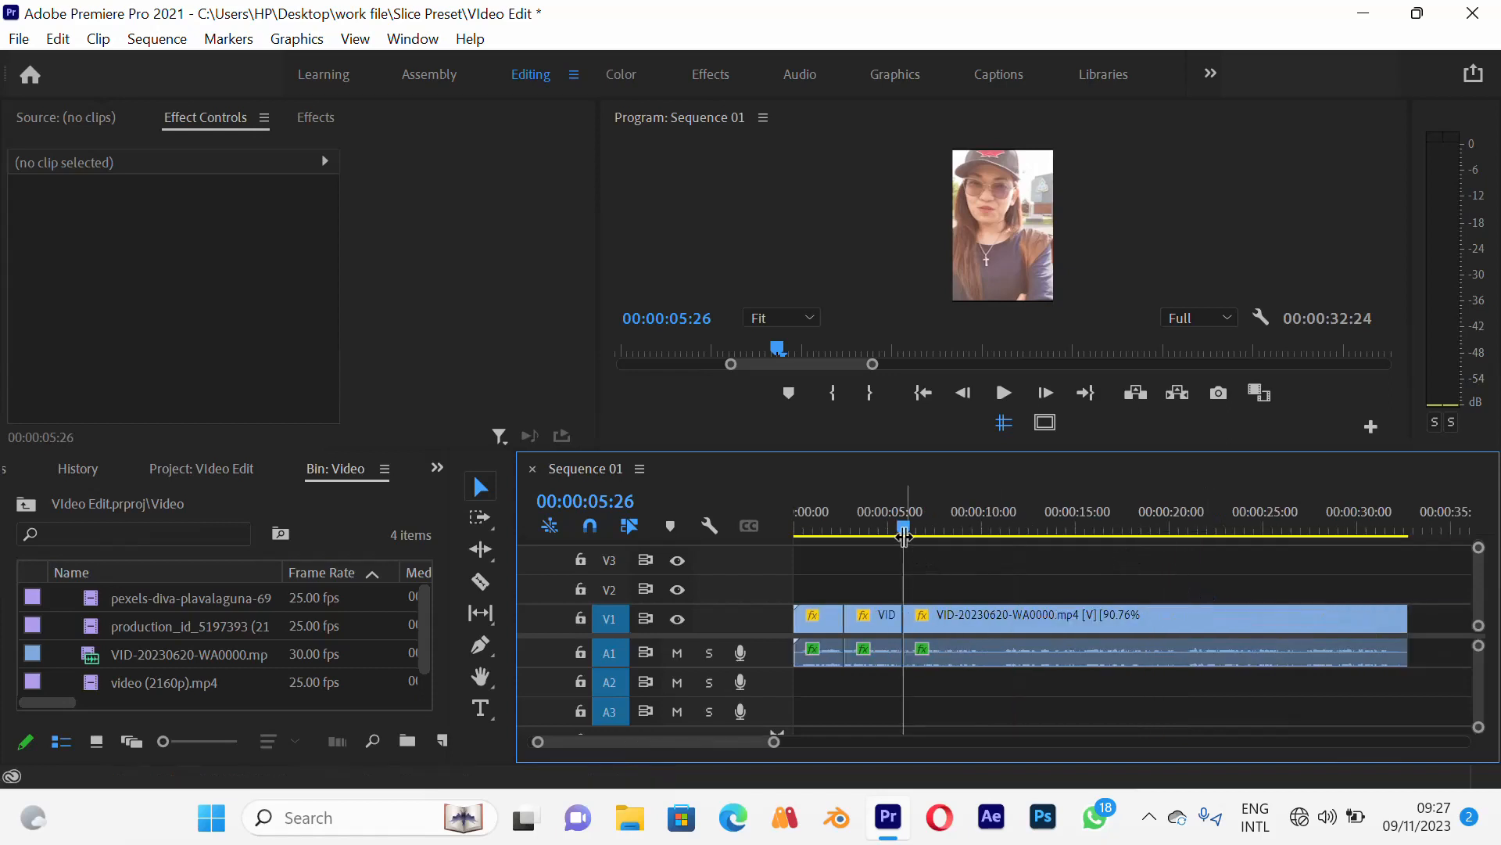
left_click(892, 527)
key("space")
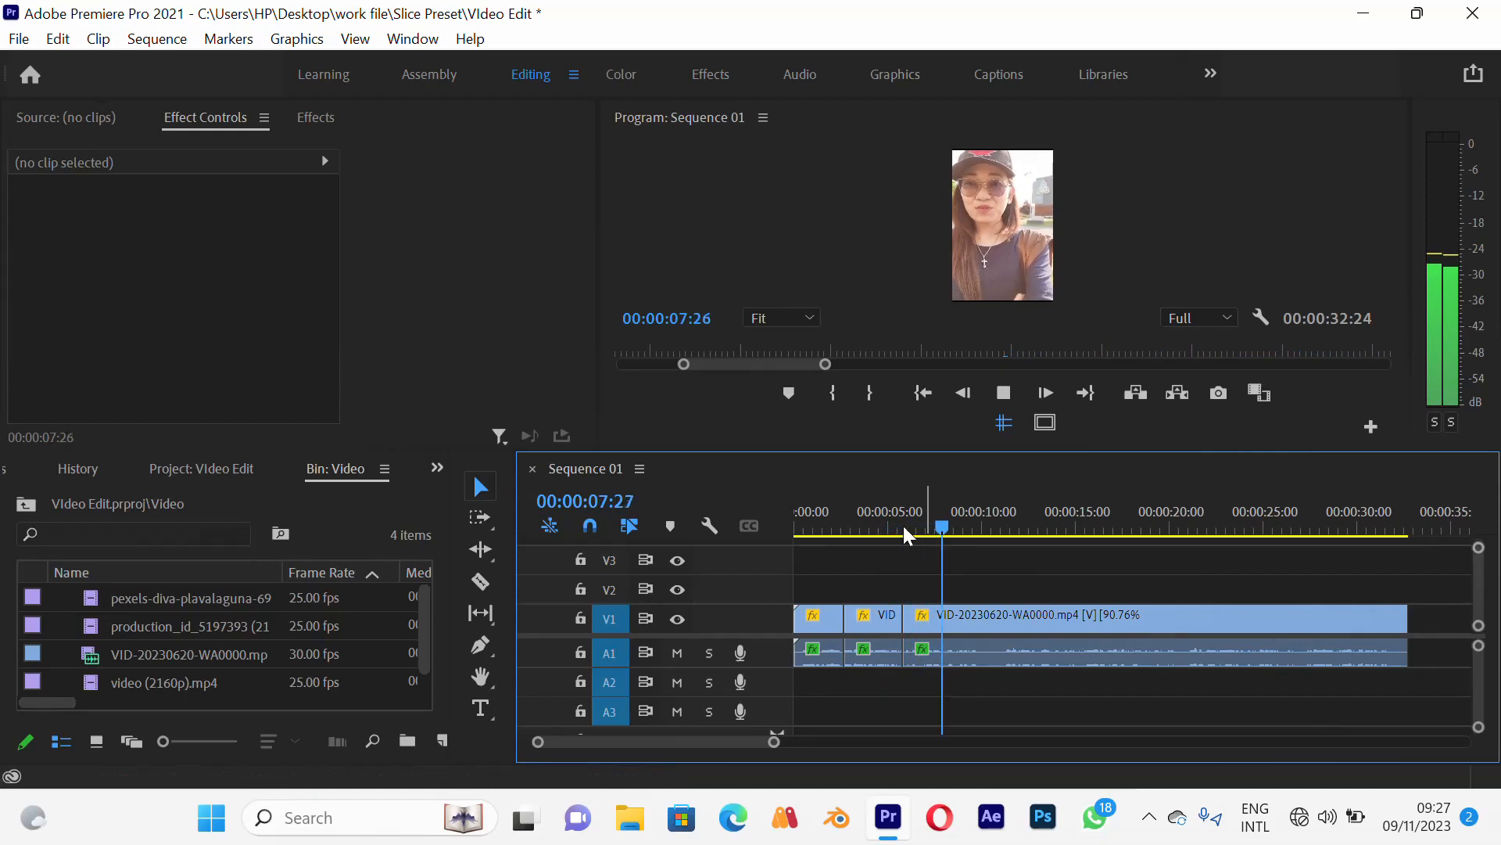
left_click(902, 528)
key("=")
key("=")
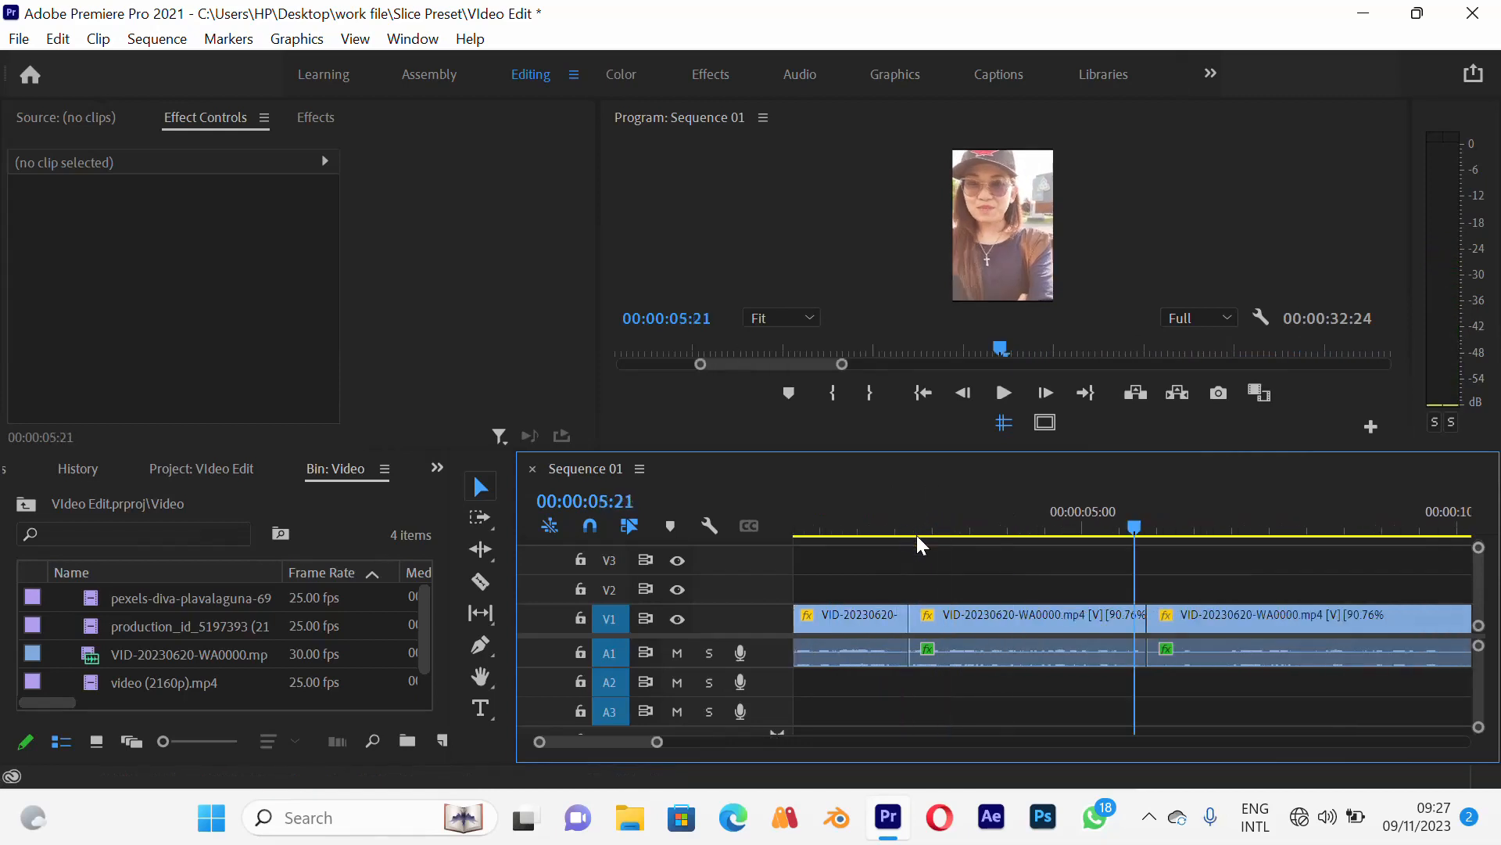
key("space")
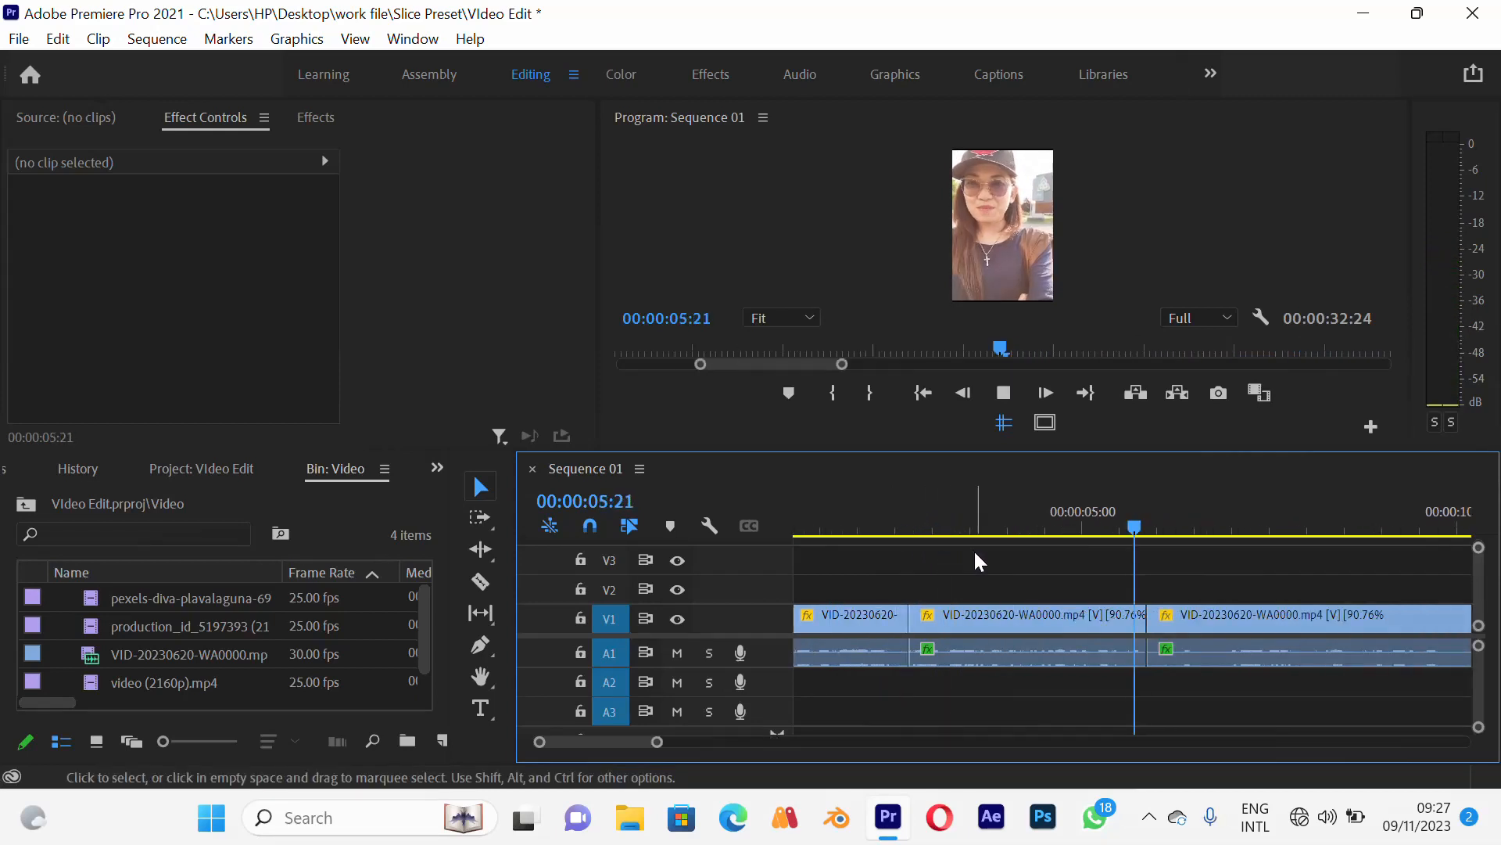
key("space")
left_click_drag(1156, 516, 1150, 521)
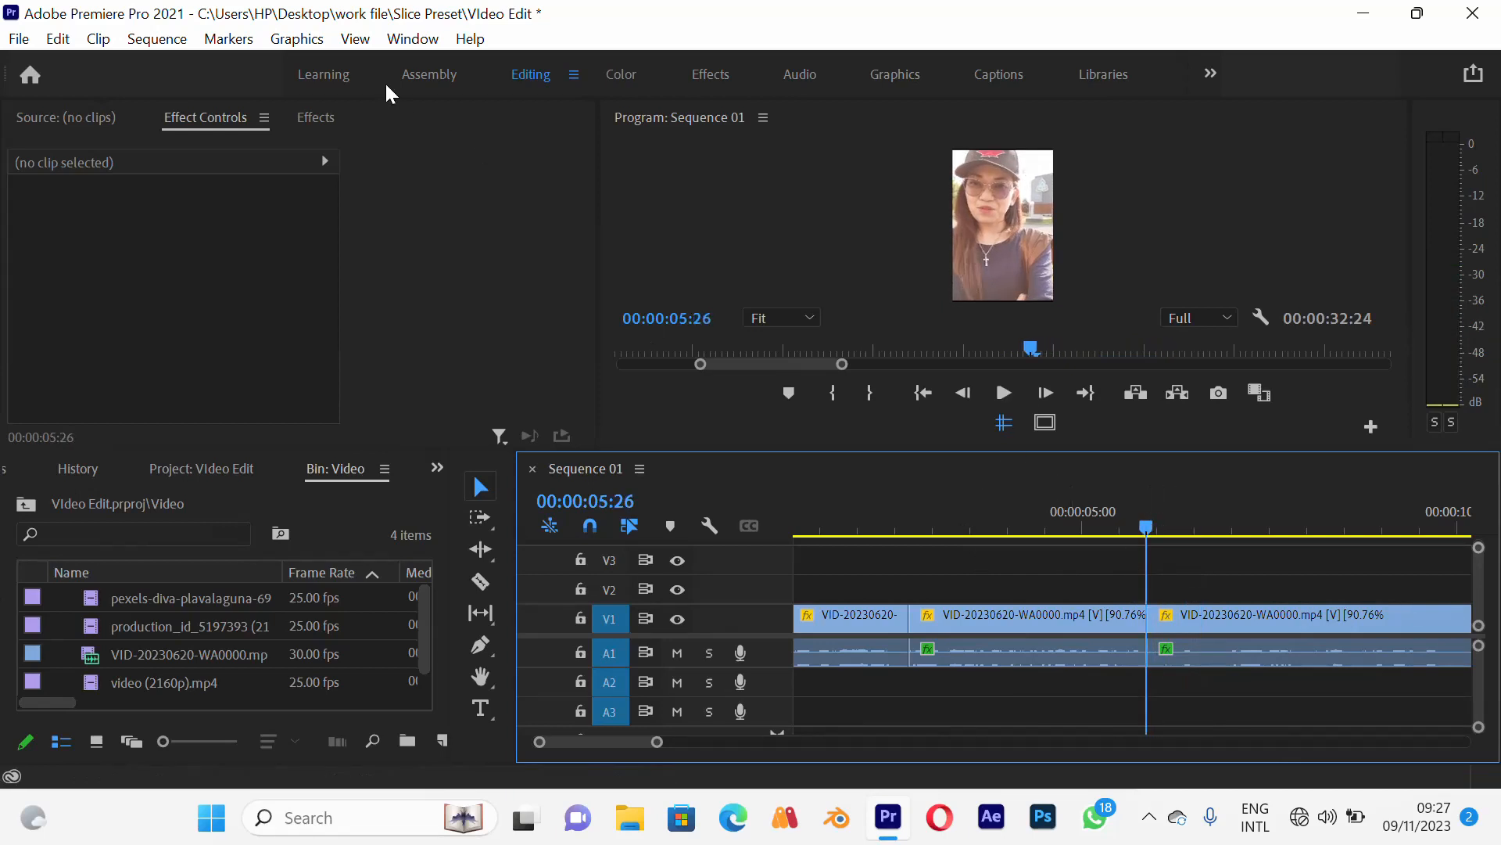
Search the effects for "dissol" and apply a Cross Dissolve to the V1 cut at 00:00:05:26
left_click(316, 118)
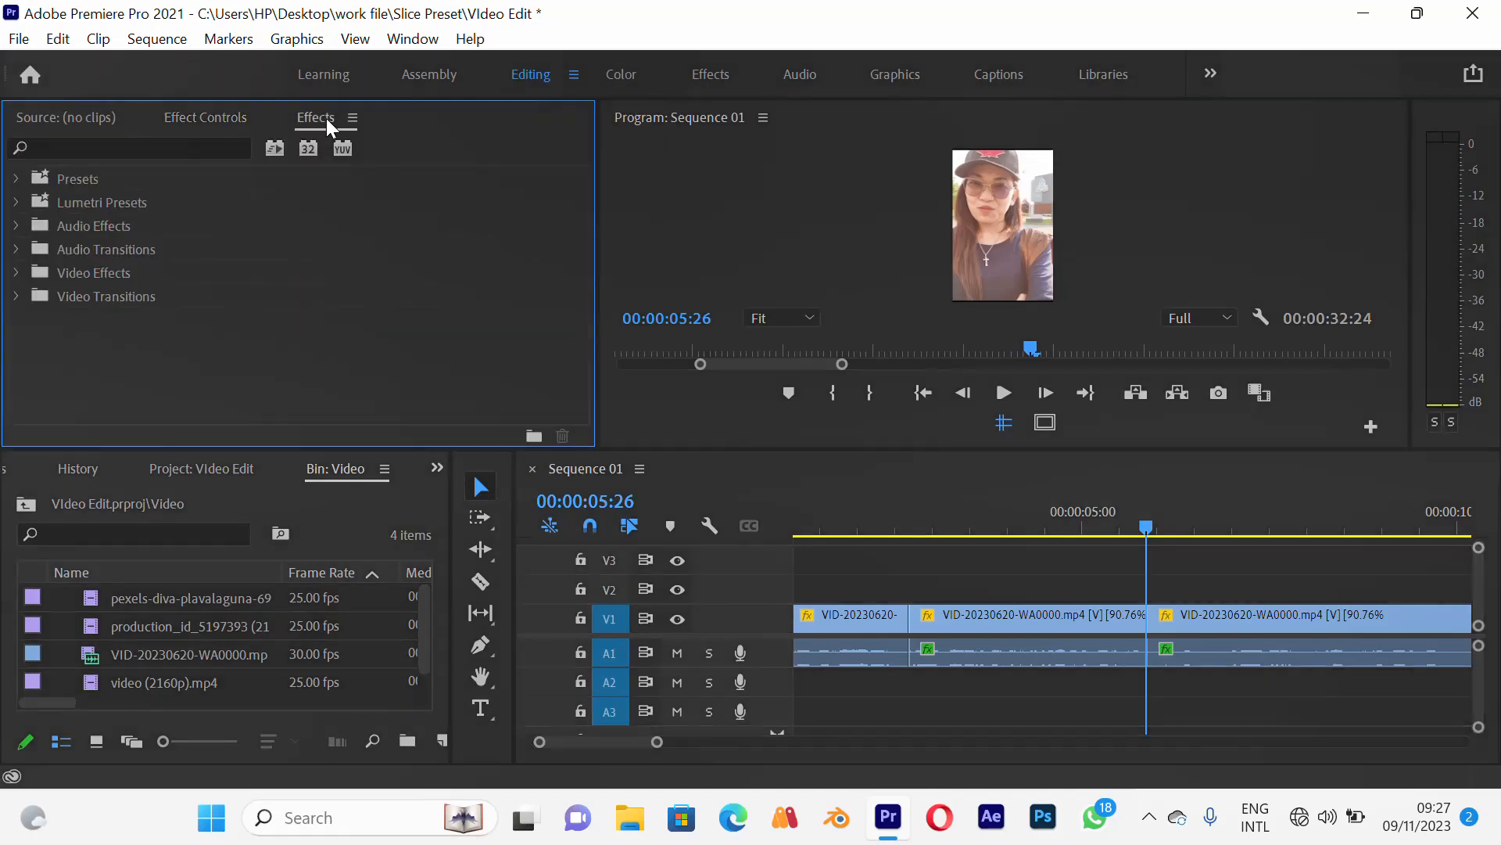
left_click(187, 143)
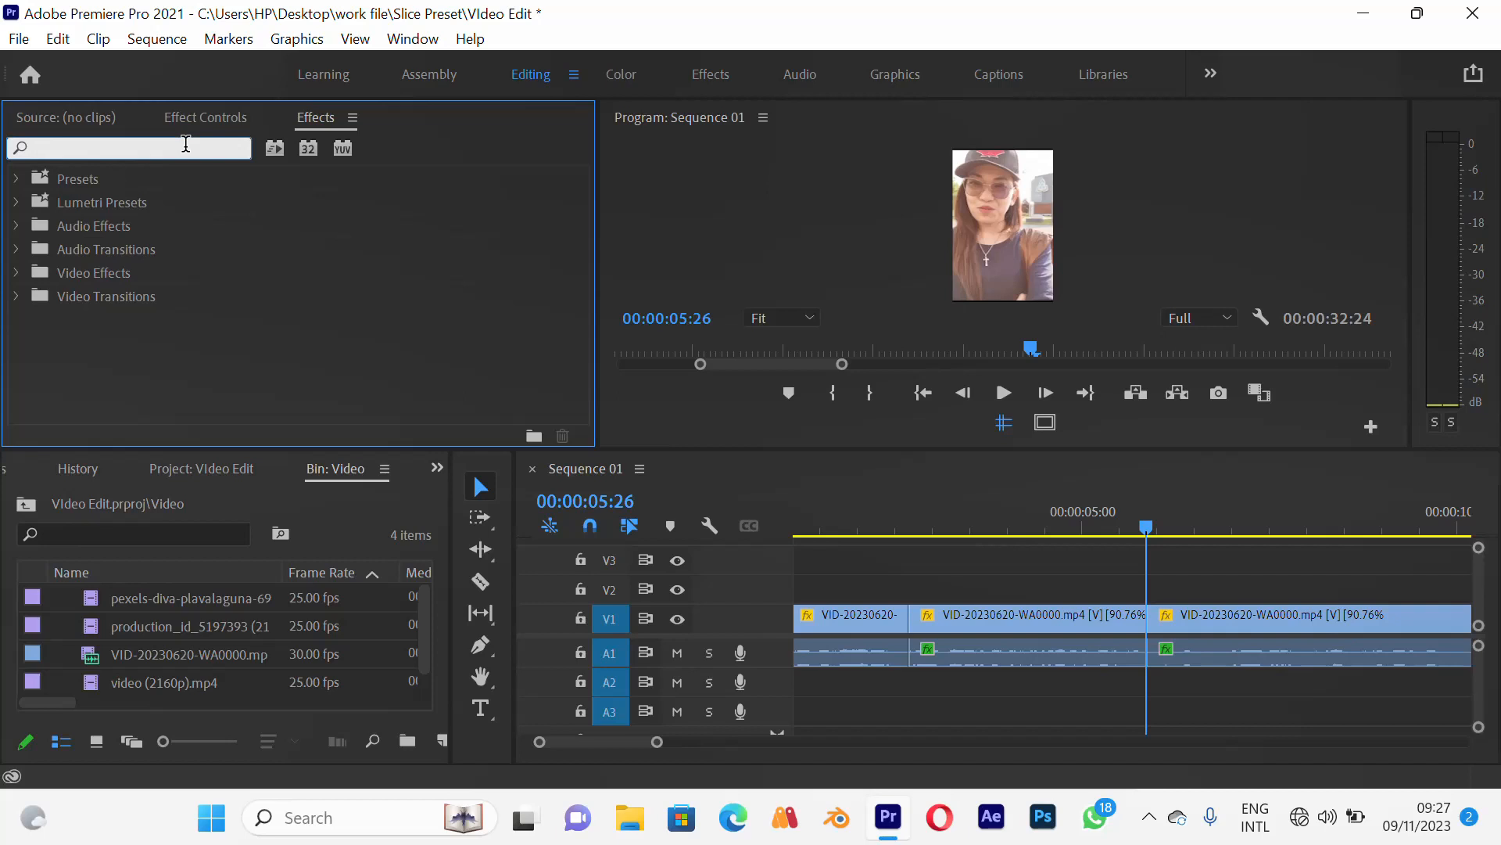
type("diss")
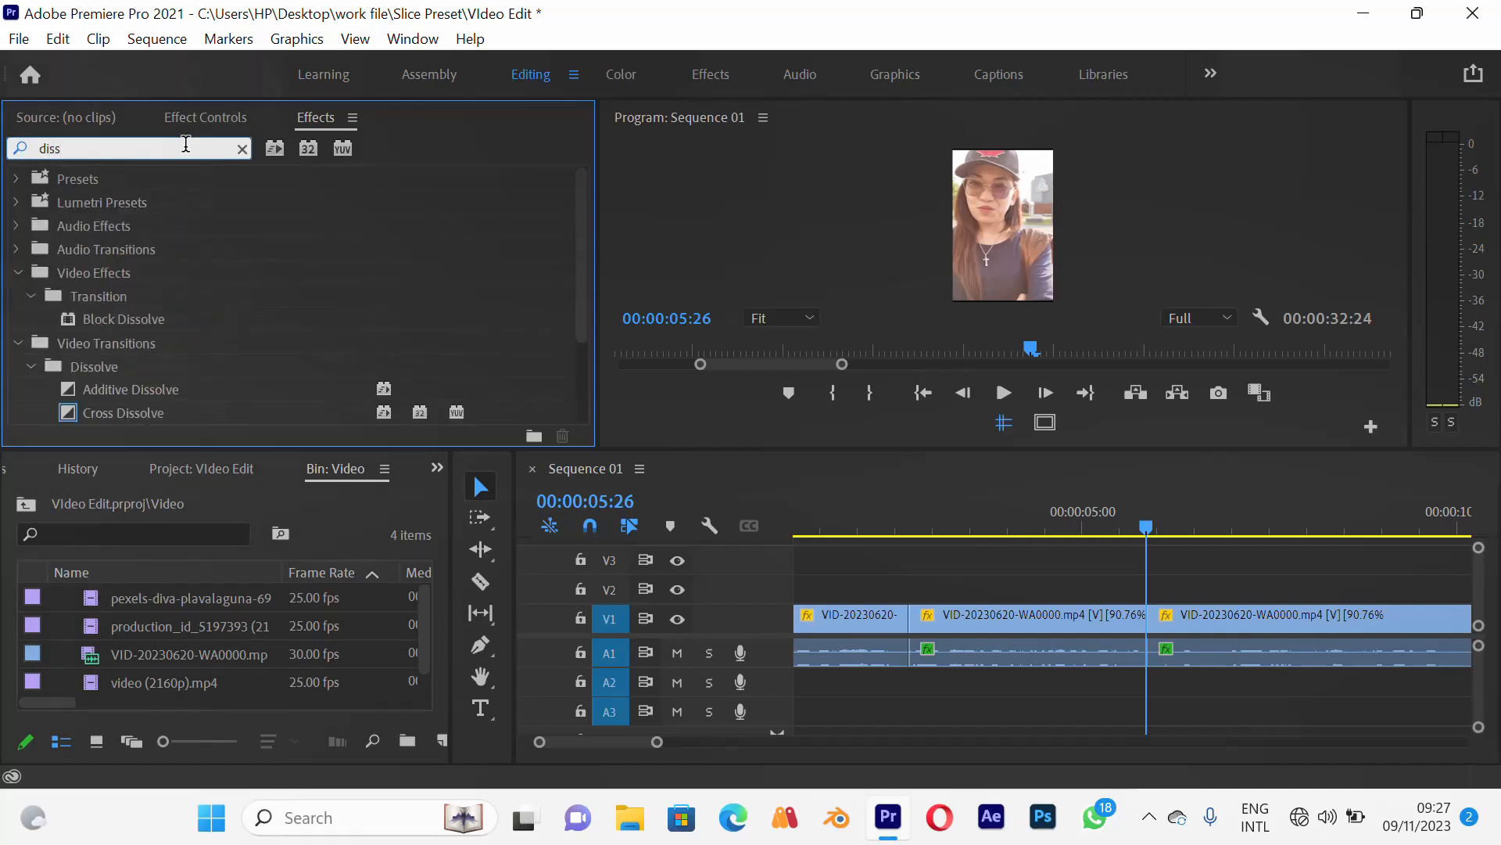
type("ol")
left_click_drag(110, 407, 1139, 615)
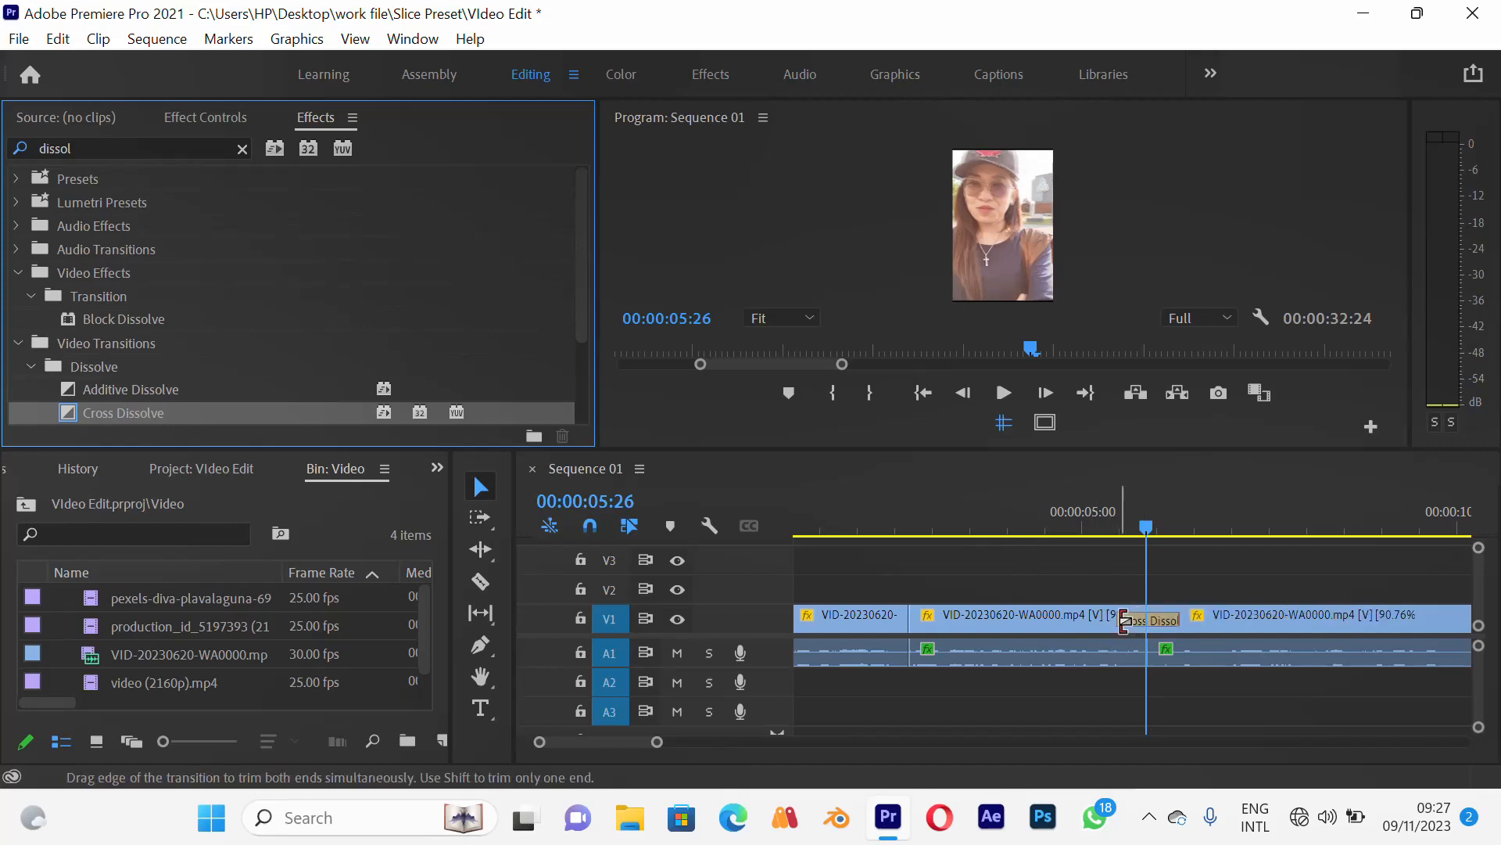
Examine the Cross Dissolve up close on the timeline and play through it twice to review the transition
key("=")
key("=")
key("=")
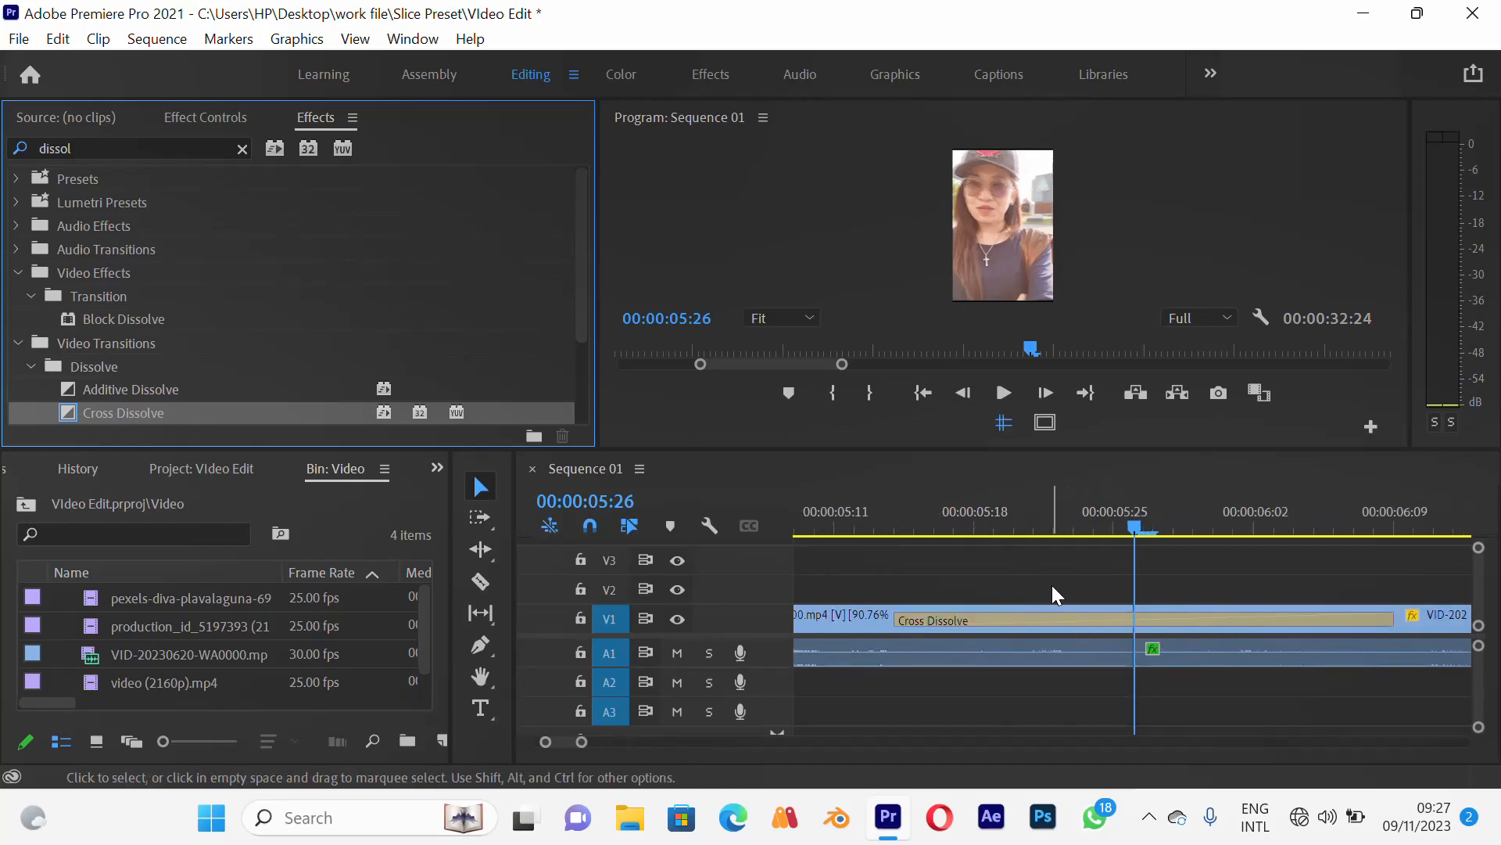
key("minus")
key("minus")
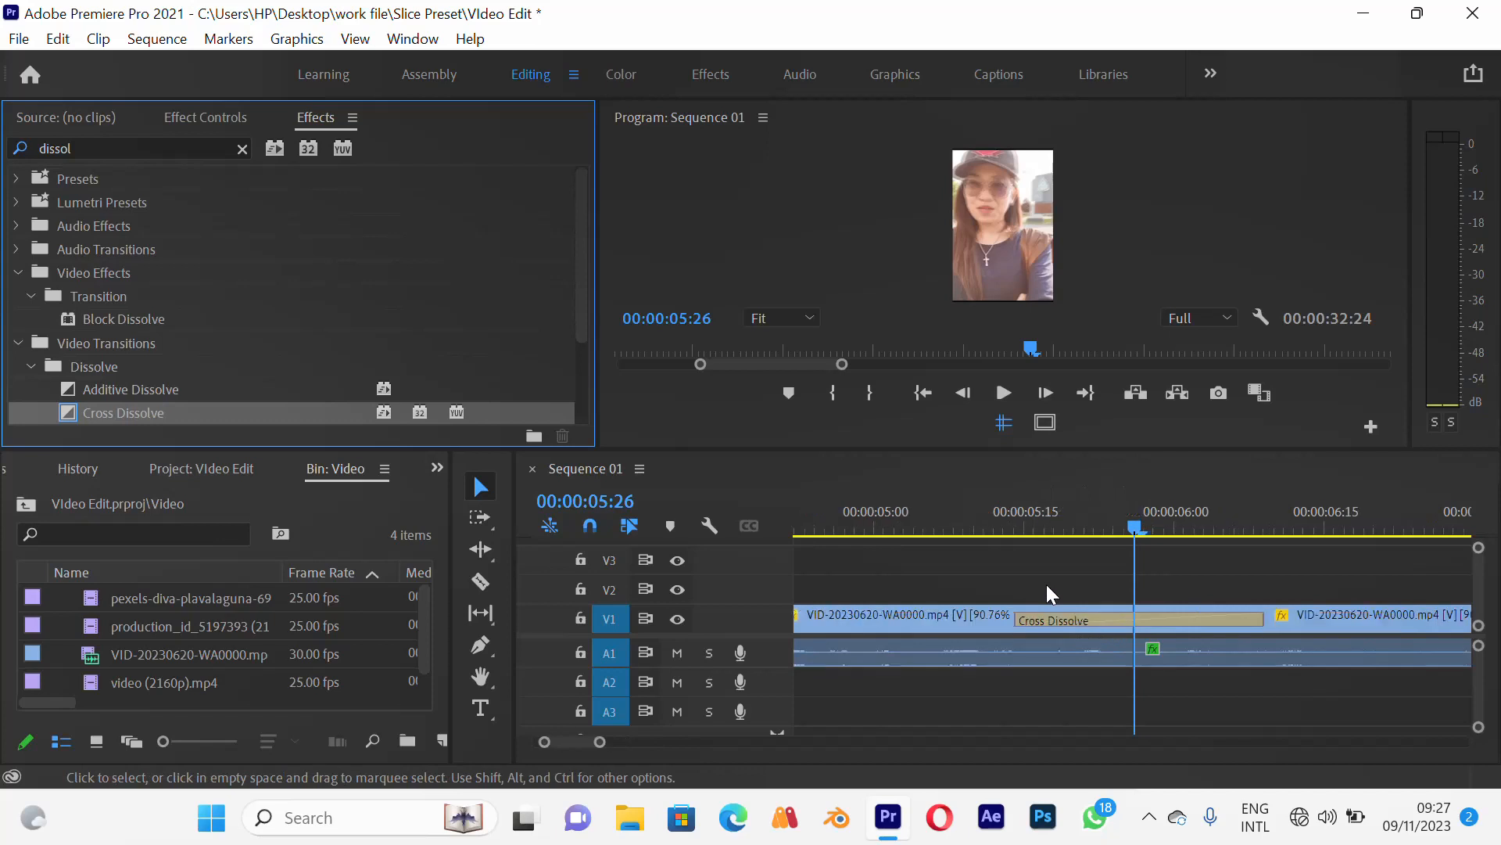
key("minus")
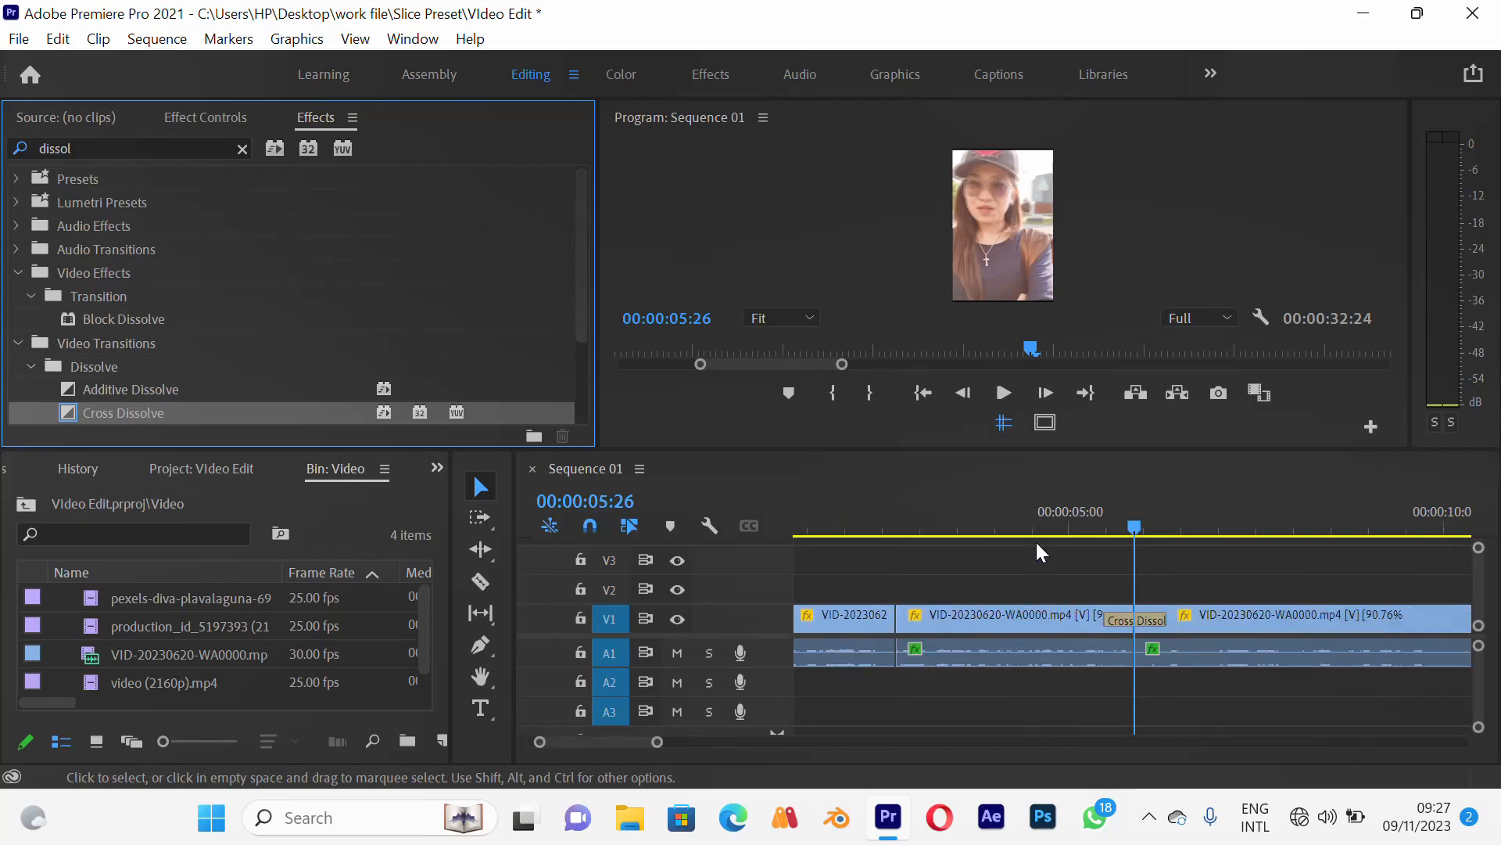
left_click(1098, 518)
key("space")
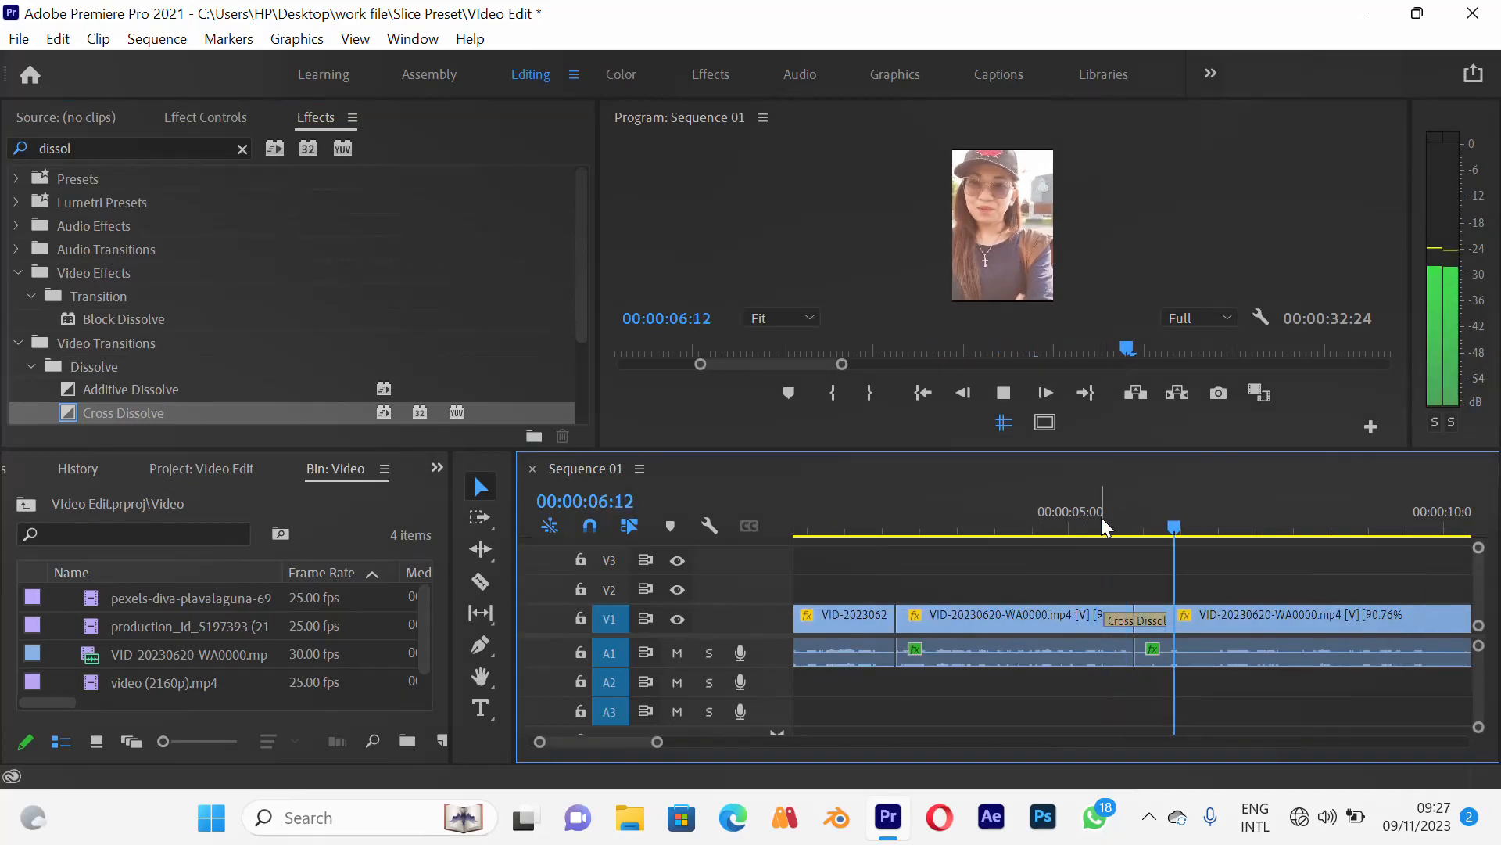
left_click(1101, 518)
key("space")
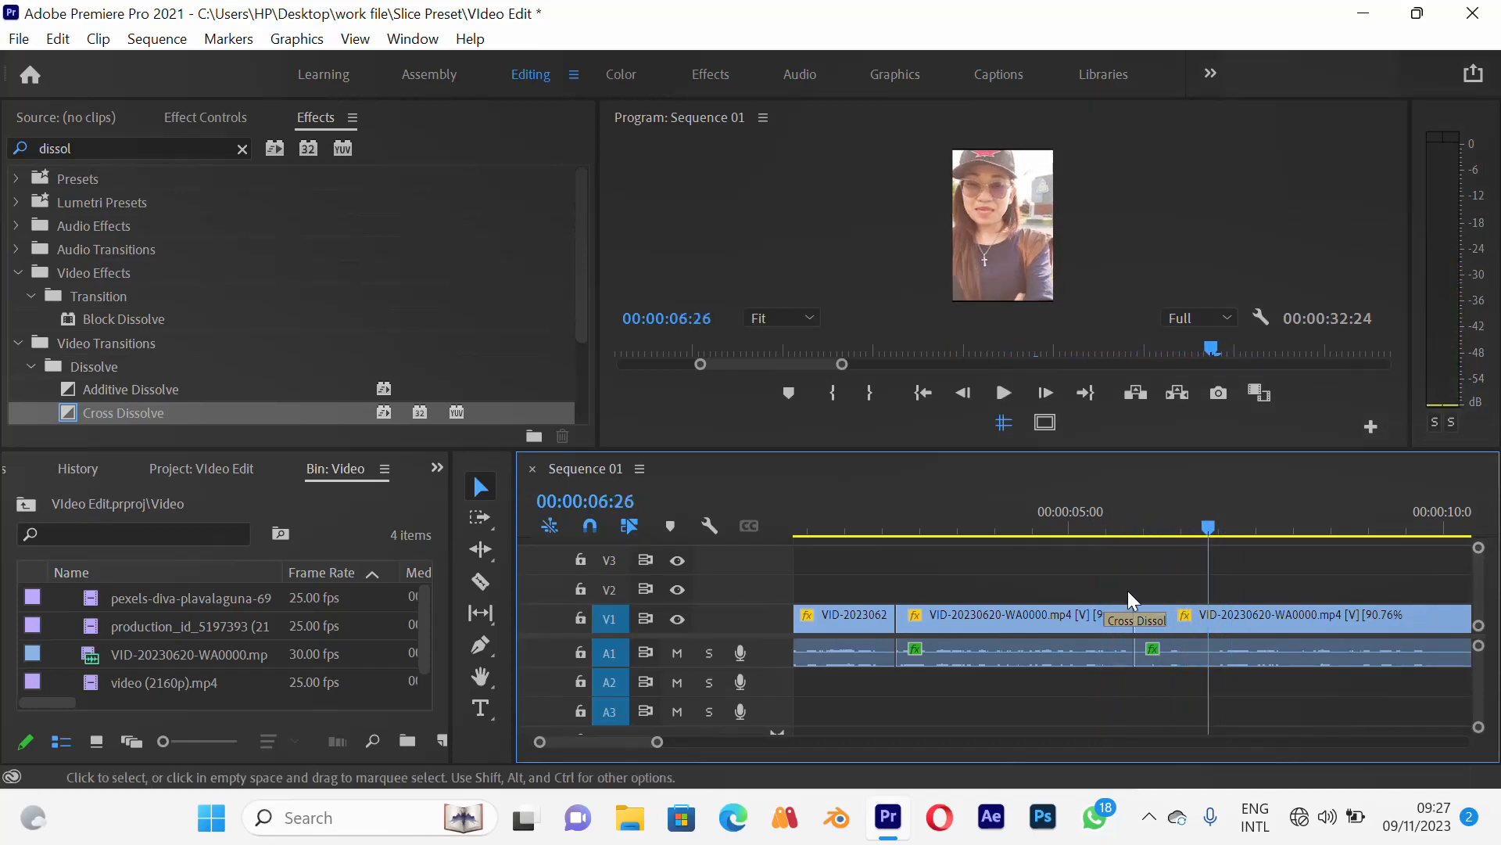
Scrub to 00:00:05:24 within the dissolve, view the frame in the maximized Program monitor, and restore the layout
left_click_drag(1095, 529, 1133, 513)
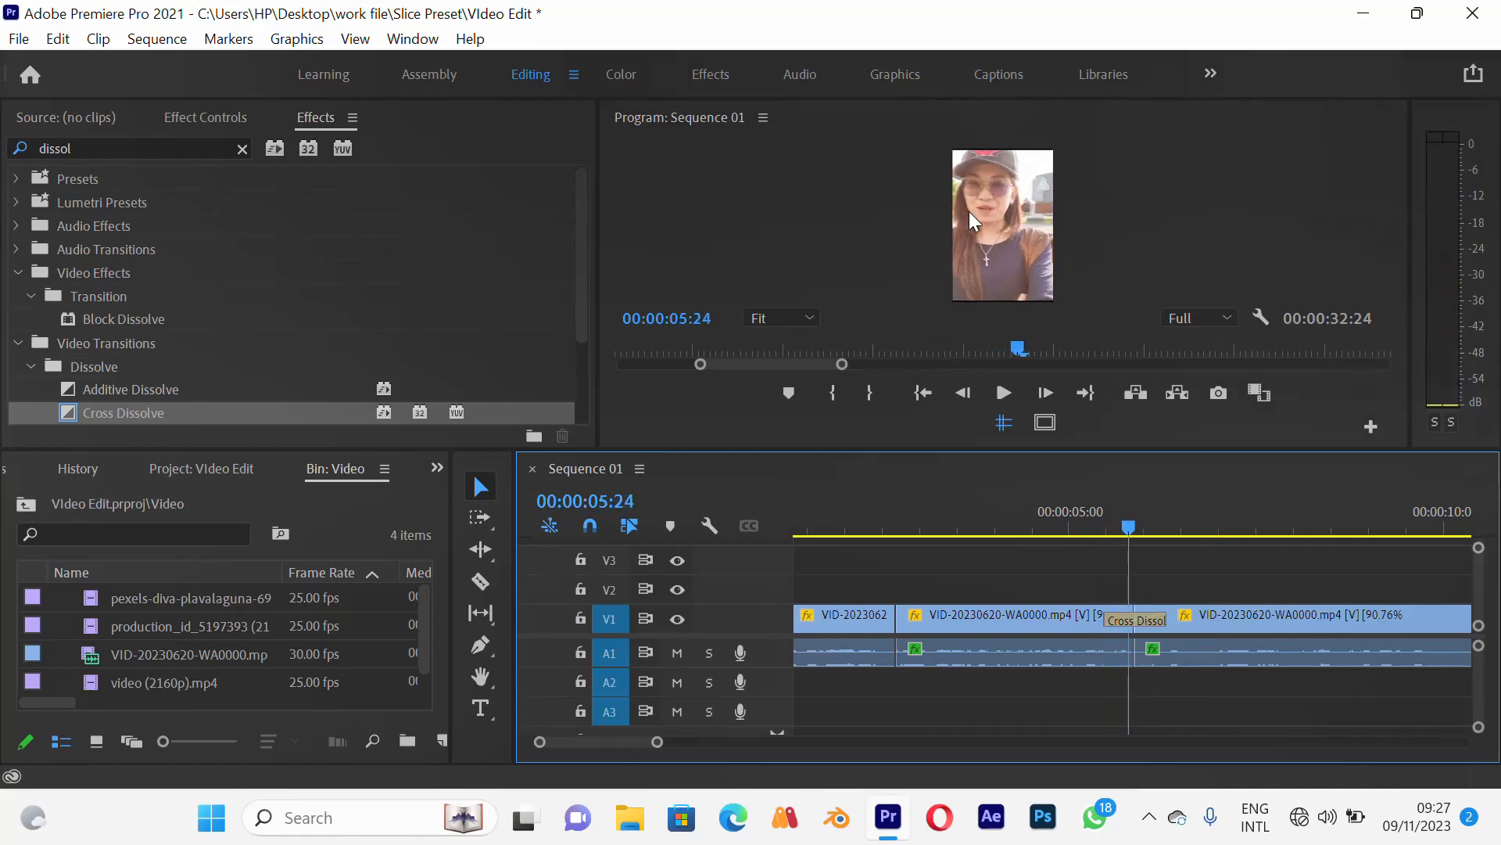
key("grave")
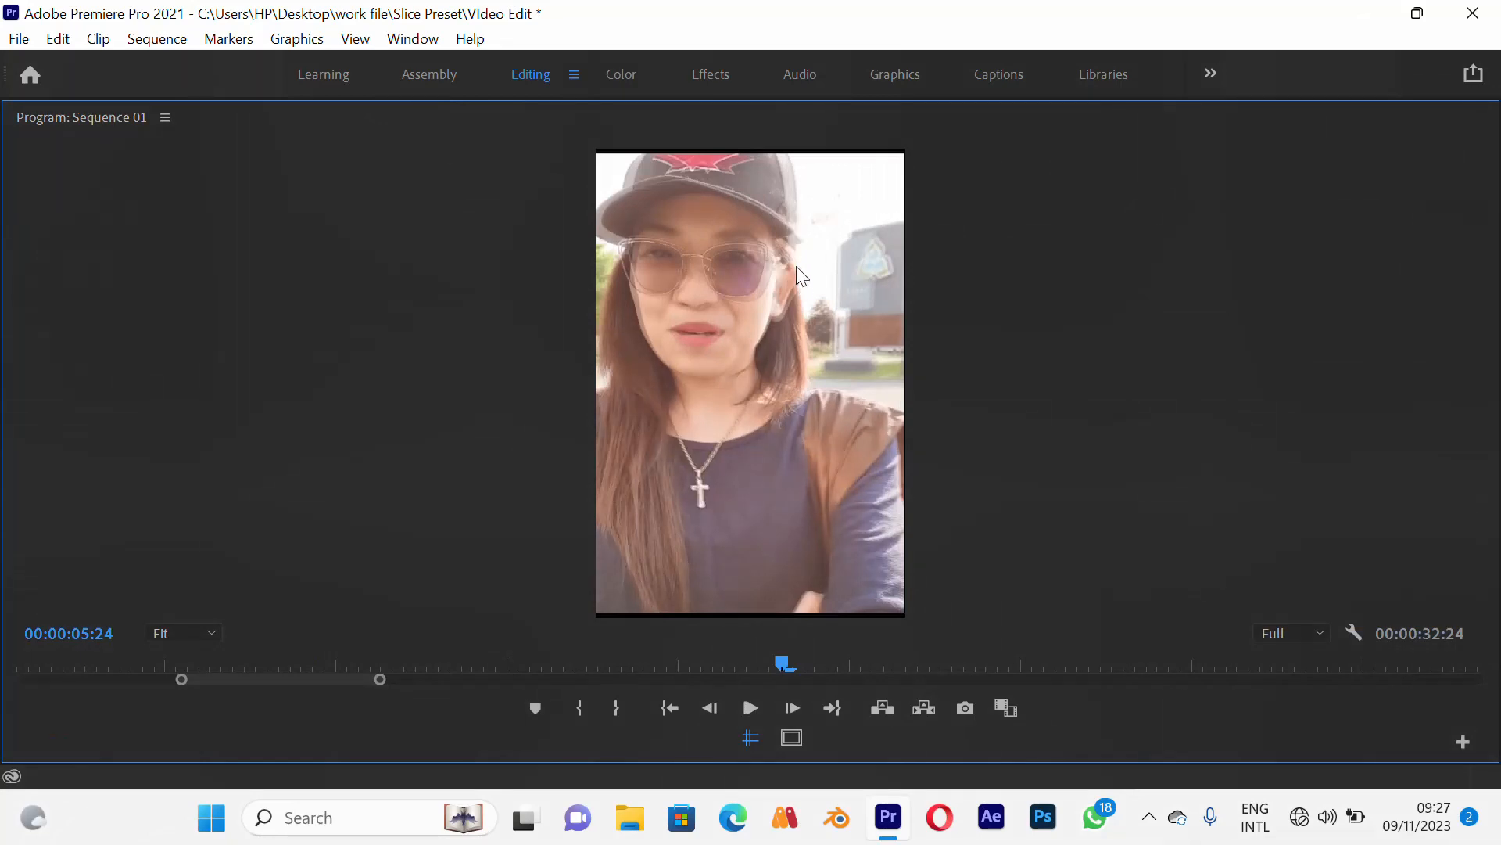
key("grave")
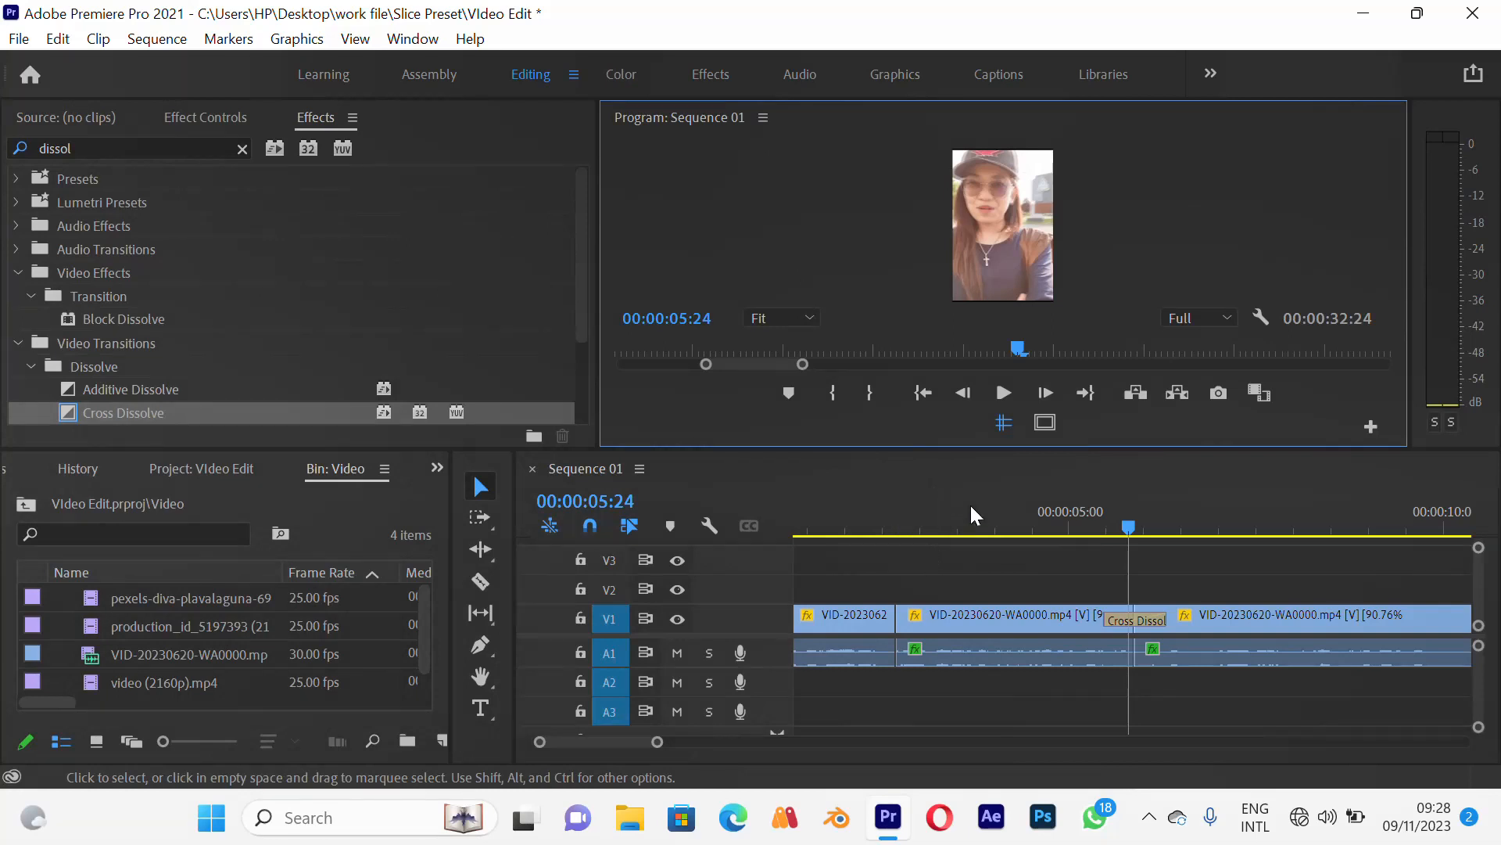
Select the Cross Dissolve on the V1 cut and open its settings in Effect Controls
key("equal")
key("equal")
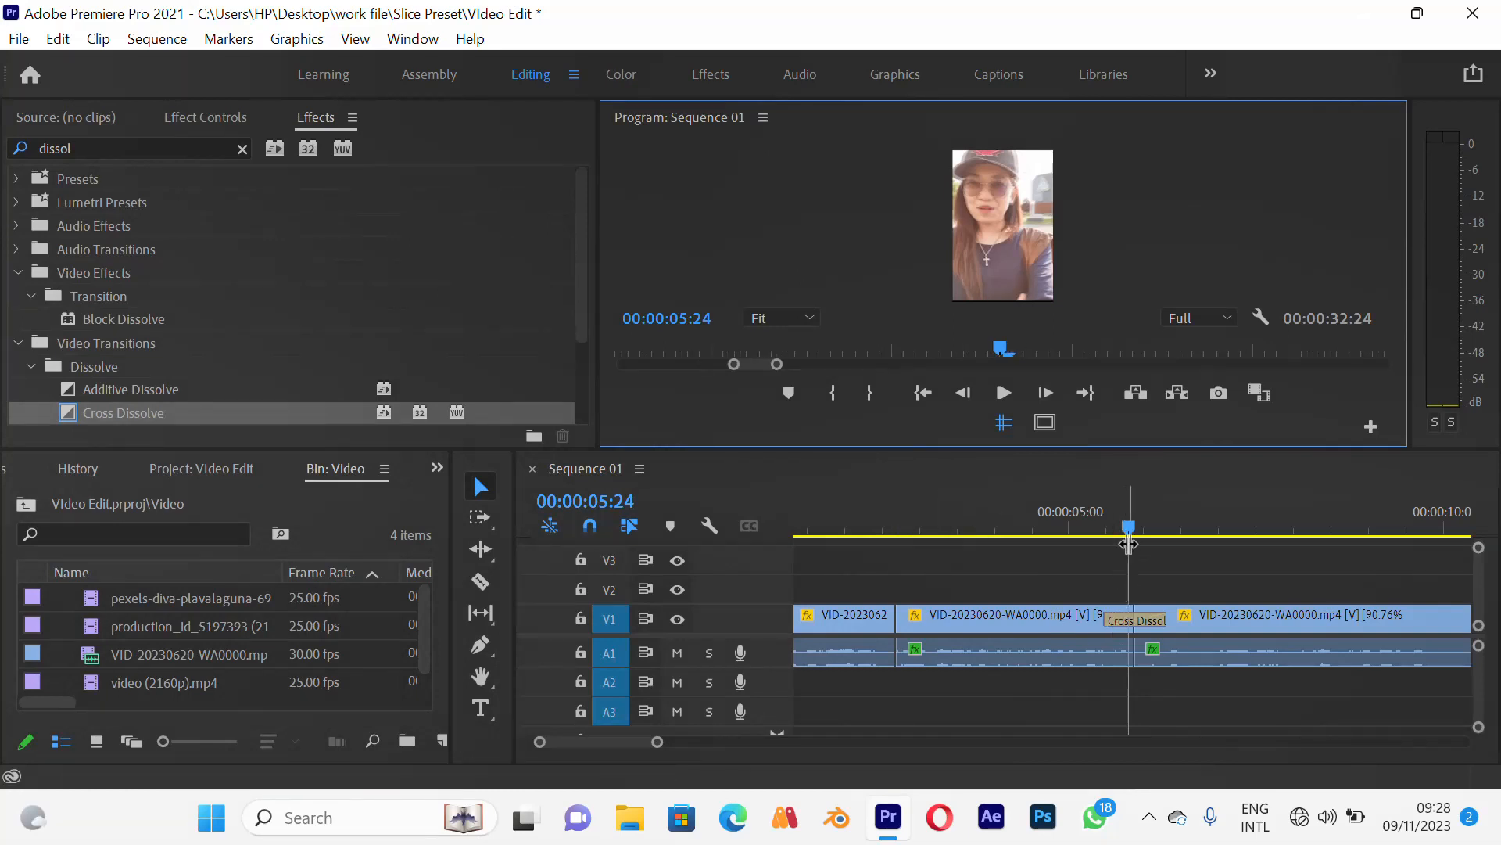
left_click(1167, 585)
key("equal")
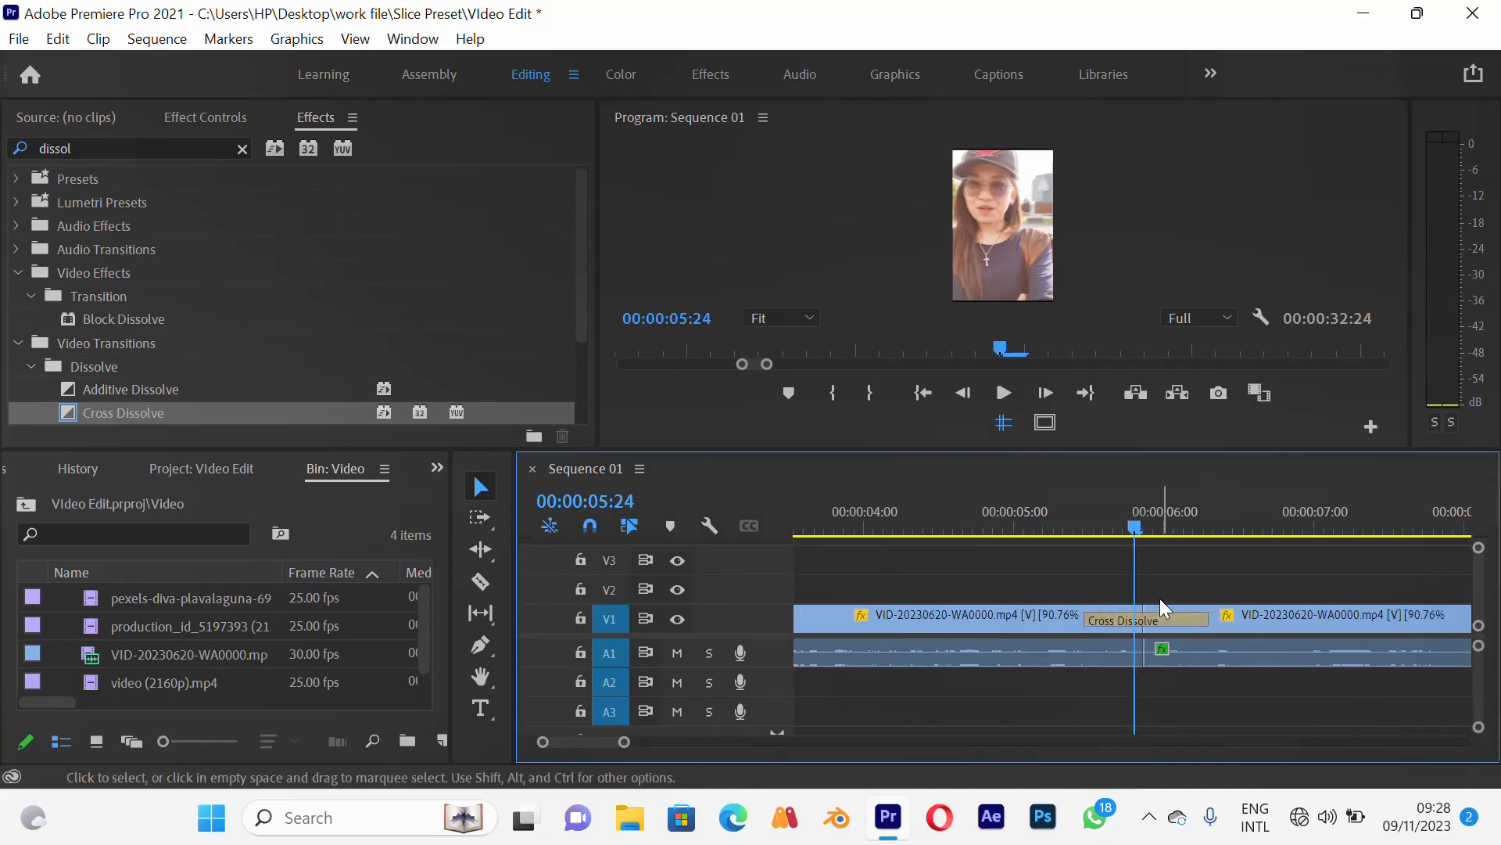
key("equal")
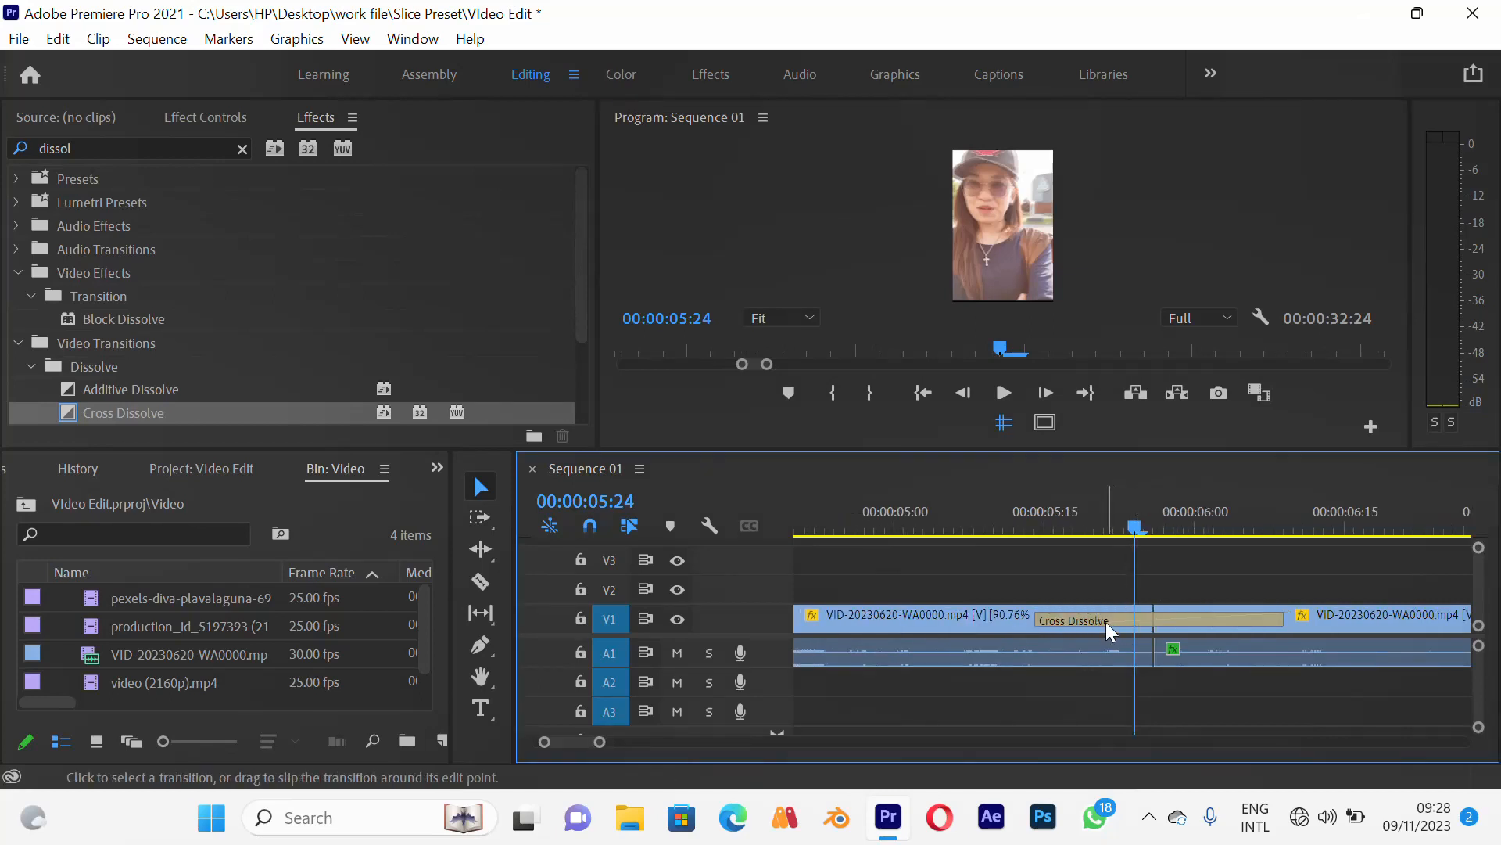
left_click(1106, 621)
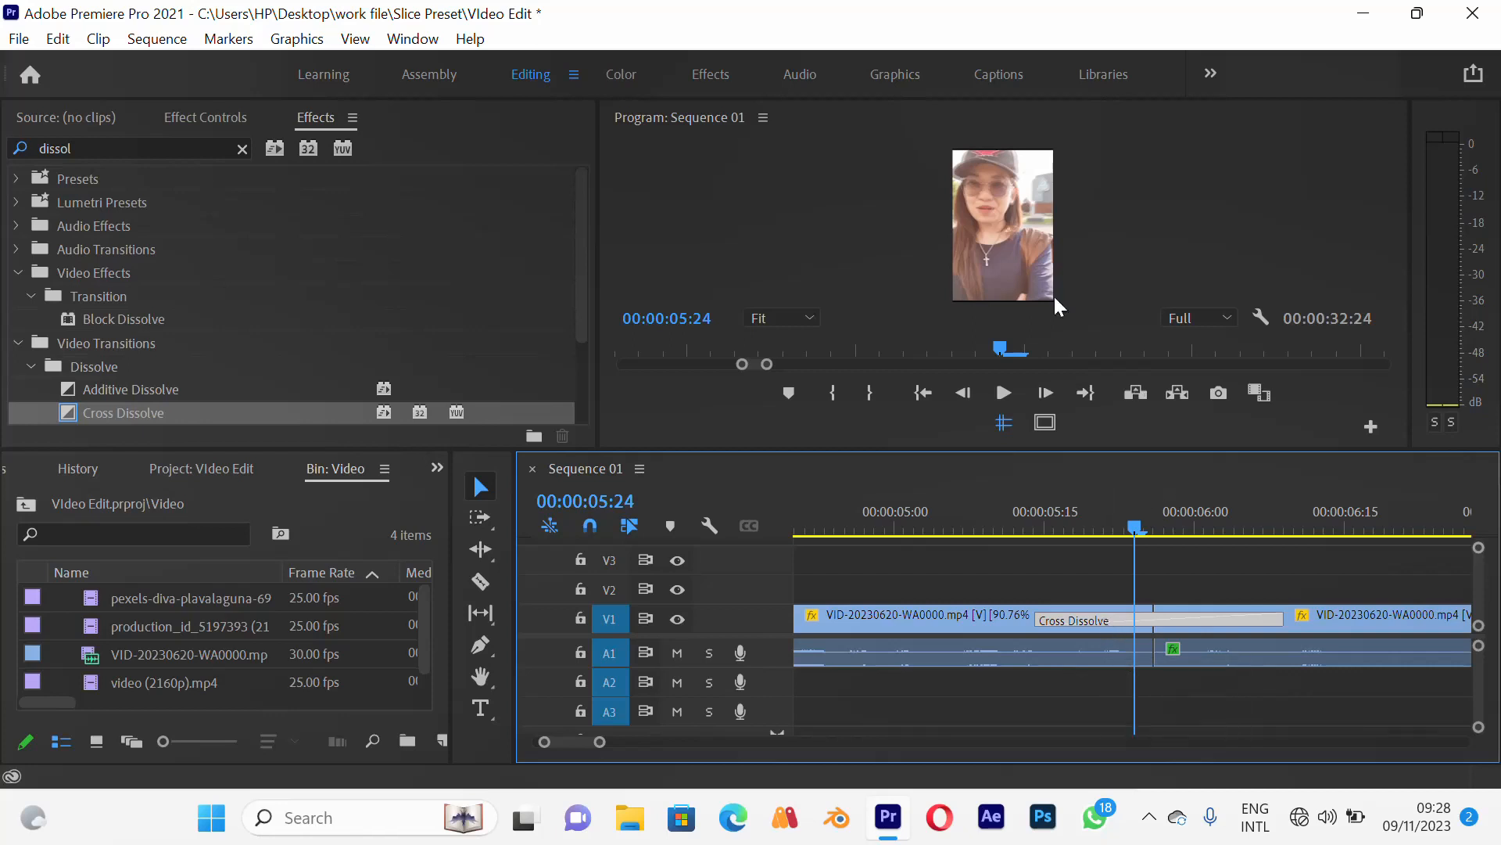
left_click(188, 118)
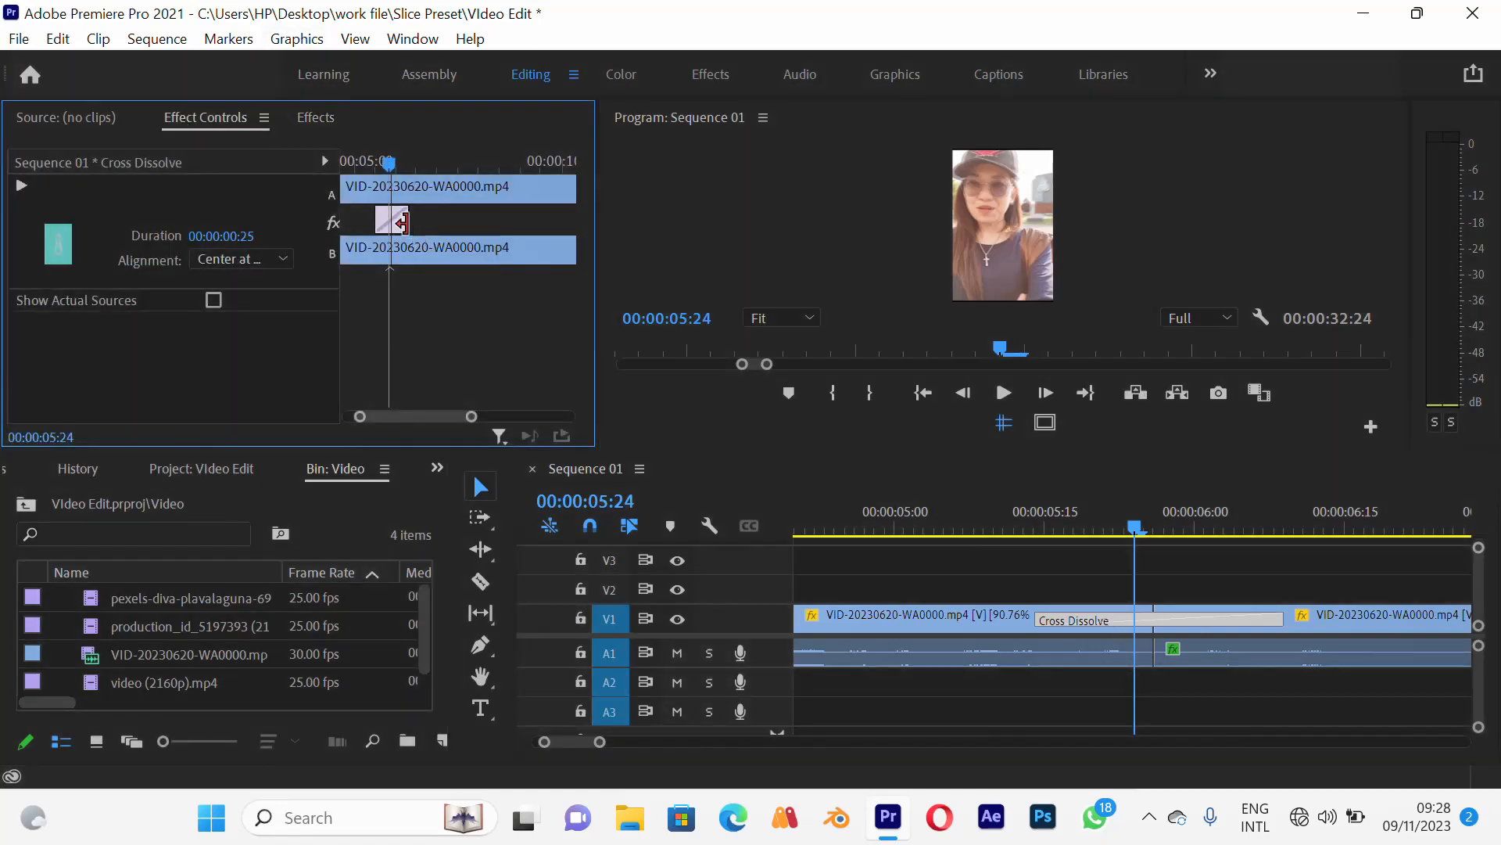
Trim the start of the Cross Dissolve in Effect Controls to shorten its duration to 00:00:00:17
left_click(396, 188)
scroll(397, 187, "up", 3)
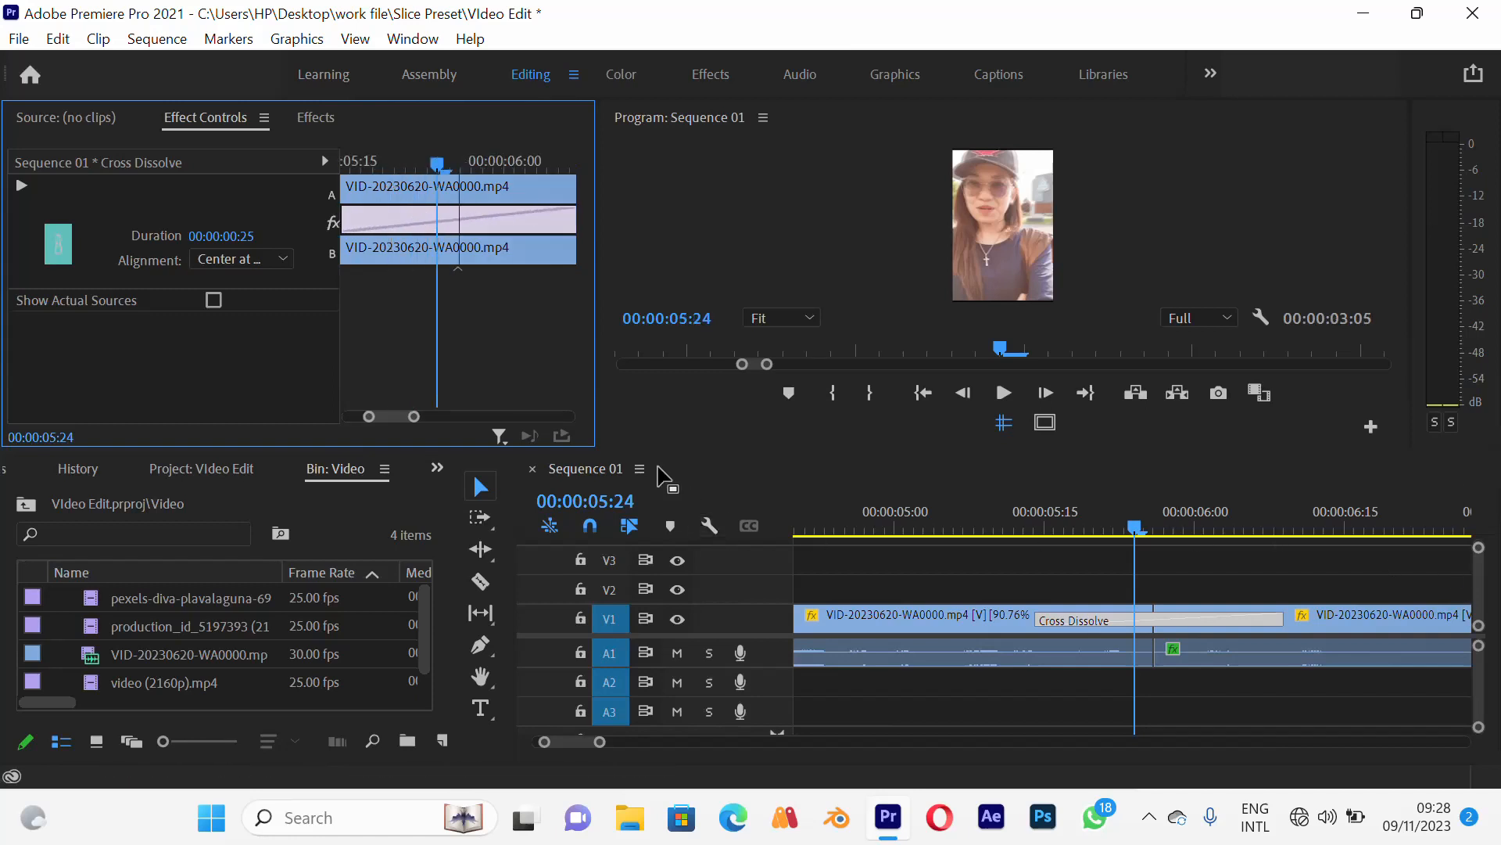
scroll(448, 254, "down", 3)
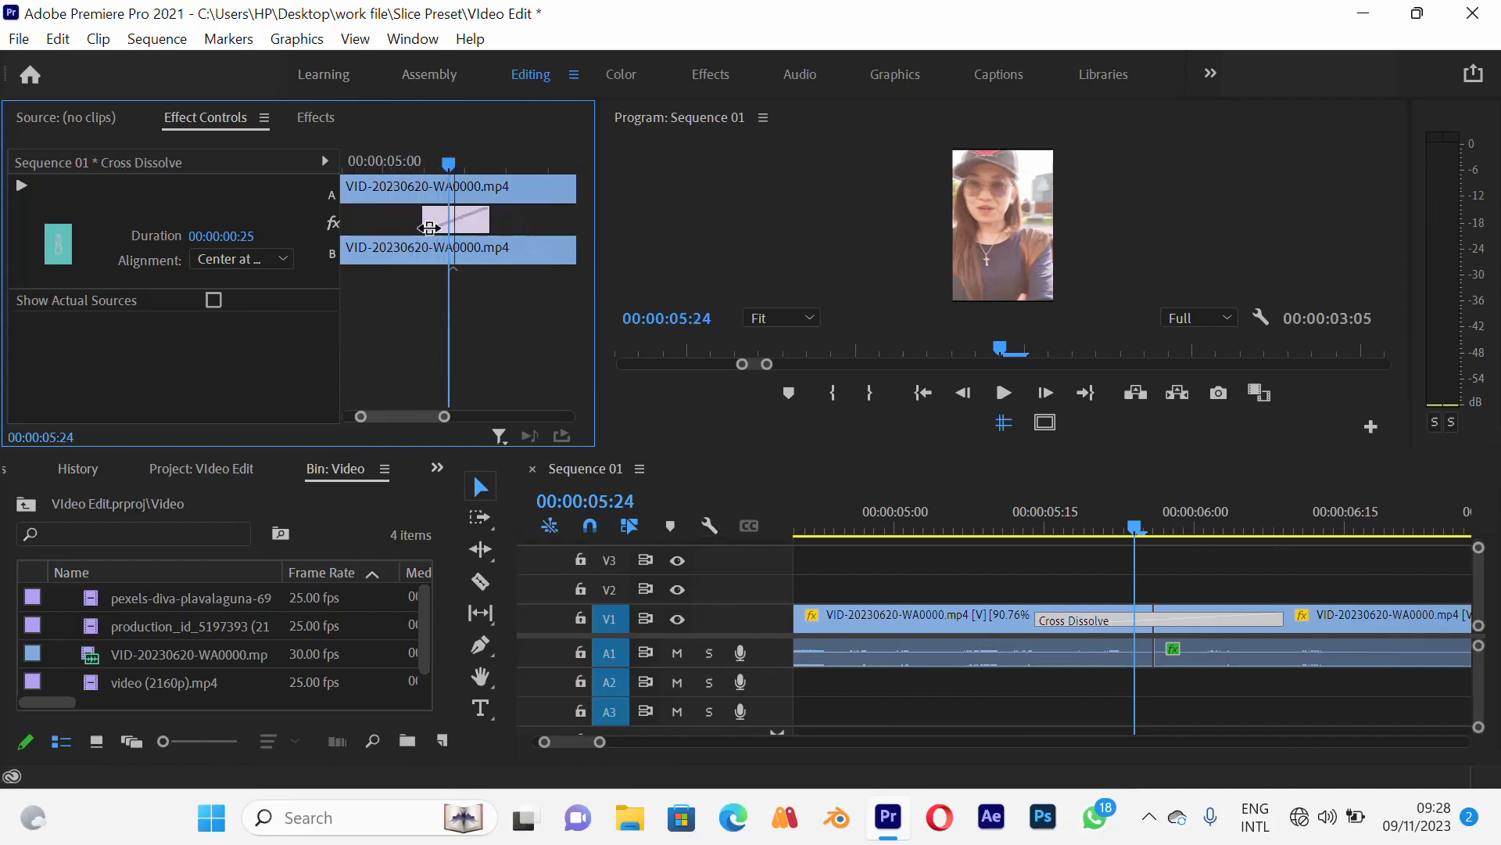
scroll(445, 235, "up", 3)
left_click(399, 221)
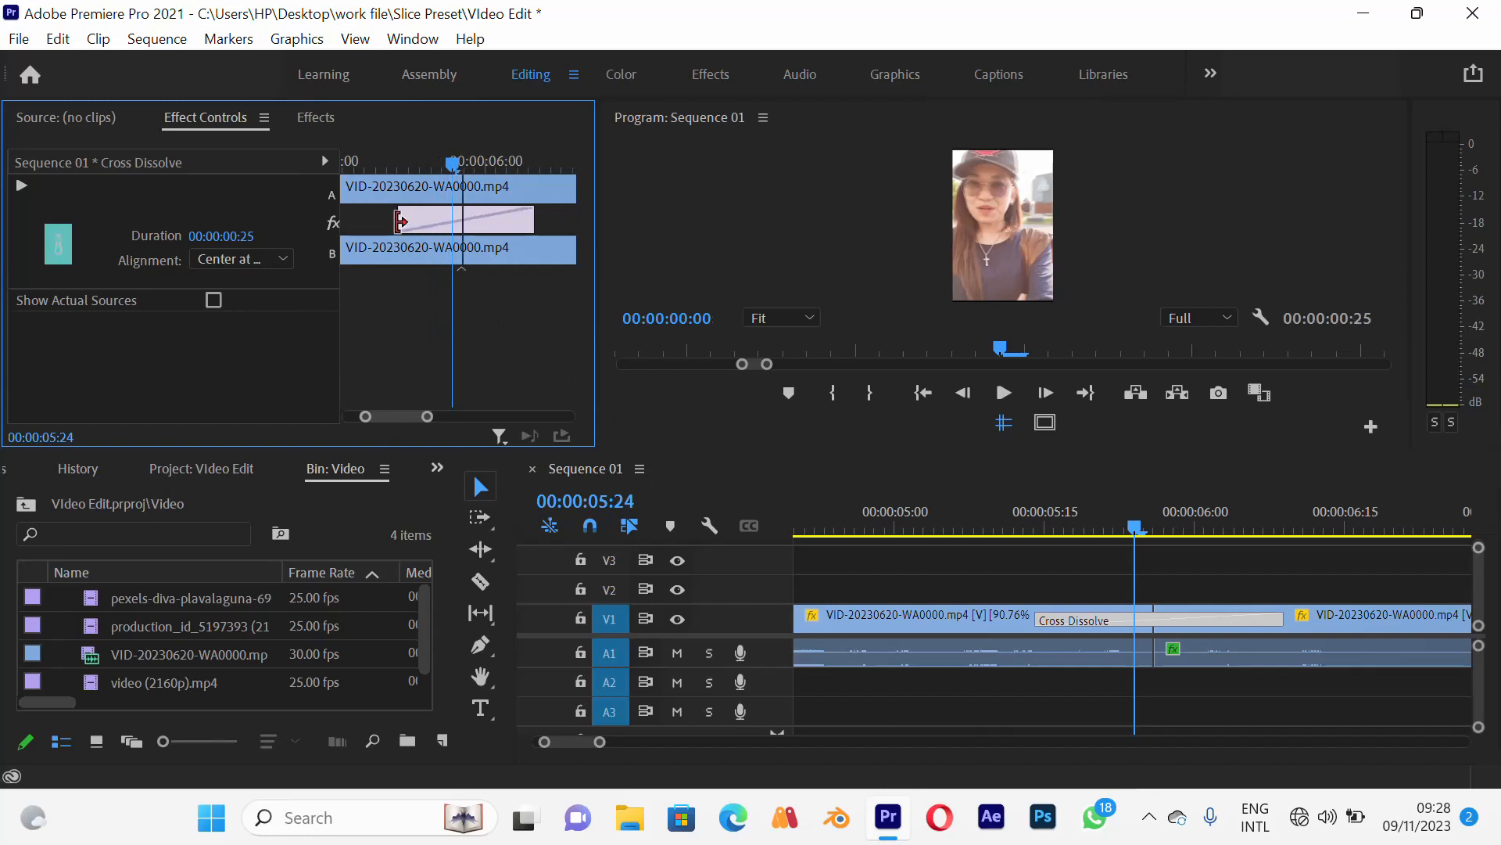
left_click_drag(399, 221, 438, 197)
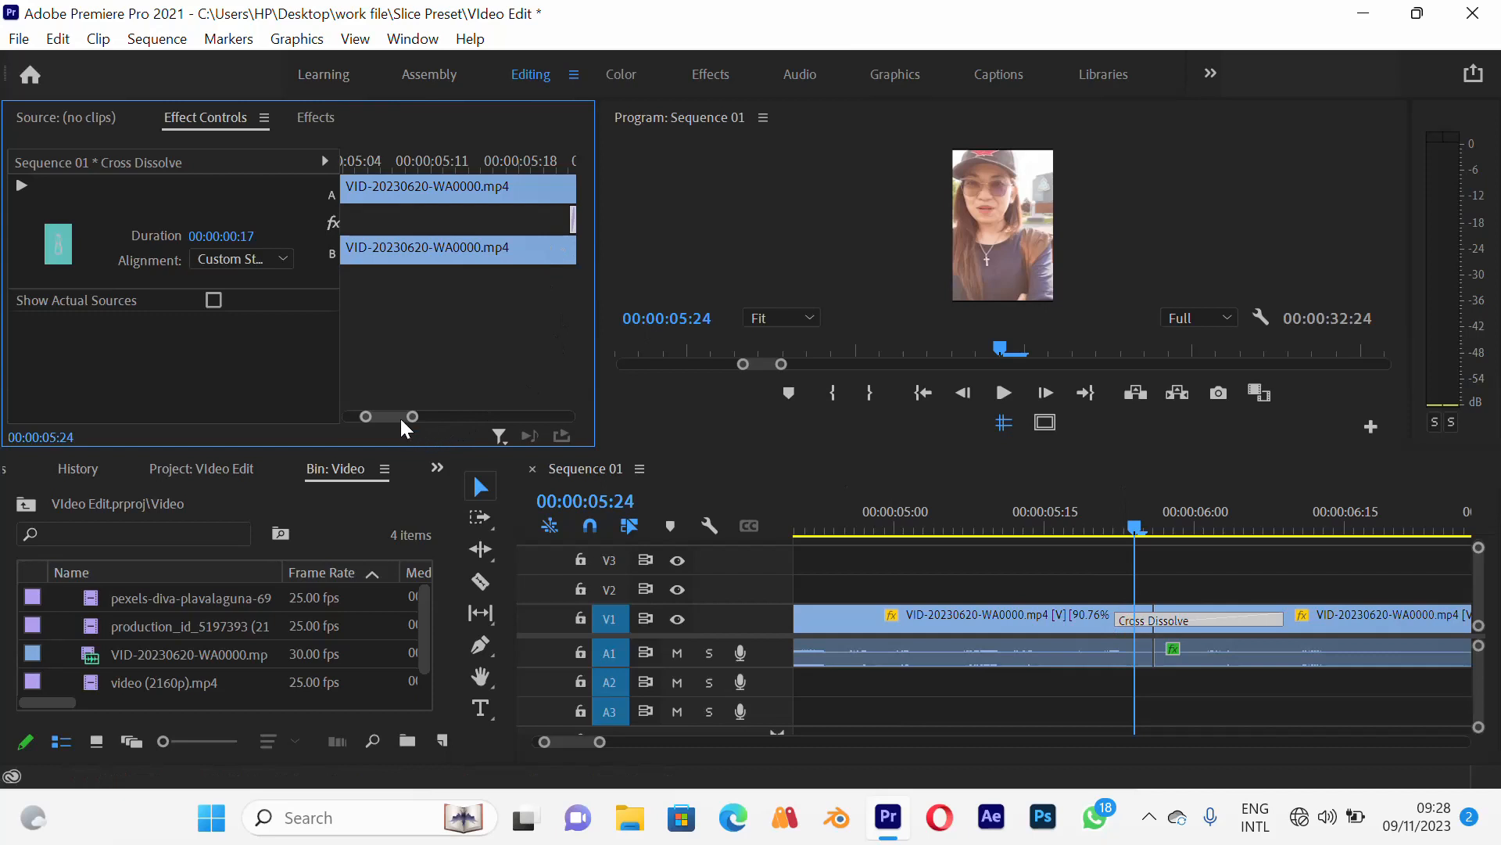
Trim the end of the Cross Dissolve to shorten its duration to 00:00:00:08
scroll(401, 419, "down", 2)
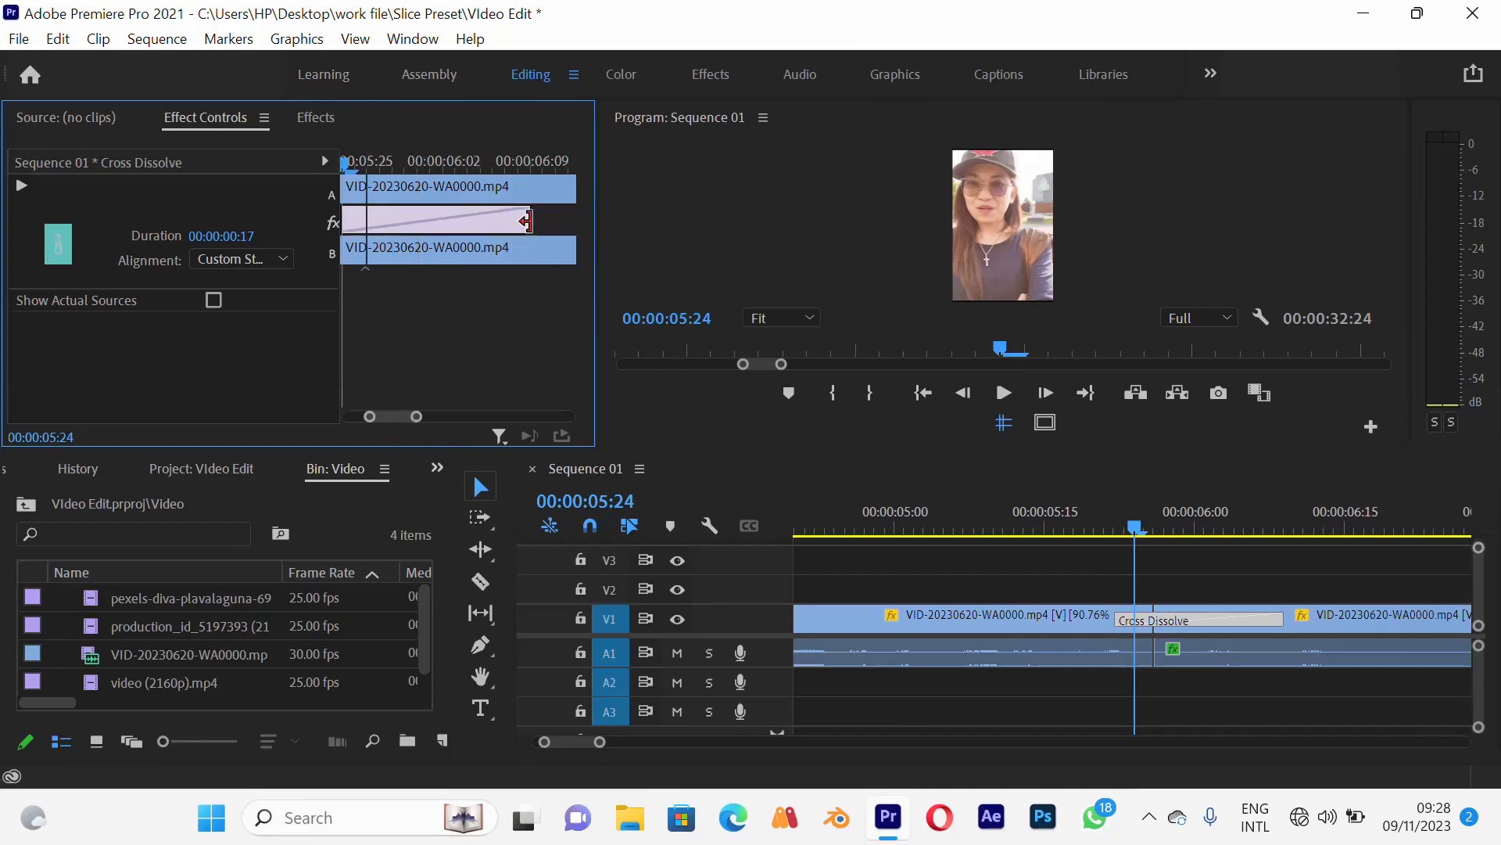
left_click_drag(525, 222, 501, 263)
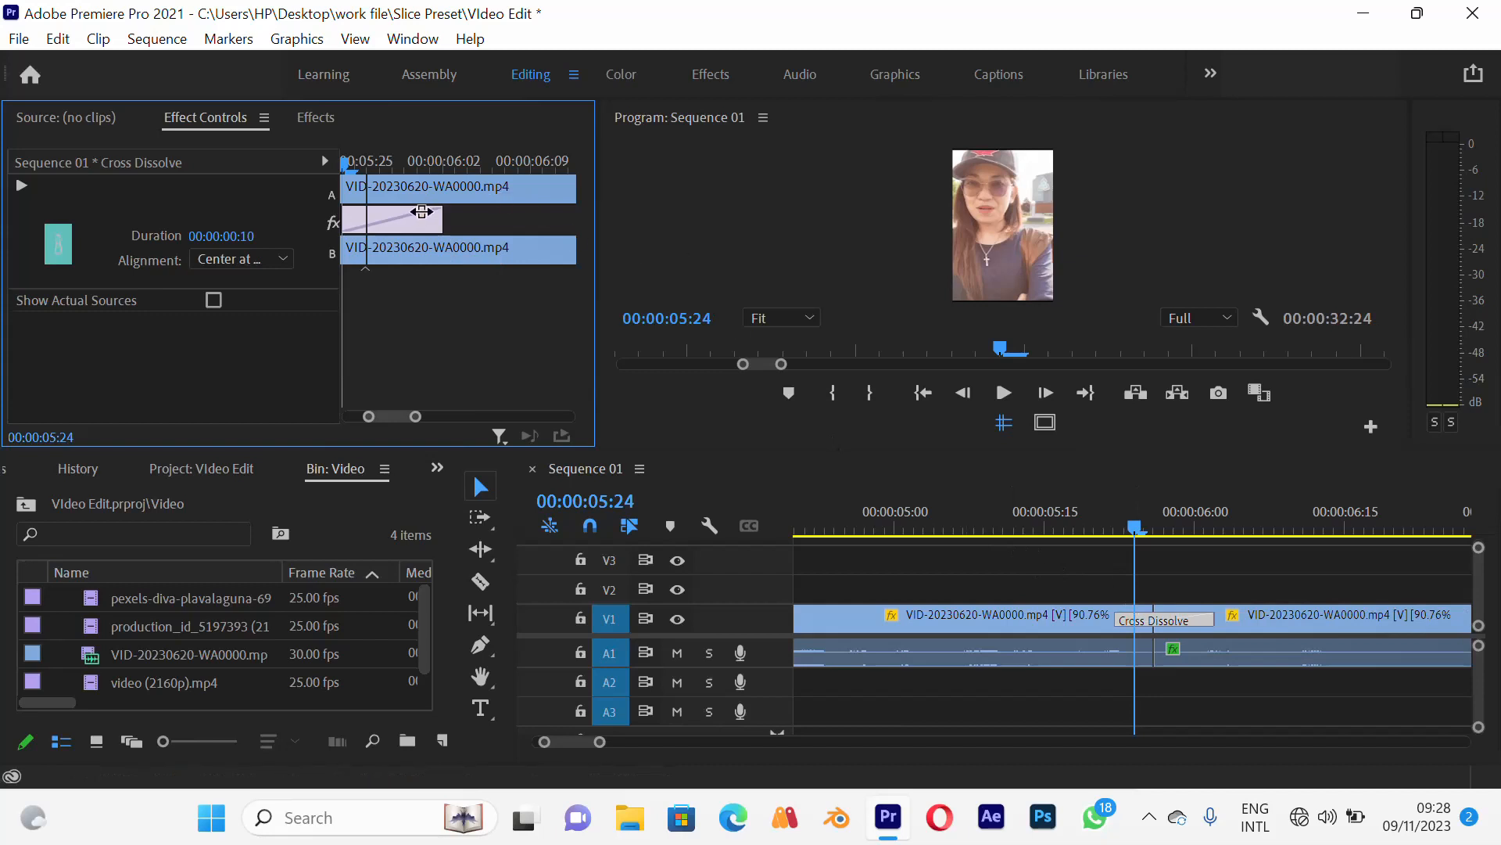
left_click_drag(422, 211, 417, 221)
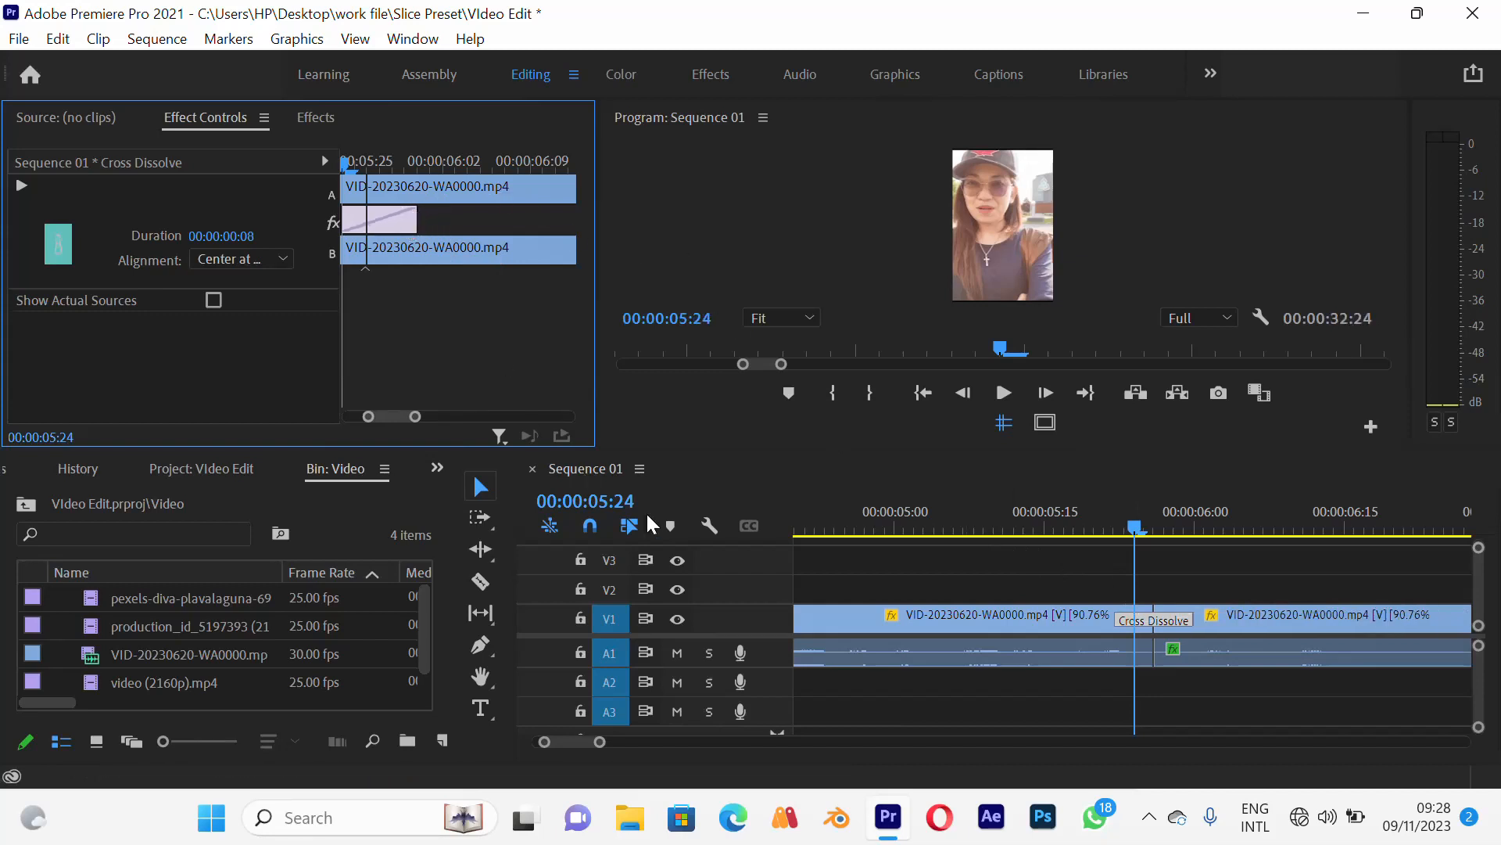
Play through the shortened Cross Dissolve starting from 00:00:05:16
left_click(1059, 541)
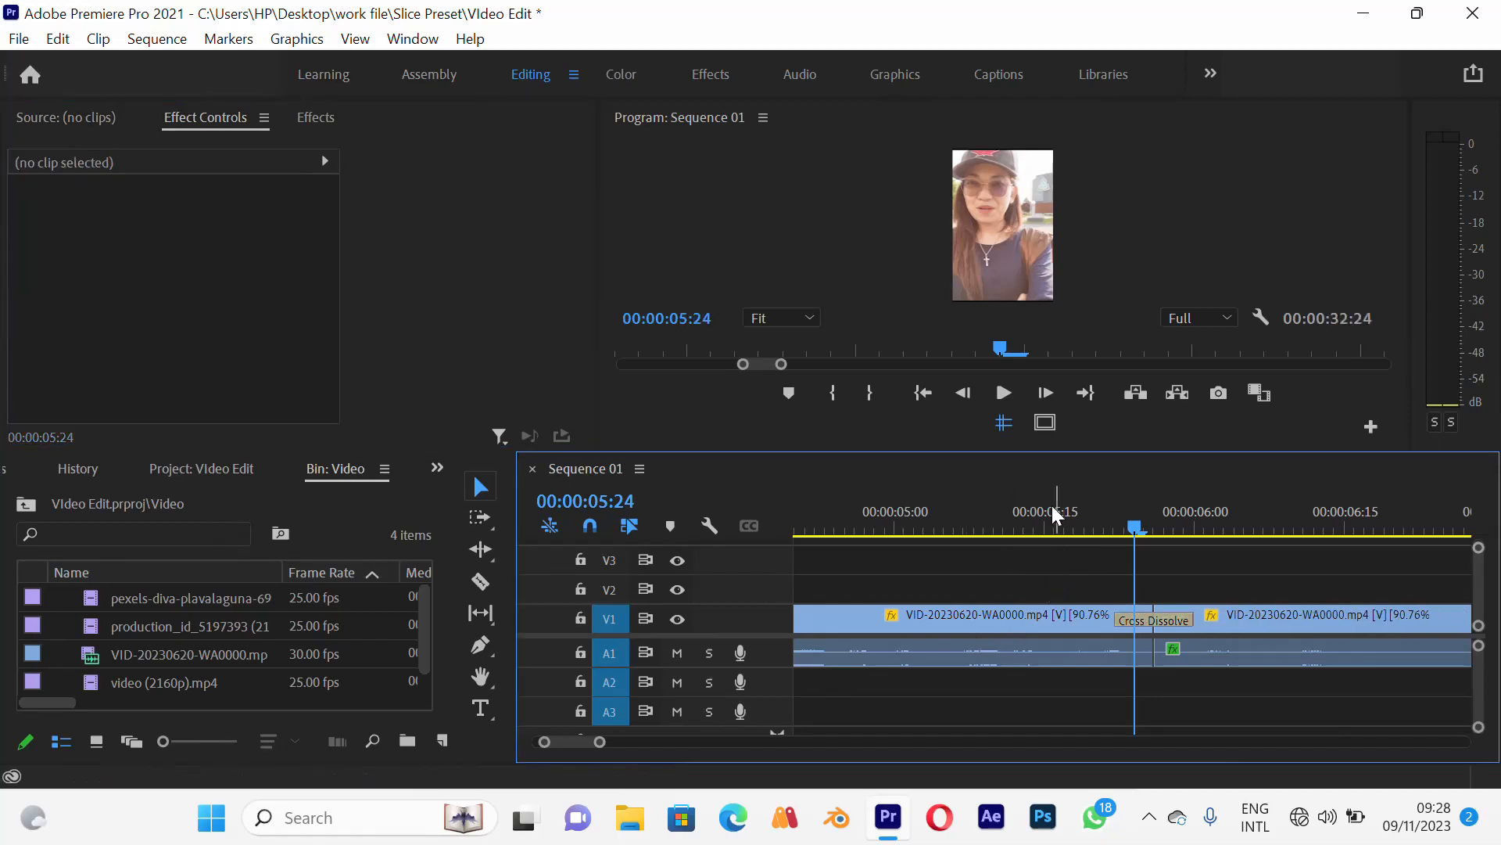
left_click(1052, 508)
key("space")
left_click(1056, 516)
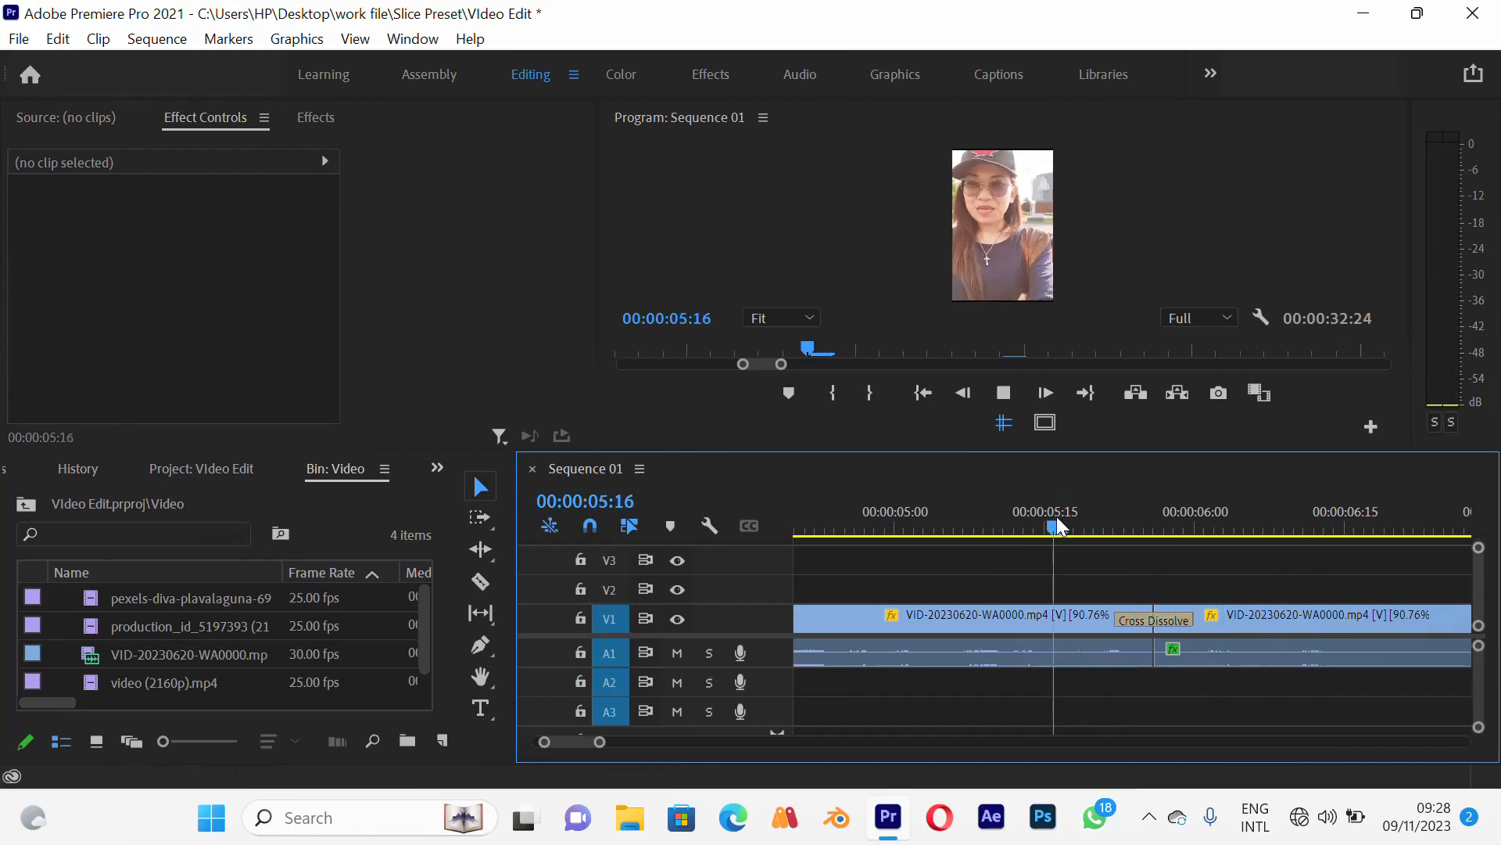
key("space")
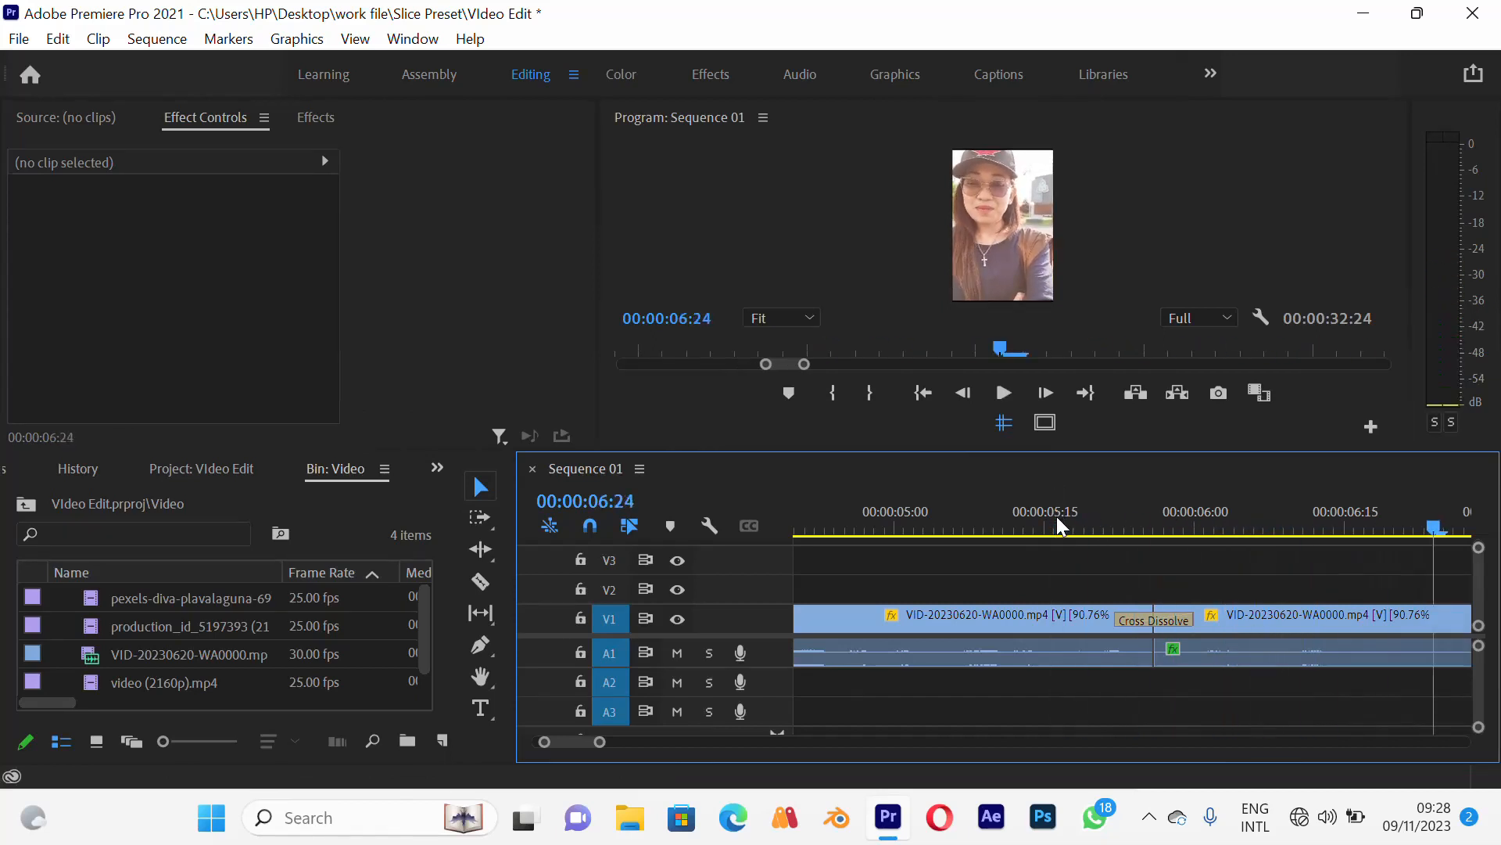
Play the sequence from the beginning past 00:00:10:00 and park the playhead at 00:00:09:27
key("minus")
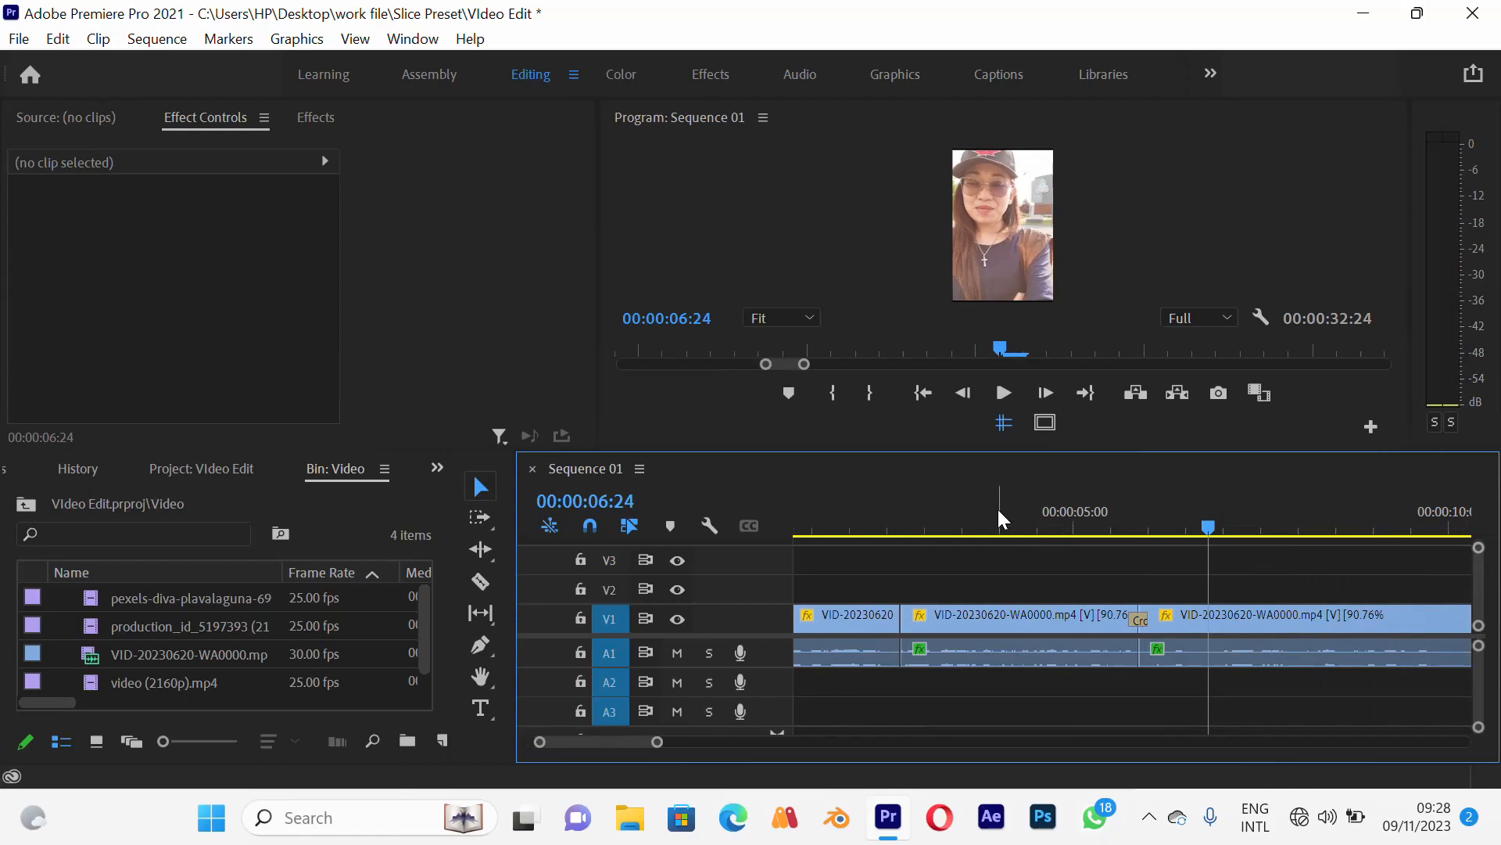
left_click_drag(998, 510, 765, 596)
key("space")
scroll(956, 574, "up", 1)
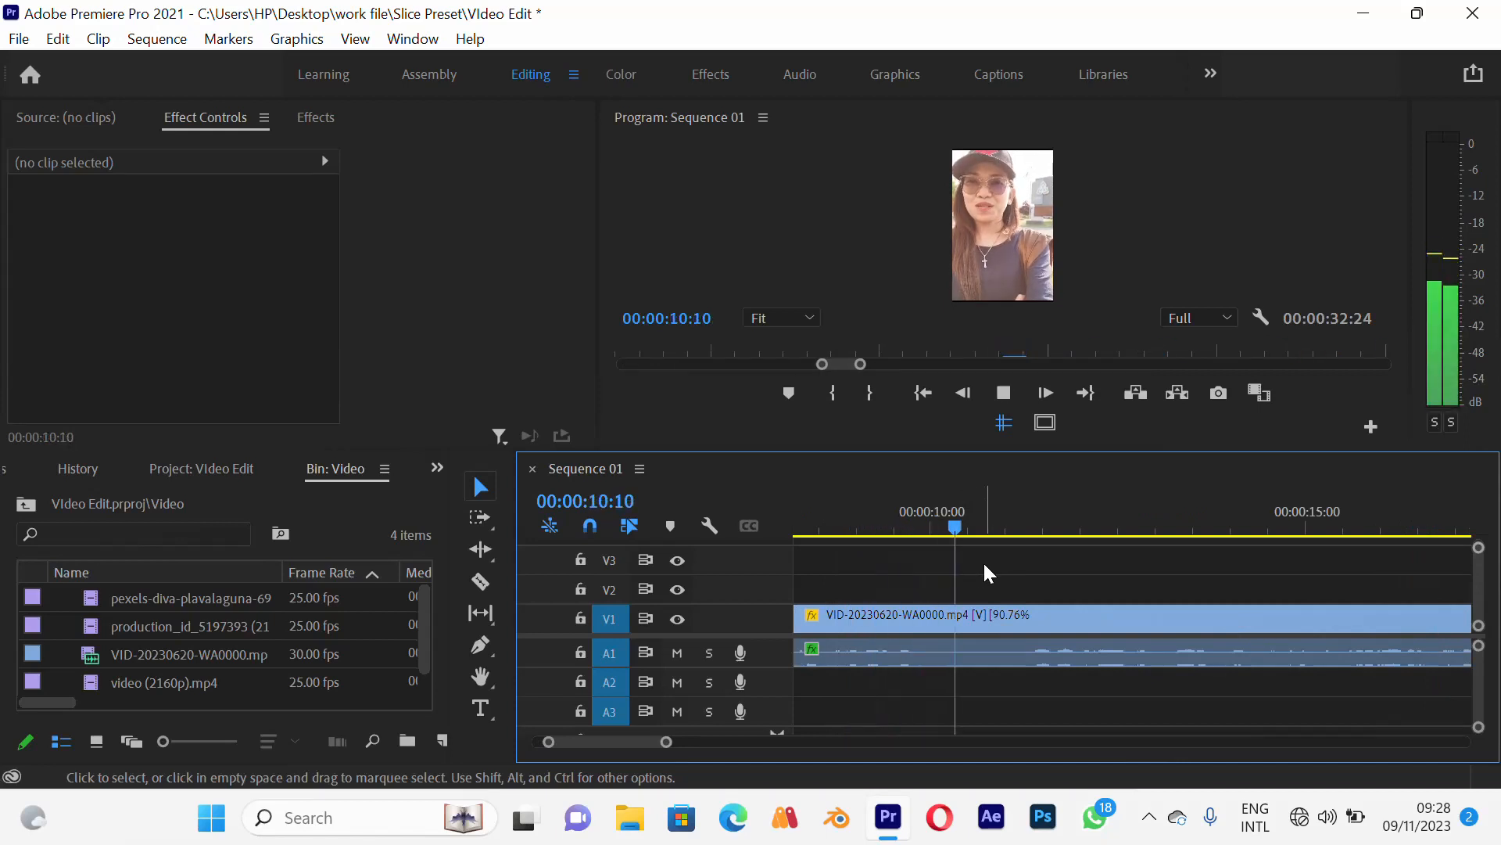
key("space")
left_click(927, 516)
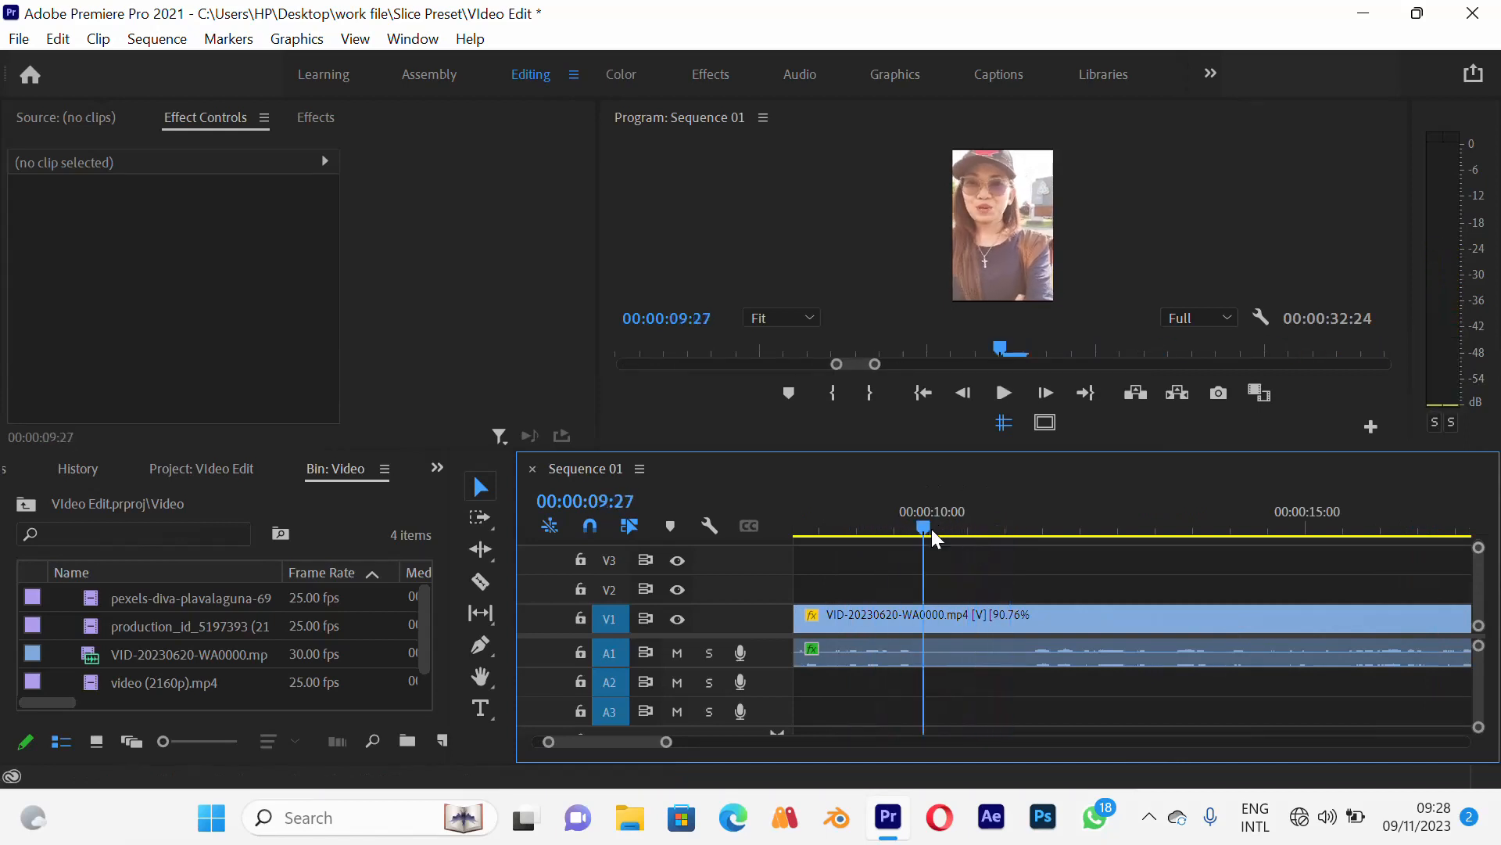
Split the last V1 segment with the Razor tool at 00:00:09:27 and at about 00:00:11:08
key("c")
left_click(937, 626)
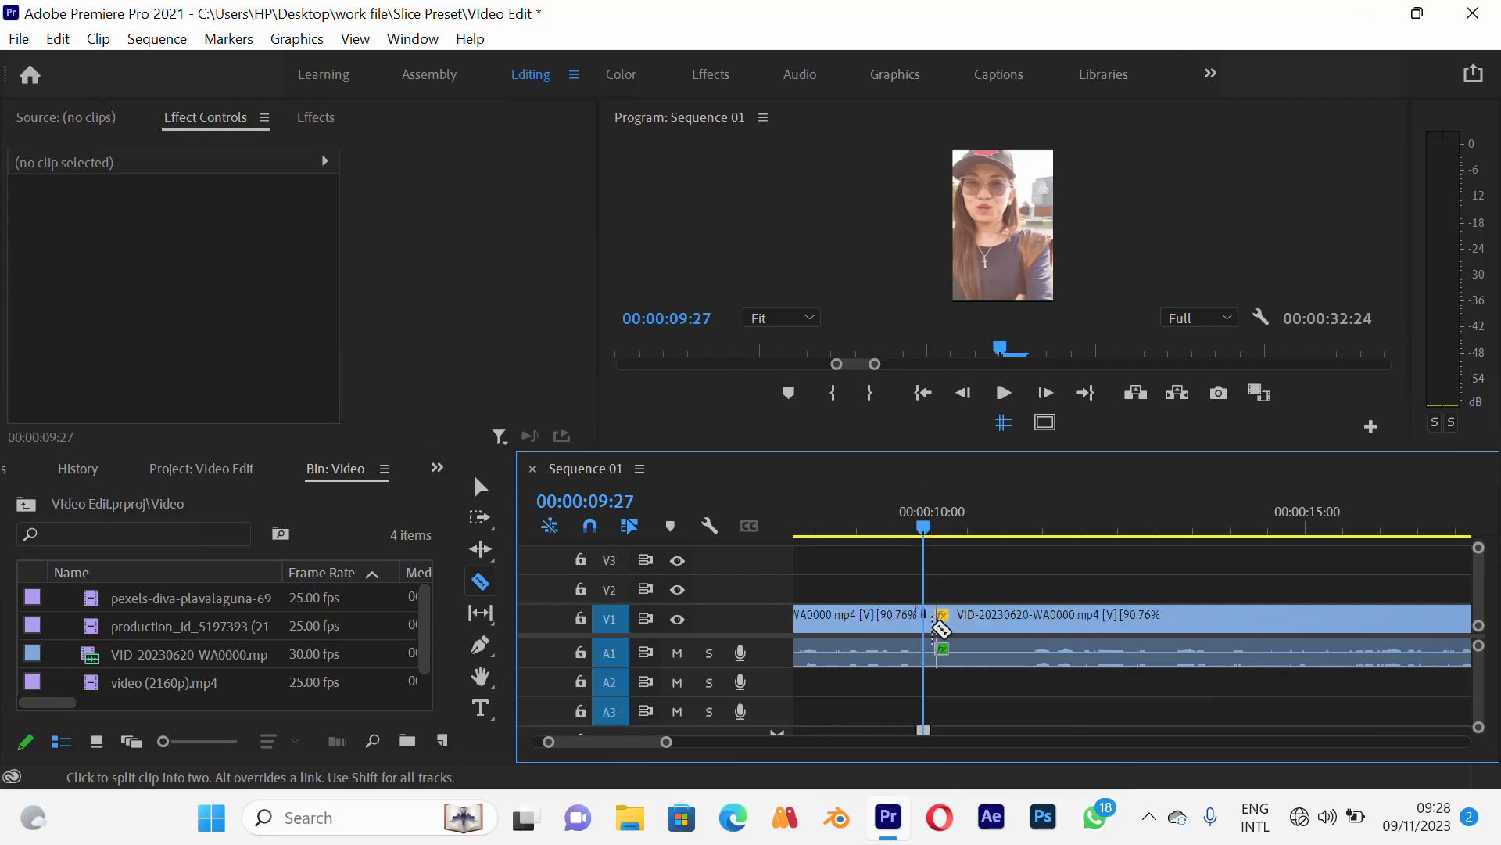
left_click(1026, 626)
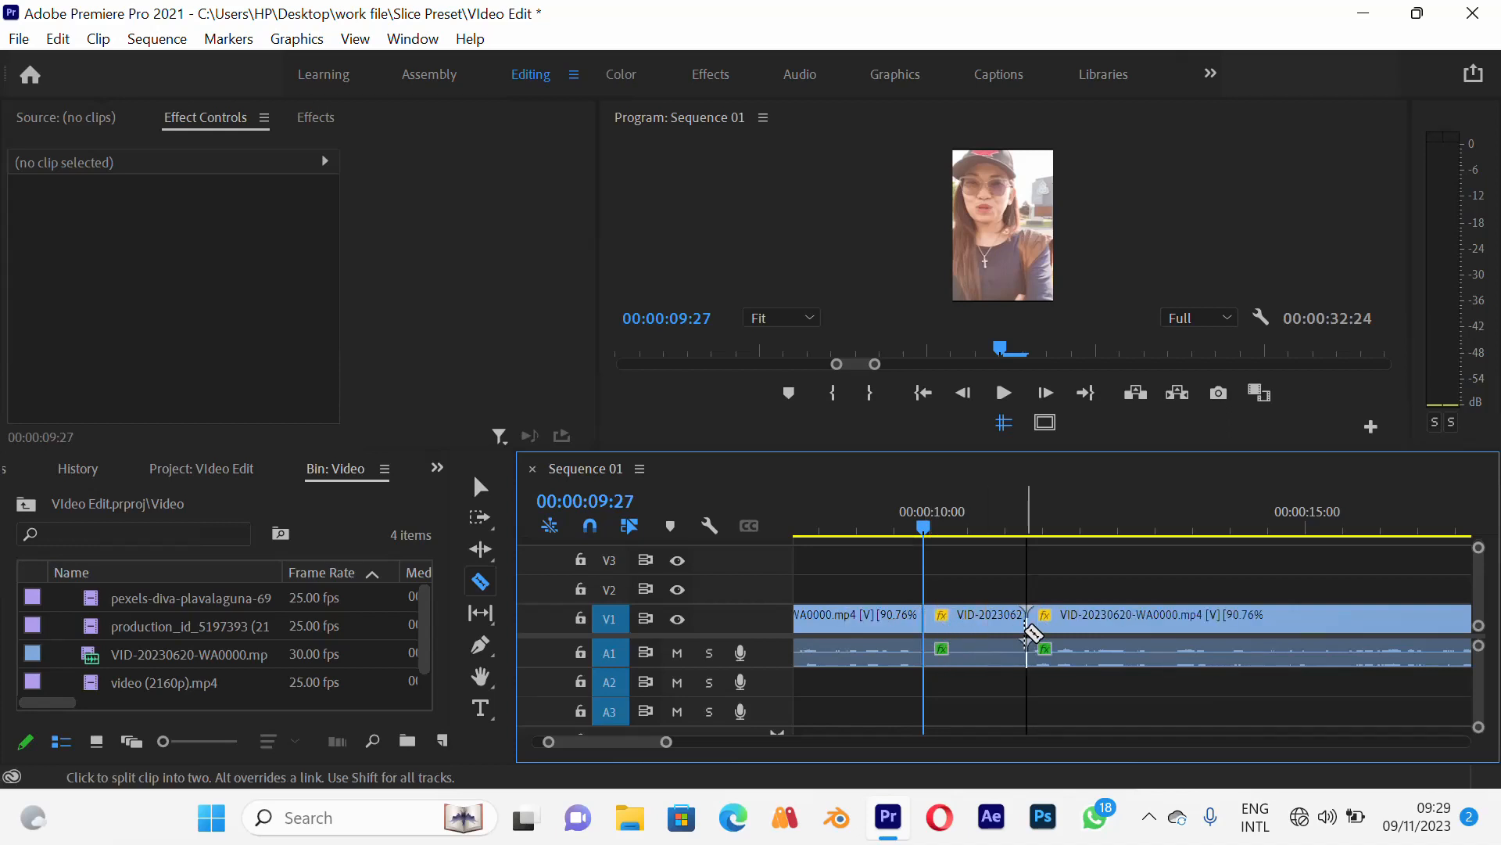
Delete the short segment between the two new cuts and ripple delete the gap after 00:00:09:27
key("v")
left_click(976, 621)
key("Delete")
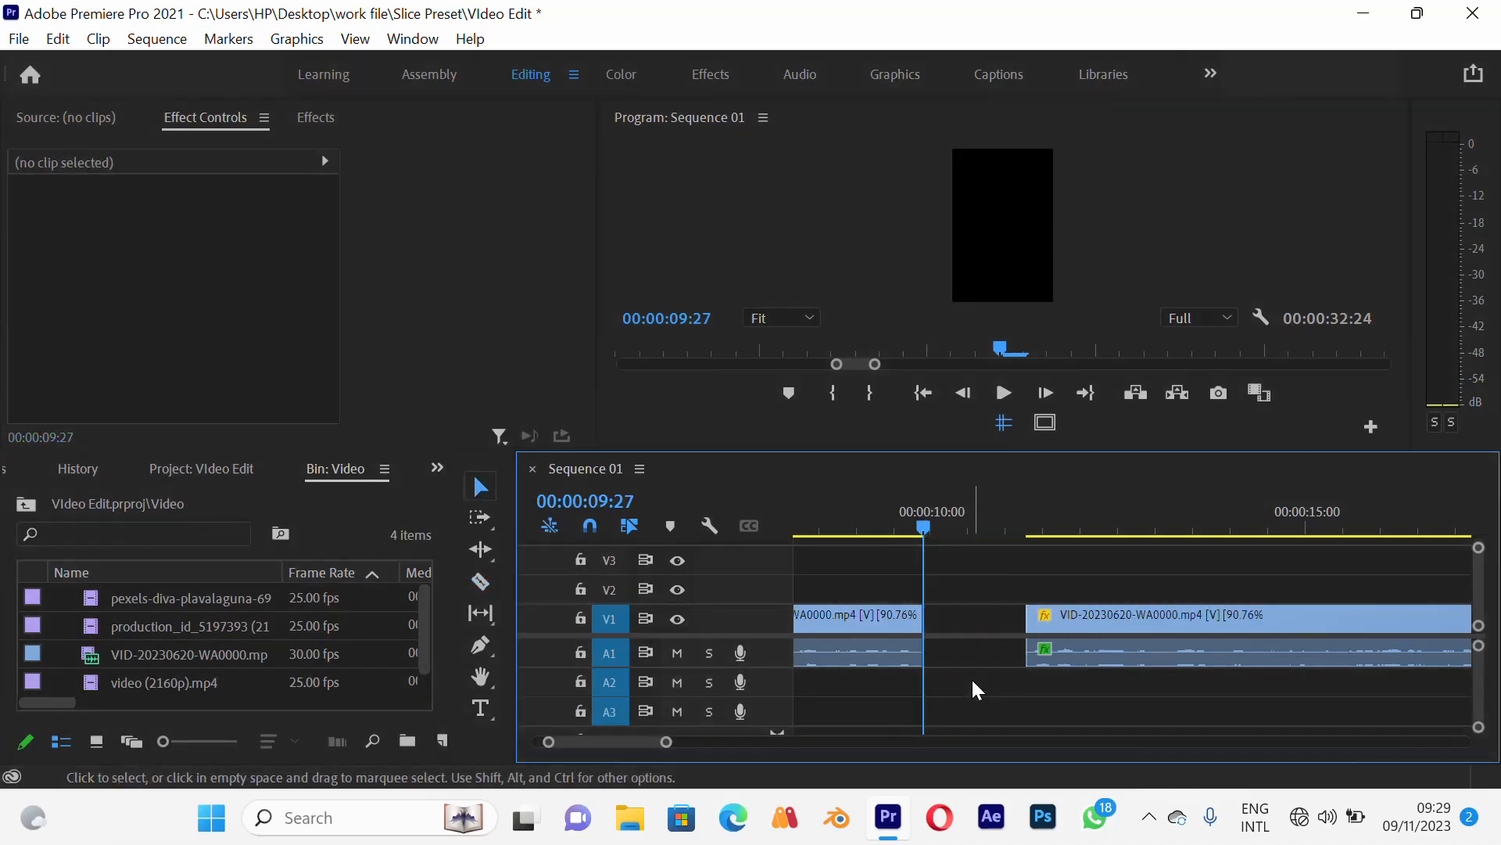
right_click(1002, 613)
left_click(1026, 622)
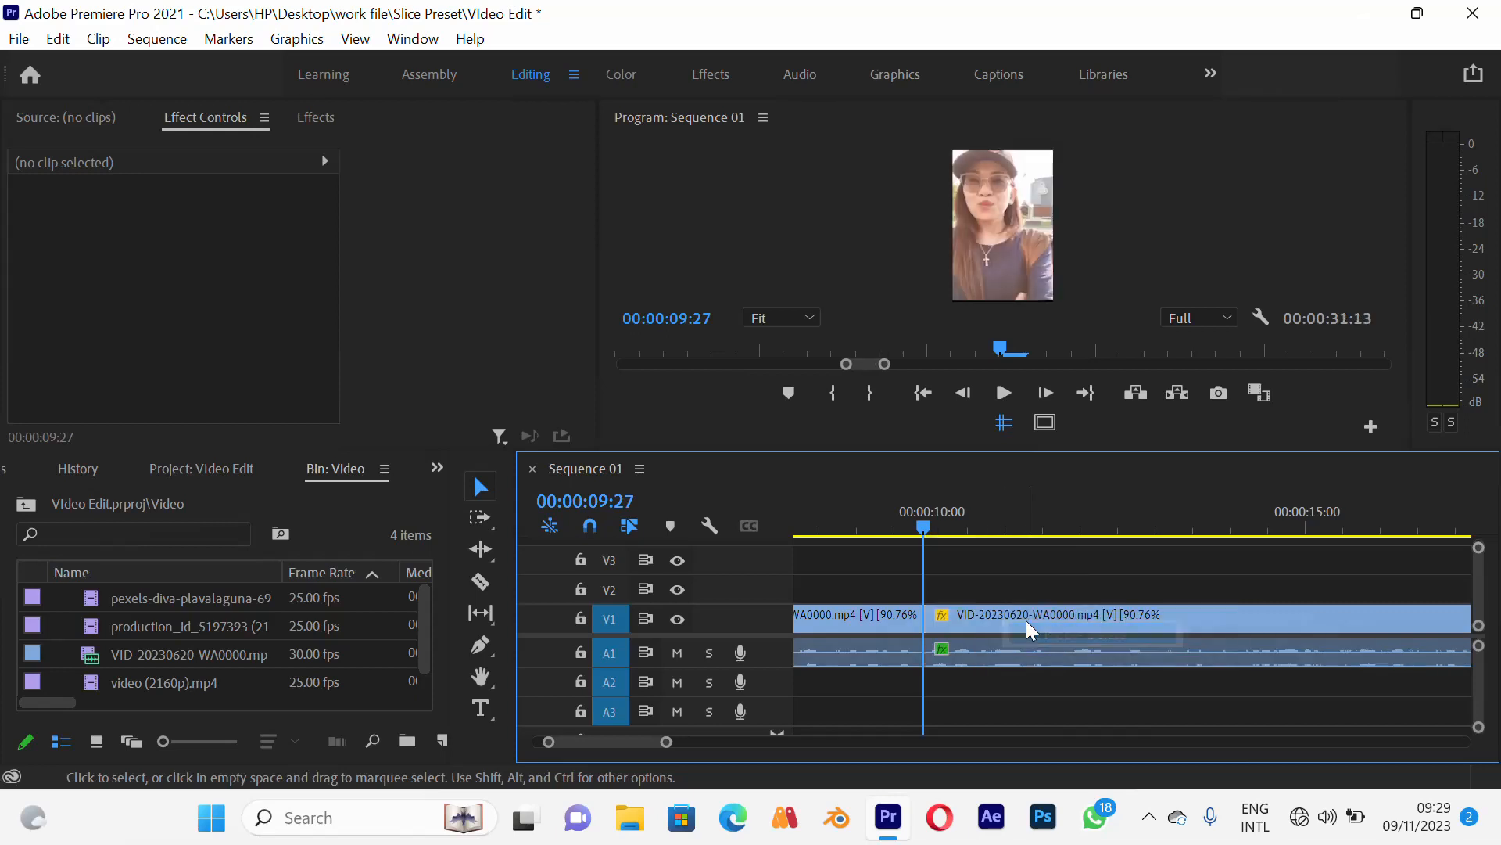
Fit the whole sequence in the timeline and play it from the start to about 00:00:04:05
key("backslash")
left_click_drag(977, 526, 764, 524)
key("space")
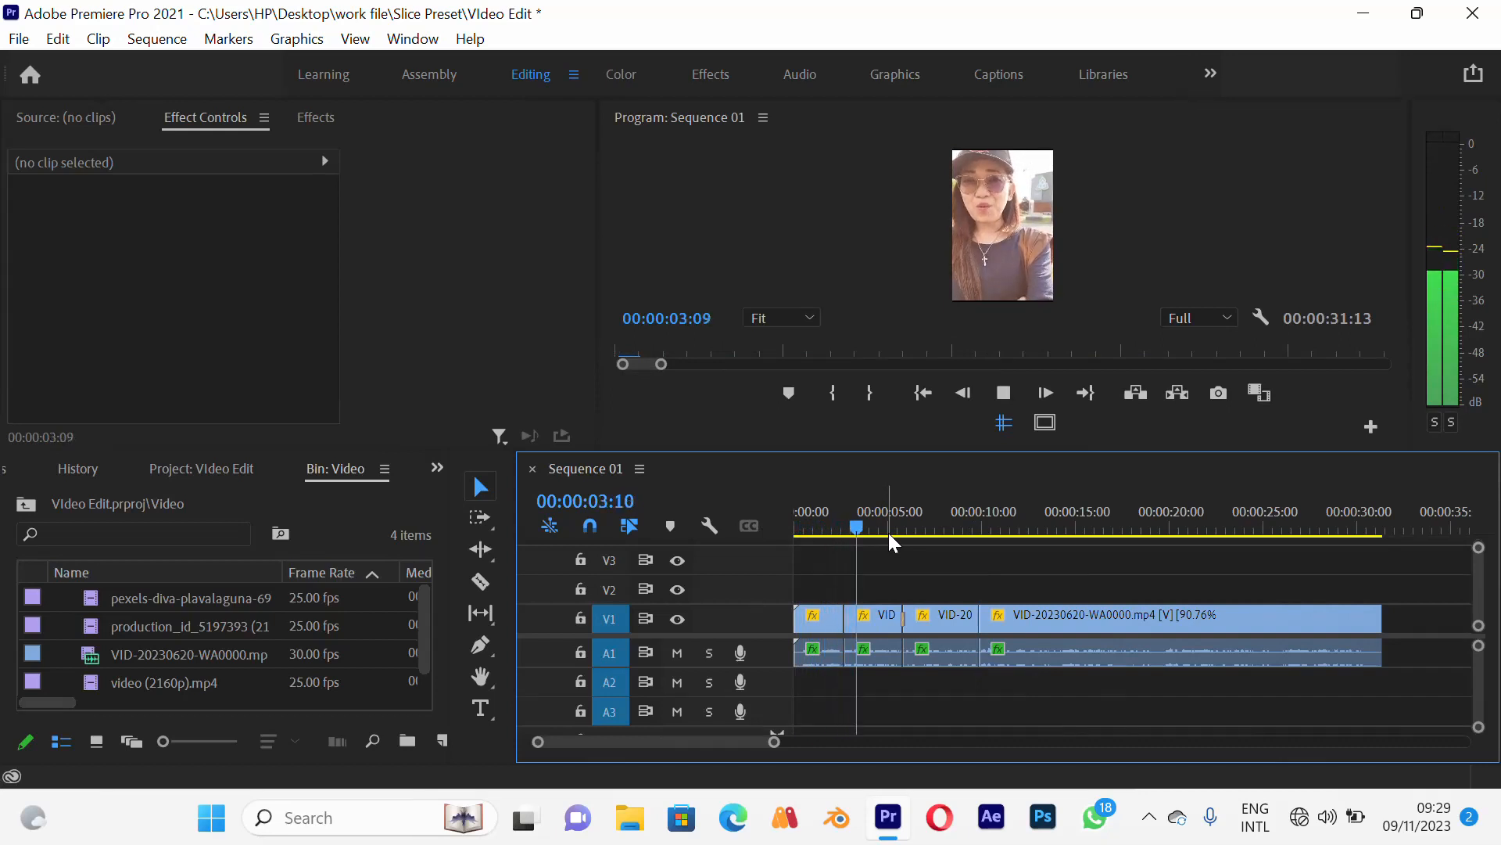
key("space")
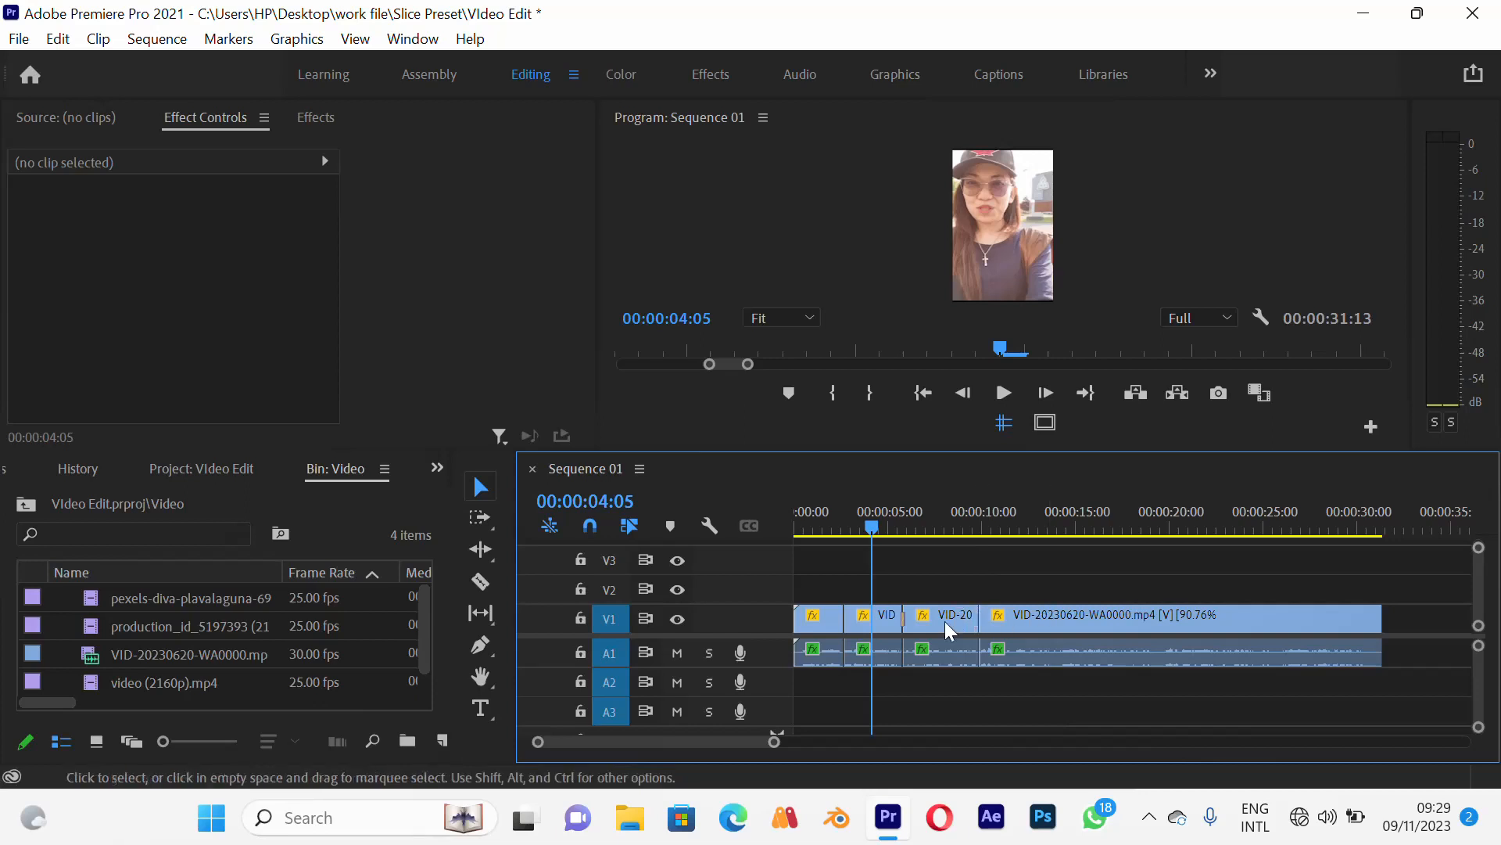
Try selecting the second segment with its linked audio, and its video and audio portions individually
left_click(894, 629)
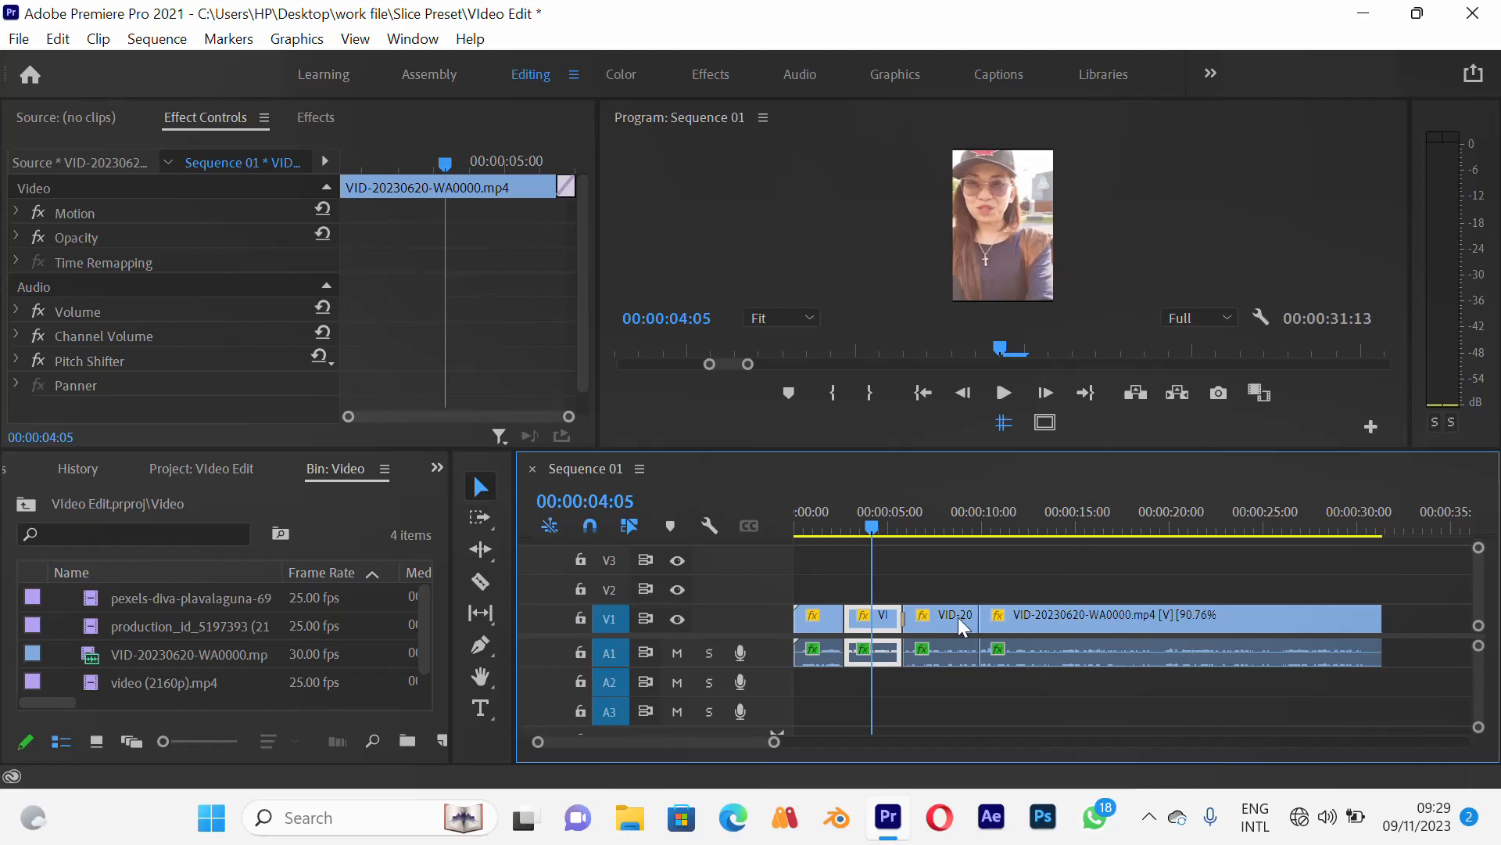
left_click(943, 557)
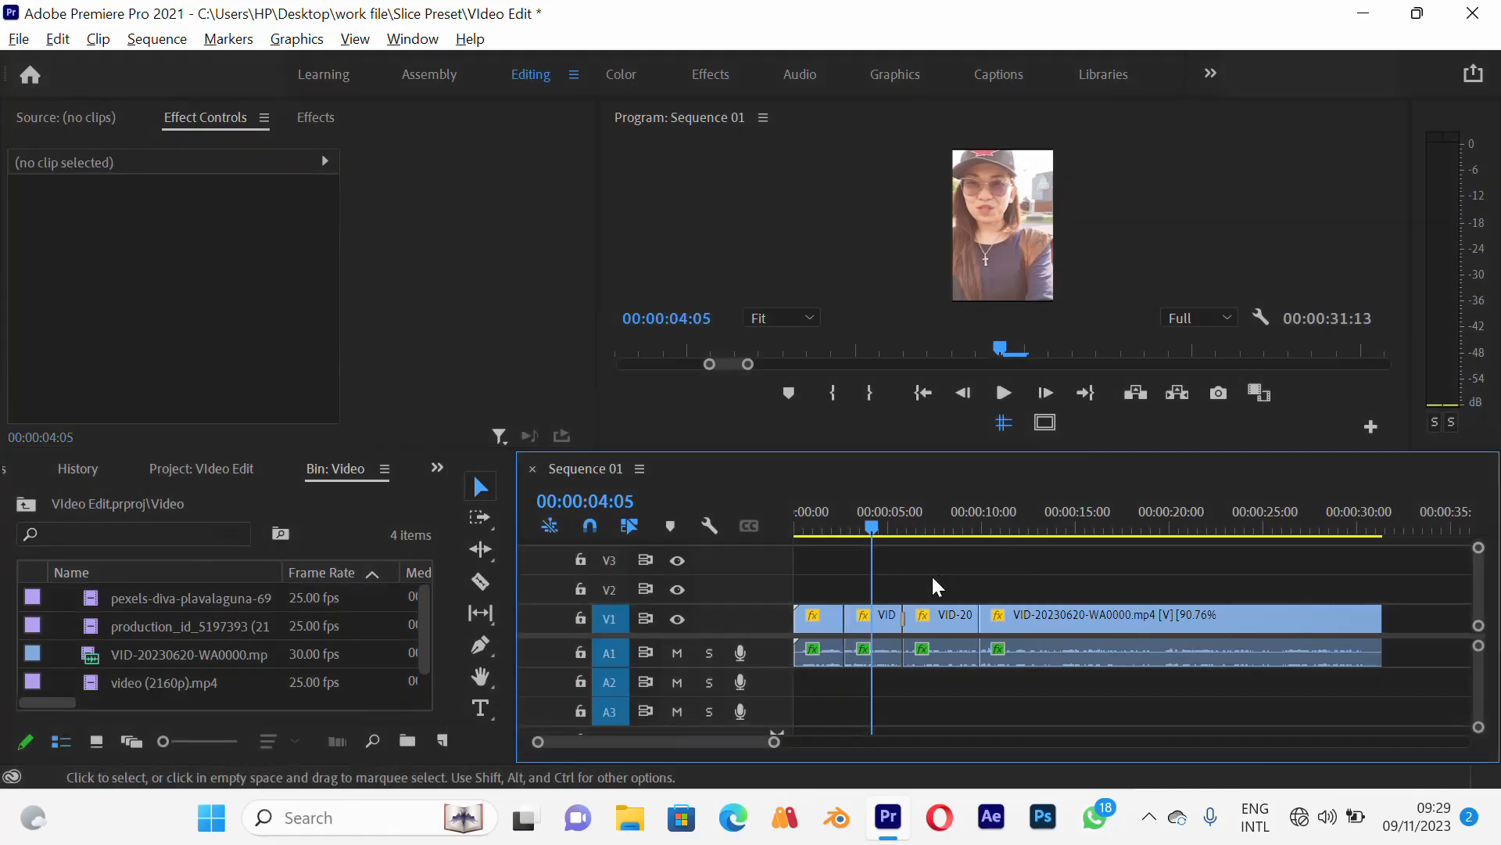
left_click(881, 624)
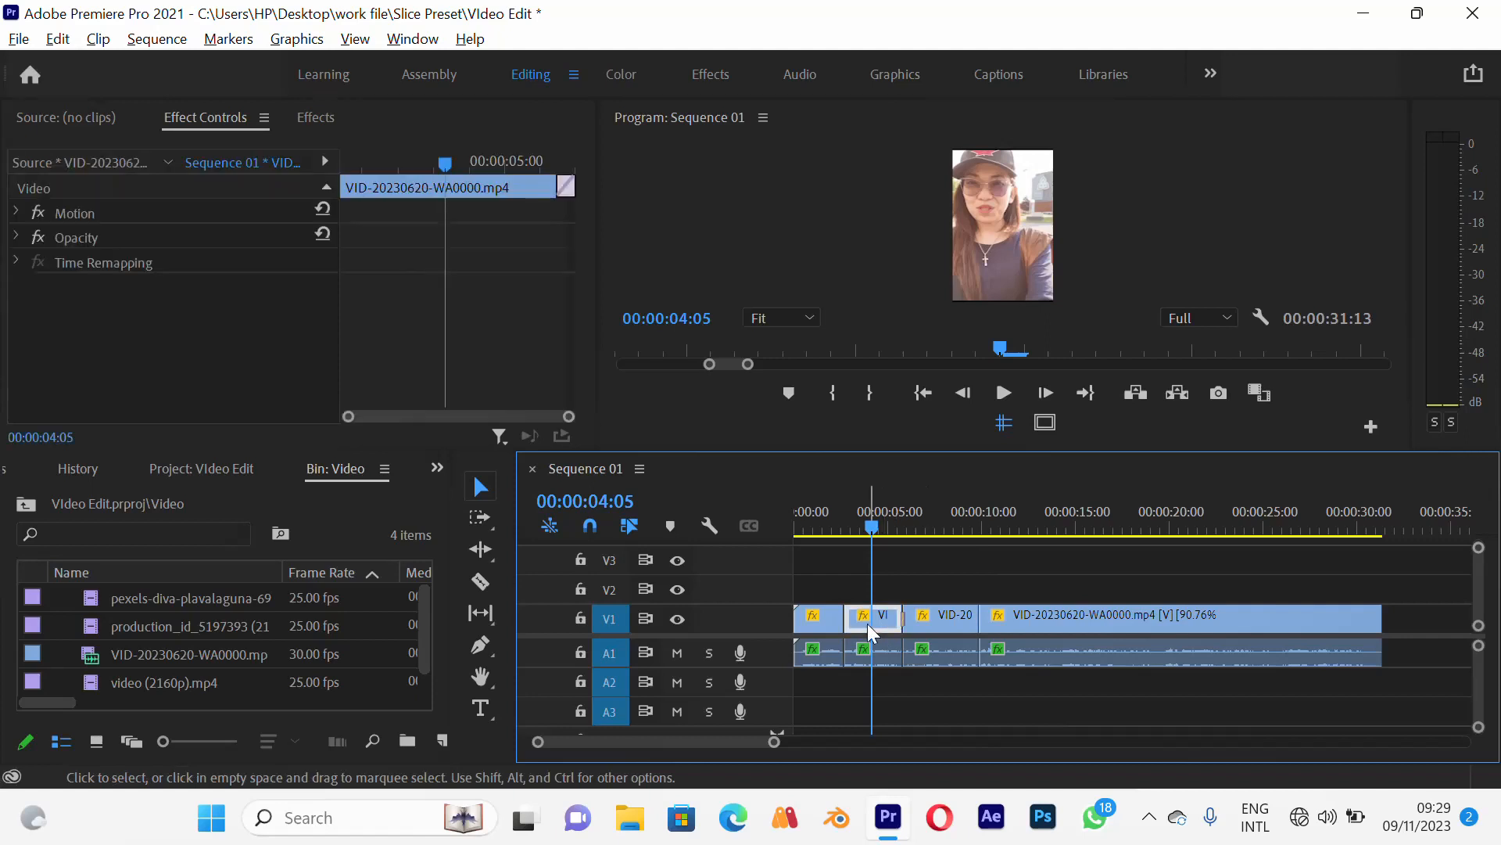
left_click(926, 566)
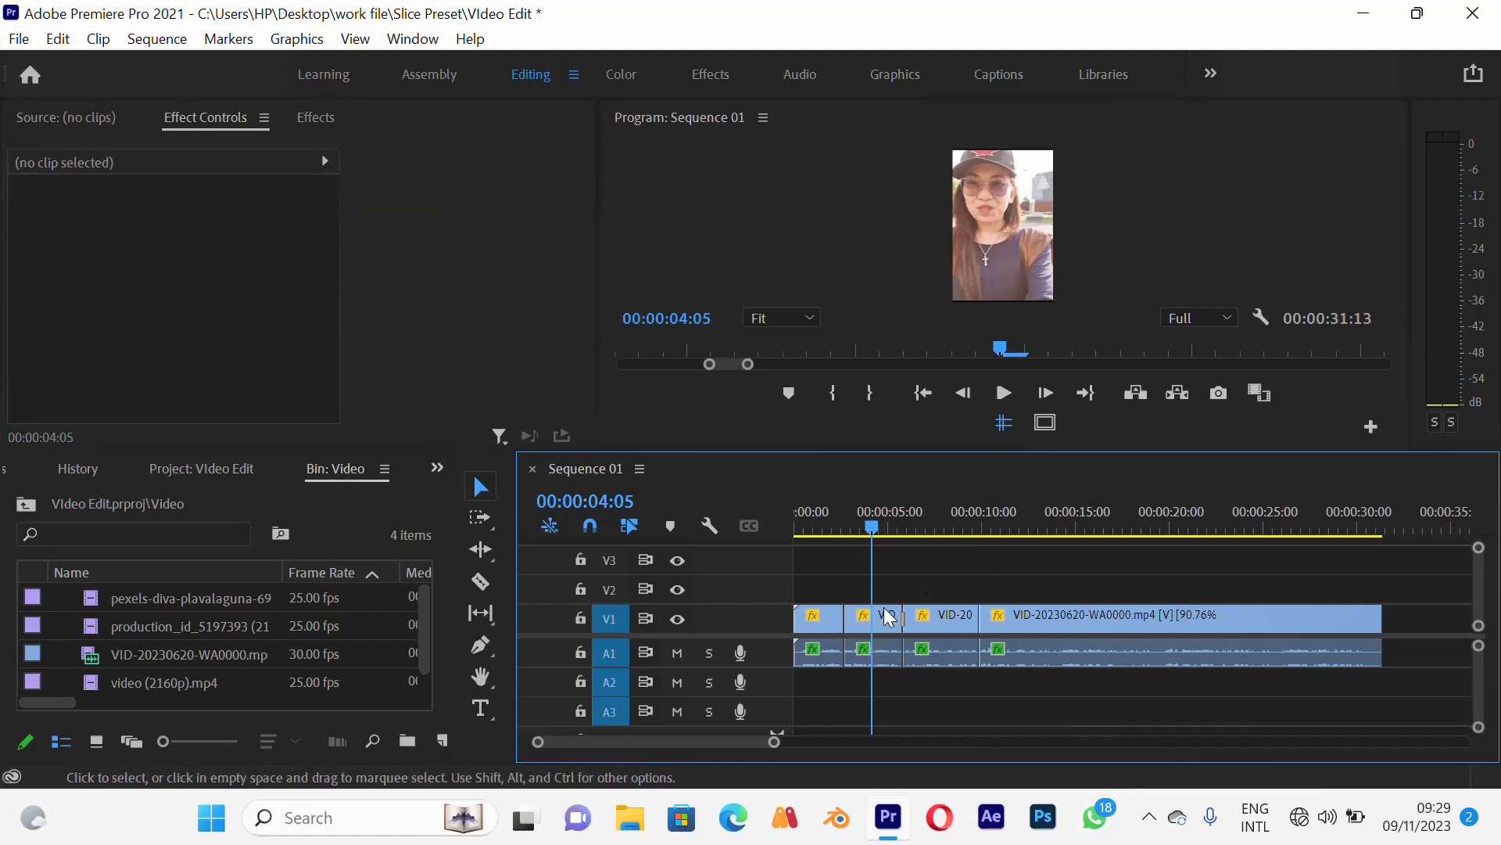
left_click(889, 656)
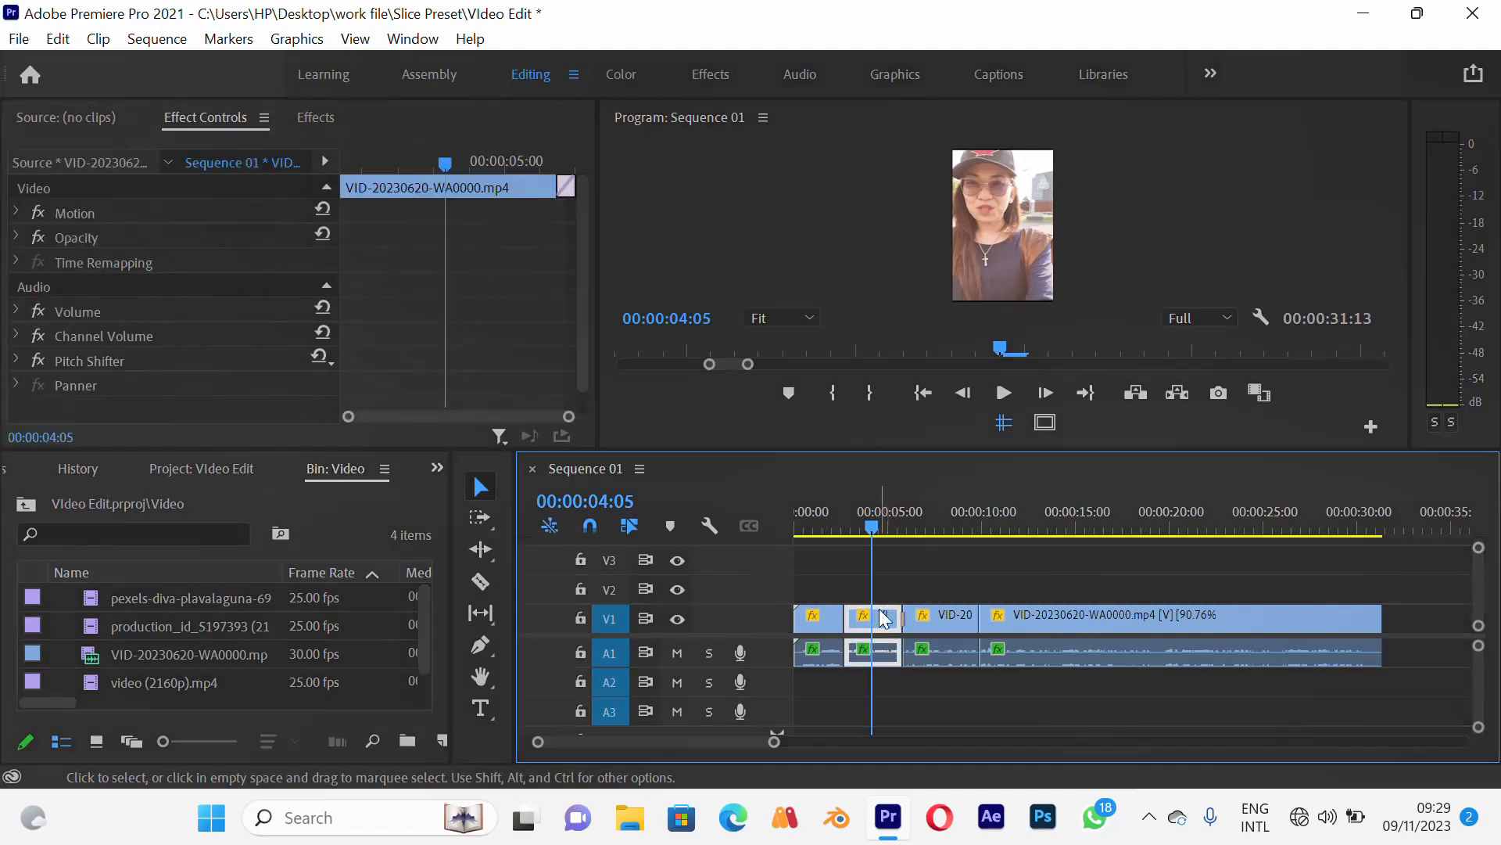
left_click(907, 571)
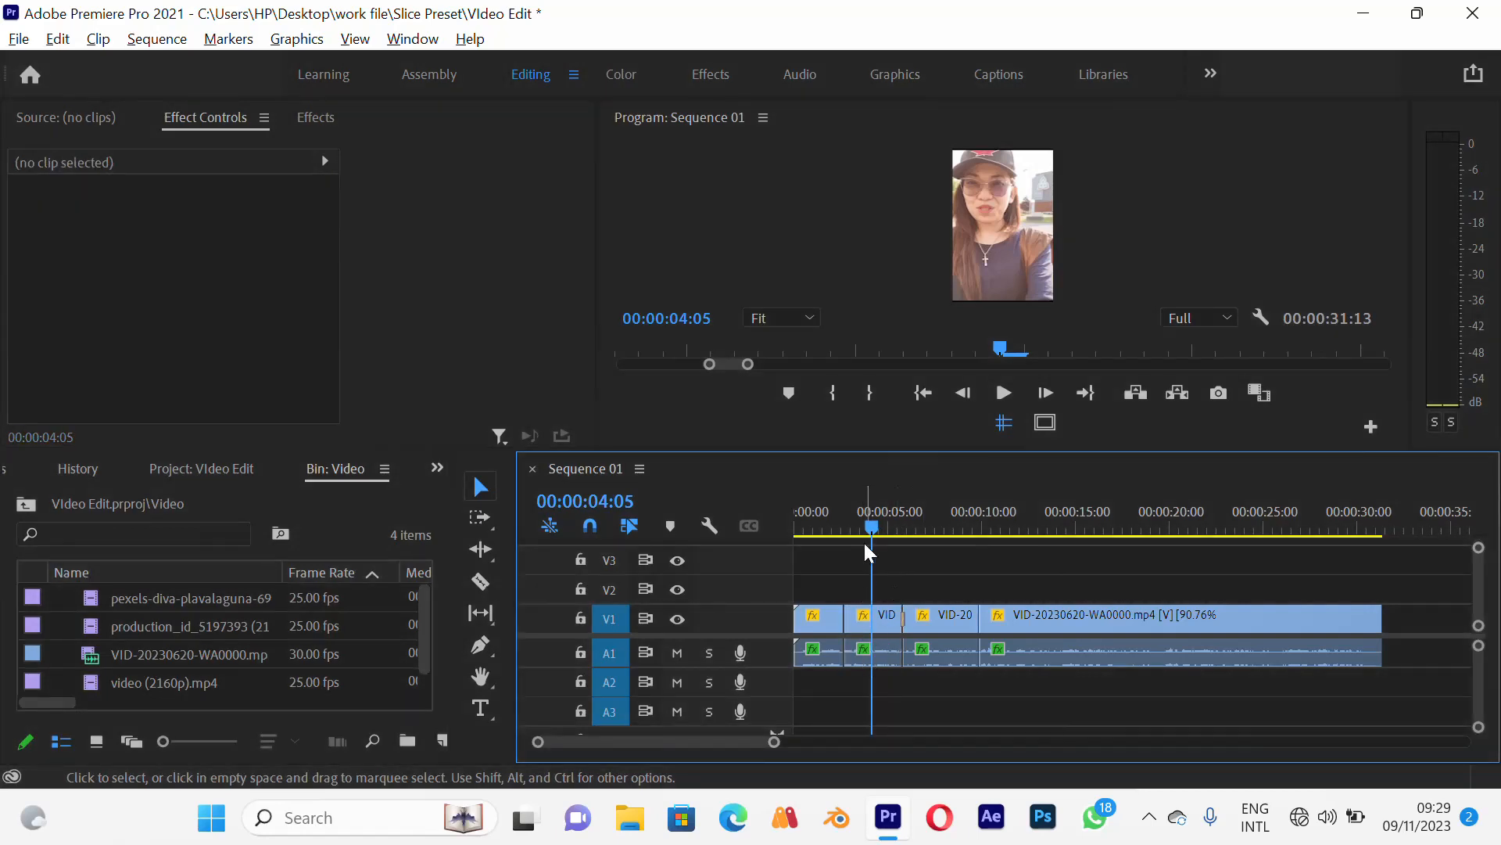
left_click(882, 612)
left_click(889, 645)
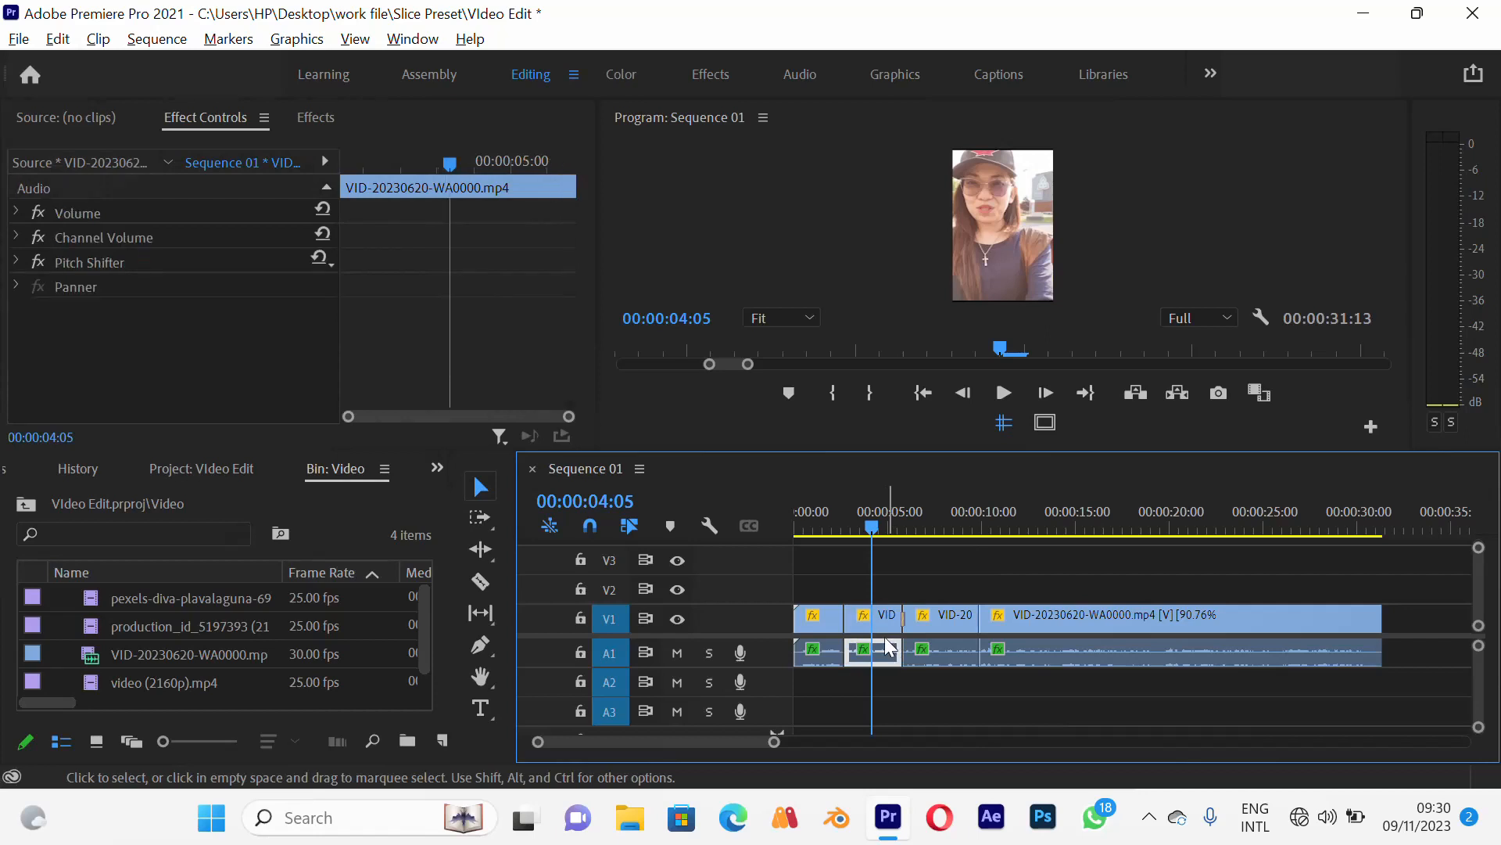
Duplicate only the video of the second segment onto V2 directly above it and select the copy's Motion effect
left_click(895, 618)
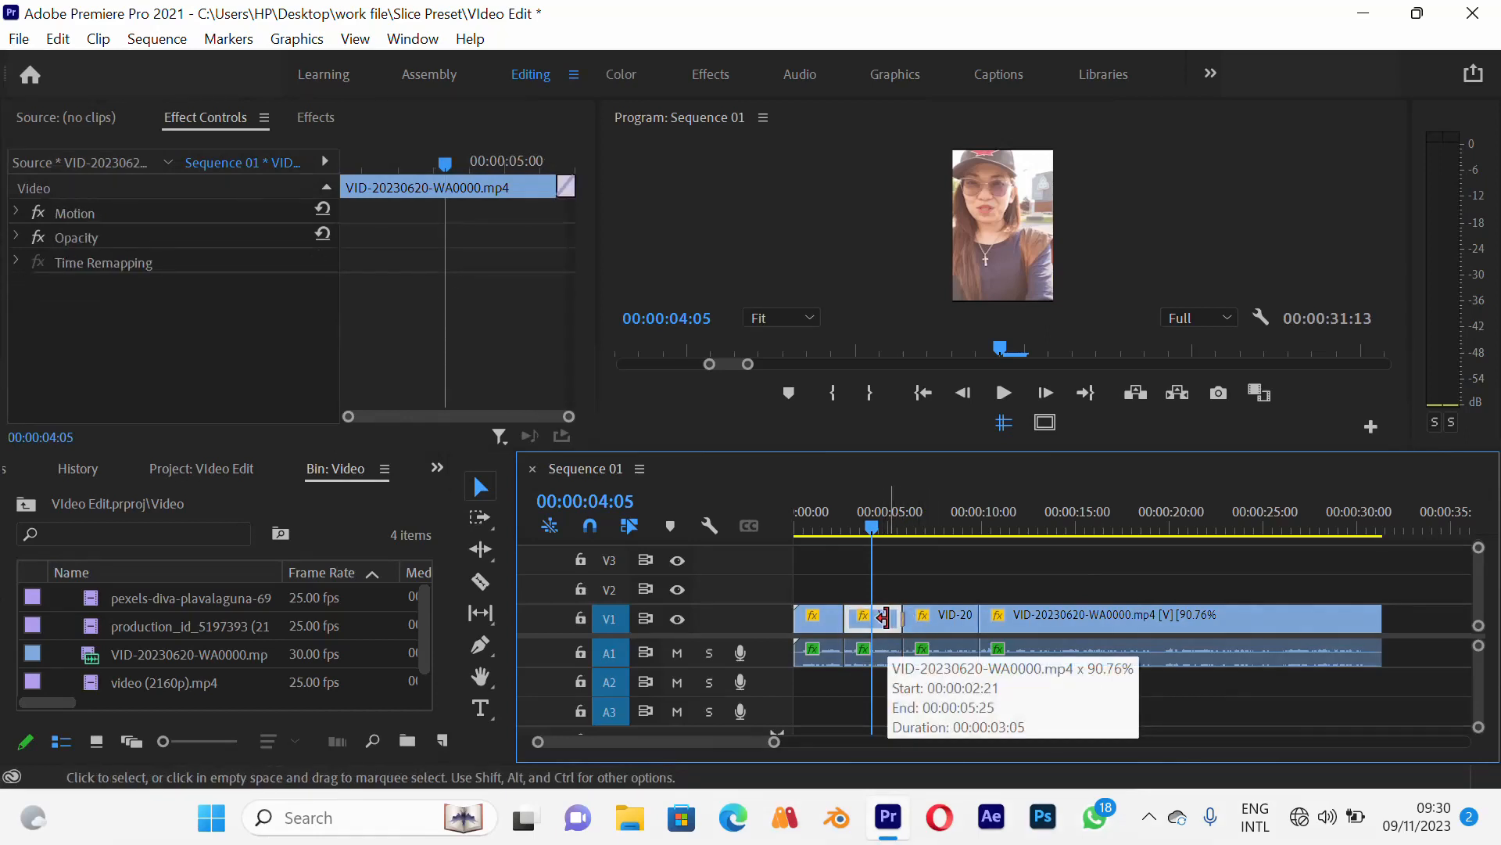
left_click_drag(891, 618, 889, 597)
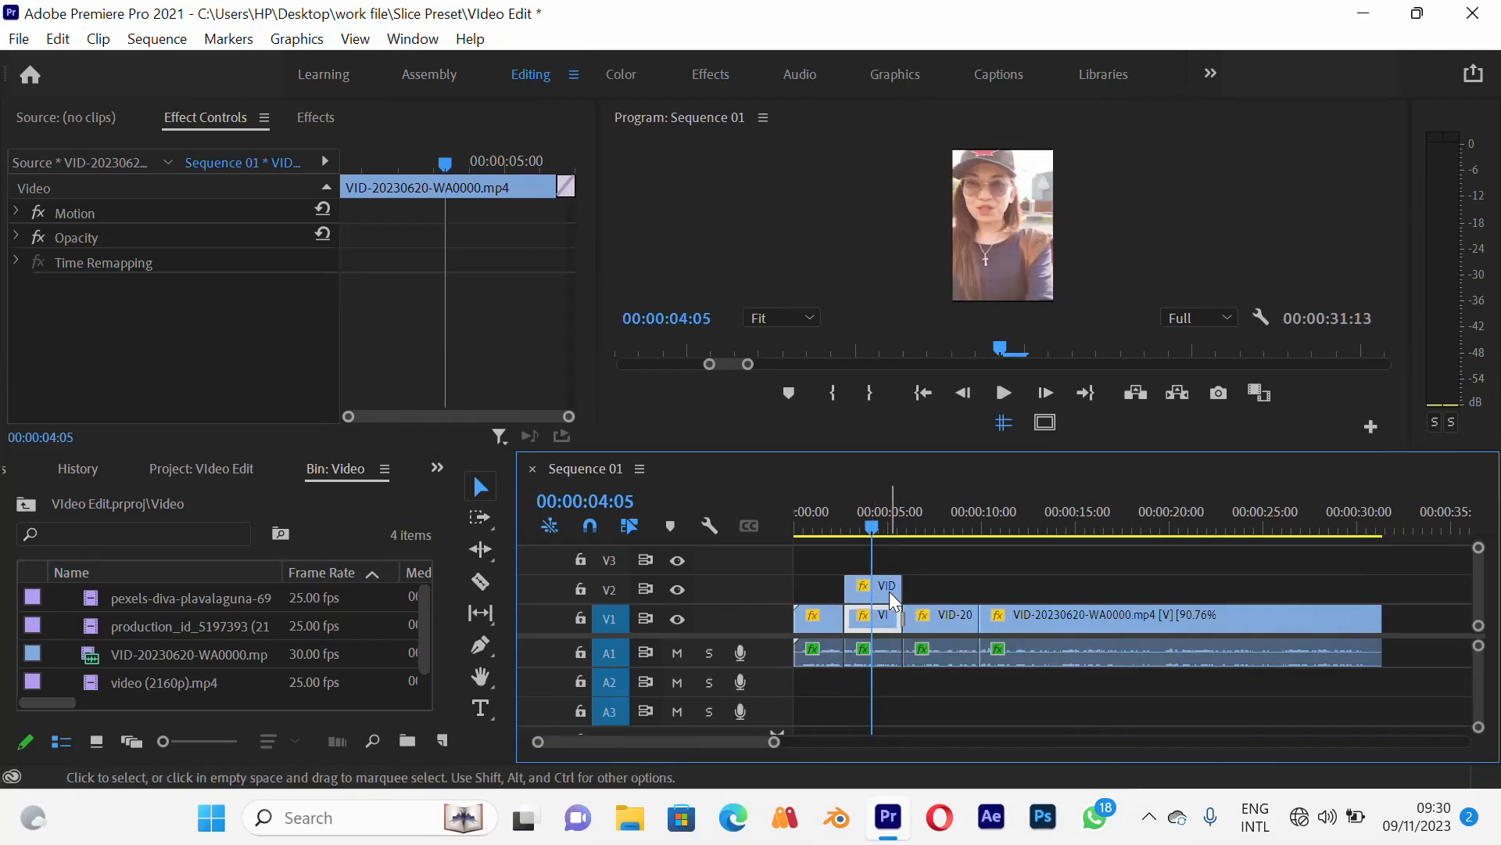
mouse_move(888, 597)
left_mouse_down()
mouse_move(896, 618)
mouse_move(888, 593)
left_mouse_up()
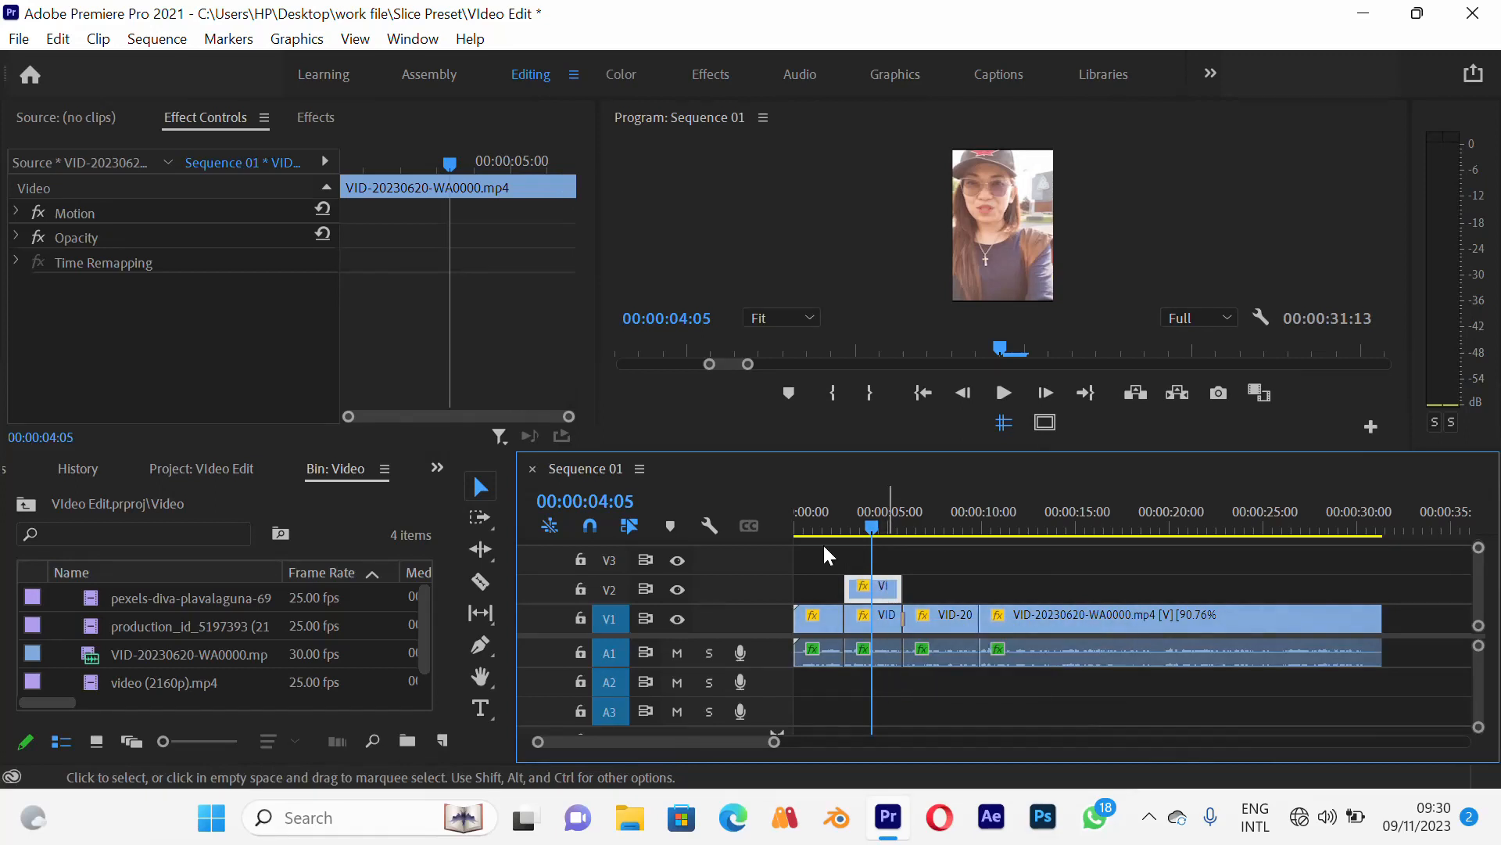
left_click(90, 210)
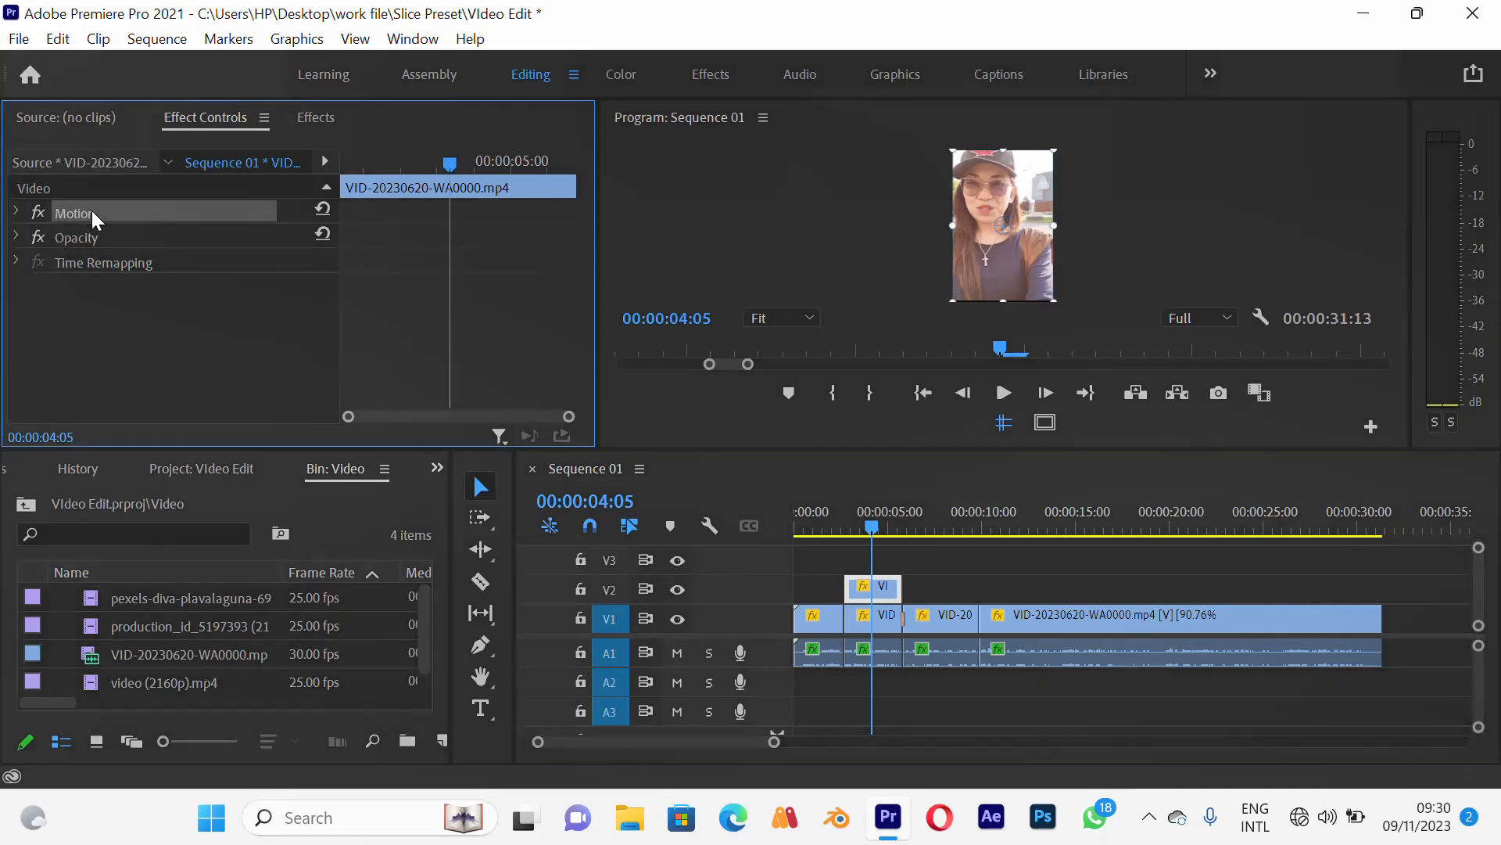
Set the V2 copy's Motion scale to 136 and its position to 286, 412, and deselect the clip
left_click(17, 212)
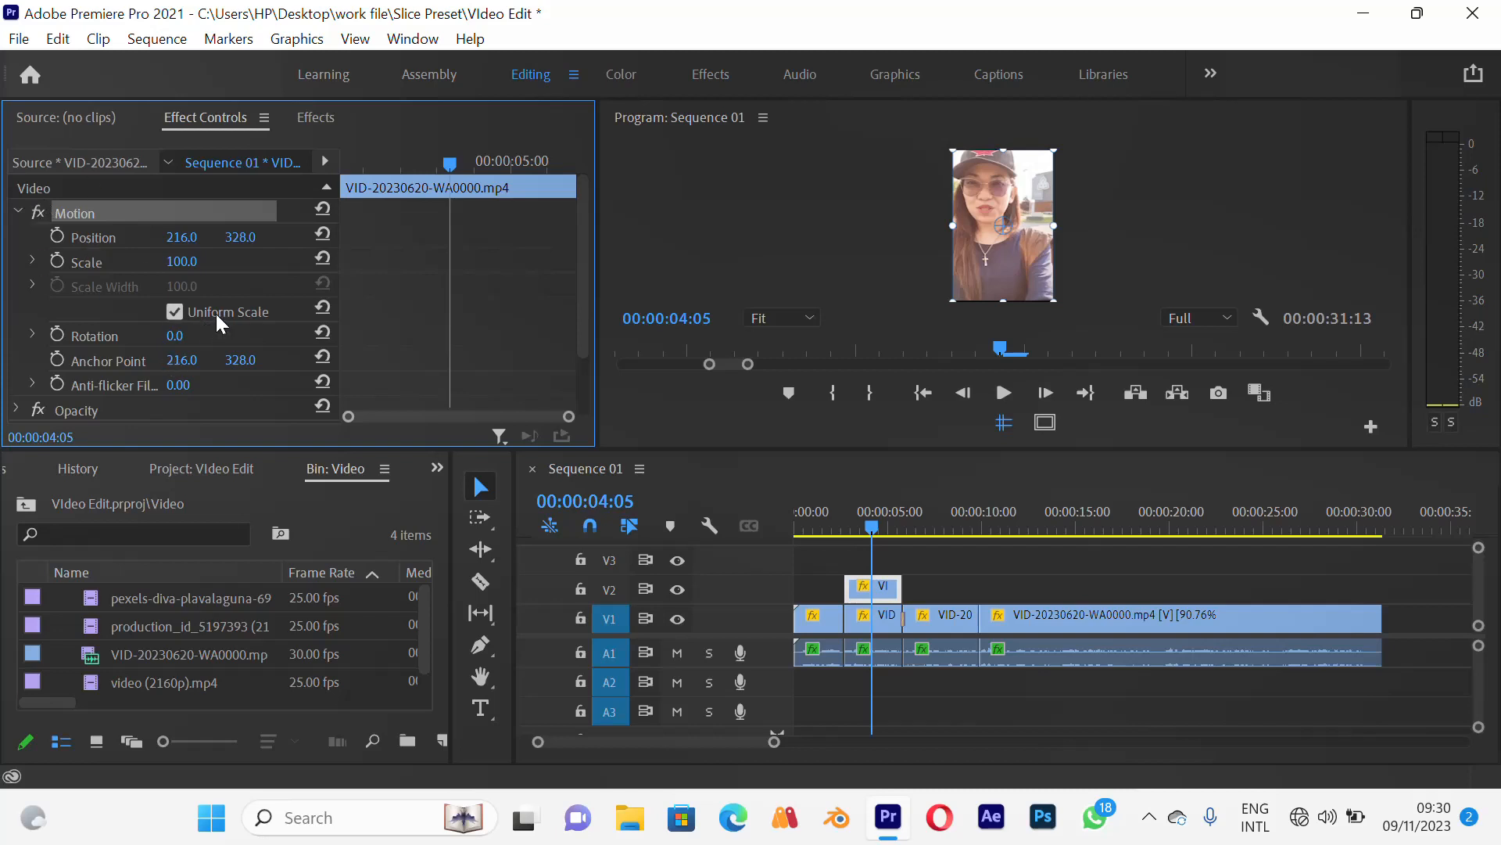
left_click_drag(171, 264, 211, 248)
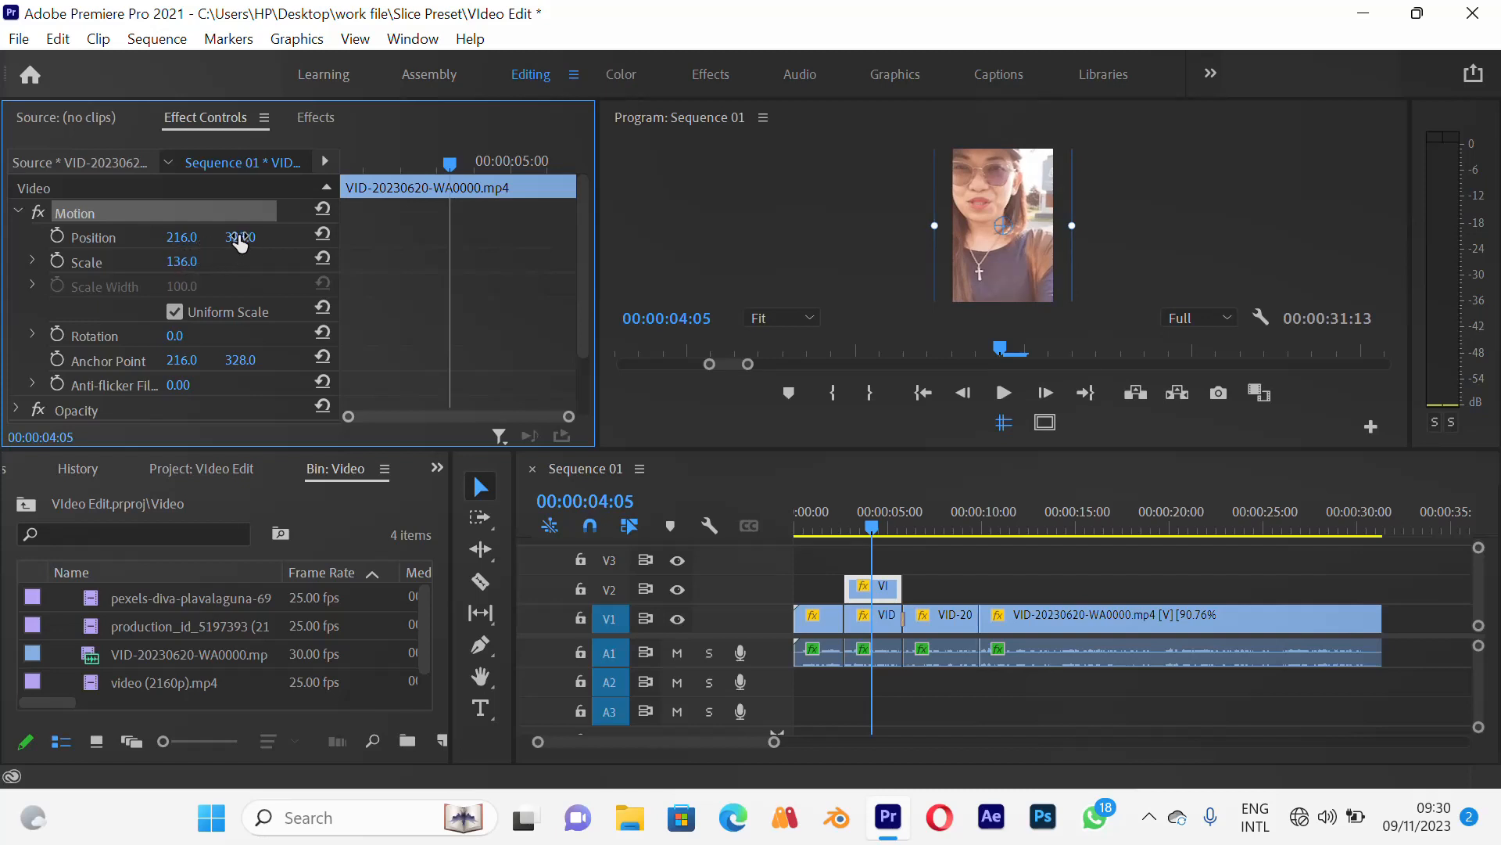
left_click_drag(239, 236, 341, 213)
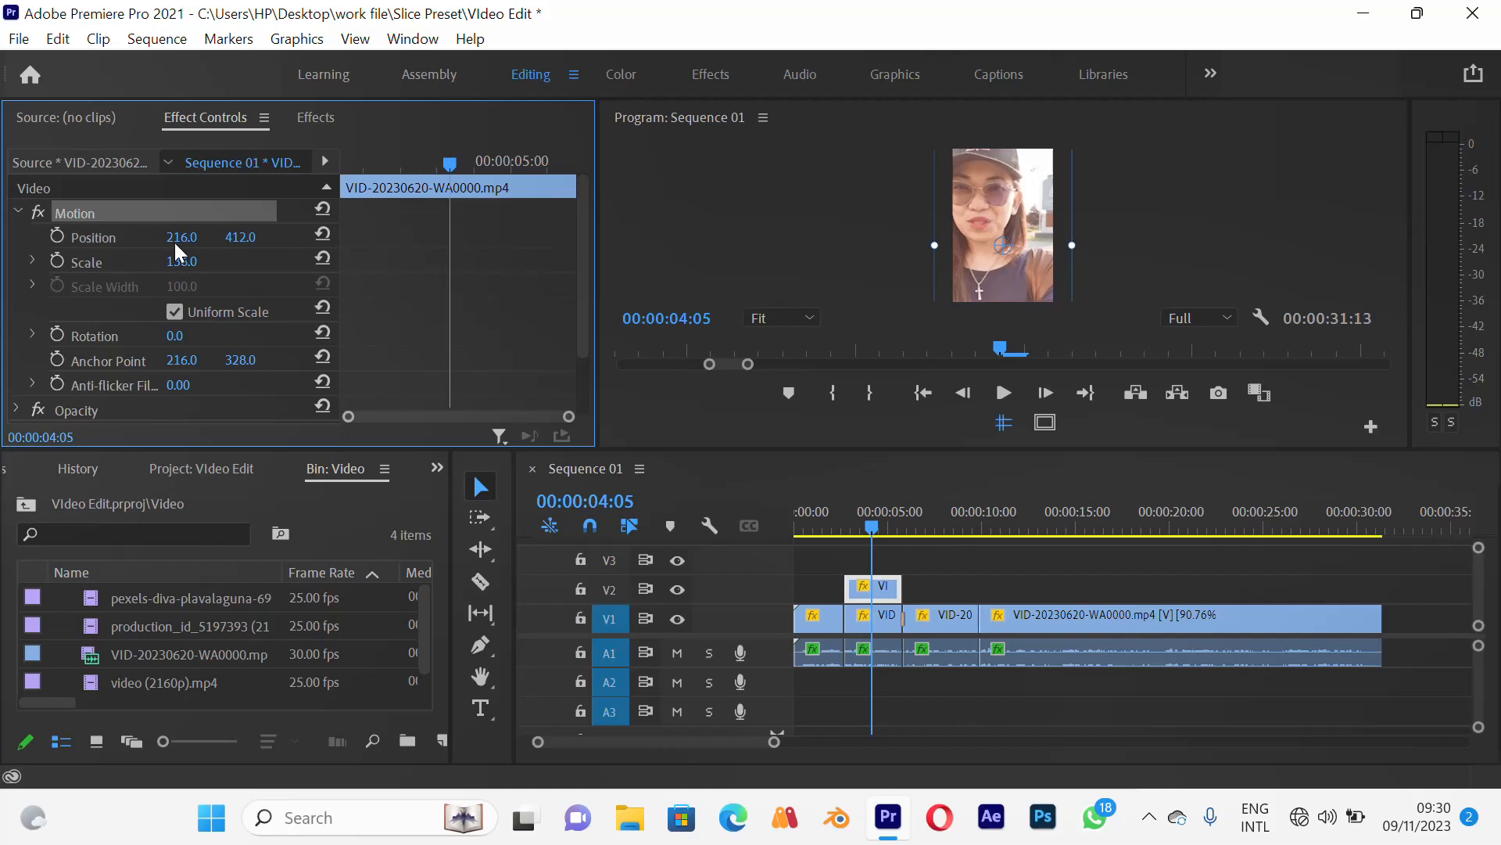
left_click_drag(175, 243, 263, 224)
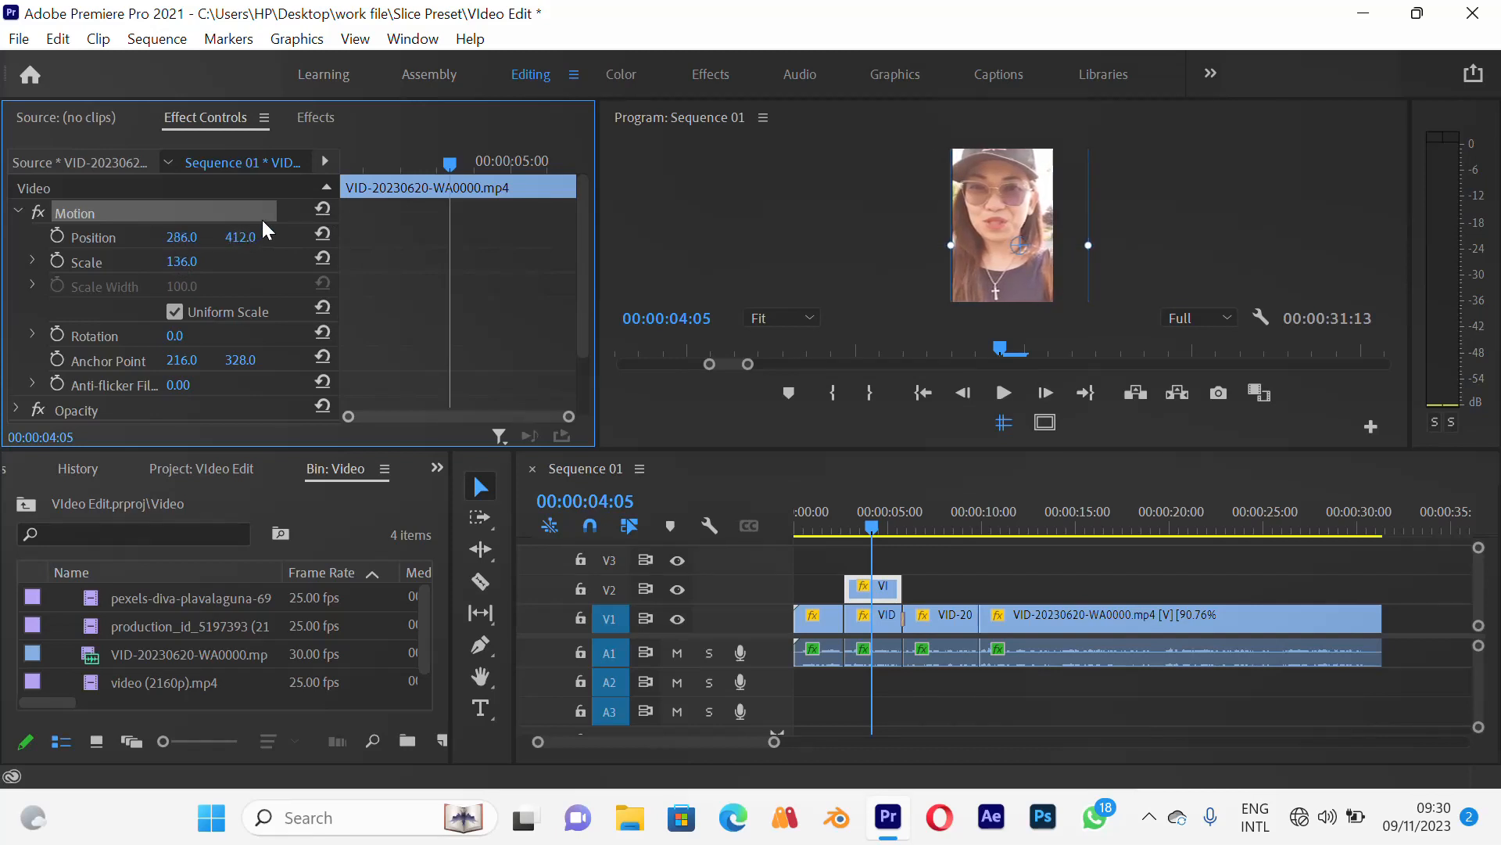
left_click(941, 561)
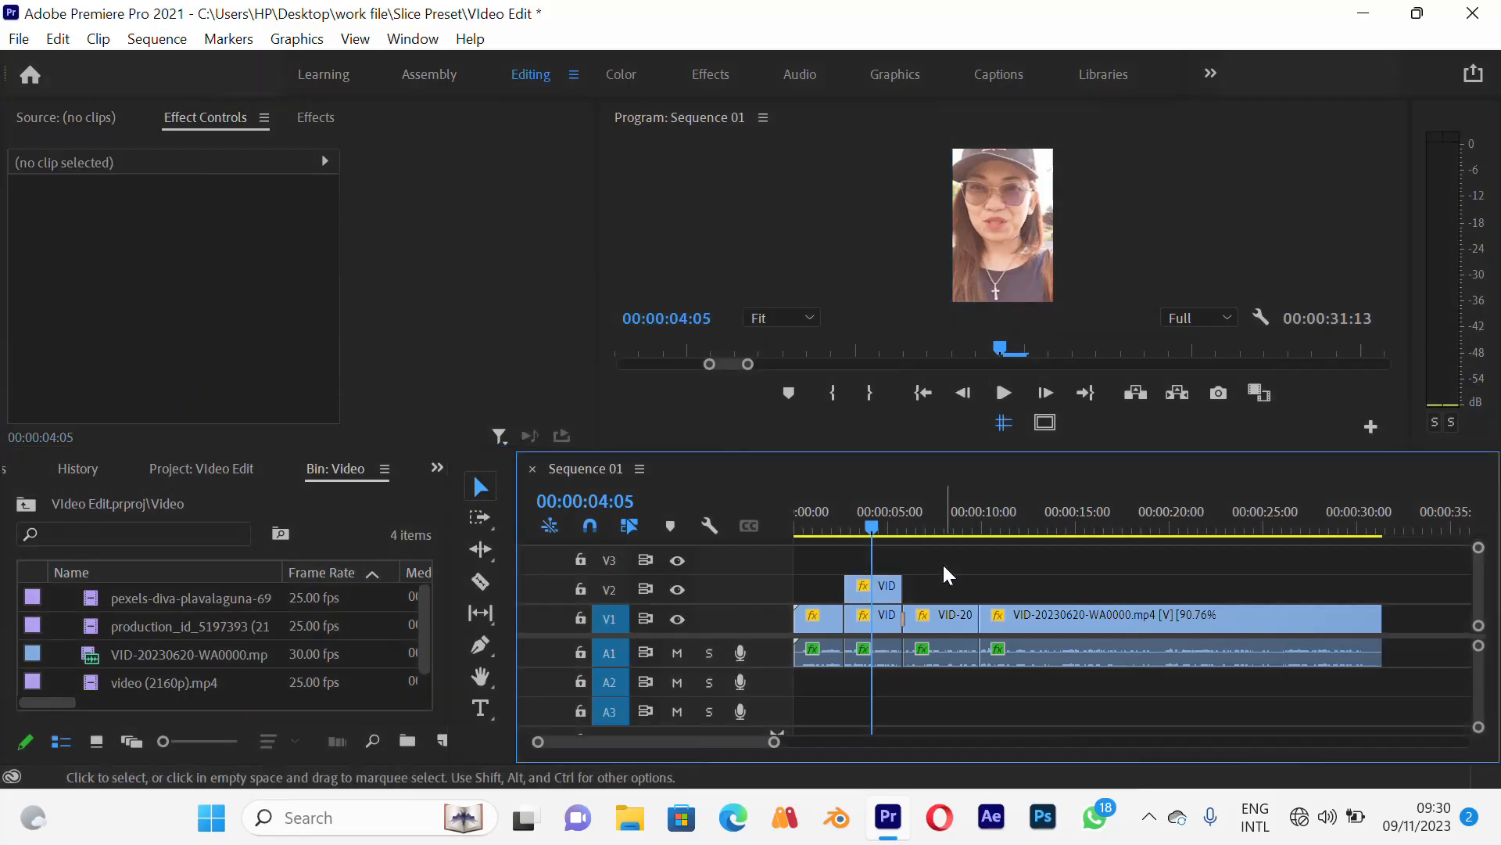
Play the sequence from the start to about 00:00:07:06 to check the enlarged segment
left_click_drag(870, 534, 795, 557)
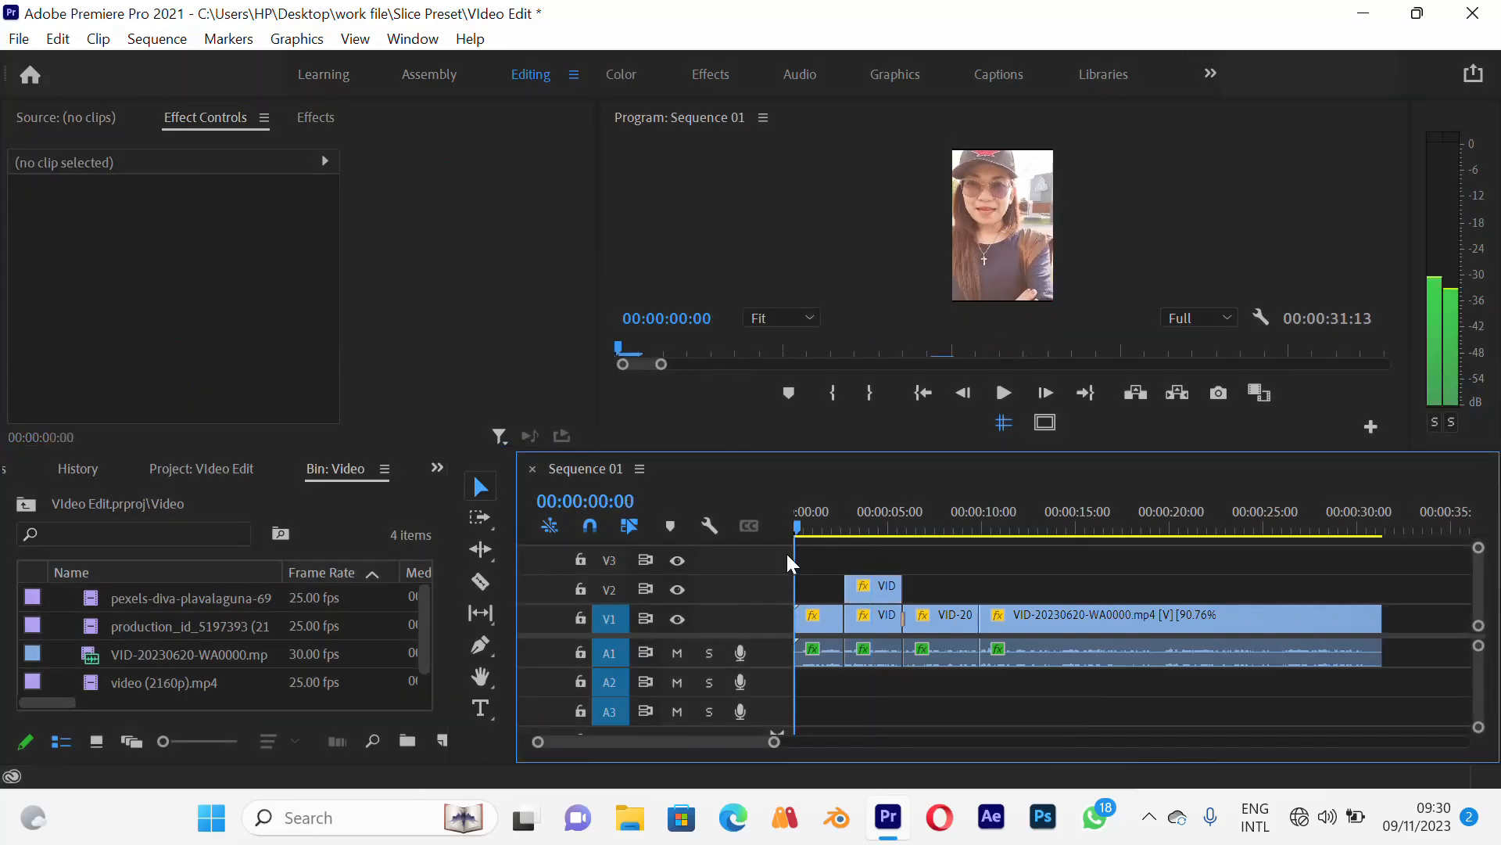
left_click(1005, 396)
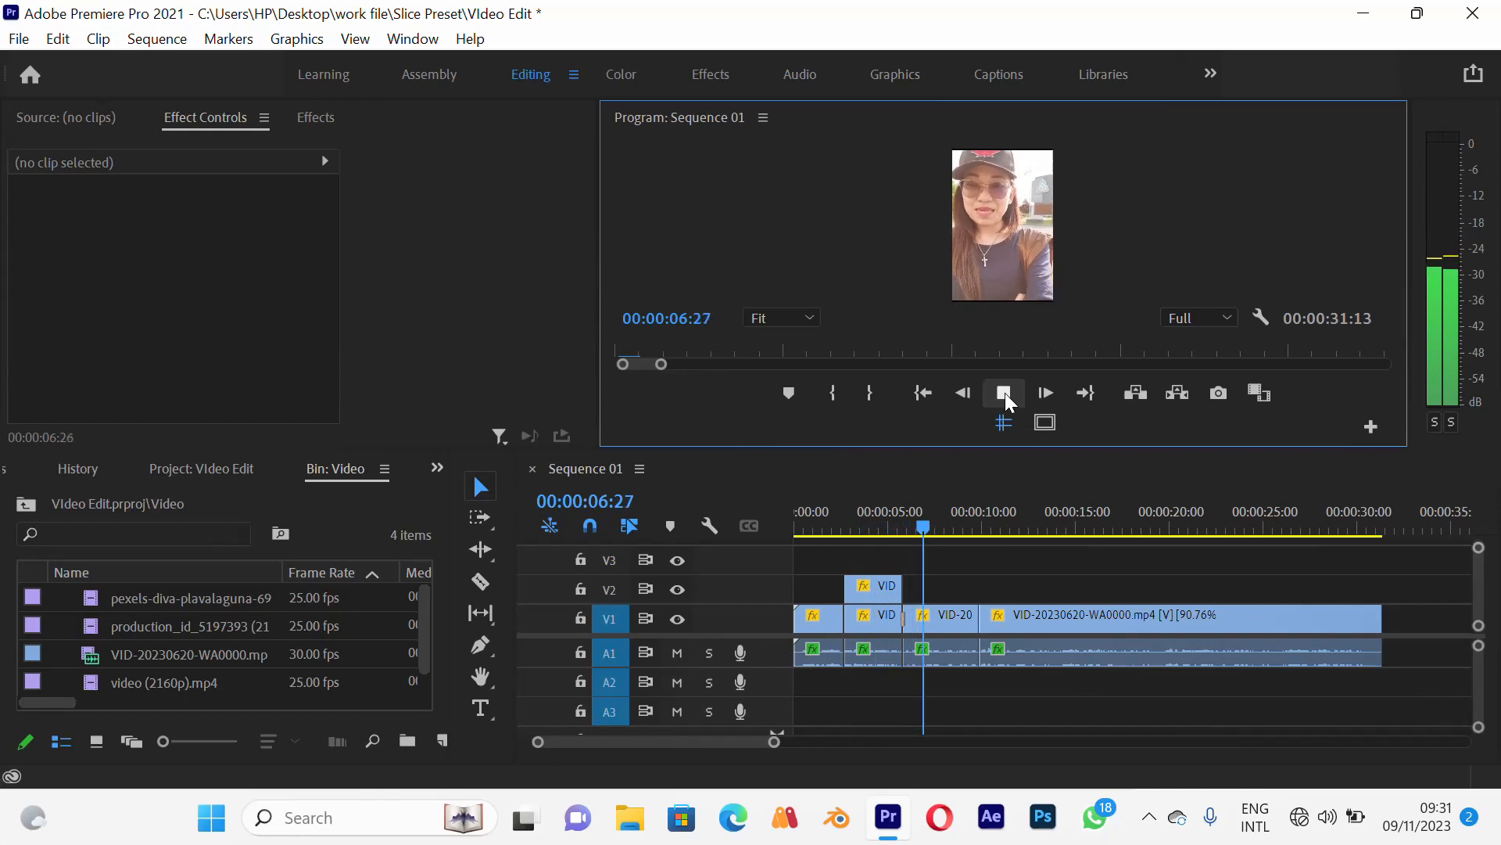
left_click(1005, 393)
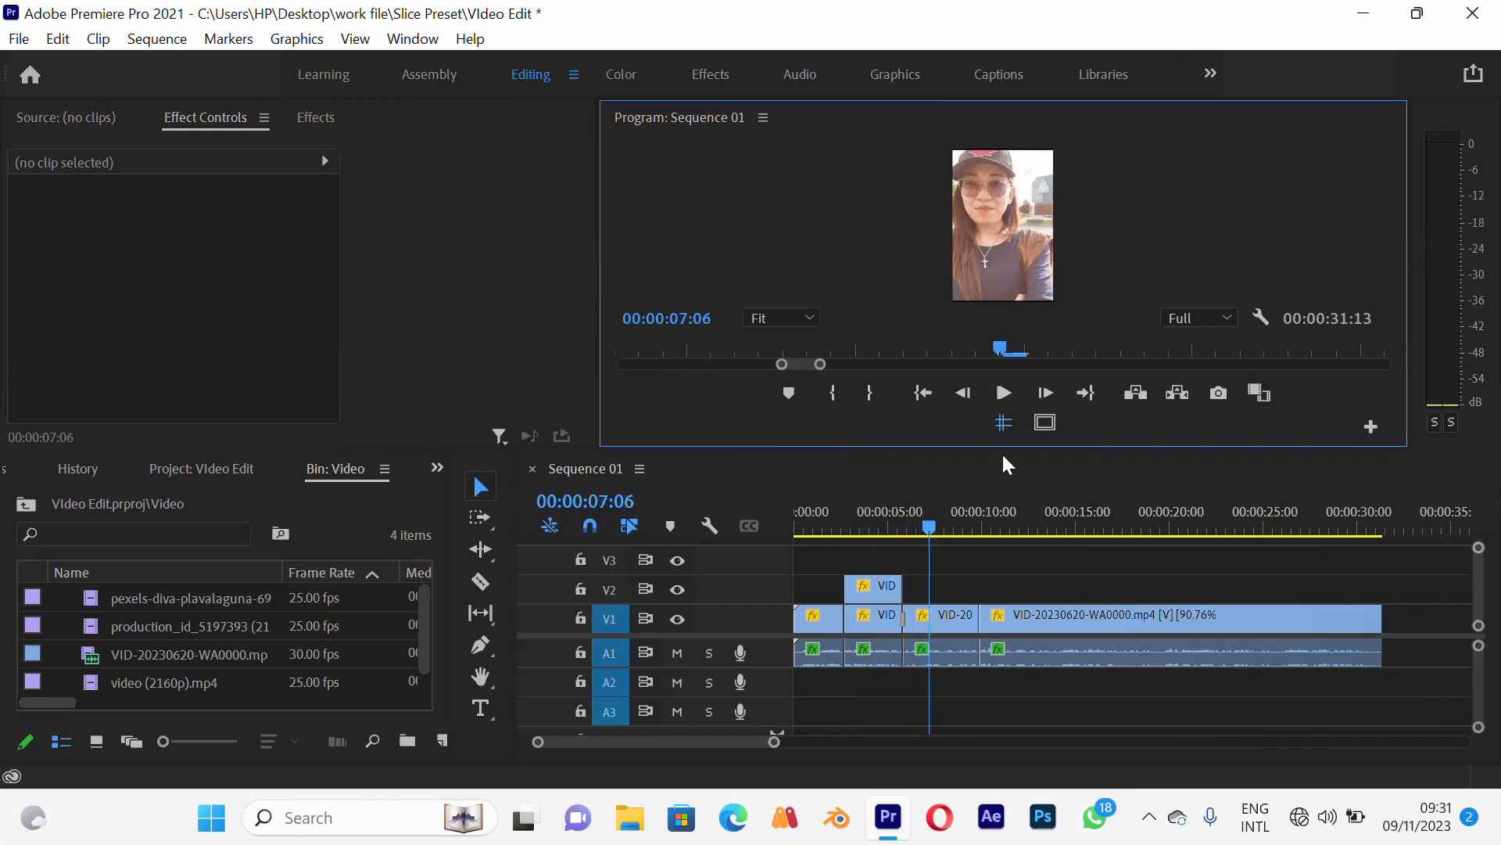
Hide the V2 track and examine the cuts at both ends of the duplicated segment up close
left_click(876, 588)
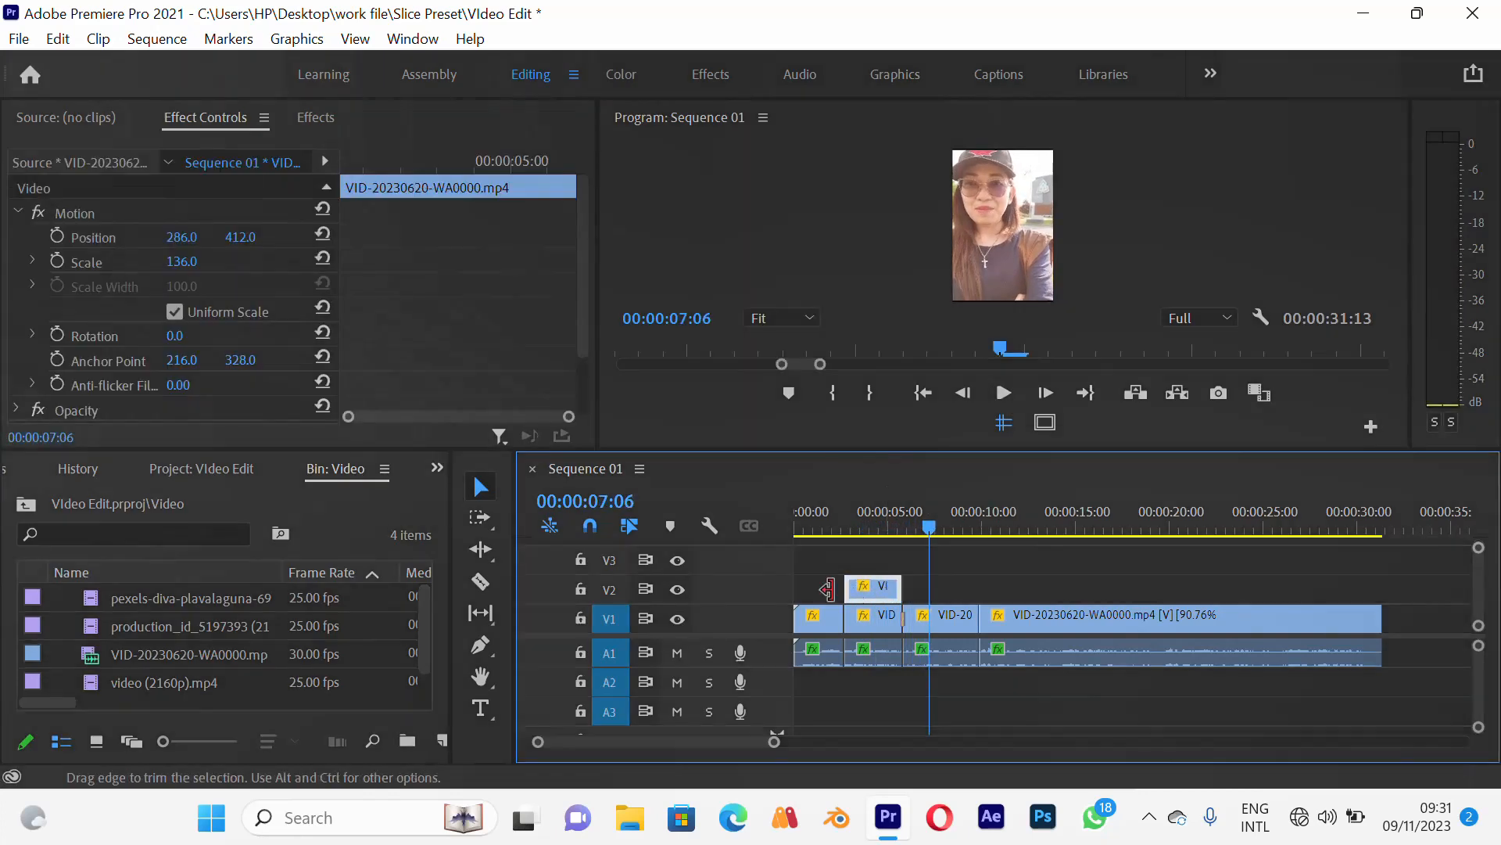
left_click(679, 588)
left_click(860, 555)
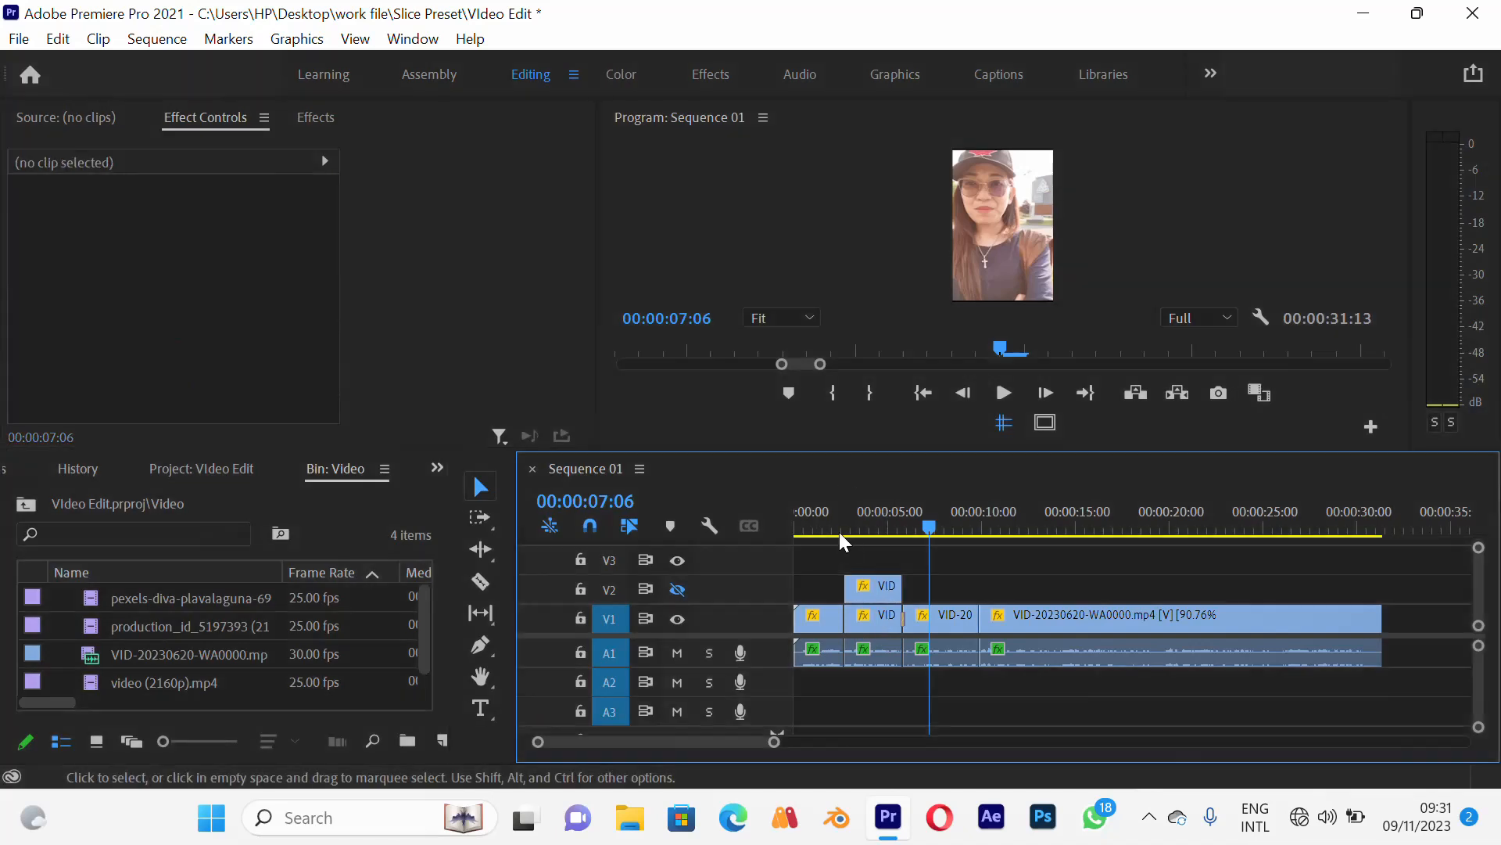
left_click(835, 529)
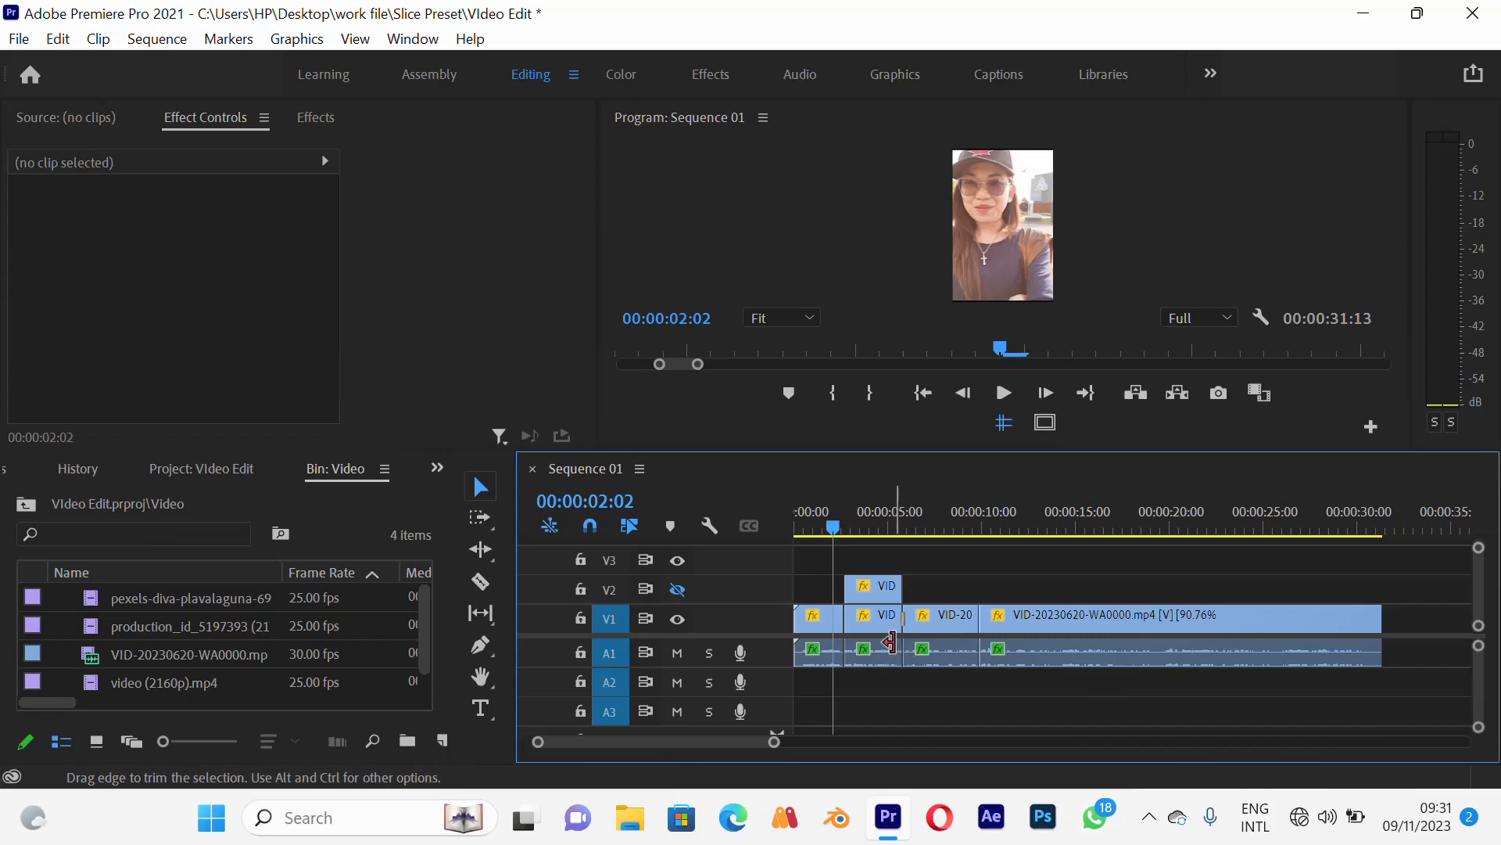
left_click(896, 515)
key("=")
key("=")
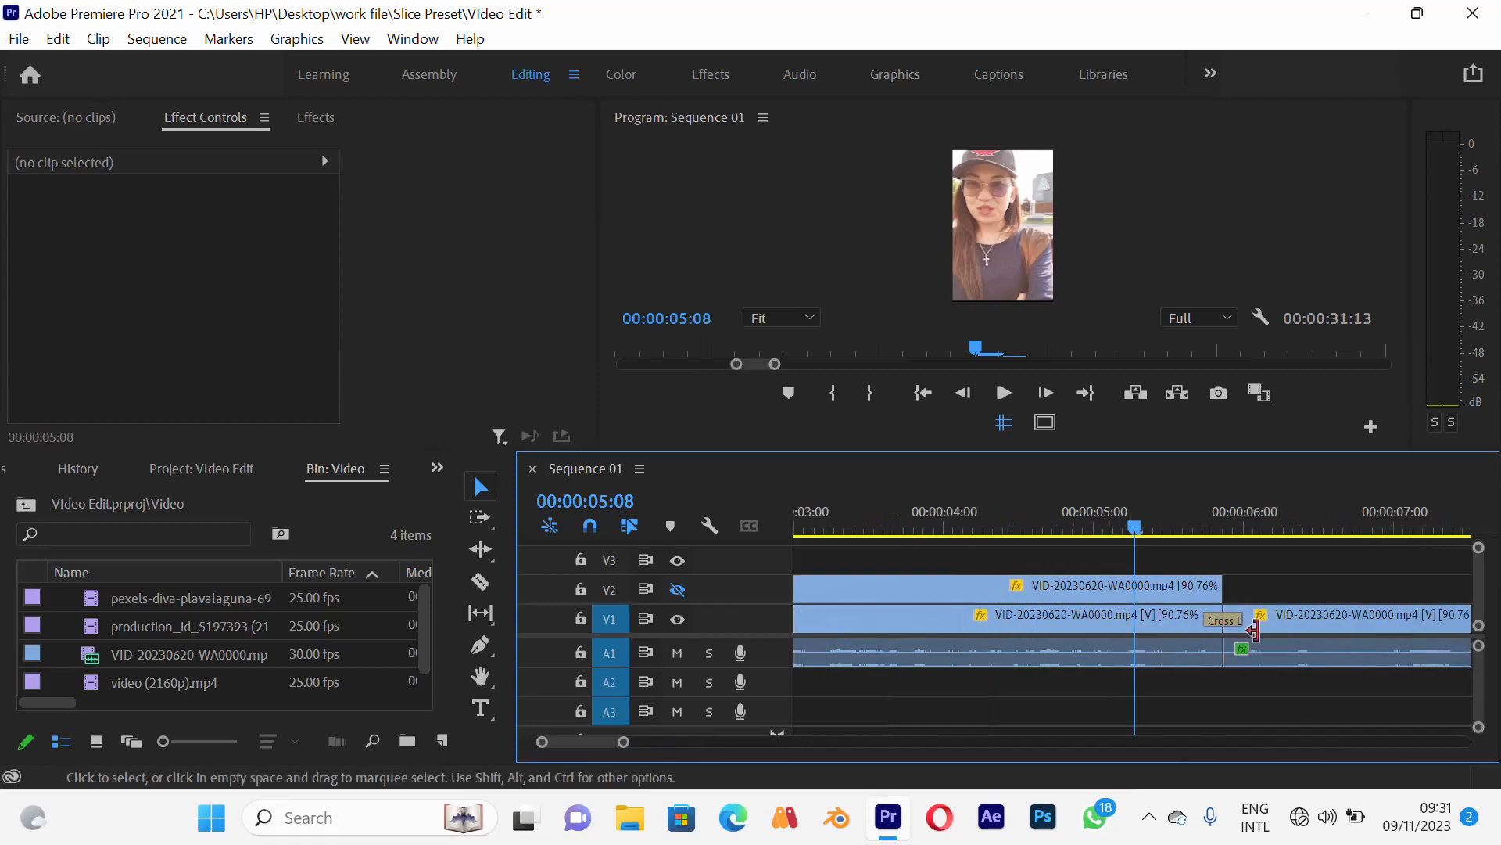
left_click_drag(1105, 528, 831, 626)
left_click(1094, 529)
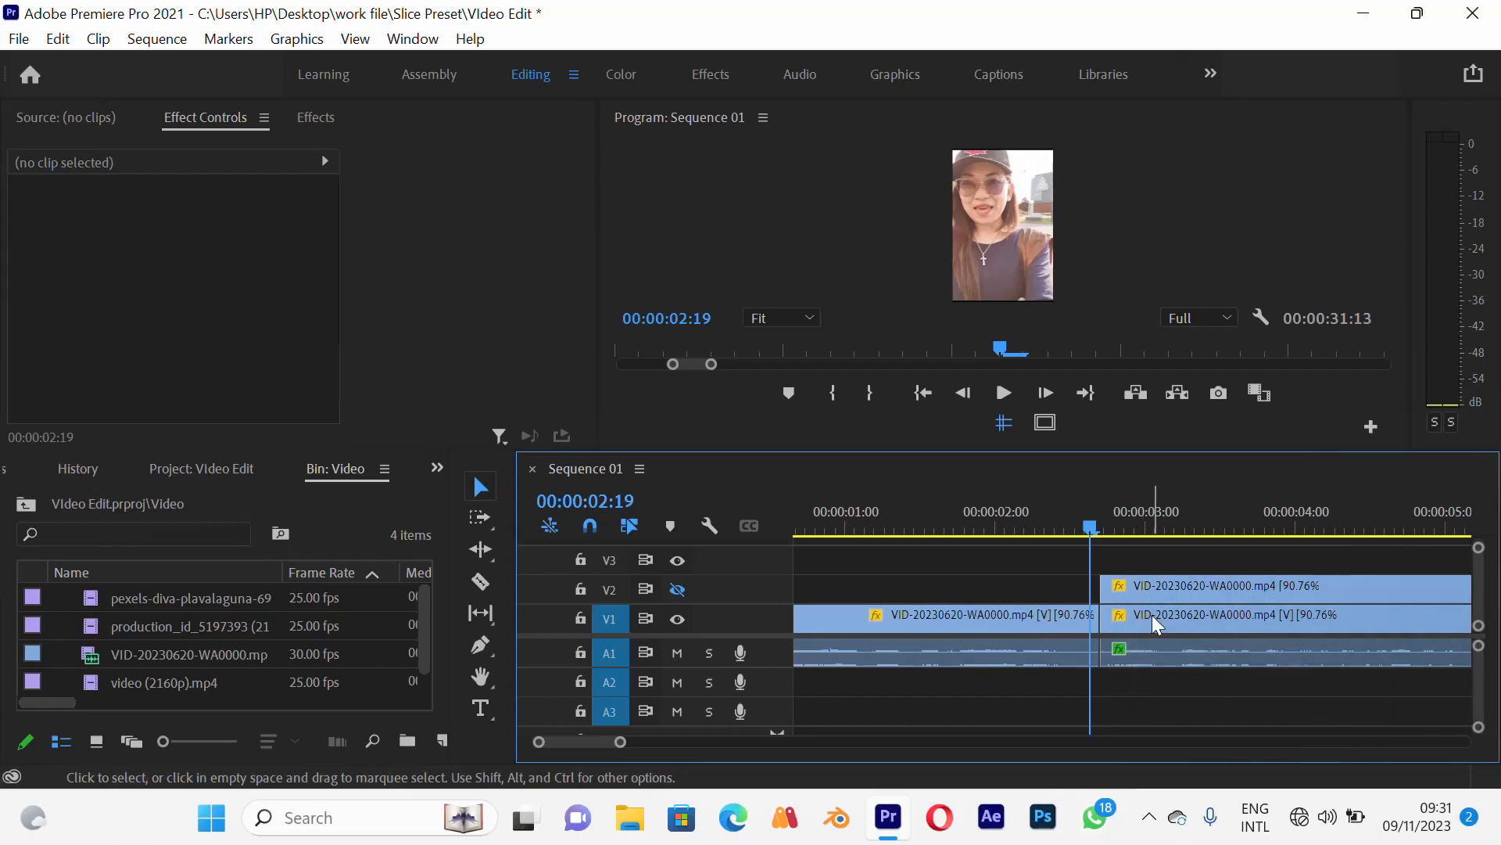
Play repeatedly across the second segment's cuts from about 00:00:02:07 with the V2 track hidden
key("minus")
left_click(962, 532)
key("space")
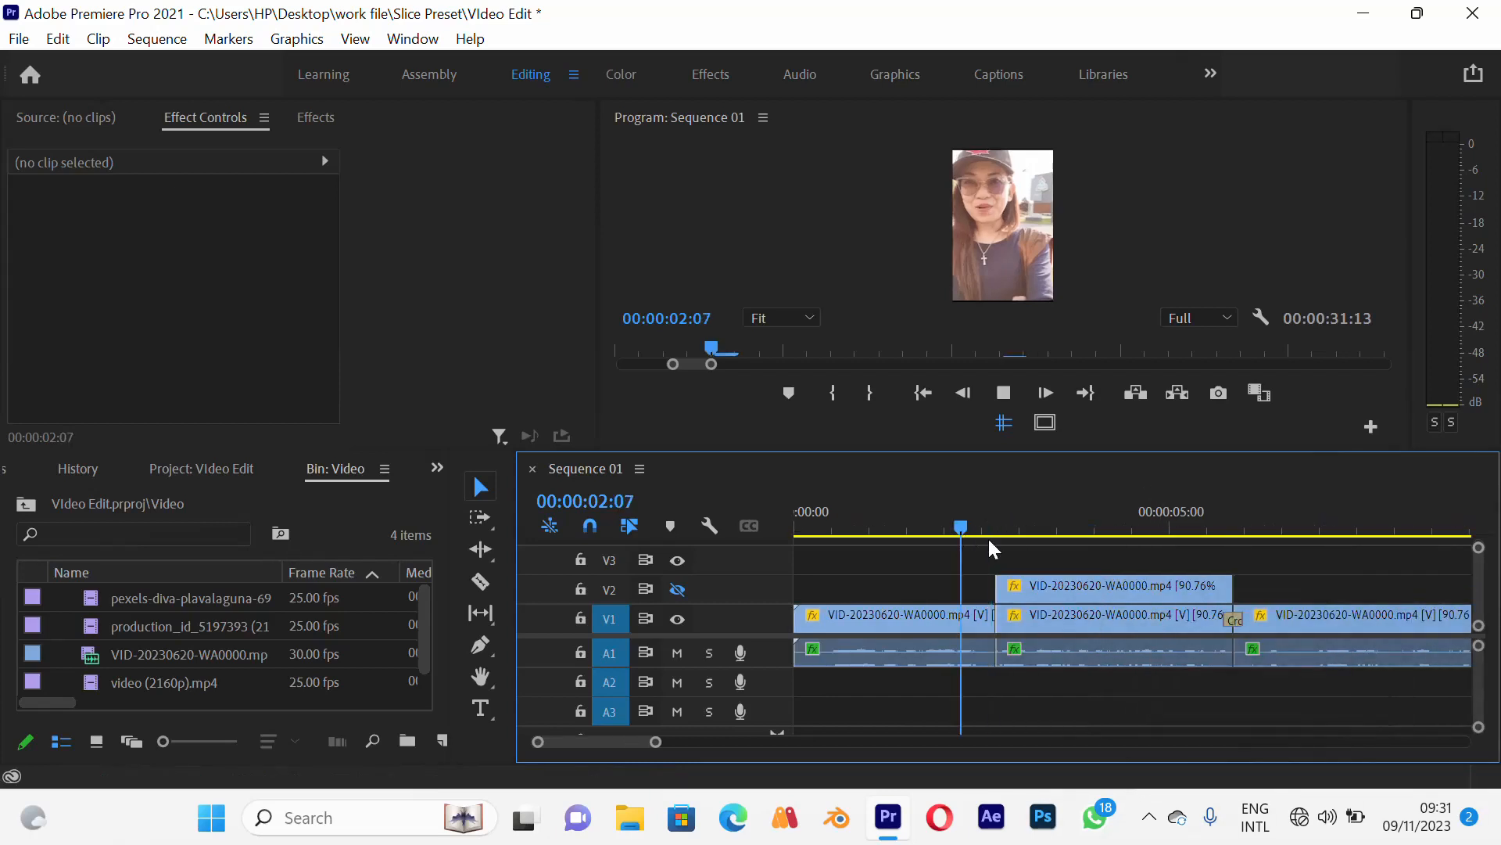
key("space")
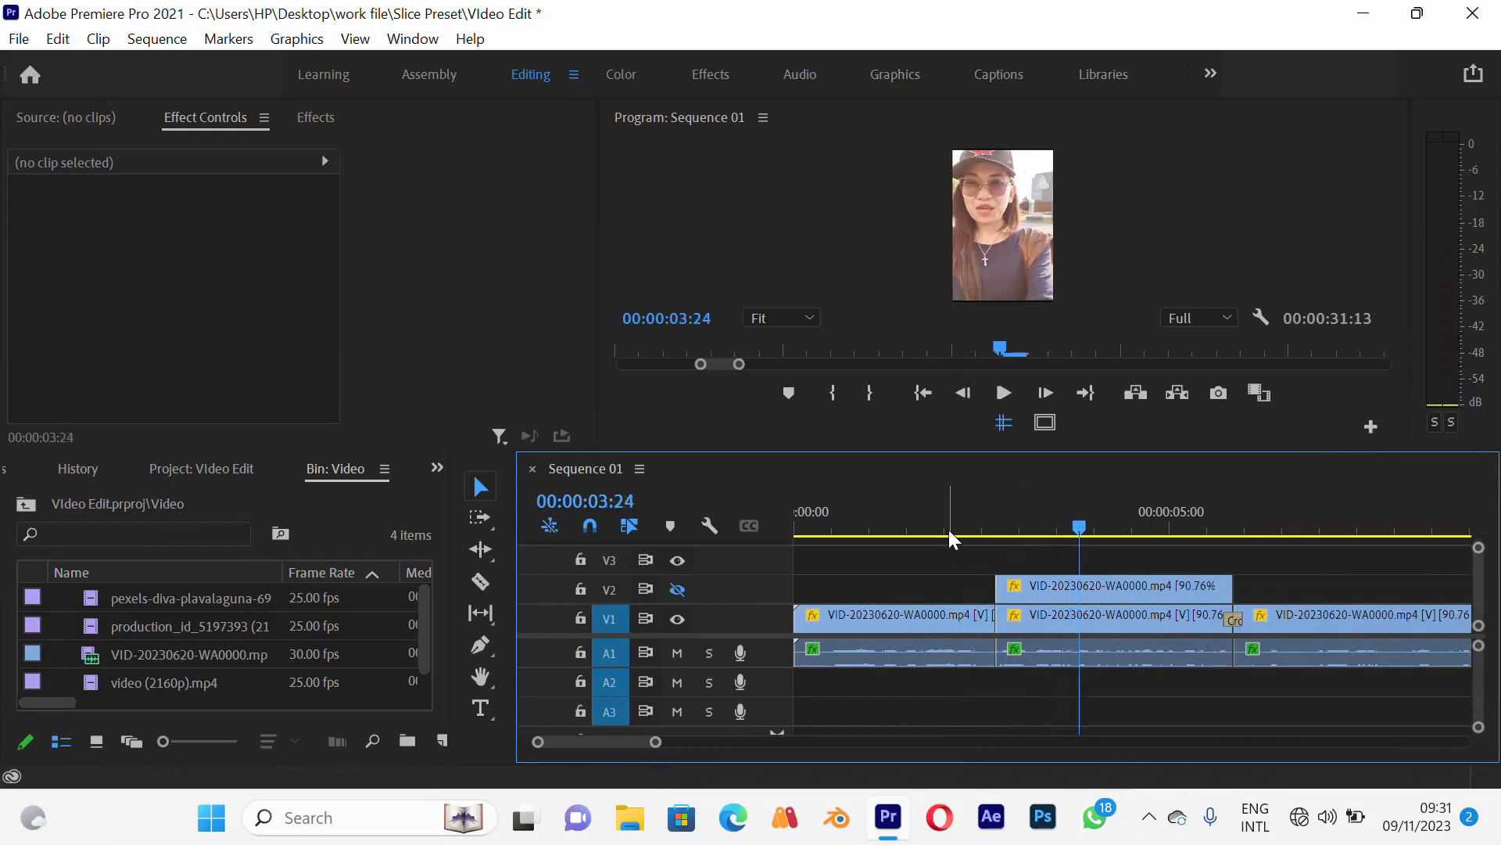
left_click(950, 529)
key("space")
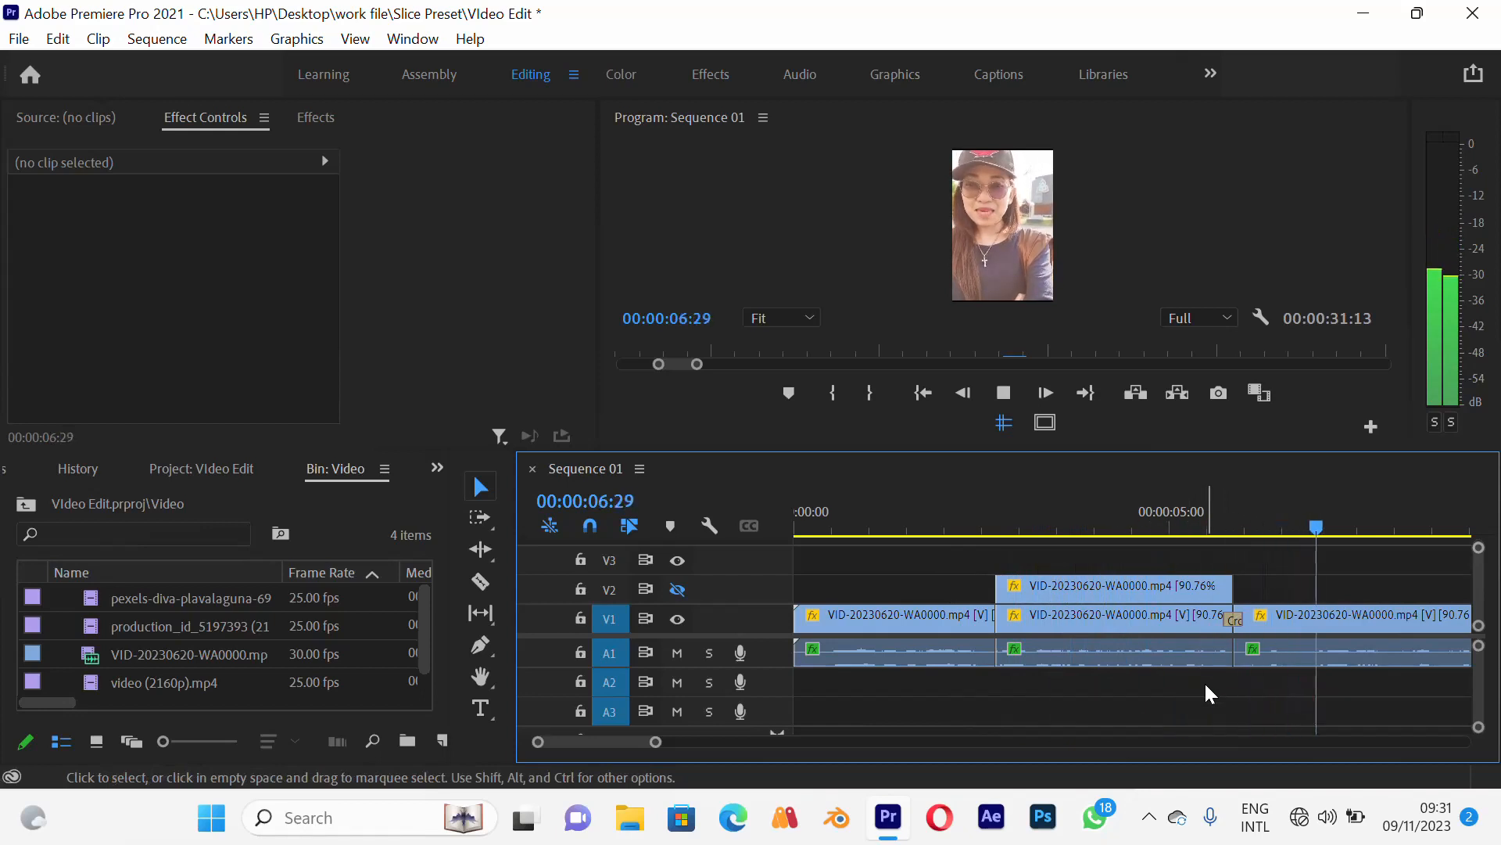
left_click(1107, 526)
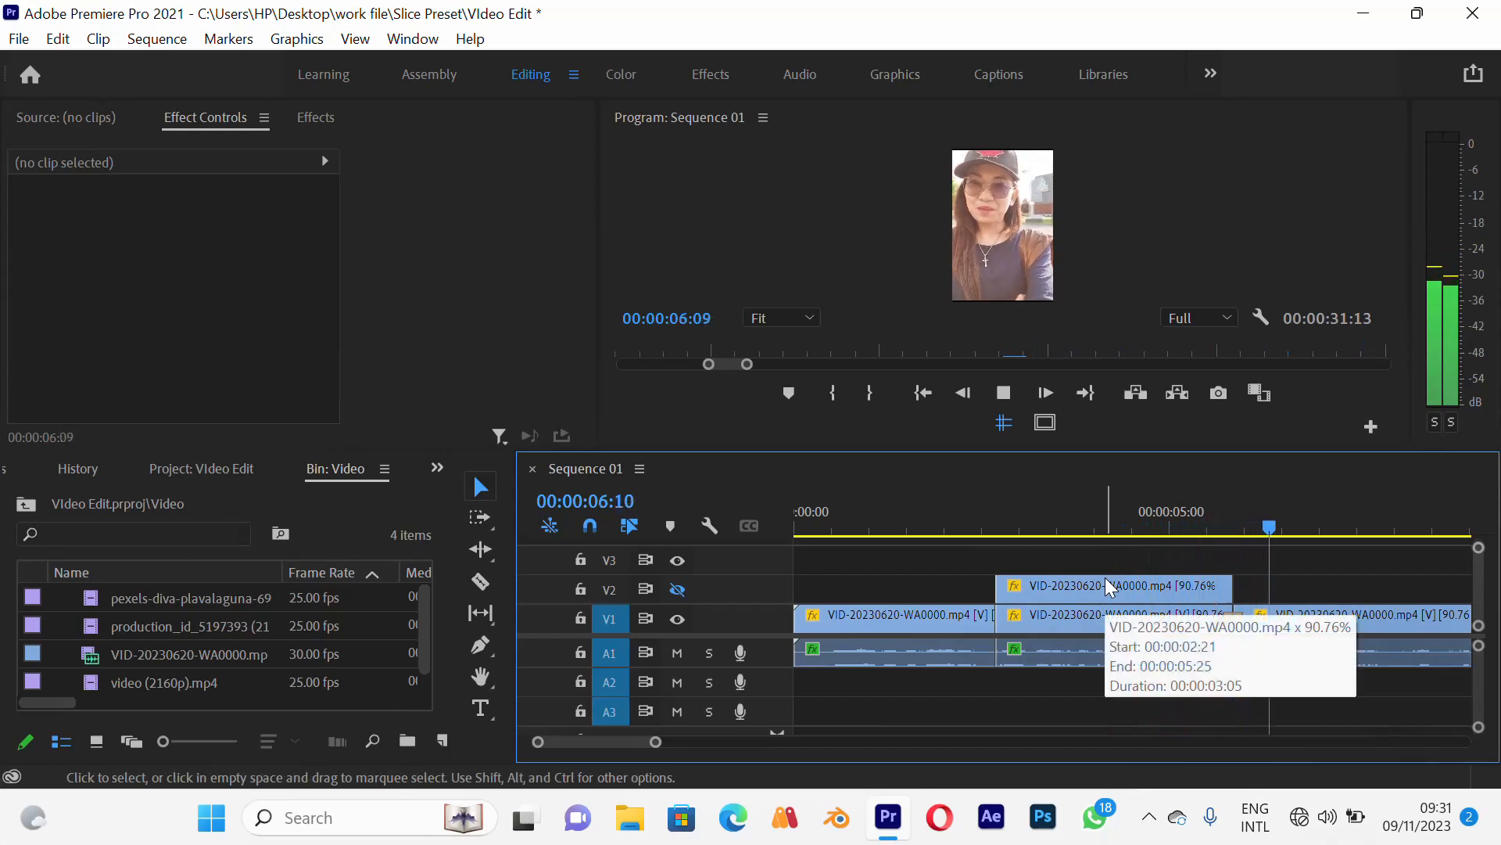
key("space")
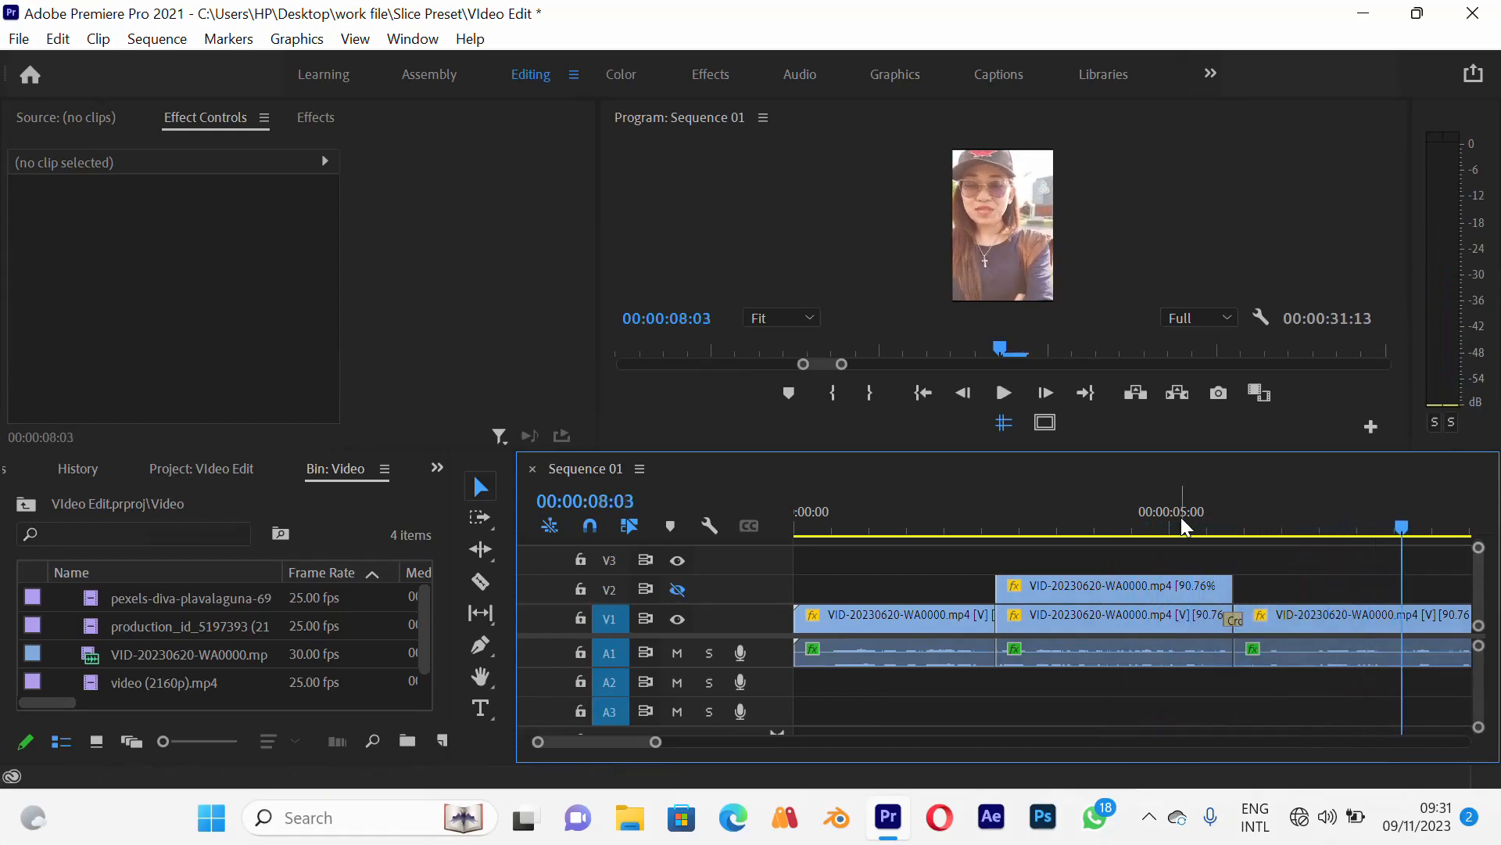
Show the V2 track again, play from just before its clip to about 00:00:16:00, and return the playhead to the start
left_click(1112, 527)
left_click(677, 588)
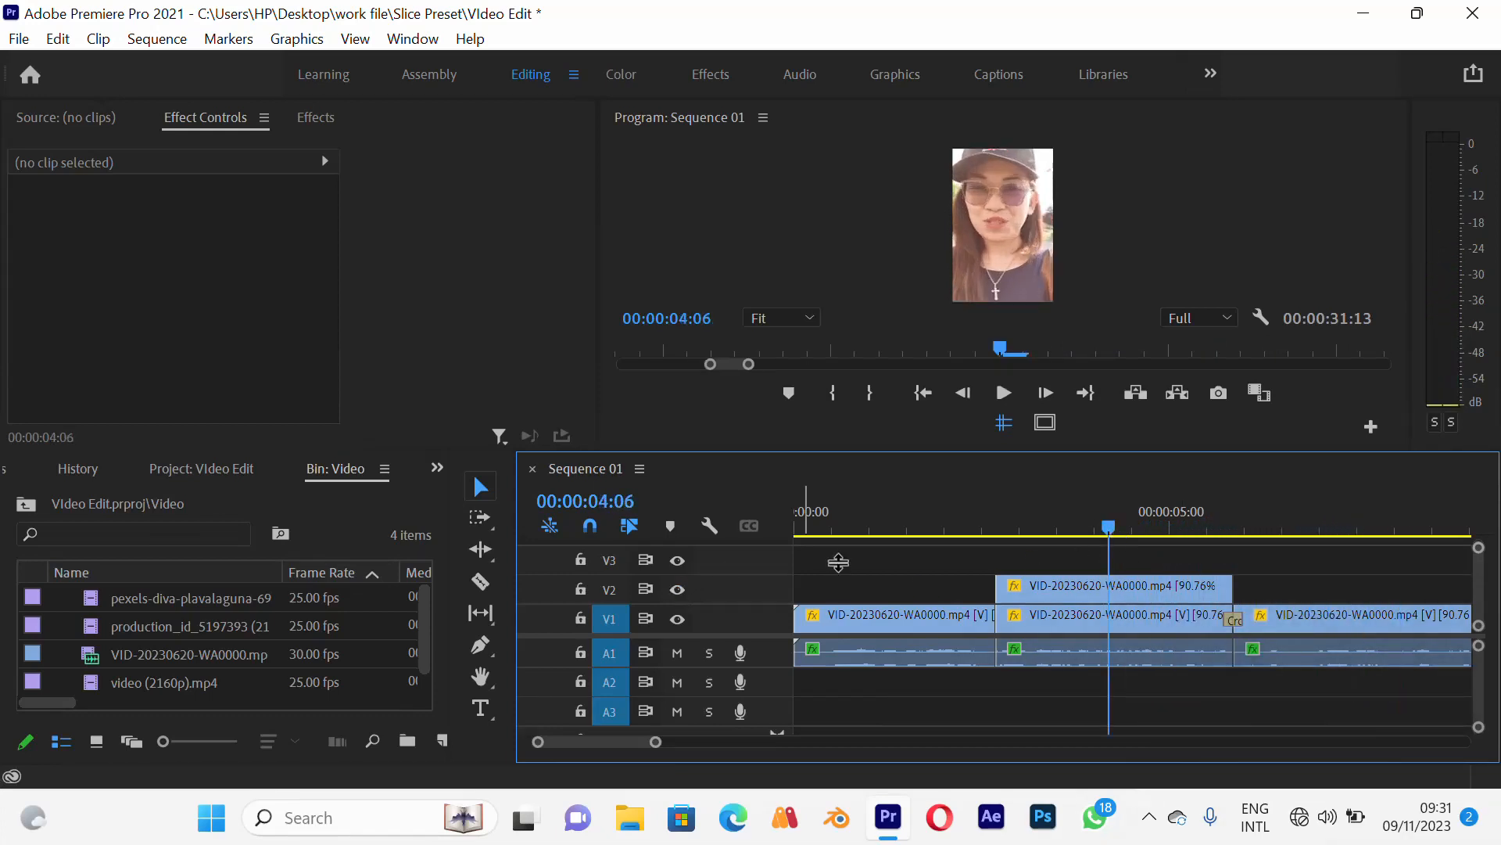
left_click(964, 525)
key("space")
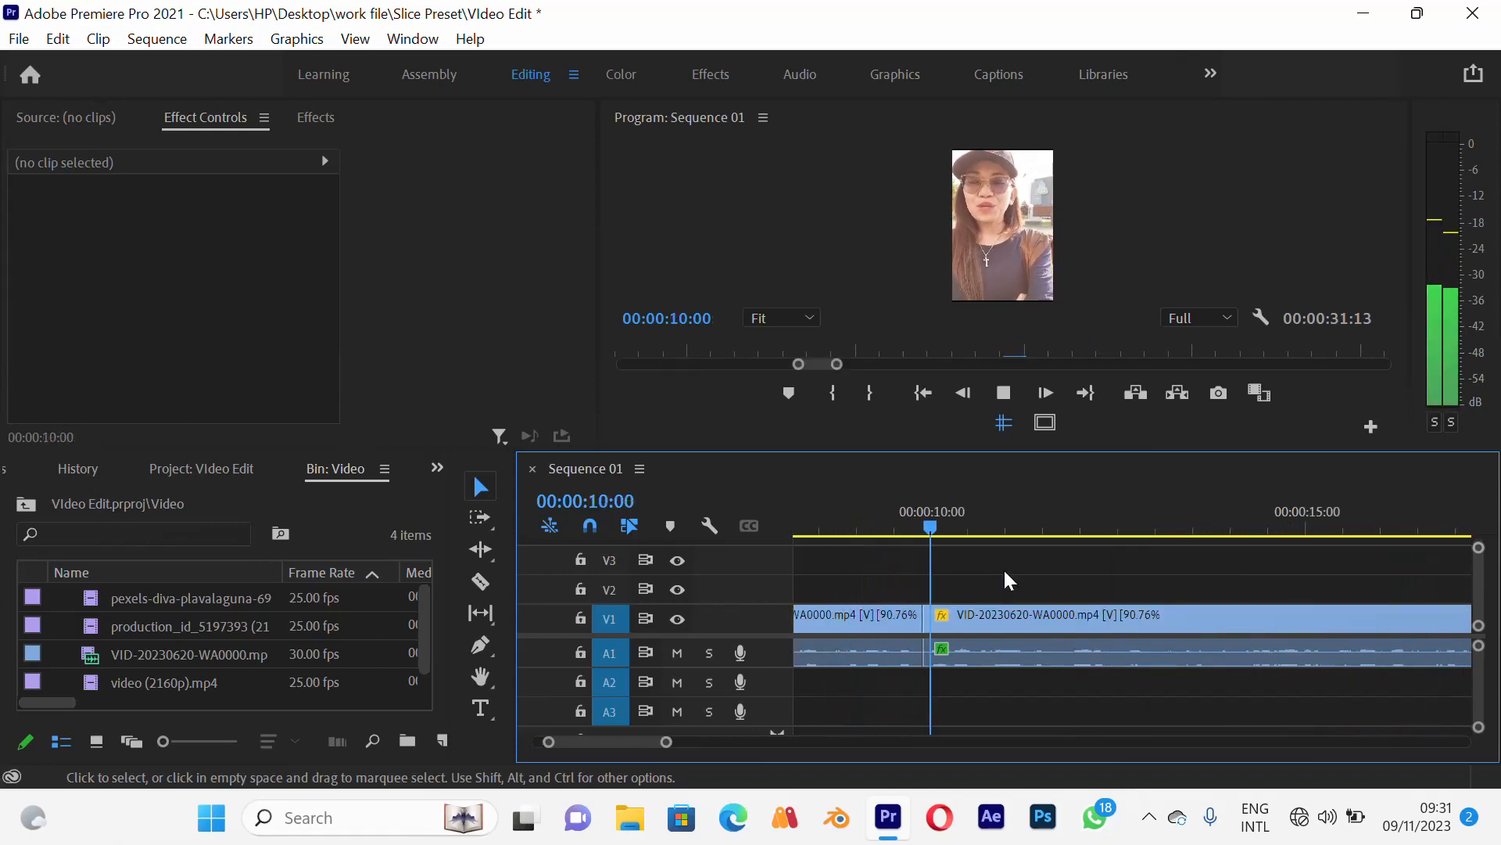
key("minus")
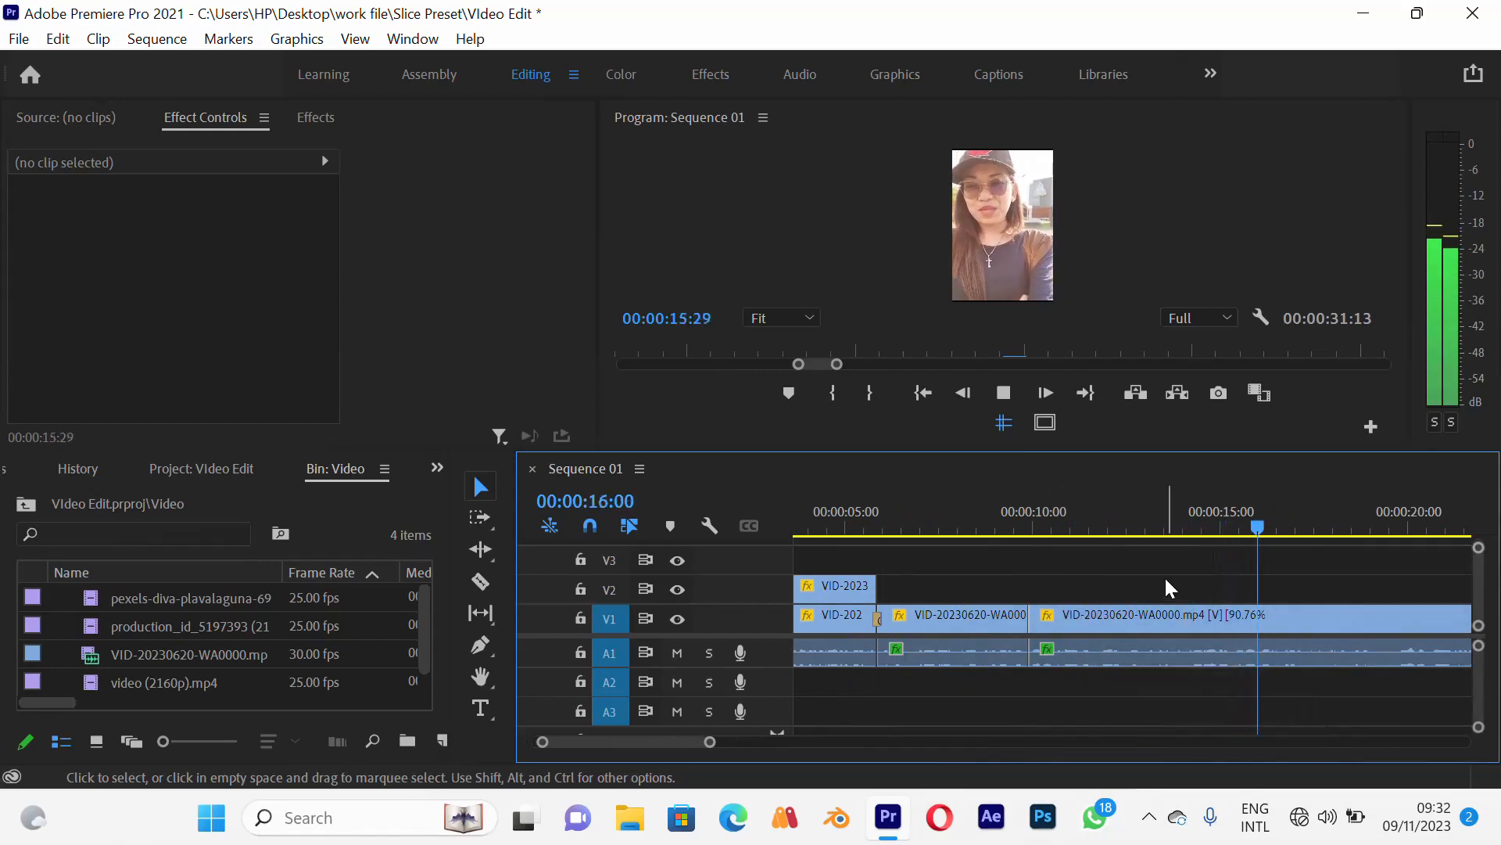
key("space")
left_click_drag(1195, 504, 735, 595)
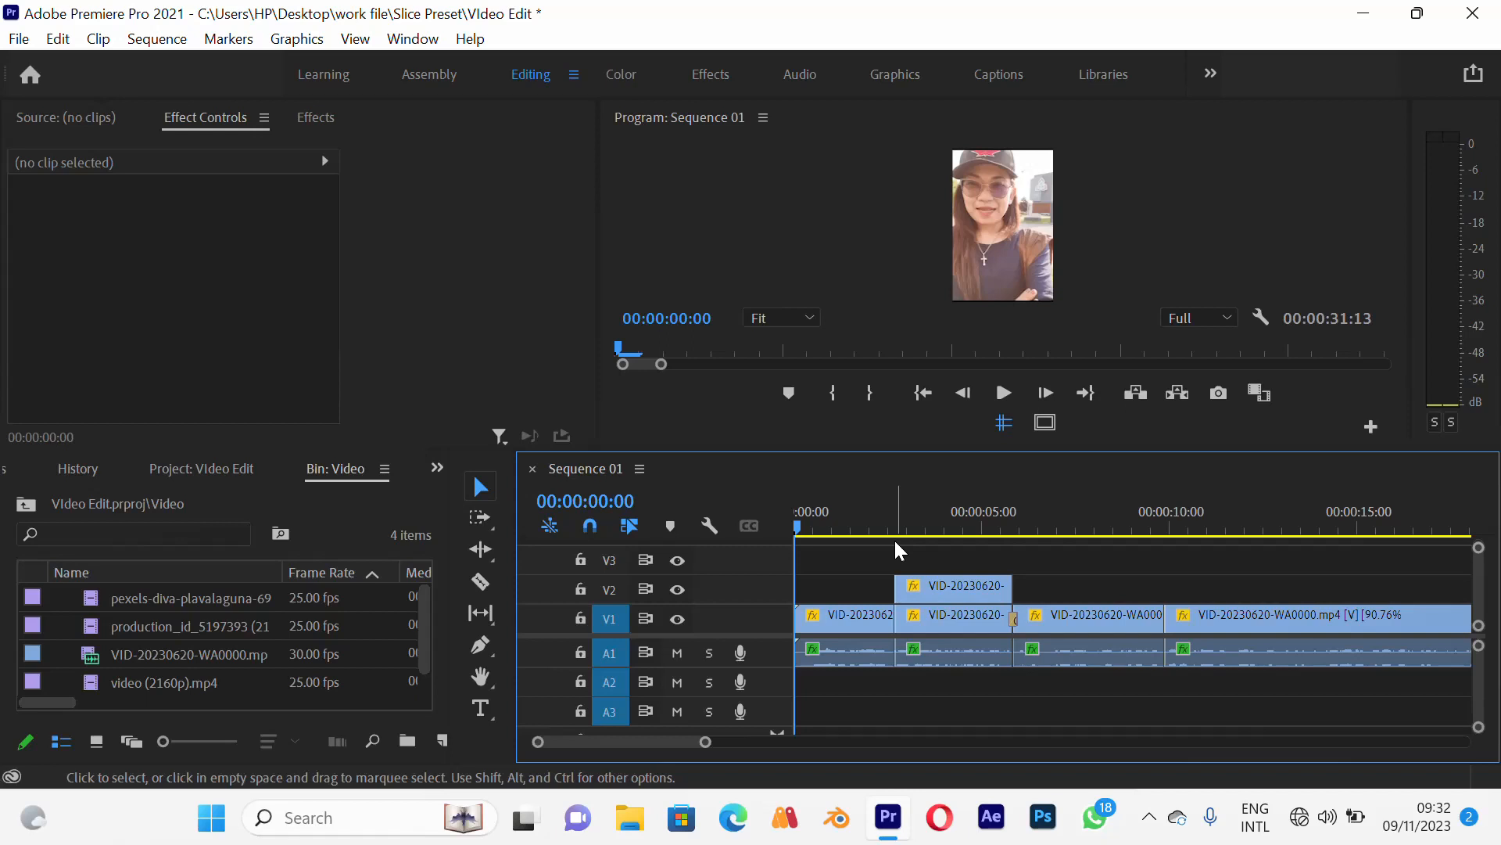
At 00:00:03:12, shift the V2 copy horizontally and back to 286, and set its scale to 145
left_click(922, 526)
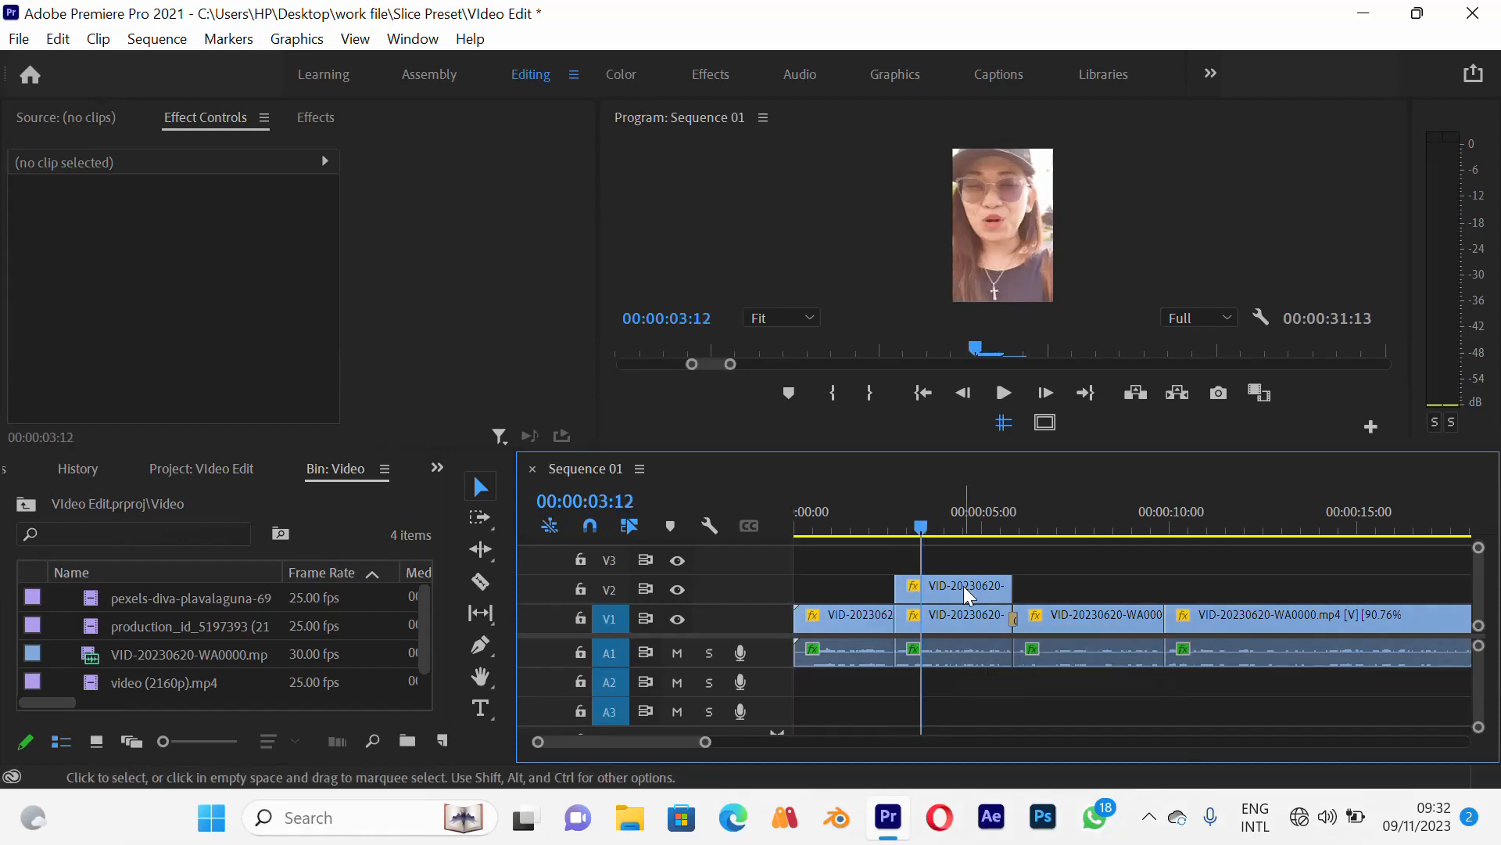
left_click(964, 585)
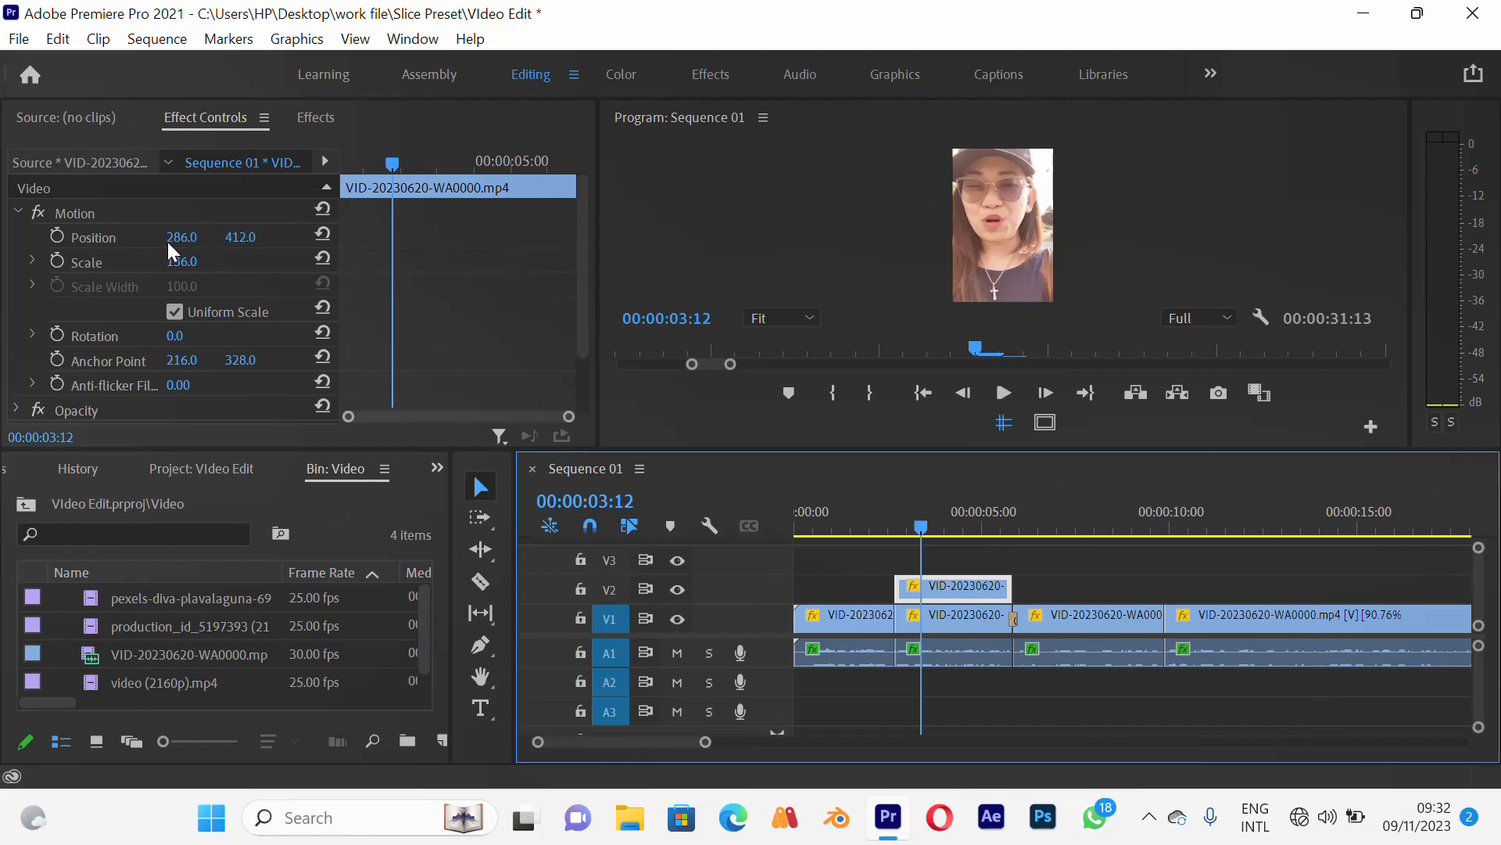
left_click_drag(173, 242, 73, 306)
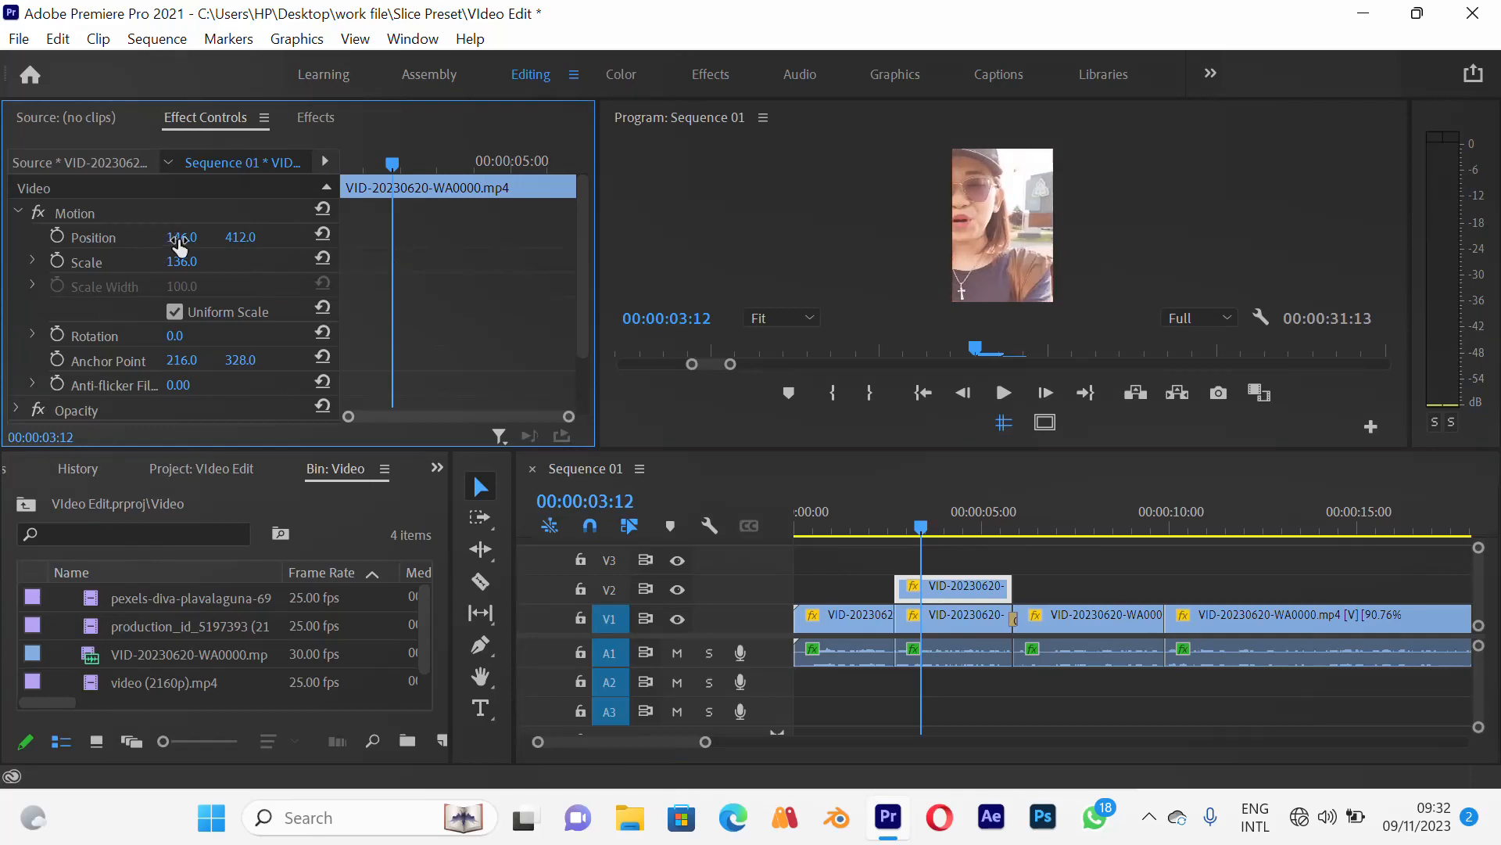
left_click_drag(502, 242, 282, 226)
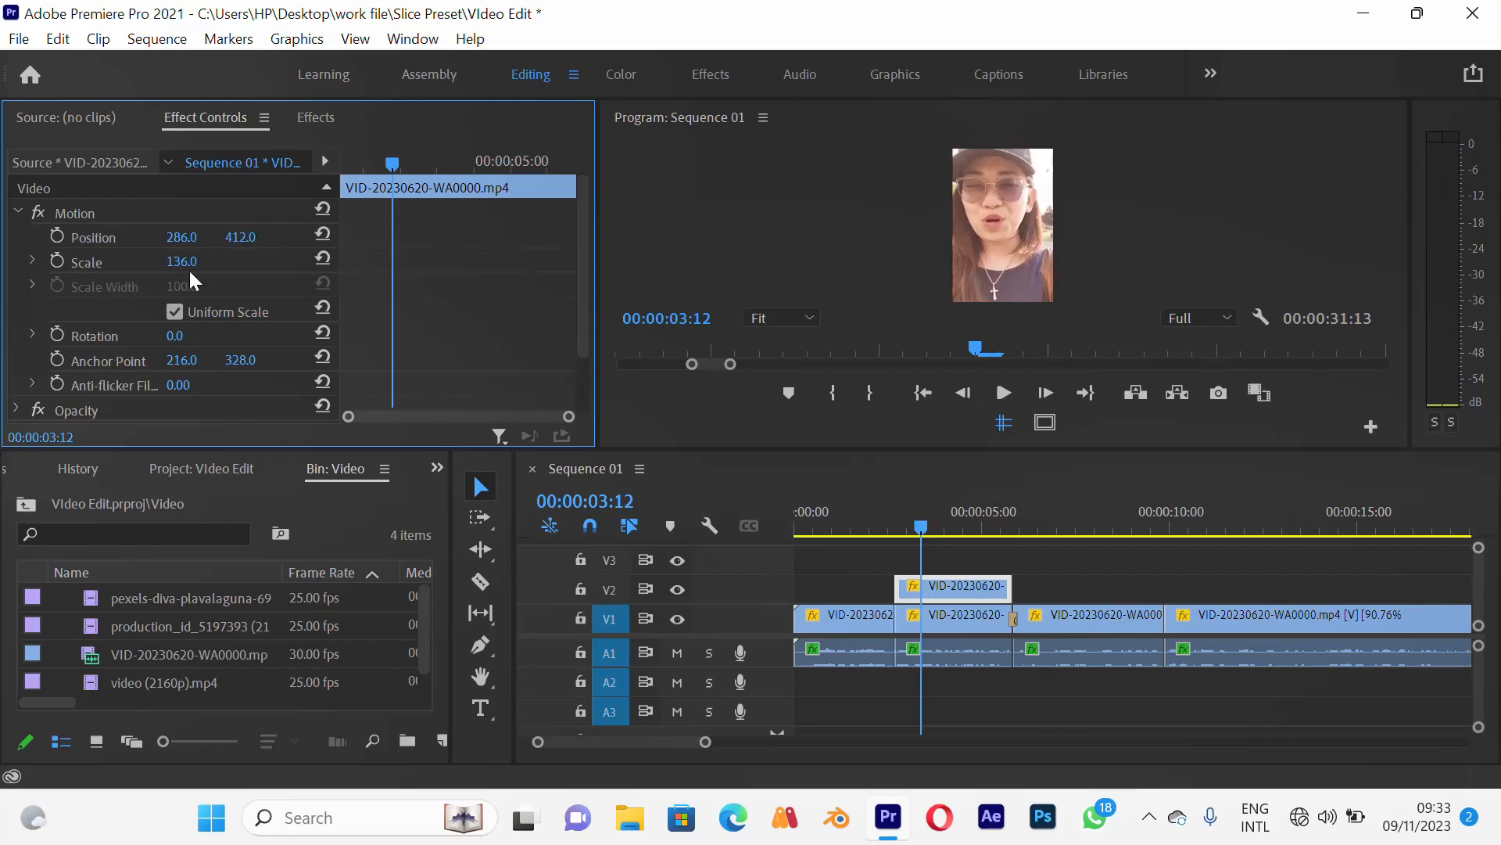
mouse_move(182, 262)
left_mouse_down()
mouse_move(293, 244)
mouse_move(153, 292)
mouse_move(201, 276)
left_mouse_up()
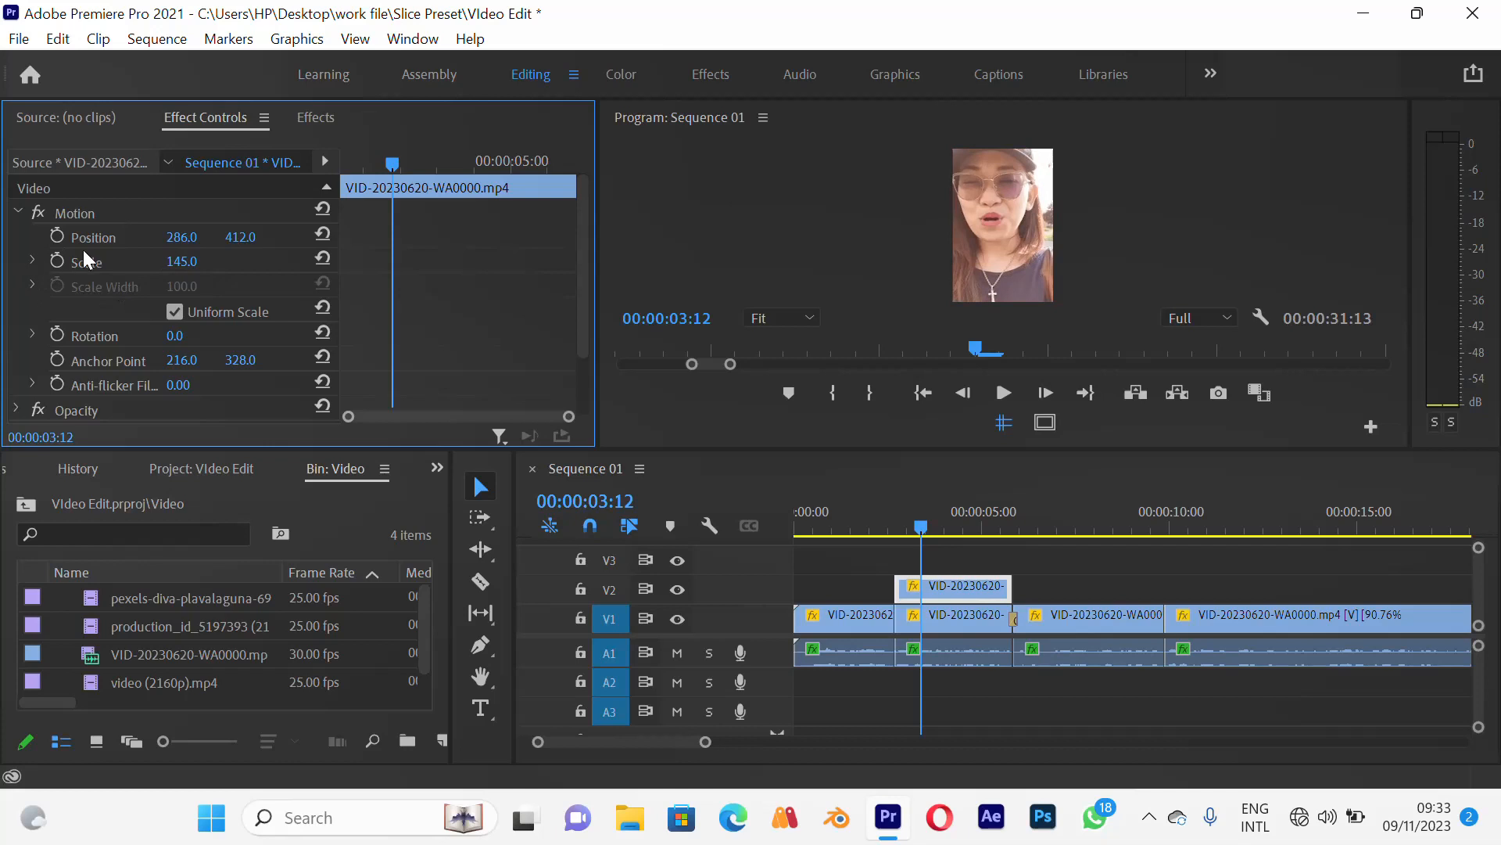
Try non-uniform scaling on the V2 copy with width 139 and height 211, undo the height change, and turn Uniform Scale back on
left_click(31, 260)
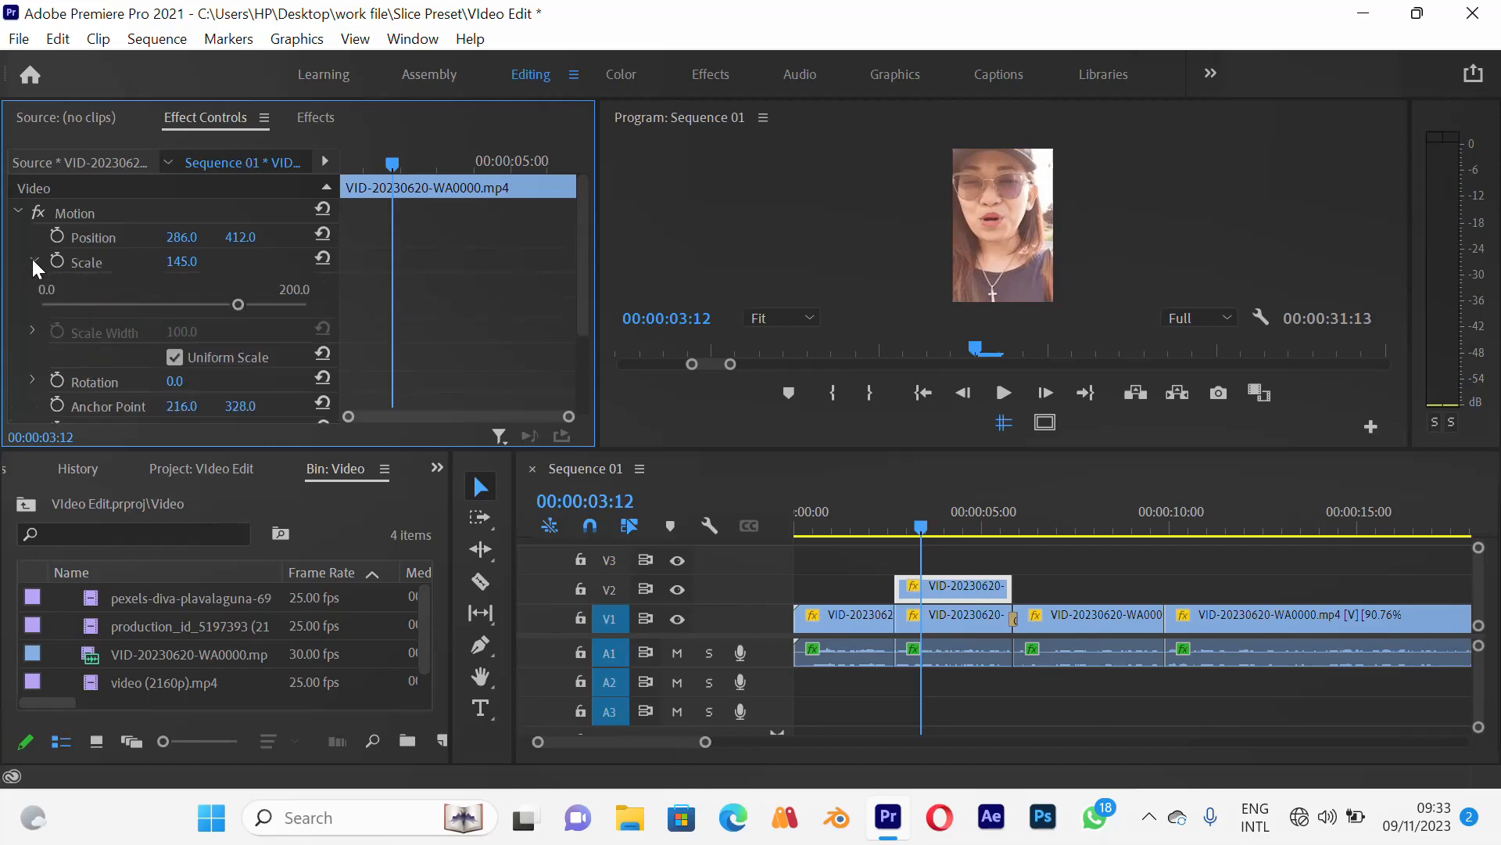
left_click(174, 357)
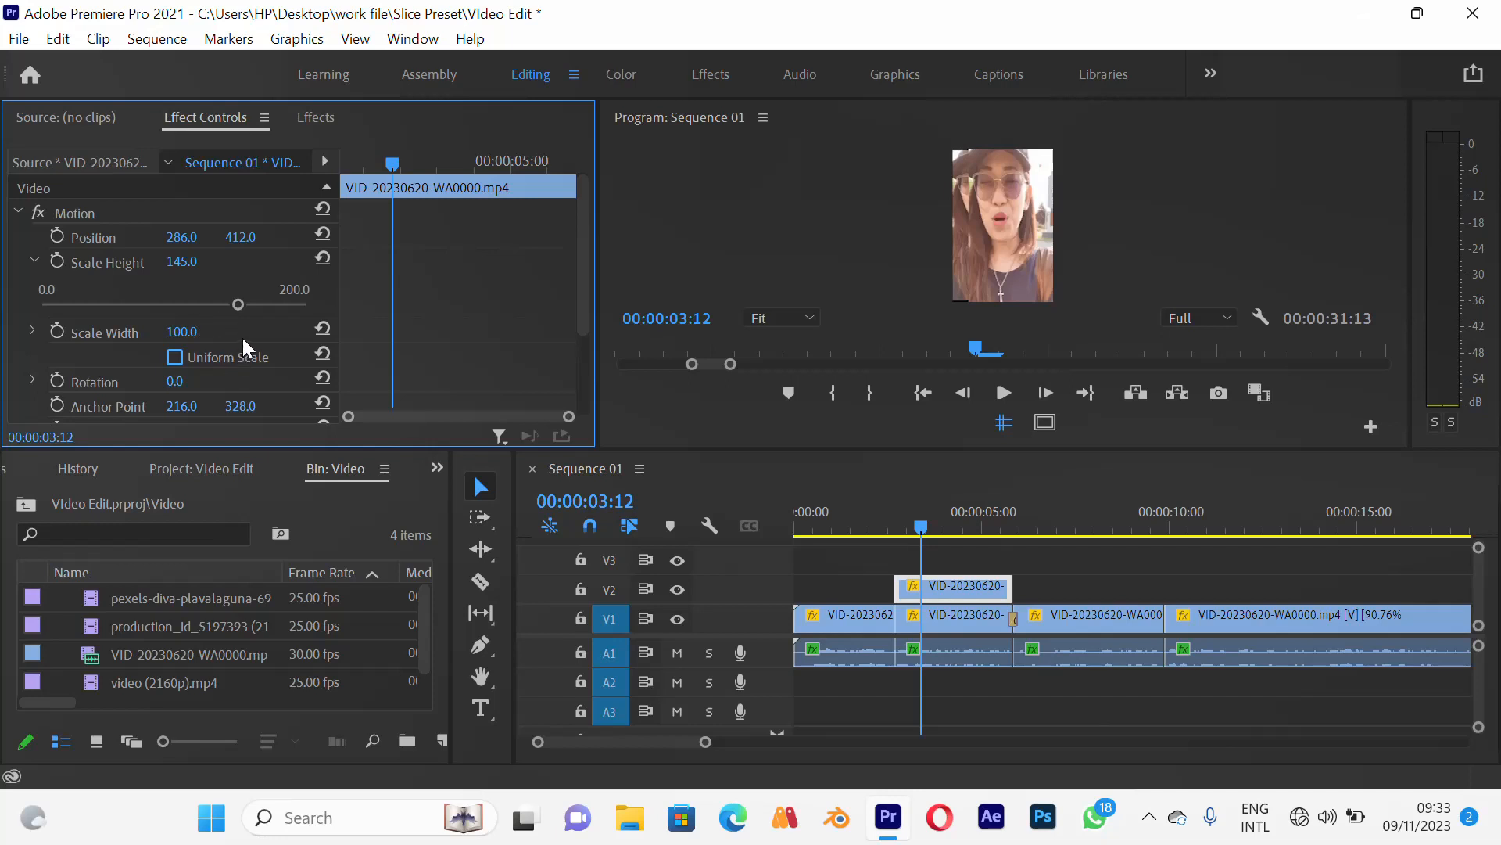
scroll(243, 338, "down", 1)
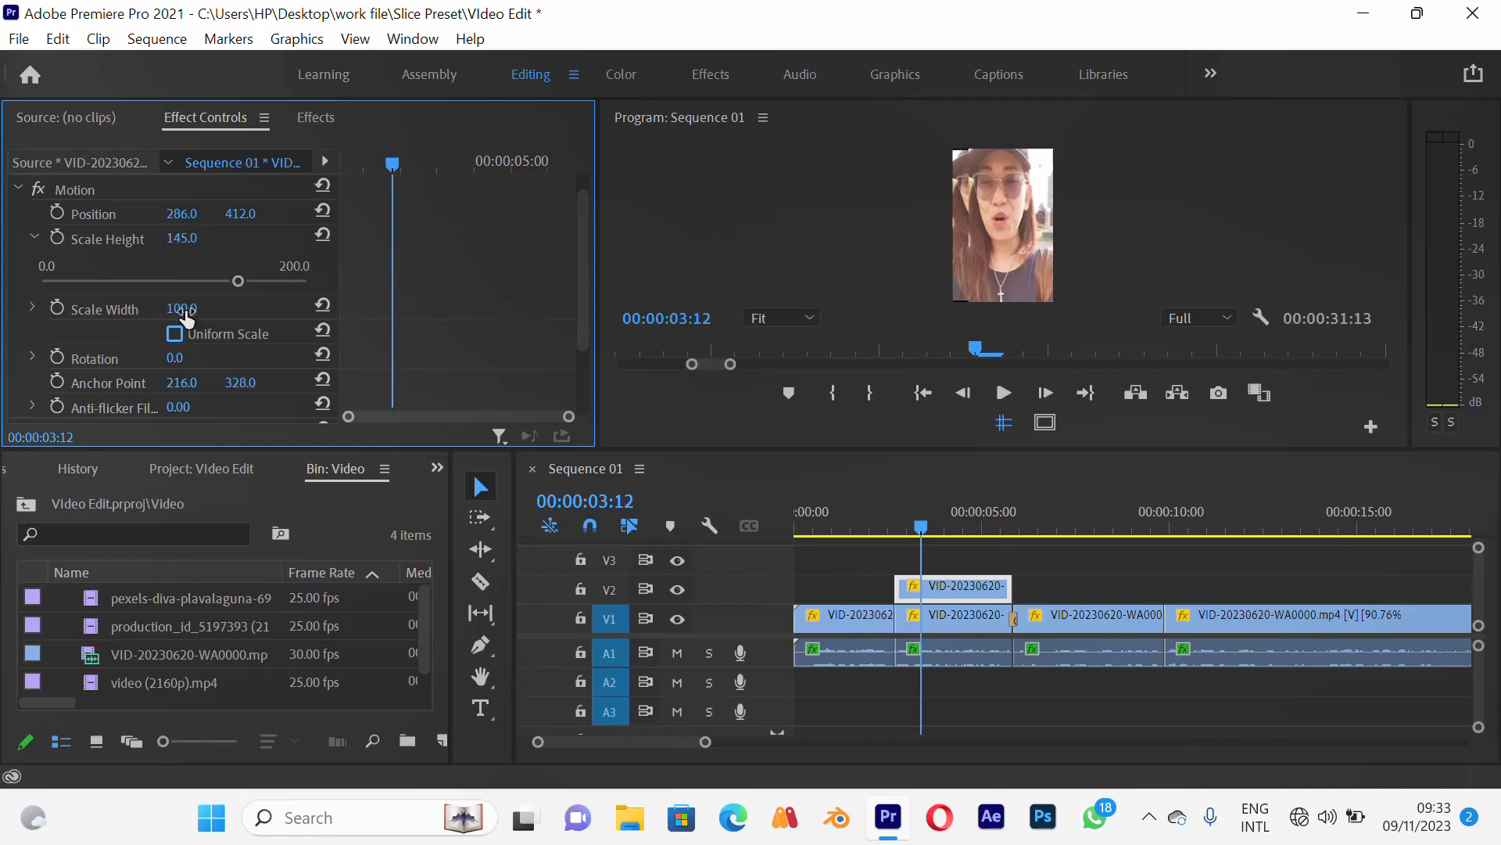
left_click_drag(186, 311, 228, 296)
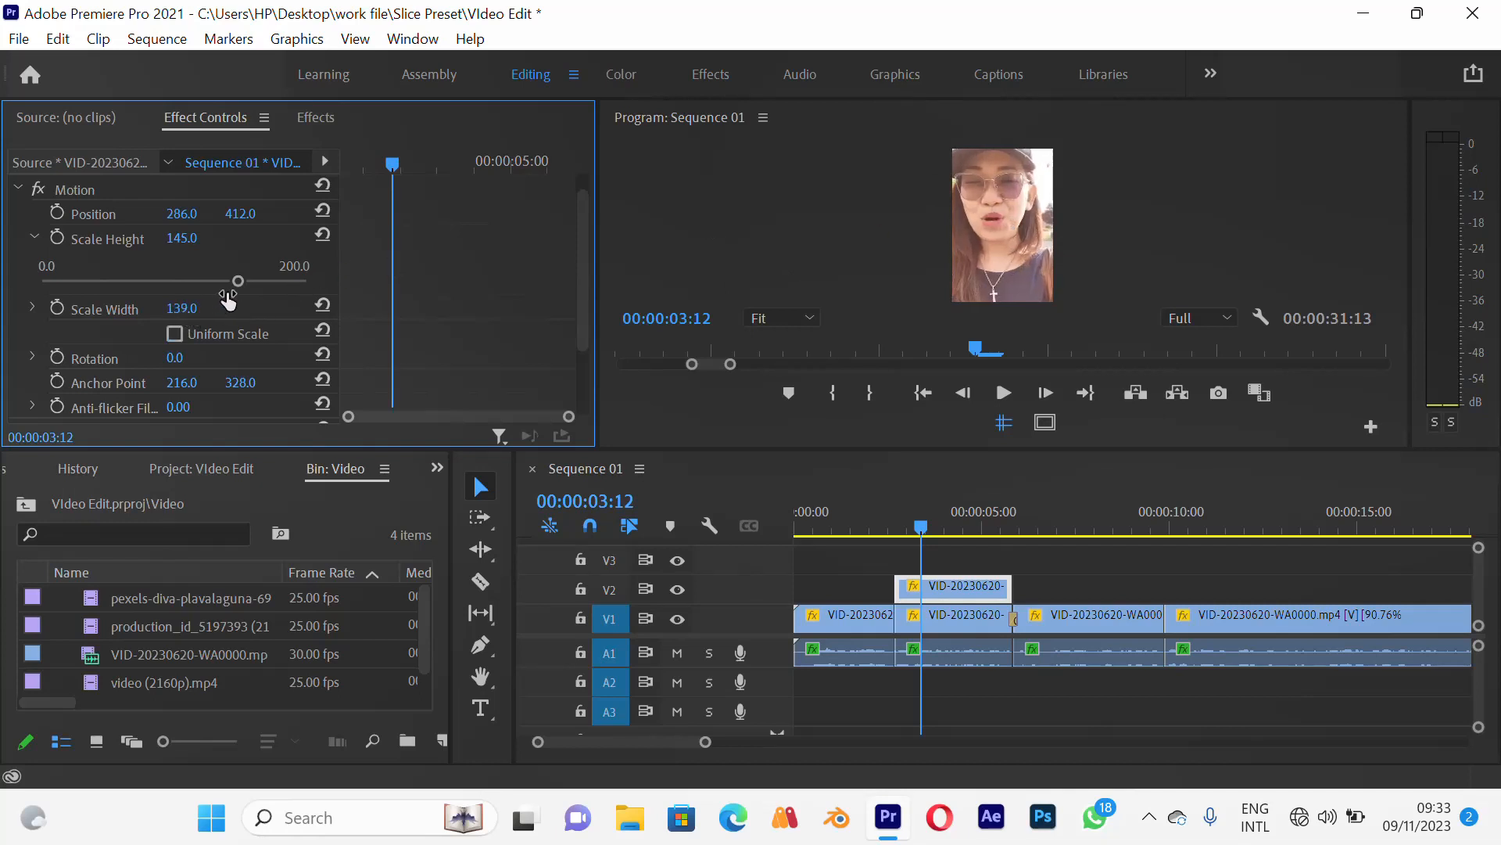
left_click_drag(181, 238, 258, 276)
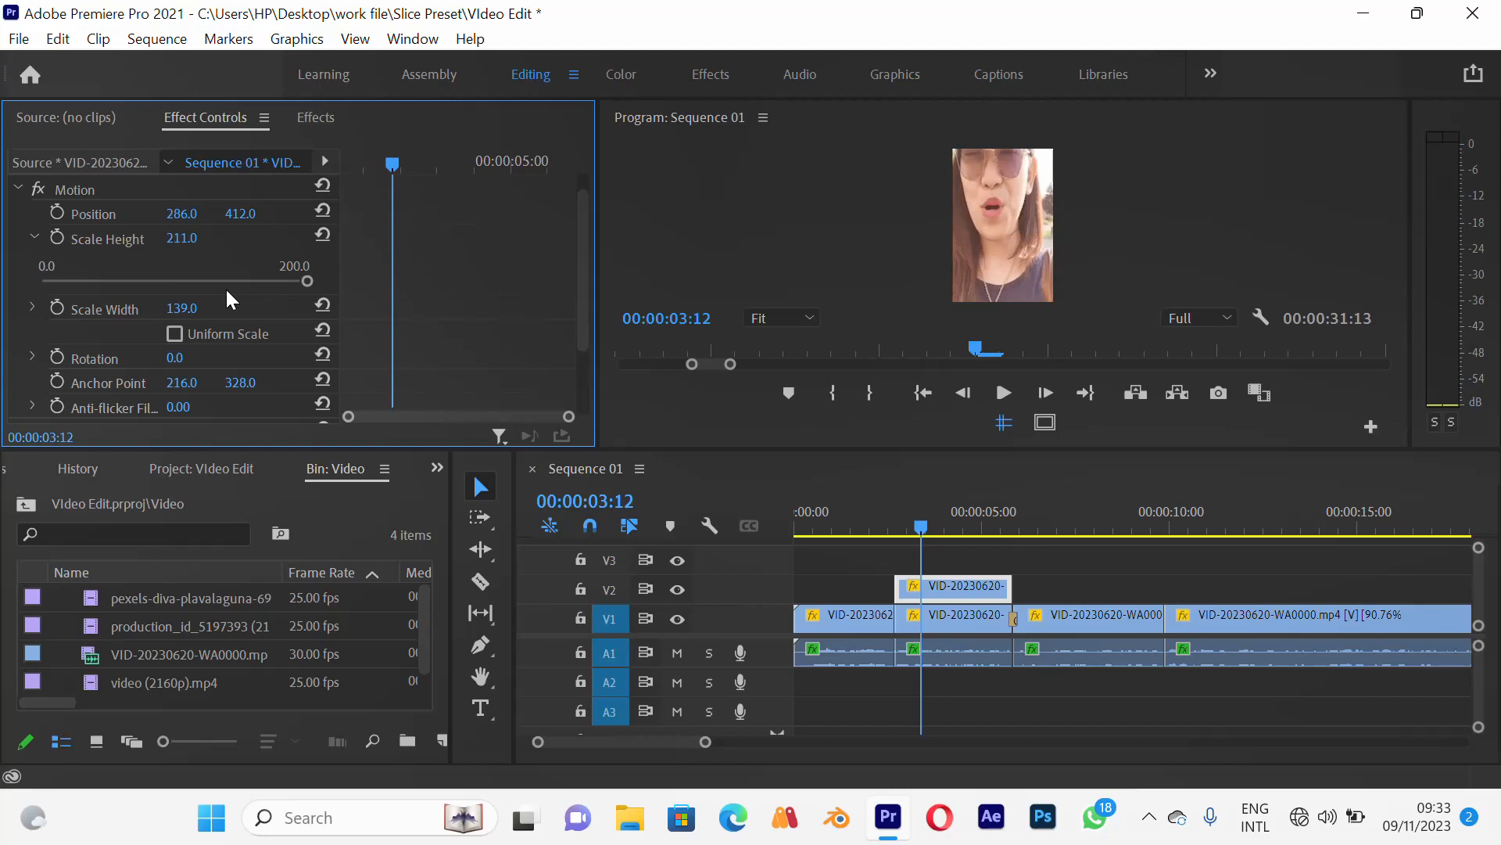
key("ctrl+z")
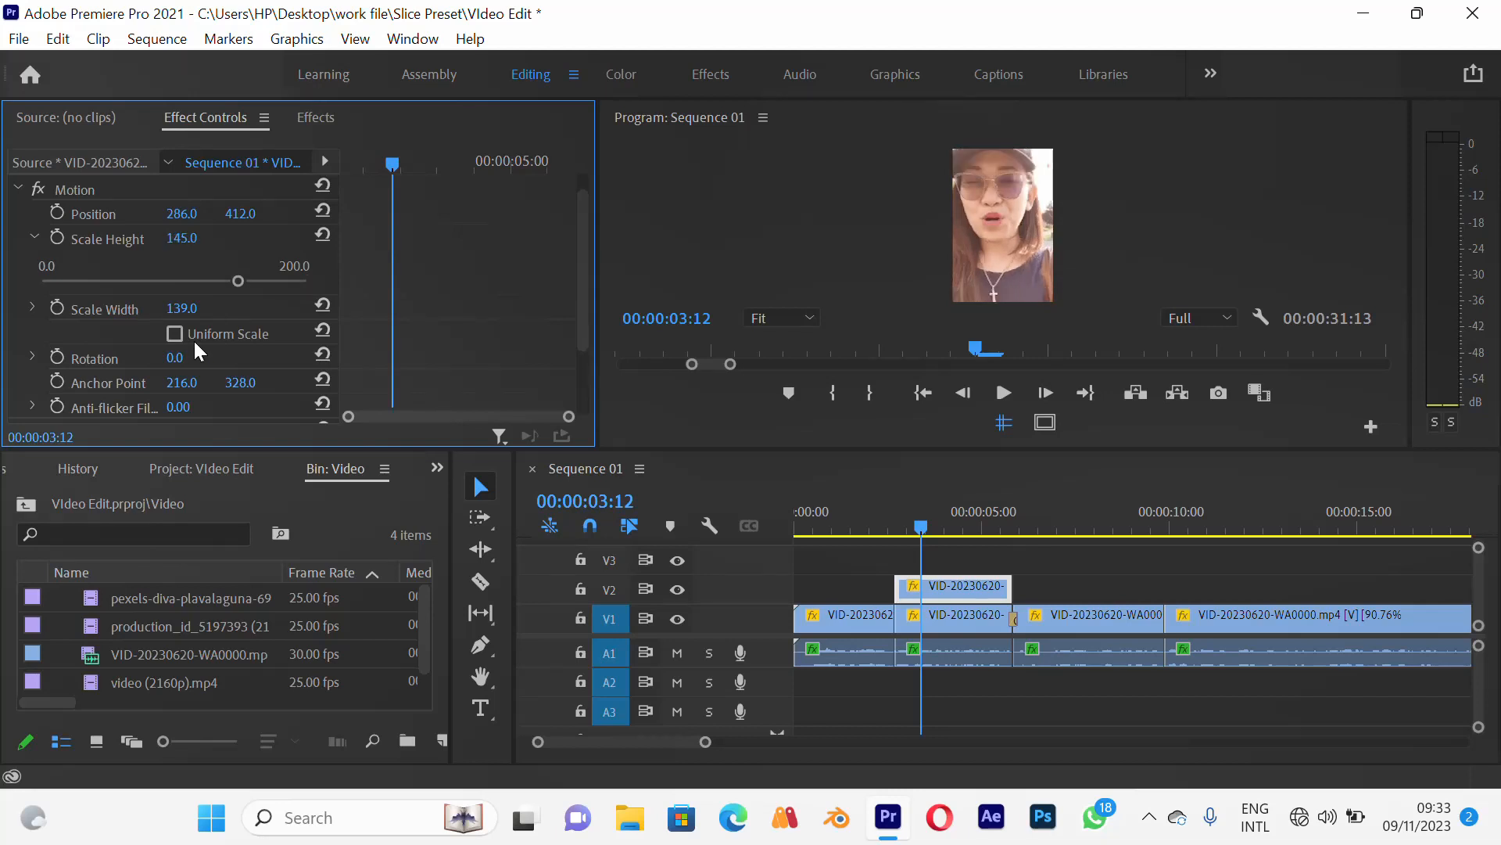
left_click(34, 236)
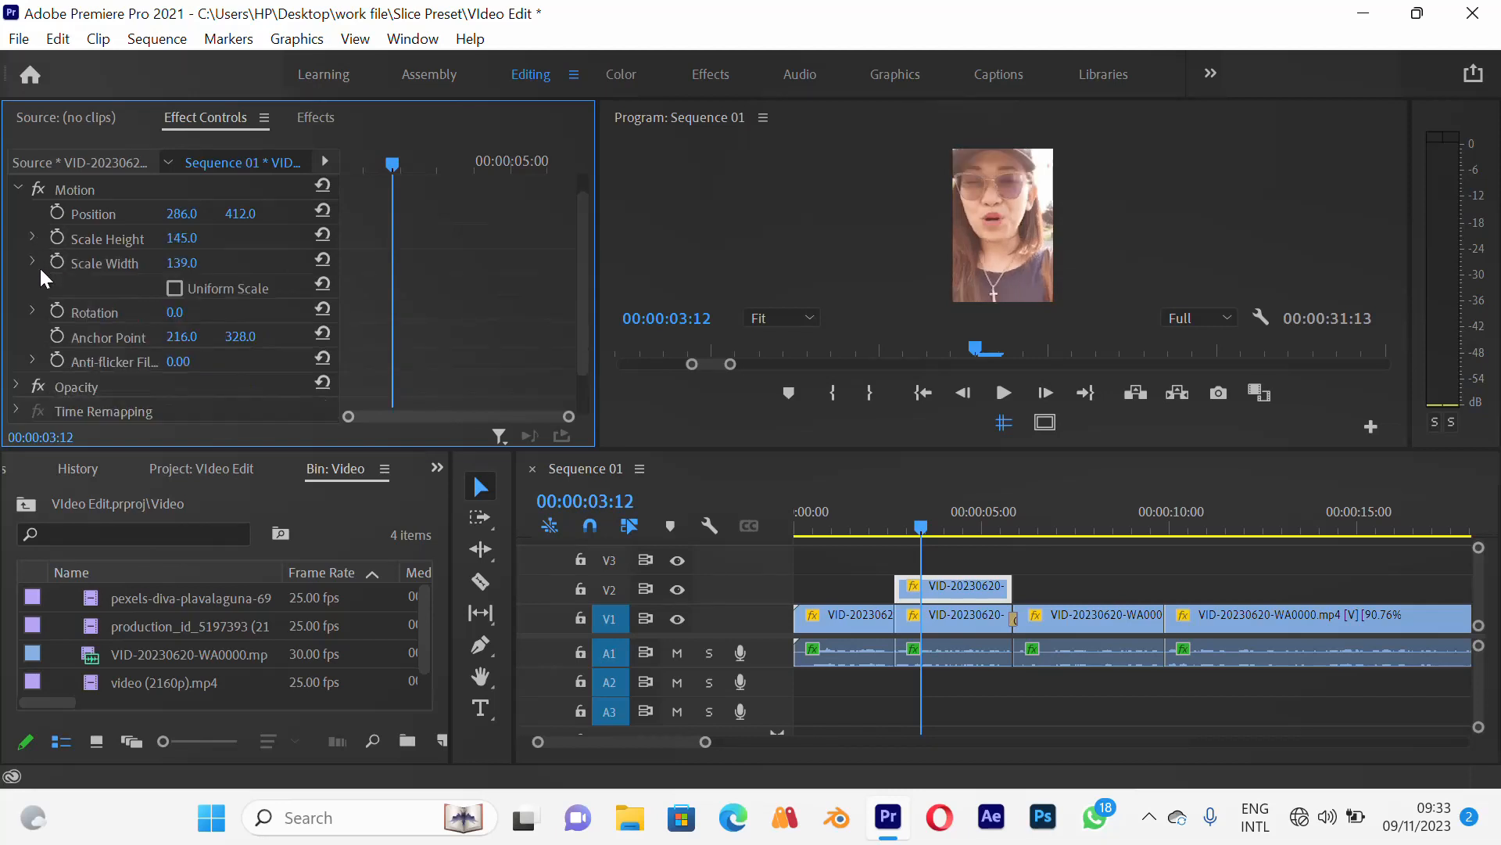
left_click(174, 287)
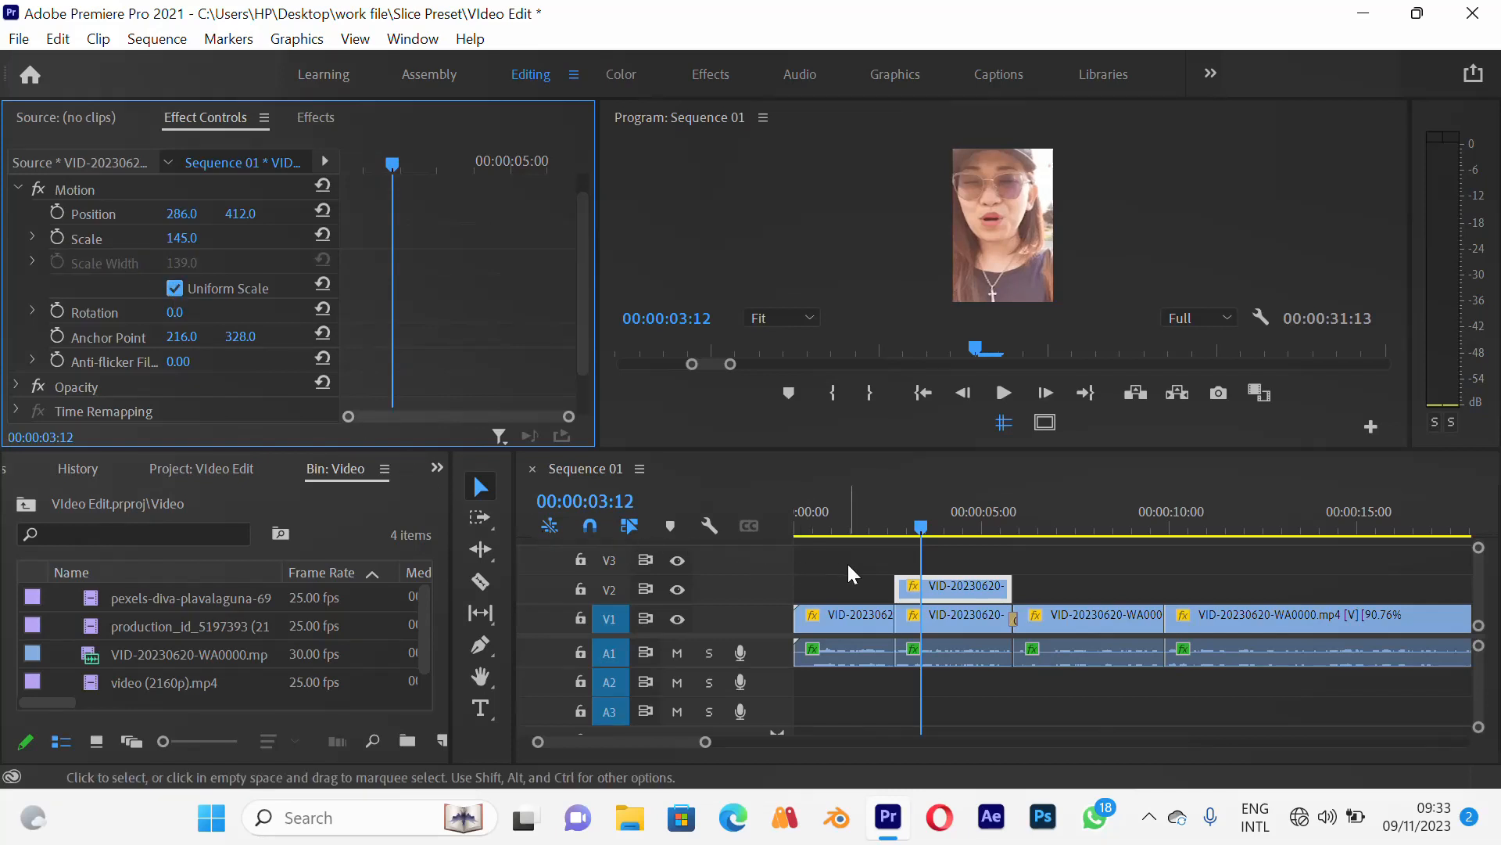
left_click(865, 574)
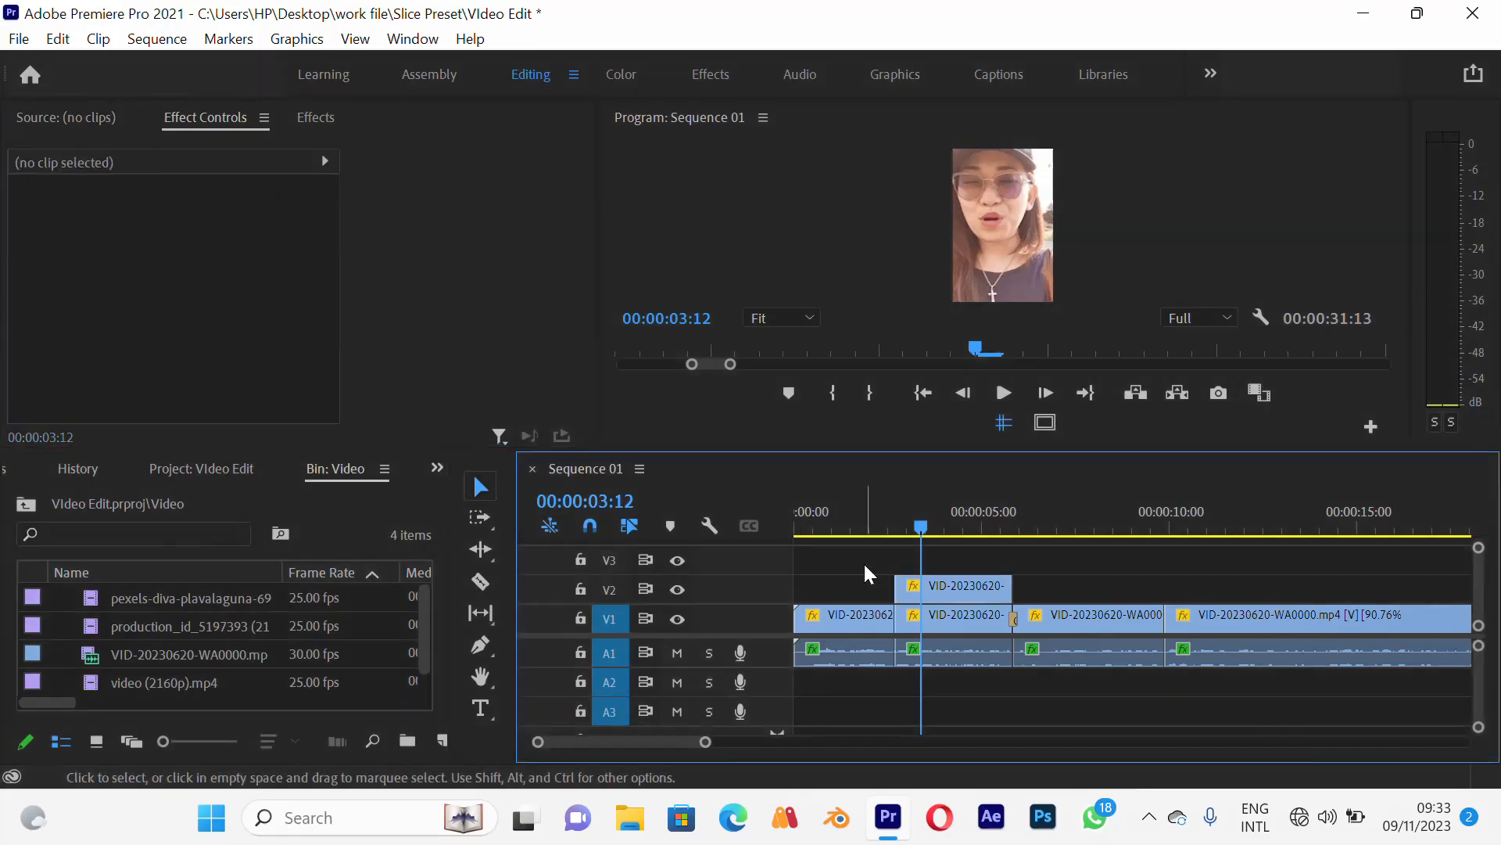
left_click(1146, 821)
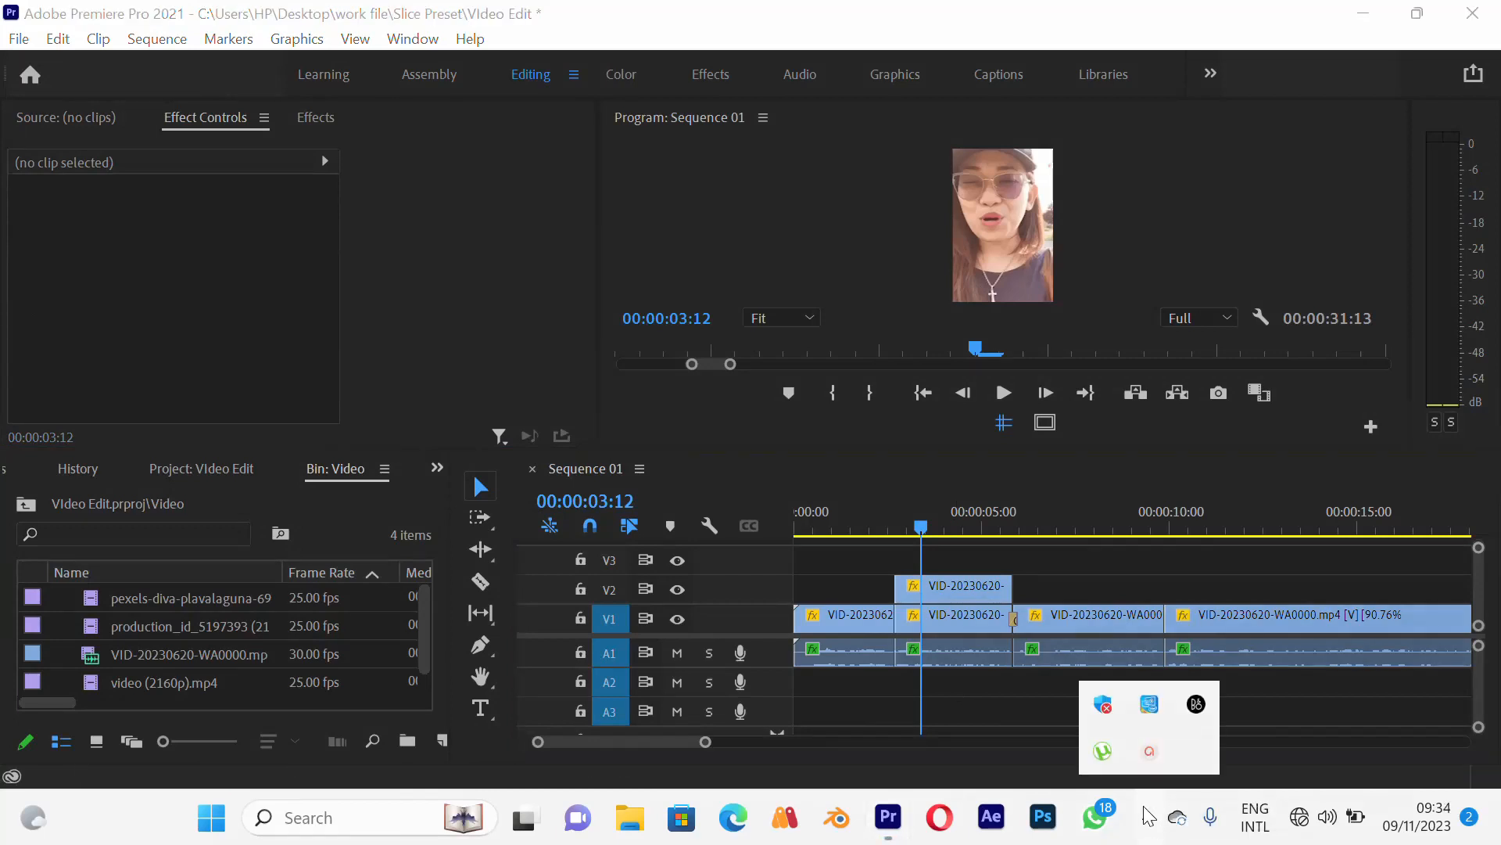